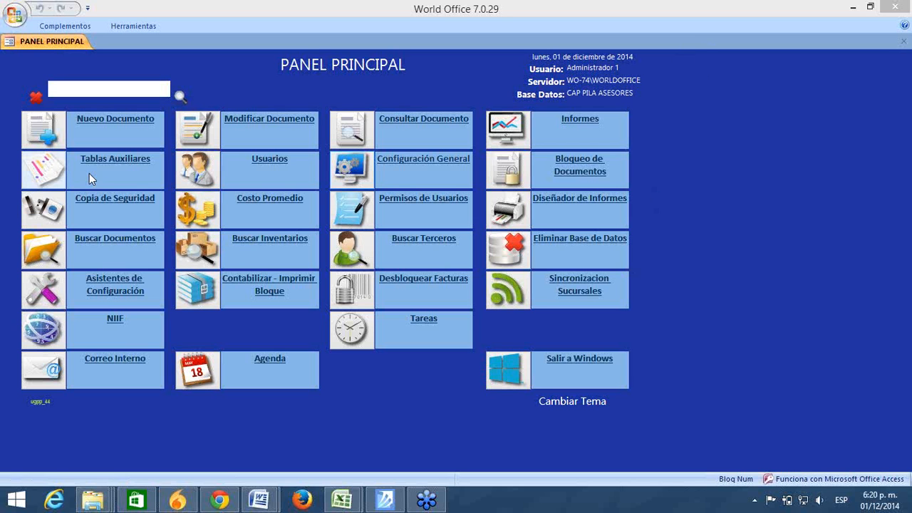
Step: Launch the Aportes configuration wizard from the Asistentes de Configuración panel
{"action": "left_click", "coordinate": [45, 290]}
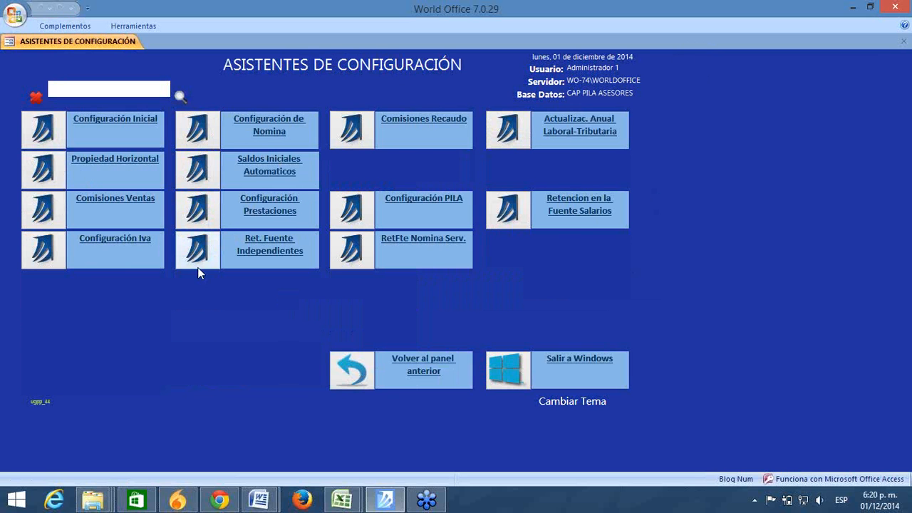
{"action": "left_click", "coordinate": [353, 215]}
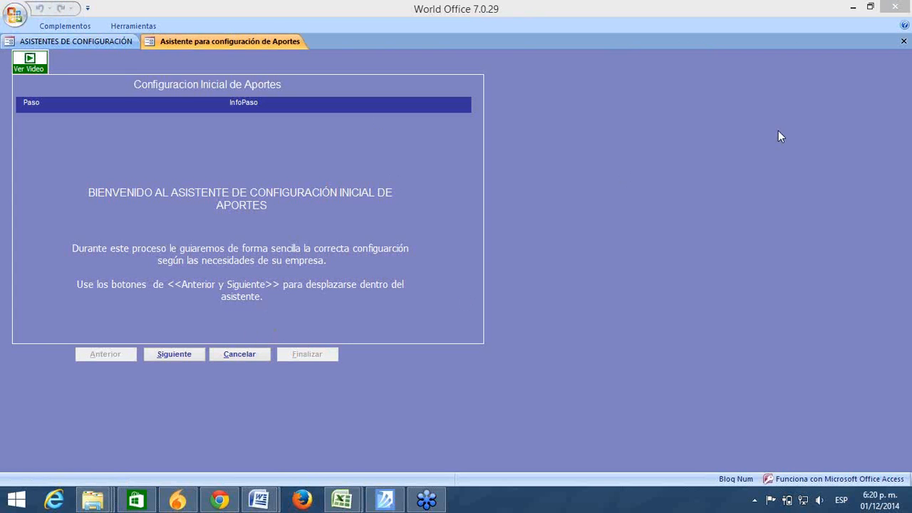
Step: Move the Aportes wizard from its welcome page to Paso 1, Datos Generales del aportante
{"action": "left_click", "coordinate": [892, 70]}
{"action": "left_click", "coordinate": [174, 354]}
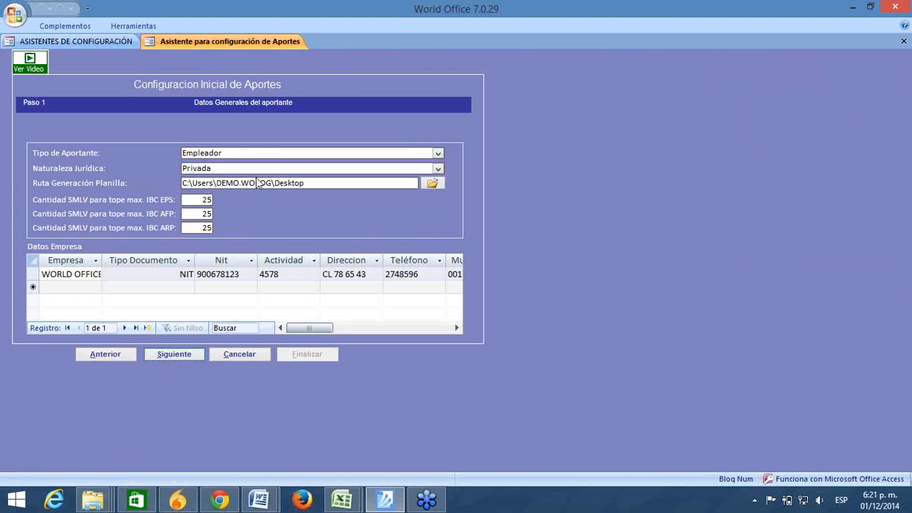
{"action": "double_click", "coordinate": [225, 153]}
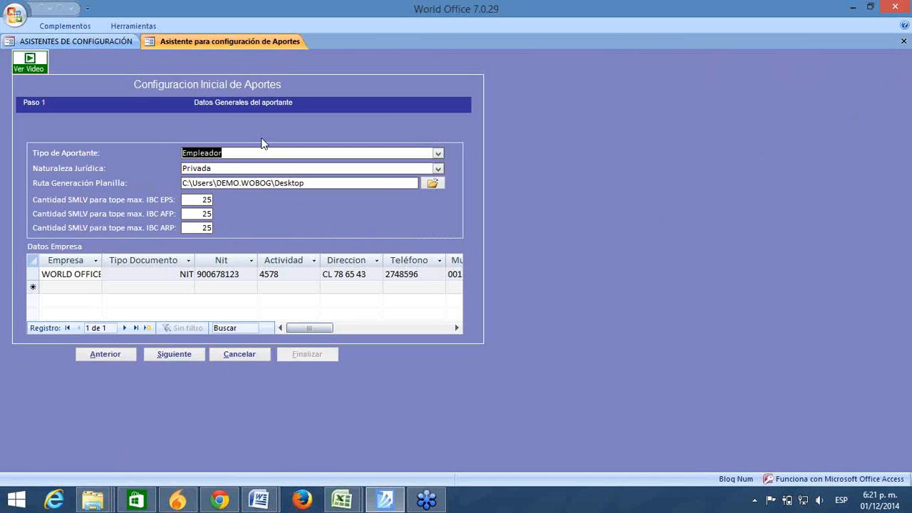
{"action": "left_click", "coordinate": [438, 153]}
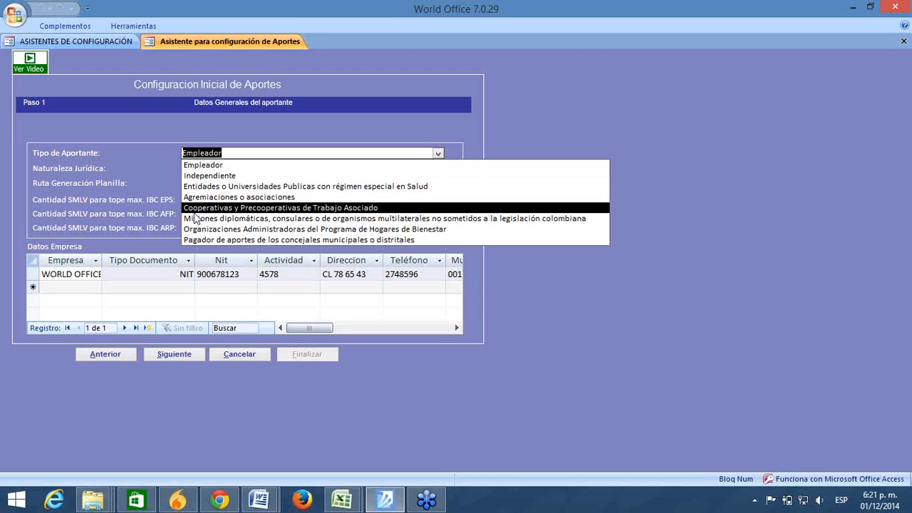
{"action": "left_click", "coordinate": [204, 166]}
{"action": "left_click", "coordinate": [205, 168]}
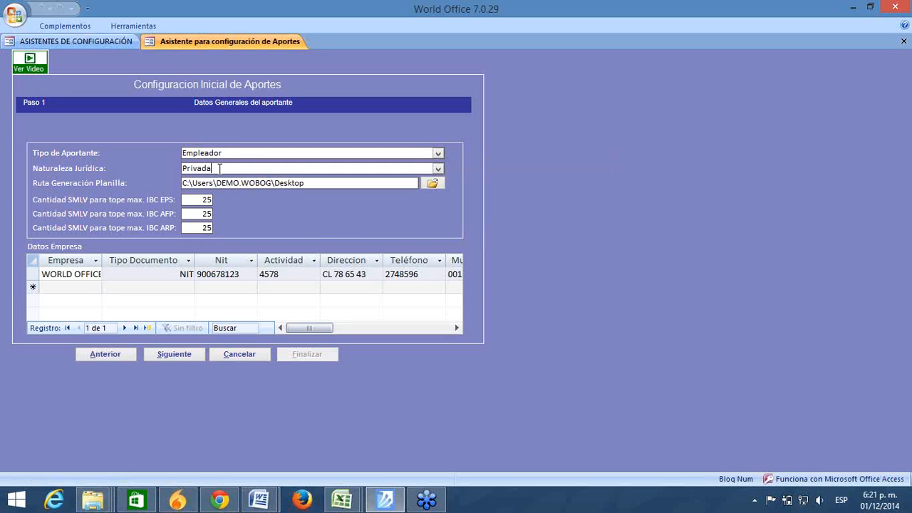
{"action": "left_click", "coordinate": [439, 169]}
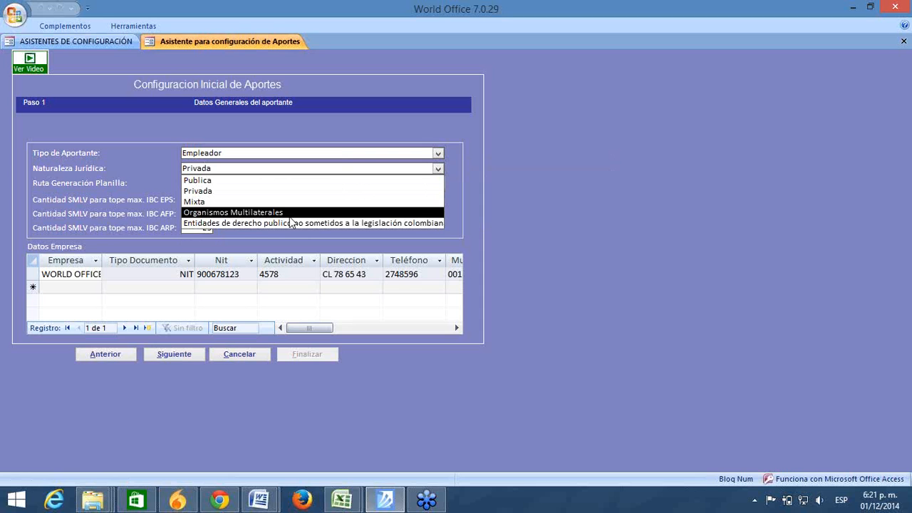
{"action": "left_click", "coordinate": [245, 190]}
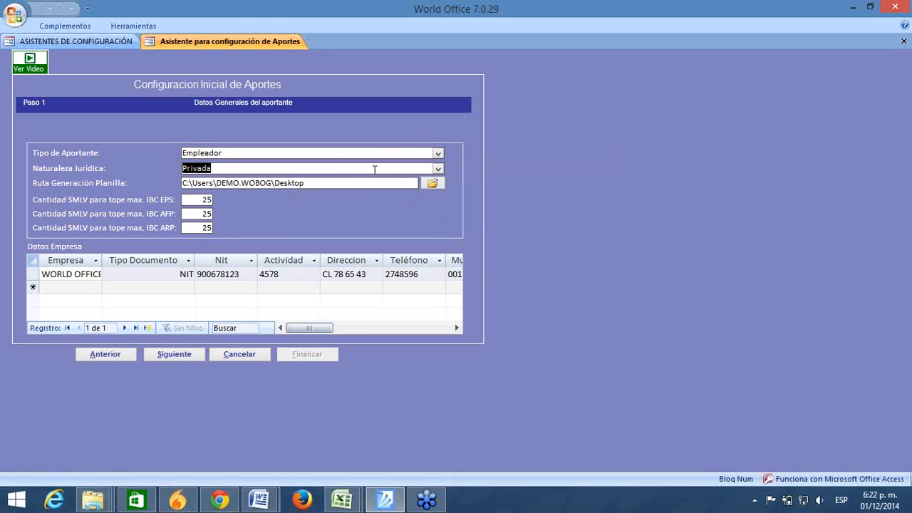
{"action": "left_click", "coordinate": [432, 184]}
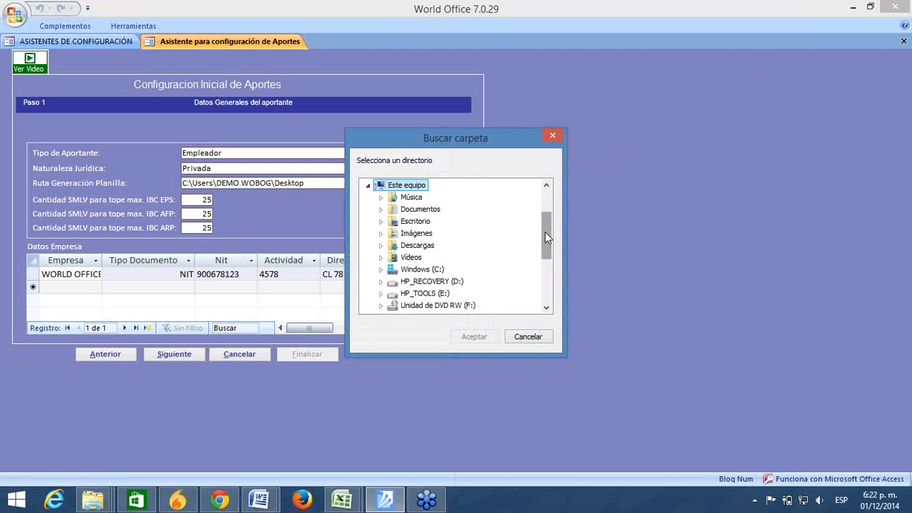
Step: Set Ruta Generación Planilla to the UGPP folder under Escritorio
{"action": "left_click_drag", "start_coordinate": [545, 233], "coordinate": [543, 269]}
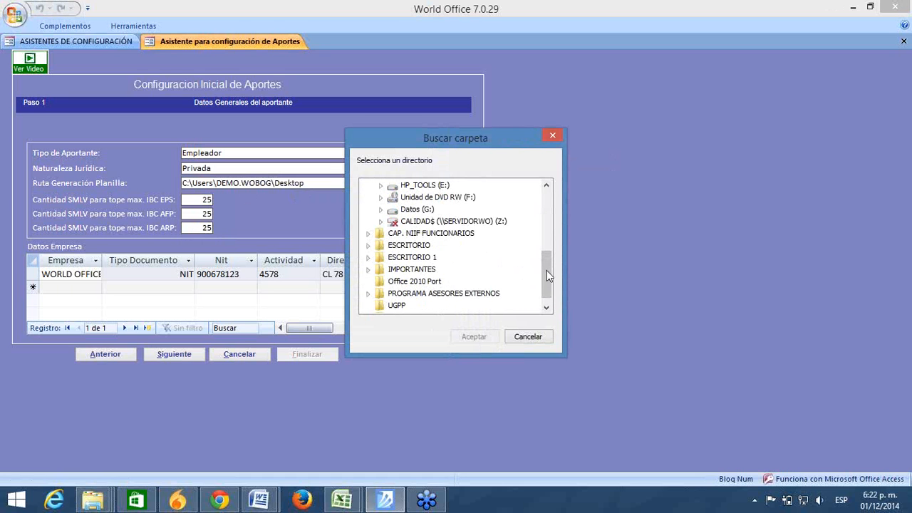
{"action": "left_click_drag", "start_coordinate": [544, 270], "coordinate": [543, 283]}
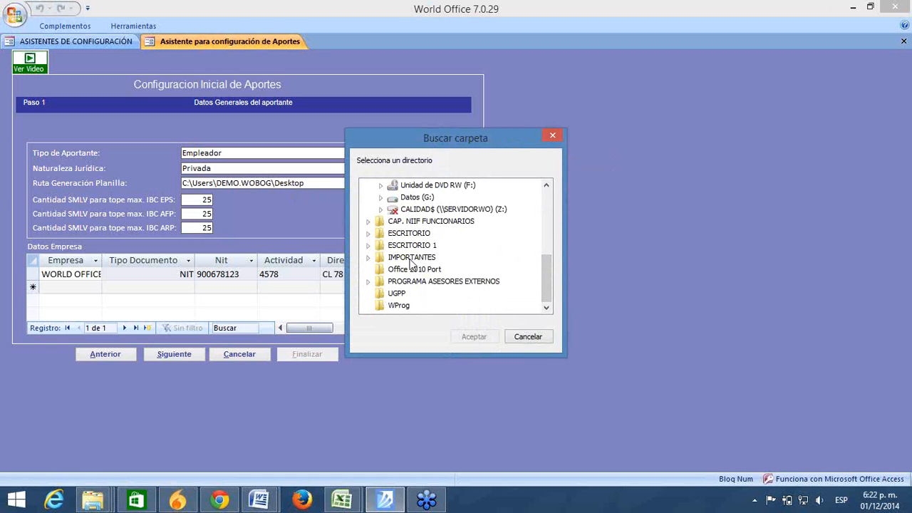
{"action": "double_click", "coordinate": [411, 235]}
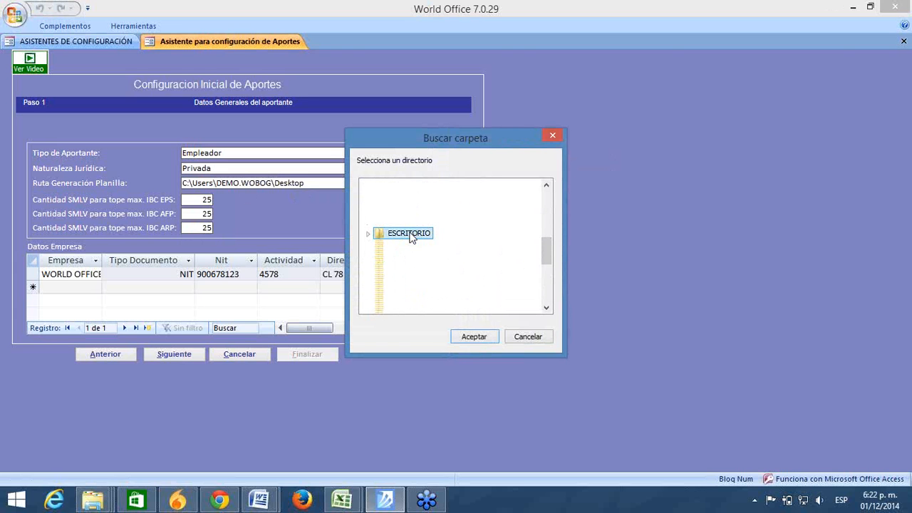
{"action": "left_click", "coordinate": [412, 234]}
{"action": "left_click_drag", "start_coordinate": [548, 252], "coordinate": [551, 289]}
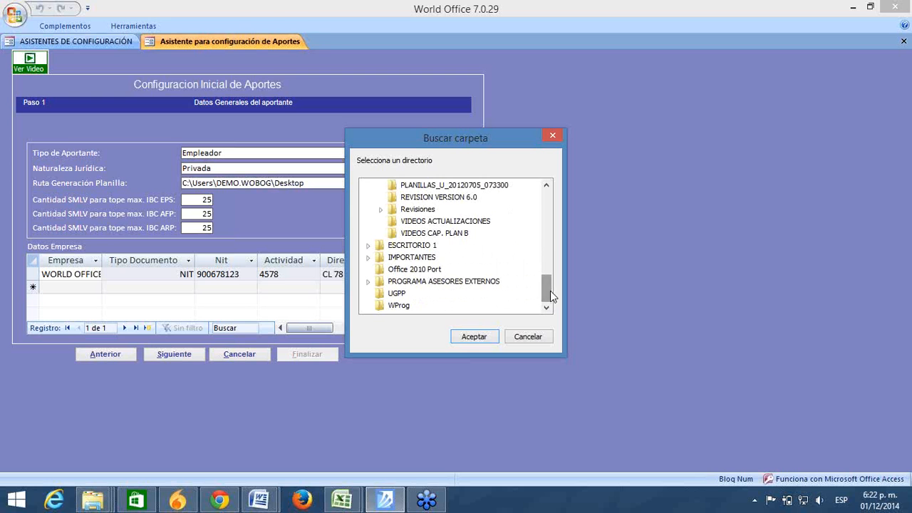
{"action": "left_click", "coordinate": [408, 296]}
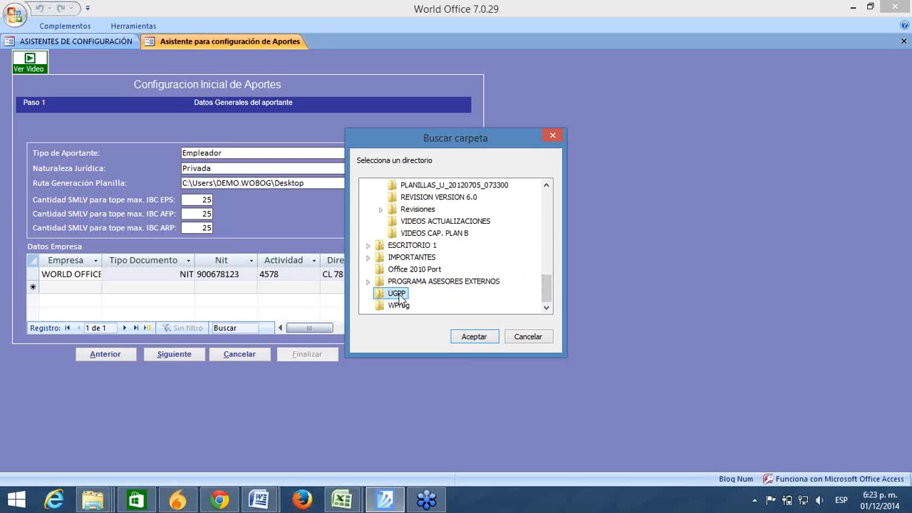
{"action": "left_click", "coordinate": [476, 342]}
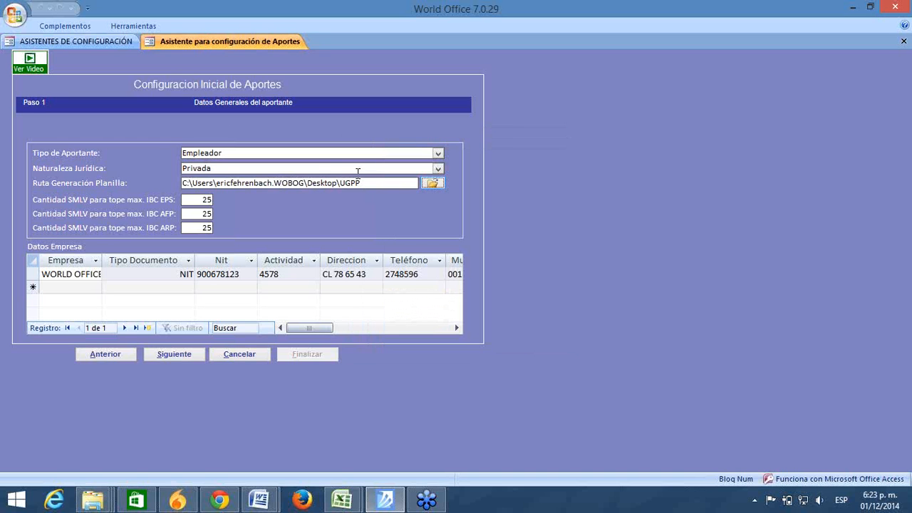
{"action": "left_click", "coordinate": [890, 254]}
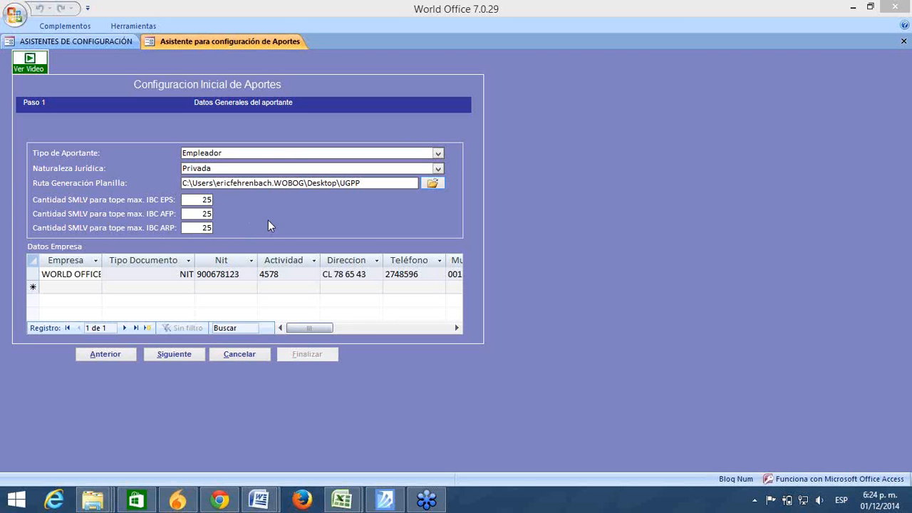
{"action": "left_click", "coordinate": [194, 203]}
{"action": "key", "text": "Tab"}
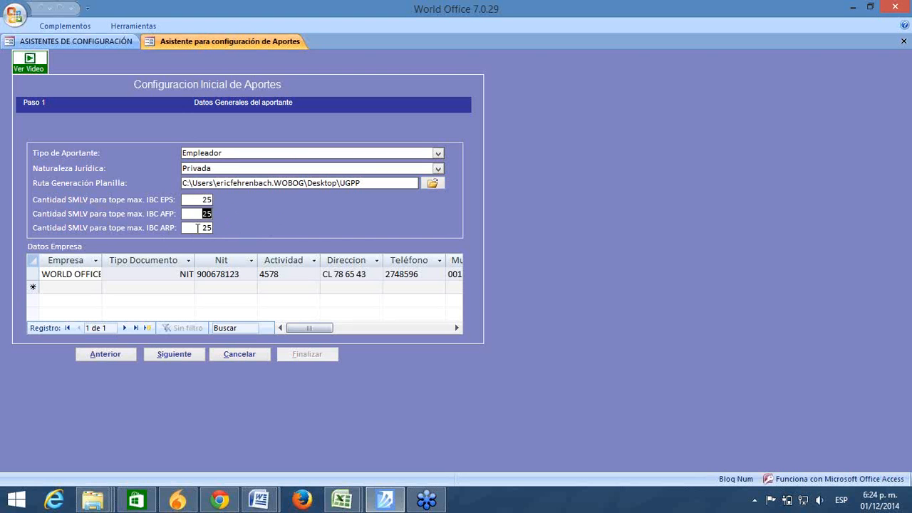
{"action": "key", "text": "Tab"}
{"action": "left_click", "coordinate": [116, 275]}
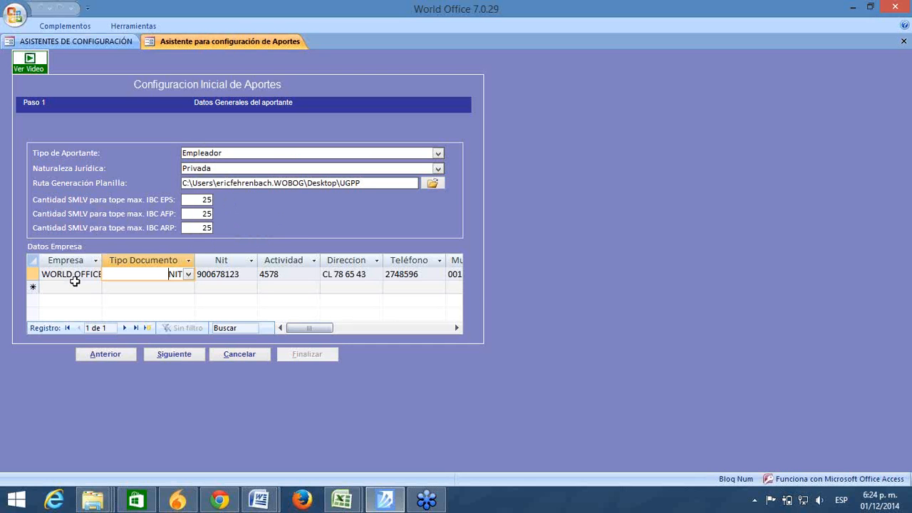
Step: Review the company's name, NIT, Actividad 4578, address and municipality code 001 in Datos Empresa
{"action": "left_click", "coordinate": [32, 274]}
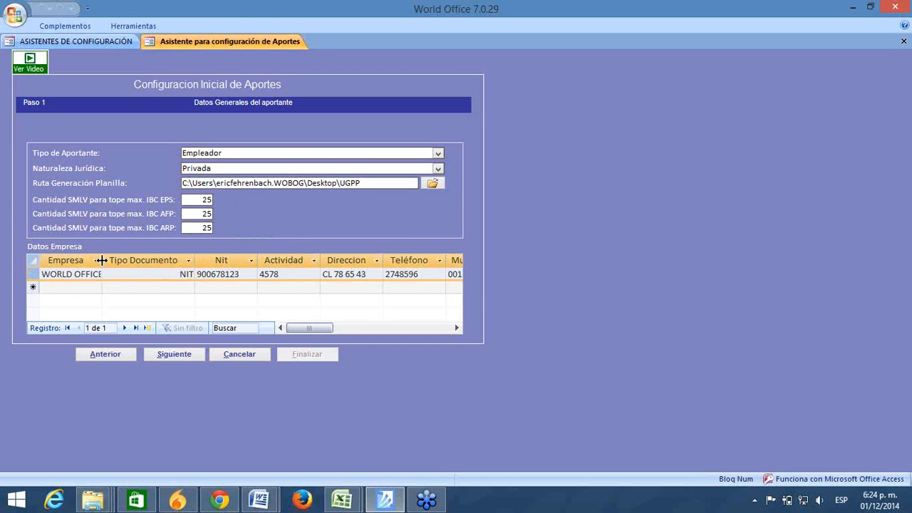
{"action": "double_click", "coordinate": [101, 260]}
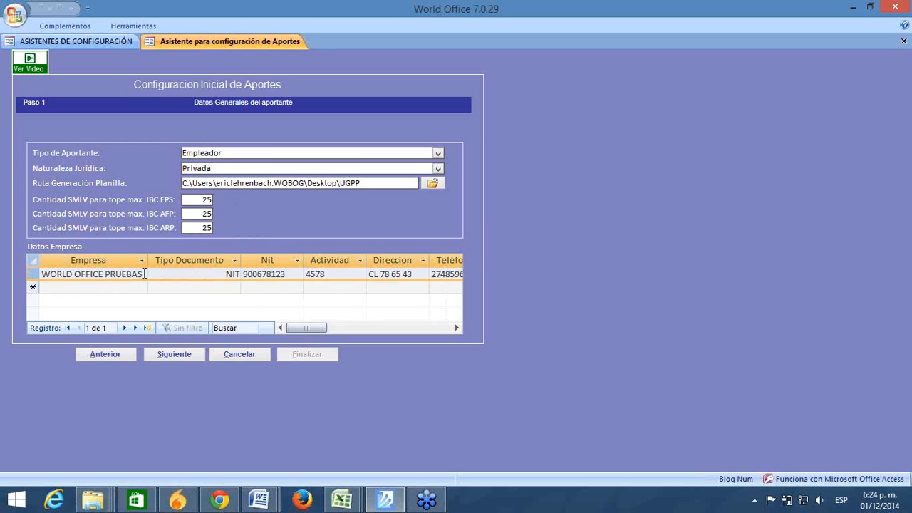
{"action": "left_click_drag", "start_coordinate": [144, 274], "coordinate": [7, 258]}
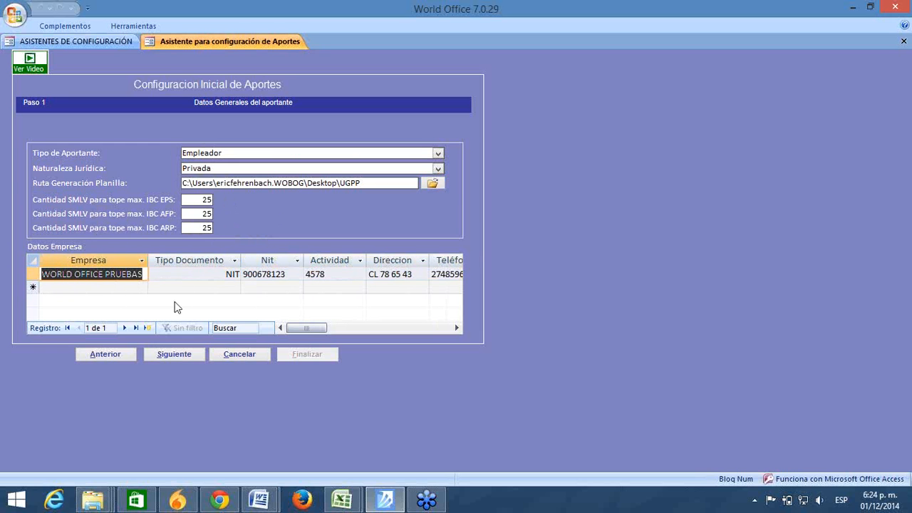
{"action": "left_click", "coordinate": [203, 276]}
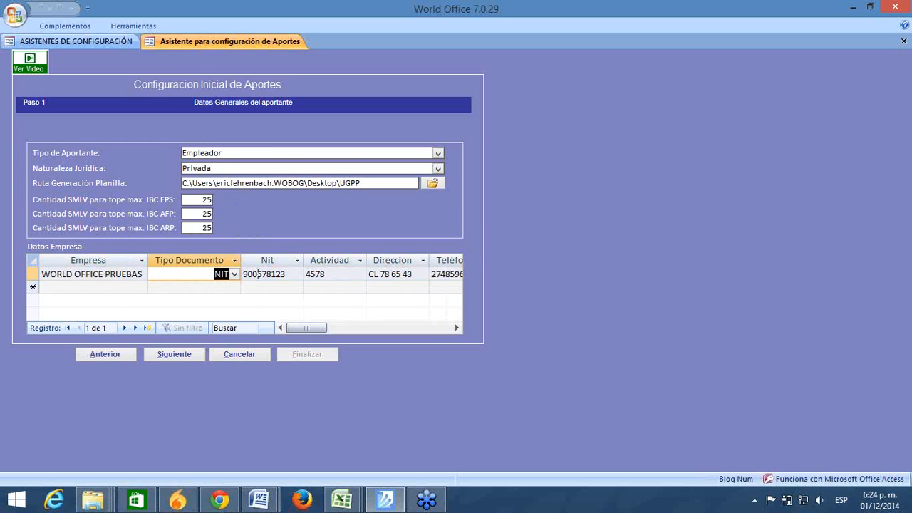
{"action": "key", "text": "Delete"}
{"action": "left_click_drag", "start_coordinate": [289, 274], "coordinate": [214, 258]}
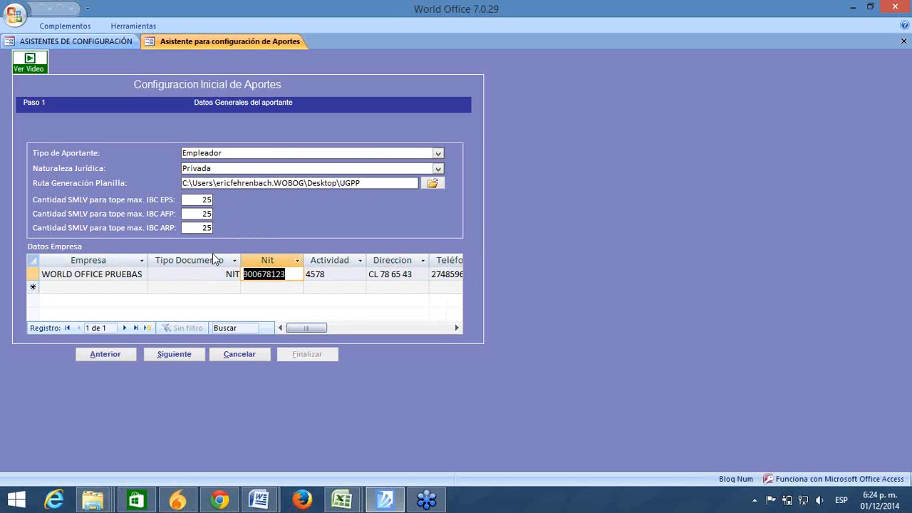
{"action": "double_click", "coordinate": [331, 274]}
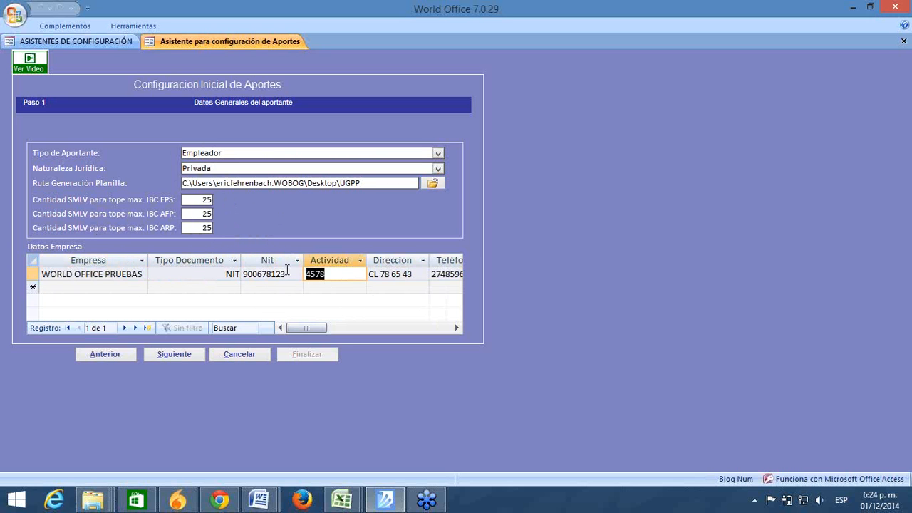
{"action": "left_click", "coordinate": [457, 325]}
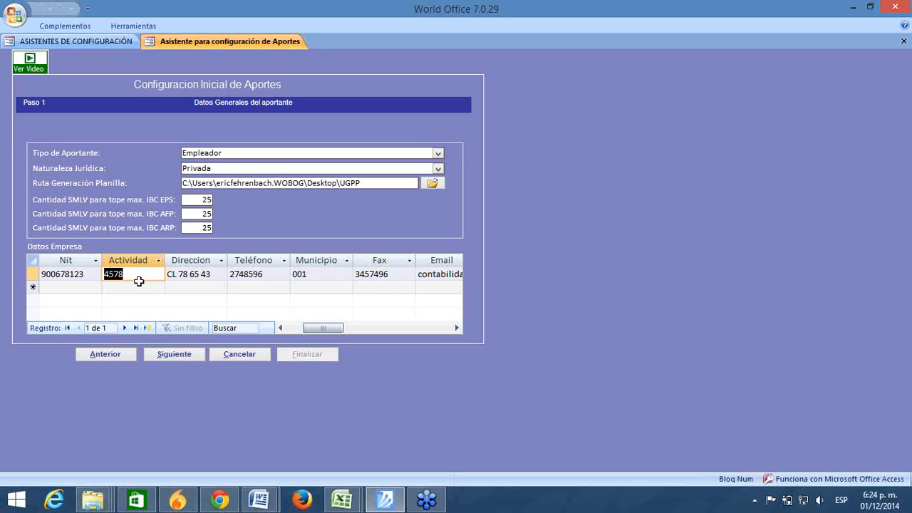
{"action": "left_click_drag", "start_coordinate": [133, 277], "coordinate": [59, 259]}
{"action": "left_click", "coordinate": [217, 273]}
{"action": "left_click_drag", "start_coordinate": [216, 273], "coordinate": [146, 273]}
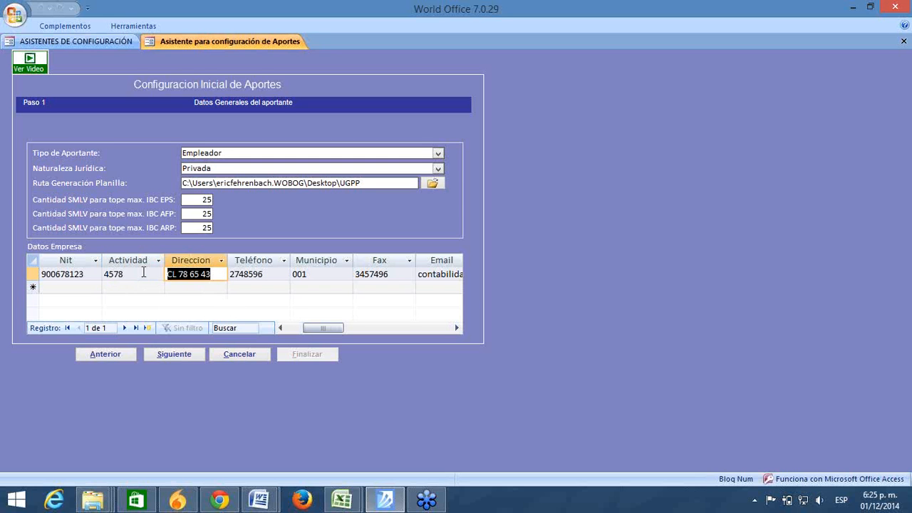
{"action": "left_click", "coordinate": [276, 274]}
{"action": "left_click_drag", "start_coordinate": [320, 273], "coordinate": [261, 278]}
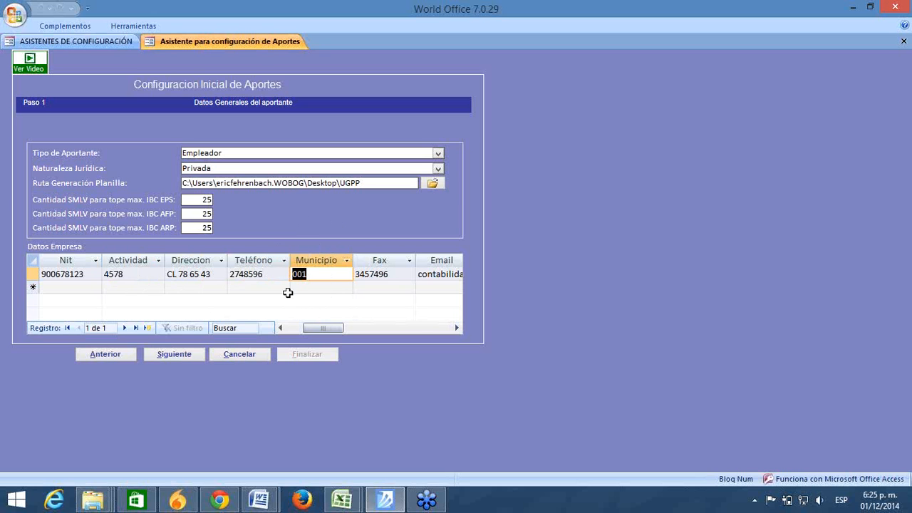
{"action": "left_click", "coordinate": [456, 328]}
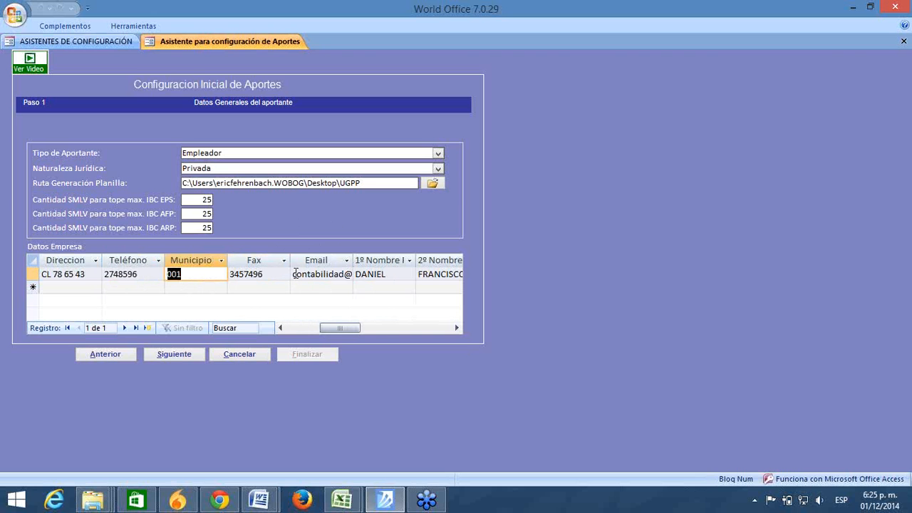
Step: Check the company e-mail and the legal representative's document type 13, ID and verification digit 3
{"action": "left_click_drag", "start_coordinate": [295, 273], "coordinate": [395, 258]}
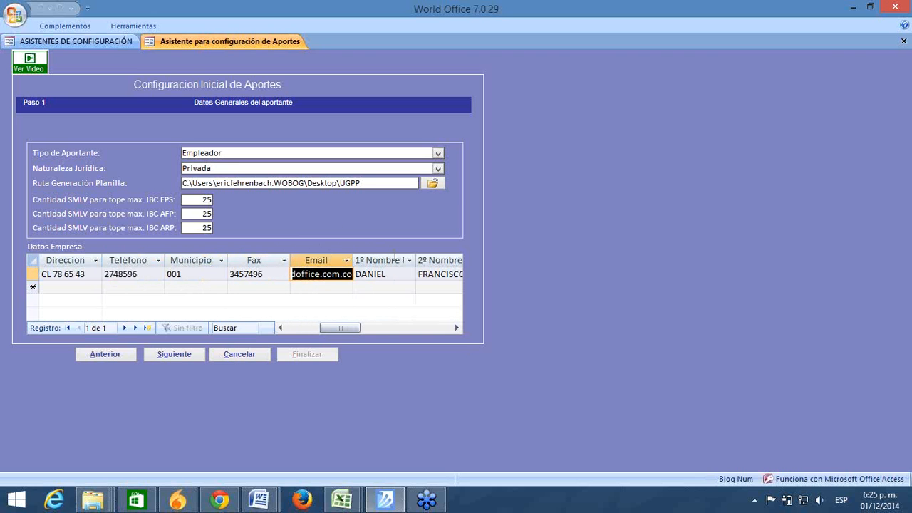
{"action": "left_click", "coordinate": [455, 327]}
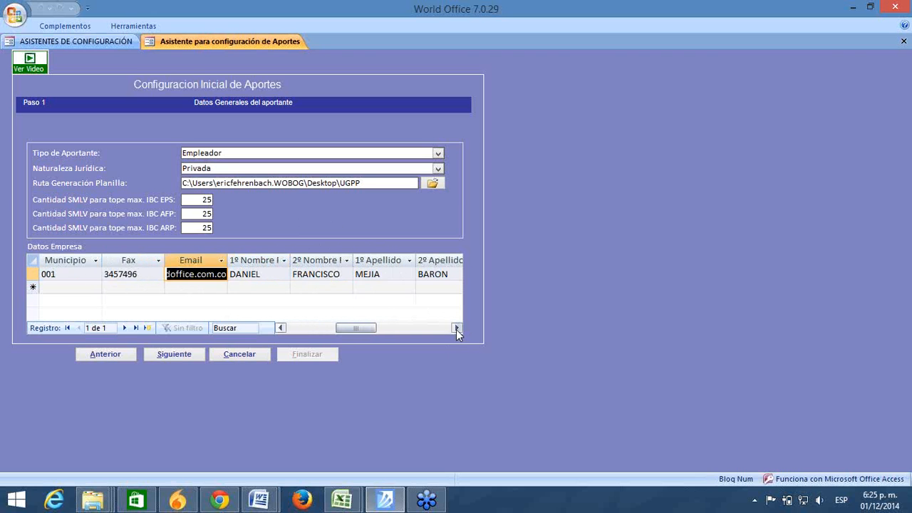
{"action": "left_click", "coordinate": [456, 328]}
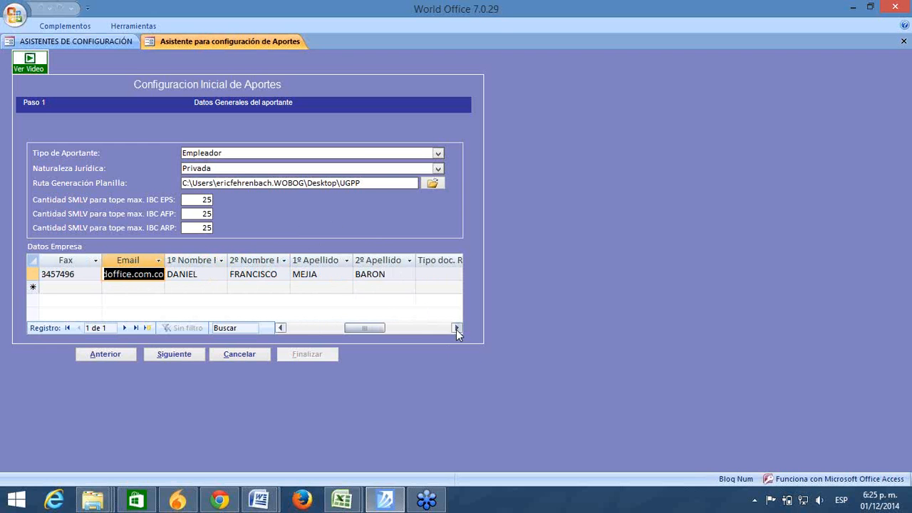
{"action": "left_click", "coordinate": [456, 328]}
{"action": "left_click", "coordinate": [455, 328]}
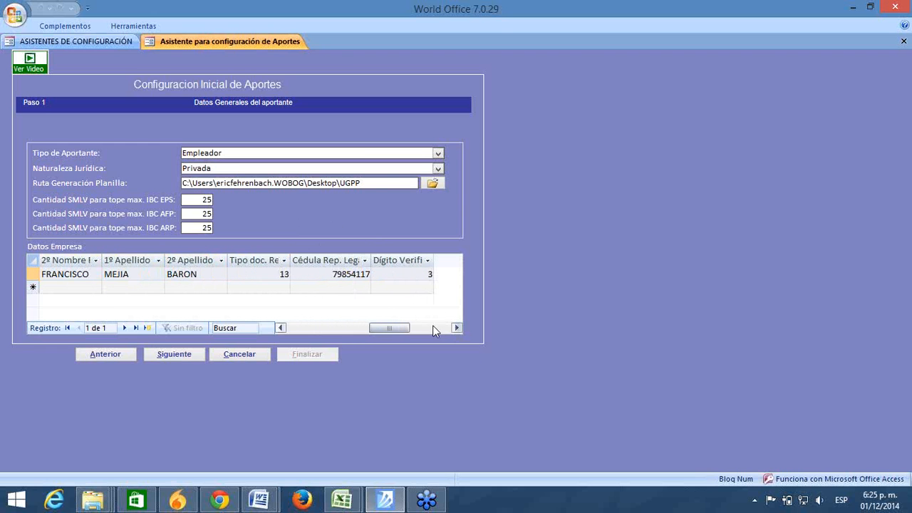
{"action": "left_click", "coordinate": [276, 275]}
{"action": "left_click_drag", "start_coordinate": [276, 275], "coordinate": [341, 276]}
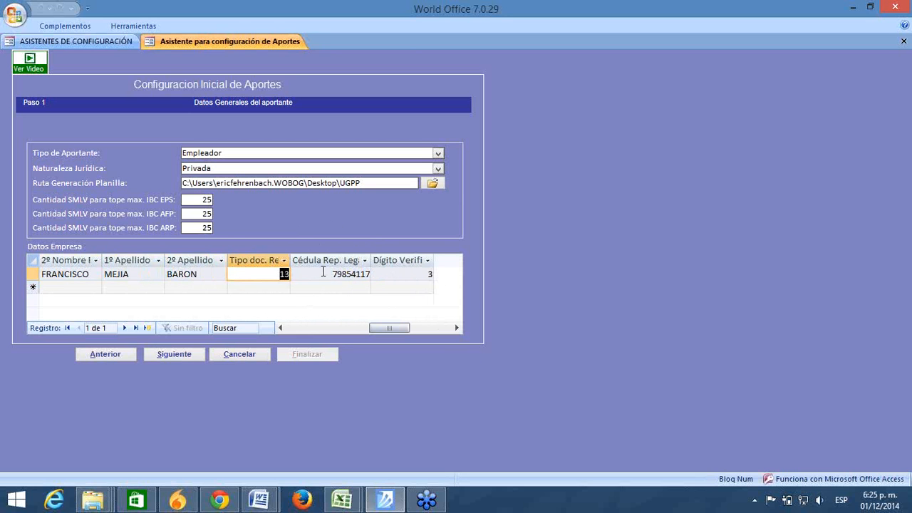
{"action": "left_click_drag", "start_coordinate": [321, 274], "coordinate": [409, 269]}
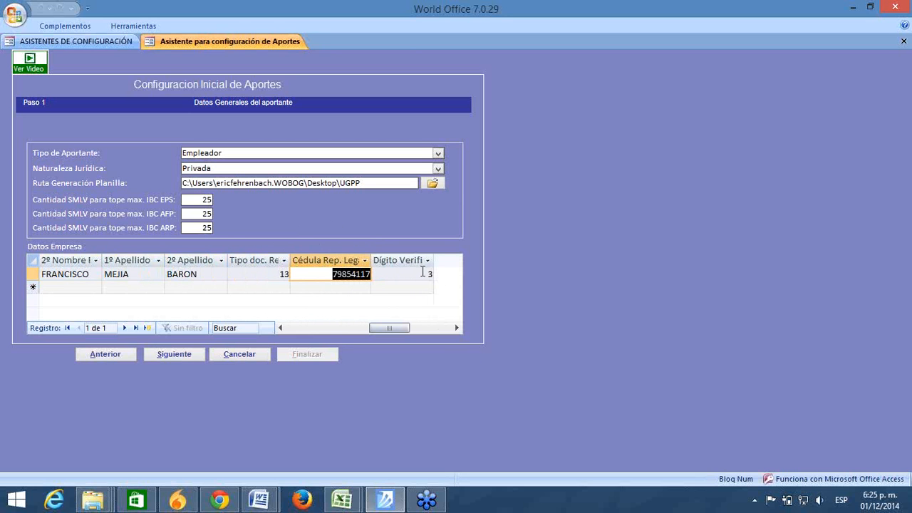
{"action": "left_click", "coordinate": [421, 272]}
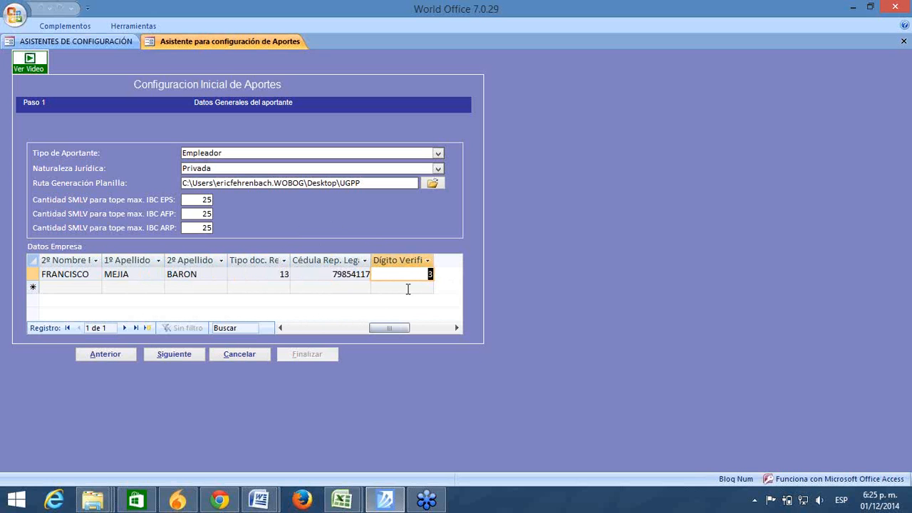
{"action": "left_click", "coordinate": [407, 288]}
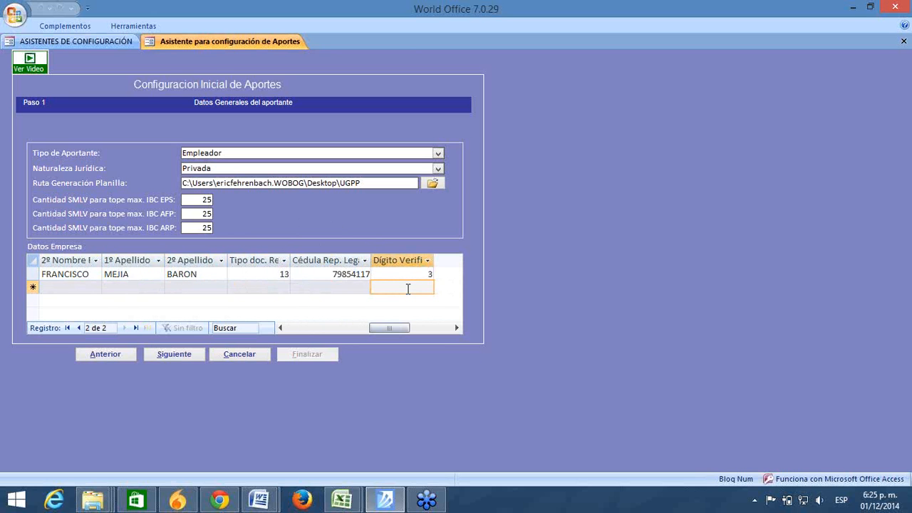
Step: Scroll back to the company name and NIT columns, then advance to Paso 2
{"action": "left_click", "coordinate": [295, 326]}
{"action": "left_click", "coordinate": [295, 326]}
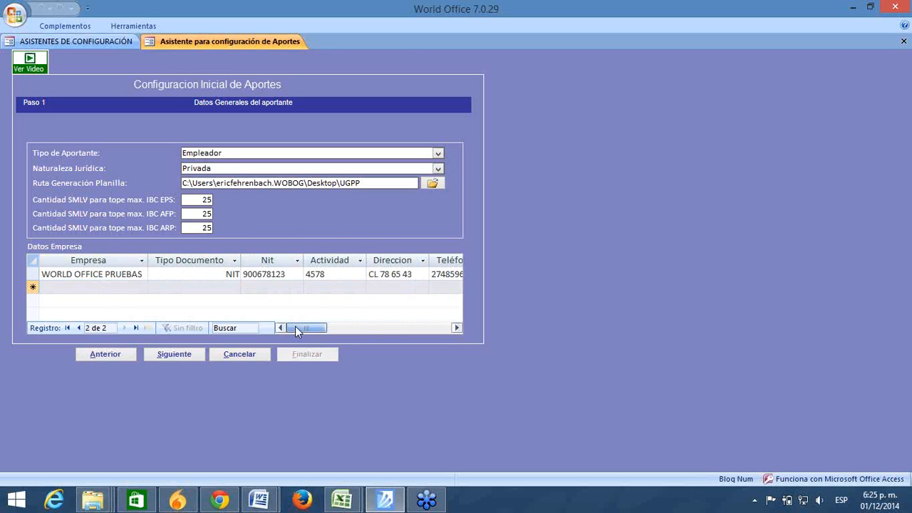
{"action": "left_click", "coordinate": [197, 290]}
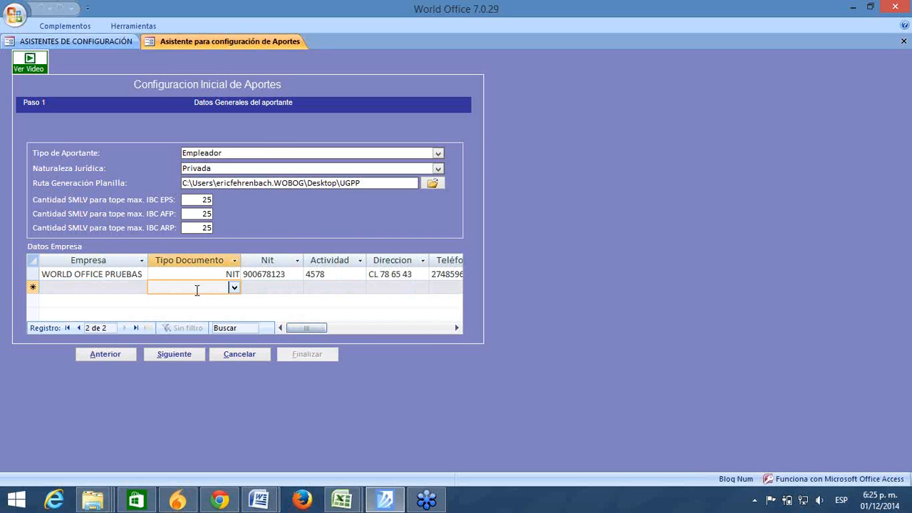
{"action": "left_click", "coordinate": [182, 355]}
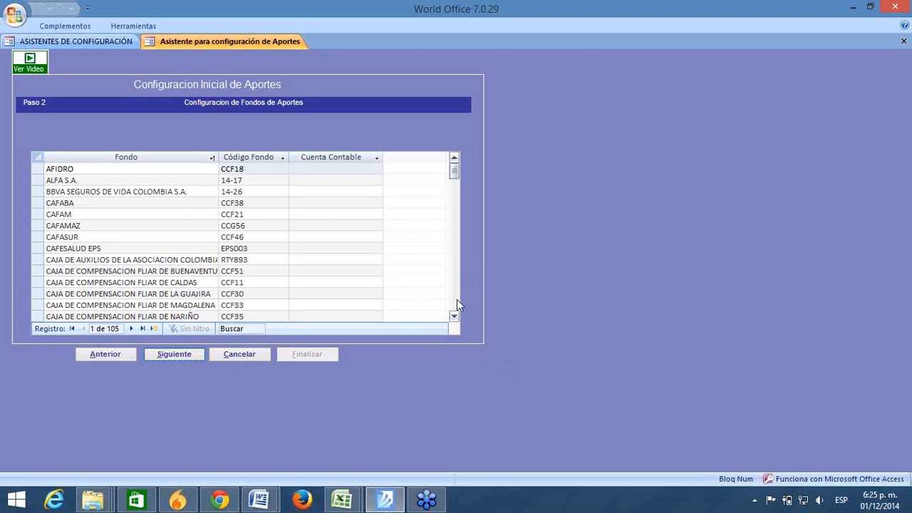
Step: Scroll the Fondos grid down to COLPATRIA S.A. and open its Cuenta Contable account list
{"action": "scroll", "coordinate": [458, 299], "scroll_direction": "down", "scroll_amount": 15}
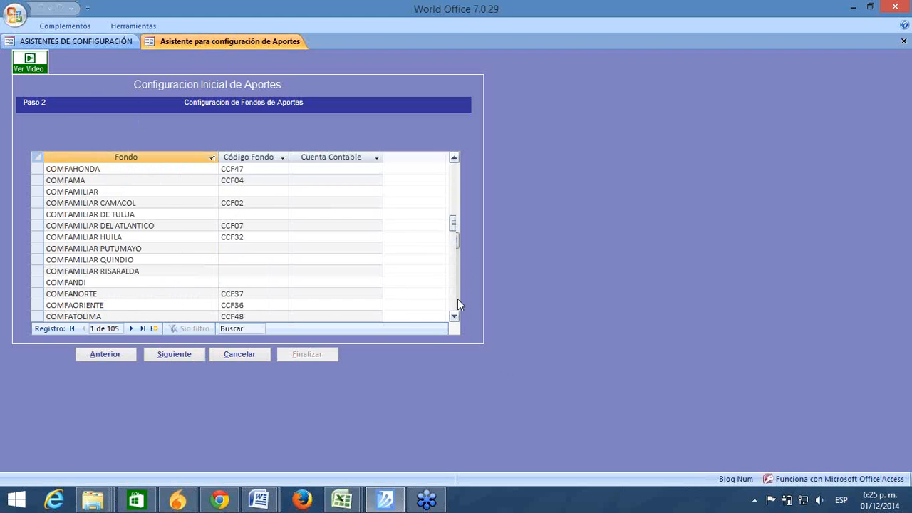
{"action": "scroll", "coordinate": [457, 298], "scroll_direction": "down", "scroll_amount": 10}
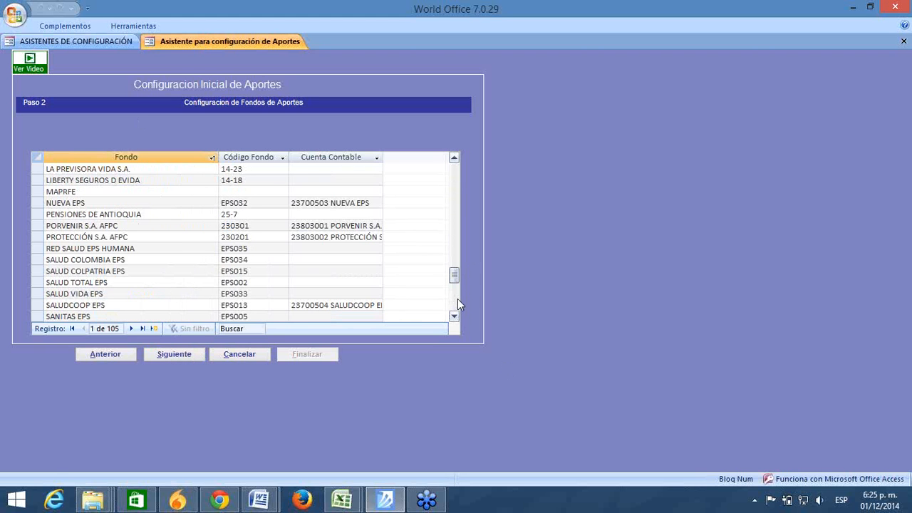
{"action": "scroll", "coordinate": [458, 299], "scroll_direction": "down", "scroll_amount": 12}
{"action": "left_click_drag", "start_coordinate": [456, 299], "coordinate": [470, 130]}
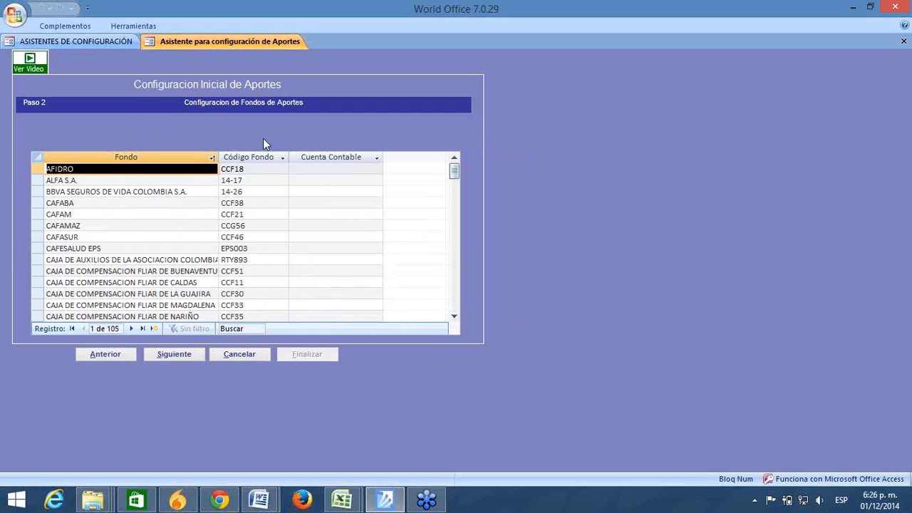
{"action": "left_click", "coordinate": [251, 169]}
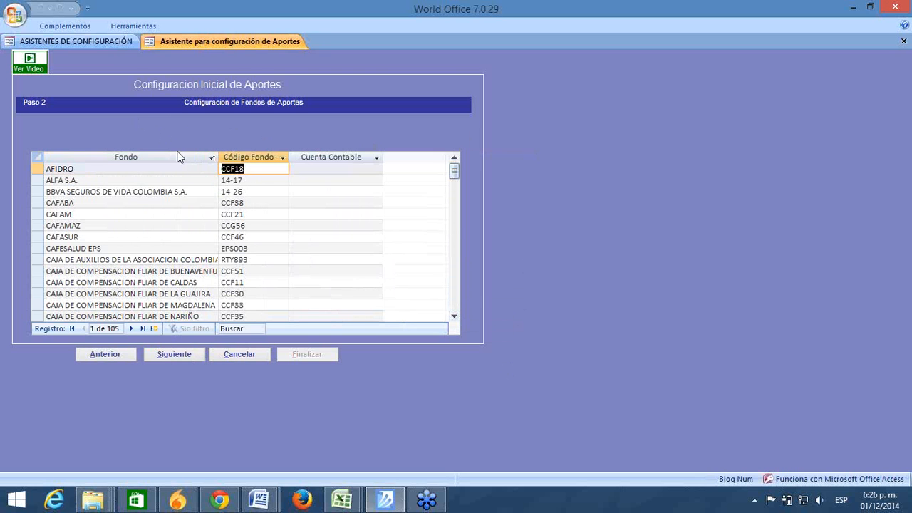
{"action": "key", "text": "Down"}
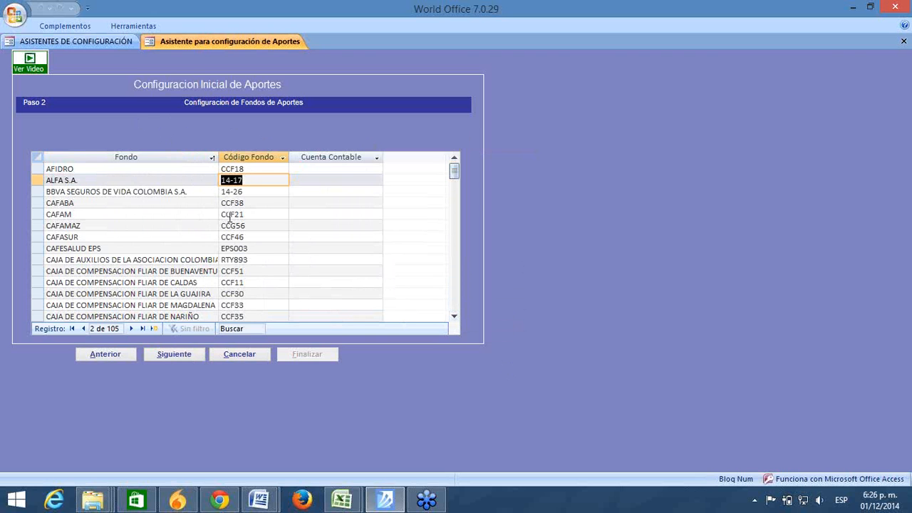
{"action": "left_click", "coordinate": [456, 298]}
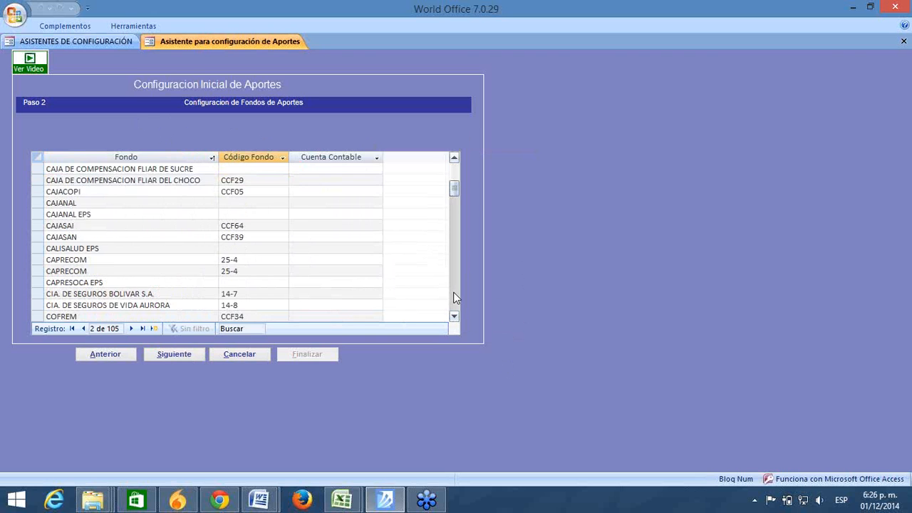
{"action": "left_click", "coordinate": [456, 298]}
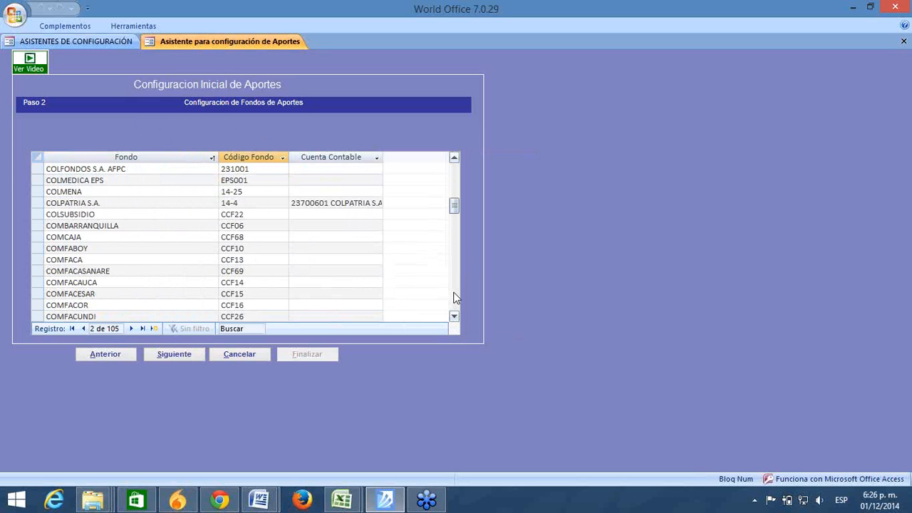
{"action": "left_click", "coordinate": [339, 205]}
{"action": "left_click", "coordinate": [376, 204]}
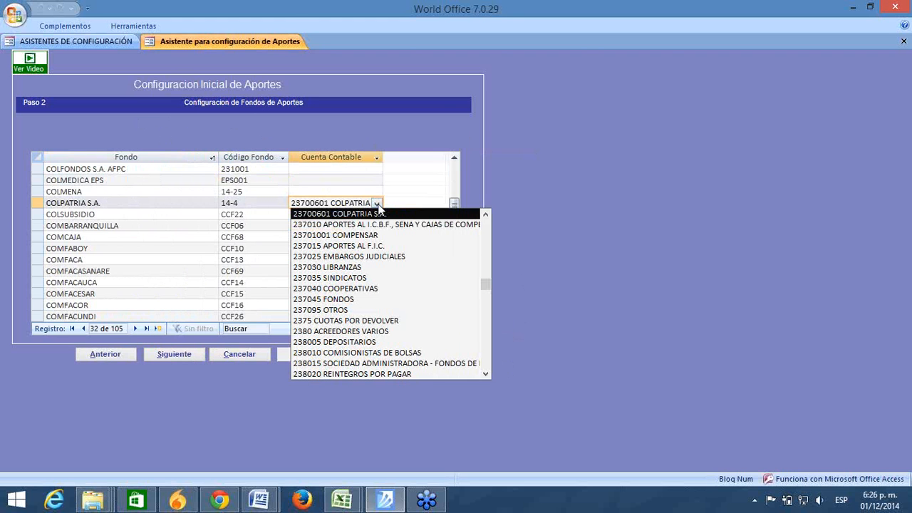
Step: Browse the account list and close it, keeping COLPATRIA's account 23700601
{"action": "left_click", "coordinate": [487, 213]}
{"action": "left_click", "coordinate": [487, 213]}
{"action": "left_click", "coordinate": [486, 213]}
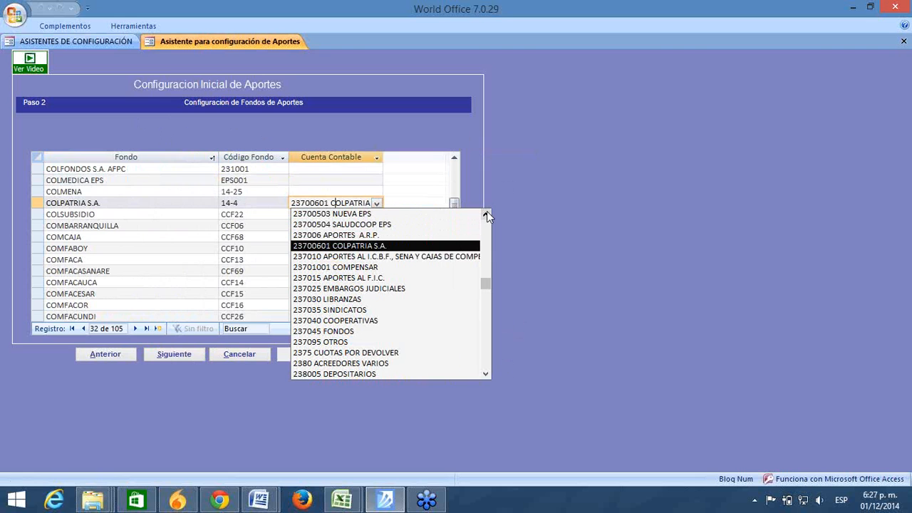
{"action": "left_click", "coordinate": [486, 213]}
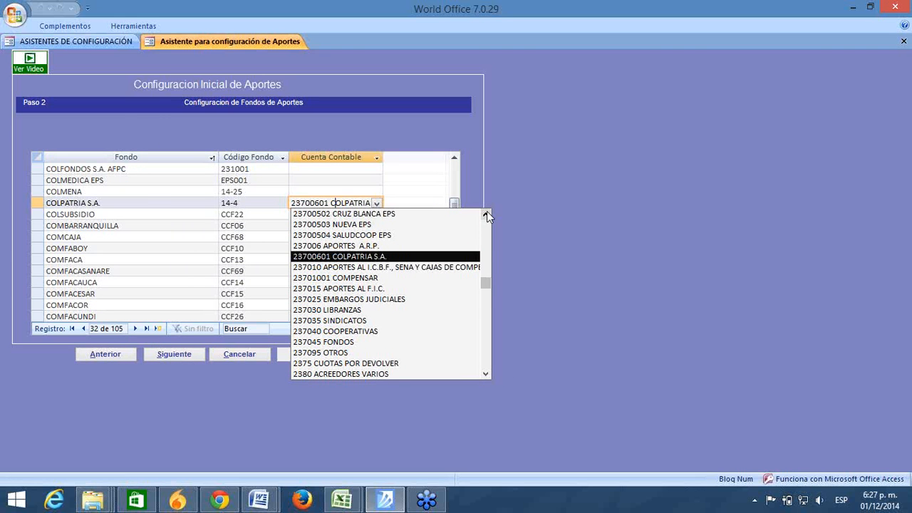
{"action": "left_click", "coordinate": [486, 213]}
{"action": "left_click", "coordinate": [486, 214]}
{"action": "left_click", "coordinate": [486, 213]}
{"action": "left_click", "coordinate": [486, 213]}
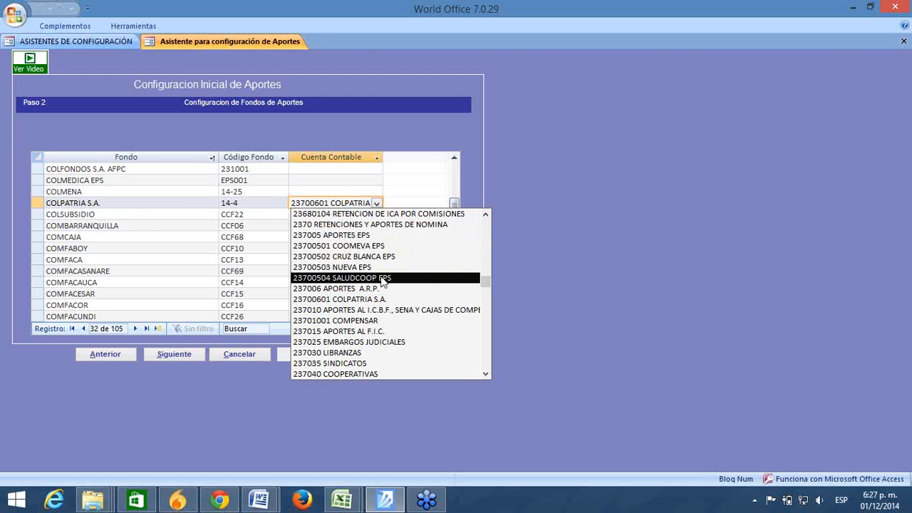
{"action": "key", "text": "Escape"}
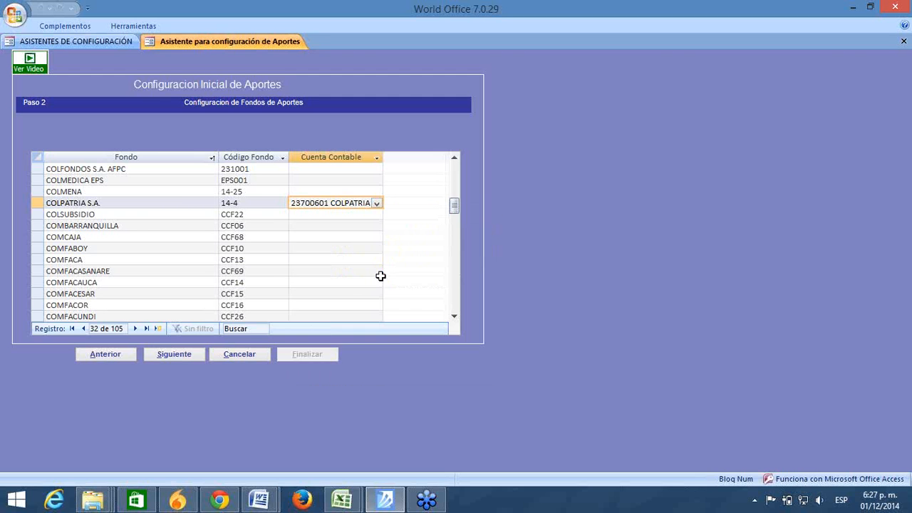
Step: Check the COLSUBSIDIO and COMPENSAR fund accounts, leaving COMPENSAR unchanged
{"action": "left_click", "coordinate": [300, 215]}
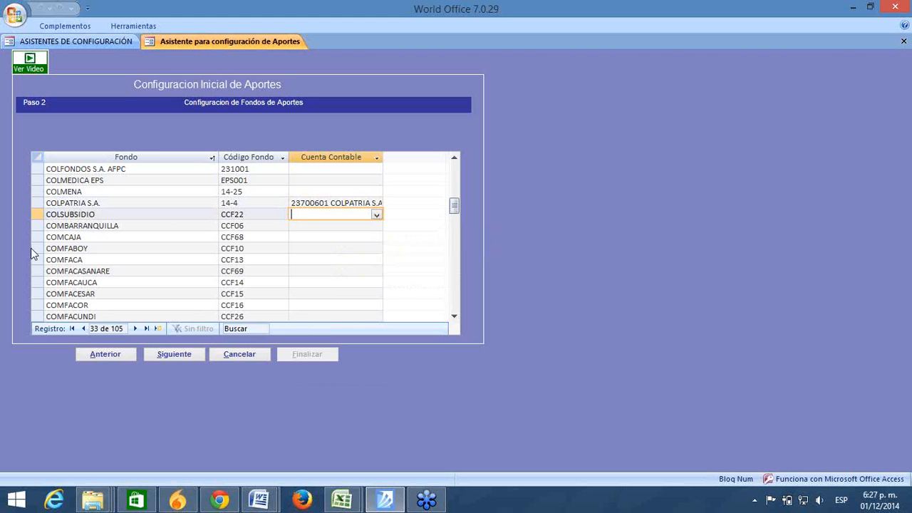
{"action": "left_click_drag", "start_coordinate": [102, 214], "coordinate": [0, 213]}
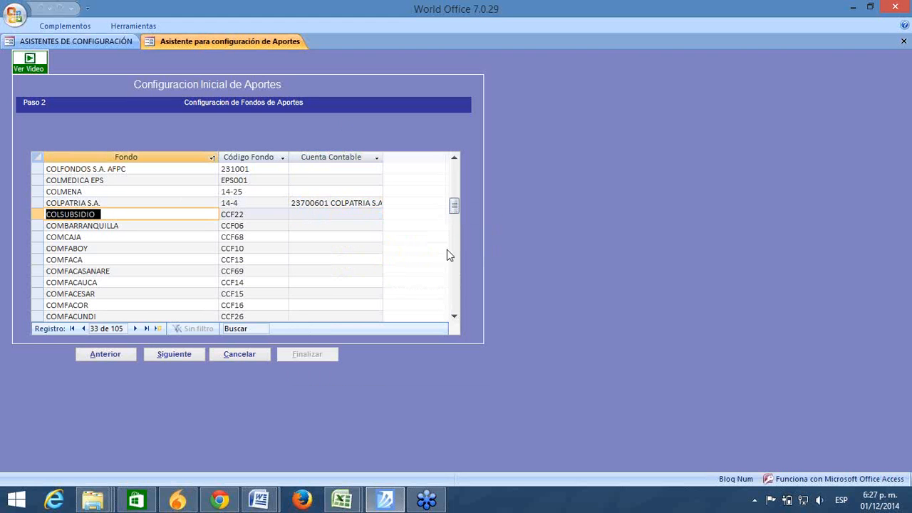
{"action": "left_click_drag", "start_coordinate": [455, 316], "coordinate": [455, 314]}
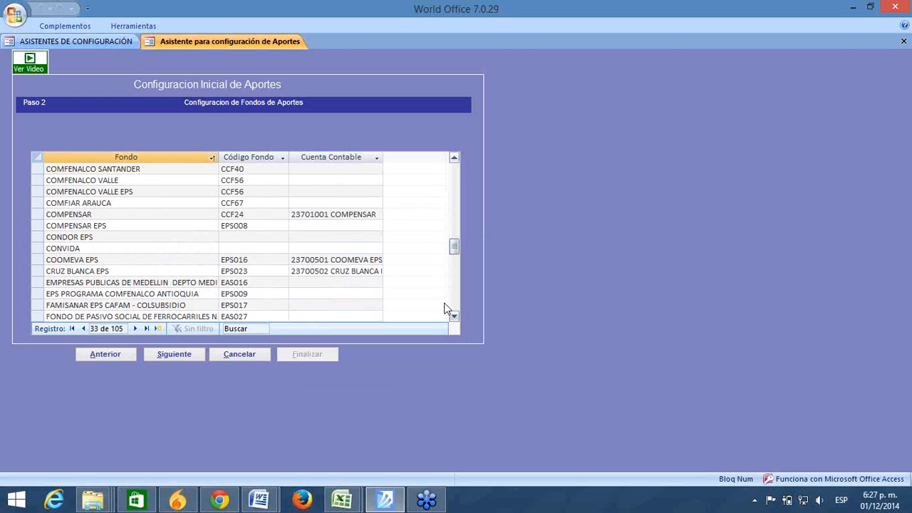
{"action": "left_click", "coordinate": [354, 214]}
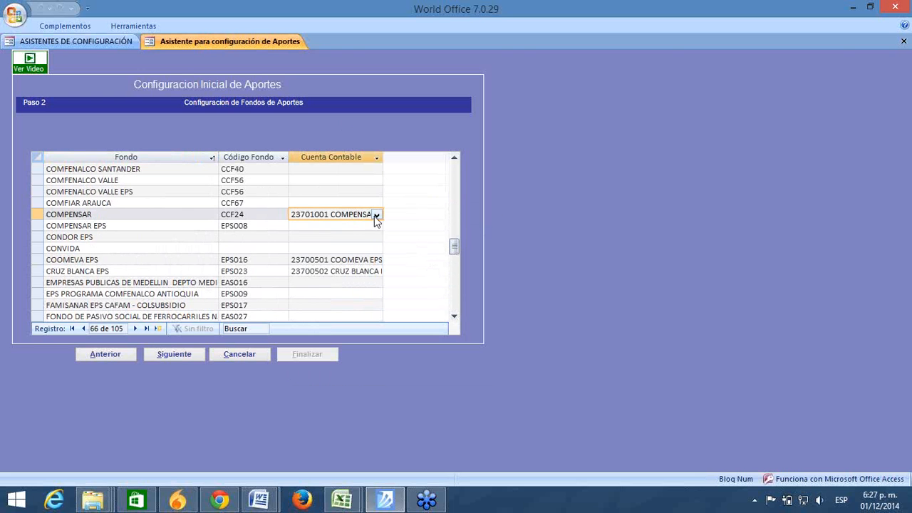
{"action": "left_click", "coordinate": [377, 214]}
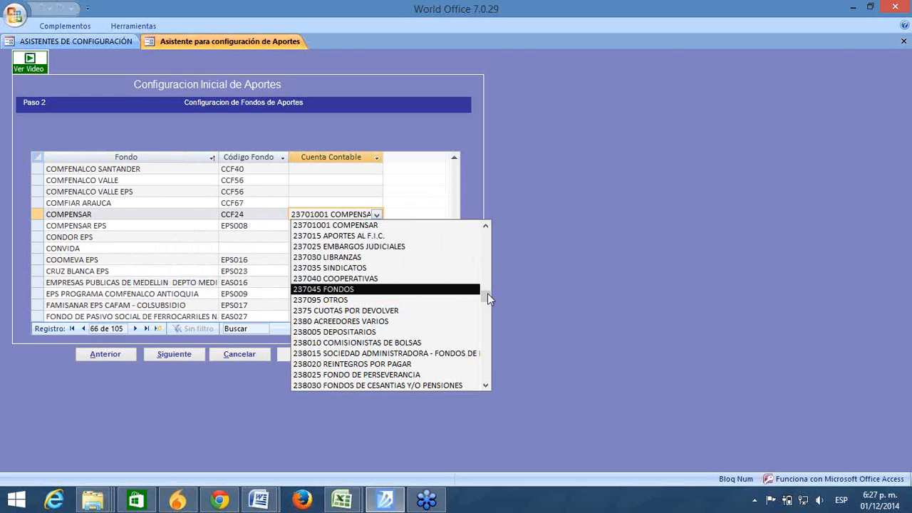
{"action": "left_click_drag", "start_coordinate": [487, 267], "coordinate": [486, 304]}
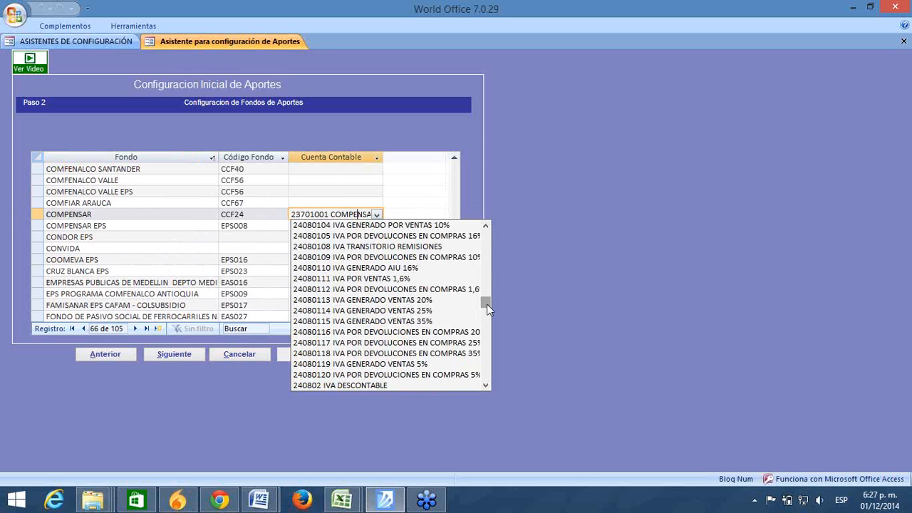
{"action": "key", "text": "Escape"}
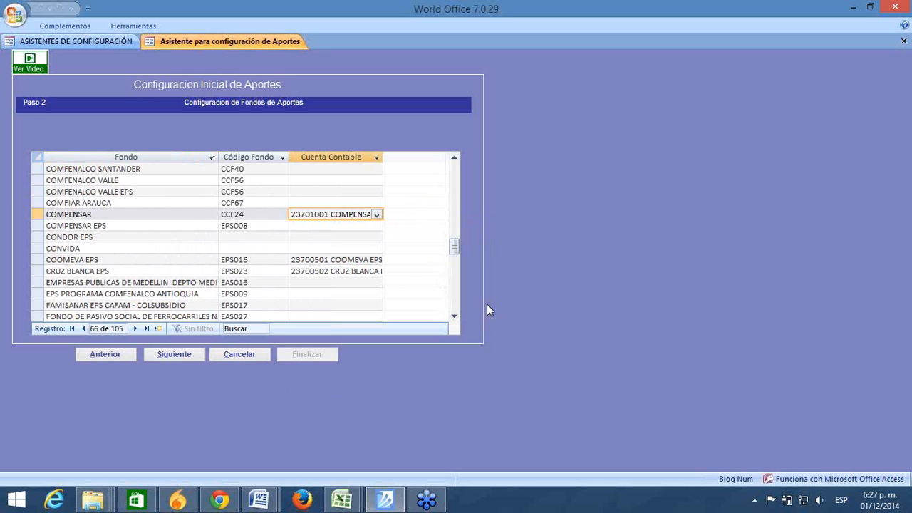
Step: Page through the remaining funds from COOMEVA EPS onward and advance to Paso 3
{"action": "left_click", "coordinate": [321, 258]}
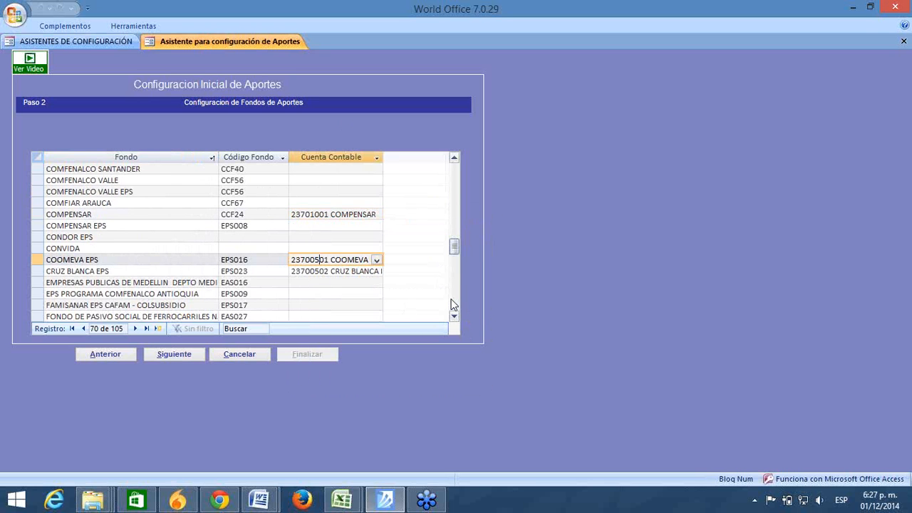
{"action": "left_click", "coordinate": [452, 301]}
{"action": "left_click", "coordinate": [454, 317]}
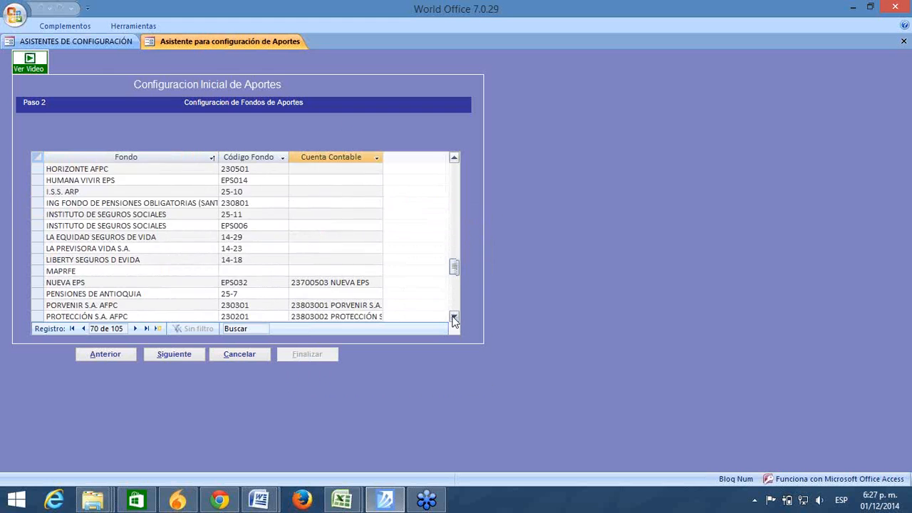
{"action": "left_click_drag", "start_coordinate": [454, 318], "coordinate": [469, 155]}
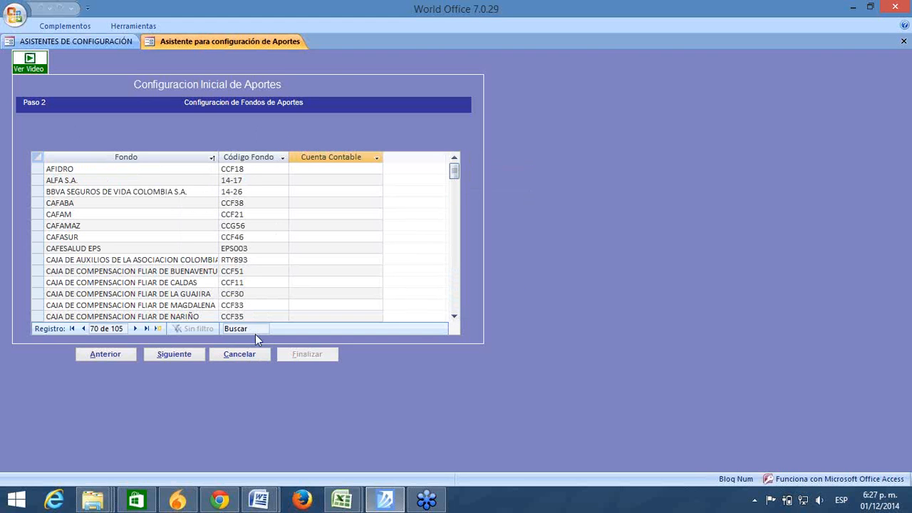
{"action": "left_click", "coordinate": [453, 310]}
{"action": "left_click", "coordinate": [454, 311]}
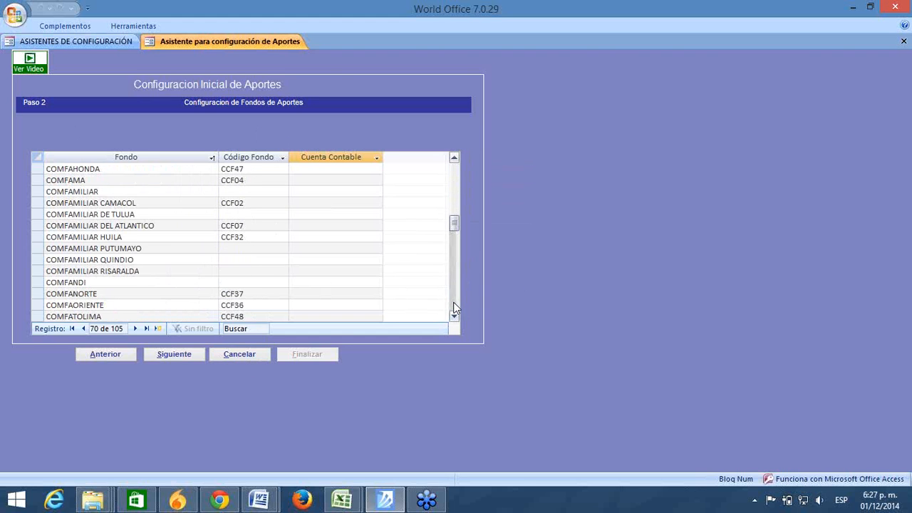
{"action": "left_click", "coordinate": [454, 310]}
{"action": "left_click", "coordinate": [454, 310]}
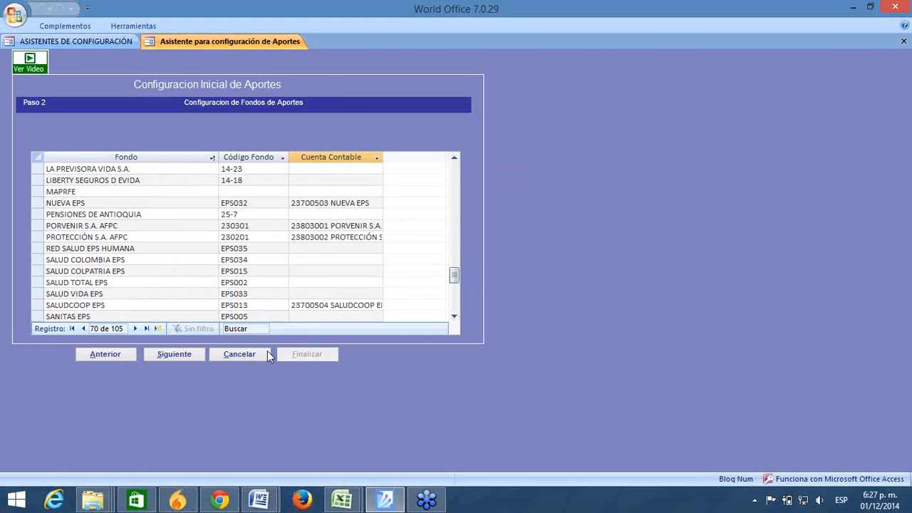
{"action": "left_click", "coordinate": [175, 357]}
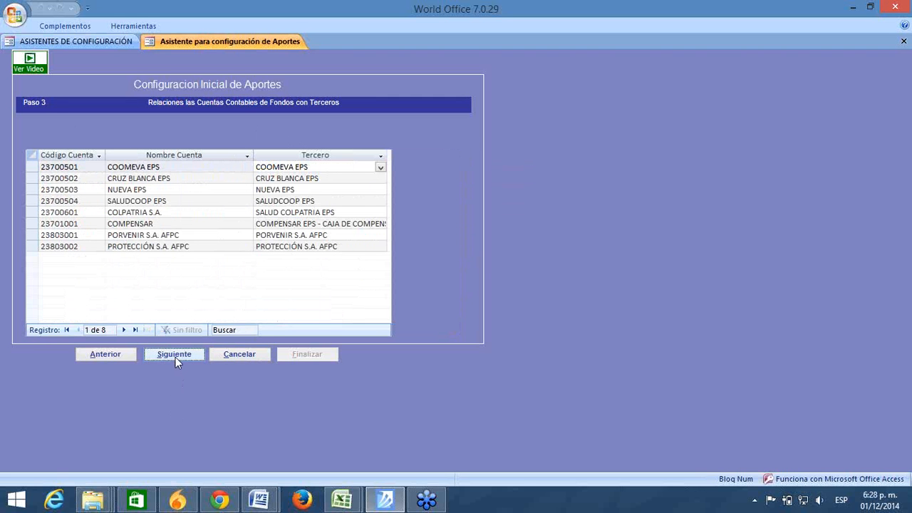
Step: Confirm COOMEVA EPS as the third party for the COOMEVA EPS account
{"action": "left_click", "coordinate": [172, 167]}
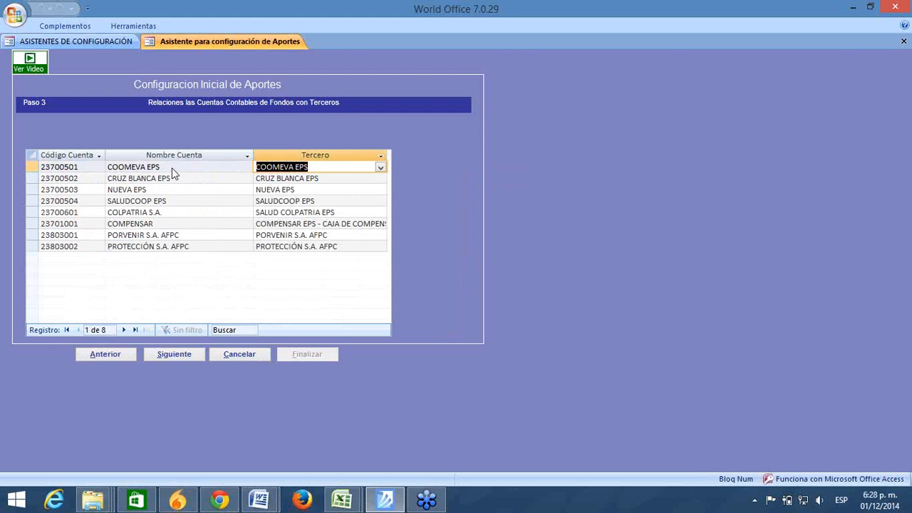
{"action": "left_click", "coordinate": [119, 355]}
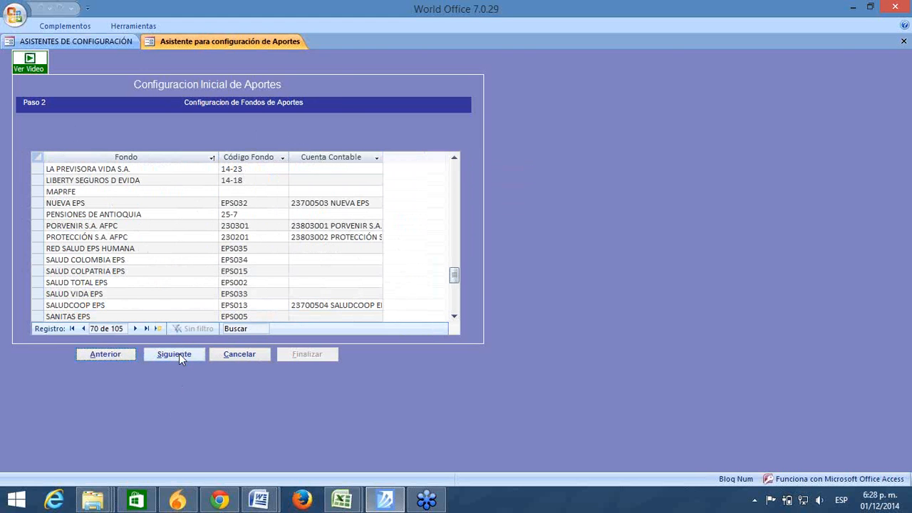
{"action": "left_click", "coordinate": [179, 354]}
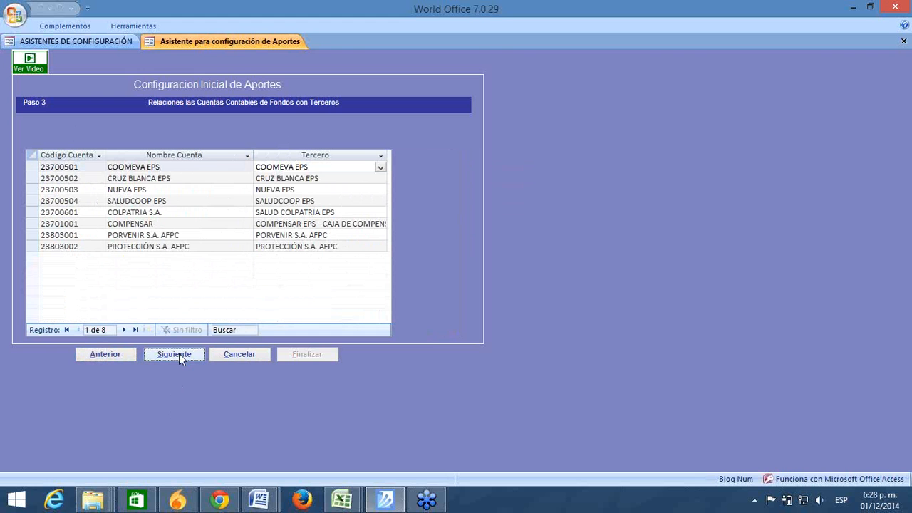
{"action": "left_click", "coordinate": [314, 170]}
{"action": "left_click_drag", "start_coordinate": [314, 168], "coordinate": [251, 169]}
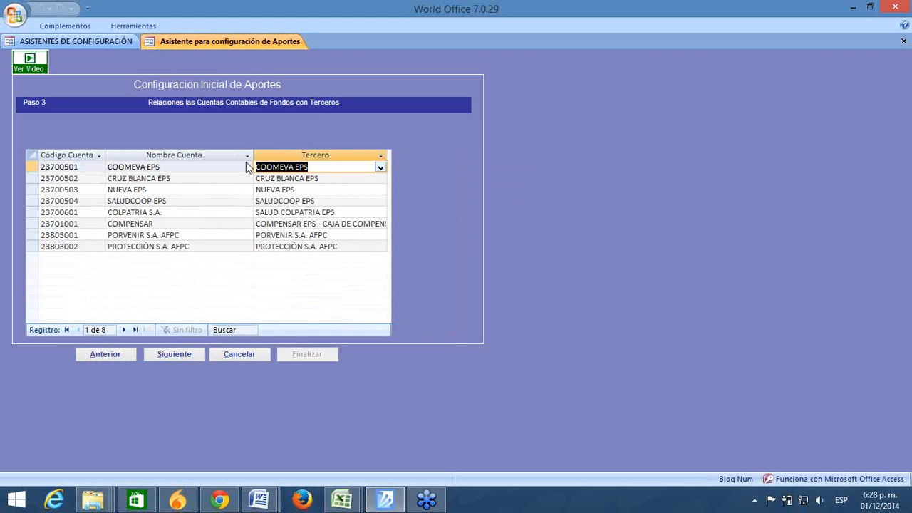
{"action": "left_click", "coordinate": [380, 168]}
{"action": "left_click", "coordinate": [380, 169]}
Step: Confirm the CRUZ BLANCA EPS, NUEVA EPS and SALUDCOOP EPS third parties on their account rows
{"action": "left_click", "coordinate": [370, 178]}
{"action": "left_click", "coordinate": [380, 179]}
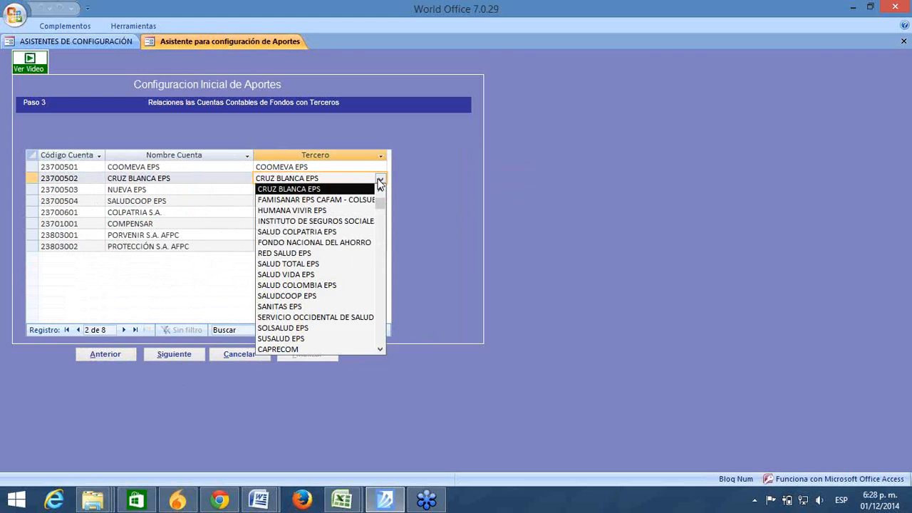
{"action": "left_click", "coordinate": [379, 180]}
{"action": "left_click", "coordinate": [378, 190]}
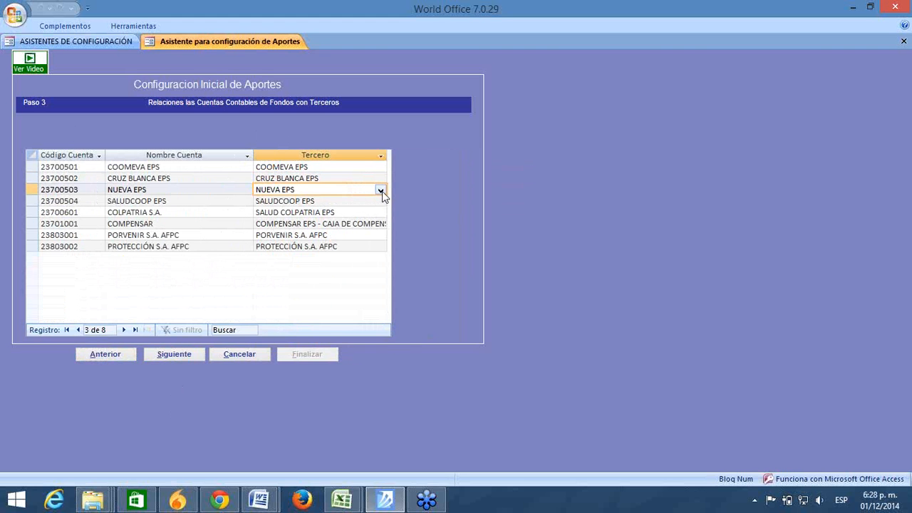
{"action": "left_click", "coordinate": [382, 191]}
{"action": "left_click", "coordinate": [381, 191]}
{"action": "left_click", "coordinate": [361, 201]}
{"action": "left_click", "coordinate": [379, 202]}
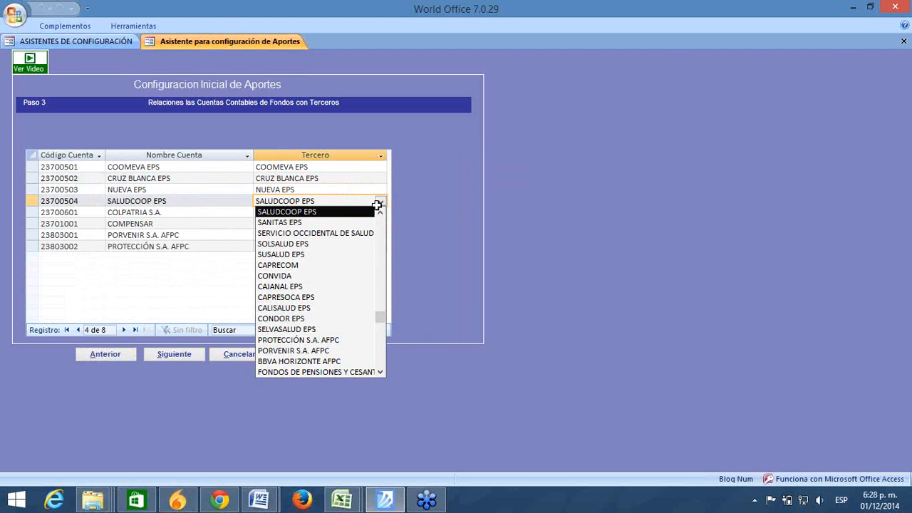
{"action": "left_click", "coordinate": [378, 205]}
{"action": "left_click", "coordinate": [371, 212]}
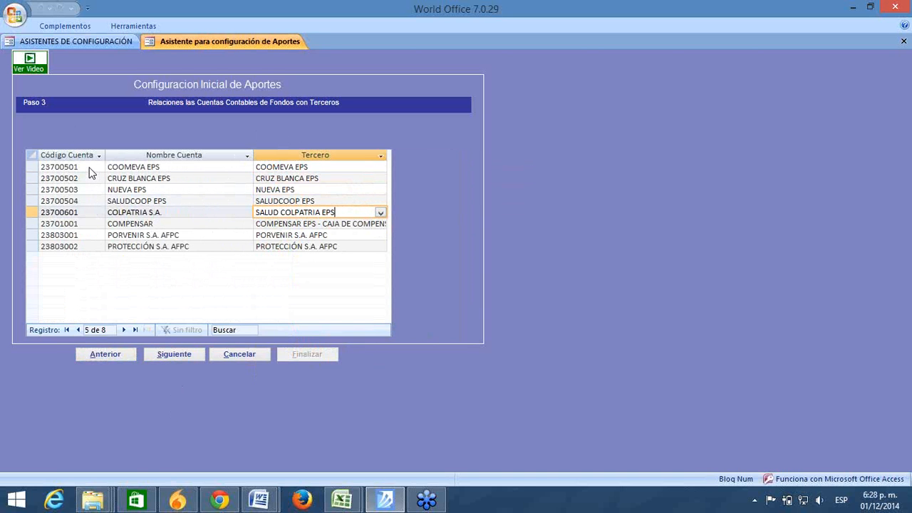
Step: Recheck the third parties for COOMEVA EPS, CRUZ BLANCA EPS, NUEVA EPS and SALUDCOOP EPS
{"action": "left_click", "coordinate": [307, 171]}
{"action": "left_click", "coordinate": [374, 167]}
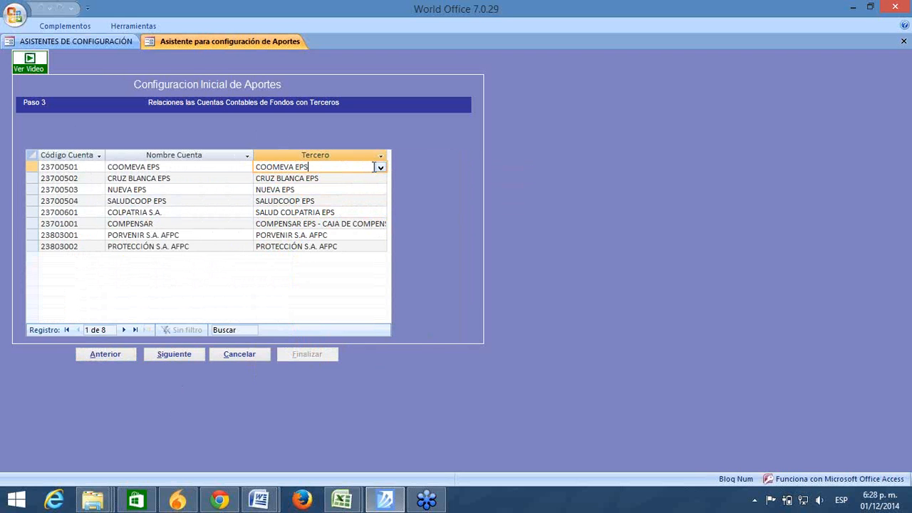
{"action": "left_click", "coordinate": [381, 168]}
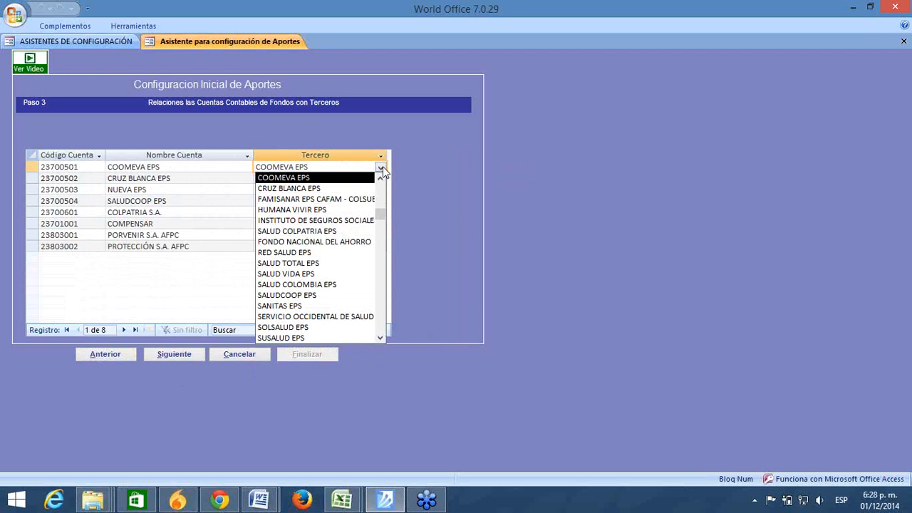
{"action": "left_click", "coordinate": [381, 168]}
{"action": "left_click", "coordinate": [347, 178]}
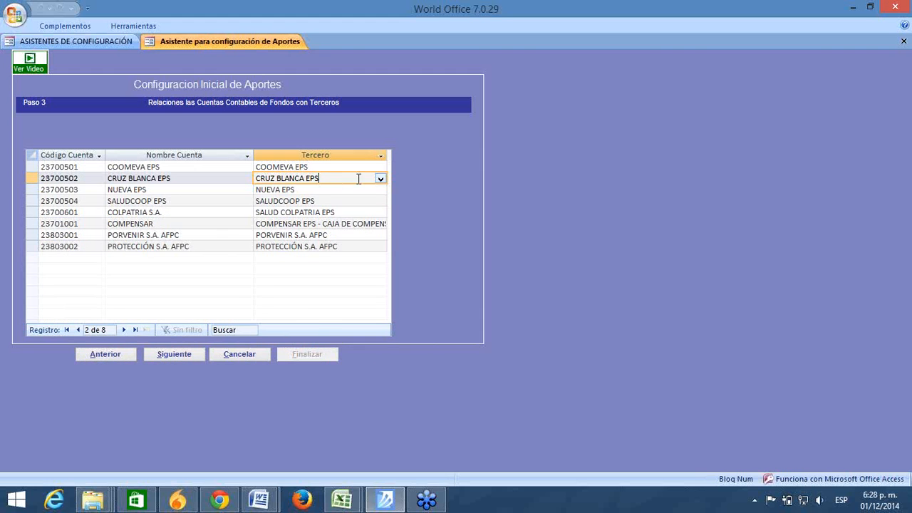
{"action": "left_click", "coordinate": [381, 179]}
{"action": "left_click", "coordinate": [381, 180]}
{"action": "left_click", "coordinate": [358, 189]}
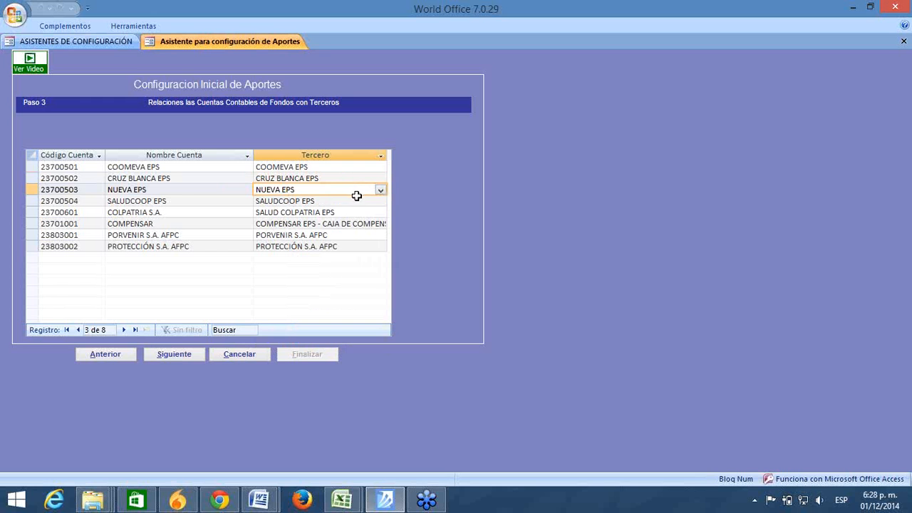
{"action": "left_click", "coordinate": [352, 200]}
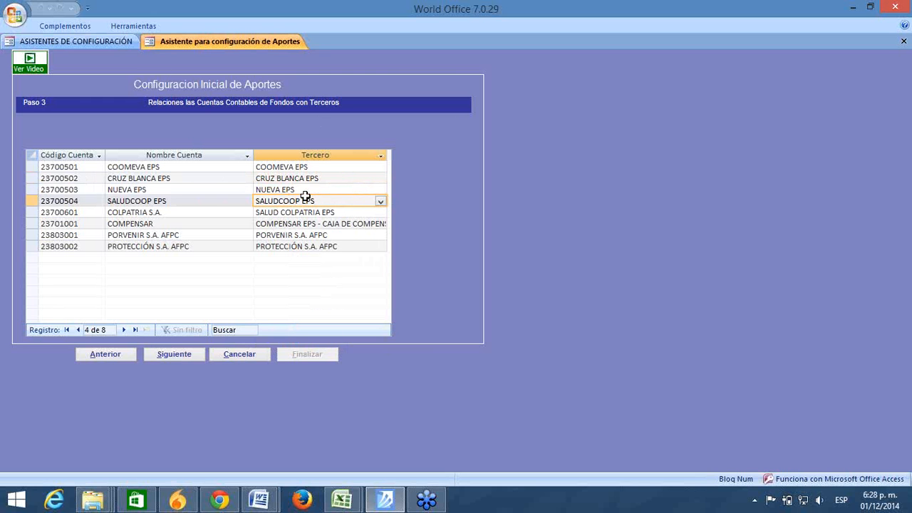
Step: Reach Paso 4 and review the existing work centers, such as AMERICAS
{"action": "left_click", "coordinate": [169, 354]}
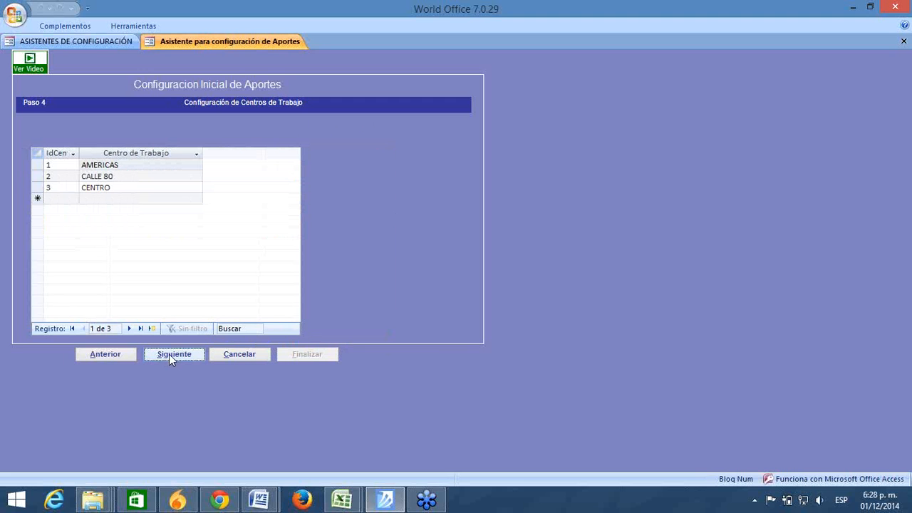
{"action": "left_click", "coordinate": [92, 198]}
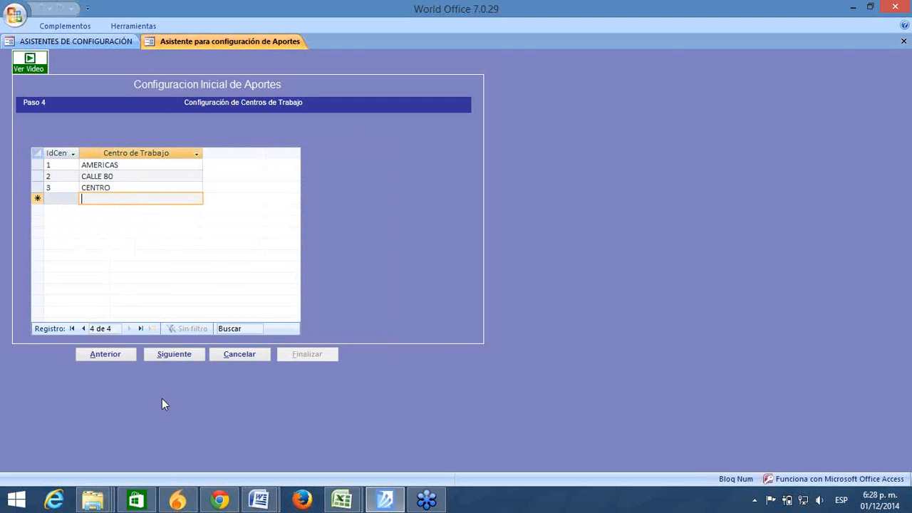
{"action": "left_click", "coordinate": [168, 355]}
{"action": "left_click", "coordinate": [121, 355]}
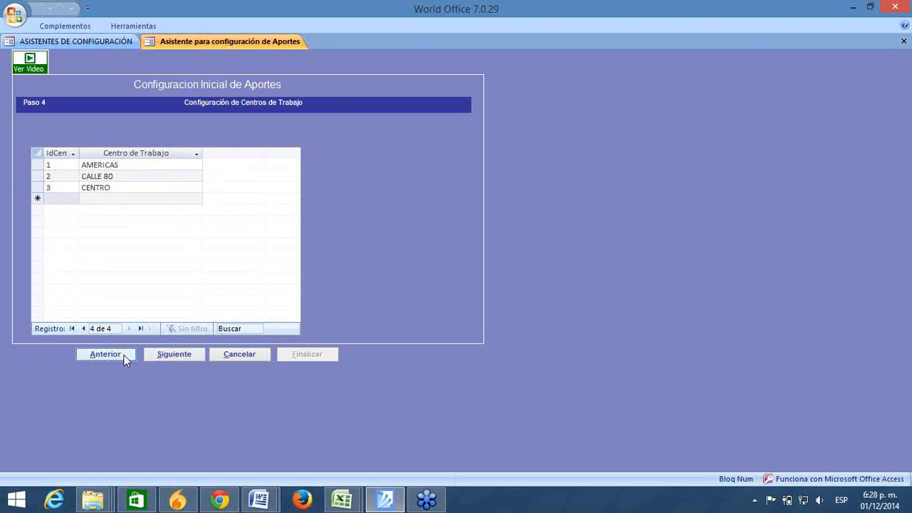
{"action": "left_click", "coordinate": [124, 356]}
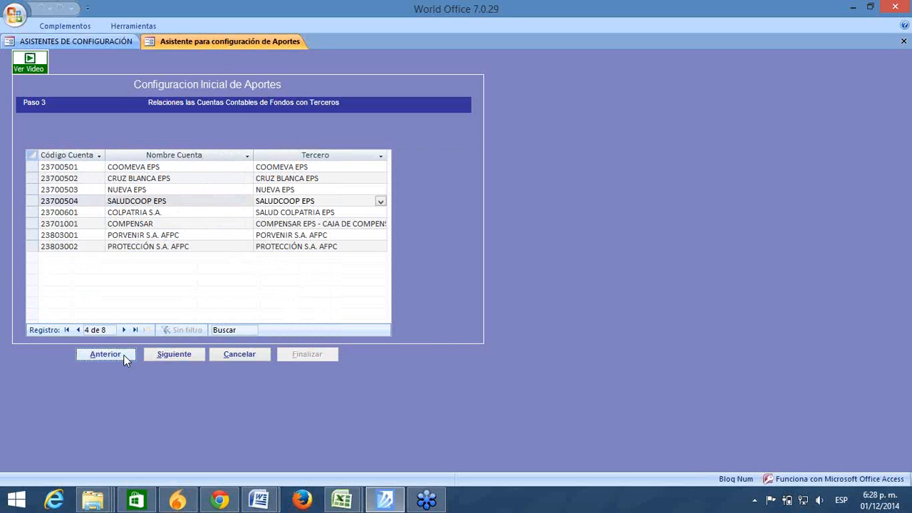
{"action": "left_click", "coordinate": [176, 356]}
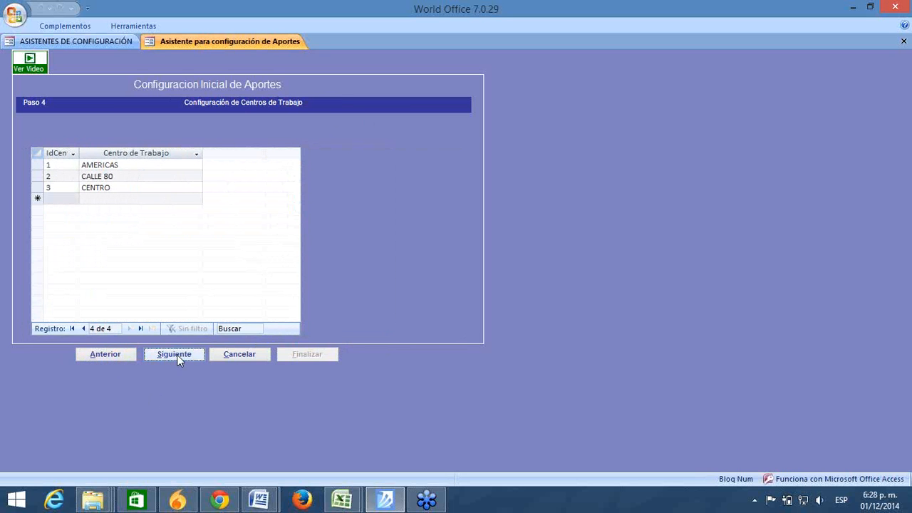
{"action": "left_click", "coordinate": [891, 253]}
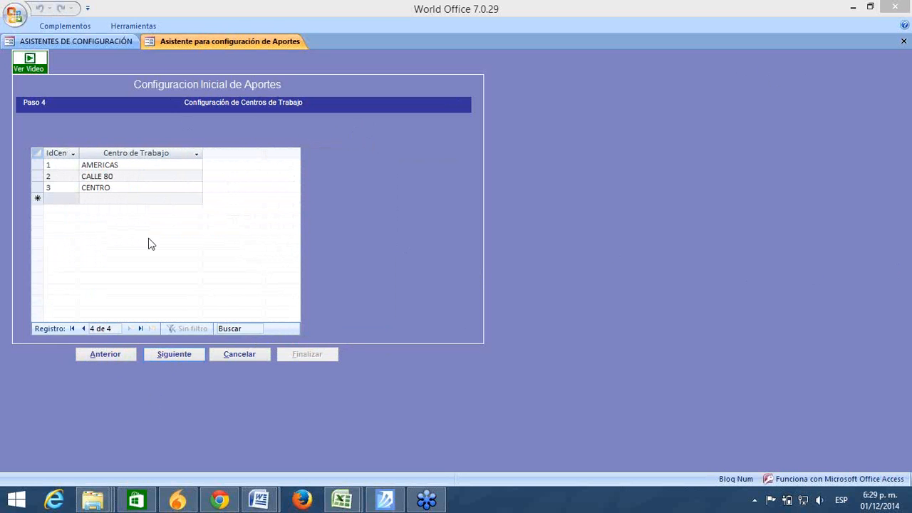
{"action": "left_click", "coordinate": [93, 199]}
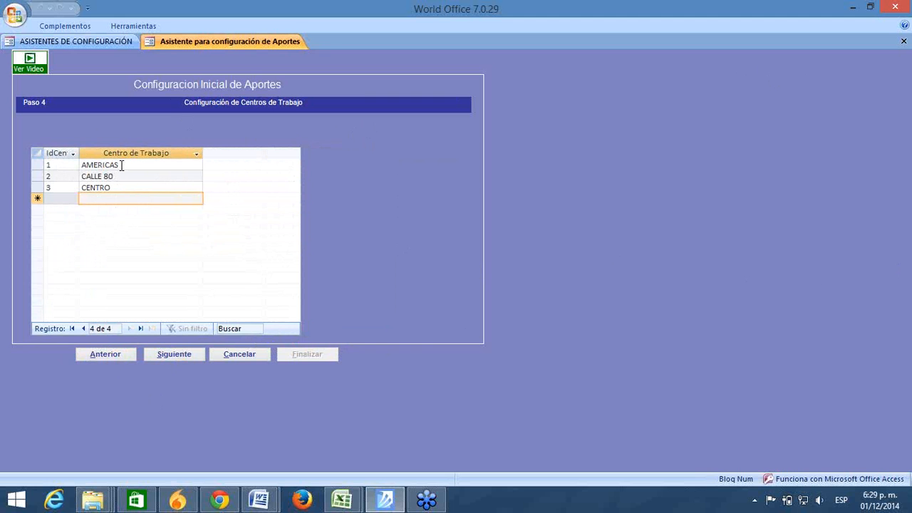
{"action": "left_click_drag", "start_coordinate": [121, 165], "coordinate": [81, 187]}
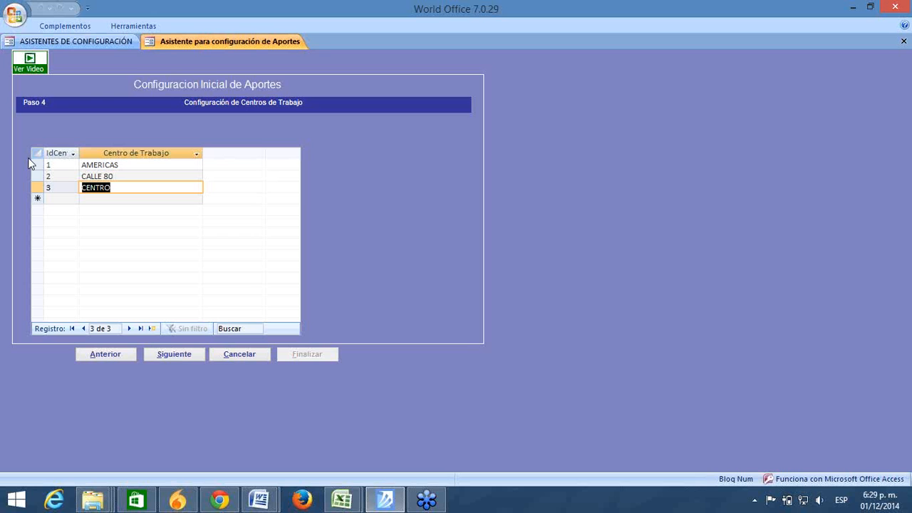
Step: Enter IdCen 4 with name CHAPINERO in the new work center row and save it
{"action": "left_click", "coordinate": [50, 199]}
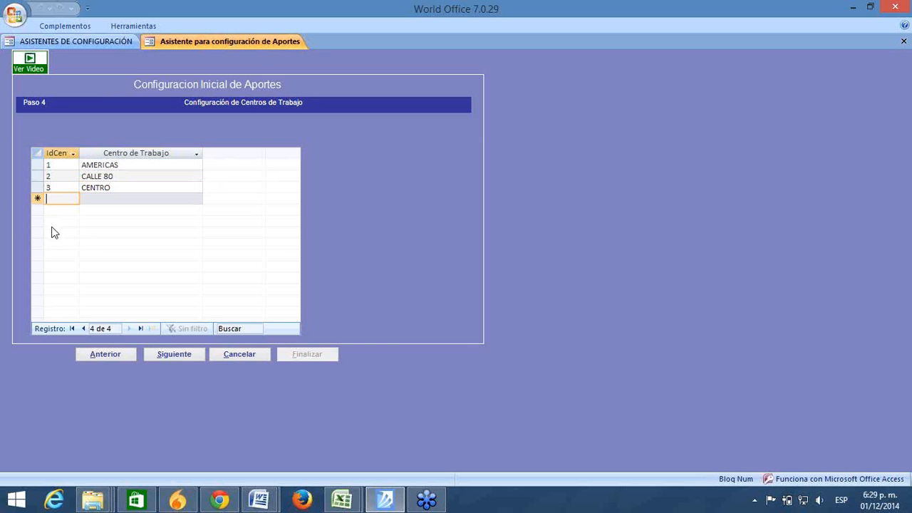
{"action": "type", "text": "4"}
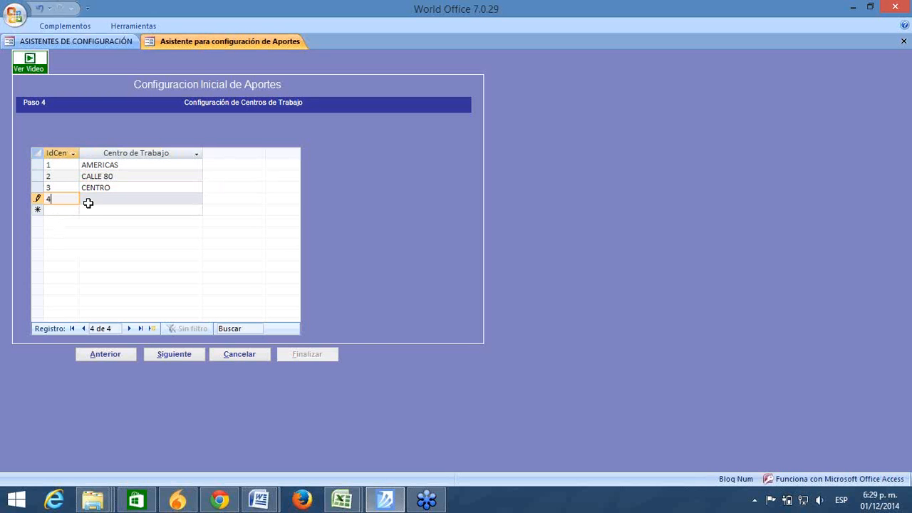
{"action": "left_click", "coordinate": [97, 198]}
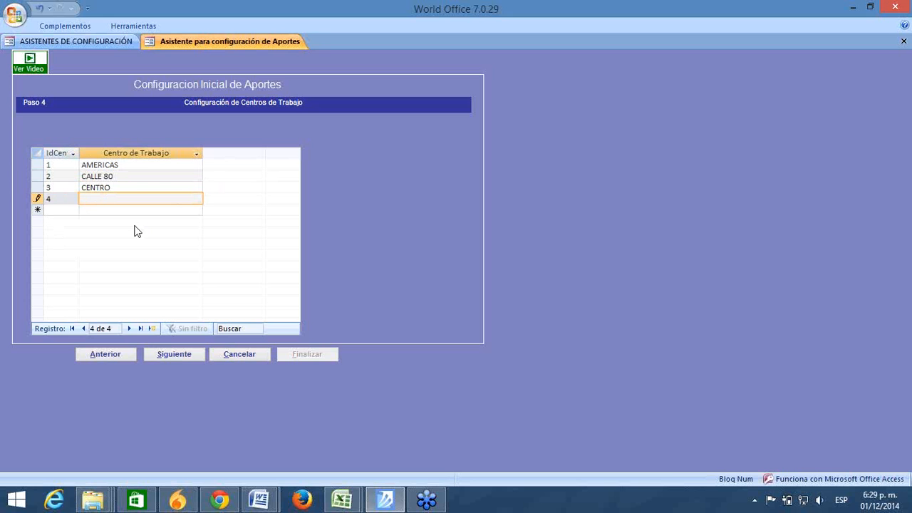
{"action": "key", "text": "Caps_Lock"}
{"action": "type", "text": "CHAPINERO"}
{"action": "left_click", "coordinate": [132, 210]}
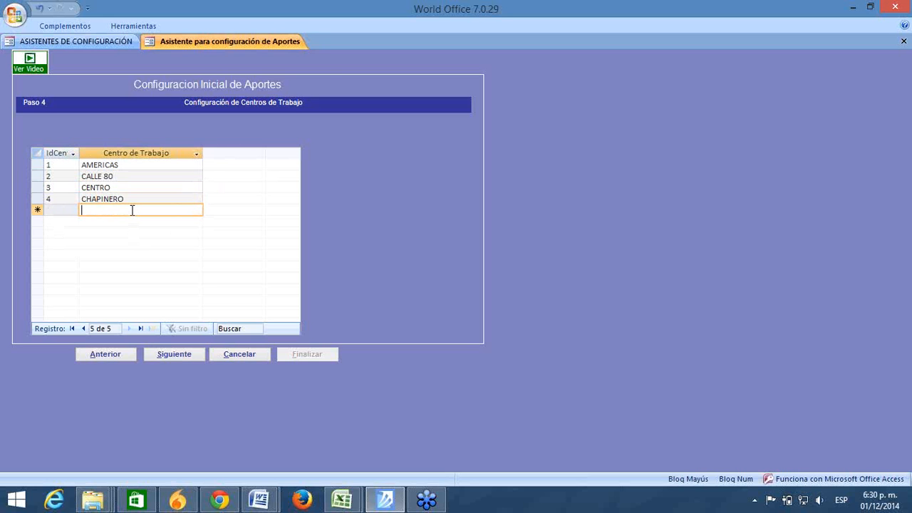
{"action": "left_click", "coordinate": [61, 209]}
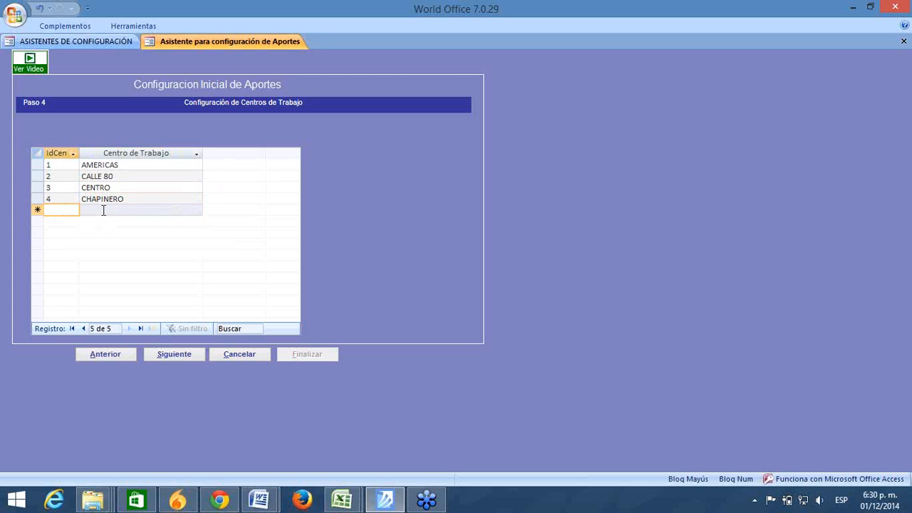
{"action": "left_click", "coordinate": [104, 210]}
{"action": "left_click", "coordinate": [57, 210]}
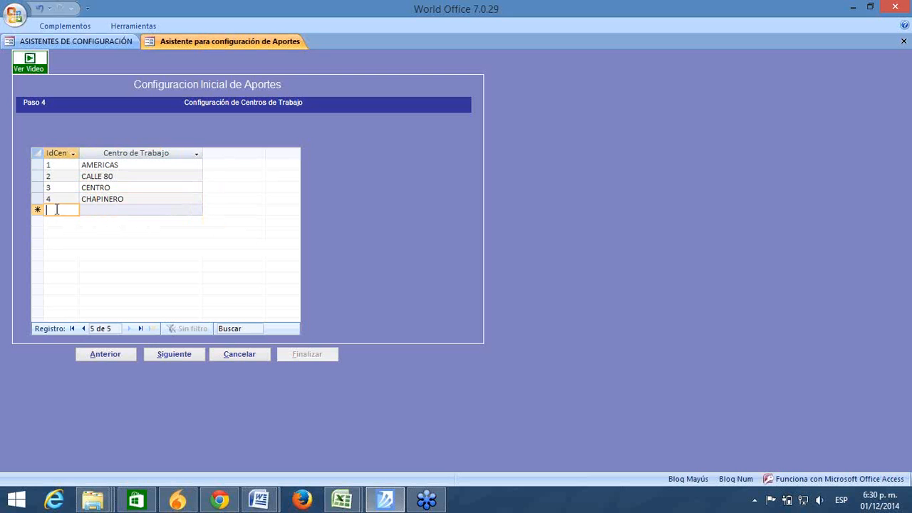
{"action": "left_click", "coordinate": [97, 209]}
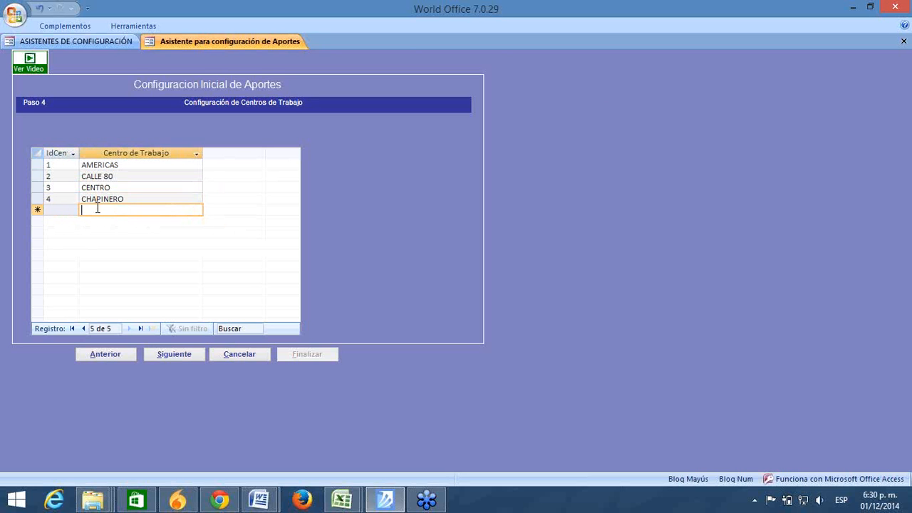
Step: Open Paso 5's payroll-type rates and view Administrativa's full 0,522% Tarifa ARP
{"action": "left_click", "coordinate": [163, 354]}
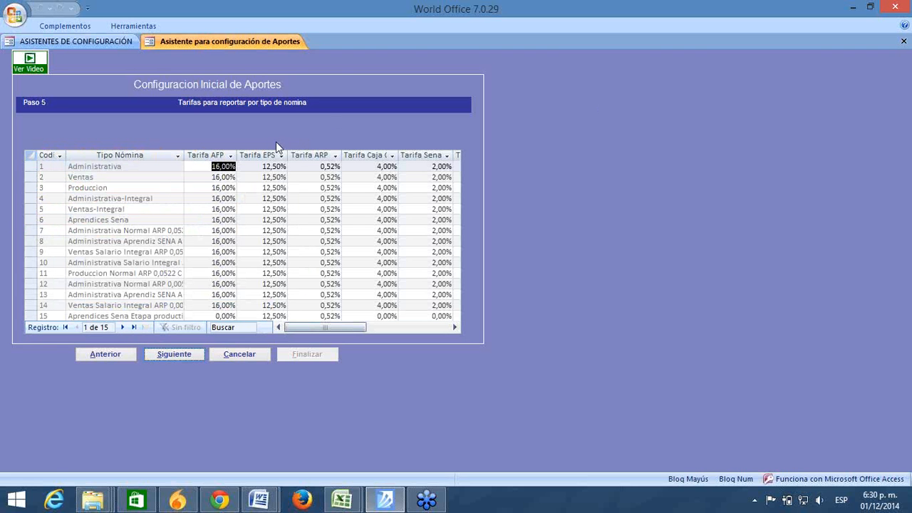
{"action": "left_click", "coordinate": [895, 253]}
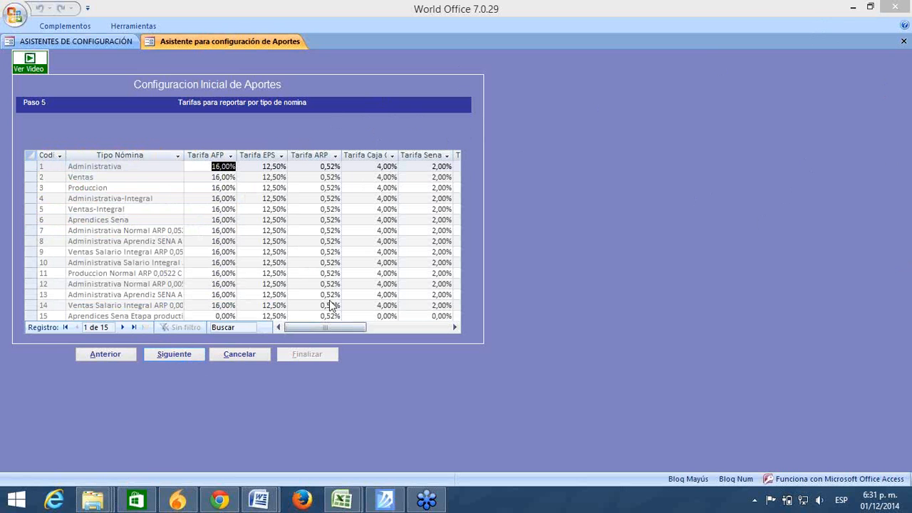
{"action": "left_click", "coordinate": [98, 352]}
{"action": "left_click", "coordinate": [189, 358]}
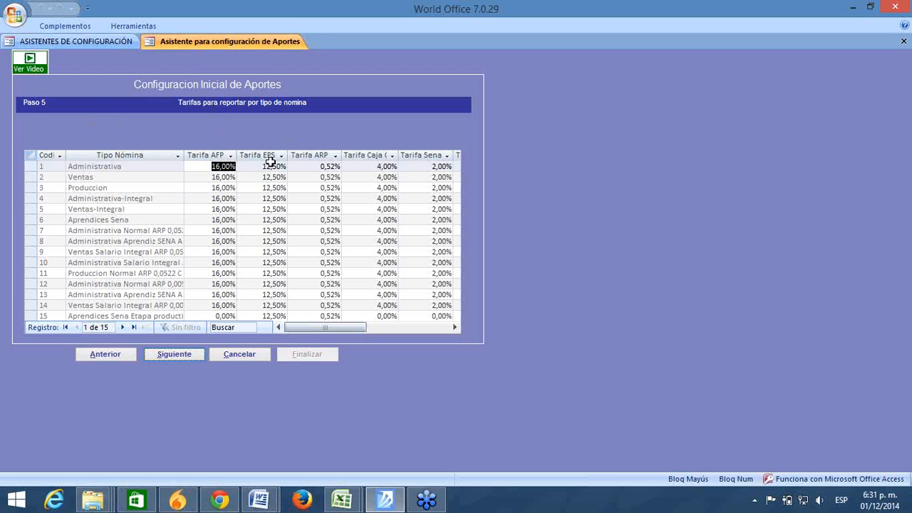
{"action": "left_click", "coordinate": [313, 165]}
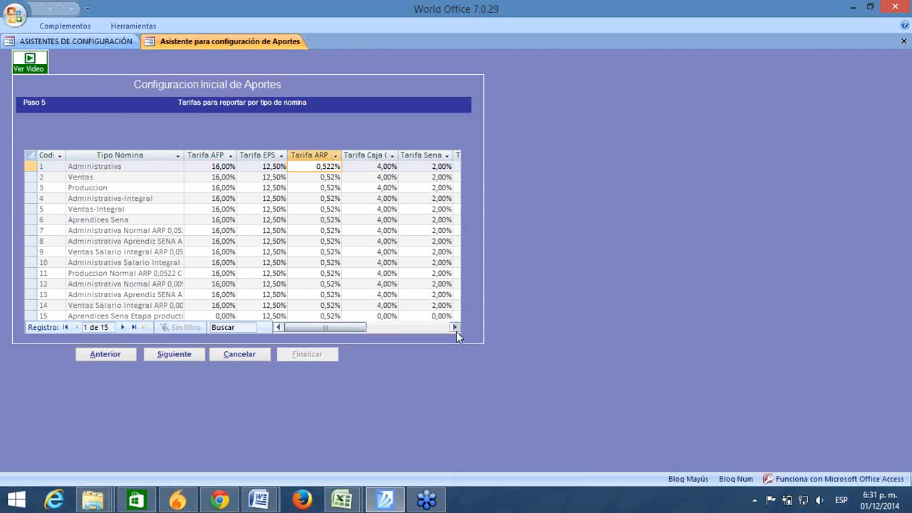
{"action": "left_click", "coordinate": [455, 327]}
{"action": "left_click", "coordinate": [454, 326]}
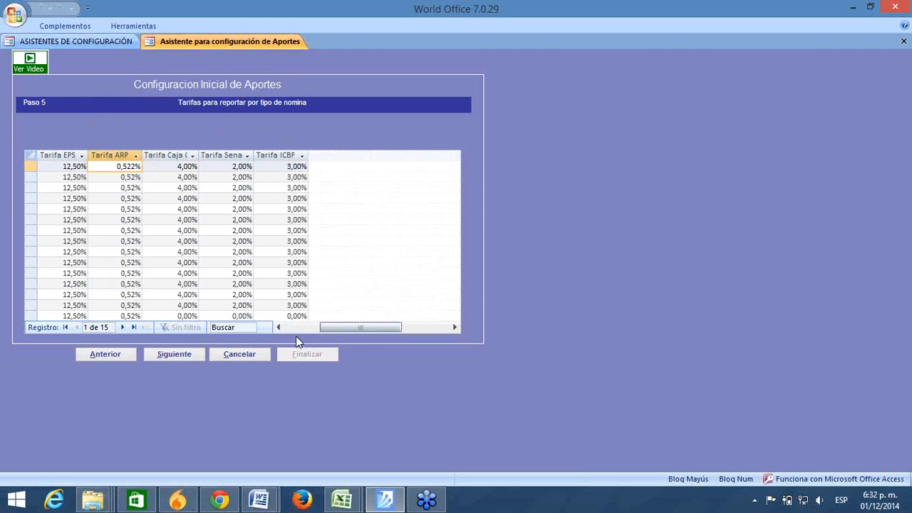
{"action": "left_click", "coordinate": [278, 327]}
{"action": "left_click", "coordinate": [278, 327]}
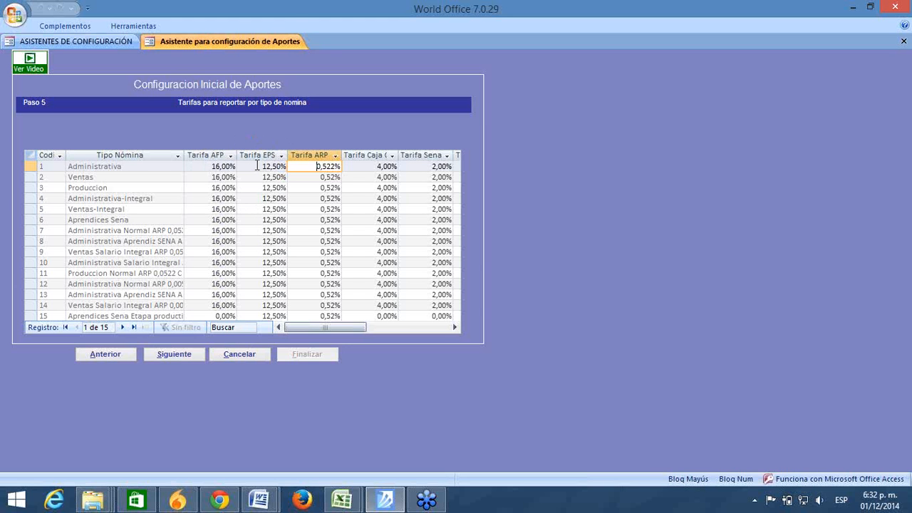
{"action": "left_click", "coordinate": [317, 178]}
{"action": "left_click", "coordinate": [314, 166]}
{"action": "left_click", "coordinate": [311, 177]}
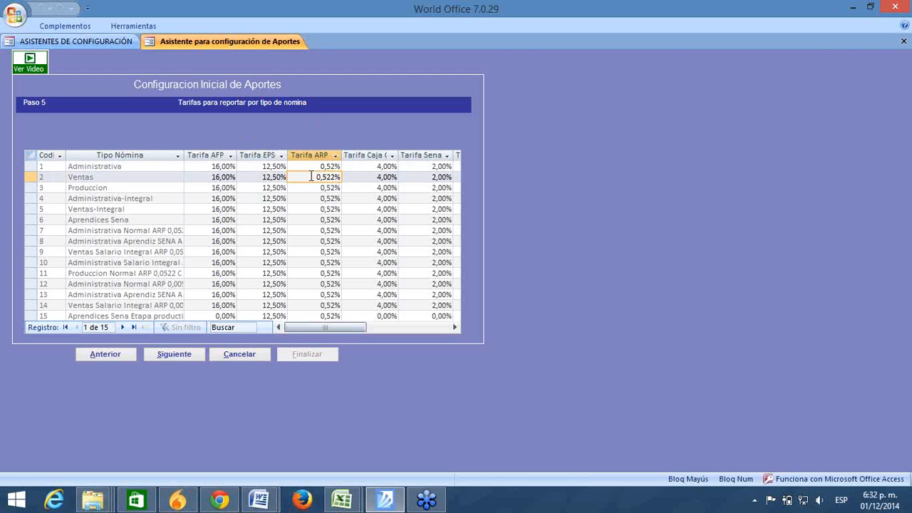
{"action": "left_click", "coordinate": [311, 166]}
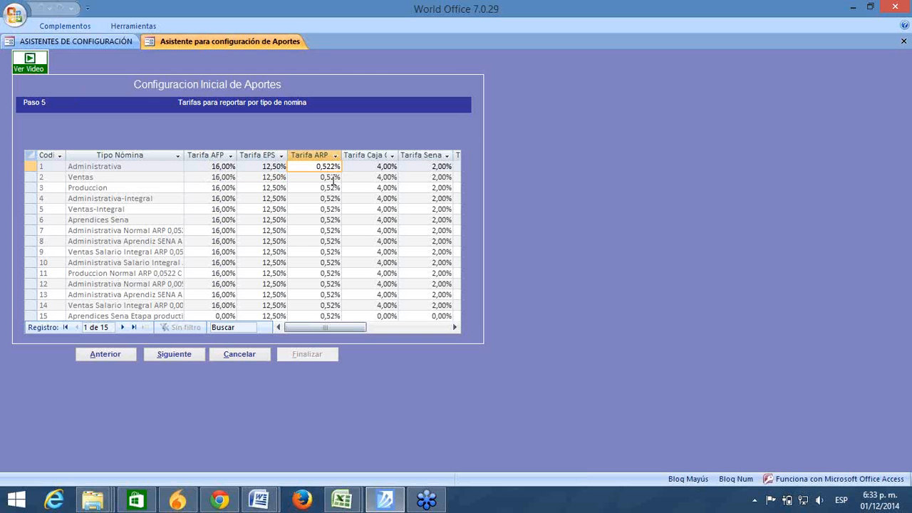
{"action": "left_click", "coordinate": [454, 328]}
{"action": "left_click", "coordinate": [455, 328]}
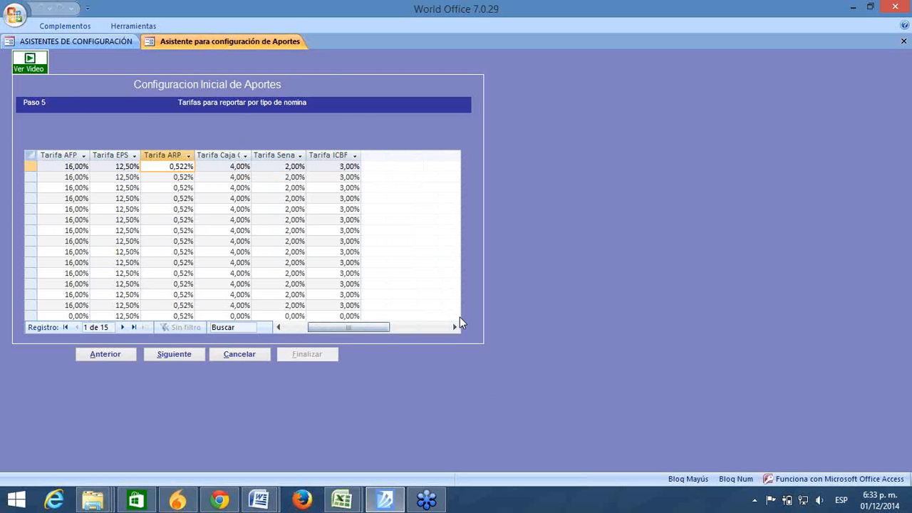
{"action": "left_click", "coordinate": [277, 328]}
{"action": "left_click", "coordinate": [277, 328]}
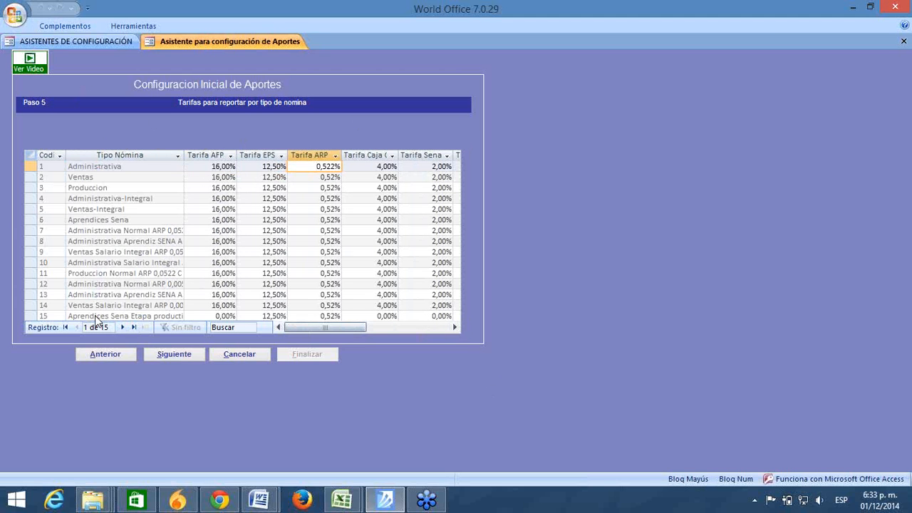
Step: Step through the payroll types to record 15 of 15 and autofit the Tipo Nómina column
{"action": "left_click", "coordinate": [124, 329]}
{"action": "left_click", "coordinate": [125, 329]}
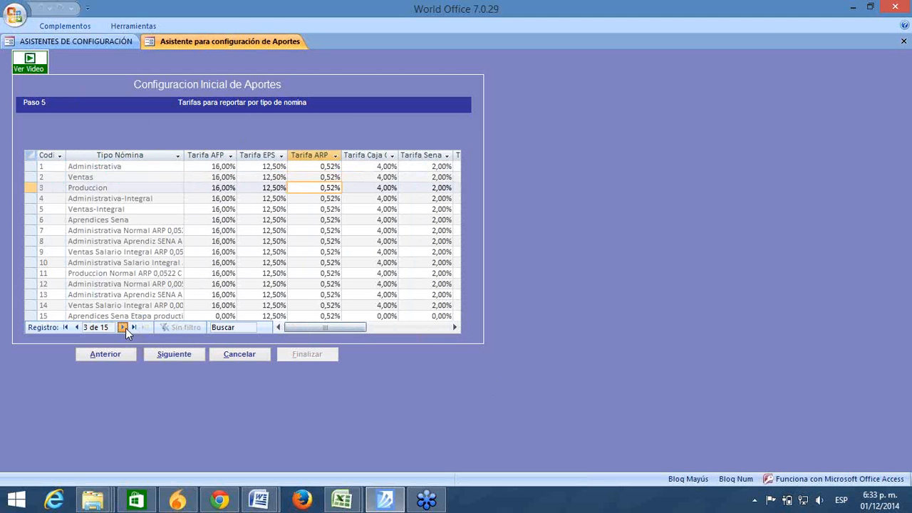
{"action": "left_click", "coordinate": [124, 328]}
{"action": "left_click", "coordinate": [124, 327]}
{"action": "left_click", "coordinate": [124, 327]}
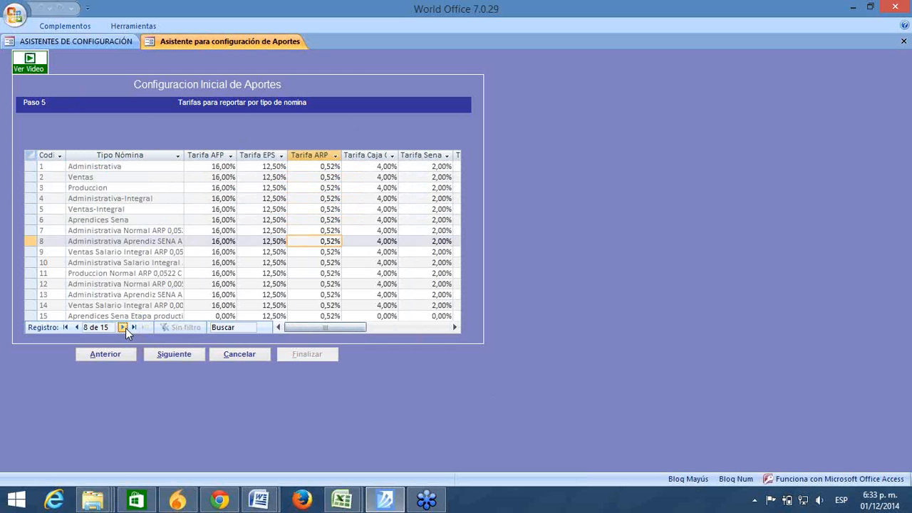
{"action": "left_click", "coordinate": [124, 327]}
{"action": "left_click", "coordinate": [123, 328]}
{"action": "left_click", "coordinate": [125, 328]}
{"action": "left_click", "coordinate": [126, 327]}
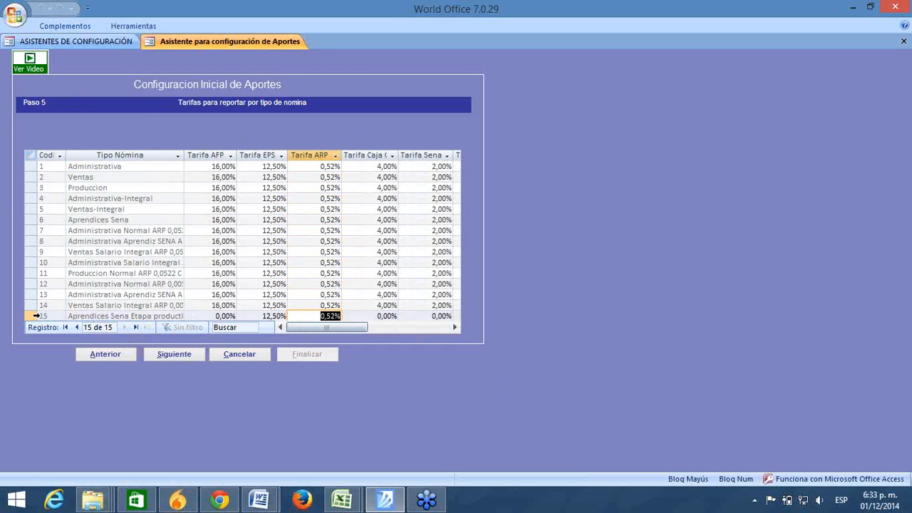
{"action": "left_click", "coordinate": [32, 316]}
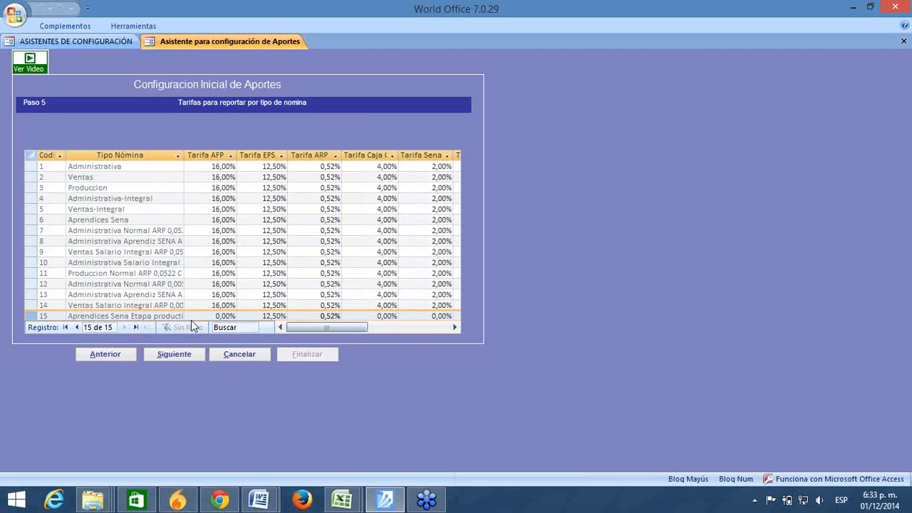
{"action": "double_click", "coordinate": [184, 156]}
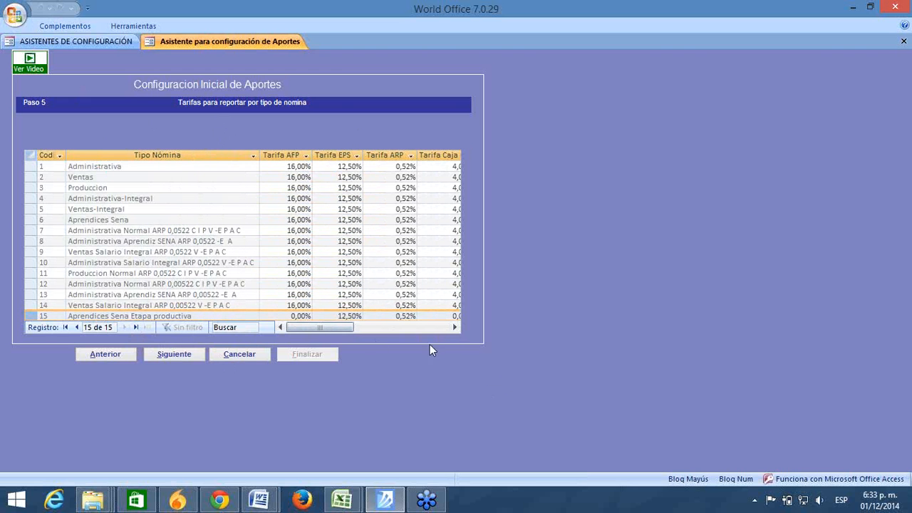
Step: Scroll across the Caja, Sena and ICBF rate columns, then return to Asistentes de Configuración
{"action": "left_click", "coordinate": [454, 327]}
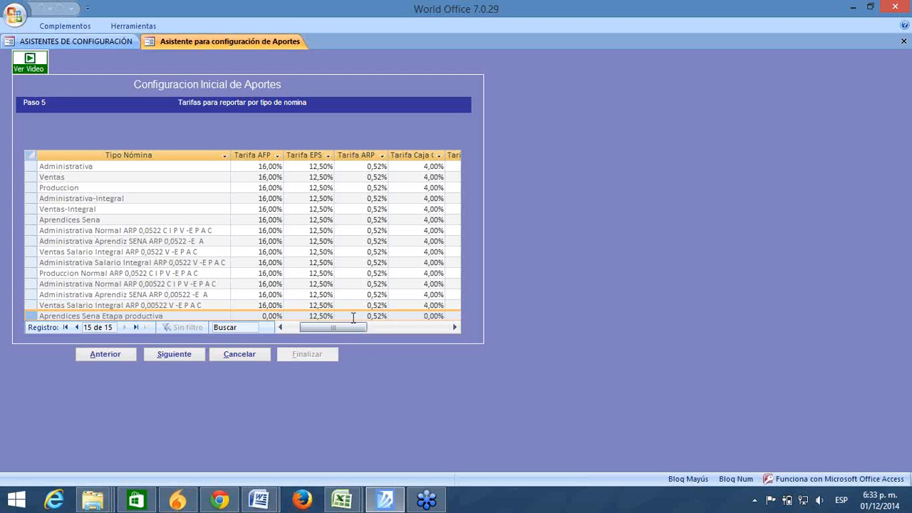
{"action": "left_click", "coordinate": [453, 327]}
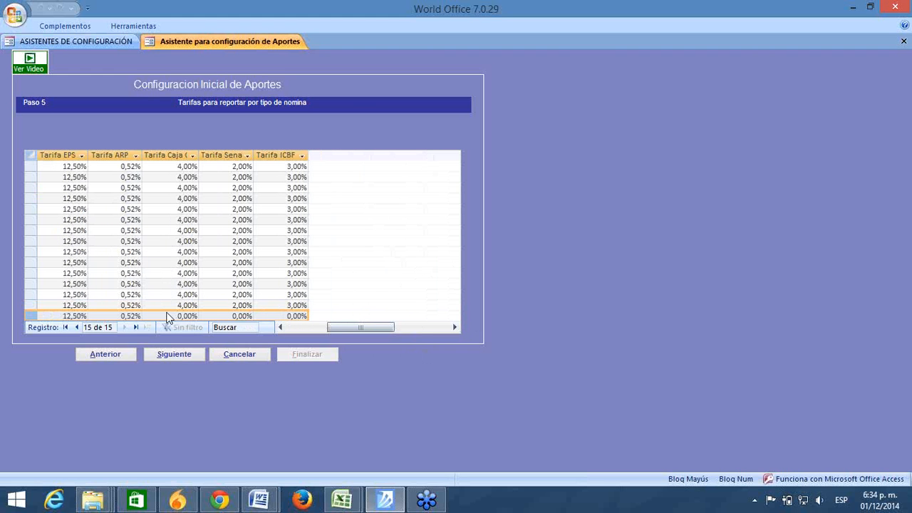
{"action": "left_click", "coordinate": [280, 327]}
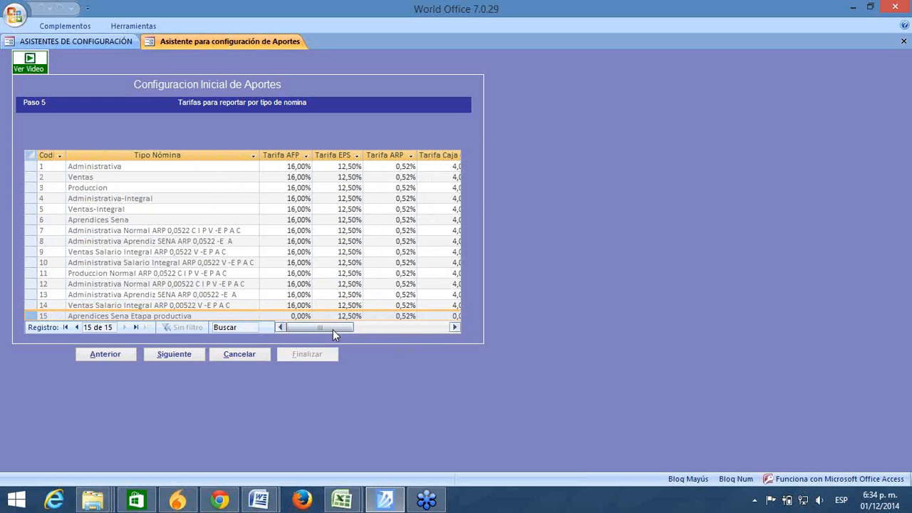
{"action": "left_click", "coordinate": [448, 327]}
{"action": "left_click", "coordinate": [287, 326]}
{"action": "left_click", "coordinate": [453, 328]}
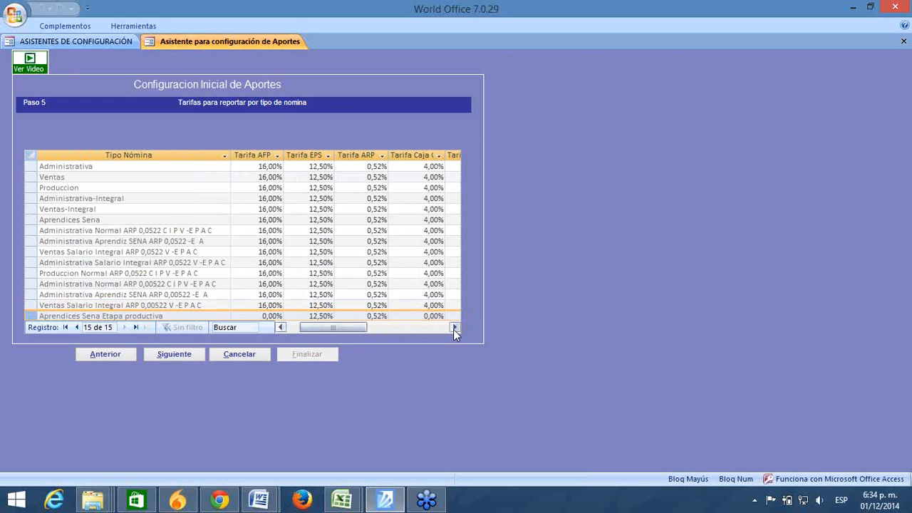
{"action": "left_click", "coordinate": [454, 328]}
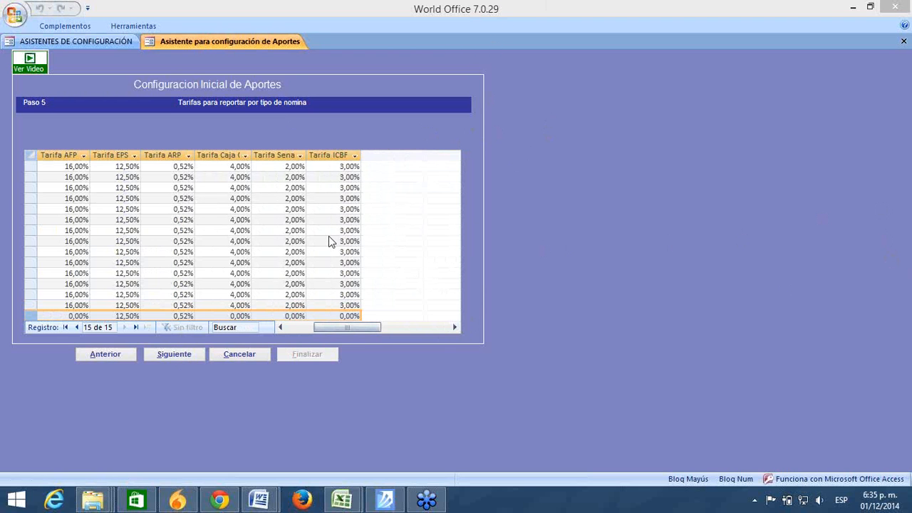
{"action": "left_click", "coordinate": [106, 43]}
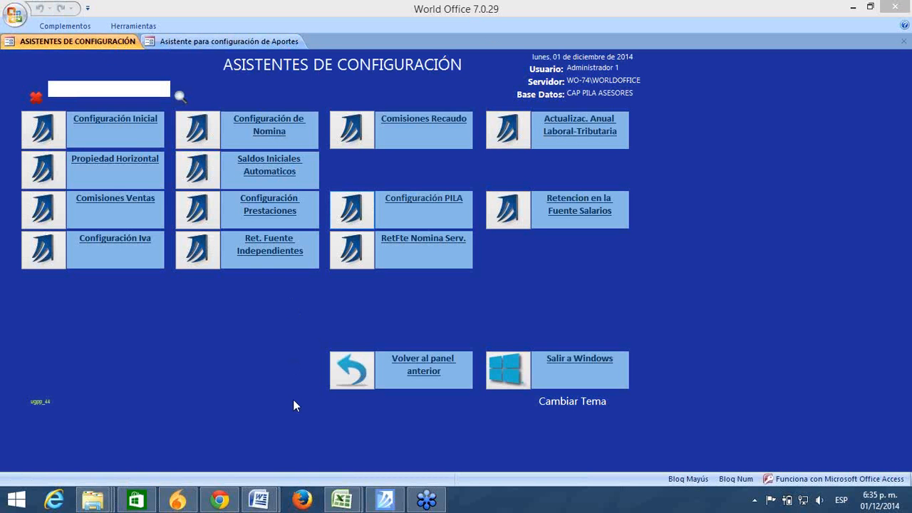
Step: Go back to the Panel Principal and open Configuración General
{"action": "left_click", "coordinate": [356, 377]}
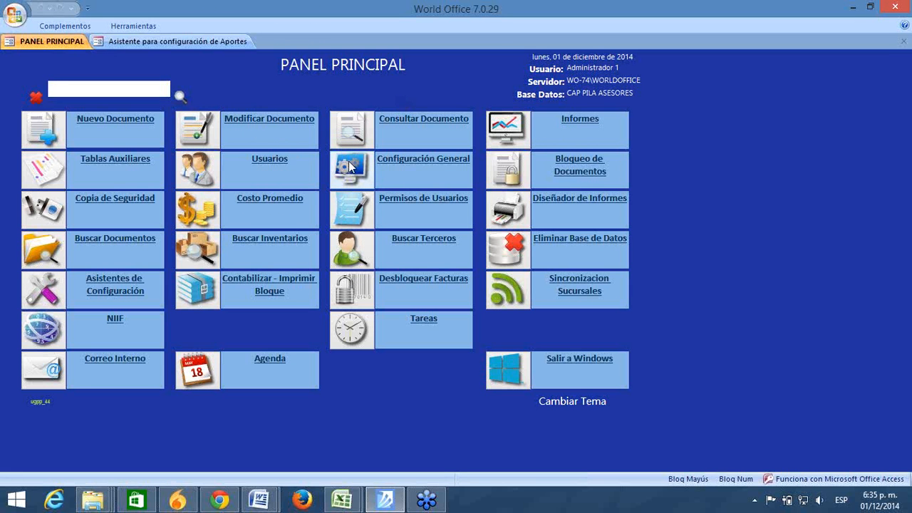
{"action": "left_click", "coordinate": [346, 178]}
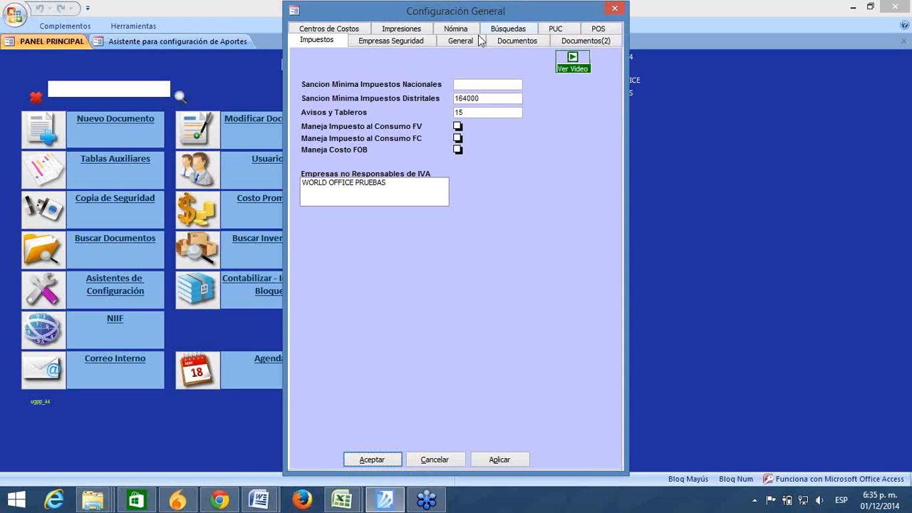
Step: Review the Nómina settings in Configuración General, then accept and close the dialog
{"action": "left_click", "coordinate": [464, 31]}
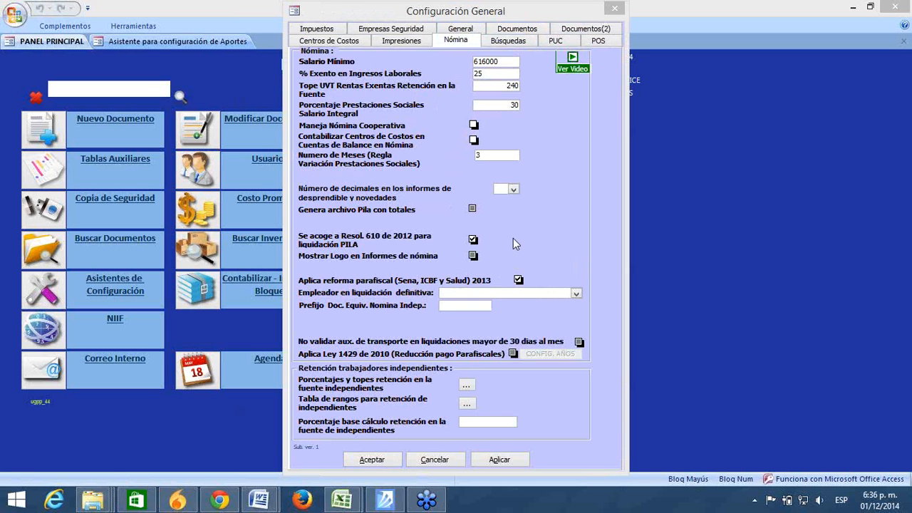
{"action": "left_click", "coordinate": [350, 456]}
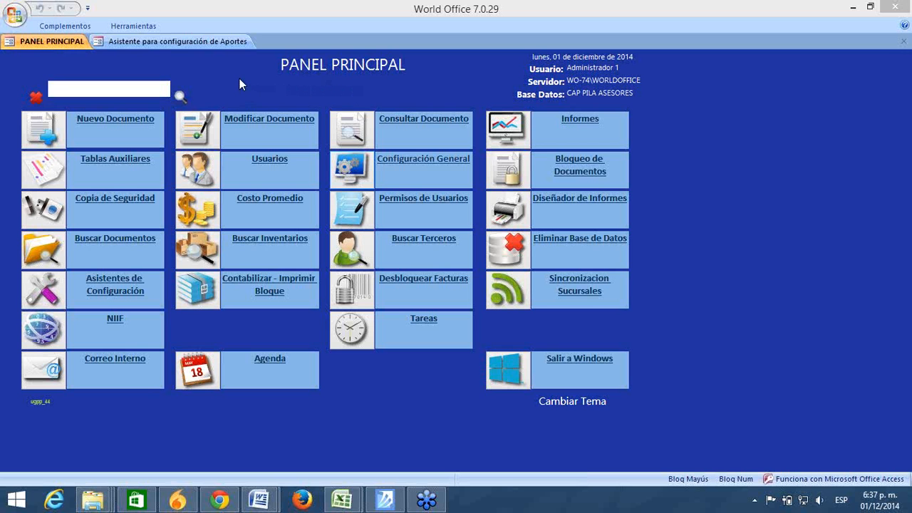
Step: Switch back to the Aportes wizard at Paso 5, showing the tariff grid for 15 payroll types
{"action": "left_click", "coordinate": [189, 40]}
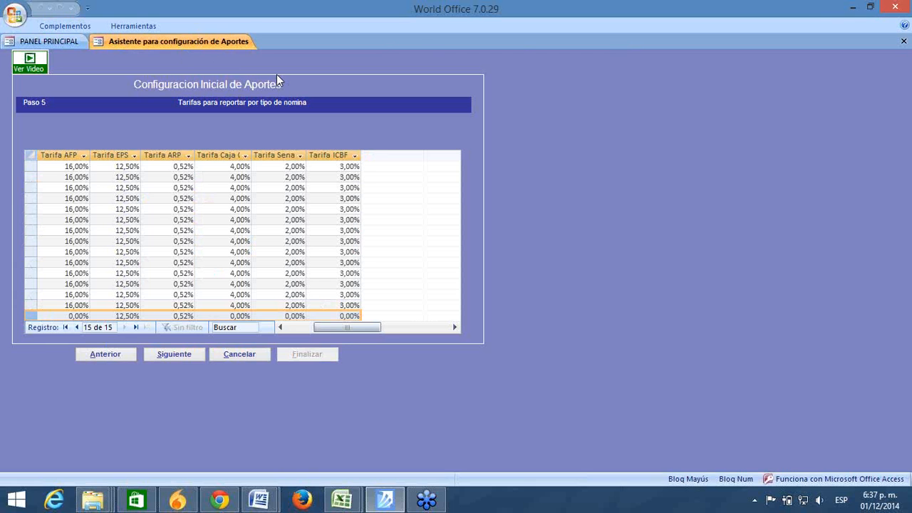
{"action": "left_click", "coordinate": [411, 30]}
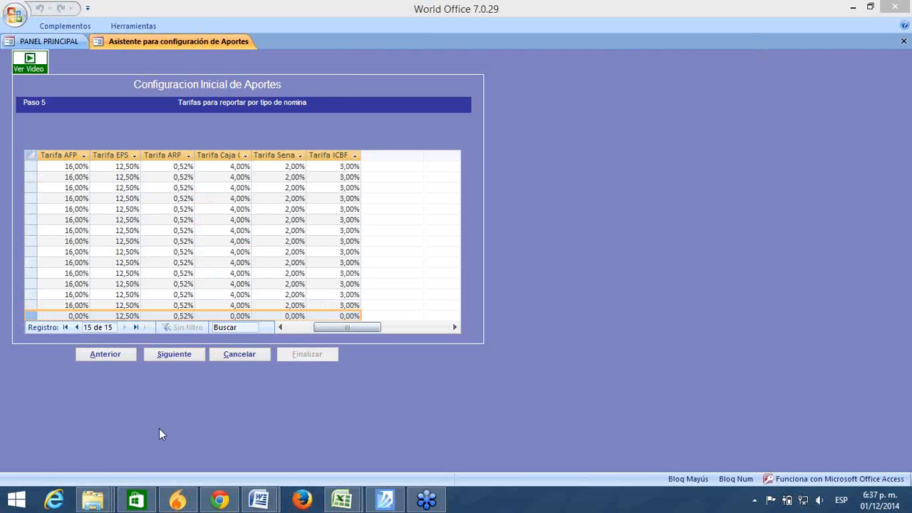
Step: Advance to Paso 6, Información Empleados, and scroll across the employee grid's columns
{"action": "left_click", "coordinate": [173, 354]}
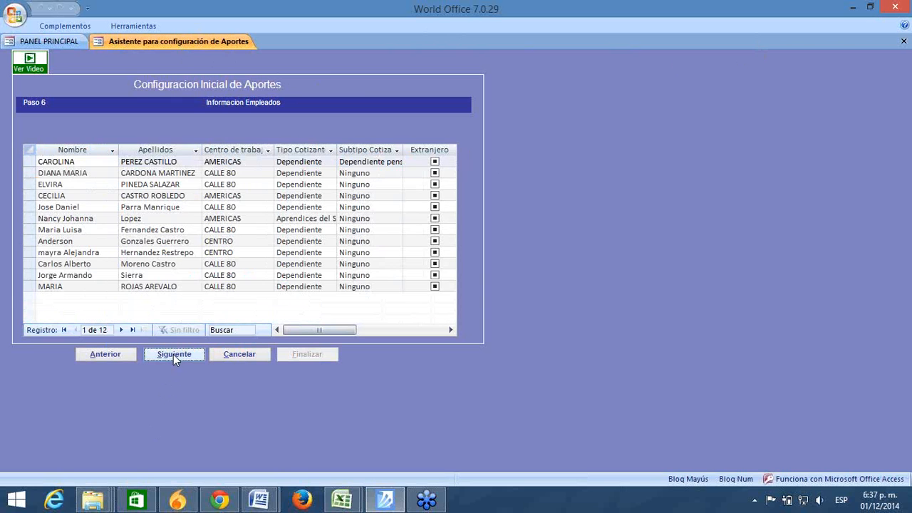
{"action": "left_click", "coordinate": [450, 330]}
{"action": "left_click", "coordinate": [450, 330]}
{"action": "left_click", "coordinate": [293, 330]}
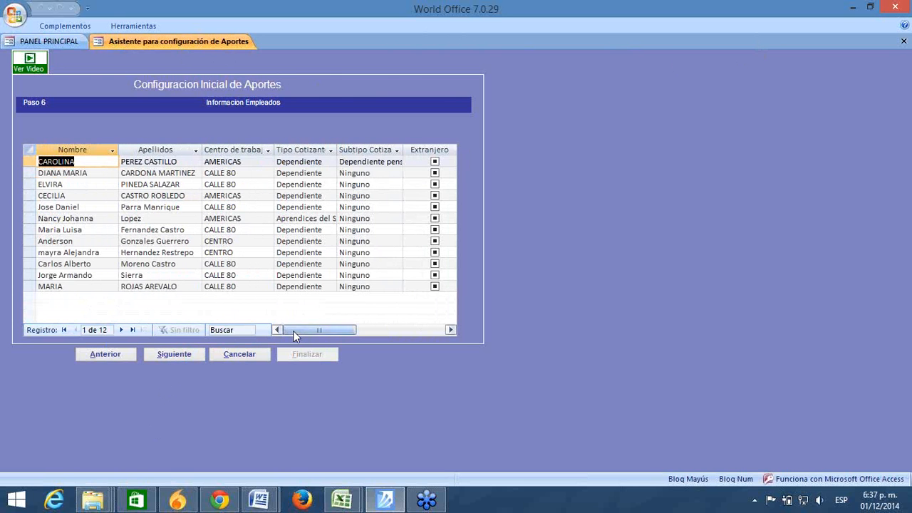
Step: Keep AMERICAS as the first employee's work centre and autofit the Centro de trabajo column
{"action": "left_click", "coordinate": [89, 162]}
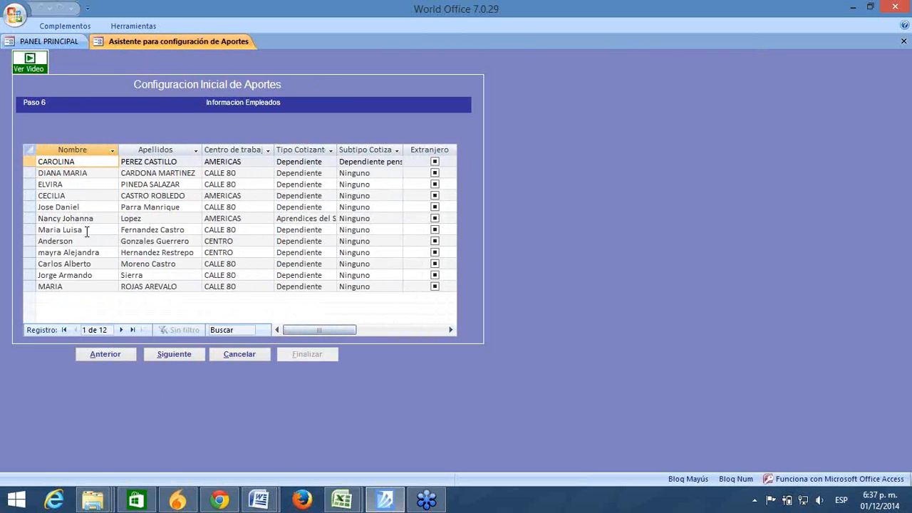
{"action": "left_click", "coordinate": [258, 162]}
{"action": "left_click", "coordinate": [269, 164]}
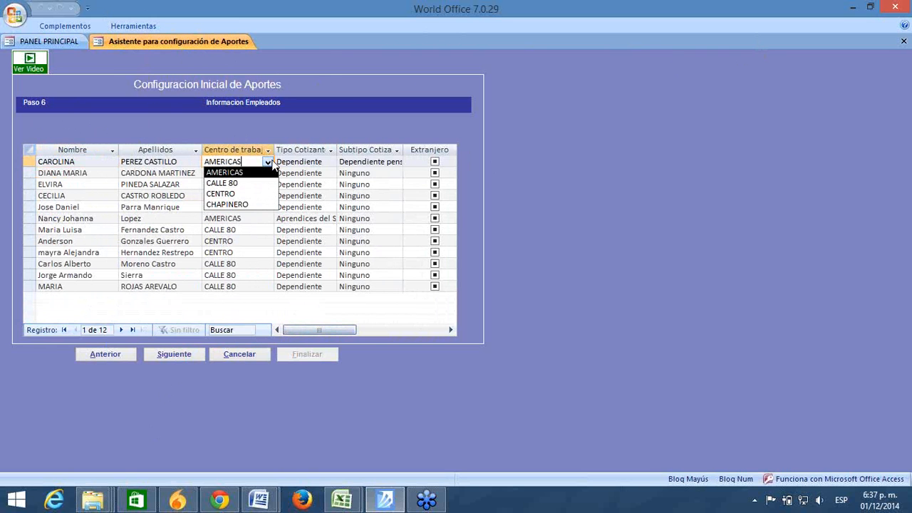
{"action": "left_click", "coordinate": [271, 163]}
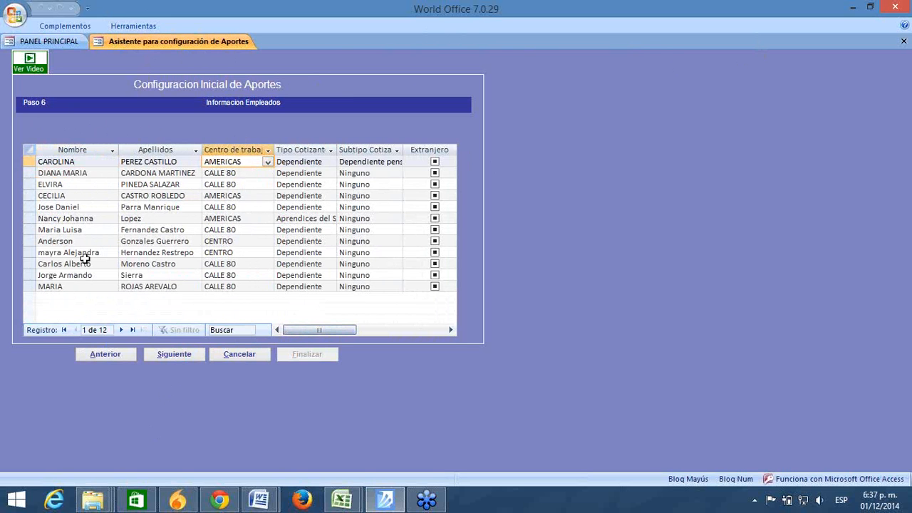
{"action": "left_click", "coordinate": [246, 172]}
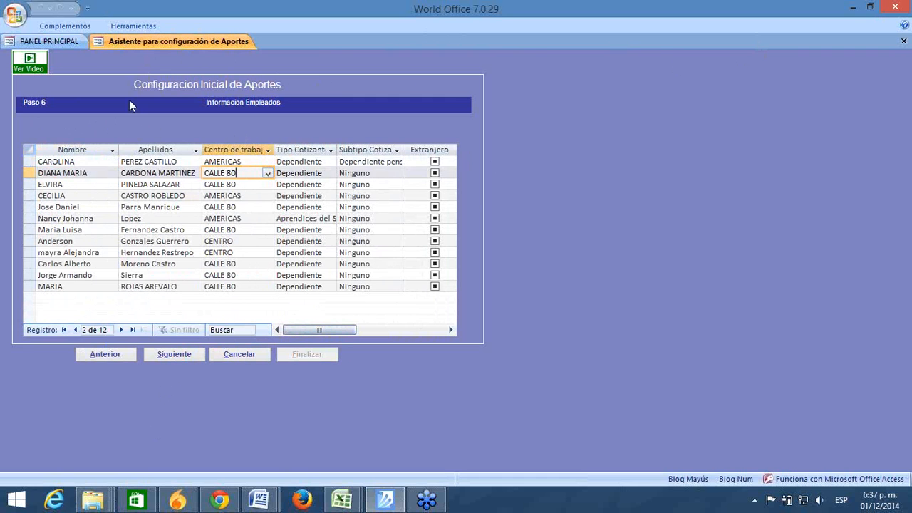
{"action": "double_click", "coordinate": [277, 149]}
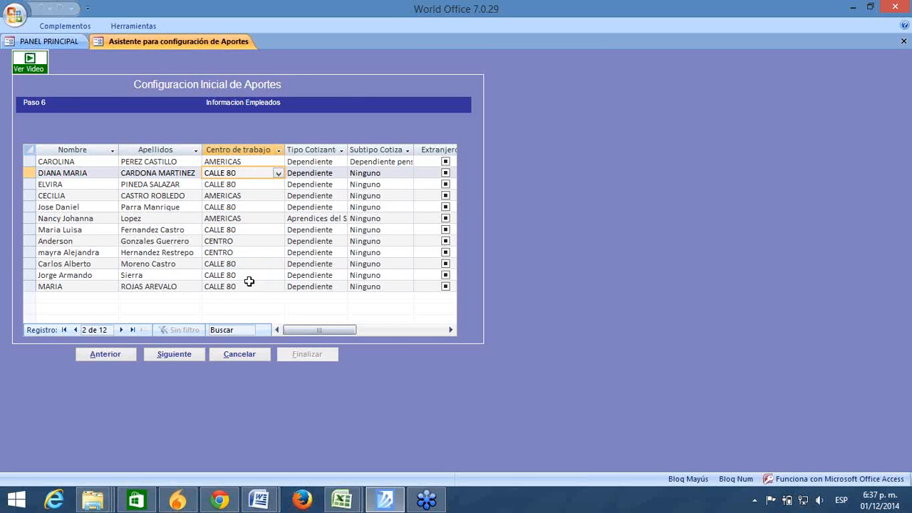
{"action": "left_click", "coordinate": [340, 162]}
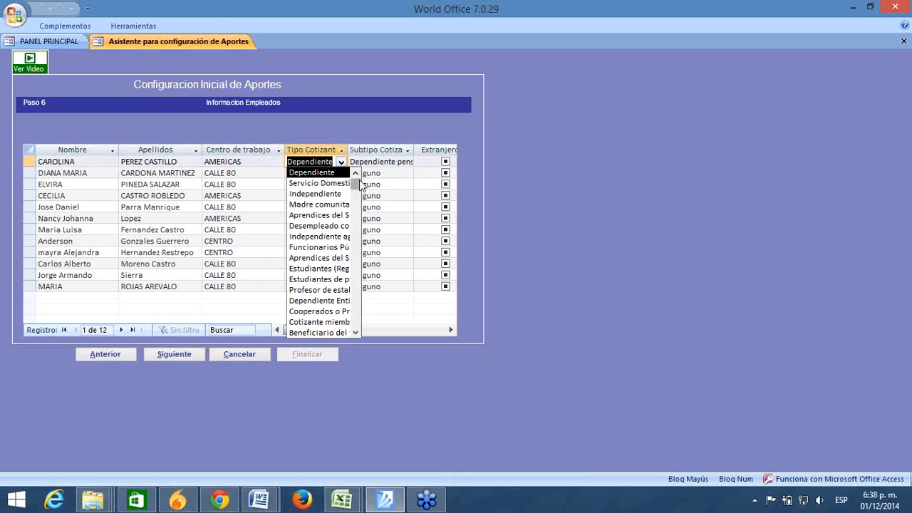
Step: Review the first employee's Tipo Cotizante choices without changing the value
{"action": "left_click", "coordinate": [358, 173]}
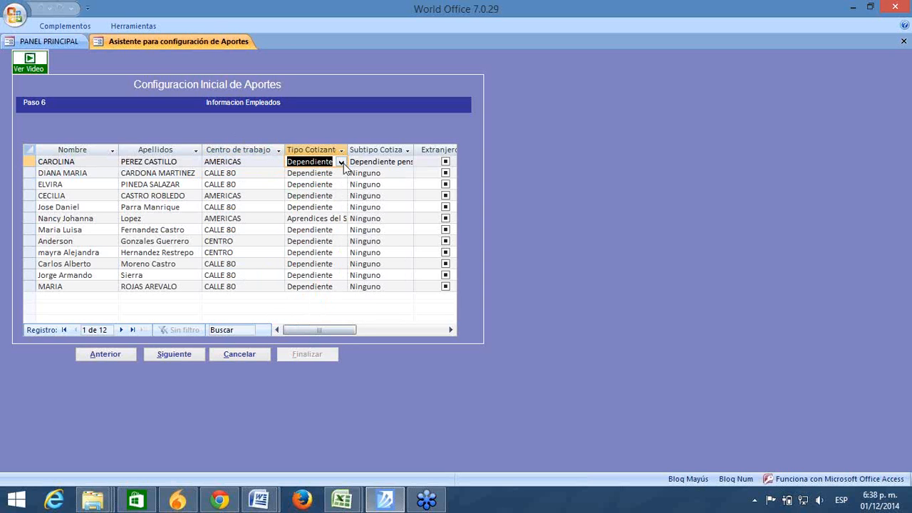
{"action": "left_click", "coordinate": [342, 162]}
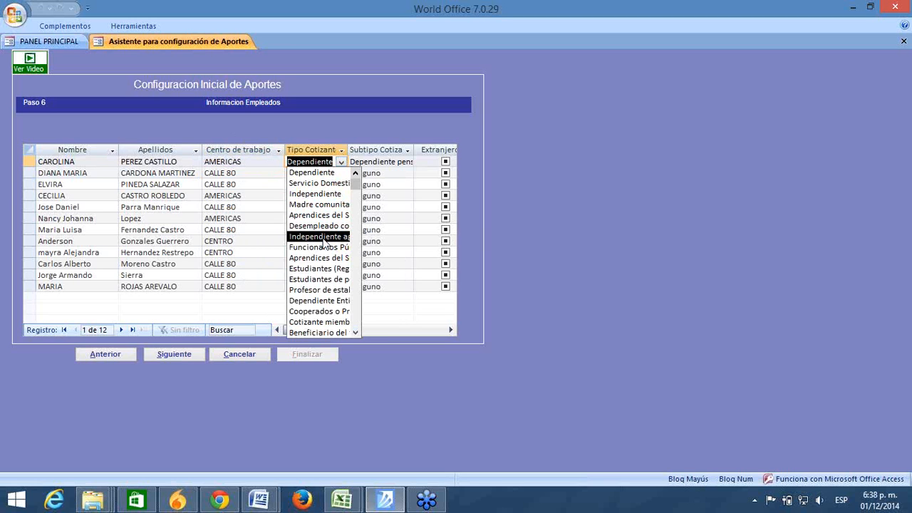
{"action": "key", "text": "Escape"}
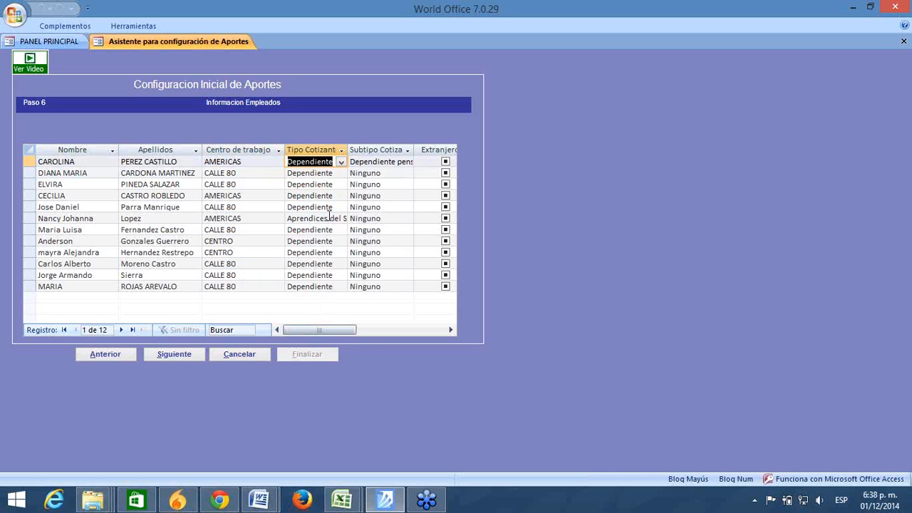
Step: Widen Tipo Cotizante and read the apprentice's type, Aprendices del SENA en etapa productiva
{"action": "left_click", "coordinate": [327, 217]}
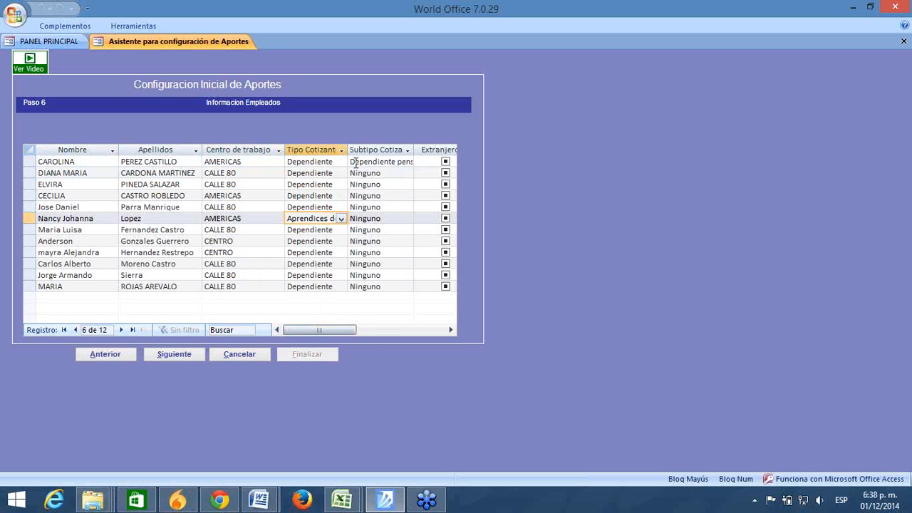
{"action": "left_click_drag", "start_coordinate": [346, 149], "coordinate": [420, 142]}
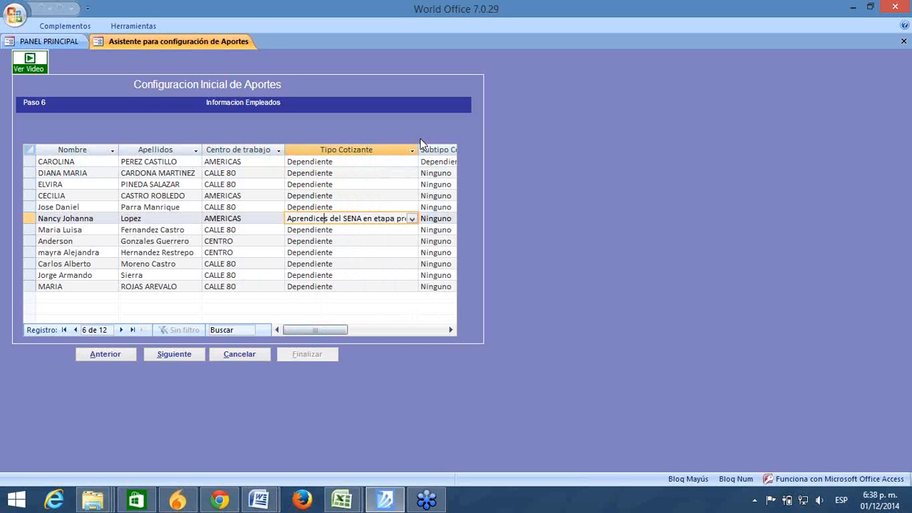
{"action": "left_click", "coordinate": [411, 219]}
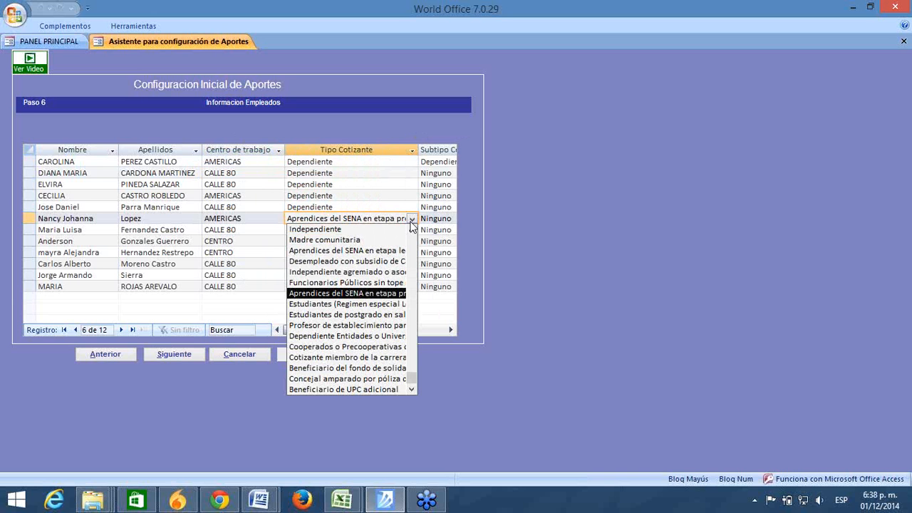
{"action": "left_click", "coordinate": [410, 222]}
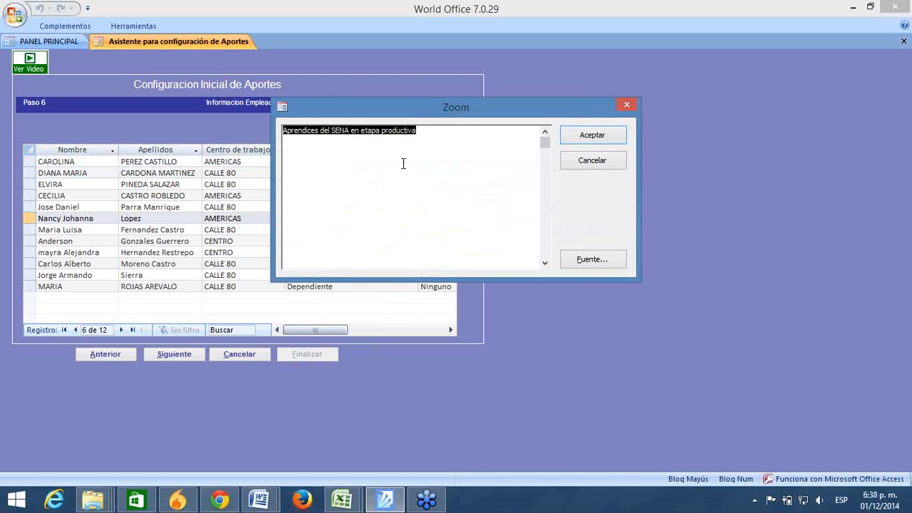
{"action": "left_click_drag", "start_coordinate": [421, 131], "coordinate": [282, 130]}
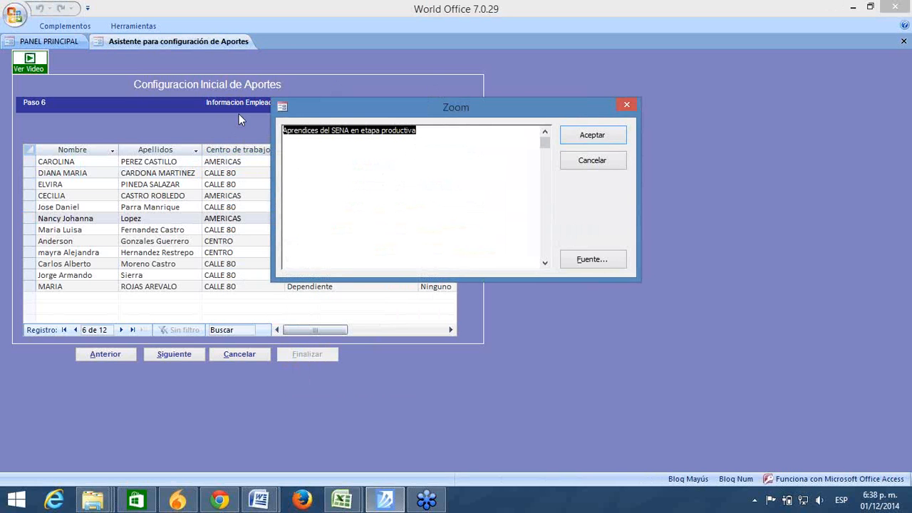
{"action": "left_click", "coordinate": [628, 103]}
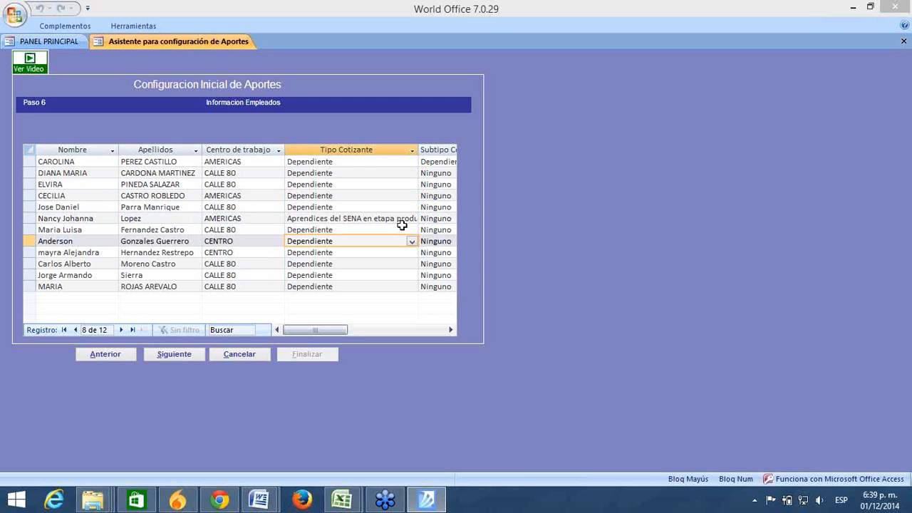
Step: Narrow Tipo Cotizante, autofit Subtipo Cotizante, and confirm the first employee's Dependiente pensionado activo subtype
{"action": "left_click_drag", "start_coordinate": [420, 149], "coordinate": [356, 149]}
{"action": "left_click", "coordinate": [450, 329]}
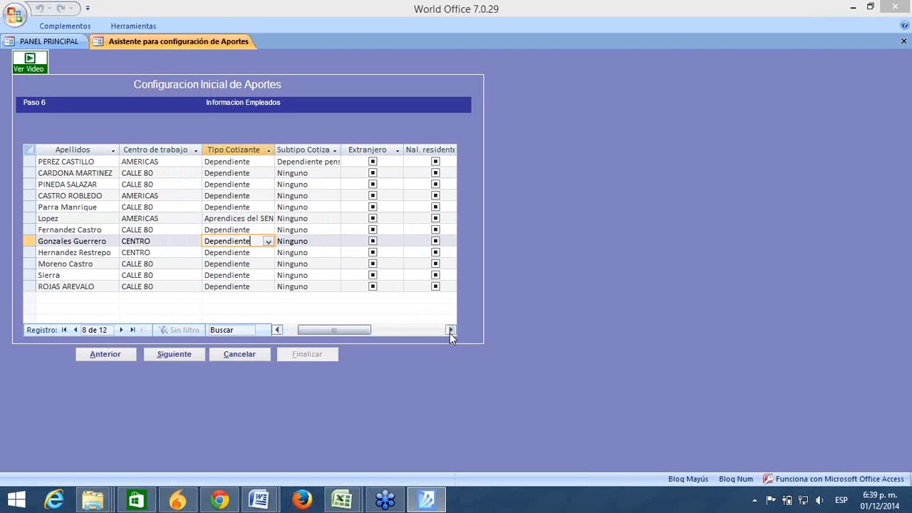
{"action": "double_click", "coordinate": [343, 152]}
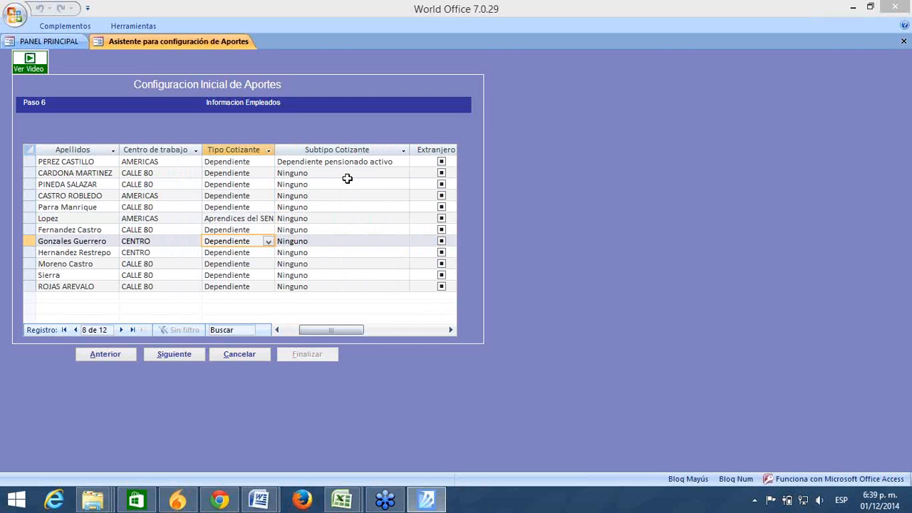
{"action": "left_click", "coordinate": [402, 162]}
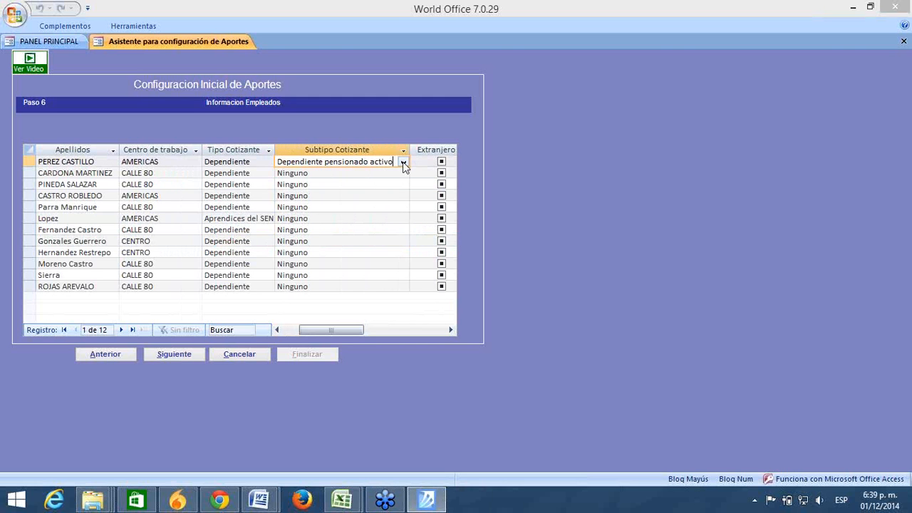
{"action": "left_click", "coordinate": [404, 162]}
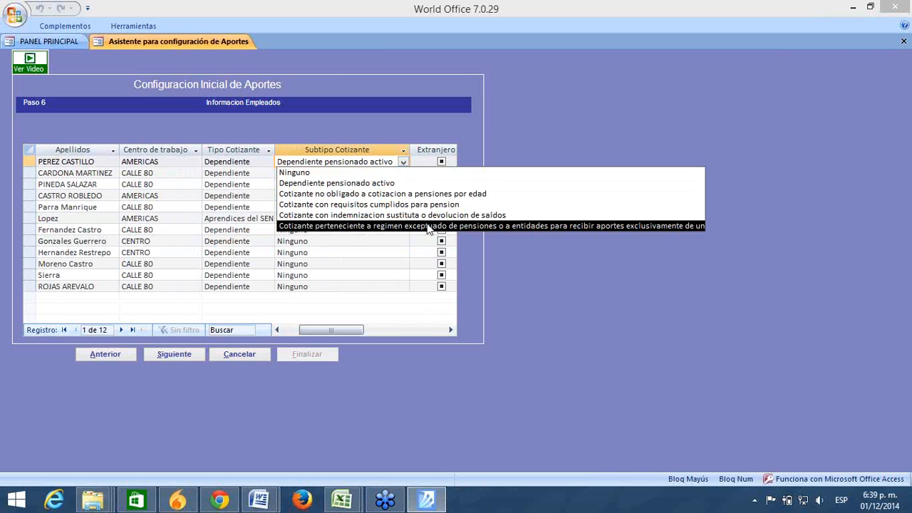
{"action": "key", "text": "Escape"}
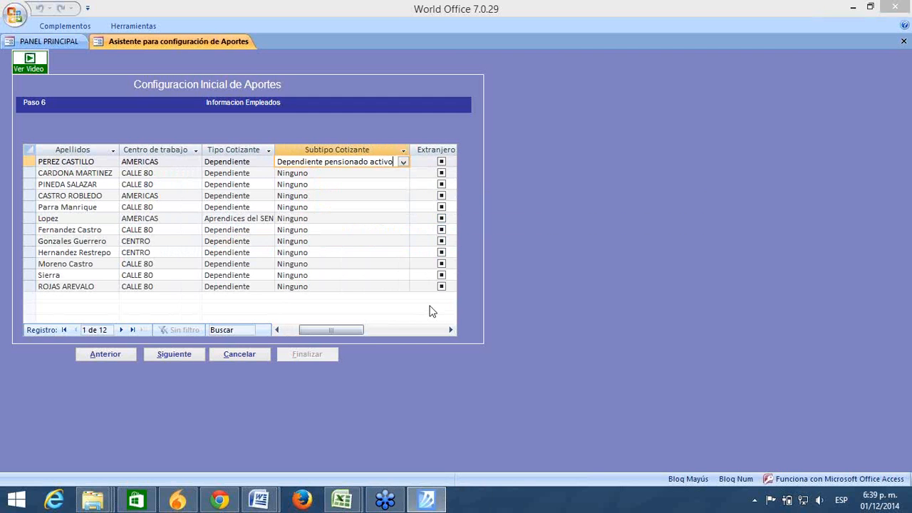
{"action": "left_click", "coordinate": [450, 330]}
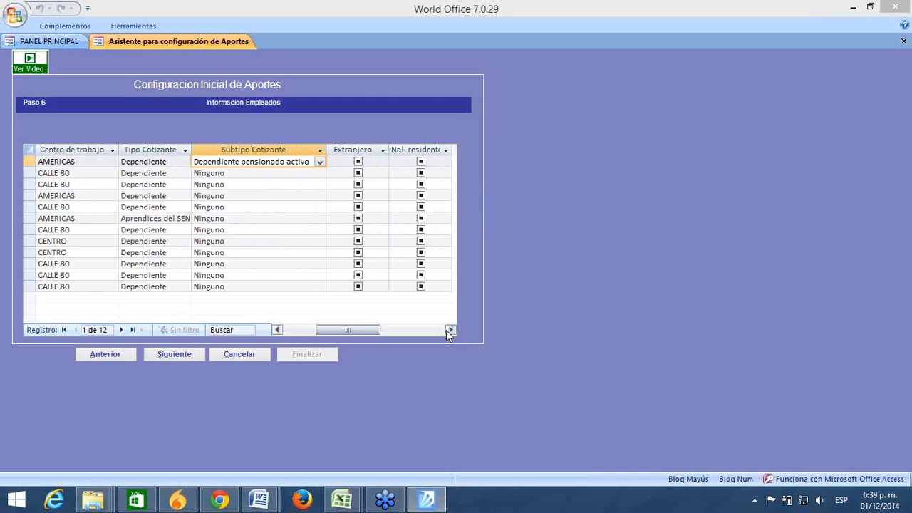
{"action": "left_click", "coordinate": [450, 330]}
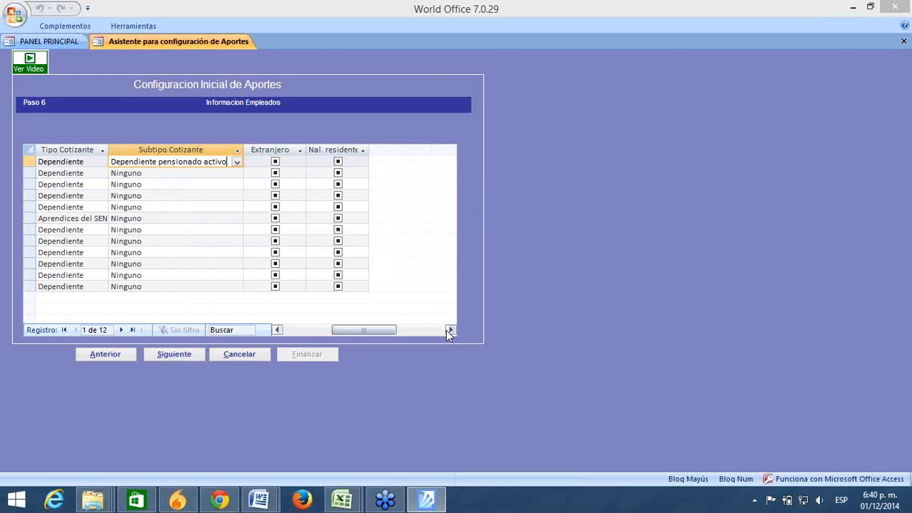
Step: Leave the first employee's Extranjero box unchecked and widen the Nal. residente Extranjero column
{"action": "left_click", "coordinate": [275, 163]}
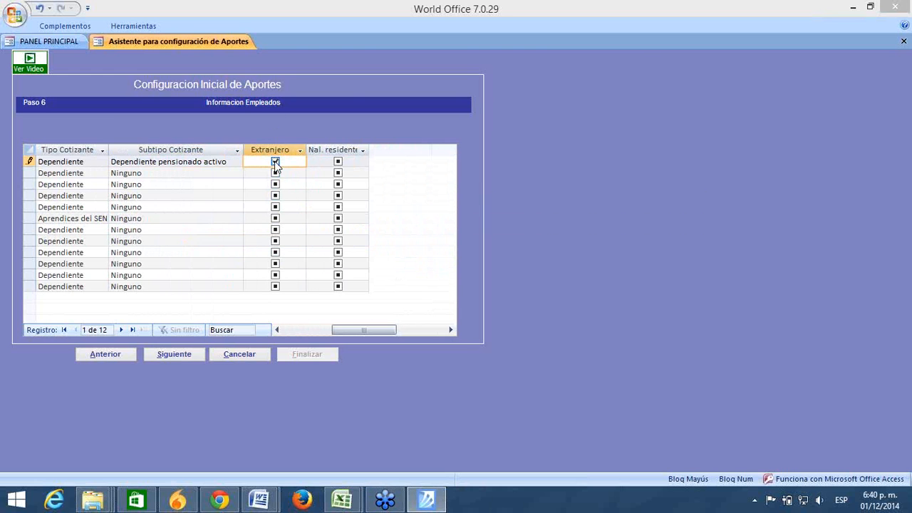
{"action": "left_click", "coordinate": [275, 162]}
{"action": "left_click", "coordinate": [228, 172]}
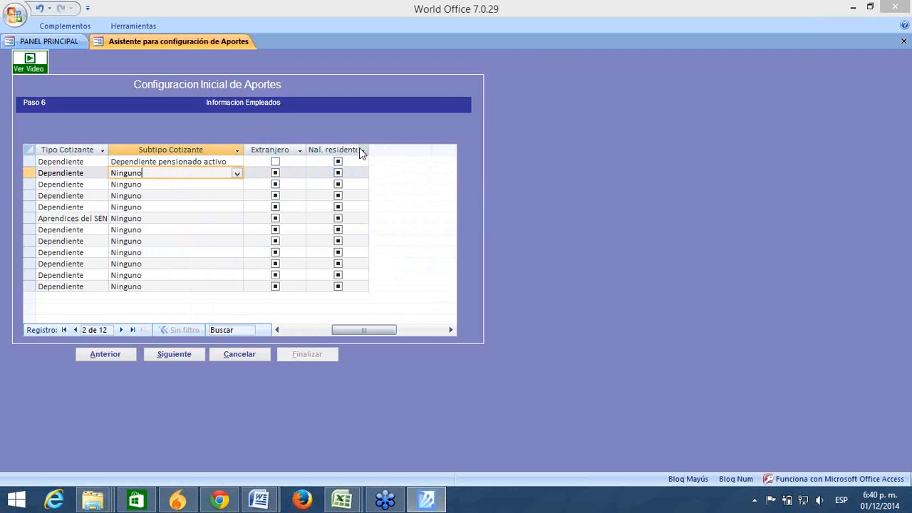
{"action": "left_click_drag", "start_coordinate": [368, 147], "coordinate": [423, 146]}
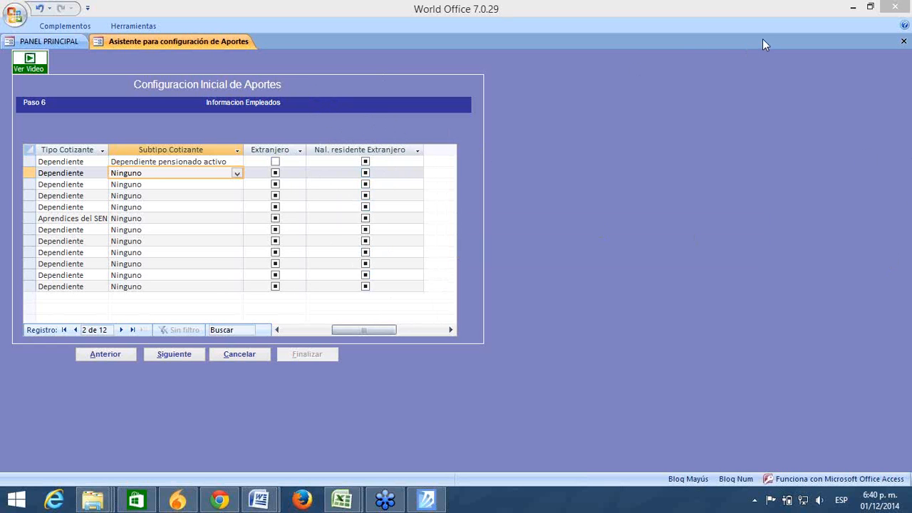
{"action": "left_click", "coordinate": [276, 330]}
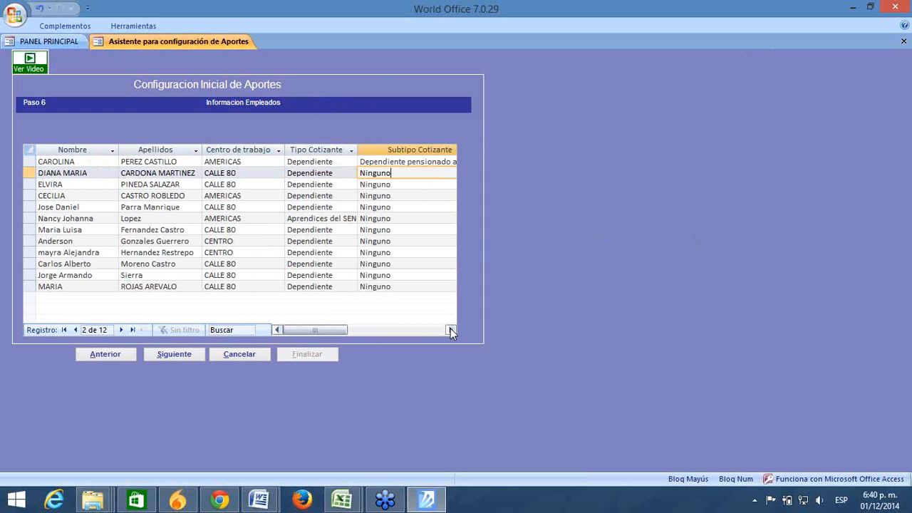
Step: Return to Paso 5 and clear the Aprendices Sena Etapa productiva row's AFP rate
{"action": "left_click", "coordinate": [111, 357]}
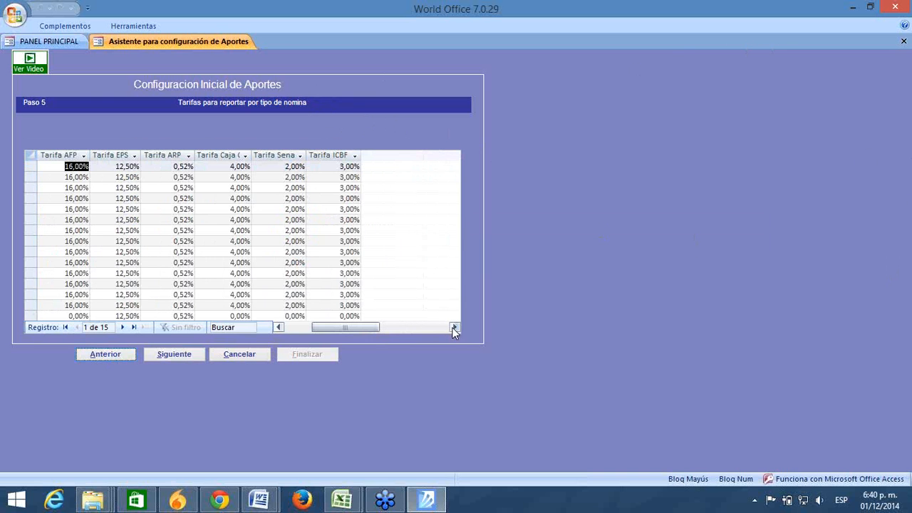
{"action": "left_click_drag", "start_coordinate": [360, 328], "coordinate": [310, 329]}
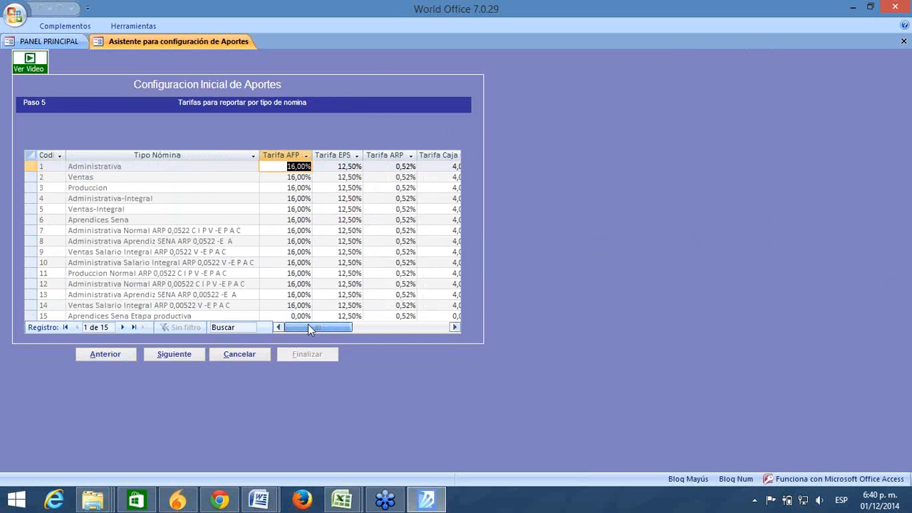
{"action": "left_click", "coordinate": [292, 316]}
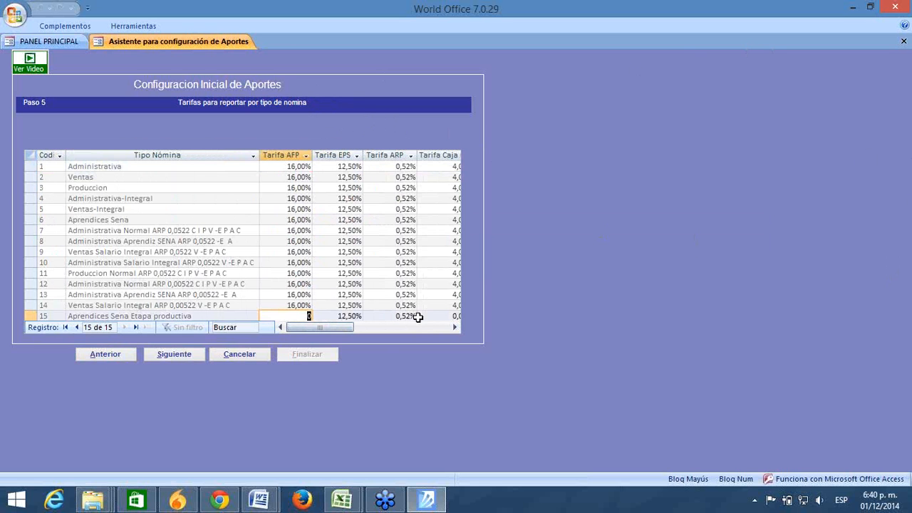
{"action": "key", "text": "BackSpace"}
{"action": "left_click", "coordinate": [332, 316]}
{"action": "left_click", "coordinate": [331, 305]}
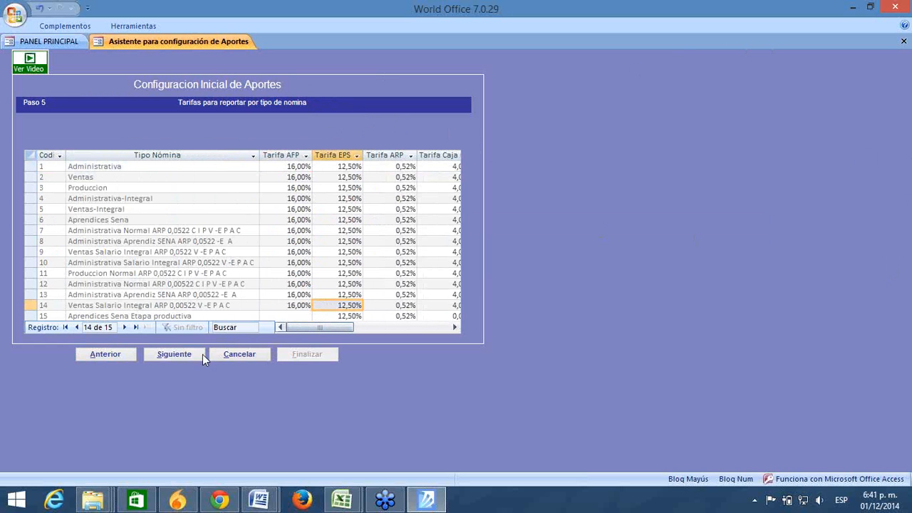
{"action": "left_click", "coordinate": [189, 362]}
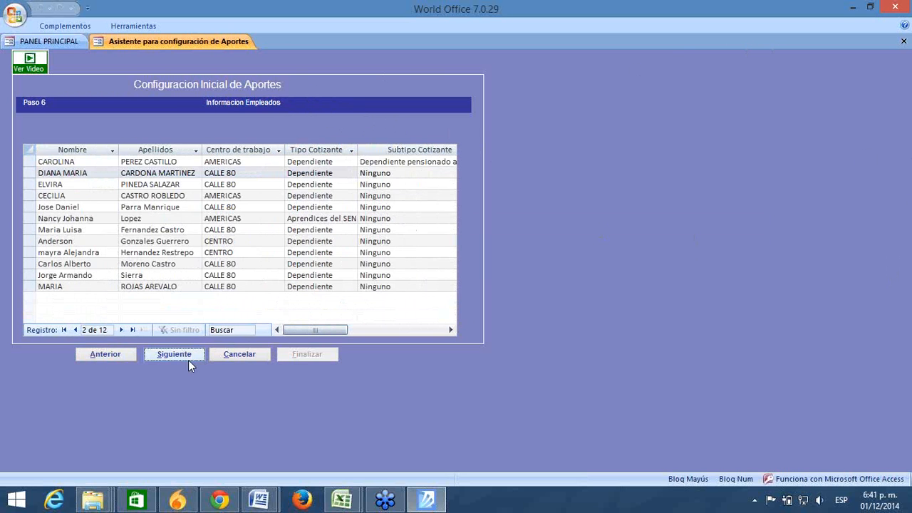
{"action": "left_click", "coordinate": [123, 355]}
Step: Enter a 0,00% AFP rate for the apprentice row and advance to Paso 7
{"action": "left_click", "coordinate": [297, 316]}
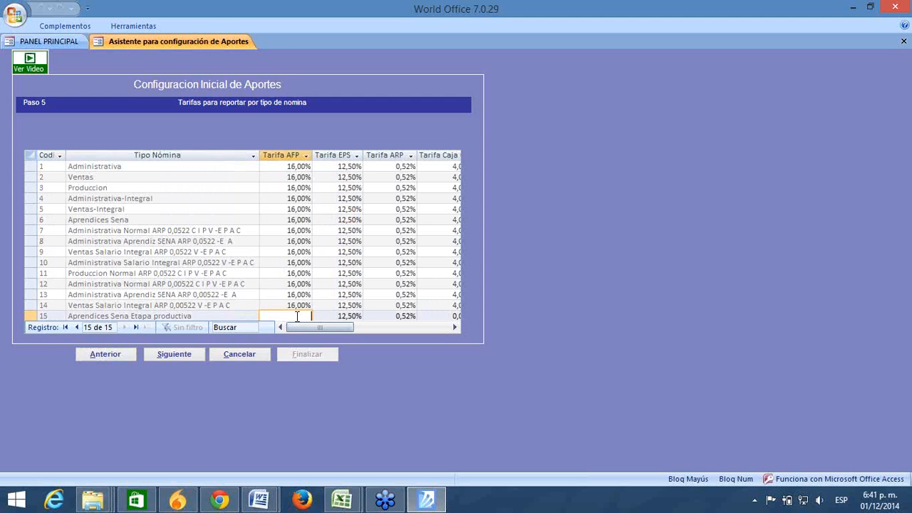
{"action": "type", "text": "0"}
{"action": "left_click", "coordinate": [292, 305]}
{"action": "left_click", "coordinate": [170, 358]}
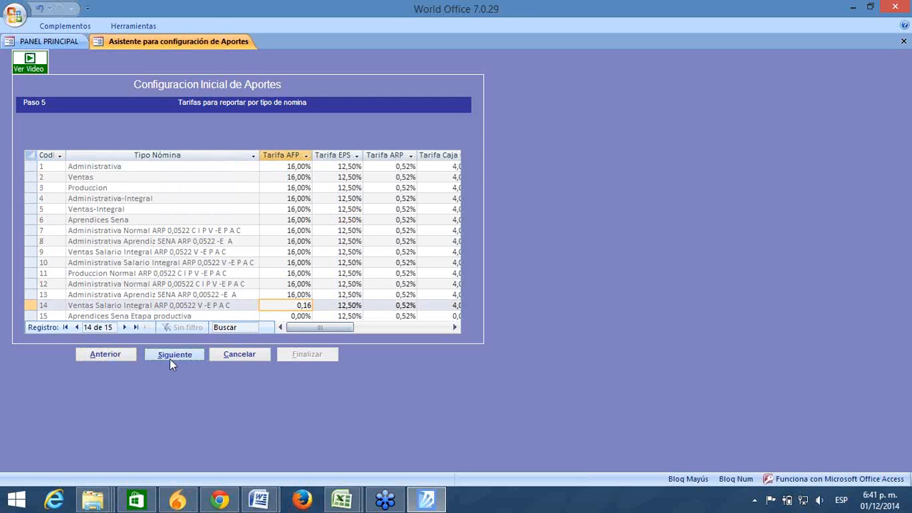
{"action": "left_click", "coordinate": [170, 358]}
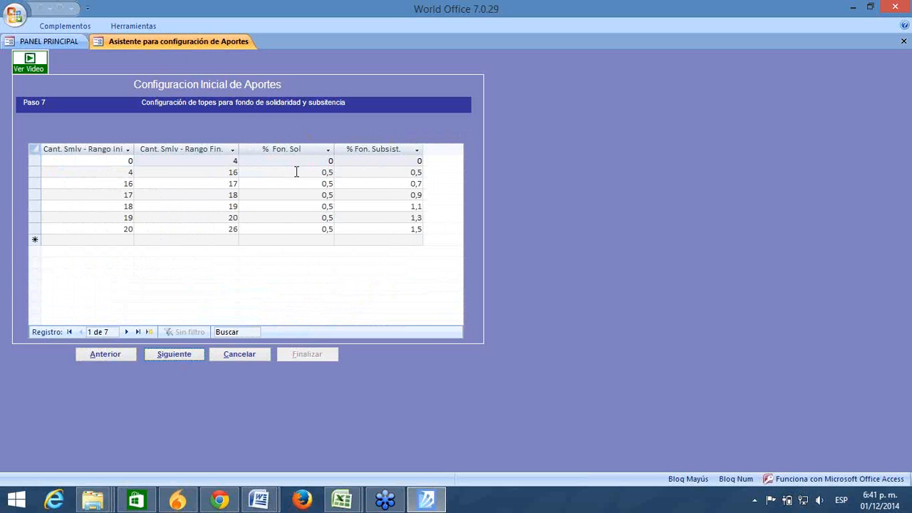
Step: Check the 4–16 SMLV bracket's 0,5 Fon. Sol and Fon. Subsist. rates, autofitting Rango Fin
{"action": "left_click", "coordinate": [123, 172]}
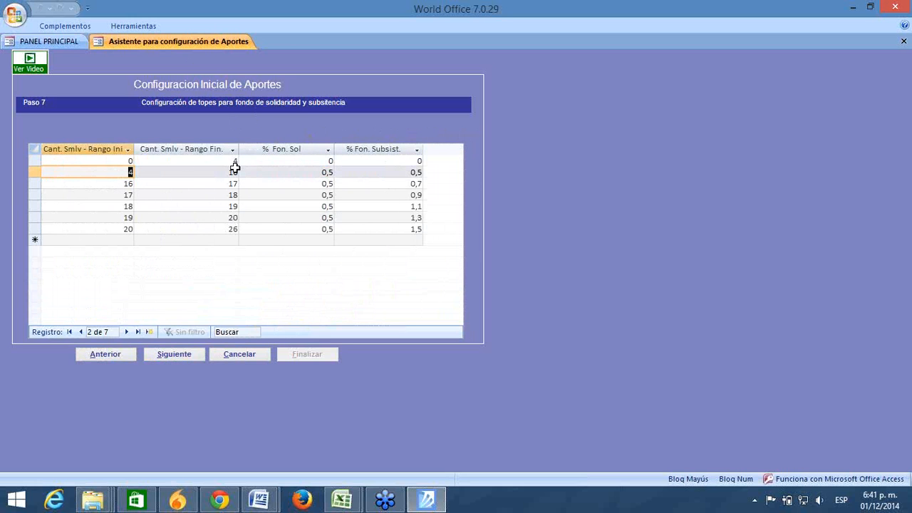
{"action": "left_click_drag", "start_coordinate": [223, 172], "coordinate": [272, 175]}
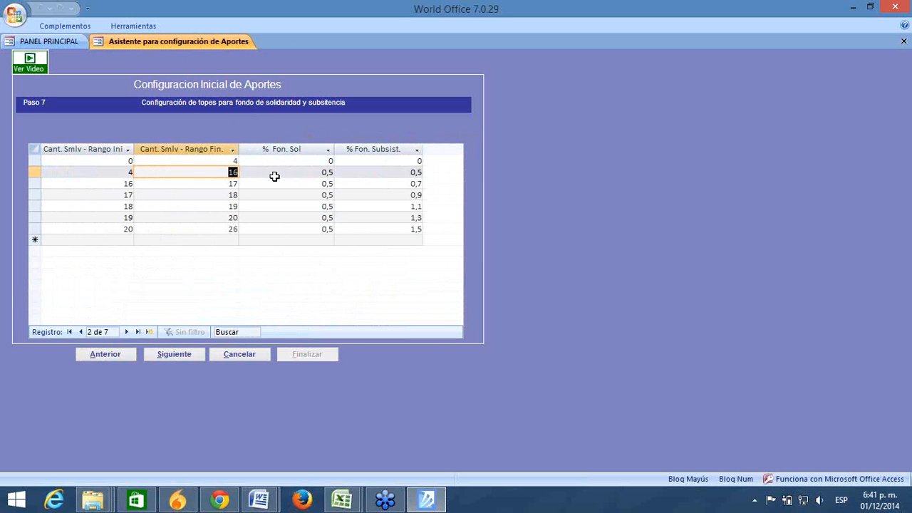
{"action": "left_click", "coordinate": [127, 172]}
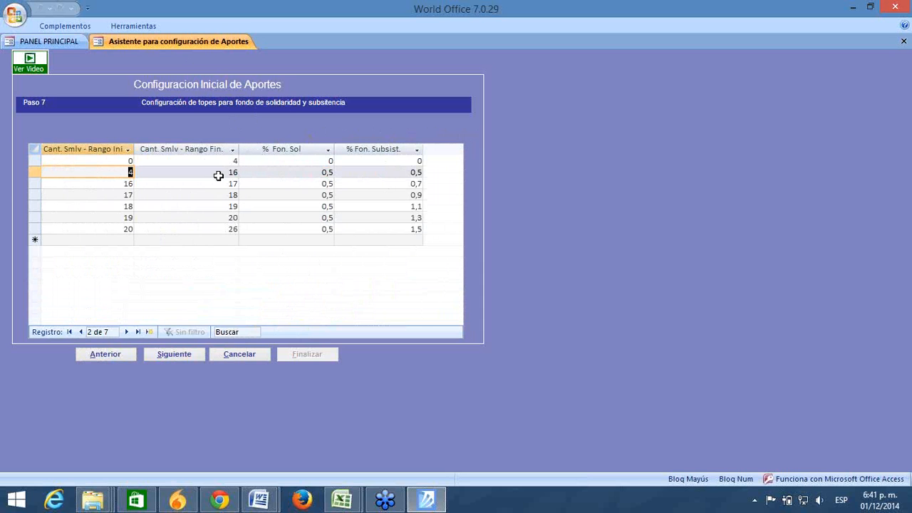
{"action": "left_click_drag", "start_coordinate": [223, 172], "coordinate": [277, 168]}
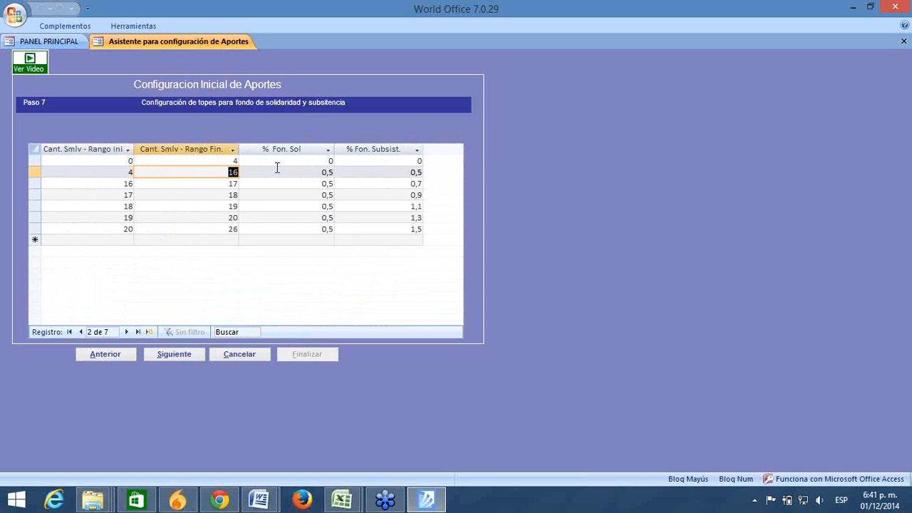
{"action": "double_click", "coordinate": [238, 148]}
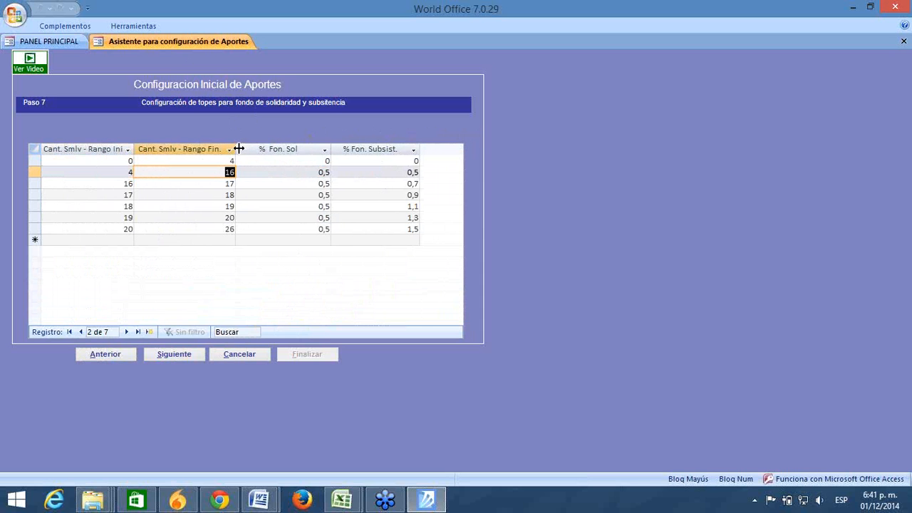
{"action": "left_click_drag", "start_coordinate": [316, 172], "coordinate": [418, 172]}
{"action": "left_click", "coordinate": [306, 175]}
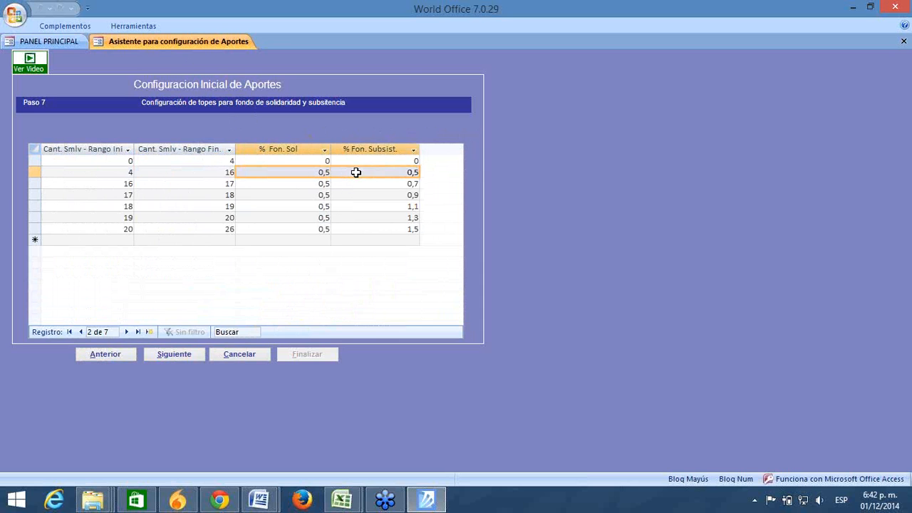
{"action": "left_click_drag", "start_coordinate": [312, 172], "coordinate": [443, 175]}
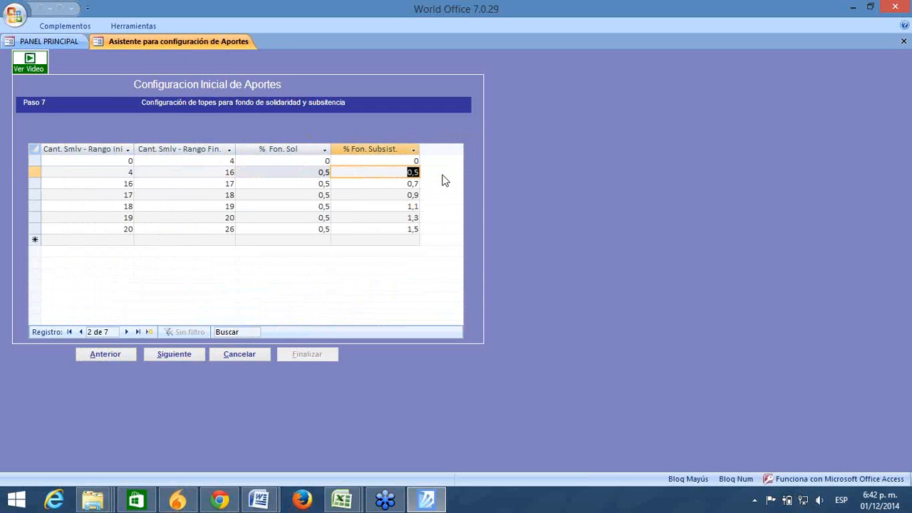
Step: Check the 16–17 SMLV bracket, then advance to Paso 8
{"action": "left_click", "coordinate": [258, 183]}
{"action": "left_click", "coordinate": [120, 183]}
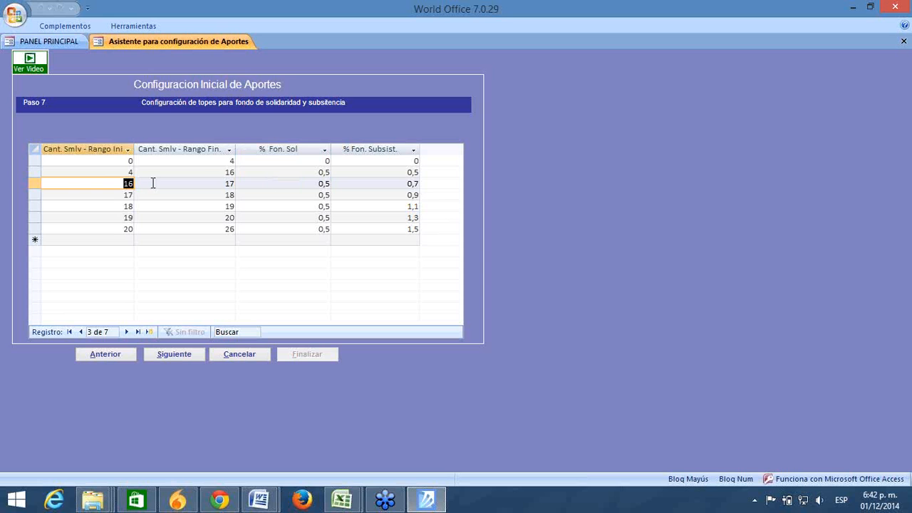
{"action": "left_click", "coordinate": [218, 183]}
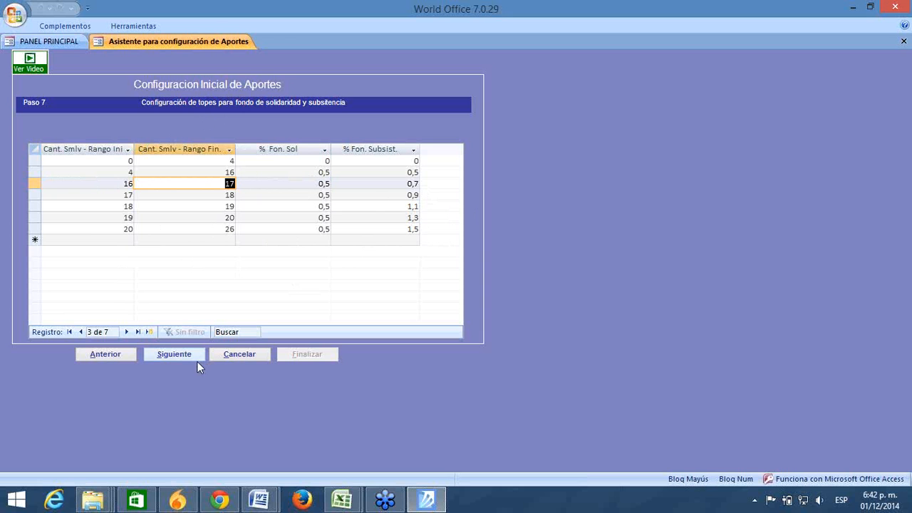
{"action": "left_click", "coordinate": [216, 239]}
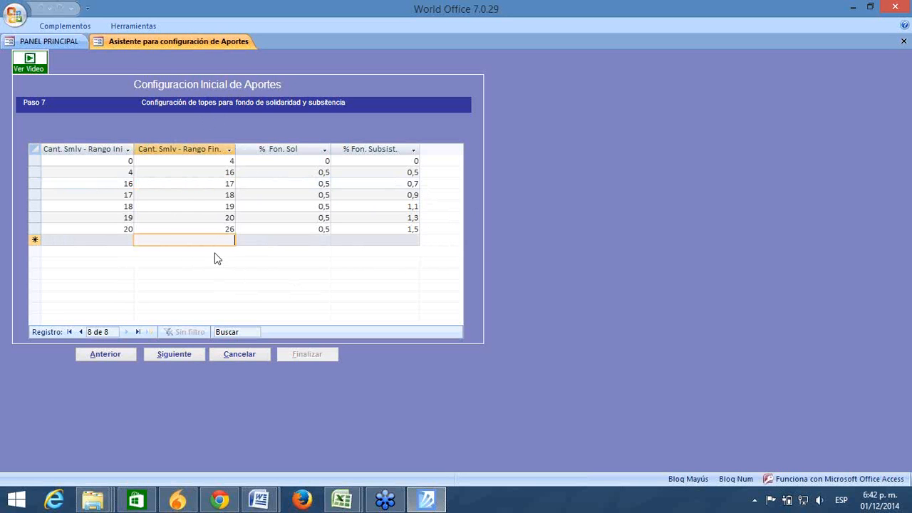
{"action": "left_click", "coordinate": [174, 353]}
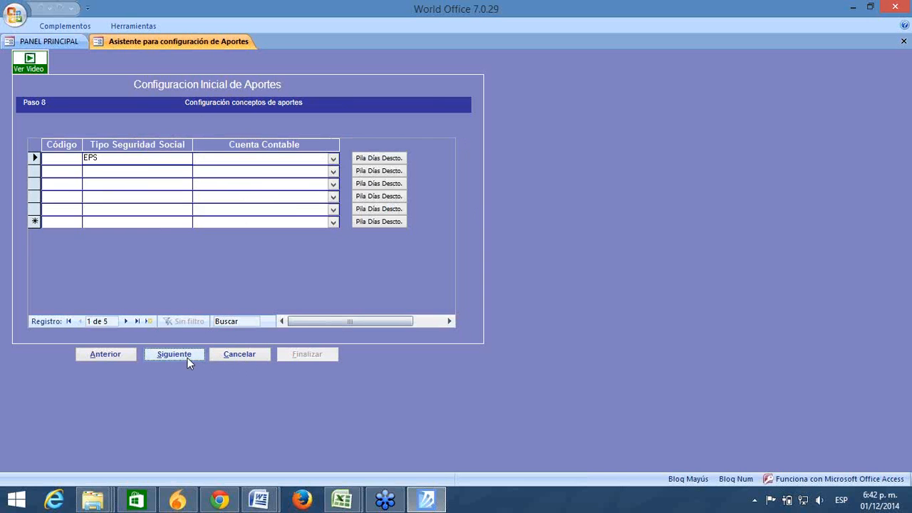
Step: Check each contribution type's account in Paso 8, e.g., EPS mapped to 237005 APORTES EPS
{"action": "left_click", "coordinate": [115, 222]}
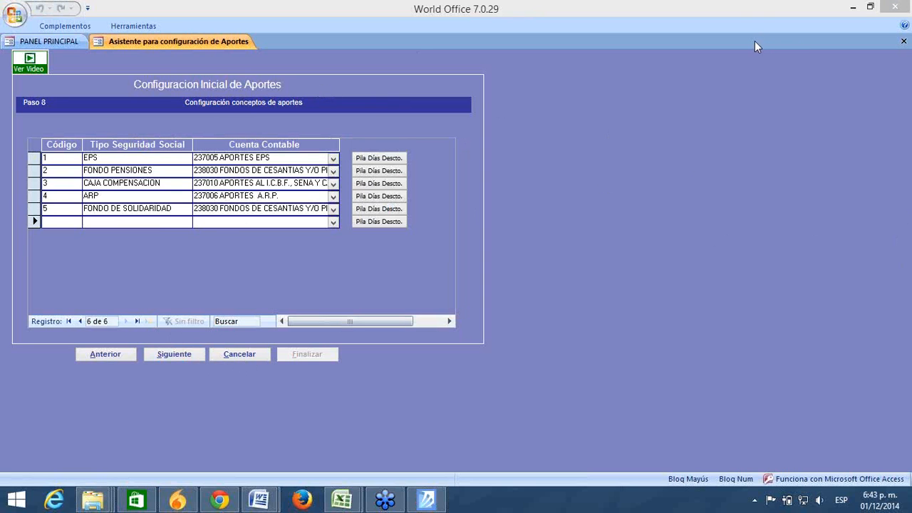
{"action": "left_click", "coordinate": [209, 222]}
{"action": "left_click", "coordinate": [169, 223]}
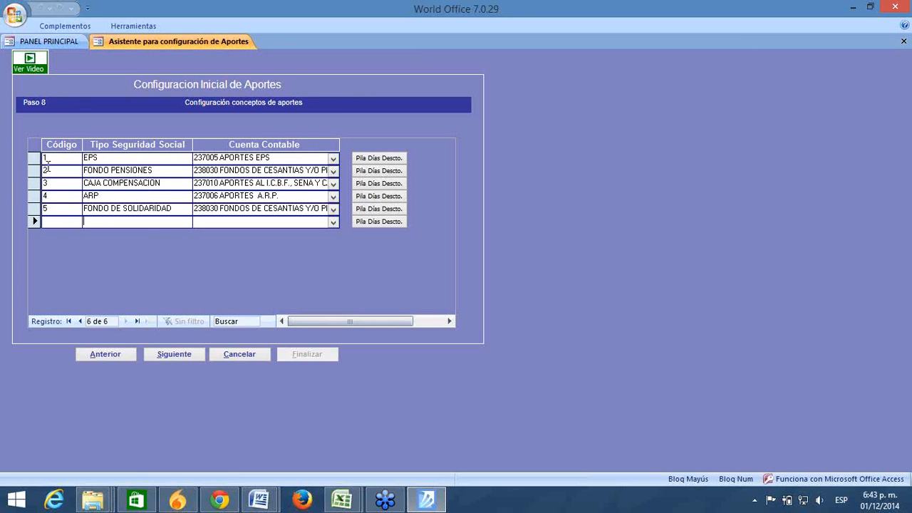
{"action": "double_click", "coordinate": [104, 158]}
{"action": "left_click_drag", "start_coordinate": [271, 158], "coordinate": [144, 163]}
{"action": "left_click", "coordinate": [153, 171]}
{"action": "left_click_drag", "start_coordinate": [53, 166], "coordinate": [51, 163]}
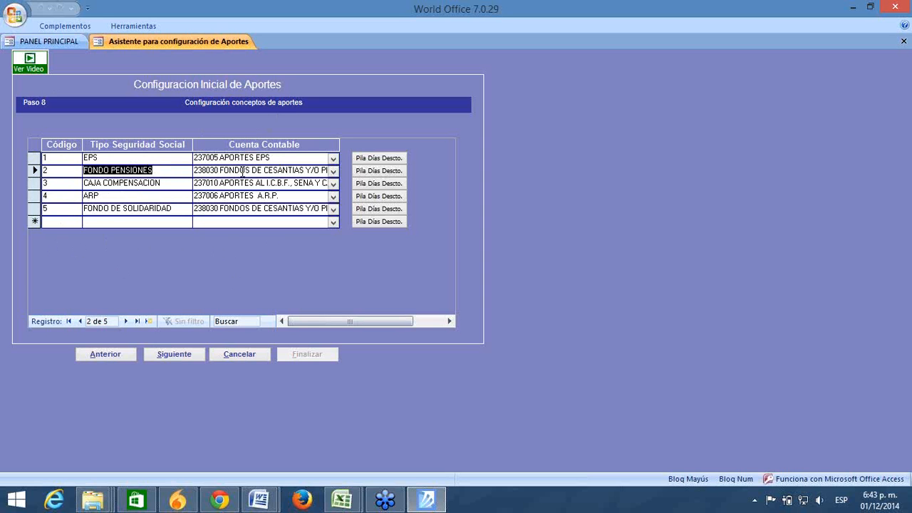
{"action": "left_click", "coordinate": [168, 183]}
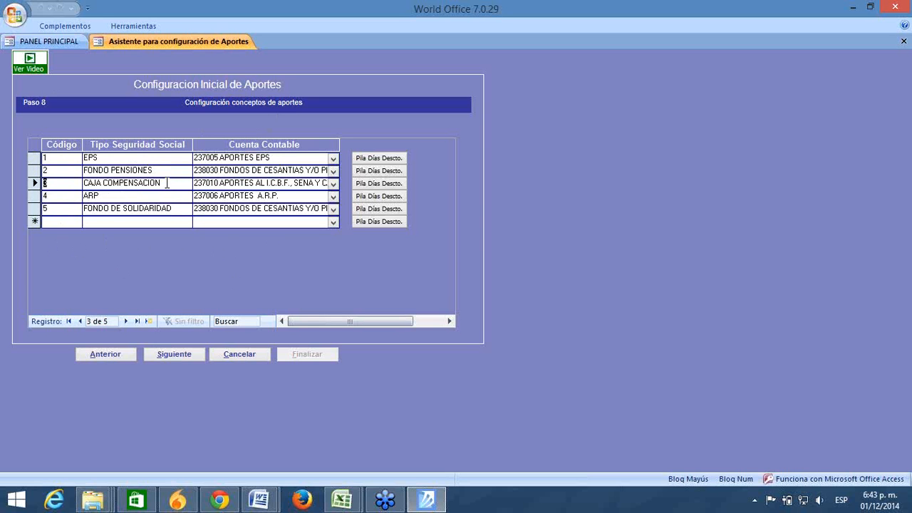
{"action": "left_click", "coordinate": [134, 196]}
{"action": "left_click_drag", "start_coordinate": [174, 208], "coordinate": [84, 208]}
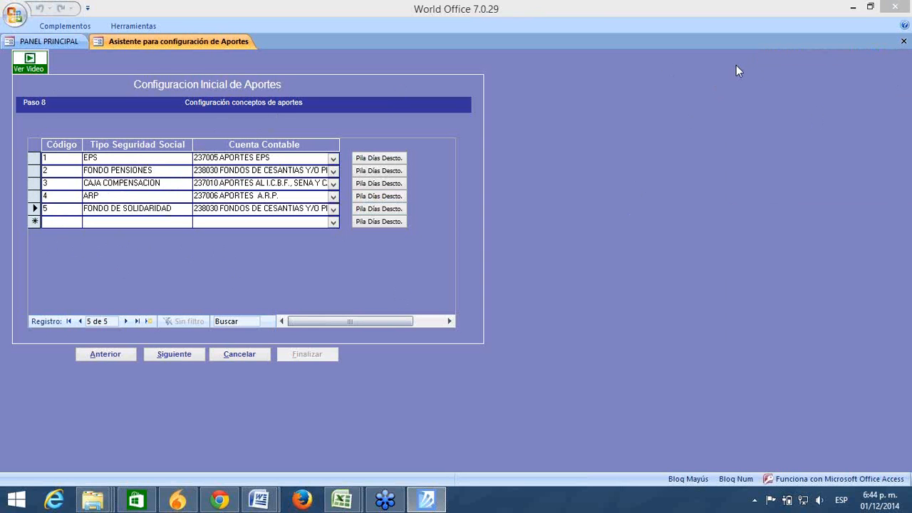
Step: Open the EPS PILA discount-day concepts and keep SLN - LICENCIA NO REMUNERADA as its concept
{"action": "left_click", "coordinate": [377, 160]}
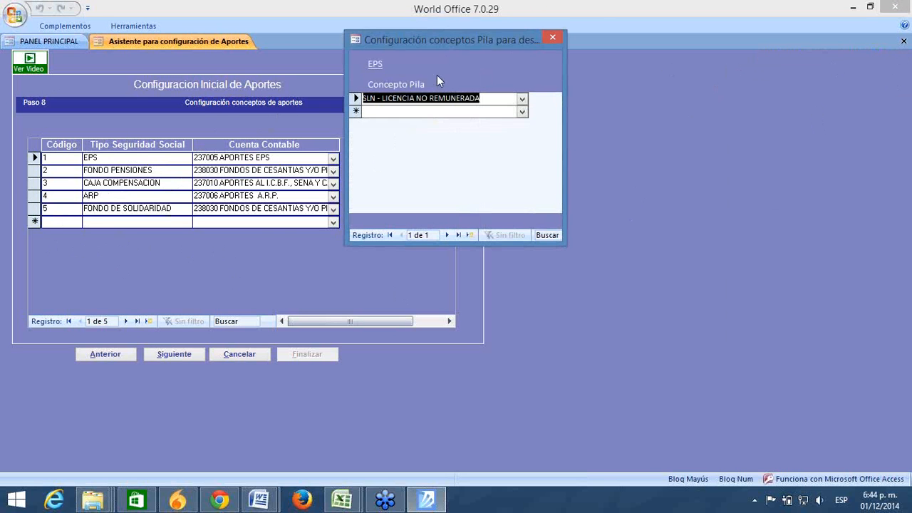
{"action": "left_click_drag", "start_coordinate": [440, 39], "coordinate": [534, 32]}
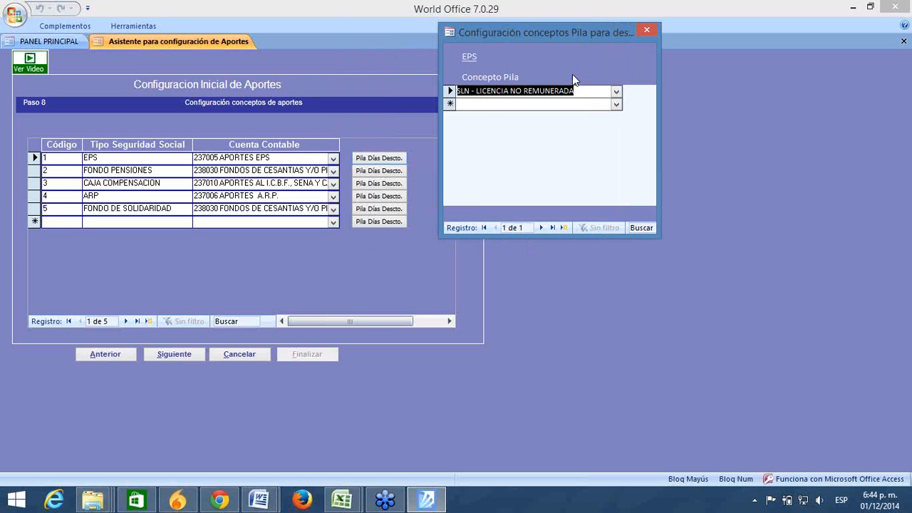
{"action": "left_click", "coordinate": [615, 92]}
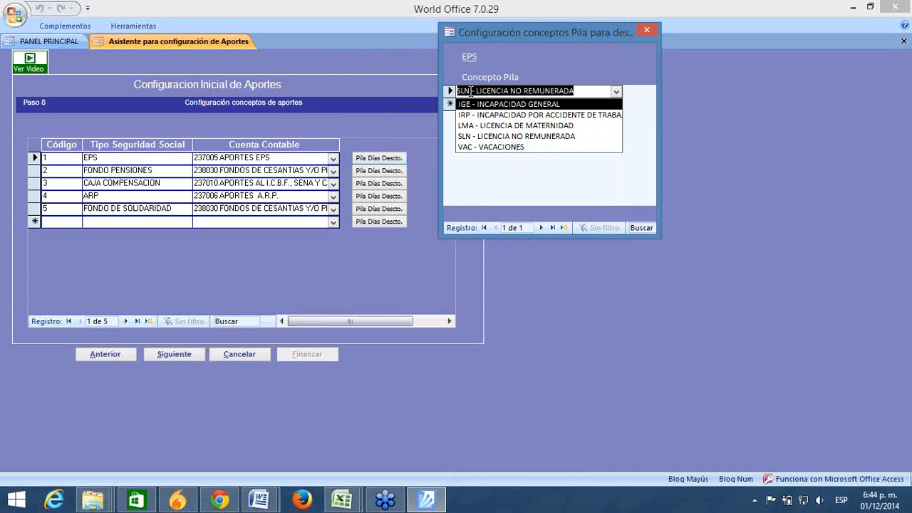
{"action": "left_click", "coordinate": [502, 131]}
{"action": "left_click", "coordinate": [617, 91]}
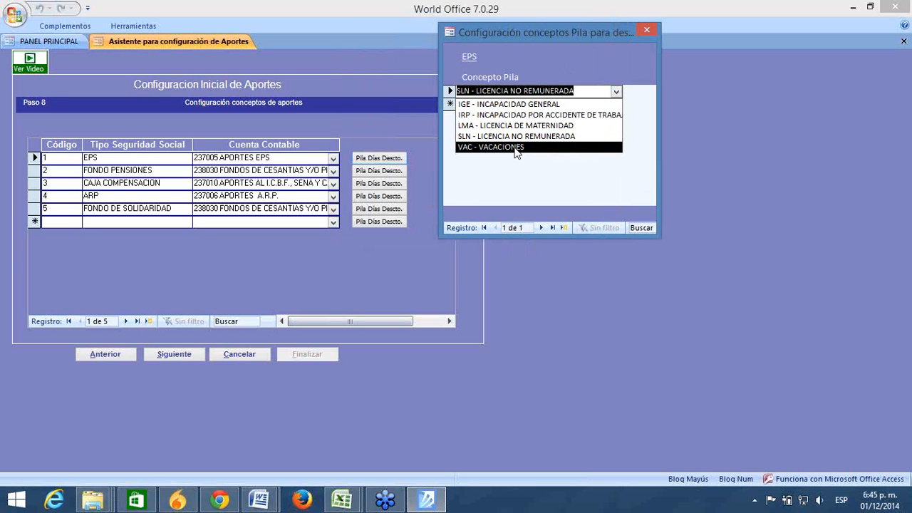
{"action": "key", "text": "Escape"}
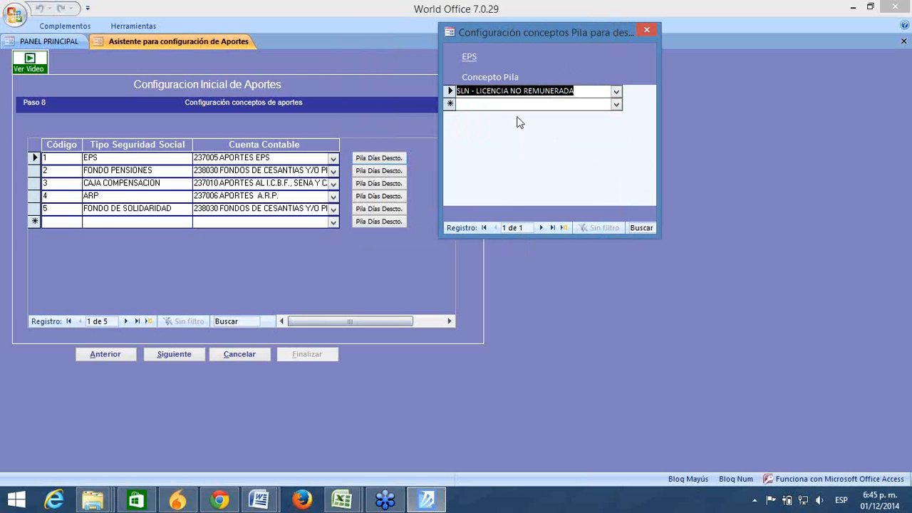
Step: Reposition the EPS PILA concepts window, review the SLN entry, and close it
{"action": "left_click_drag", "start_coordinate": [523, 35], "coordinate": [317, 175]}
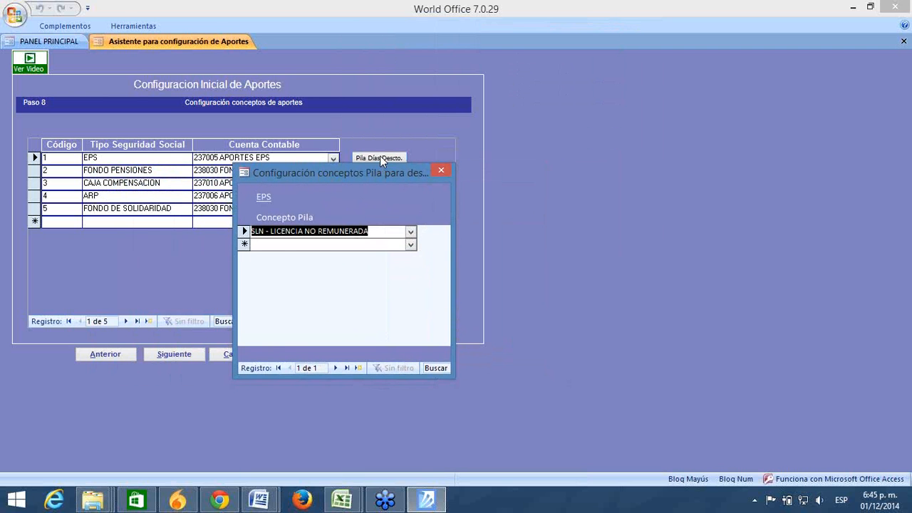
{"action": "left_click_drag", "start_coordinate": [380, 171], "coordinate": [590, 67]}
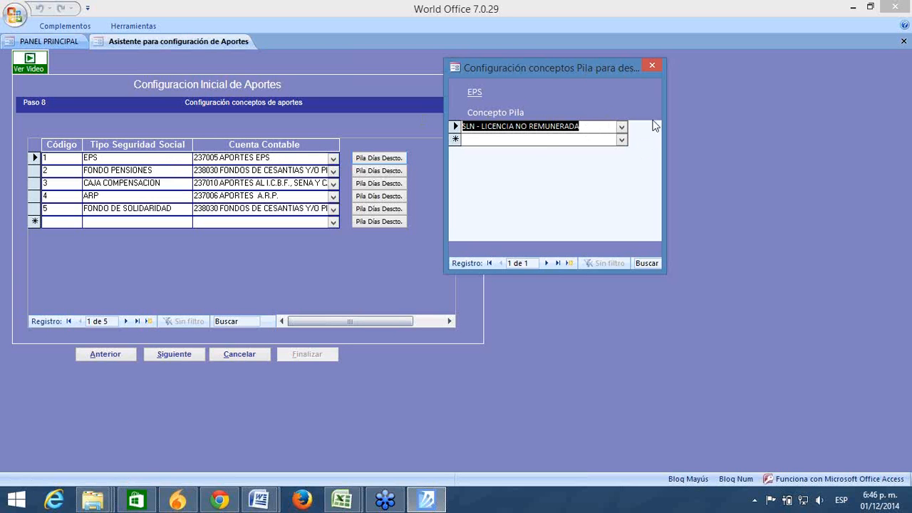
{"action": "left_click_drag", "start_coordinate": [585, 126], "coordinate": [460, 127]}
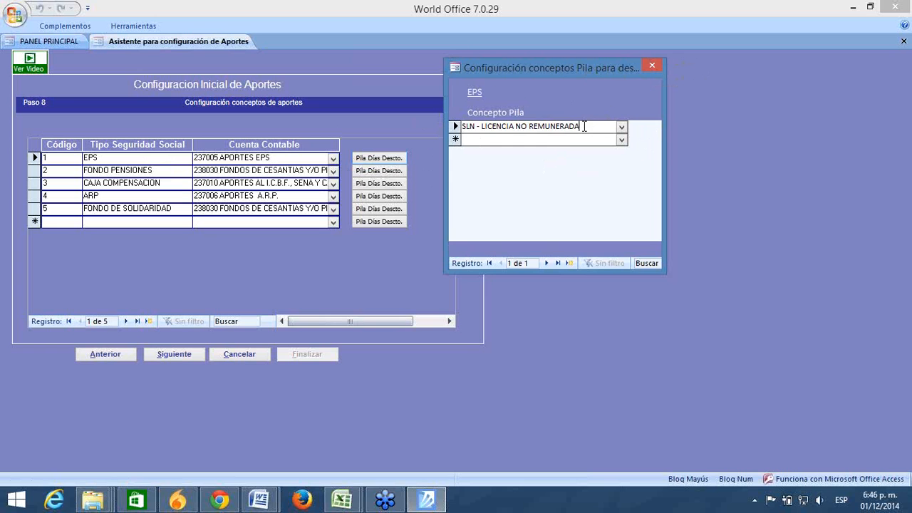
{"action": "left_click", "coordinate": [650, 66]}
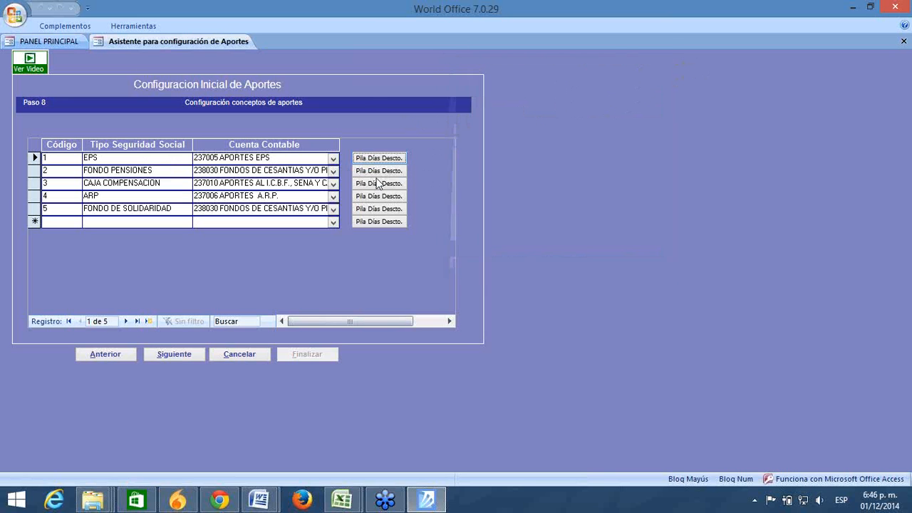
{"action": "left_click", "coordinate": [359, 172]}
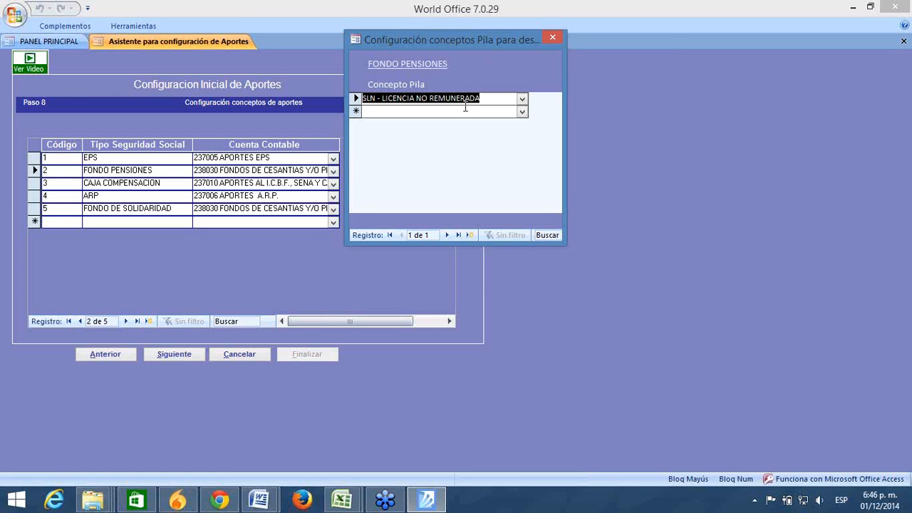
{"action": "left_click", "coordinate": [551, 37]}
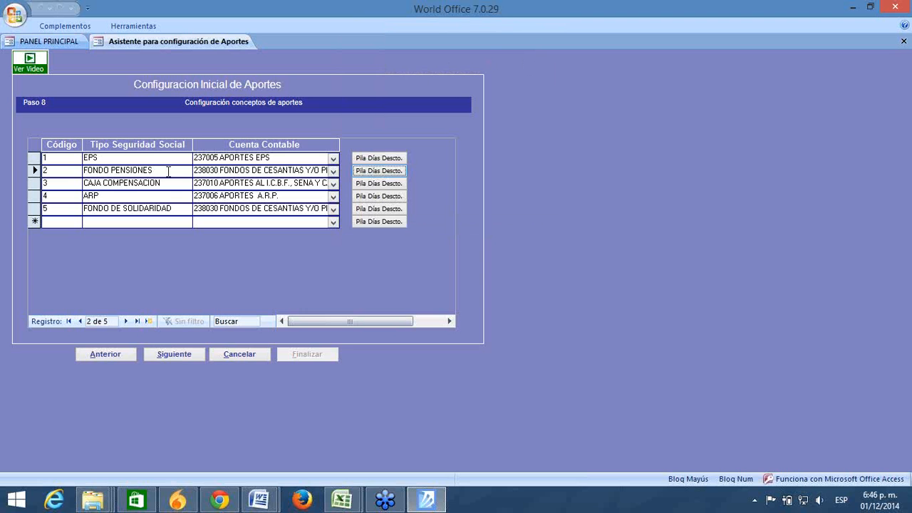
{"action": "left_click", "coordinate": [124, 183]}
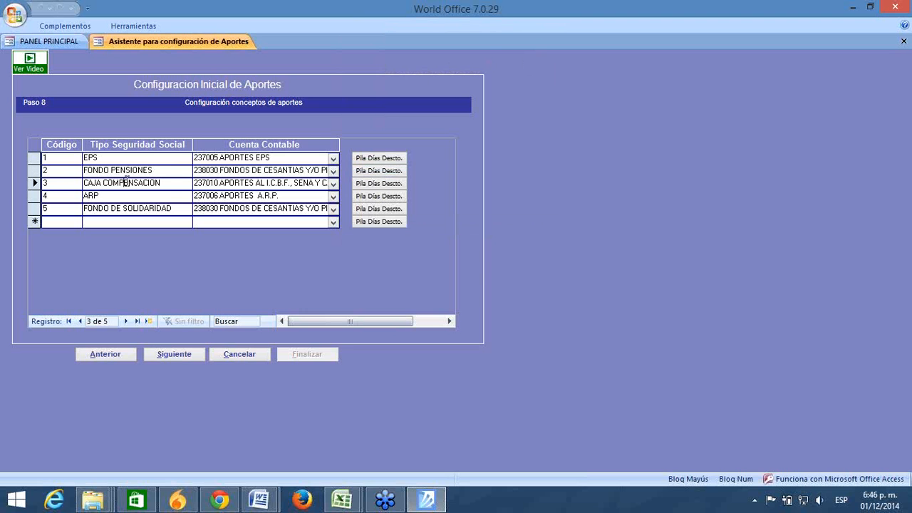
{"action": "left_click", "coordinate": [394, 183]}
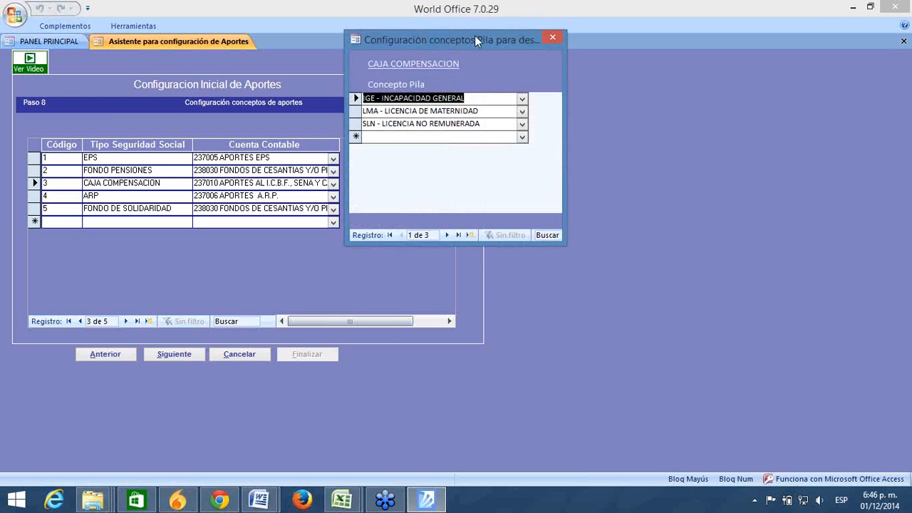
{"action": "left_click_drag", "start_coordinate": [474, 35], "coordinate": [544, 102]}
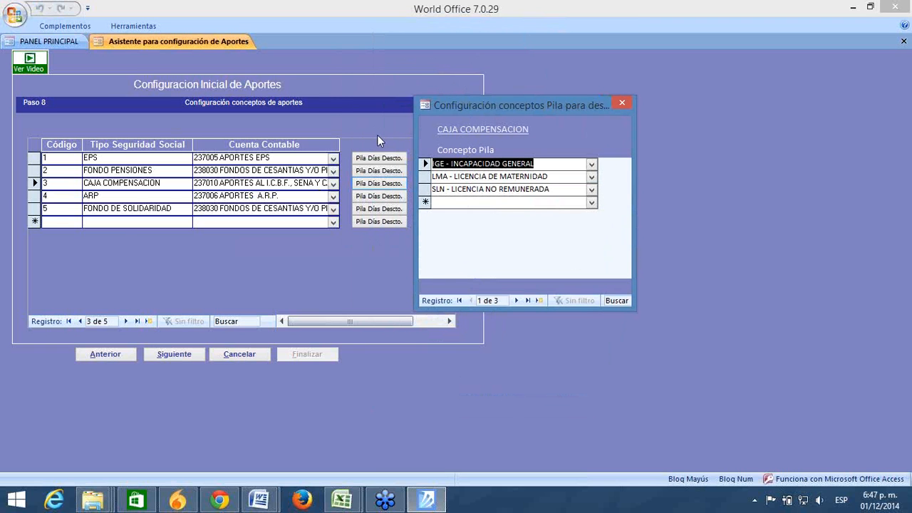
{"action": "left_click", "coordinate": [620, 104]}
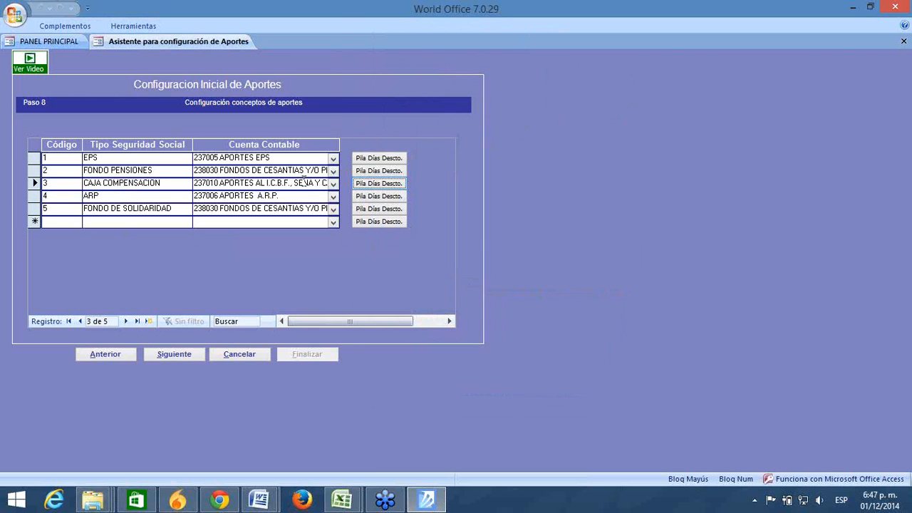
{"action": "left_click", "coordinate": [389, 160]}
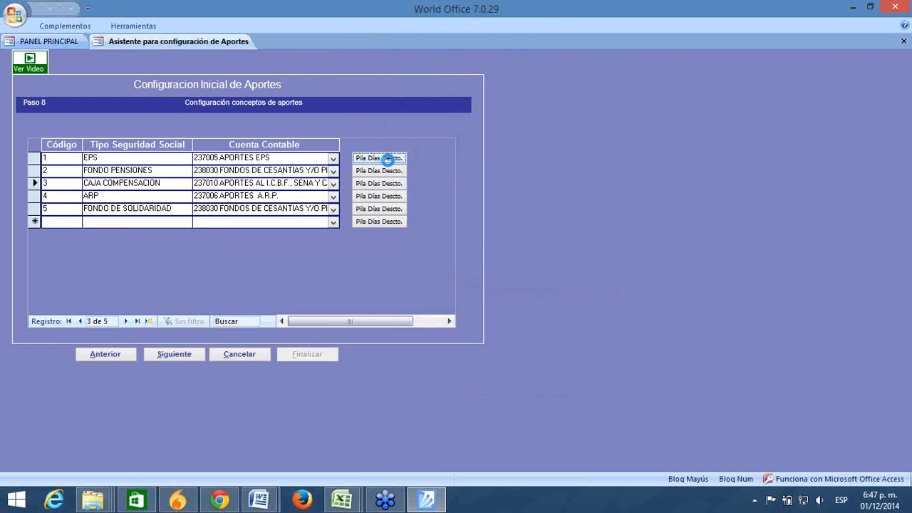
{"action": "left_click", "coordinate": [522, 100]}
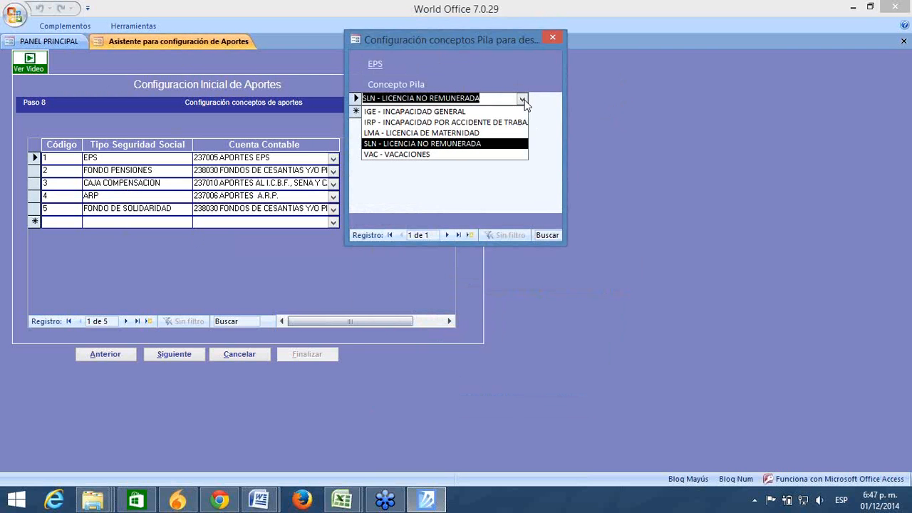
{"action": "left_click", "coordinate": [525, 101]}
{"action": "left_click", "coordinate": [552, 38]}
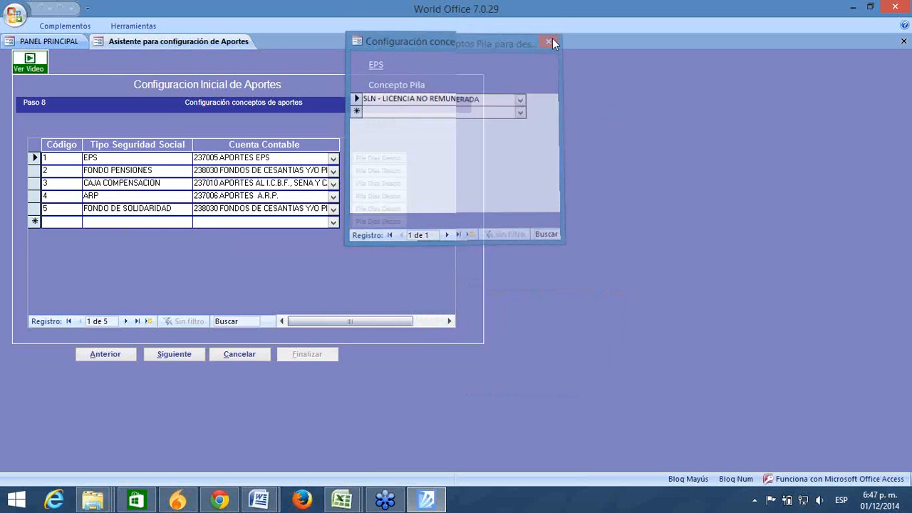
Step: Open Tablas Auxiliares > Nómina > Nómina Conceptos from the Panel Principal
{"action": "left_click", "coordinate": [46, 44]}
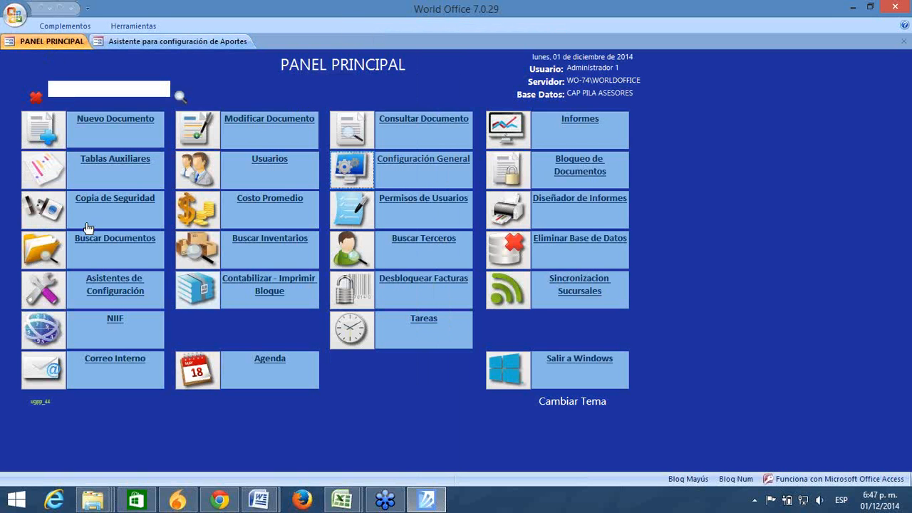
{"action": "left_click", "coordinate": [42, 174]}
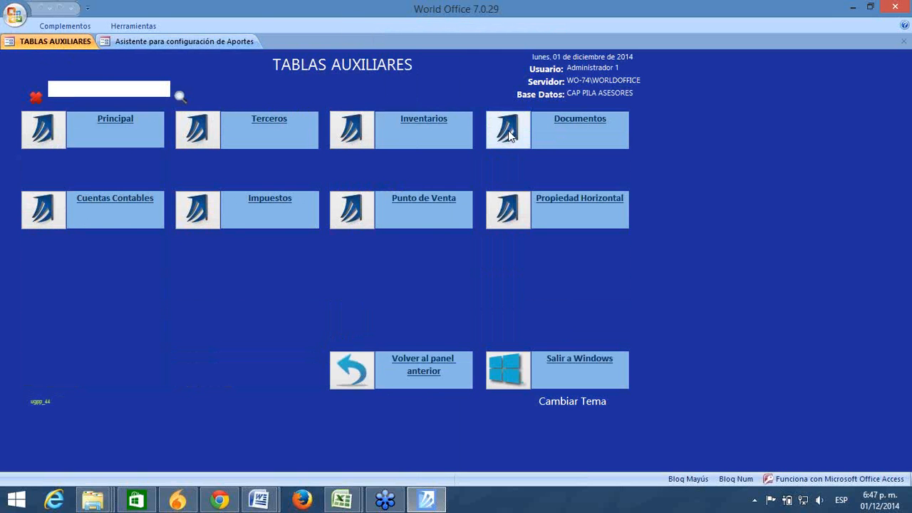
{"action": "left_click", "coordinate": [508, 132]}
{"action": "left_click", "coordinate": [509, 134]}
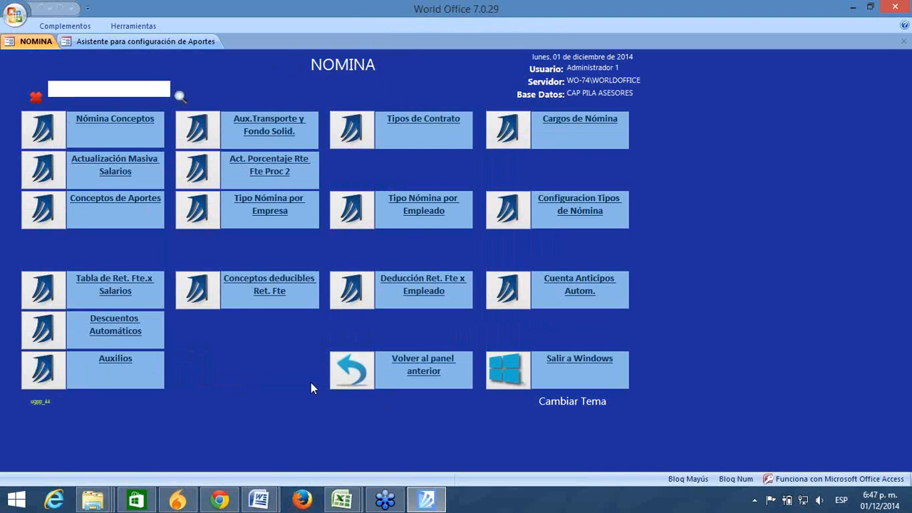
{"action": "left_click", "coordinate": [47, 131]}
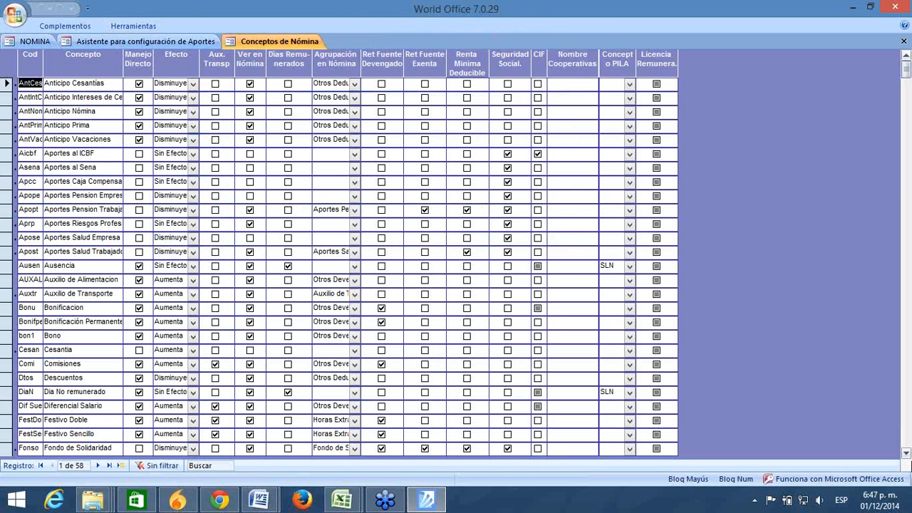
Step: Scroll to the incapacidad 100% concept and review its Concepto PILA options
{"action": "left_click", "coordinate": [909, 428]}
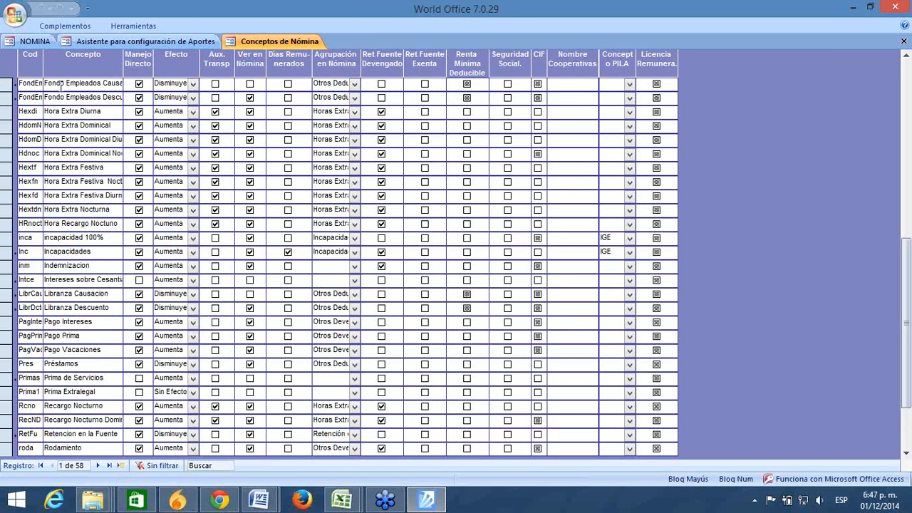
{"action": "left_click", "coordinate": [629, 238]}
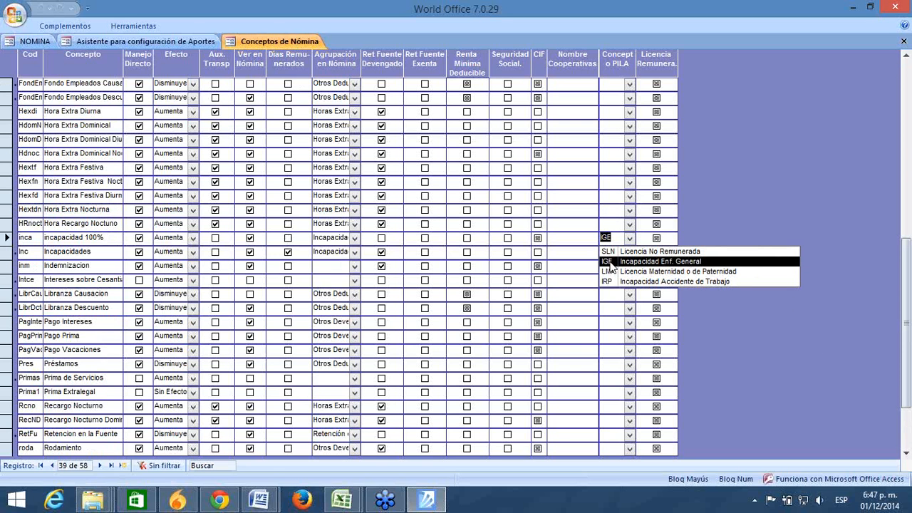
{"action": "left_click", "coordinate": [111, 237]}
{"action": "left_click_drag", "start_coordinate": [111, 236], "coordinate": [17, 243]}
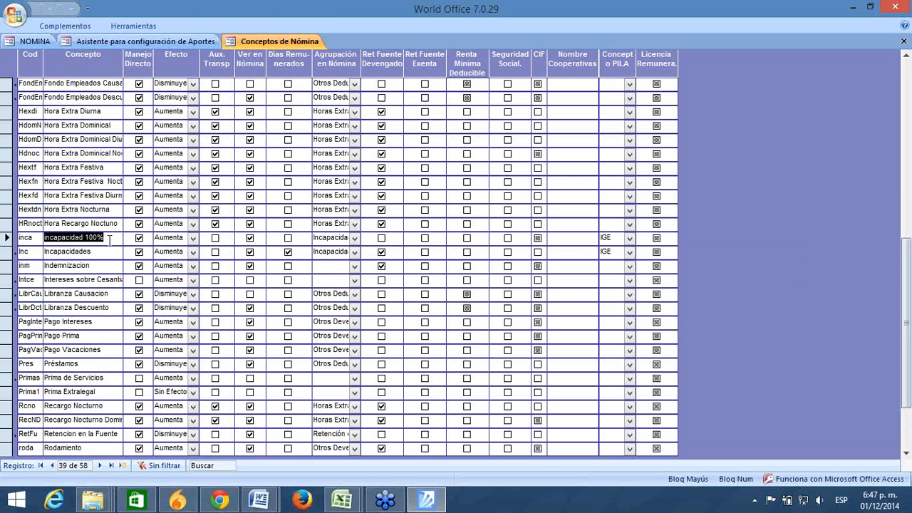
{"action": "left_click_drag", "start_coordinate": [108, 237], "coordinate": [10, 229]}
Step: Confirm IGE on incapacidad 100% and Incapacidades, then return to the Aportes wizard
{"action": "left_click", "coordinate": [613, 238]}
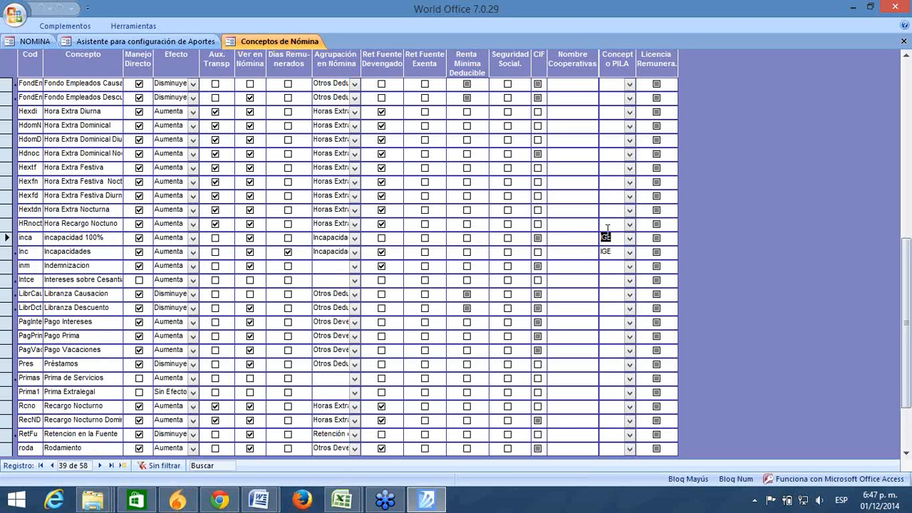
{"action": "left_click", "coordinate": [629, 240]}
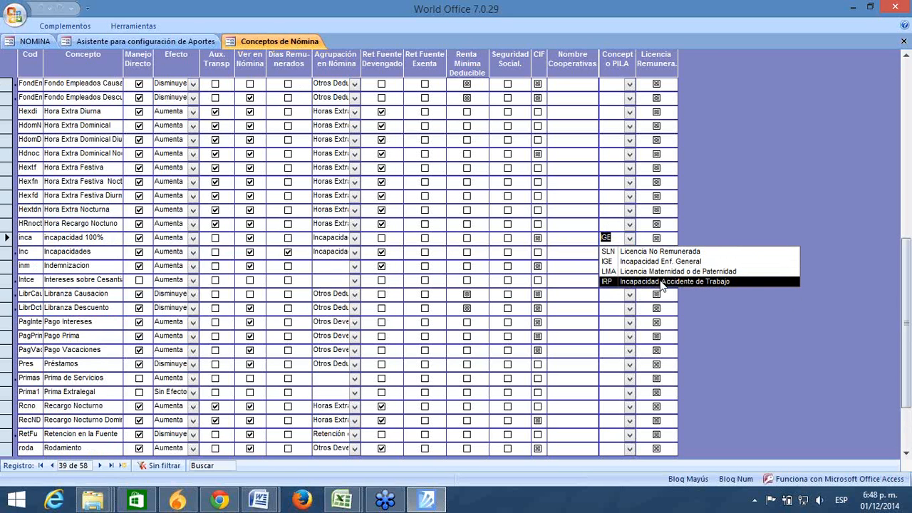
{"action": "key", "text": "Escape"}
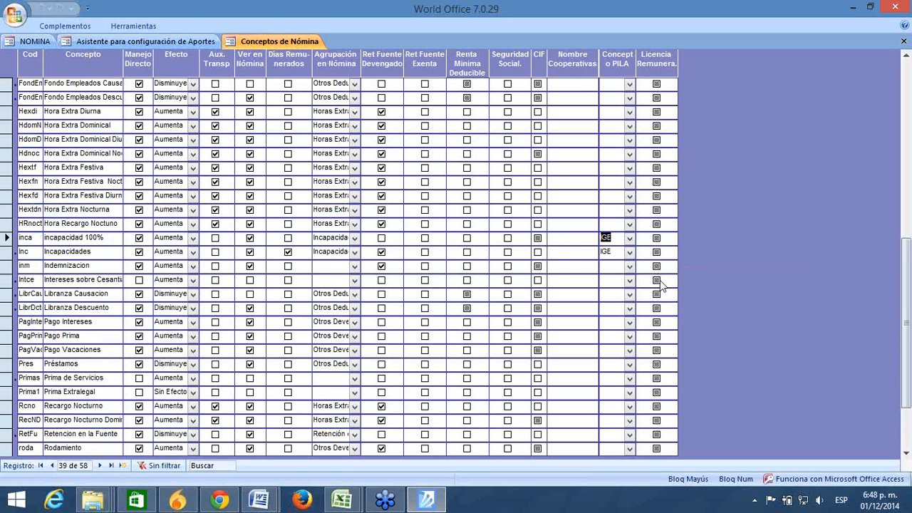
{"action": "key", "text": "Down"}
{"action": "left_click", "coordinate": [607, 238]}
{"action": "left_click", "coordinate": [158, 41]}
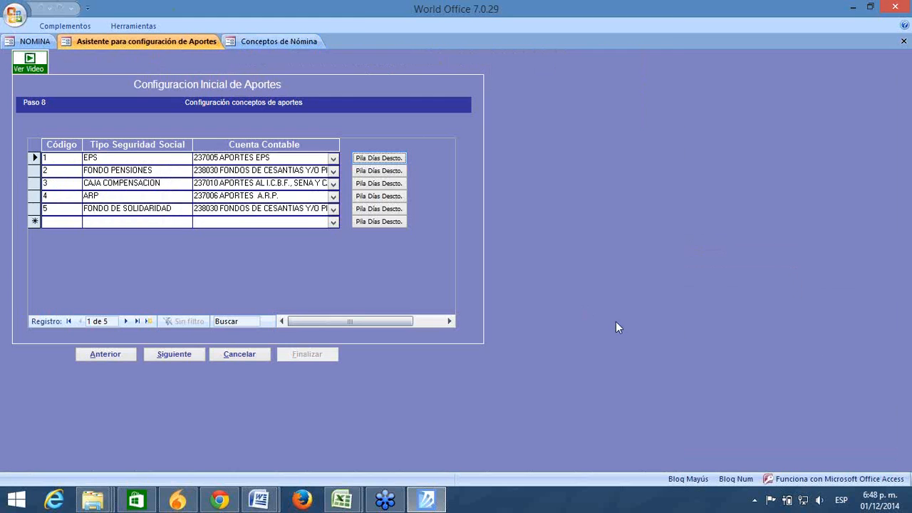
Step: Open the EPS PILA discount-day concepts dialog, closing and reopening it once
{"action": "left_click", "coordinate": [303, 222]}
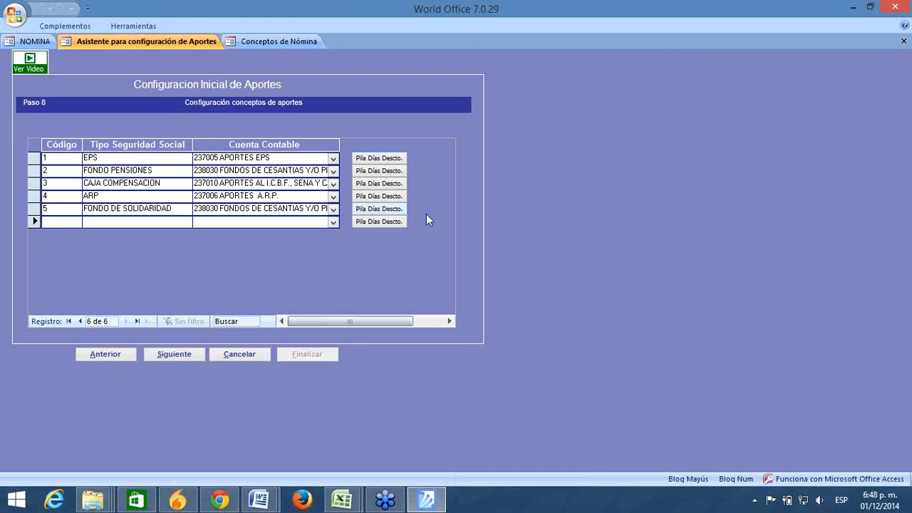
{"action": "left_click", "coordinate": [380, 158]}
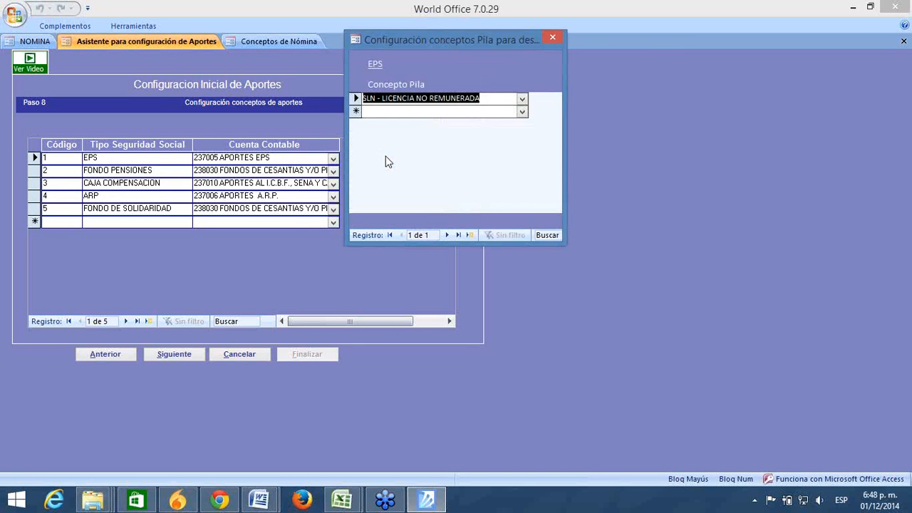
{"action": "left_click", "coordinate": [550, 39]}
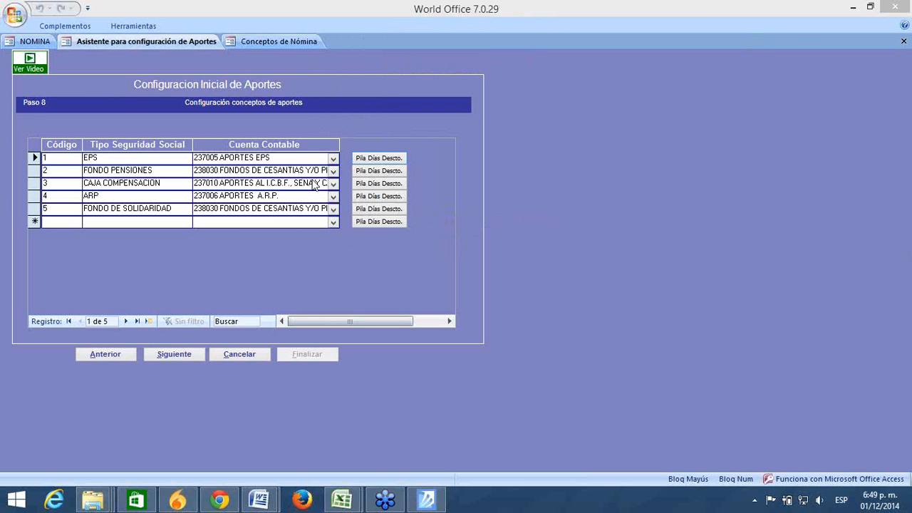
{"action": "left_click", "coordinate": [333, 158]}
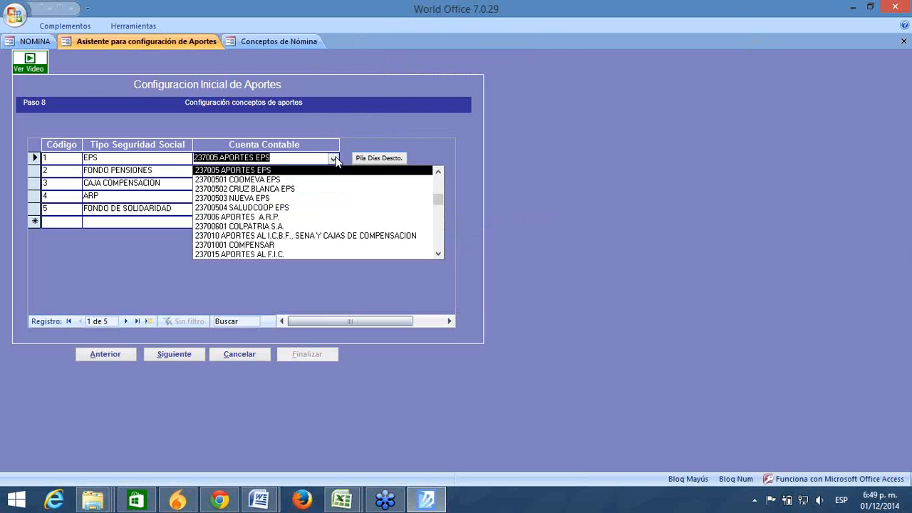
{"action": "left_click", "coordinate": [334, 158]}
{"action": "left_click", "coordinate": [360, 160]}
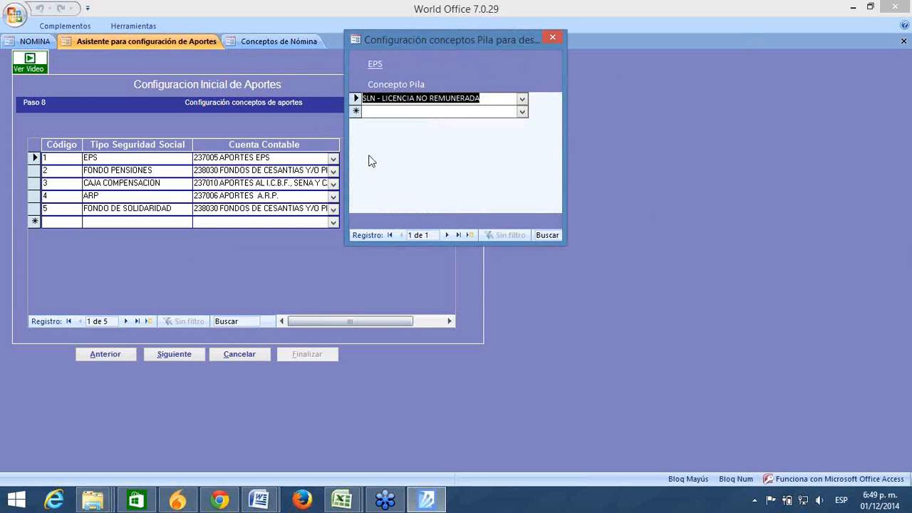
Step: Try a second EPS PILA concept row, keep only SLN, then show incapacidad 100%'s PILA codes
{"action": "left_click", "coordinate": [409, 111]}
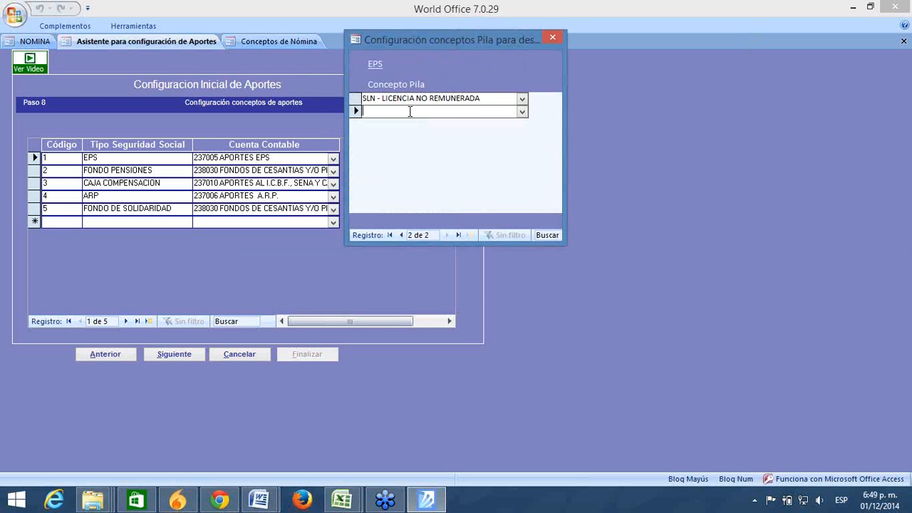
{"action": "left_click", "coordinate": [522, 113]}
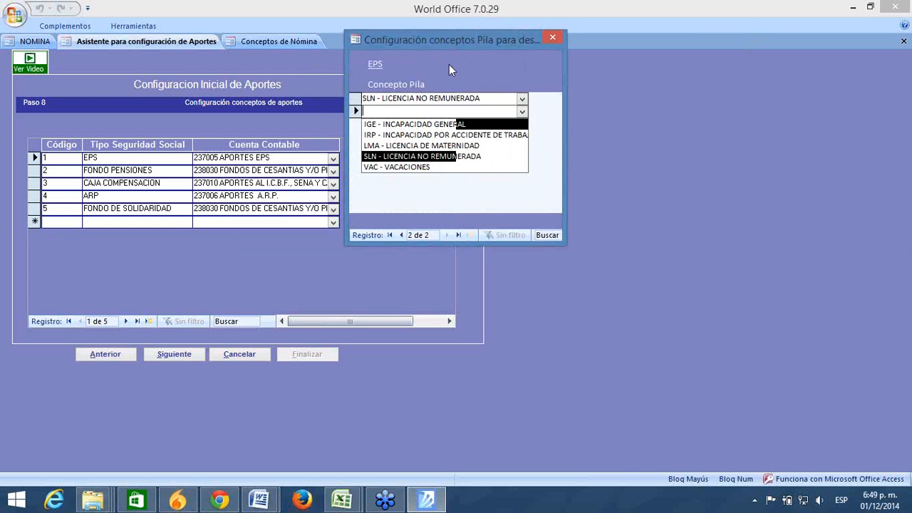
{"action": "left_click", "coordinate": [427, 182]}
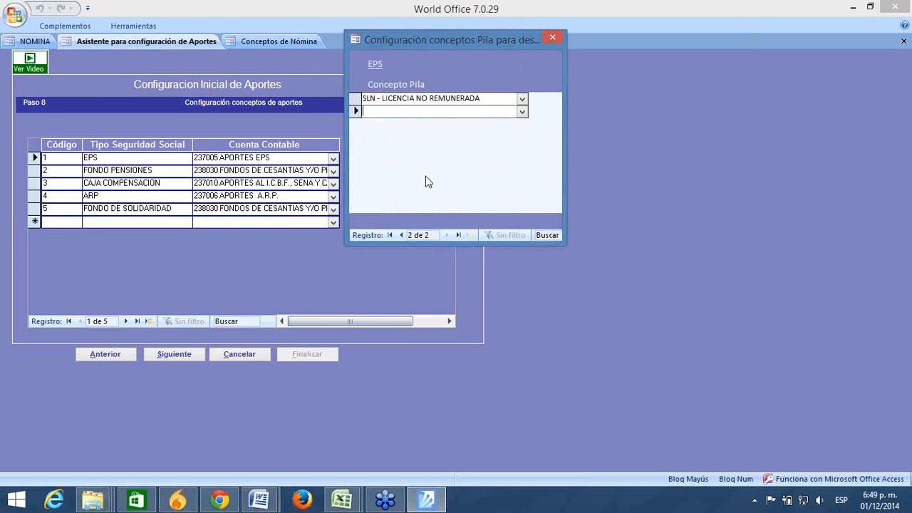
{"action": "left_click", "coordinate": [557, 38]}
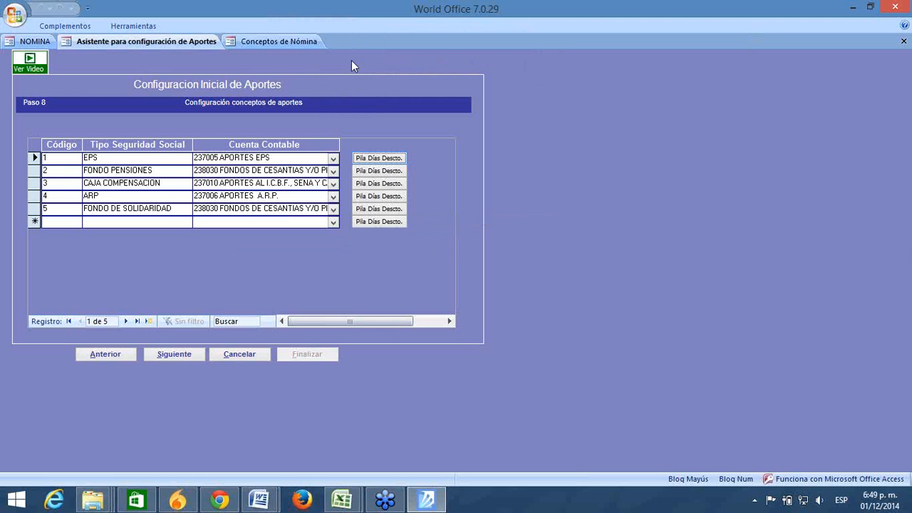
{"action": "left_click", "coordinate": [301, 42]}
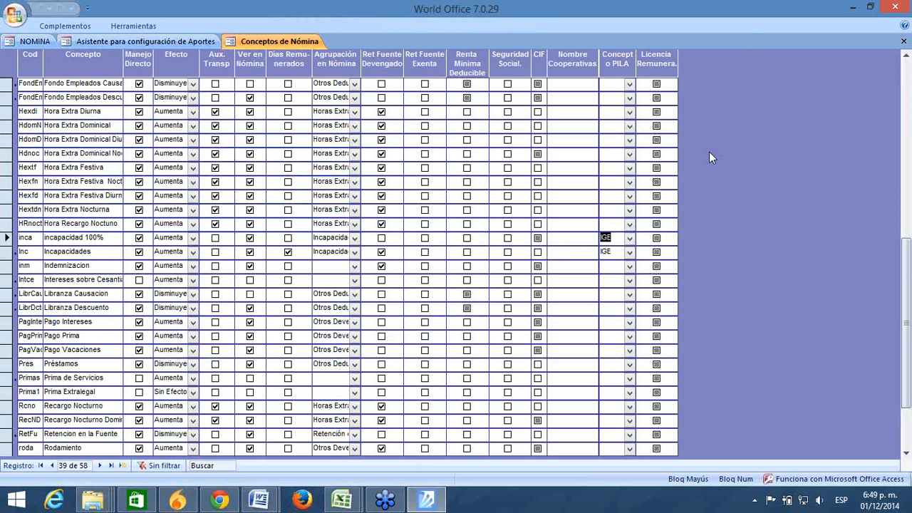
{"action": "left_click", "coordinate": [629, 239]}
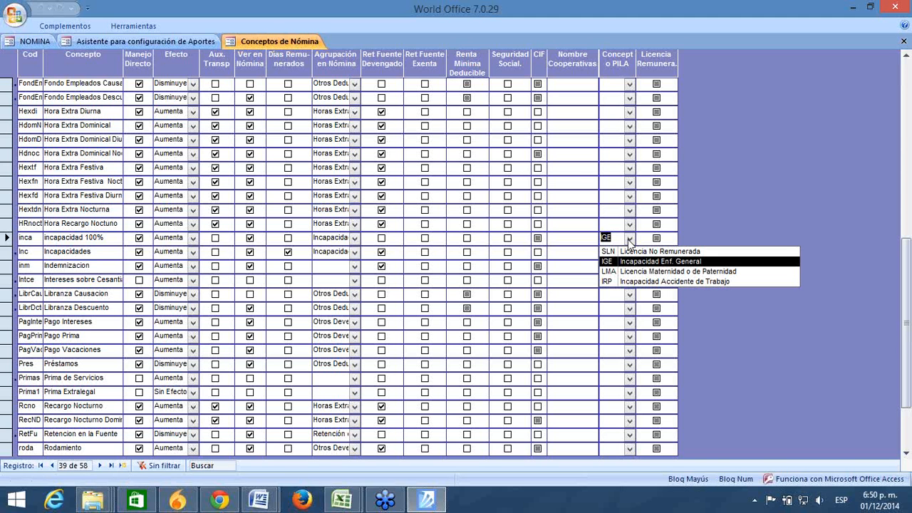
Step: Leave IGE on incapacidad 100% and advance the aportes wizard to Paso 9's payroll concepts
{"action": "left_click", "coordinate": [628, 242]}
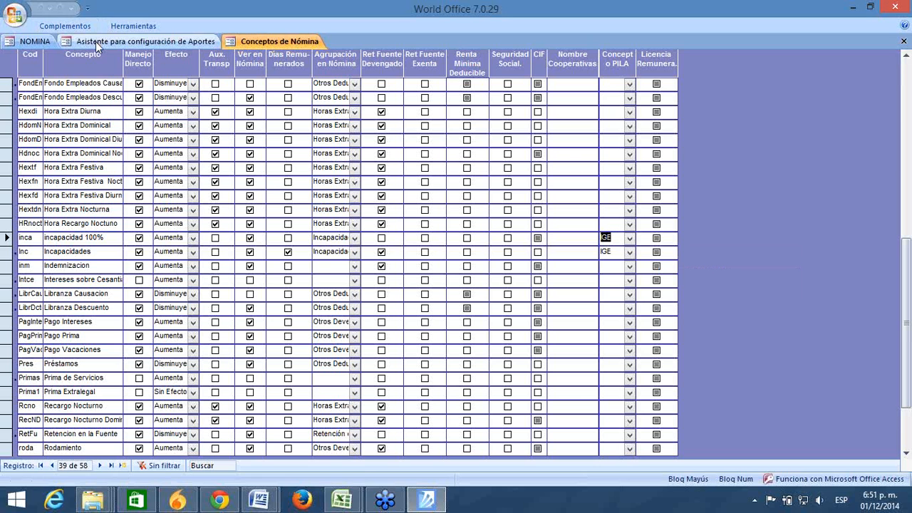
{"action": "left_click", "coordinate": [144, 42]}
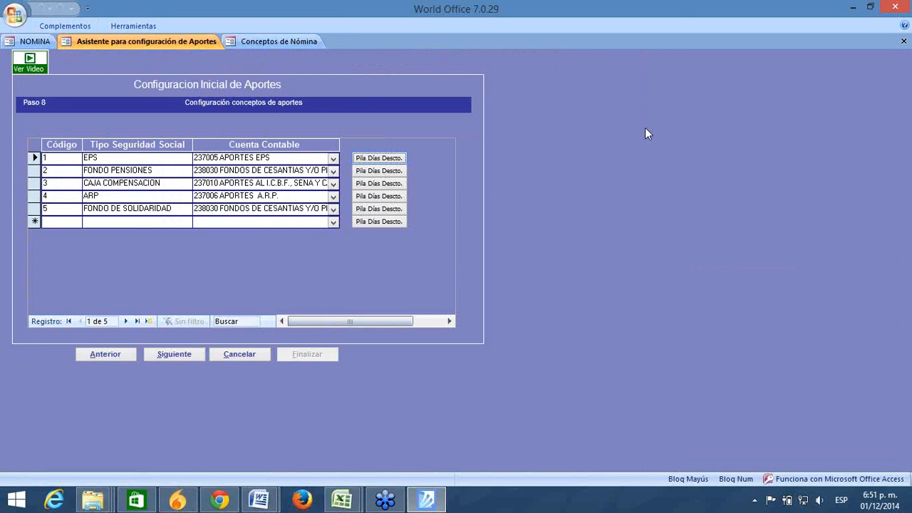
{"action": "left_click", "coordinate": [179, 356]}
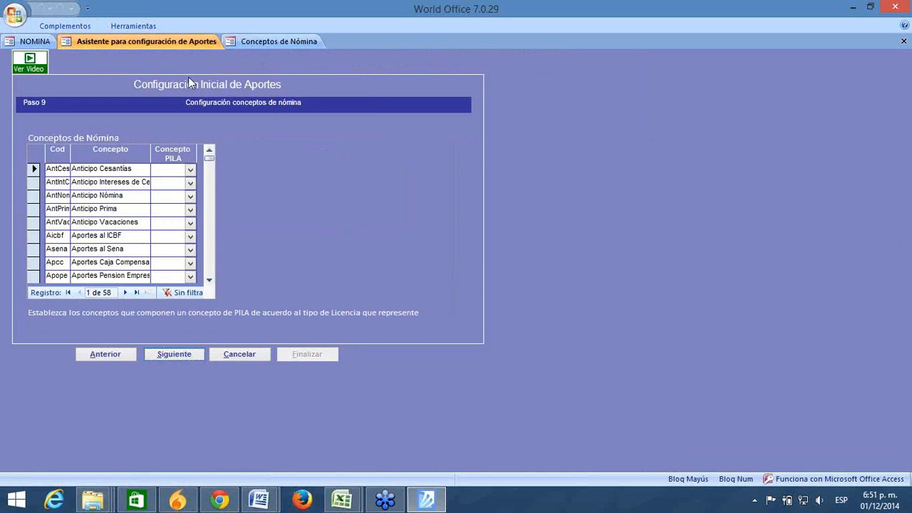
Step: In Paso 9, leave Dia No remunerado's PILA concept as SLN (Licencia No Remunerada)
{"action": "left_click", "coordinate": [244, 41]}
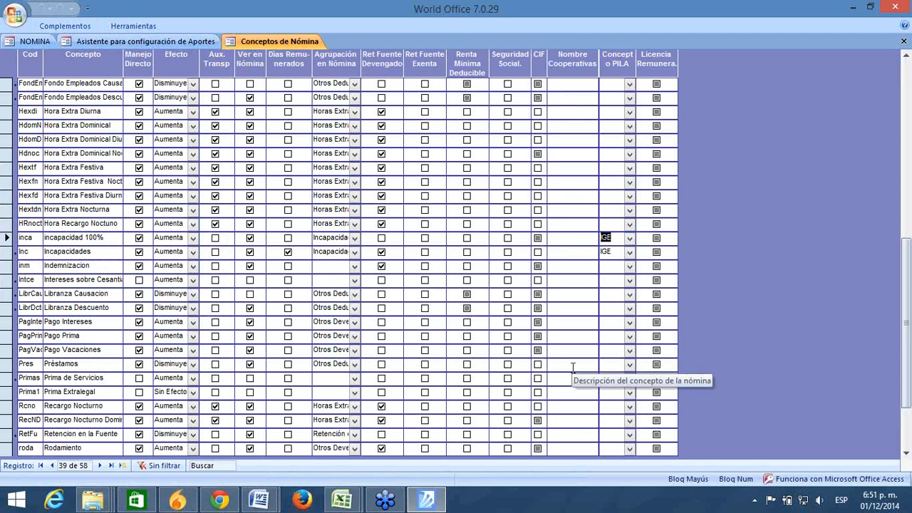
{"action": "left_click", "coordinate": [184, 42]}
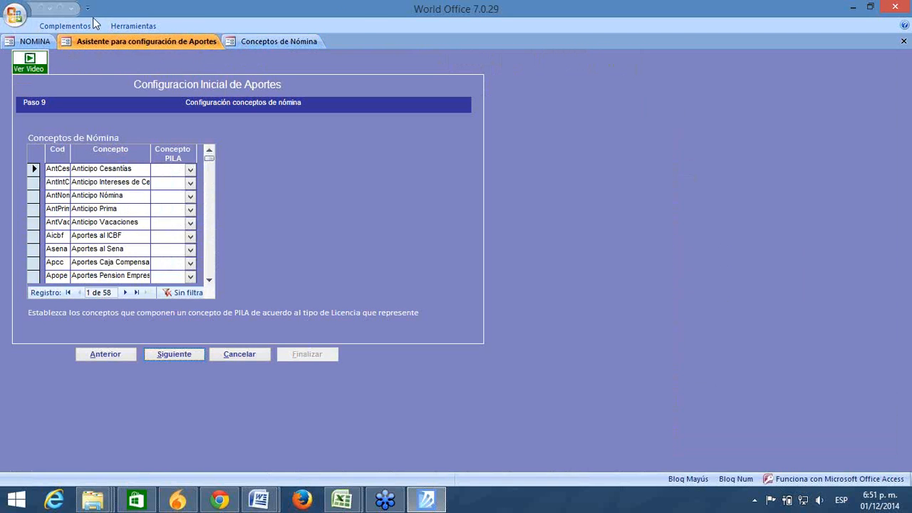
{"action": "scroll", "coordinate": [207, 271], "scroll_direction": "down", "scroll_amount": 15}
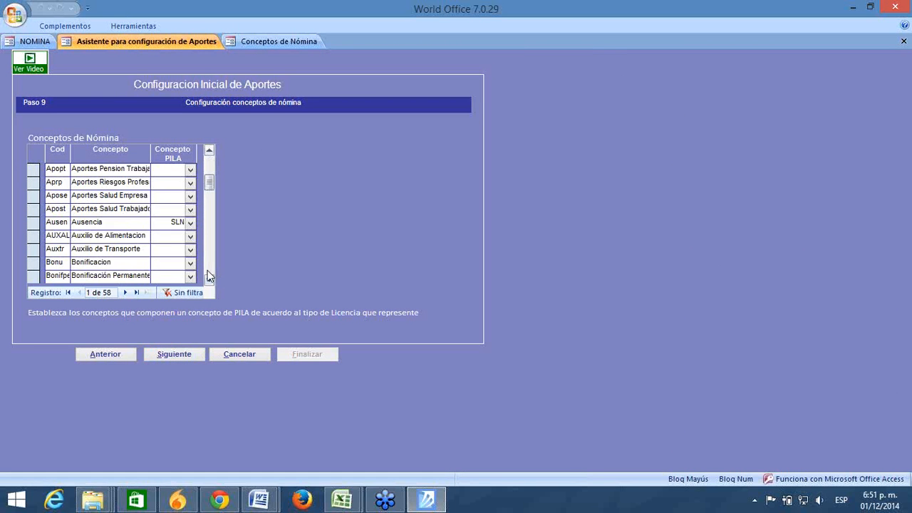
{"action": "left_click_drag", "start_coordinate": [211, 261], "coordinate": [211, 278]}
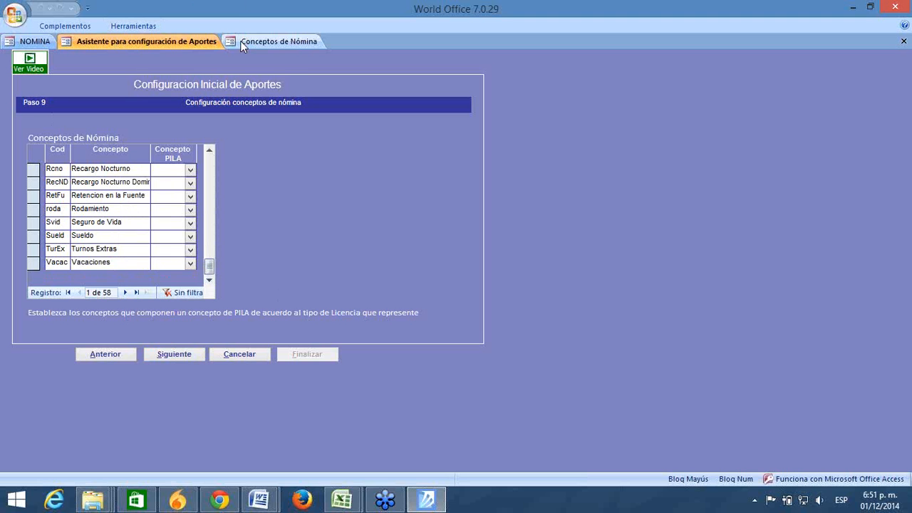
{"action": "left_click_drag", "start_coordinate": [208, 268], "coordinate": [207, 208]}
{"action": "left_click", "coordinate": [189, 183]}
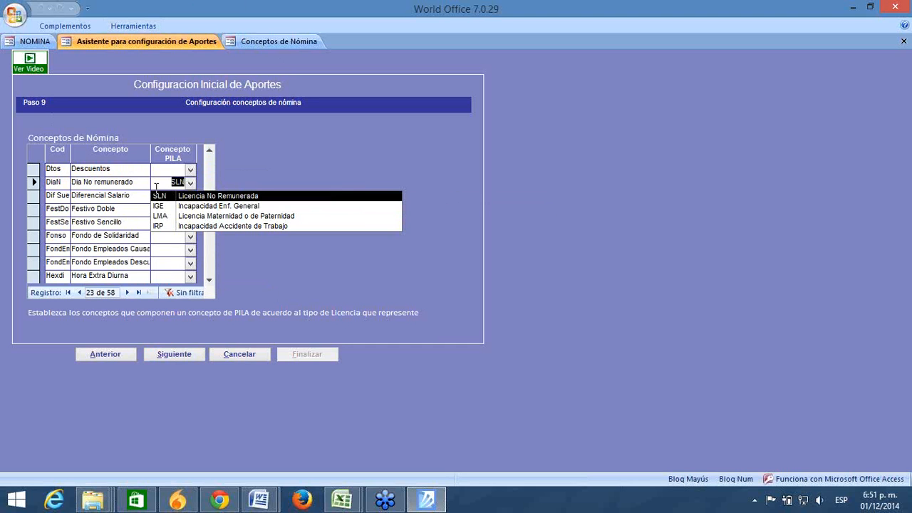
{"action": "left_click_drag", "start_coordinate": [139, 181], "coordinate": [31, 189]}
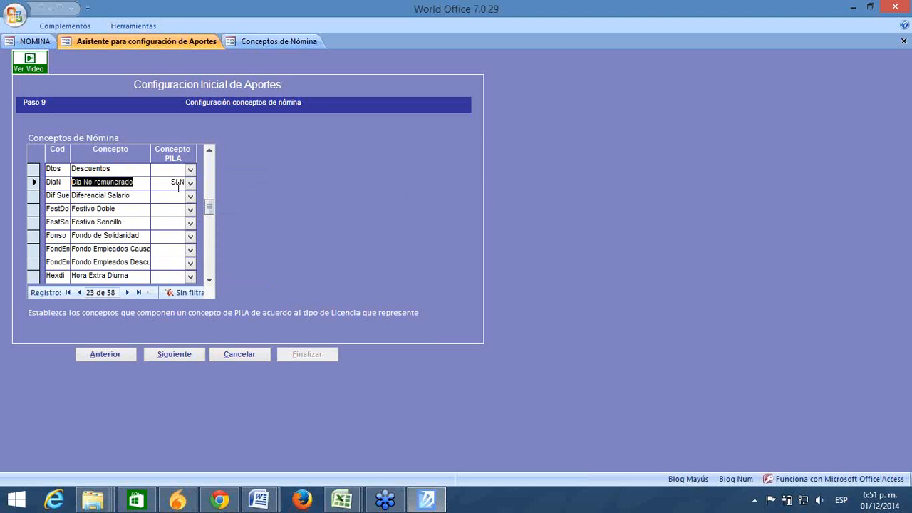
{"action": "left_click", "coordinate": [189, 183]}
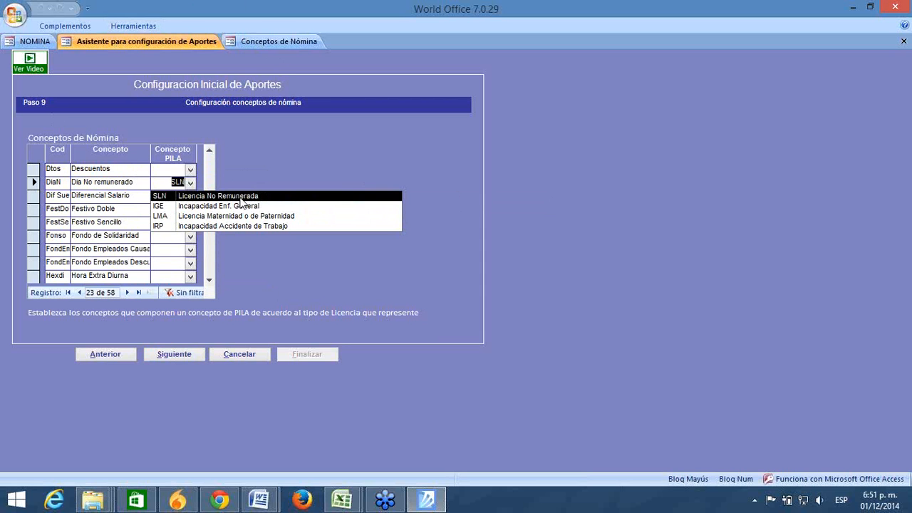
{"action": "left_click", "coordinate": [240, 197]}
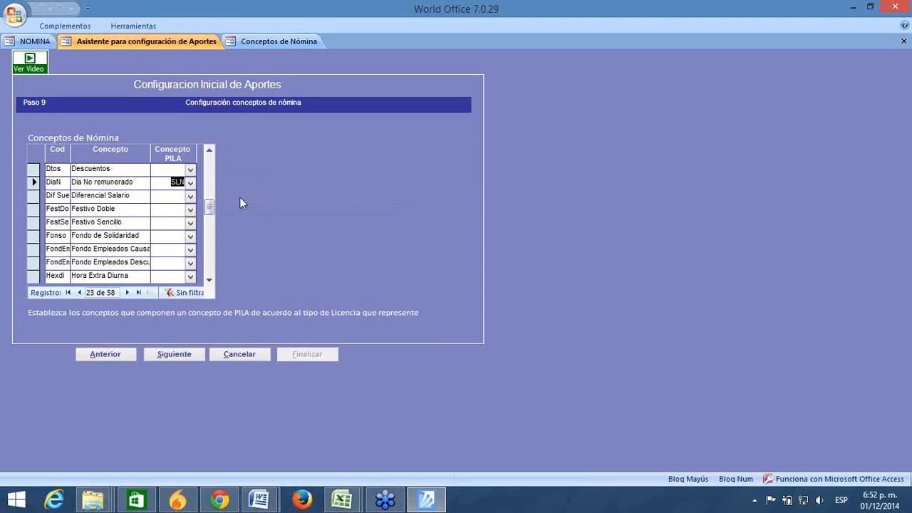
Step: Keep SLN on Dia No remunerado and set incapacidad 100%'s PILA concept to IGE
{"action": "left_click", "coordinate": [211, 267]}
{"action": "left_click", "coordinate": [209, 281]}
{"action": "left_click", "coordinate": [209, 281]}
{"action": "left_click", "coordinate": [210, 281]}
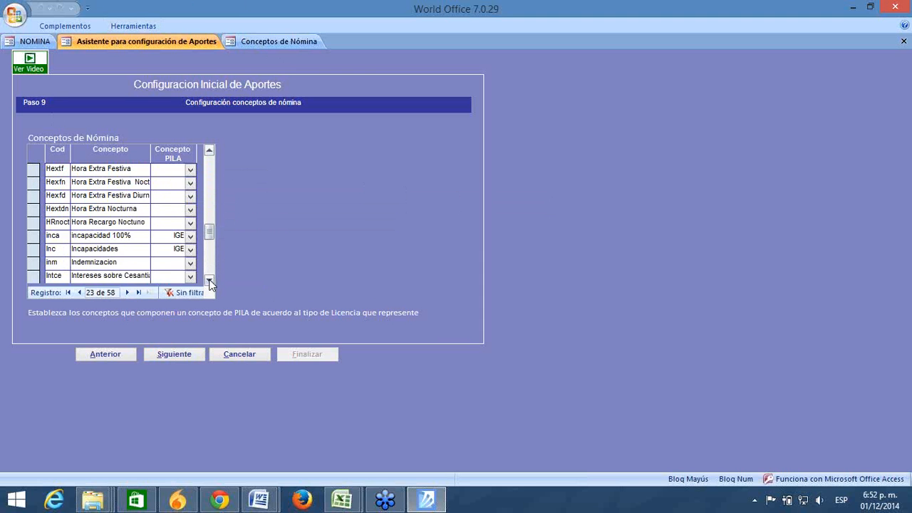
{"action": "left_click", "coordinate": [209, 280]}
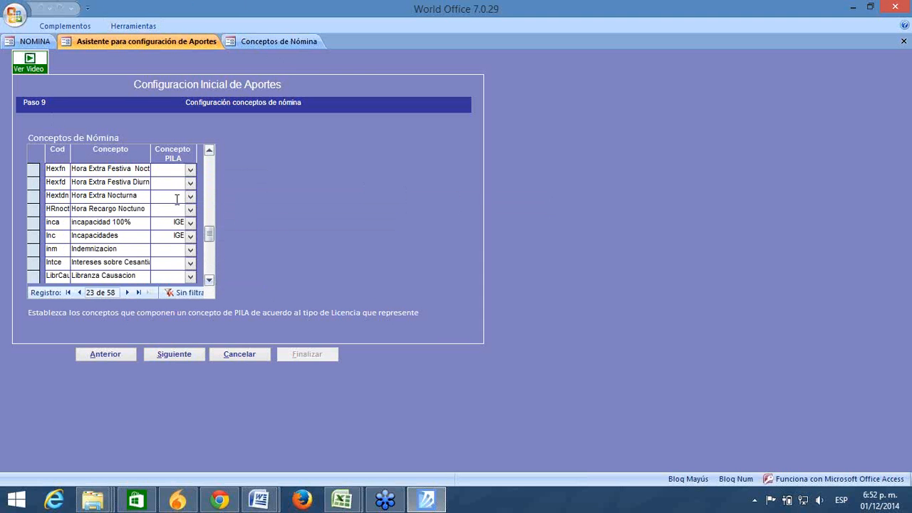
{"action": "left_click", "coordinate": [128, 223]}
{"action": "left_click_drag", "start_coordinate": [128, 223], "coordinate": [20, 225]}
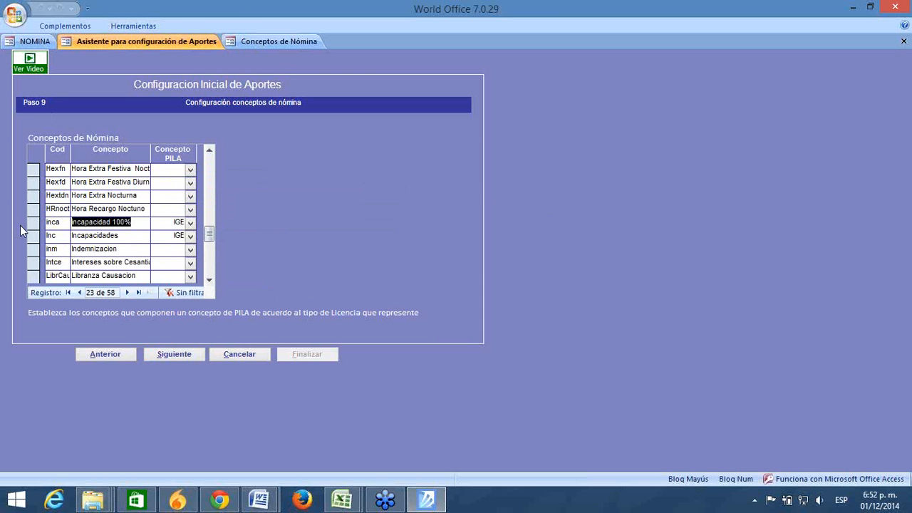
{"action": "left_click", "coordinate": [161, 223]}
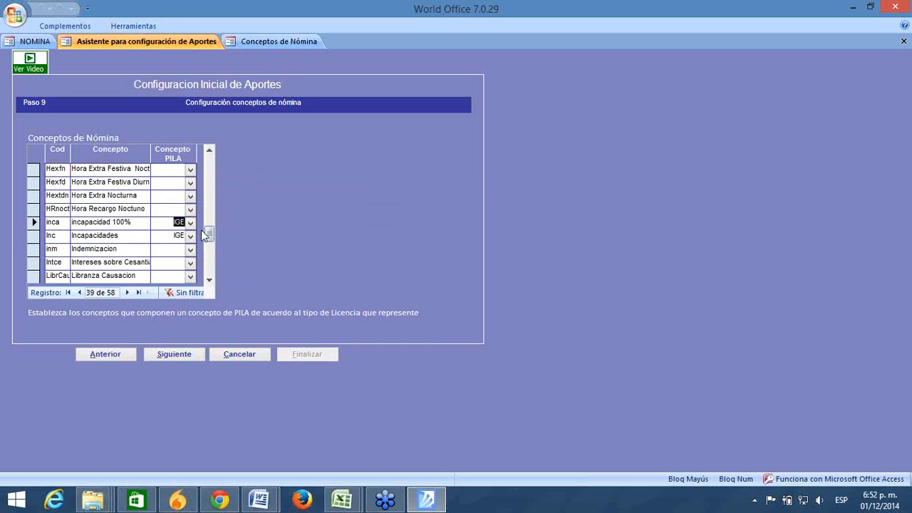
{"action": "left_click", "coordinate": [190, 223]}
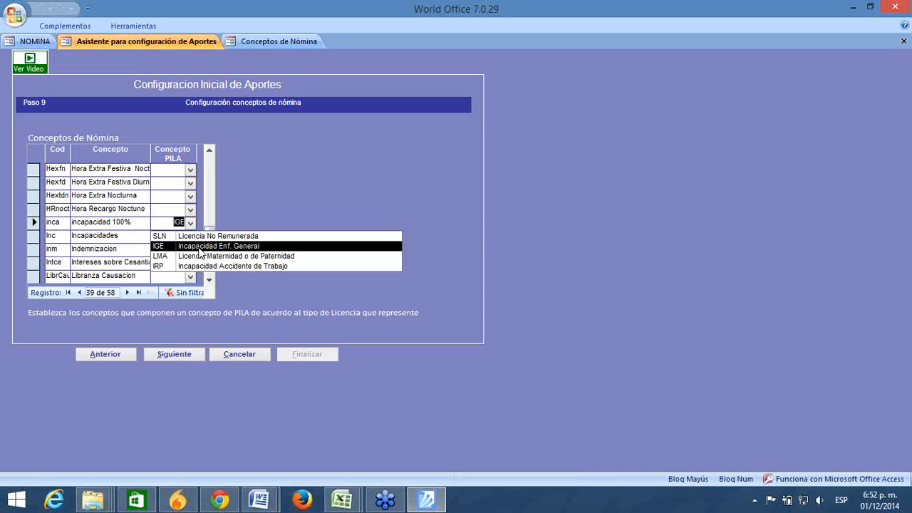
{"action": "left_click", "coordinate": [199, 247]}
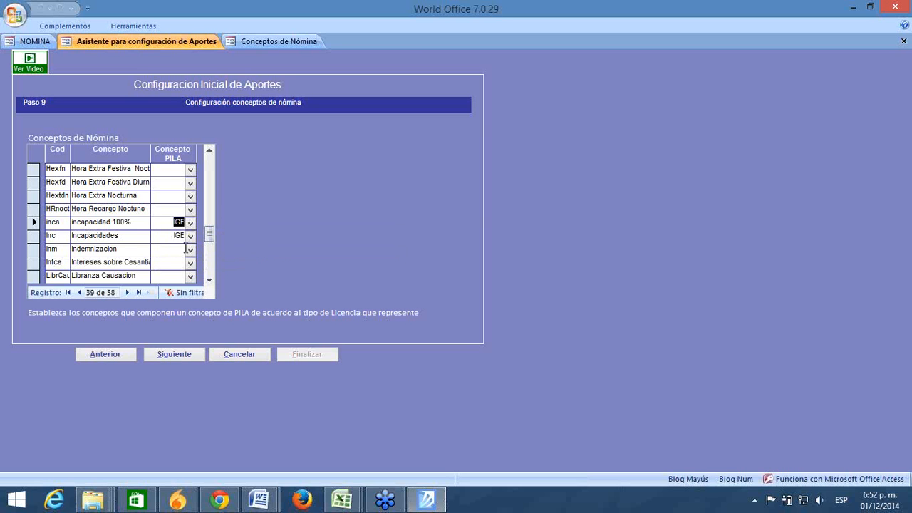
Step: Keep IGE as the PILA concept for Incapacidades and advance the wizard to Paso 10
{"action": "left_click_drag", "start_coordinate": [133, 237], "coordinate": [47, 234]}
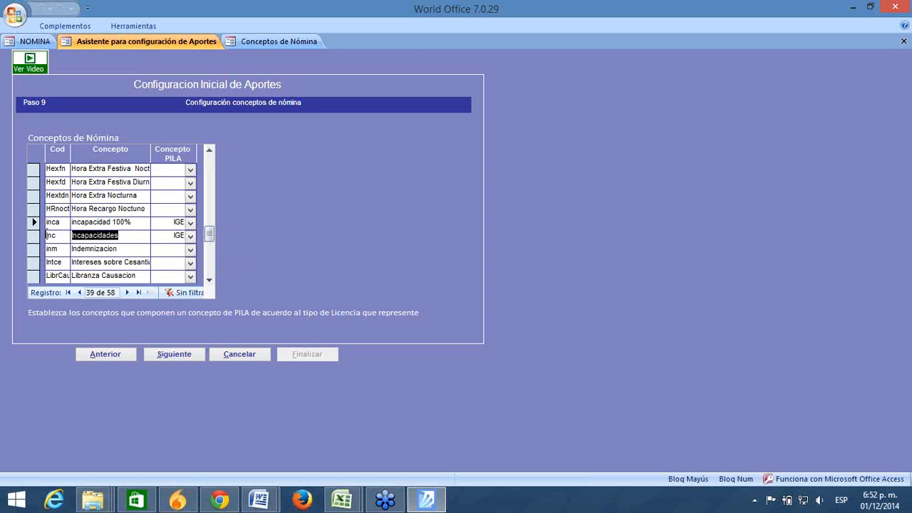
{"action": "left_click", "coordinate": [165, 235]}
{"action": "mouse_move", "coordinate": [210, 241]}
{"action": "left_mouse_down"}
{"action": "mouse_move", "coordinate": [210, 281]}
{"action": "mouse_move", "coordinate": [210, 241]}
{"action": "left_mouse_up"}
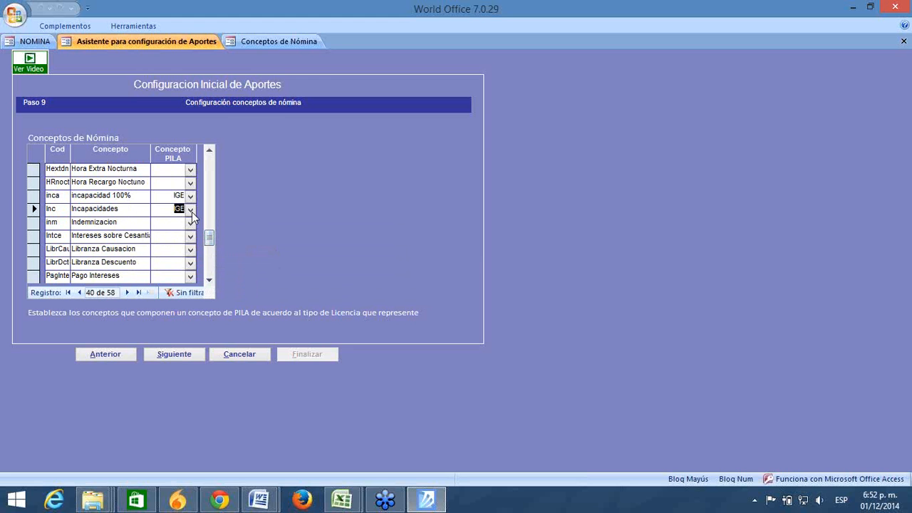
{"action": "left_click", "coordinate": [191, 210]}
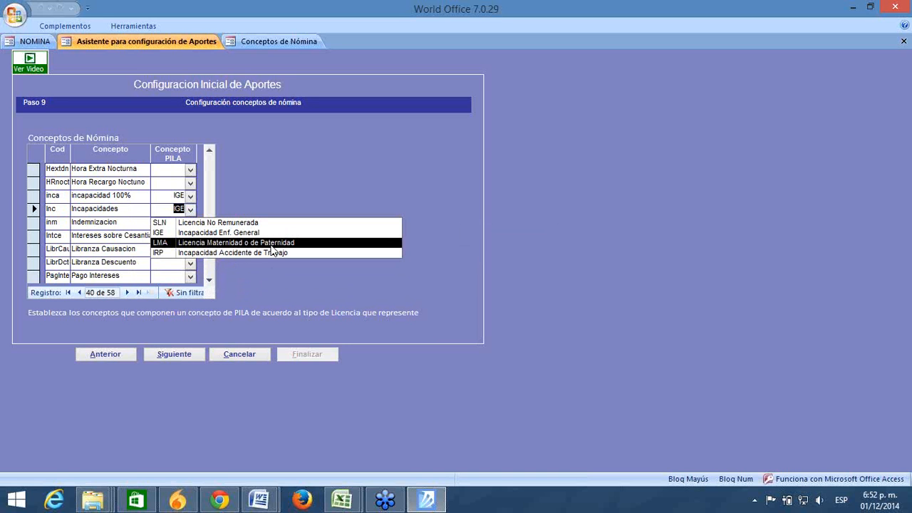
{"action": "key", "text": "Escape"}
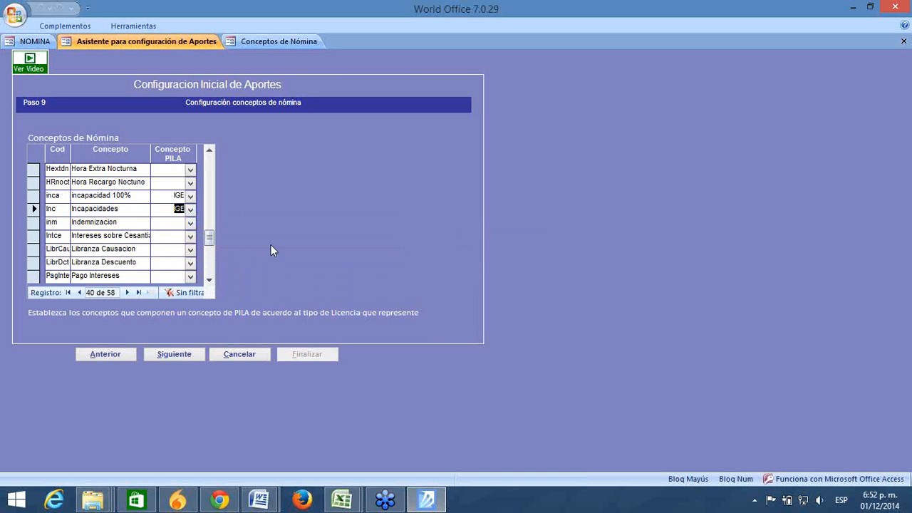
{"action": "left_click", "coordinate": [178, 222]}
{"action": "left_click", "coordinate": [189, 354]}
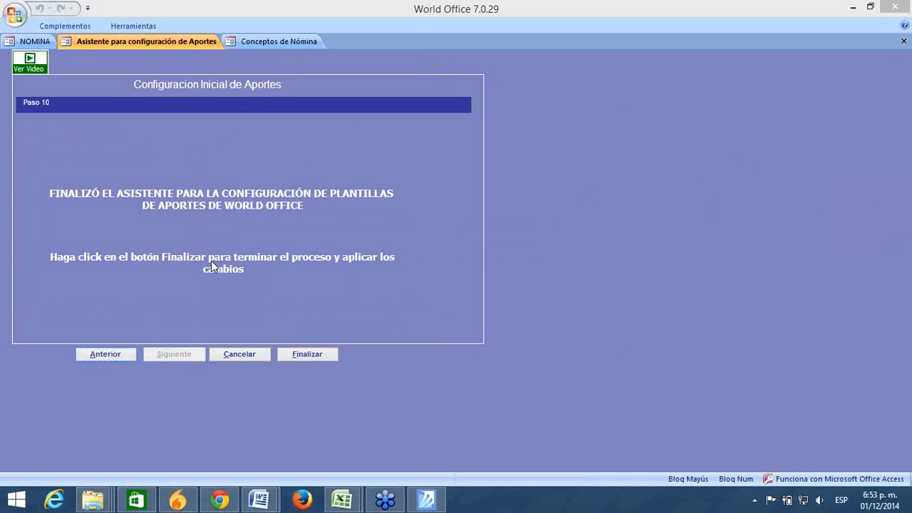
Step: Step back through the wizard to Paso 7, then forward to Paso 8's contribution accounts
{"action": "left_click", "coordinate": [96, 356]}
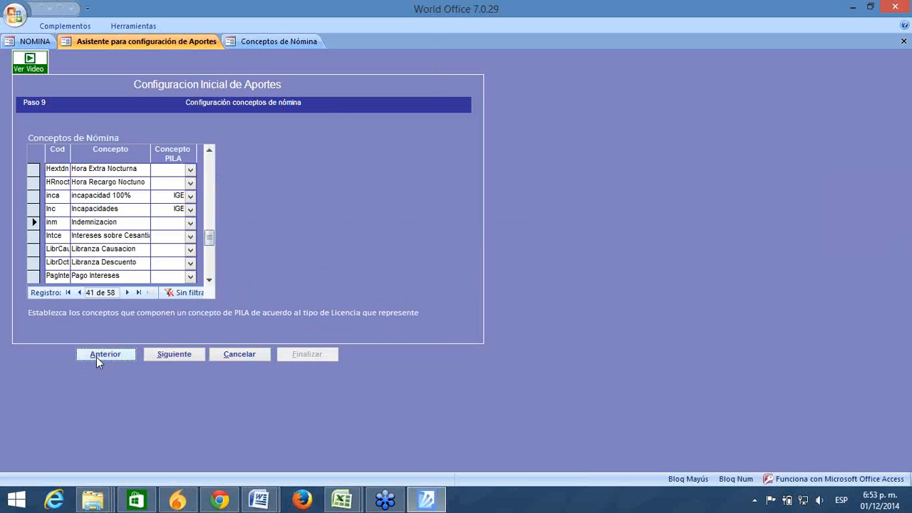
{"action": "left_click", "coordinate": [97, 356]}
{"action": "left_click", "coordinate": [96, 356]}
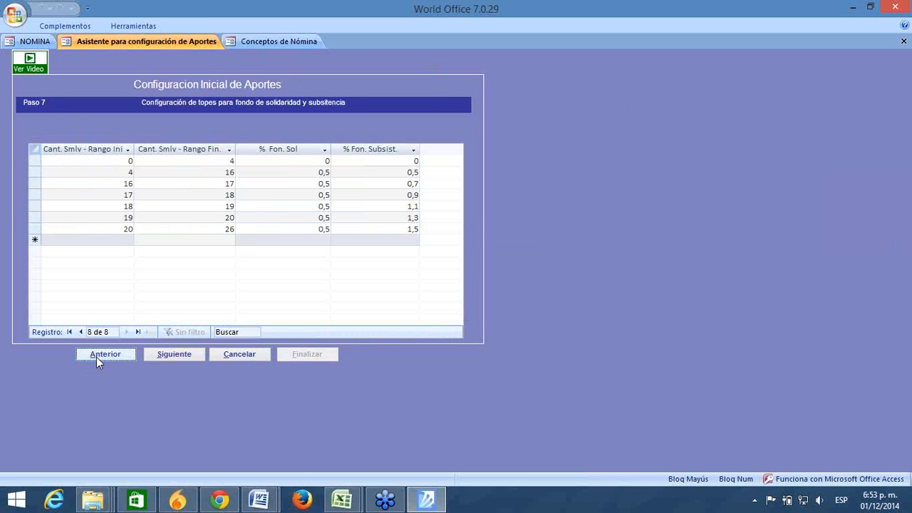
{"action": "left_click", "coordinate": [166, 356]}
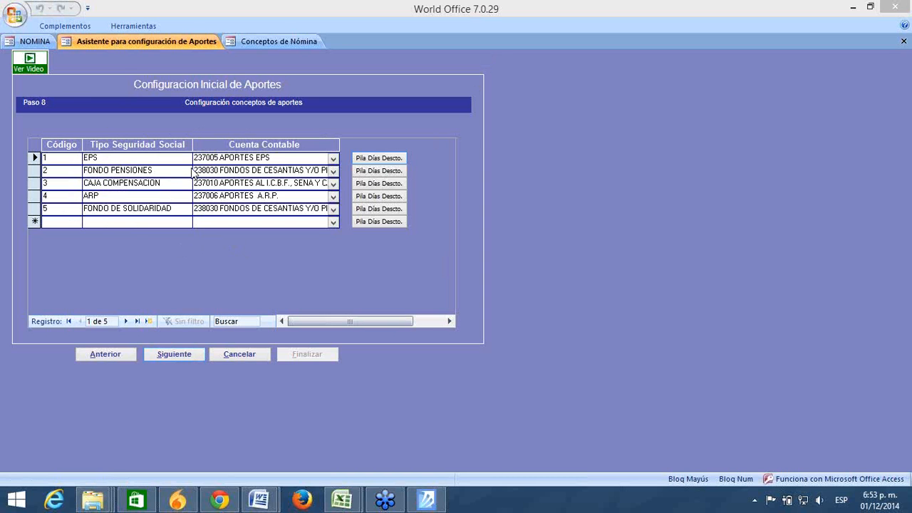
Step: Open EPS's Pila Días Descto. dialog and confirm its only concept is SLN - Licencia No Remunerada
{"action": "left_click", "coordinate": [101, 170]}
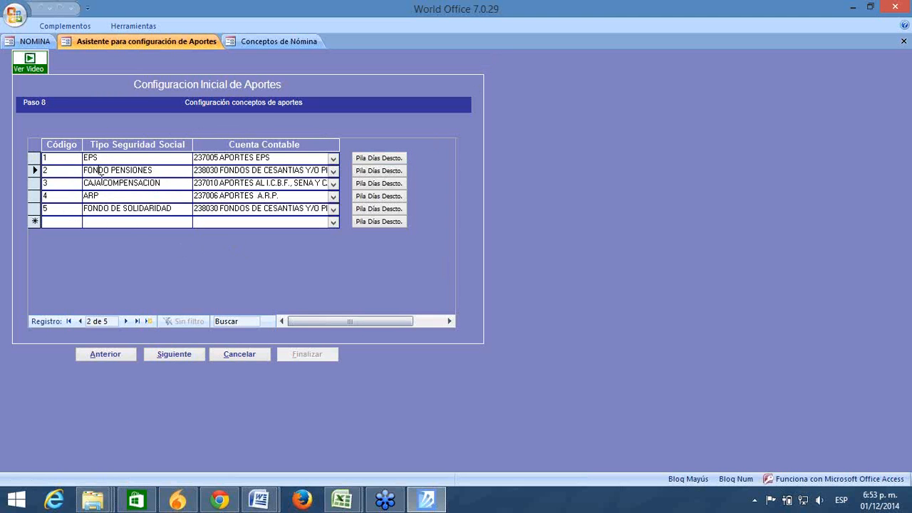
{"action": "left_click", "coordinate": [101, 182]}
{"action": "left_click", "coordinate": [103, 157]}
{"action": "left_click", "coordinate": [378, 160]}
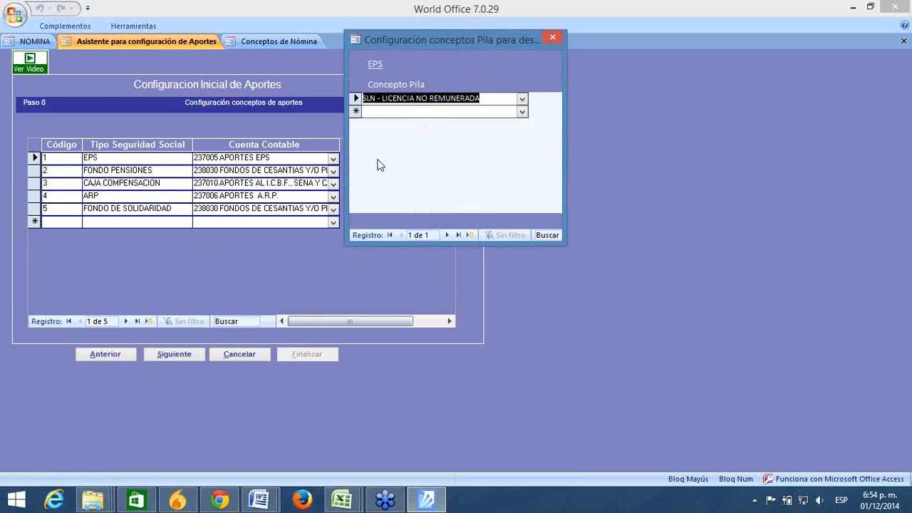
{"action": "left_click", "coordinate": [364, 277]}
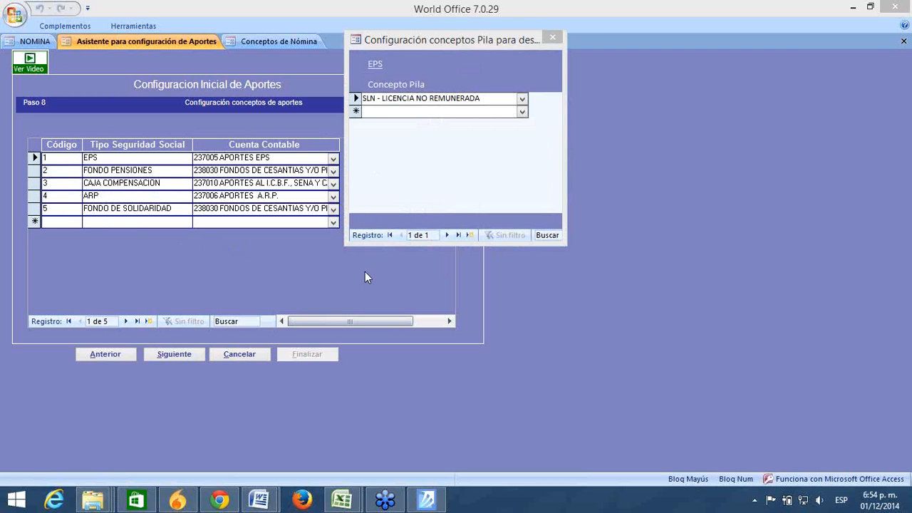
{"action": "left_click_drag", "start_coordinate": [423, 37], "coordinate": [490, 71]}
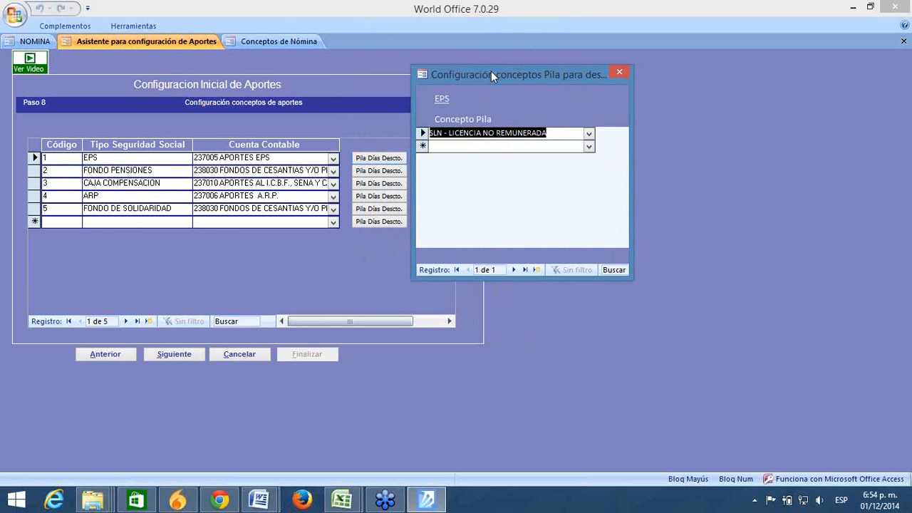
{"action": "left_click", "coordinate": [554, 133]}
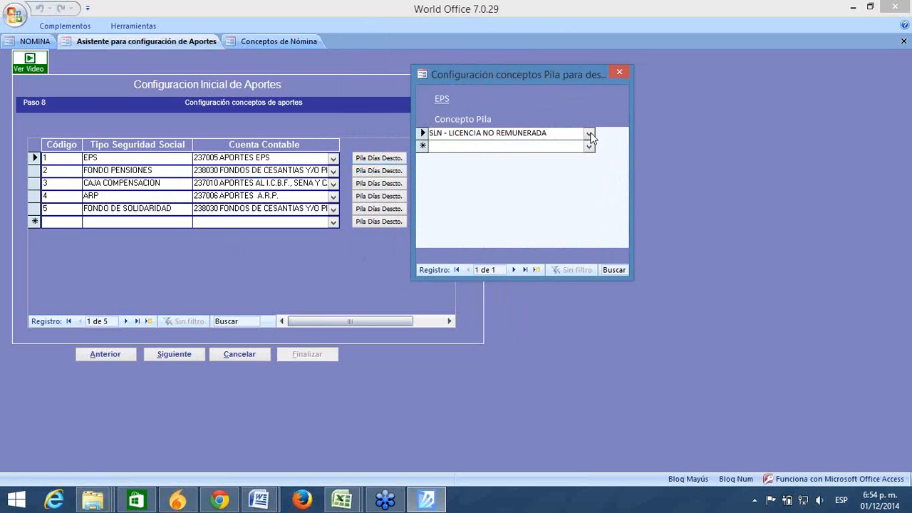
{"action": "left_click", "coordinate": [588, 133]}
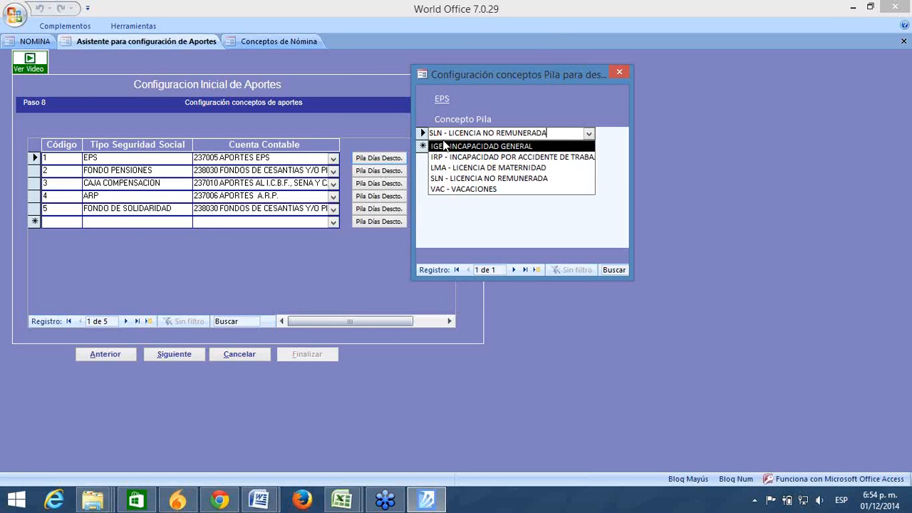
{"action": "left_click", "coordinate": [462, 183]}
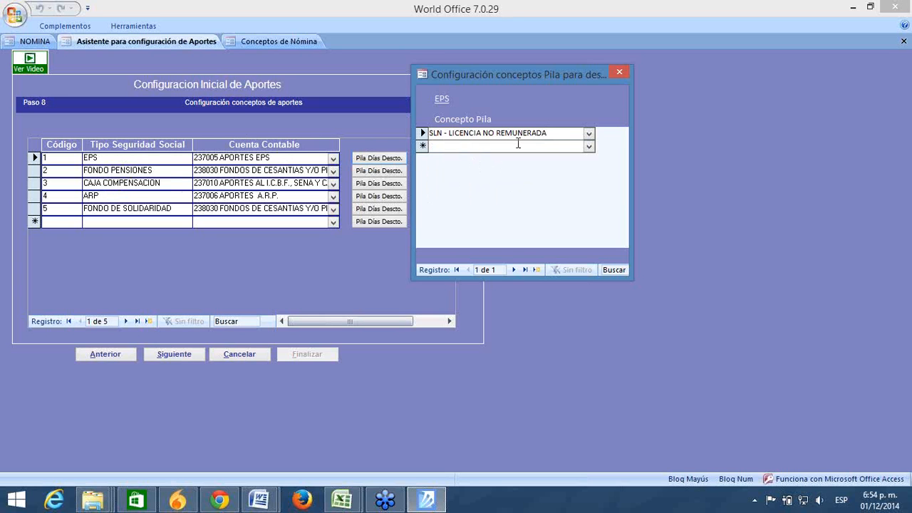
Step: Close the EPS Pila discount-days dialog with SLN left unchanged
{"action": "left_click_drag", "start_coordinate": [547, 134], "coordinate": [385, 130]}
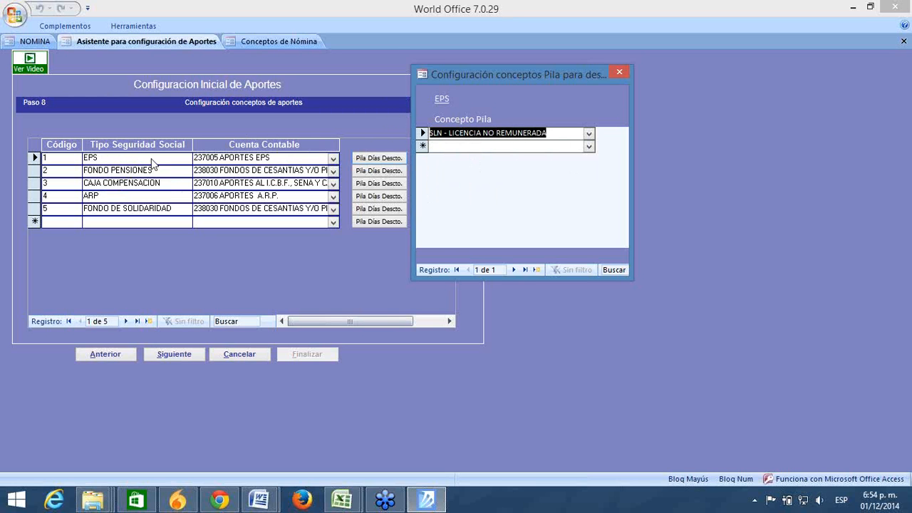
{"action": "left_click", "coordinate": [558, 132]}
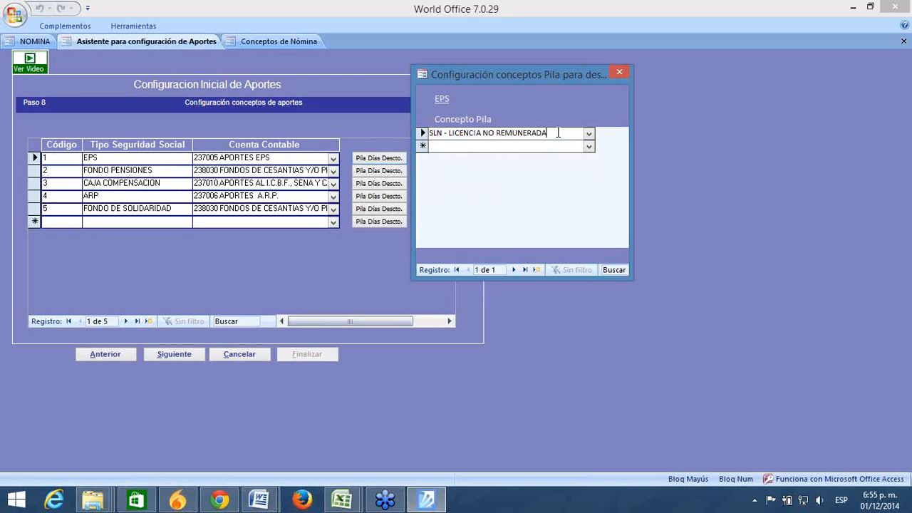
{"action": "left_click", "coordinate": [619, 69]}
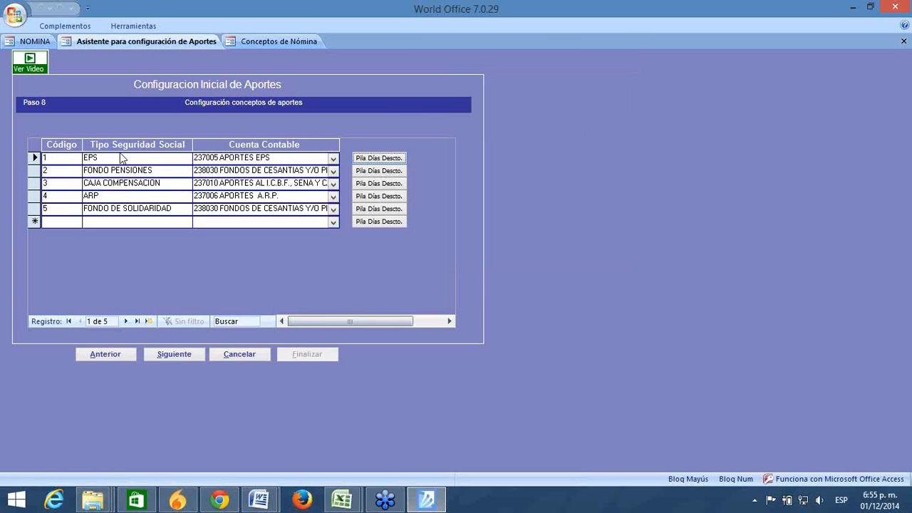
{"action": "left_click", "coordinate": [377, 173]}
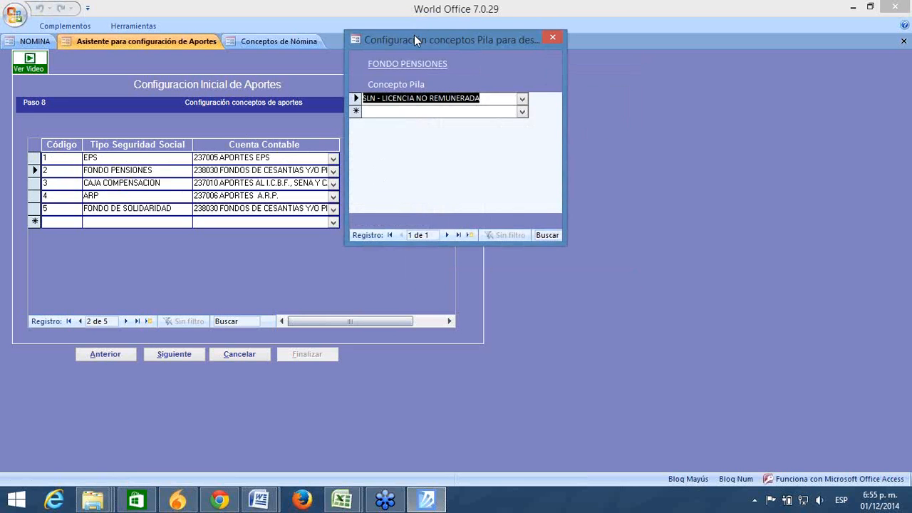
{"action": "left_click_drag", "start_coordinate": [414, 36], "coordinate": [481, 69]}
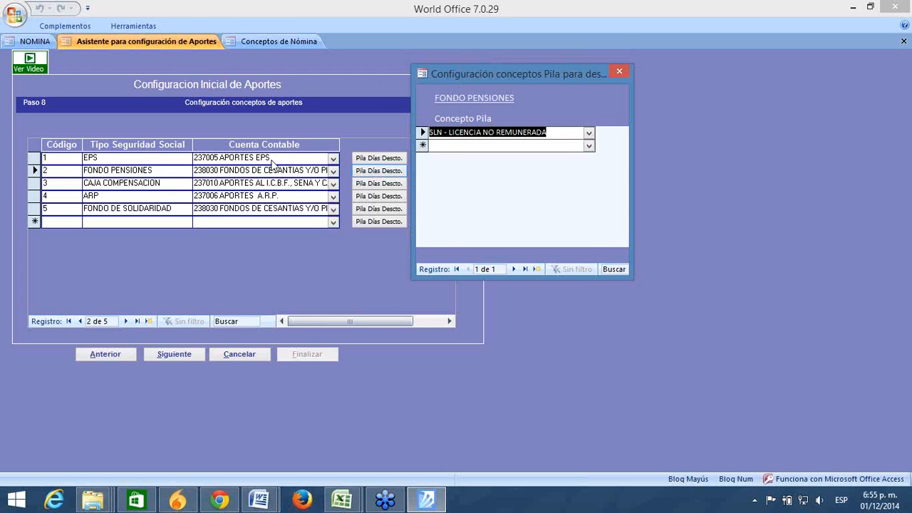
{"action": "left_click", "coordinate": [556, 132]}
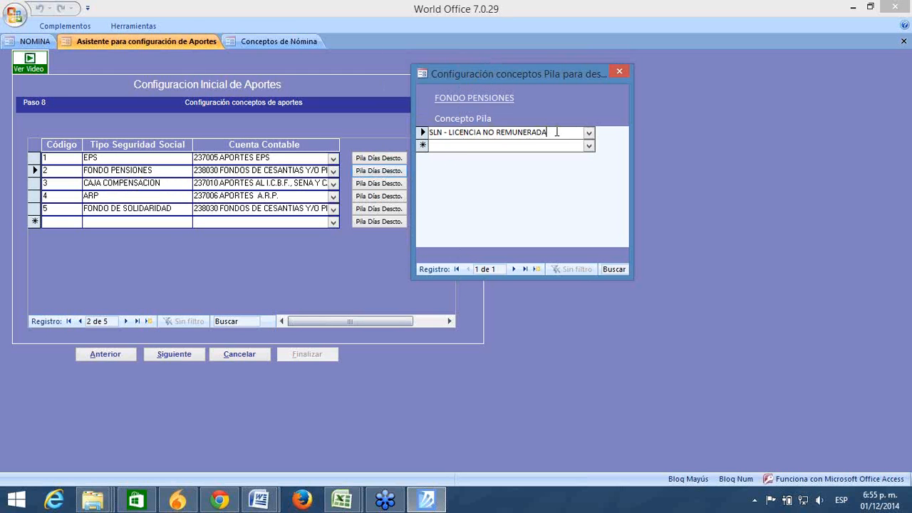
{"action": "left_click_drag", "start_coordinate": [557, 132], "coordinate": [430, 133]}
{"action": "left_click", "coordinate": [619, 72]}
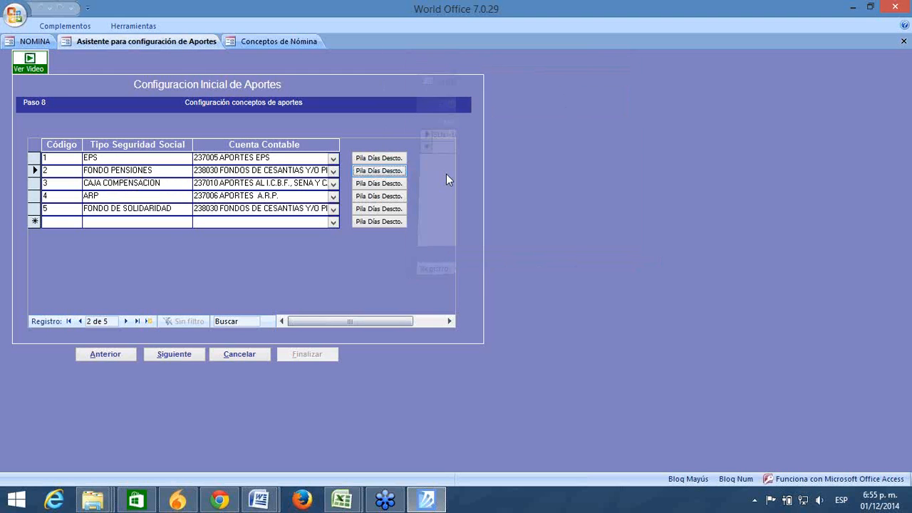
{"action": "left_click", "coordinate": [403, 183]}
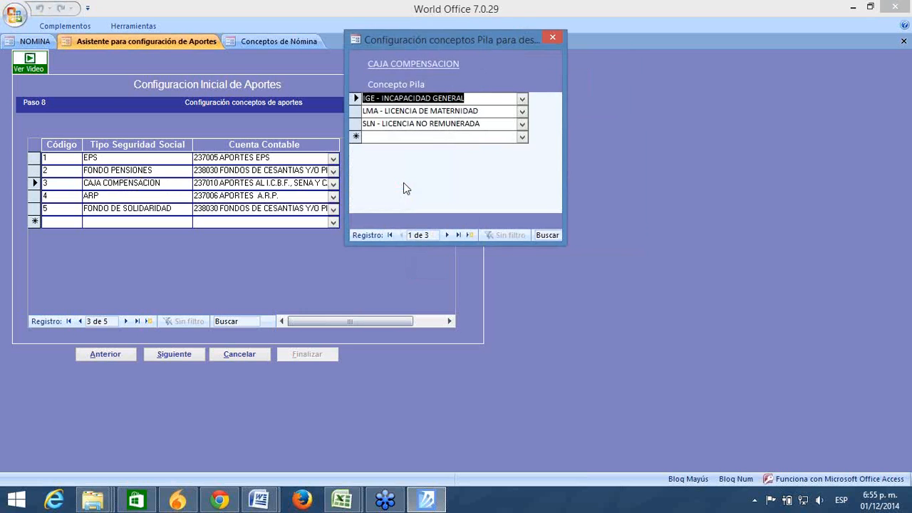
{"action": "left_click_drag", "start_coordinate": [463, 40], "coordinate": [514, 98]}
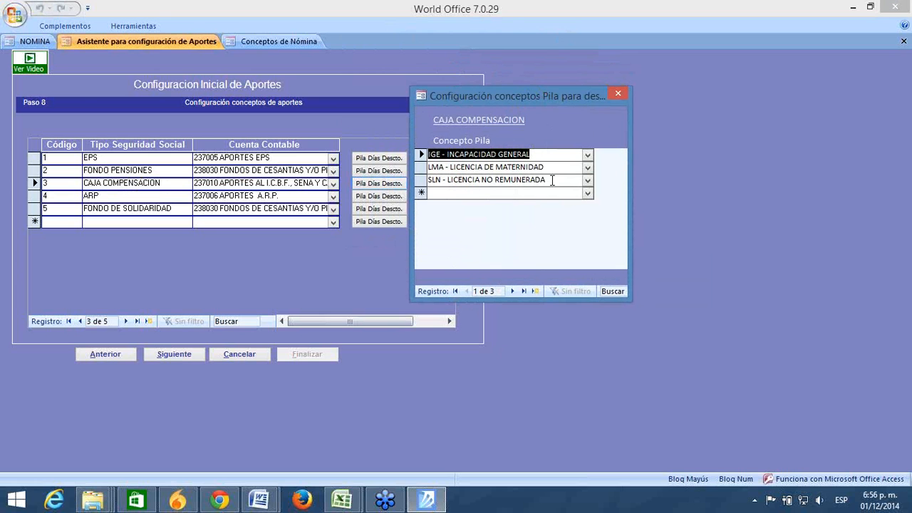
{"action": "left_click_drag", "start_coordinate": [536, 152], "coordinate": [423, 145]}
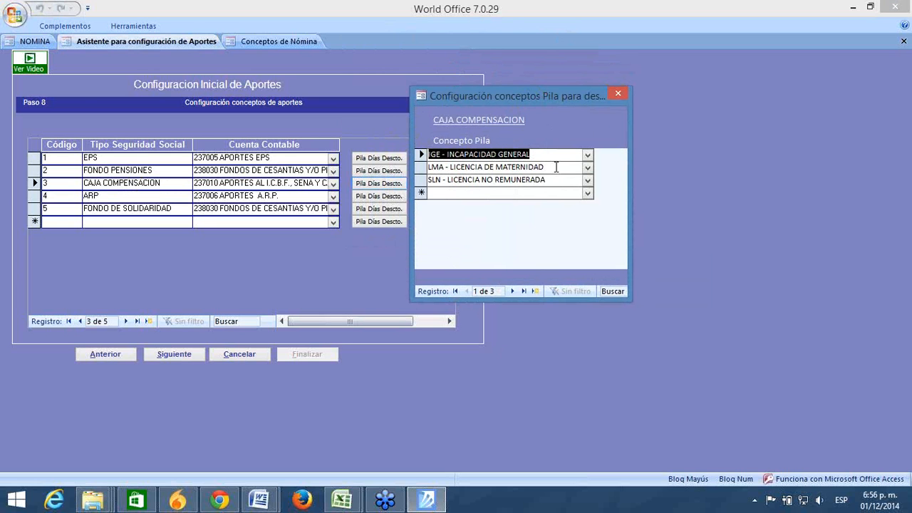
{"action": "left_click_drag", "start_coordinate": [542, 168], "coordinate": [424, 122]}
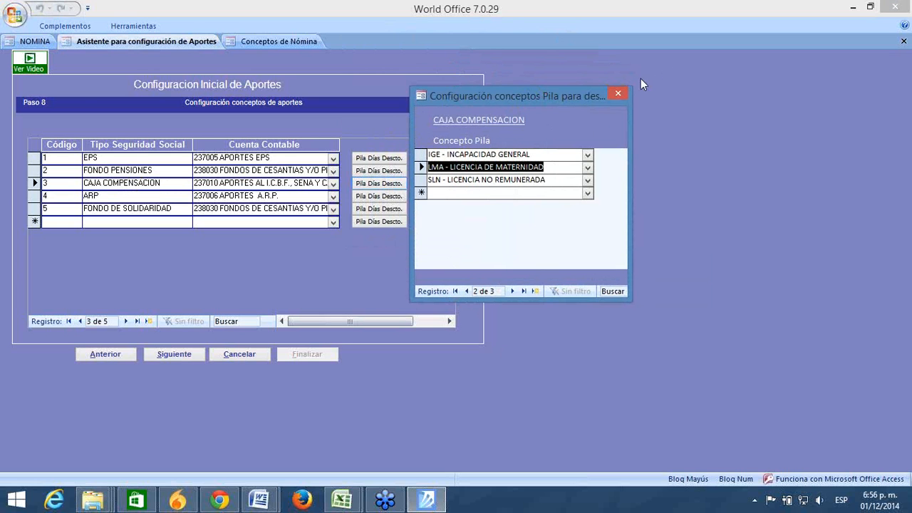
{"action": "left_click", "coordinate": [620, 93]}
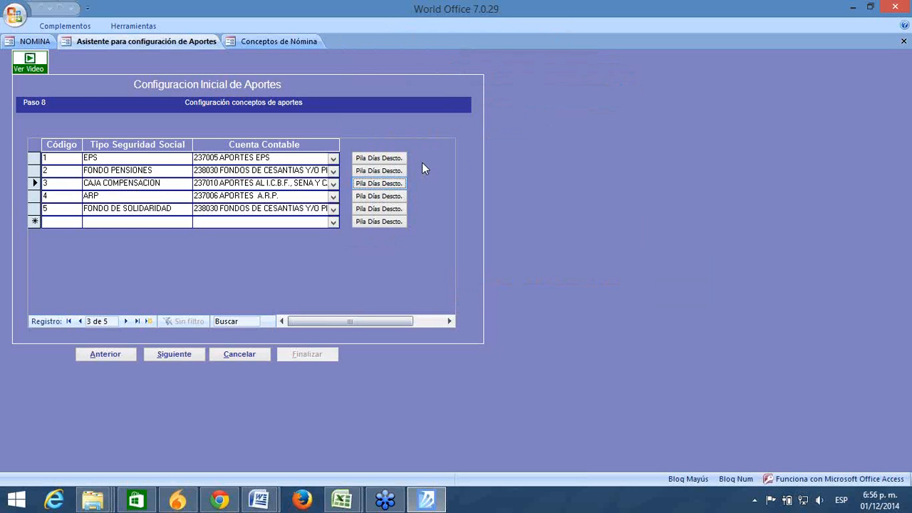
Step: Review ARP's Pila concepts, then open and close FONDO DE SOLIDARIDAD's empty concept list
{"action": "left_click", "coordinate": [383, 198]}
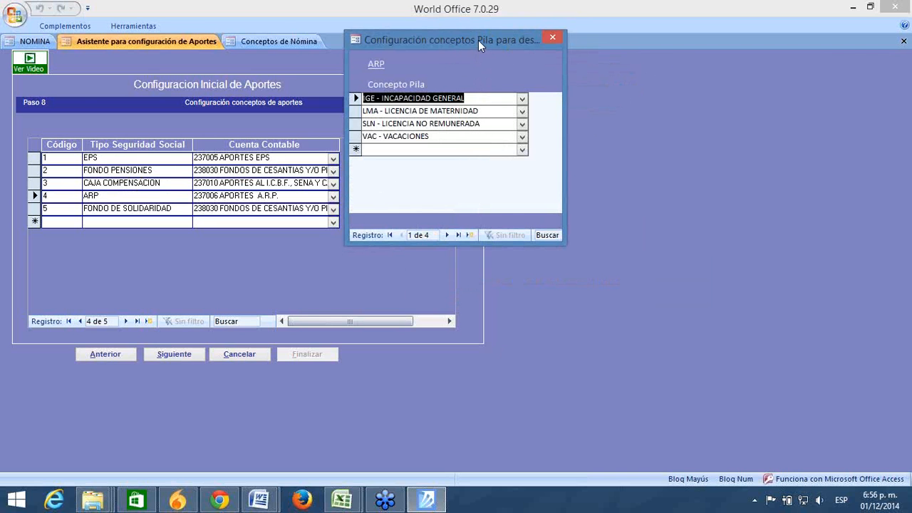
{"action": "left_click_drag", "start_coordinate": [477, 40], "coordinate": [577, 63]}
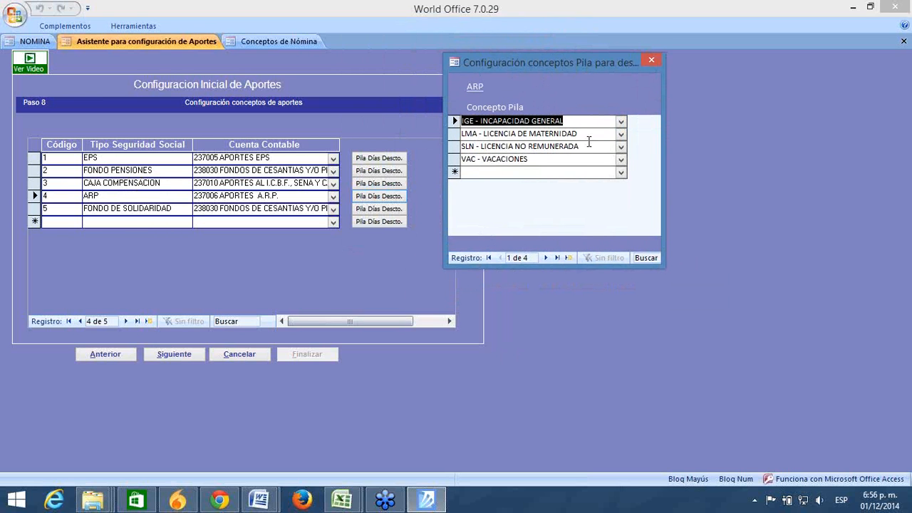
{"action": "left_click", "coordinate": [650, 62]}
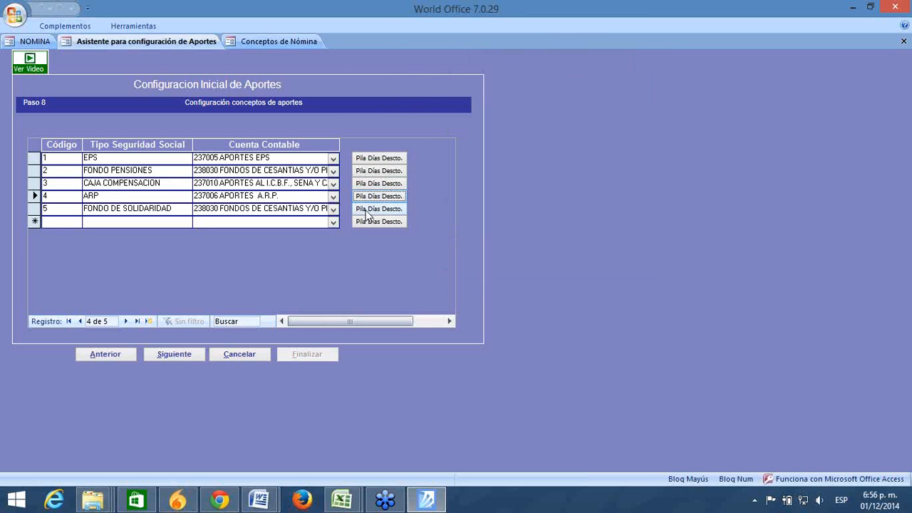
{"action": "left_click", "coordinate": [366, 210]}
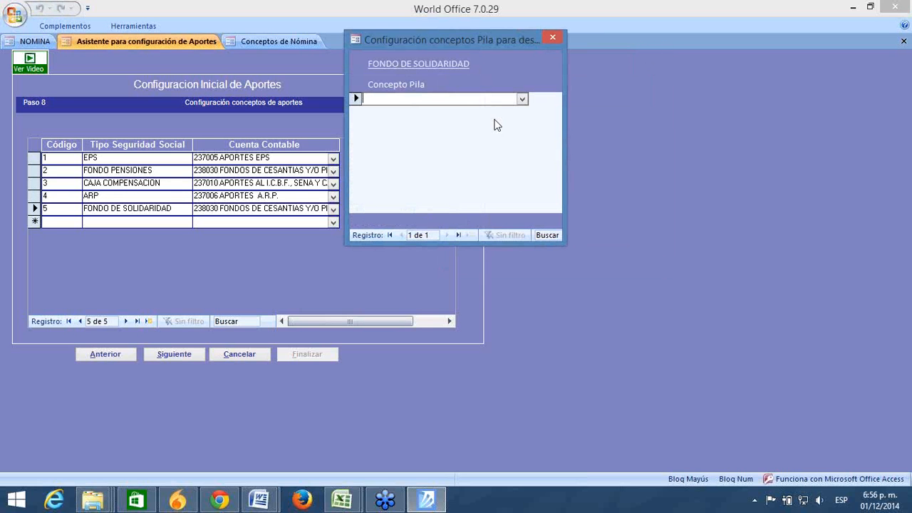
{"action": "left_click", "coordinate": [553, 37]}
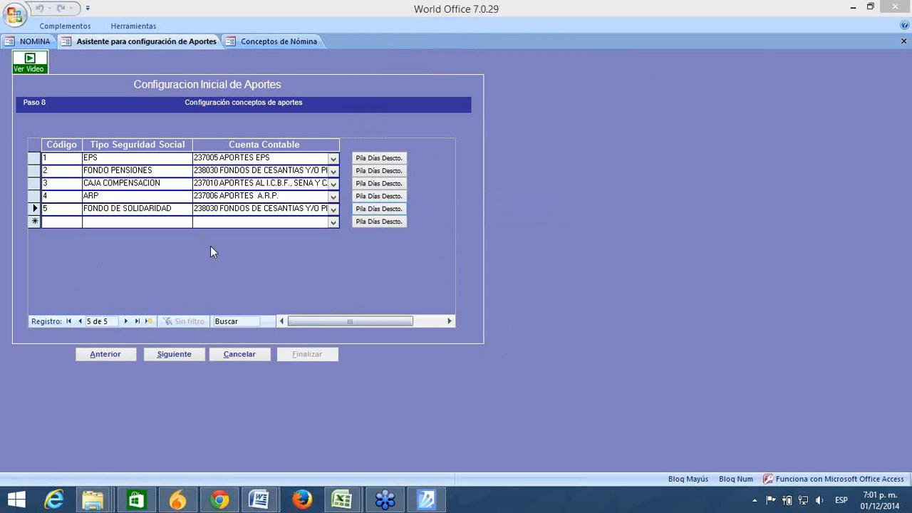
Step: Review the Pila concepts for EPS, FONDO PENSIONES and CAJA COMPENSACION, including Licencia de Maternidad
{"action": "left_click", "coordinate": [378, 158]}
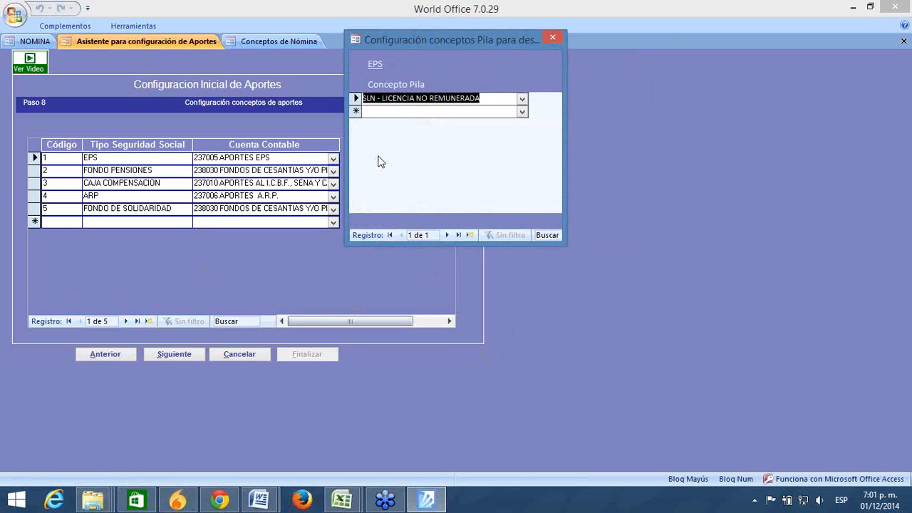
{"action": "left_click", "coordinate": [552, 38]}
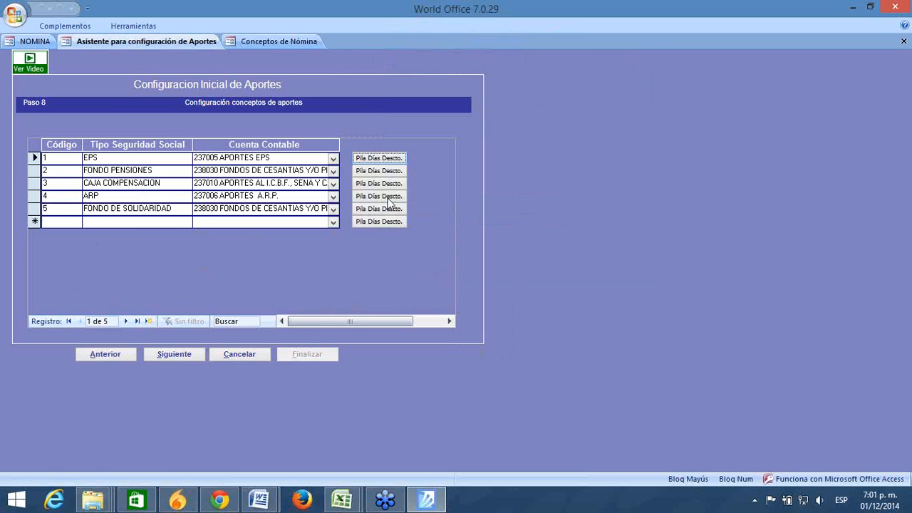
{"action": "left_click", "coordinate": [386, 170]}
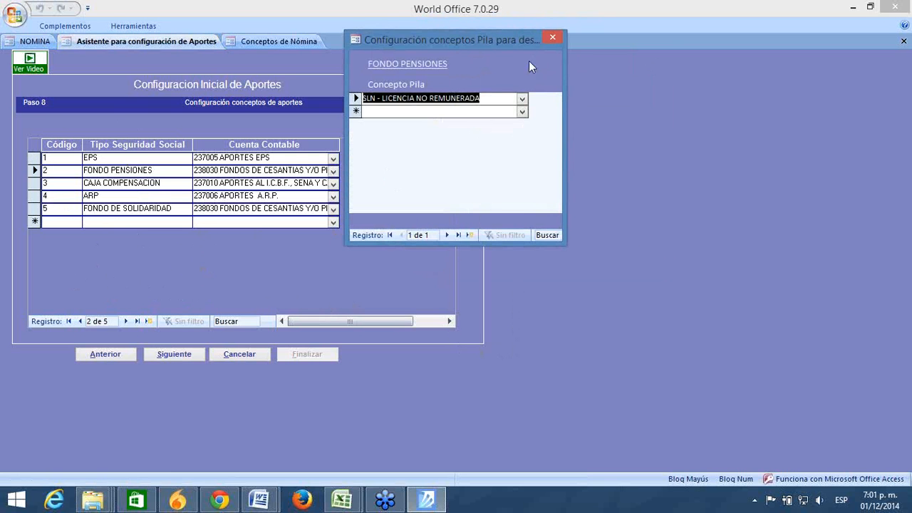
{"action": "left_click", "coordinate": [552, 38]}
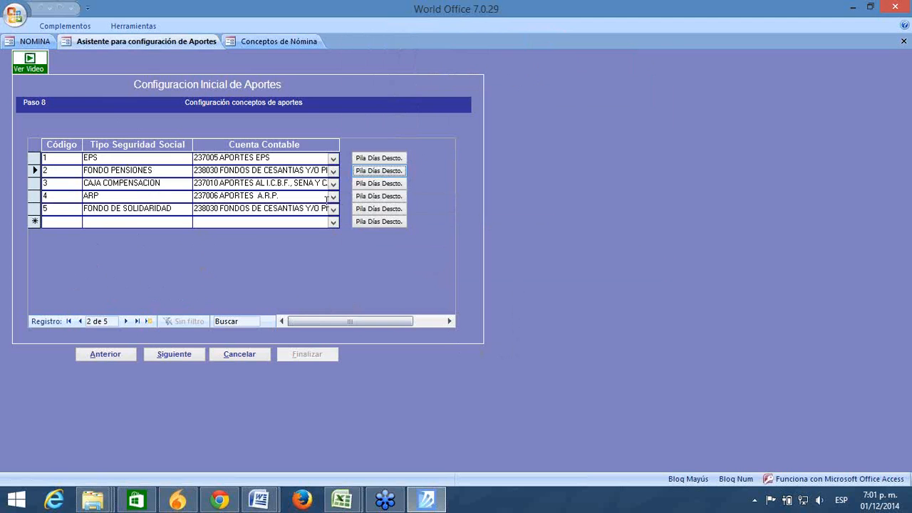
{"action": "left_click", "coordinate": [362, 183]}
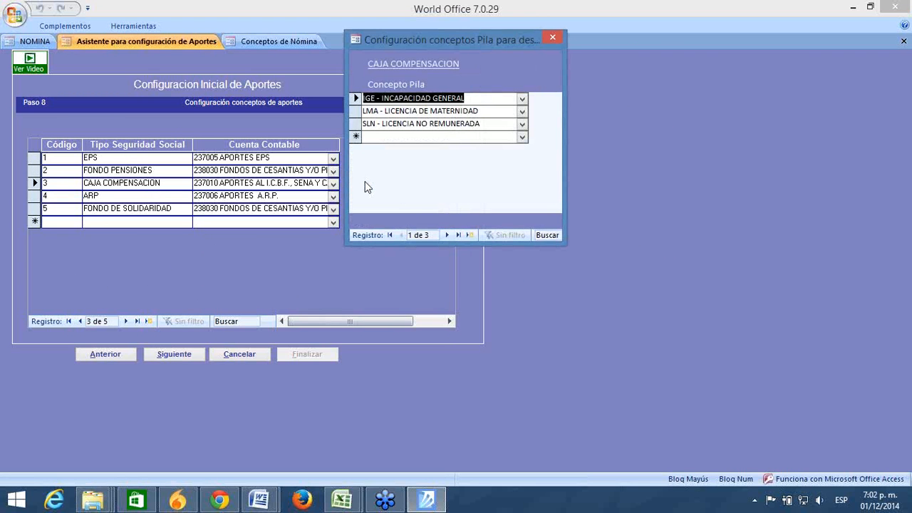
{"action": "left_click", "coordinate": [497, 112]}
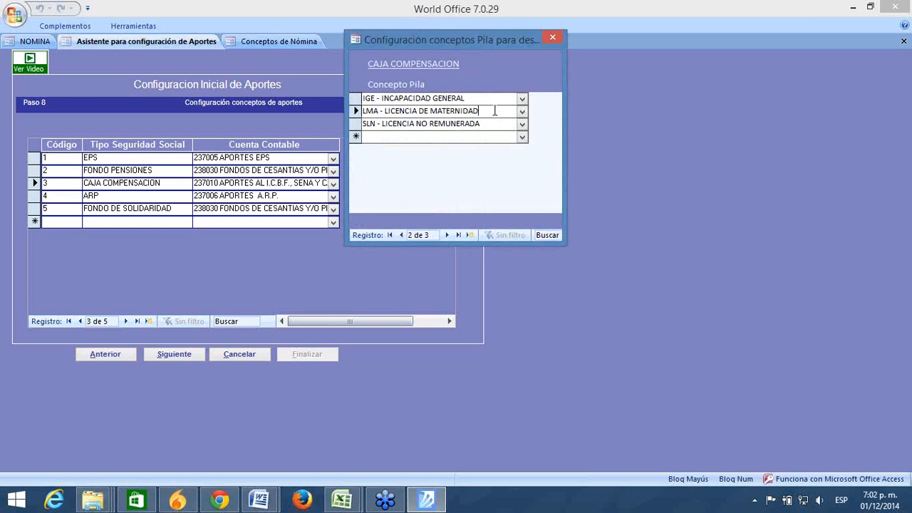
{"action": "left_click", "coordinate": [546, 41]}
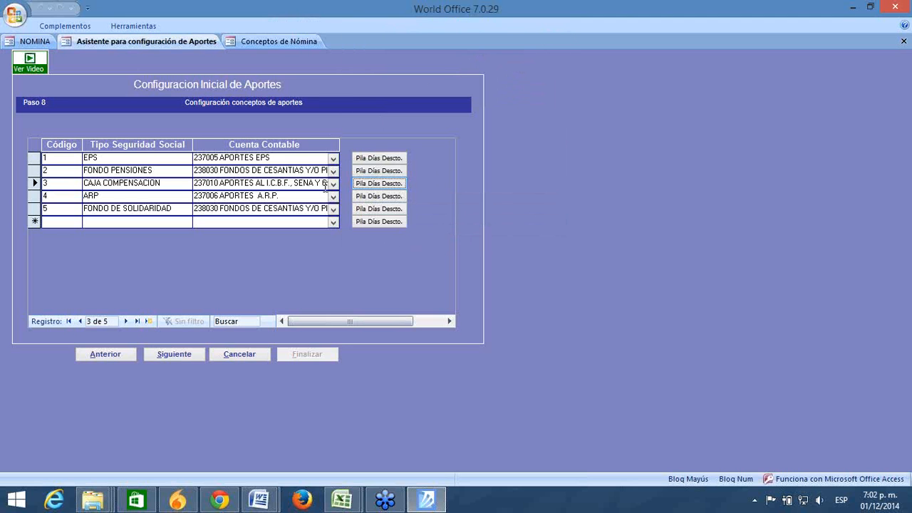
Step: Reopen EPS's Pila concepts to check SLN, then close the dialog
{"action": "left_click", "coordinate": [135, 158]}
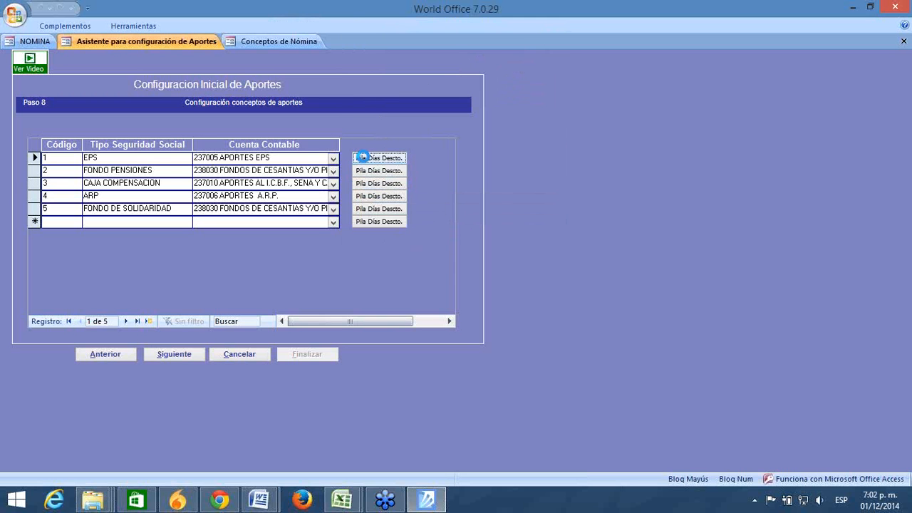
{"action": "left_click", "coordinate": [365, 161]}
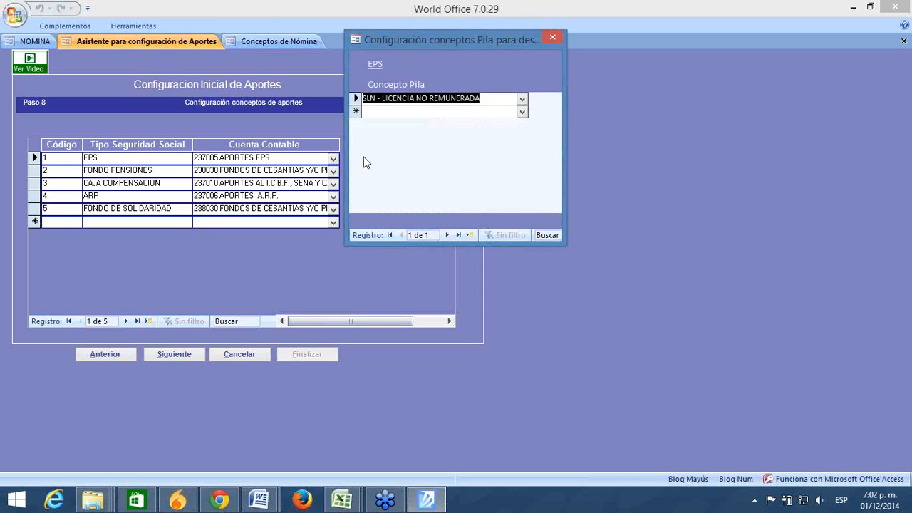
{"action": "left_click", "coordinate": [553, 37]}
{"action": "left_click", "coordinate": [158, 223]}
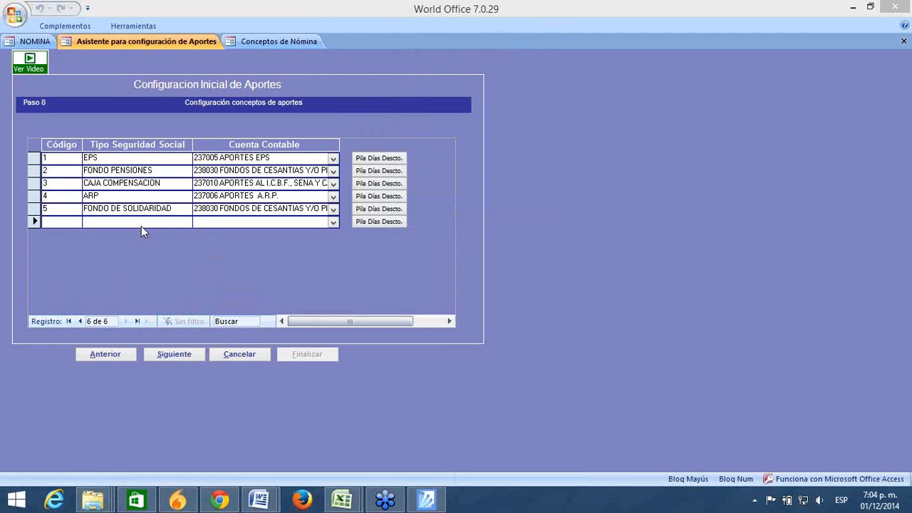
Step: In Conceptos de Nómina, keep SLN as Día No remunerado's PILA code, then return to the wizard
{"action": "left_click", "coordinate": [294, 41]}
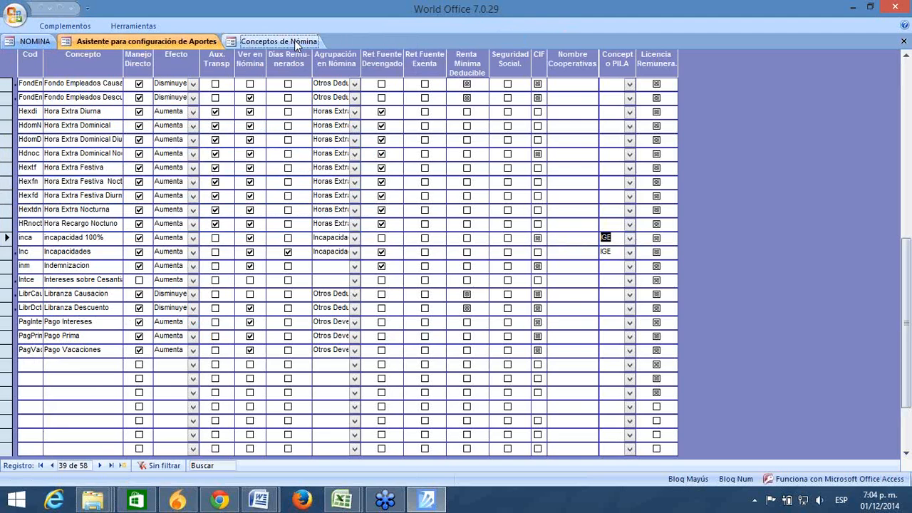
{"action": "left_click", "coordinate": [69, 83]}
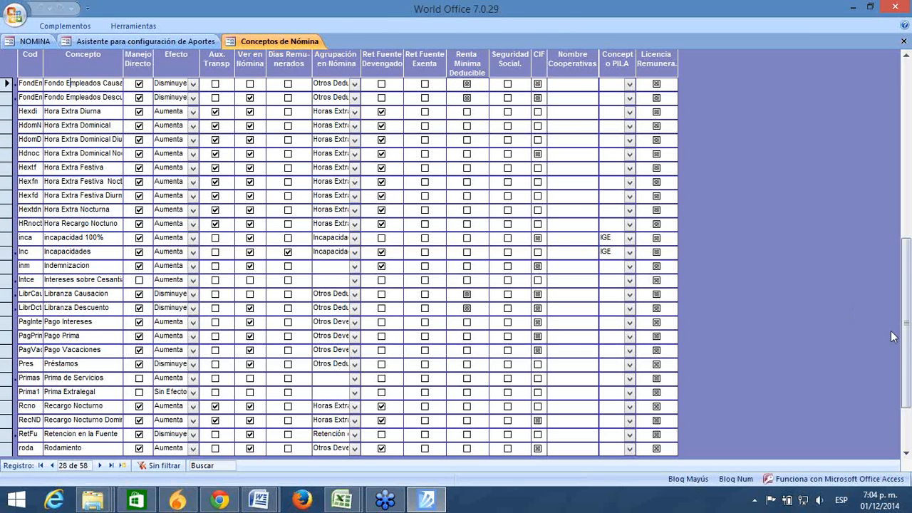
{"action": "left_click_drag", "start_coordinate": [906, 349], "coordinate": [906, 185]}
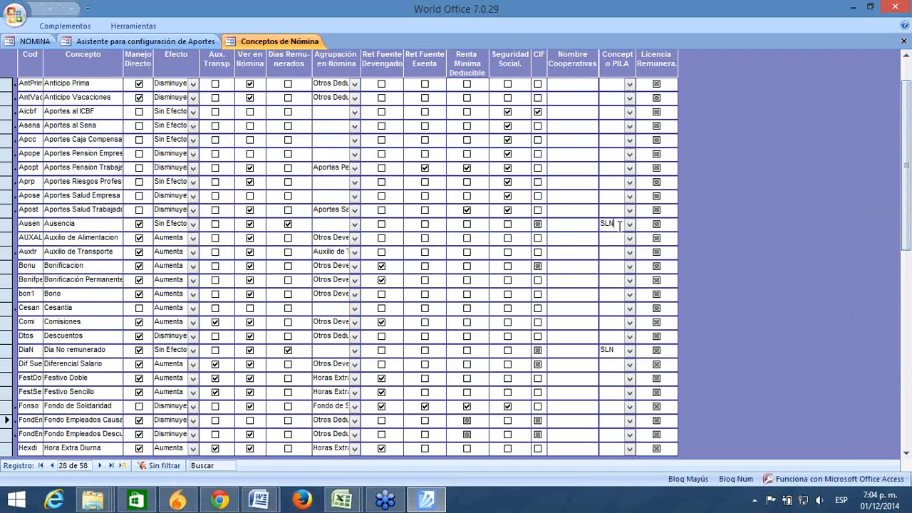
{"action": "double_click", "coordinate": [615, 225]}
{"action": "left_click", "coordinate": [630, 349]}
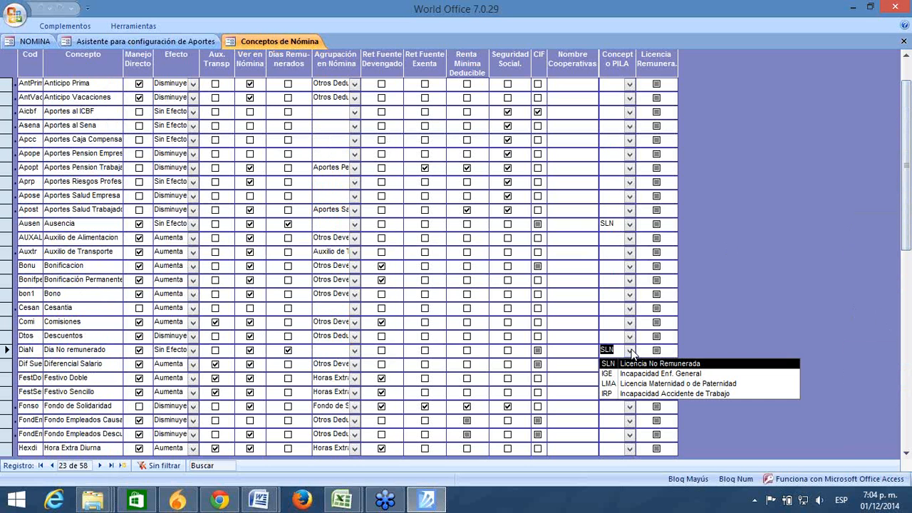
{"action": "left_click", "coordinate": [631, 352]}
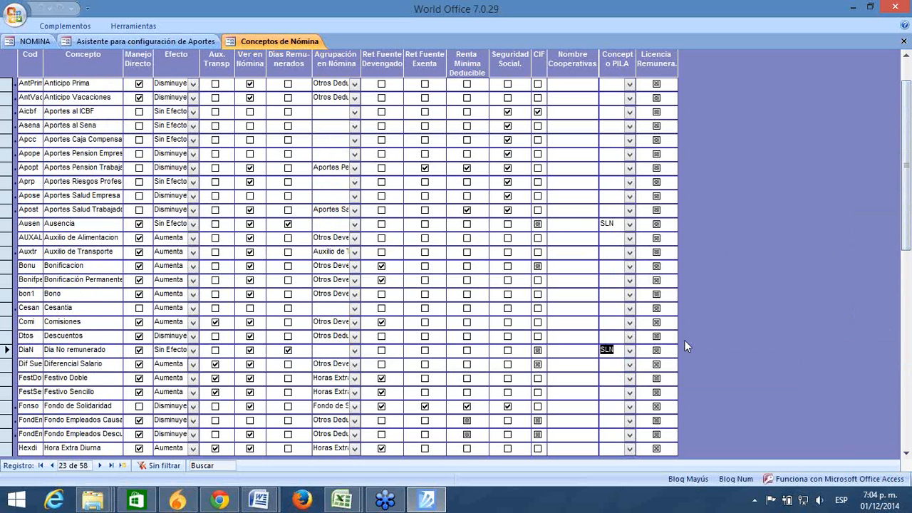
{"action": "left_click_drag", "start_coordinate": [907, 253], "coordinate": [910, 274]}
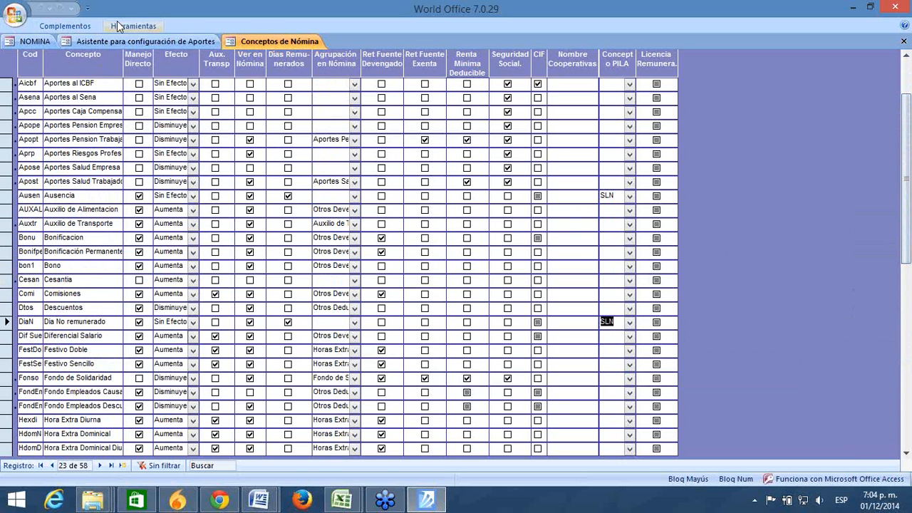
{"action": "left_click", "coordinate": [121, 42]}
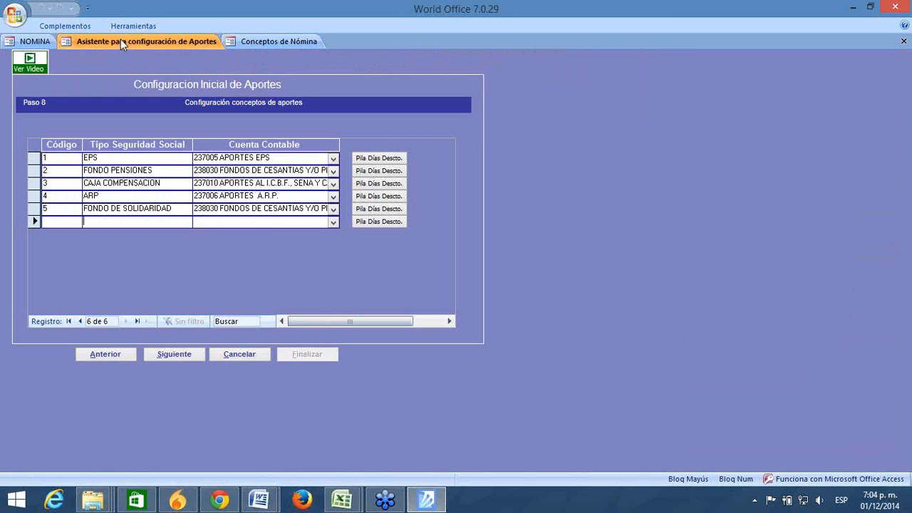
{"action": "left_click", "coordinate": [383, 158]}
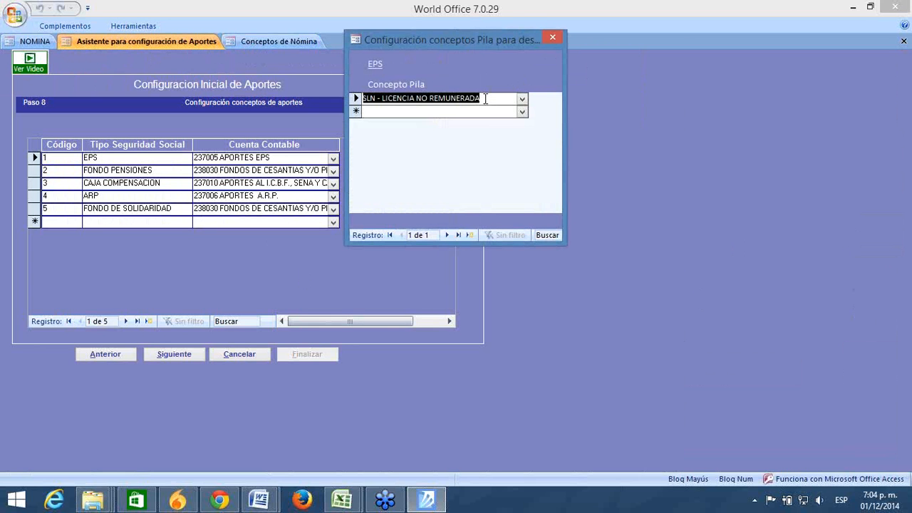
{"action": "left_click_drag", "start_coordinate": [485, 98], "coordinate": [268, 87]}
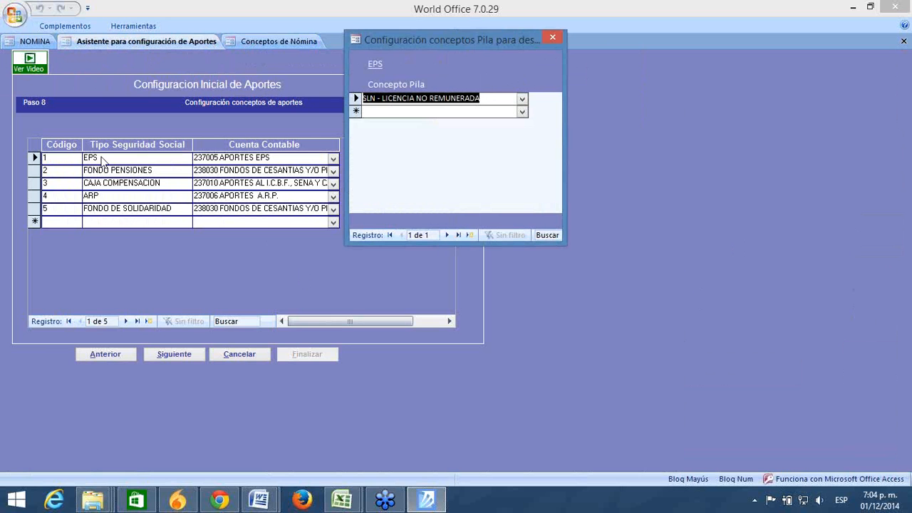
{"action": "left_click", "coordinate": [552, 36]}
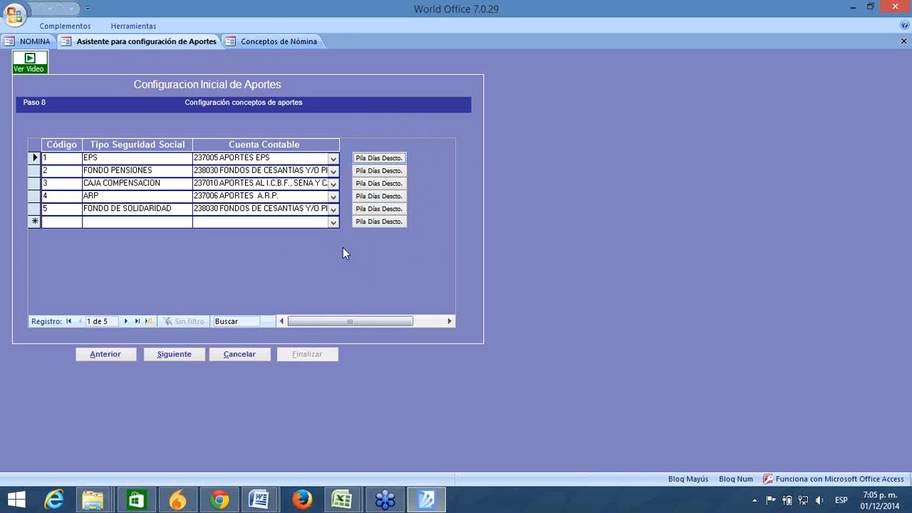
Step: Confirm EPS's Pila concept stays SLN - Licencia No Remunerada, then advance to Paso 10
{"action": "left_click", "coordinate": [899, 63]}
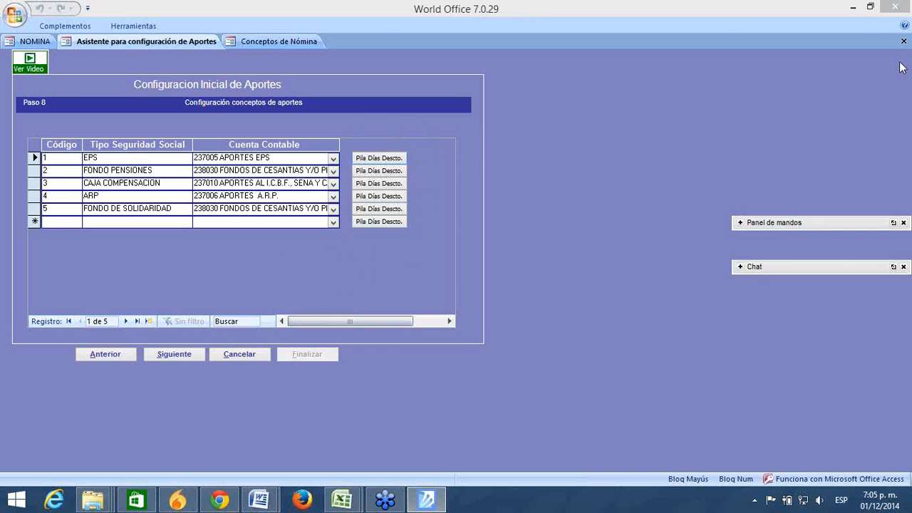
{"action": "left_click", "coordinate": [810, 43]}
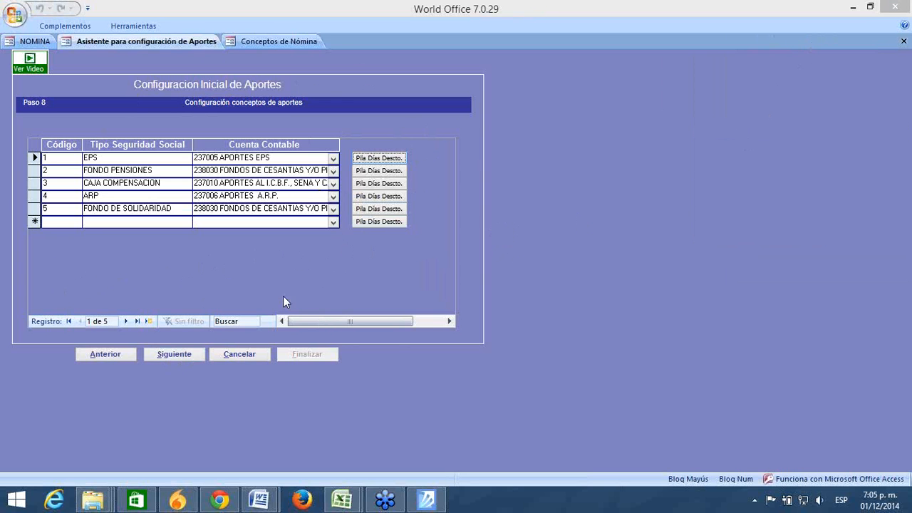
{"action": "left_click", "coordinate": [103, 159]}
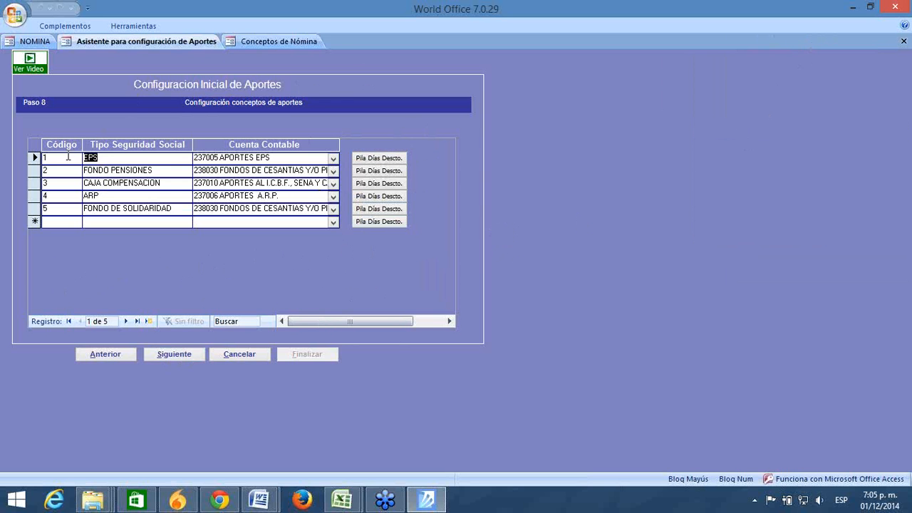
{"action": "left_click", "coordinate": [155, 172]}
{"action": "left_click", "coordinate": [363, 158]}
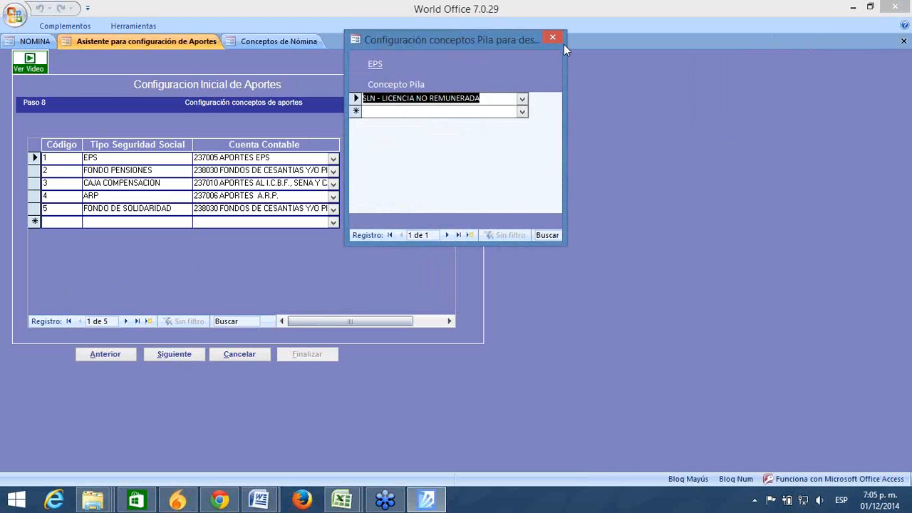
{"action": "left_click", "coordinate": [523, 98]}
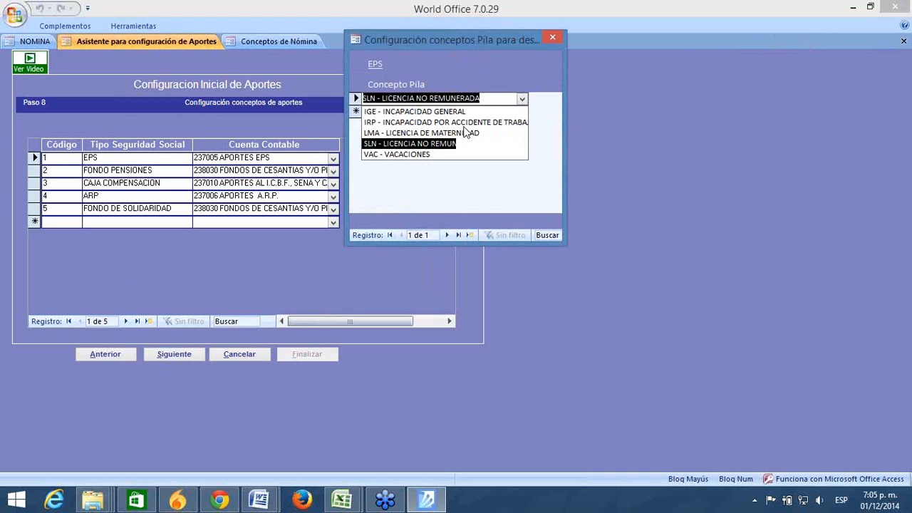
{"action": "left_click", "coordinate": [439, 183]}
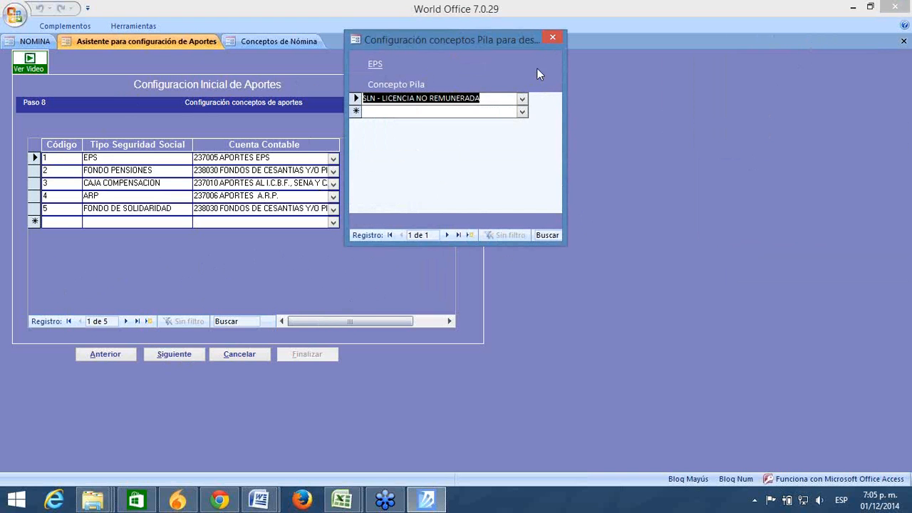
{"action": "left_click", "coordinate": [551, 38]}
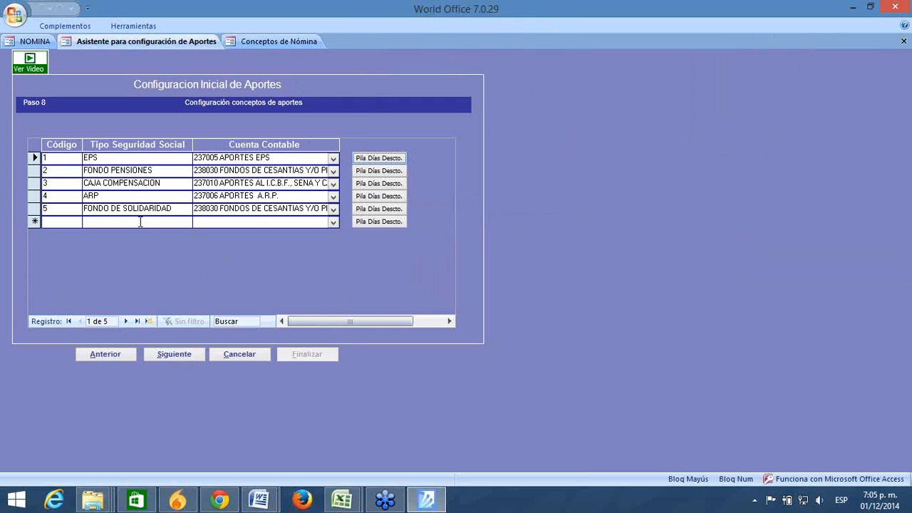
{"action": "left_click", "coordinate": [176, 352]}
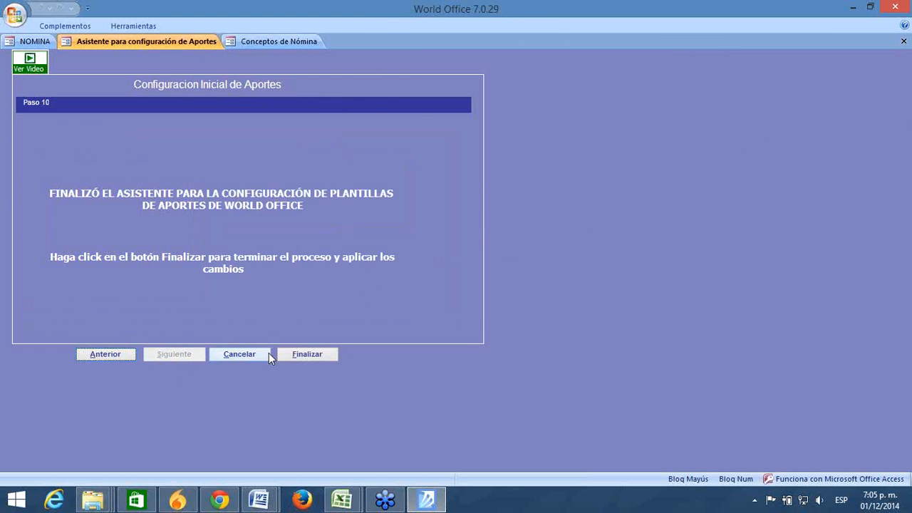
Step: Finalize the aportes wizard, close Conceptos de Nómina, and return to Tablas Auxiliares
{"action": "left_click", "coordinate": [286, 353]}
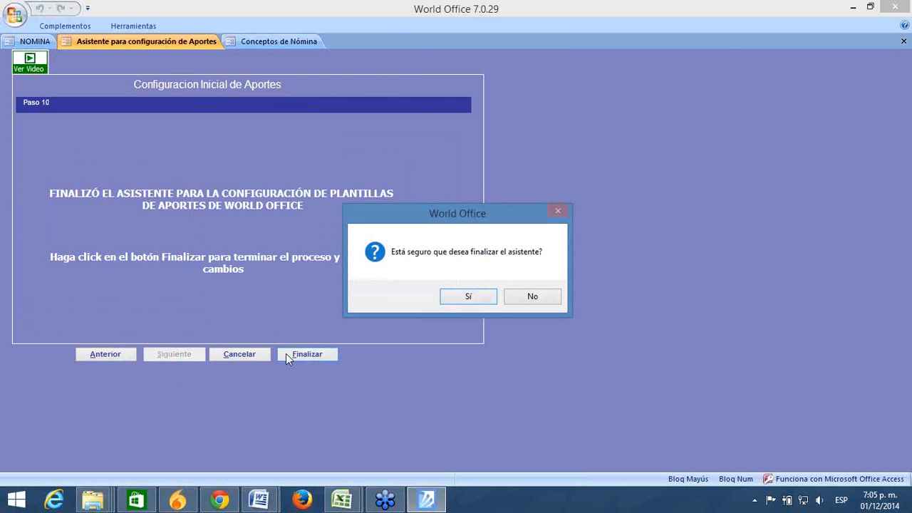
{"action": "left_click", "coordinate": [474, 297]}
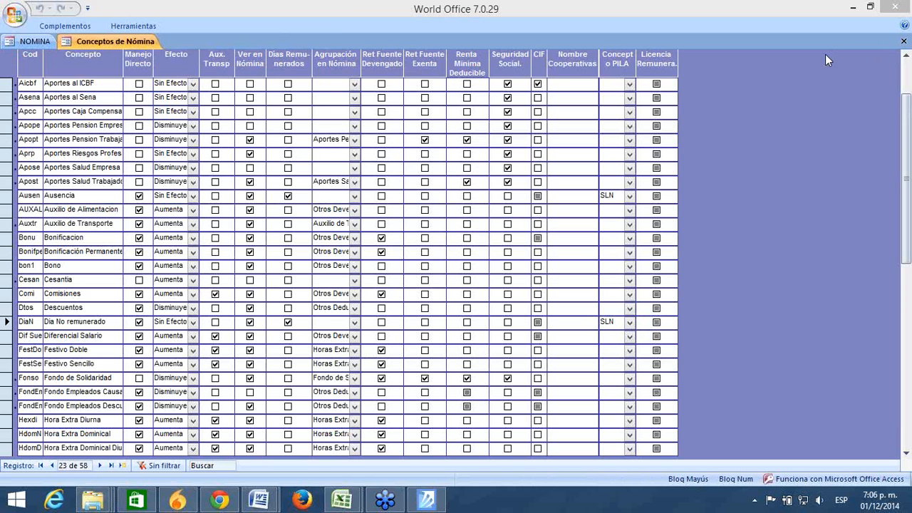
{"action": "left_click", "coordinate": [903, 41]}
{"action": "left_click", "coordinate": [356, 375]}
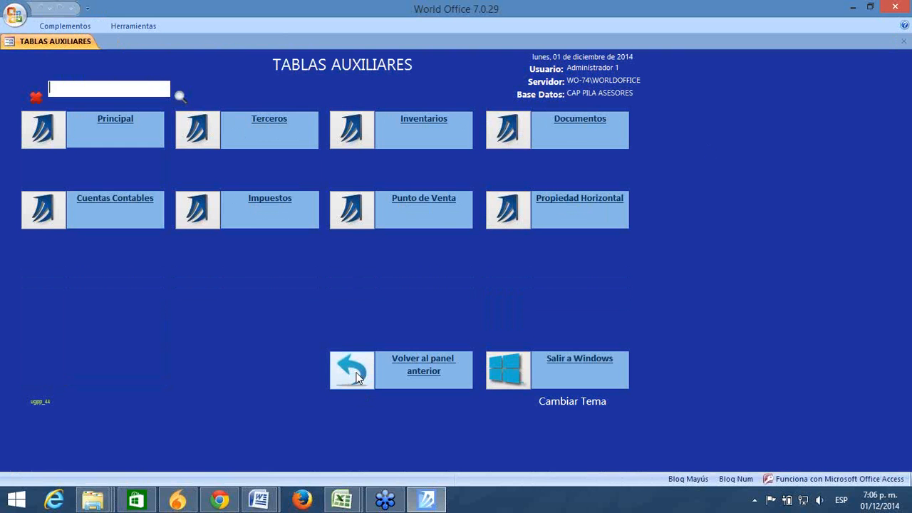
Step: Go back to the main panel and open Informes, then the Nómina reports
{"action": "left_click", "coordinate": [355, 372]}
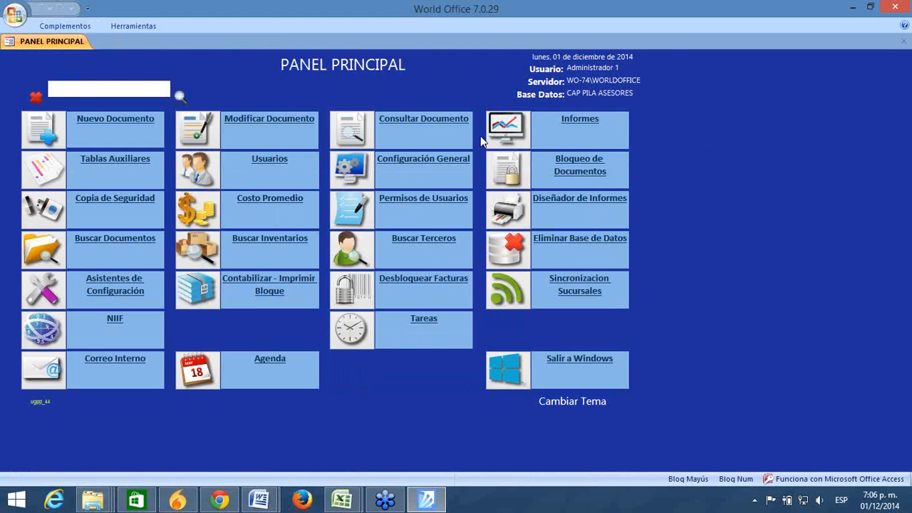
{"action": "left_click", "coordinate": [508, 128]}
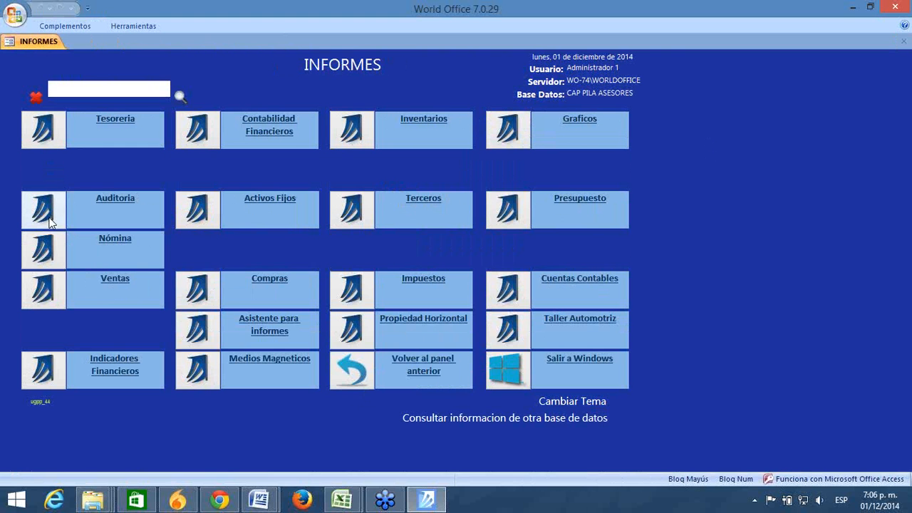
{"action": "left_click", "coordinate": [37, 253]}
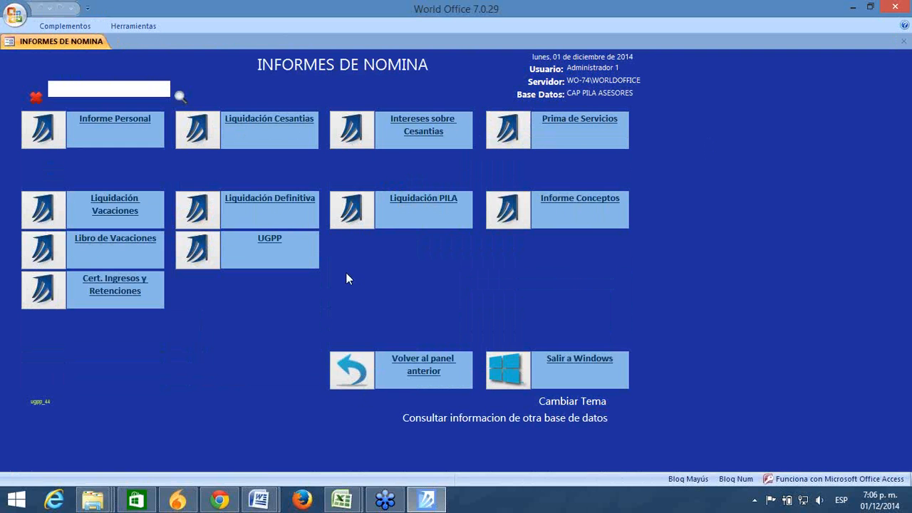
Step: Re-enter Informes > Nómina and open Liquidación PILA, loading the September 2013 type-E planilla
{"action": "left_click", "coordinate": [365, 381]}
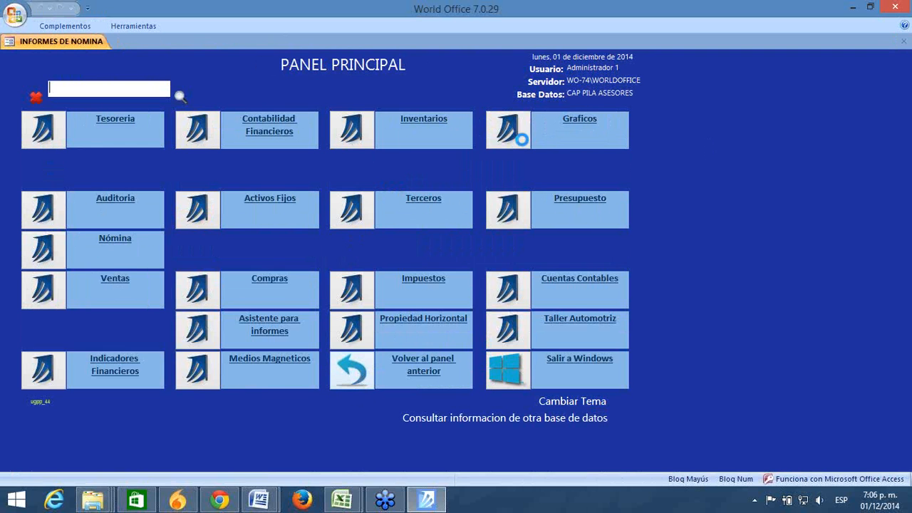
{"action": "left_click", "coordinate": [506, 136]}
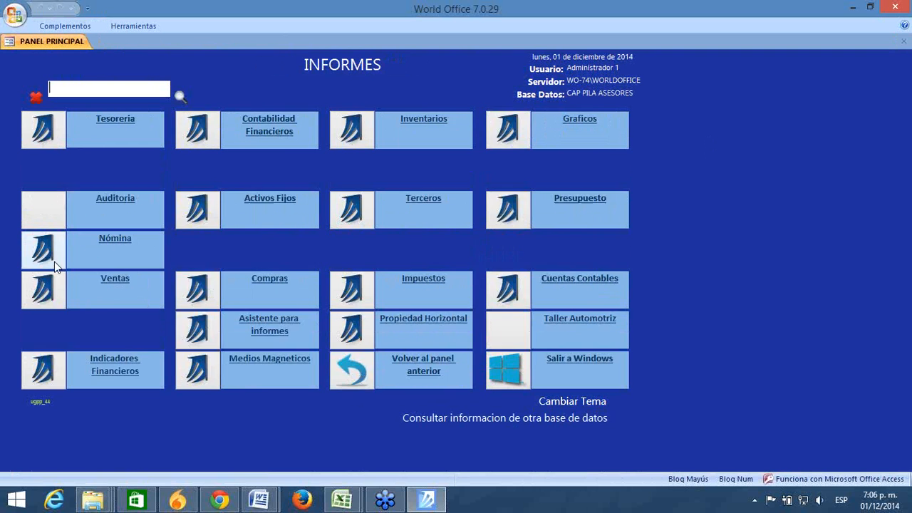
{"action": "left_click", "coordinate": [44, 251]}
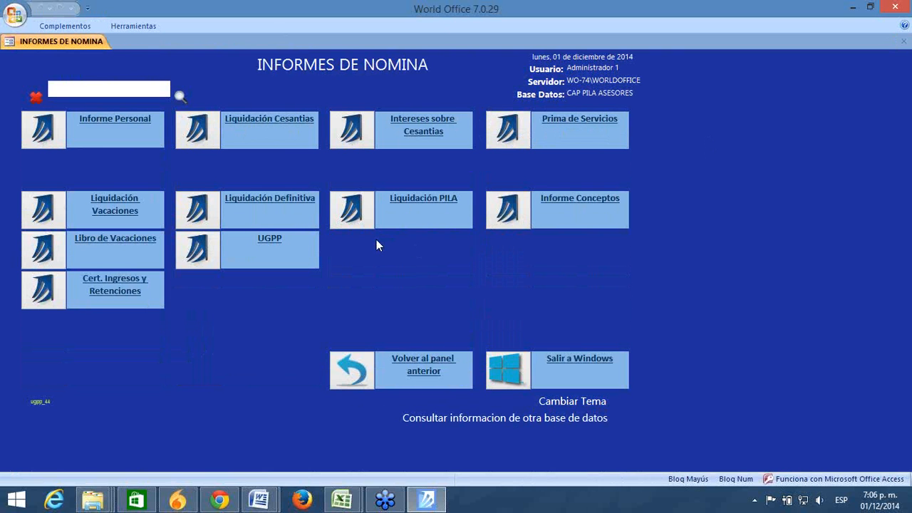
{"action": "left_click", "coordinate": [344, 214]}
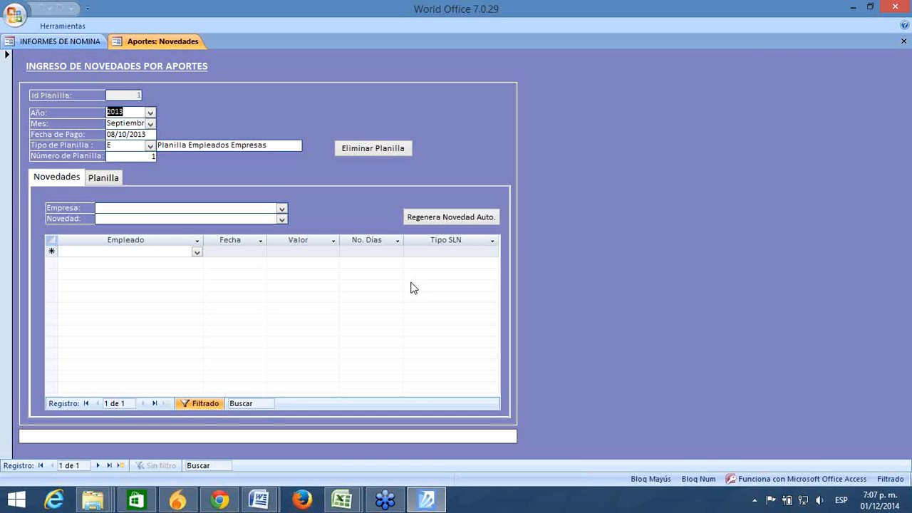
Step: Refocus World Office and add a new blank planilla record, 2 of 2
{"action": "left_click", "coordinate": [761, 53]}
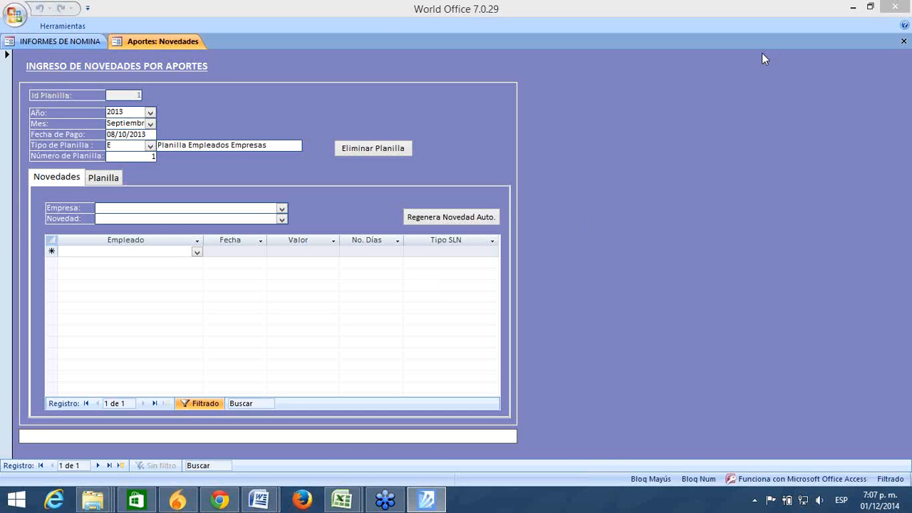
{"action": "left_click", "coordinate": [738, 139]}
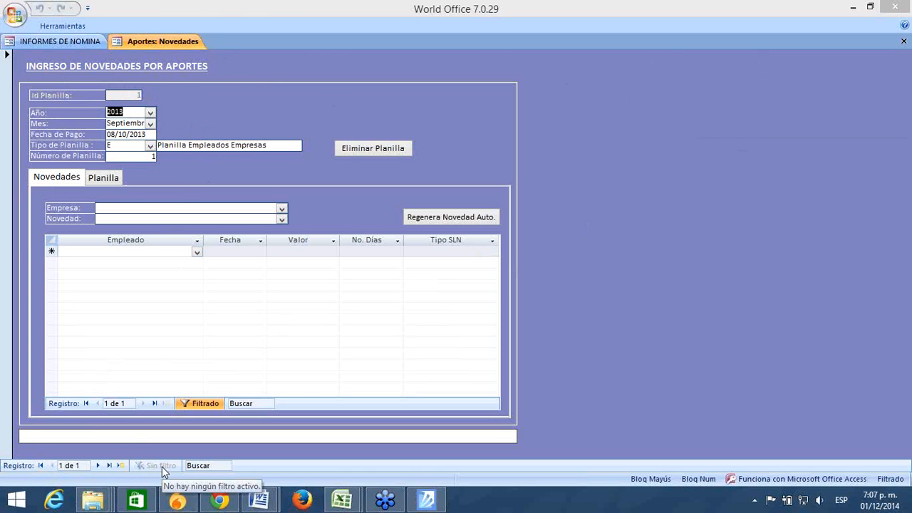
{"action": "left_click", "coordinate": [118, 465]}
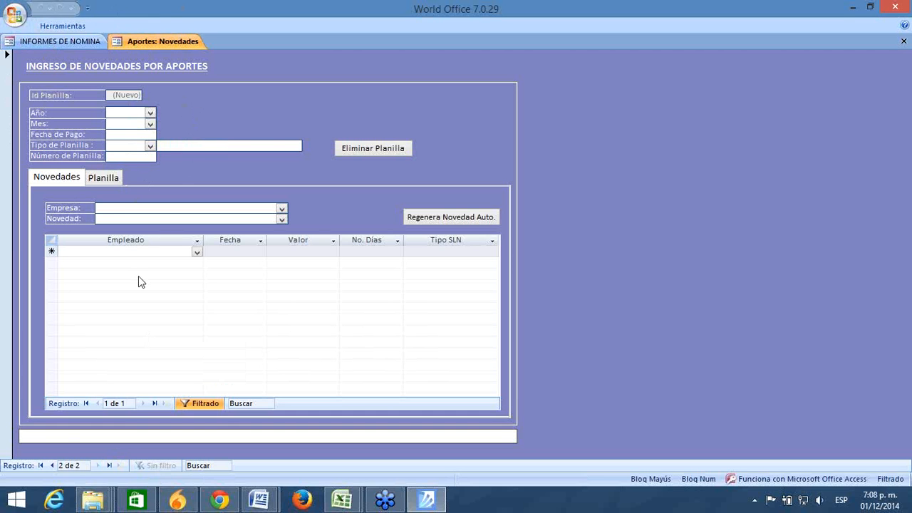
Step: Return to the September 2013 type-E planilla record and drop down the Tipo de Planilla list
{"action": "left_click", "coordinate": [51, 466]}
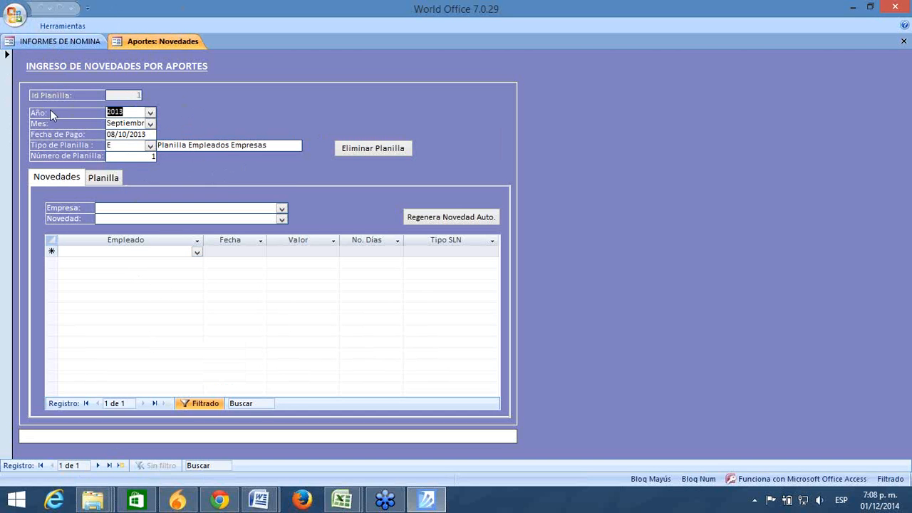
{"action": "left_click_drag", "start_coordinate": [137, 125], "coordinate": [30, 127]}
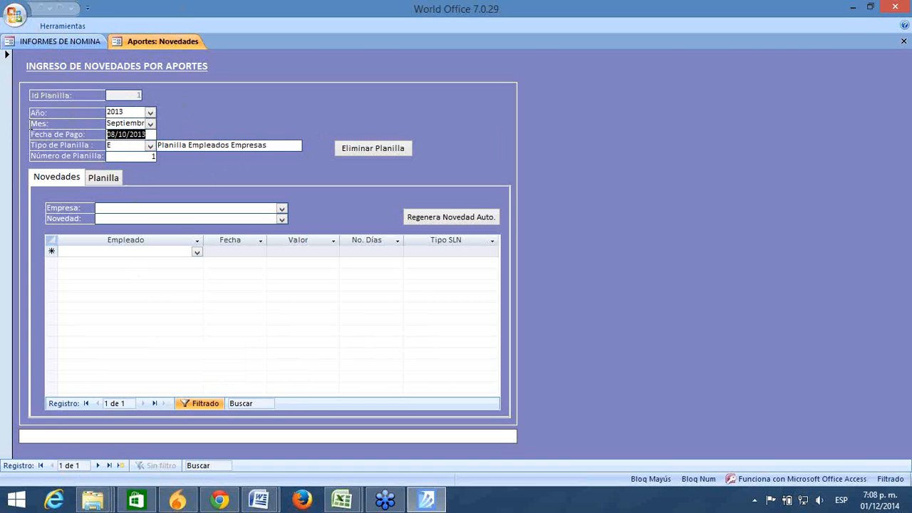
{"action": "left_click", "coordinate": [150, 146]}
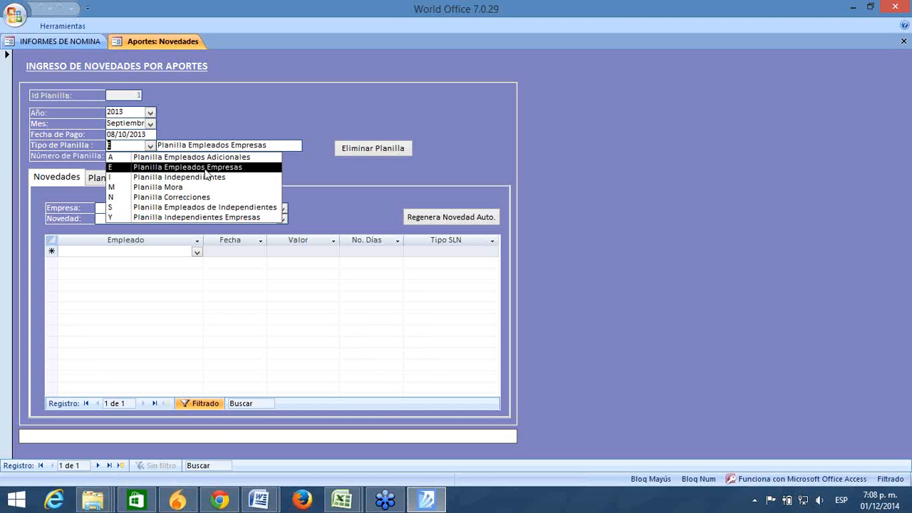
Step: Keep Tipo de Planilla E after the duplicate warning, then check planilla number 1 and payment date
{"action": "left_click", "coordinate": [155, 168]}
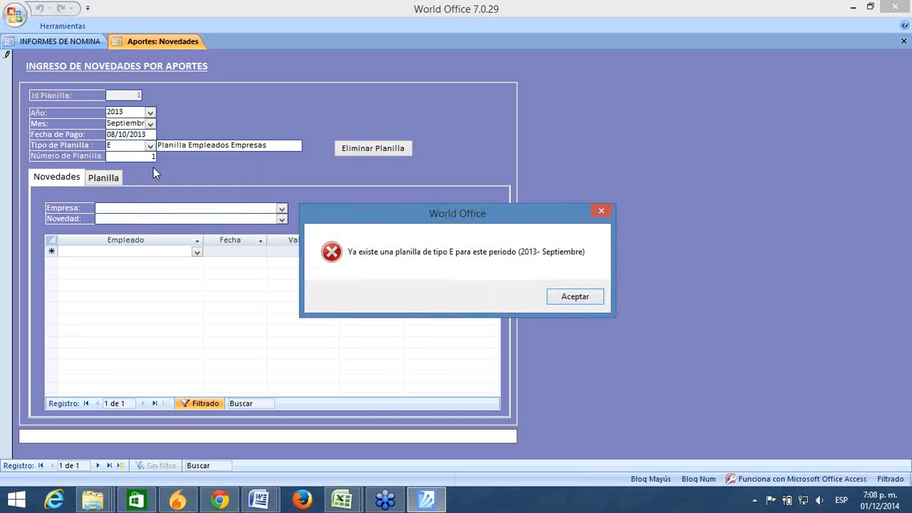
{"action": "left_click", "coordinate": [570, 297]}
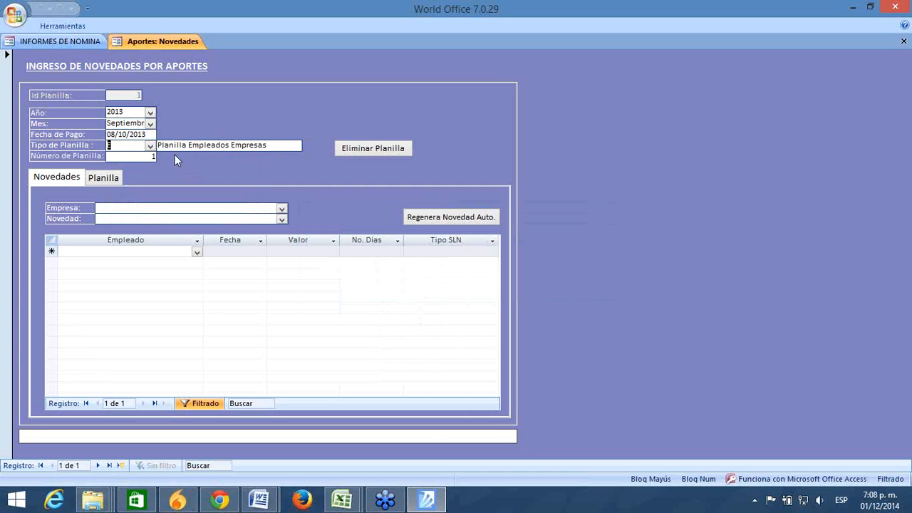
{"action": "left_click", "coordinate": [149, 155]}
{"action": "left_click_drag", "start_coordinate": [140, 157], "coordinate": [180, 166]}
{"action": "left_click", "coordinate": [657, 101]}
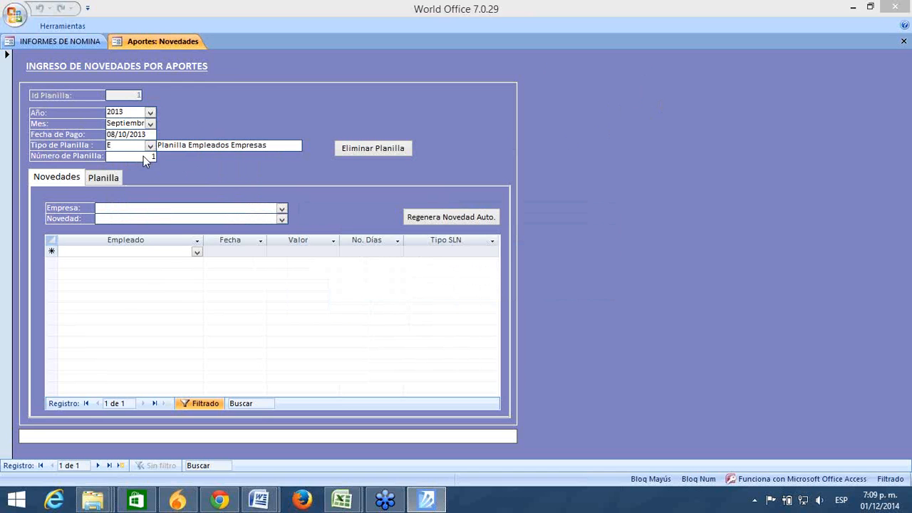
{"action": "left_click_drag", "start_coordinate": [145, 156], "coordinate": [167, 158]}
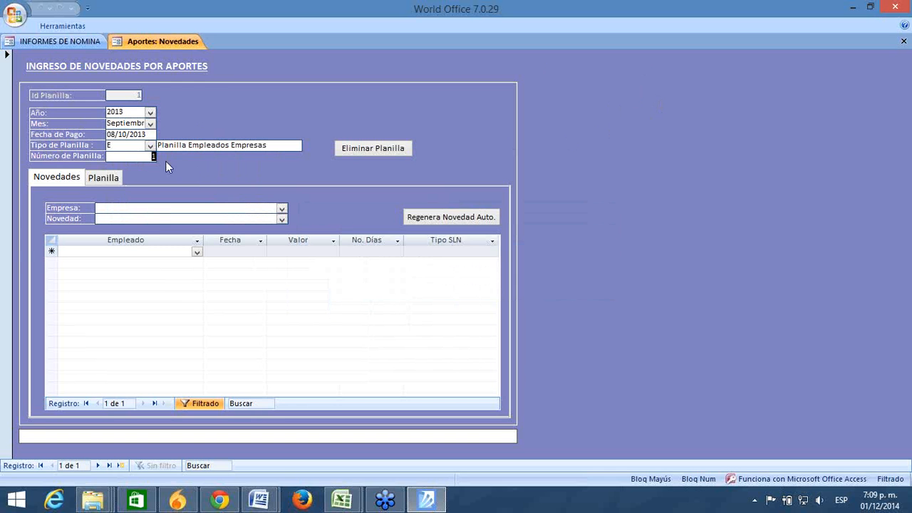
{"action": "left_click", "coordinate": [662, 255]}
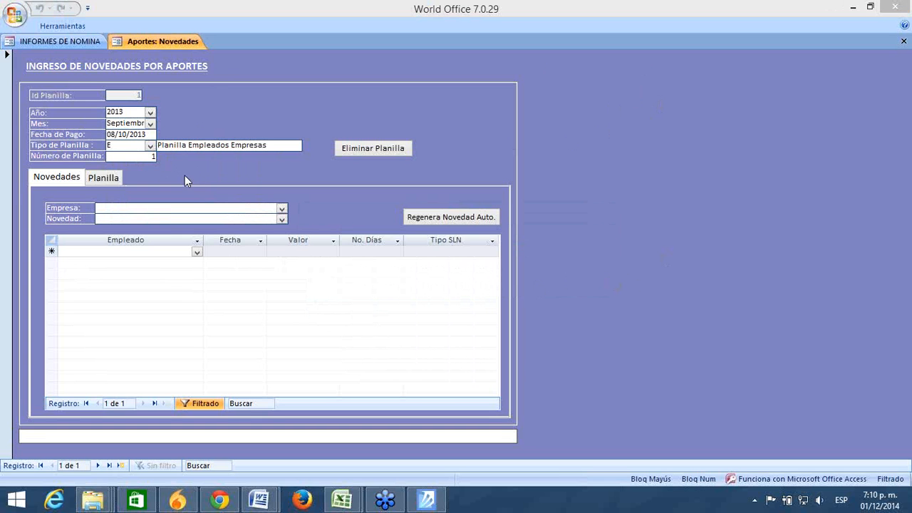
{"action": "left_click_drag", "start_coordinate": [151, 134], "coordinate": [67, 135]}
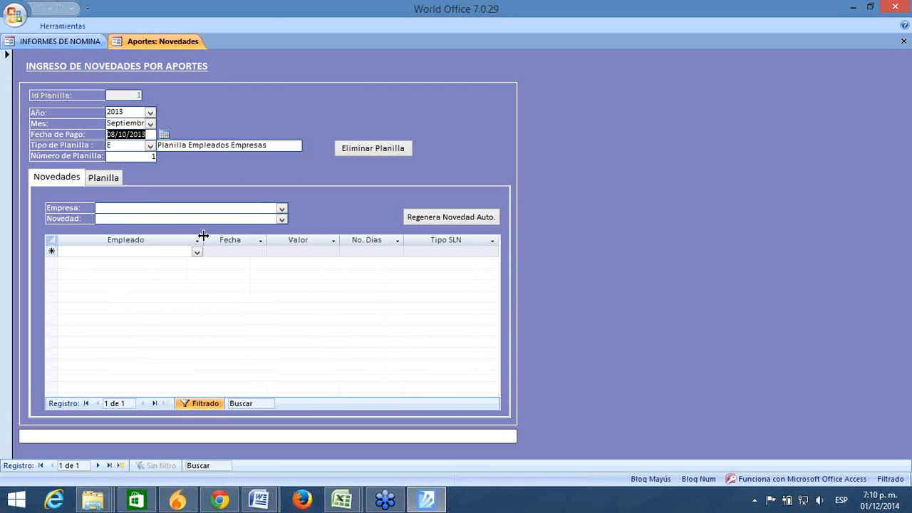
Step: Set Empresa to WORLD OFFICE PRUEBAS
{"action": "left_click", "coordinate": [197, 207]}
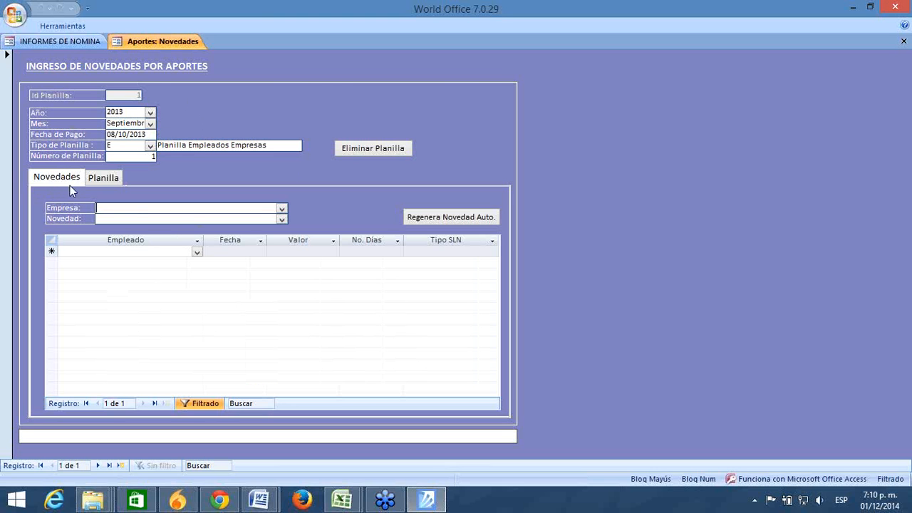
{"action": "left_click", "coordinate": [282, 208]}
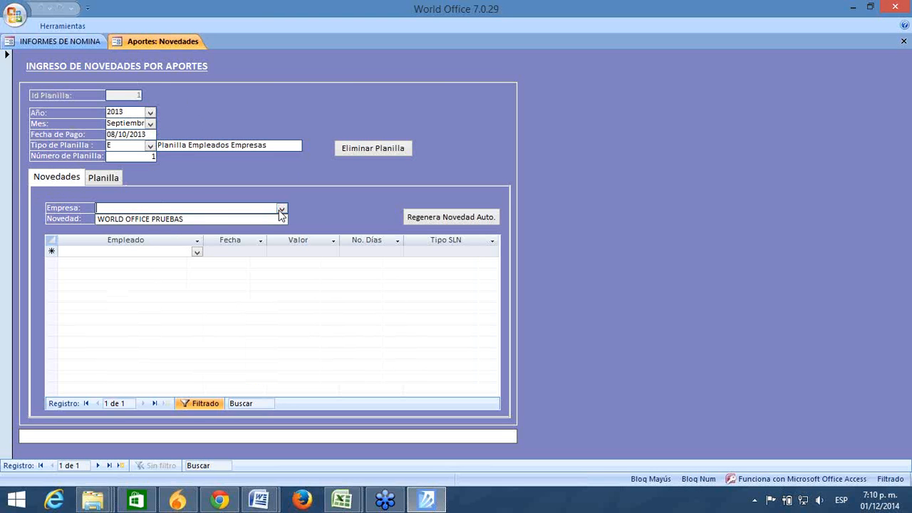
{"action": "left_click", "coordinate": [271, 217]}
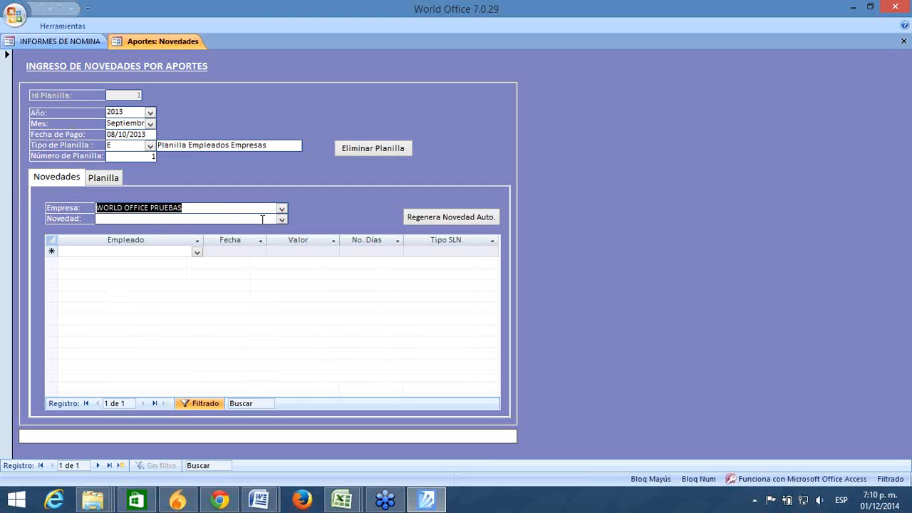
Step: Choose COTIZACION VOLUNTARIA as the Novedad type
{"action": "left_click", "coordinate": [271, 220]}
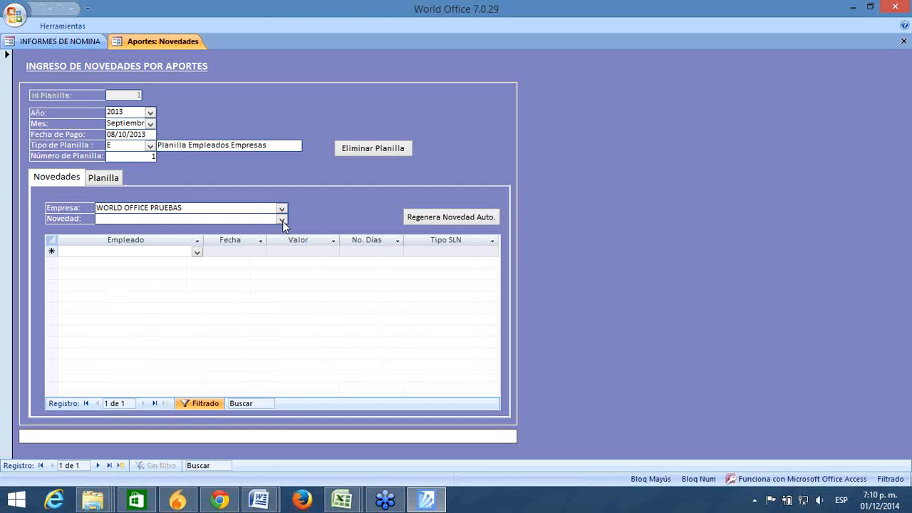
{"action": "left_click", "coordinate": [282, 219]}
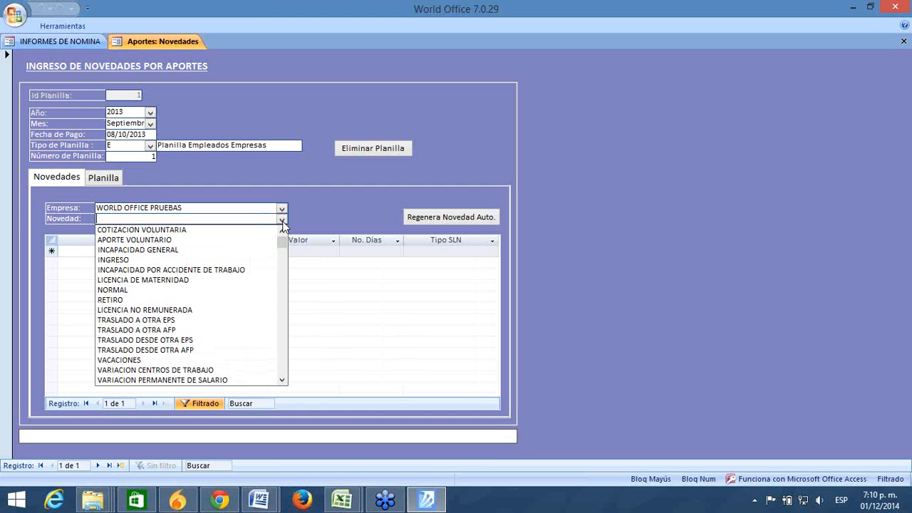
{"action": "left_click", "coordinate": [283, 370]}
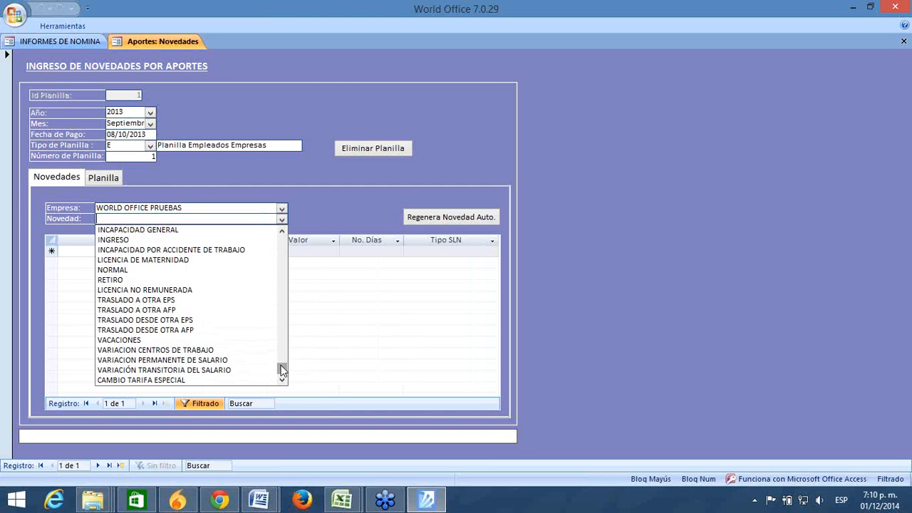
{"action": "left_click_drag", "start_coordinate": [283, 369], "coordinate": [282, 229]}
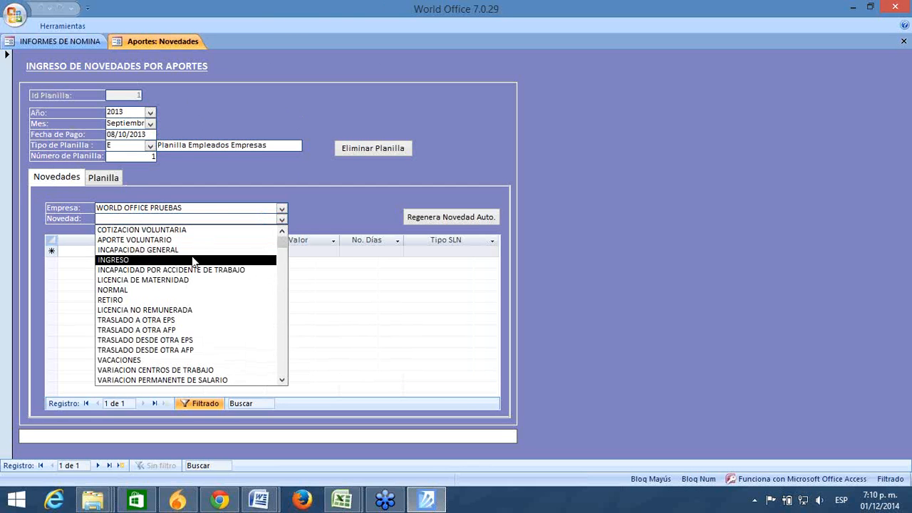
{"action": "left_click", "coordinate": [165, 232]}
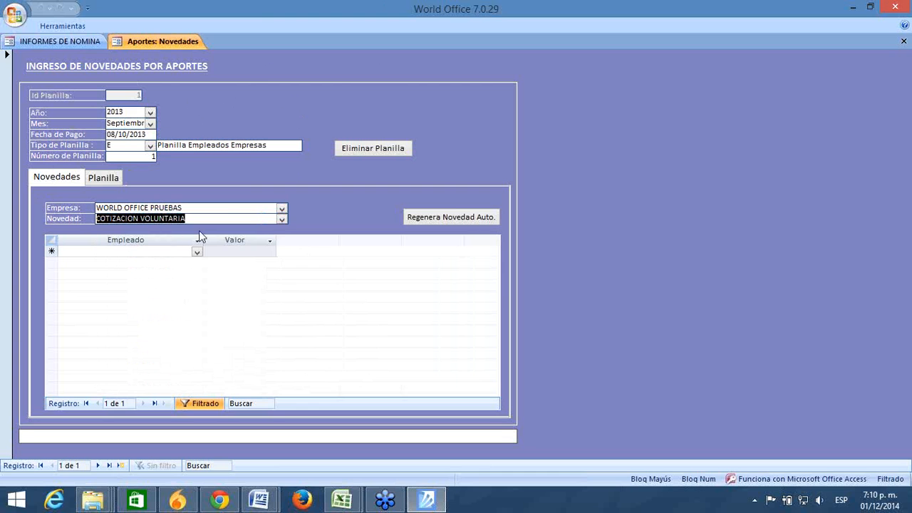
{"action": "left_click", "coordinate": [282, 220]}
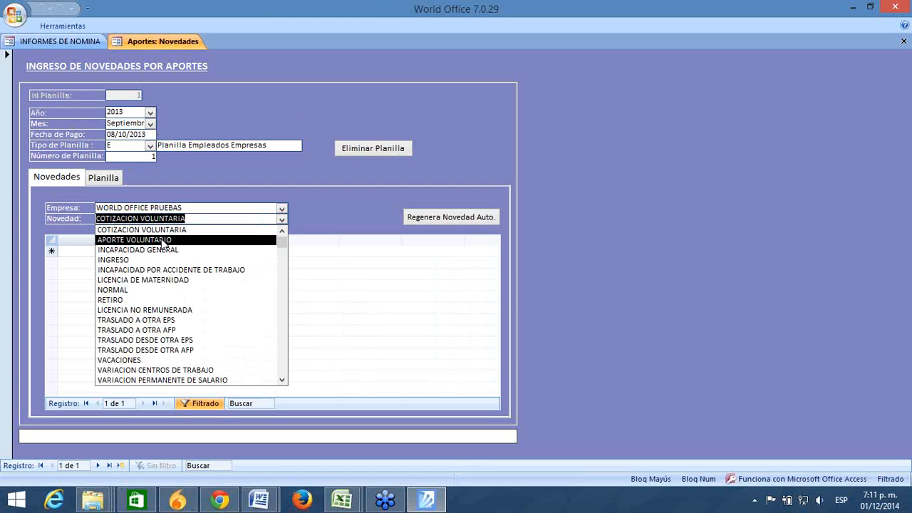
{"action": "left_click", "coordinate": [163, 230]}
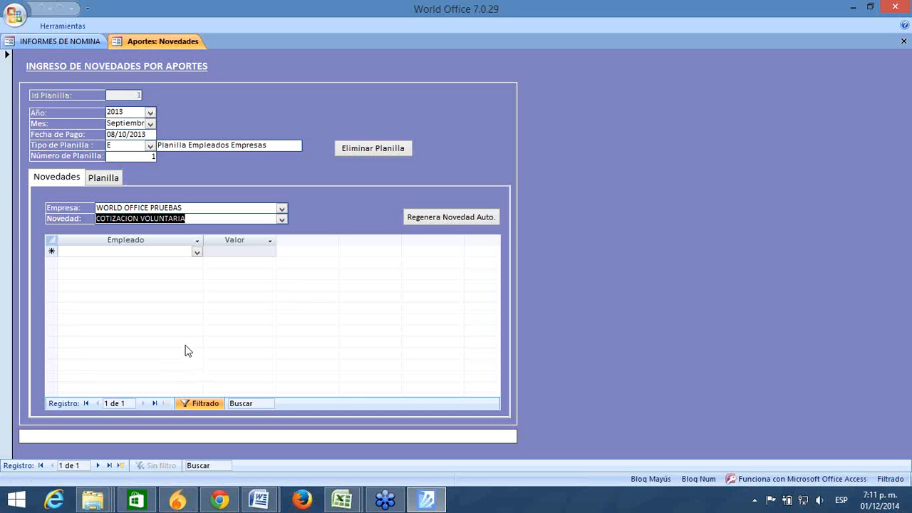
Step: Keep Cotización Voluntaria and pick an employee for a new novelty row
{"action": "left_click", "coordinate": [282, 218]}
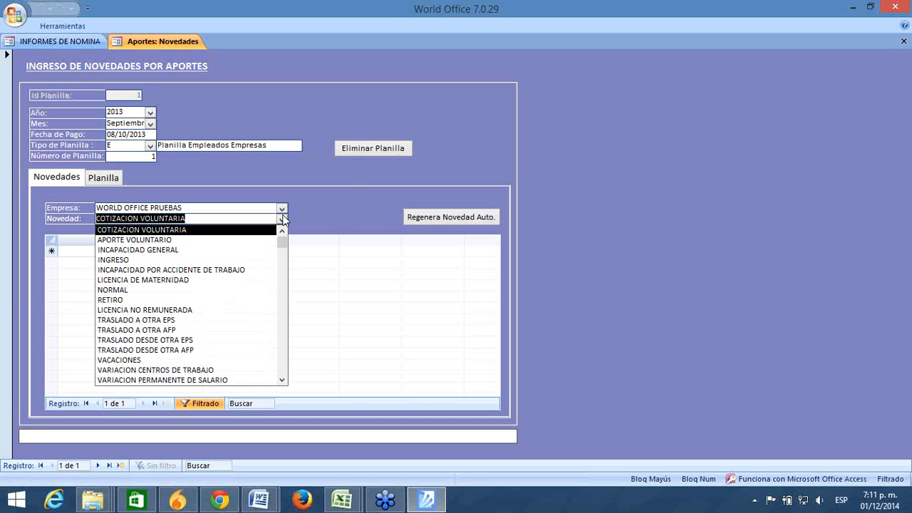
{"action": "left_click", "coordinate": [250, 230]}
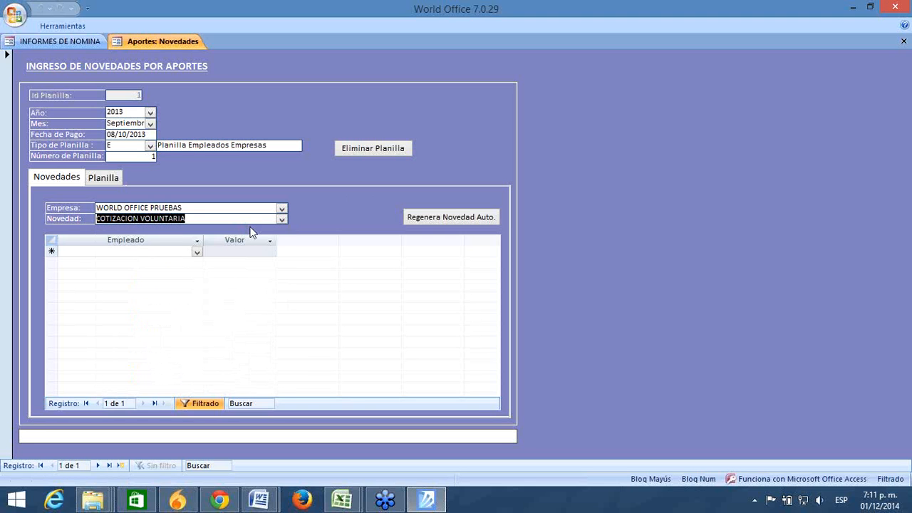
{"action": "left_click", "coordinate": [196, 252]}
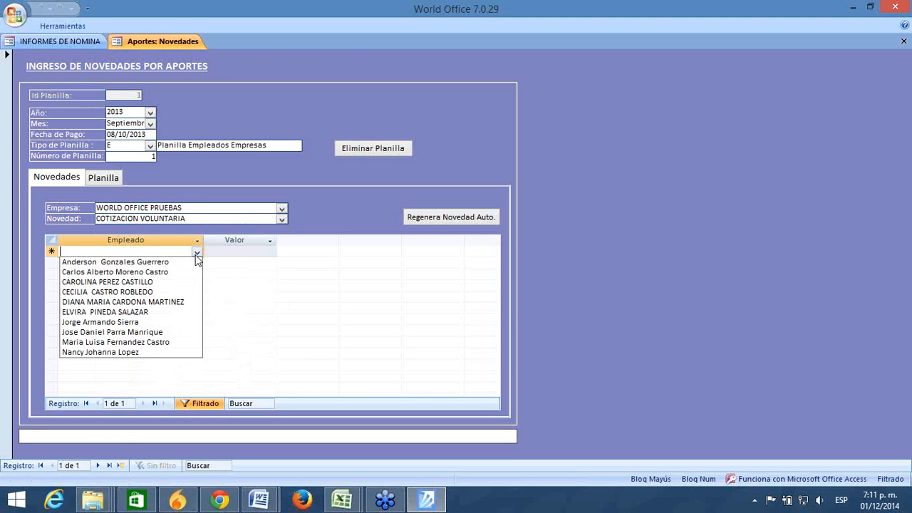
{"action": "left_click", "coordinate": [109, 285]}
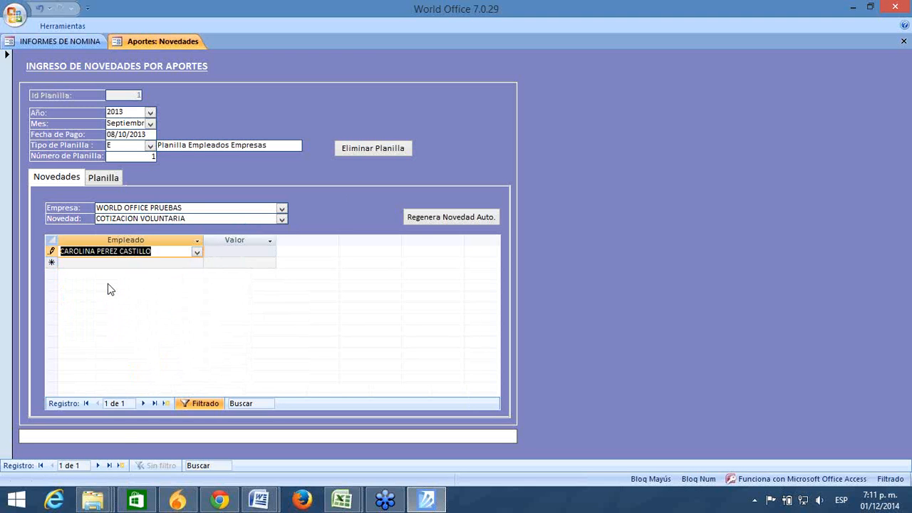
{"action": "left_click", "coordinate": [215, 252]}
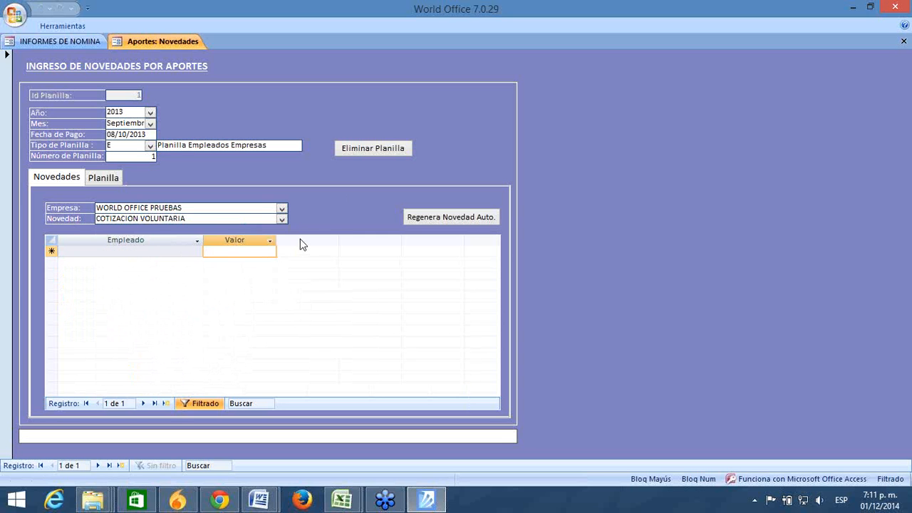
Step: Switch the novelty to APORTE VOLUNTARIO and discard the trial employee row with Esc
{"action": "left_click", "coordinate": [282, 219]}
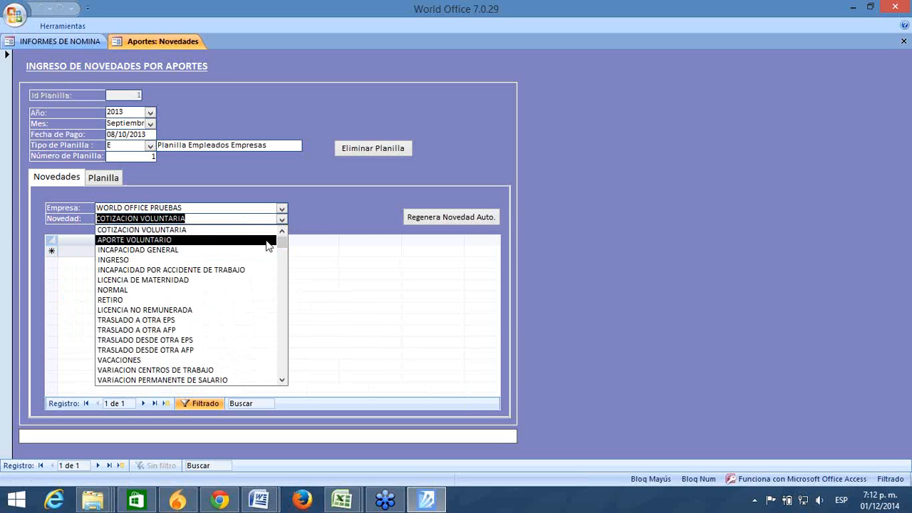
{"action": "left_click", "coordinate": [267, 245]}
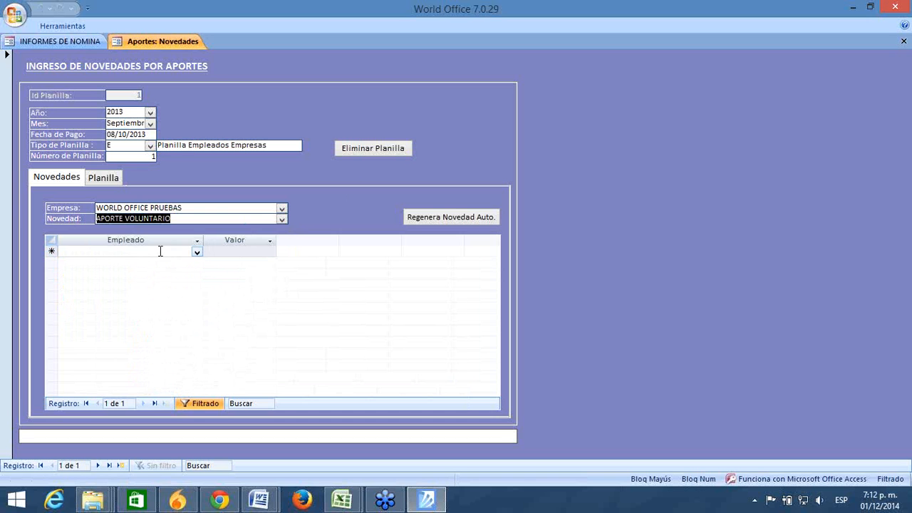
{"action": "left_click", "coordinate": [161, 250]}
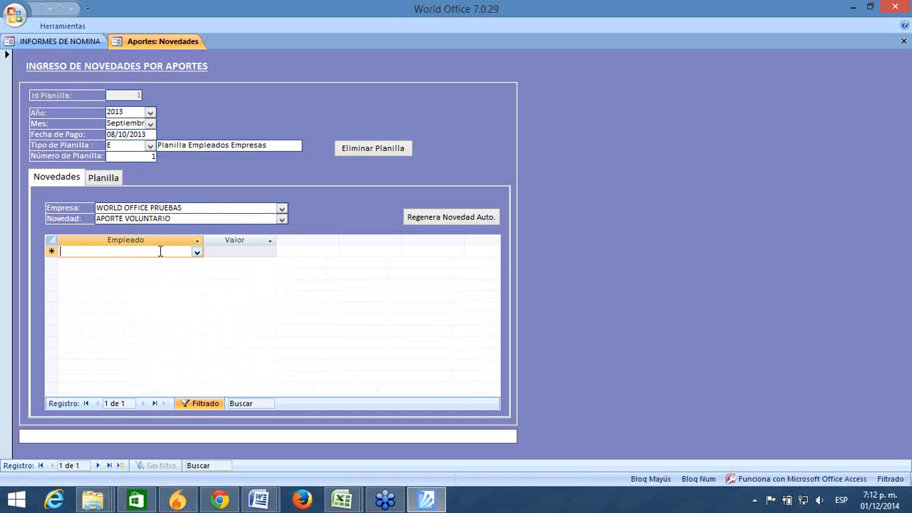
{"action": "left_click", "coordinate": [196, 252]}
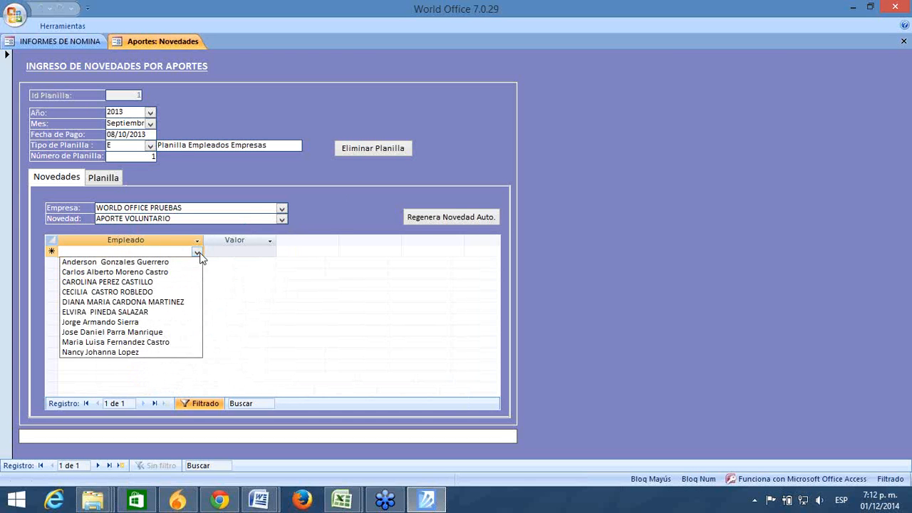
{"action": "left_click", "coordinate": [107, 292]}
{"action": "left_click", "coordinate": [237, 251]}
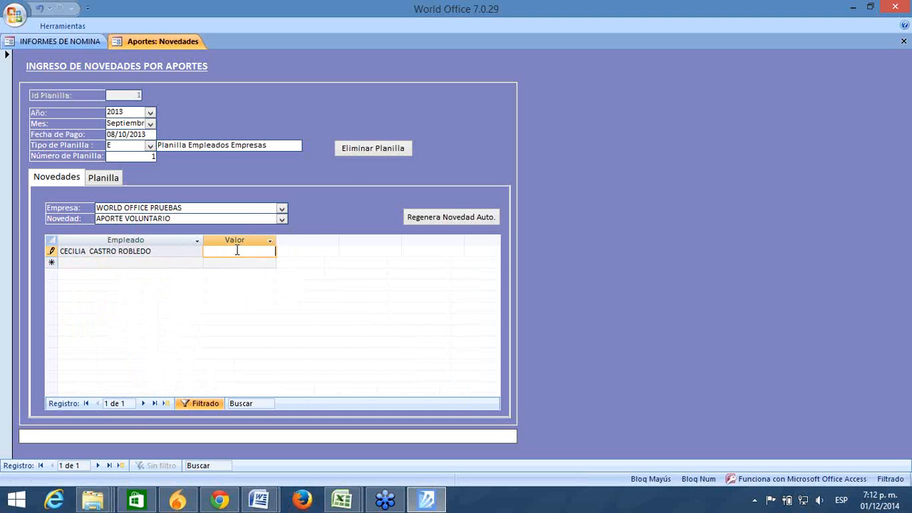
{"action": "key", "text": "Escape"}
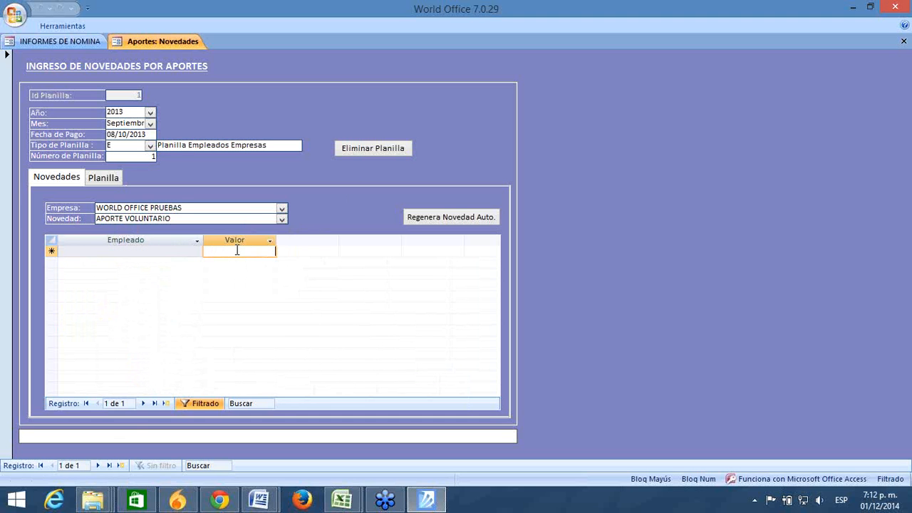
{"action": "left_click", "coordinate": [281, 220]}
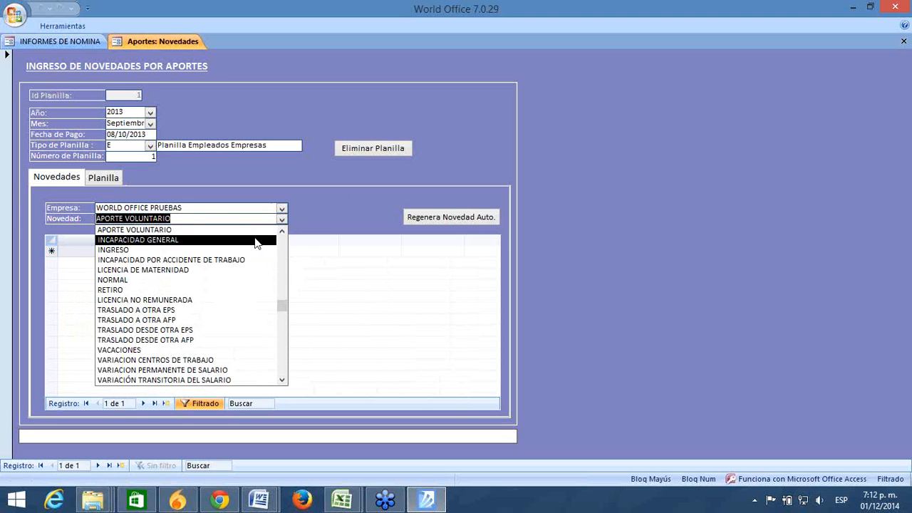
Step: Select INCAPACIDAD GENERAL, showing its 46667 entry, then back out to the main panel
{"action": "left_click", "coordinate": [256, 240]}
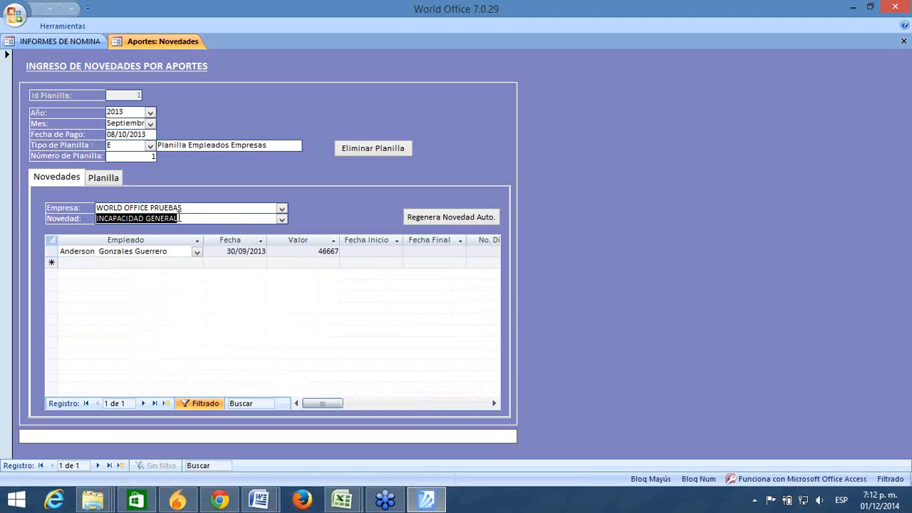
{"action": "left_click", "coordinate": [78, 41]}
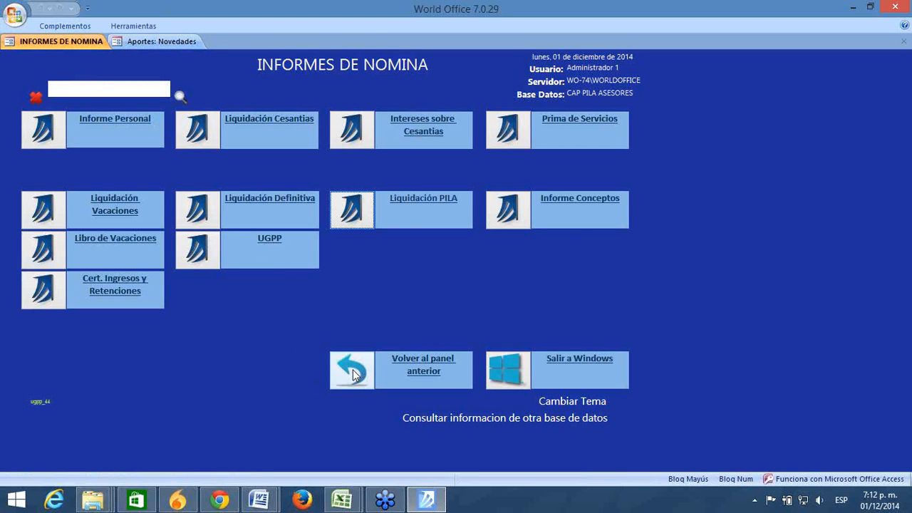
{"action": "left_click", "coordinate": [352, 371]}
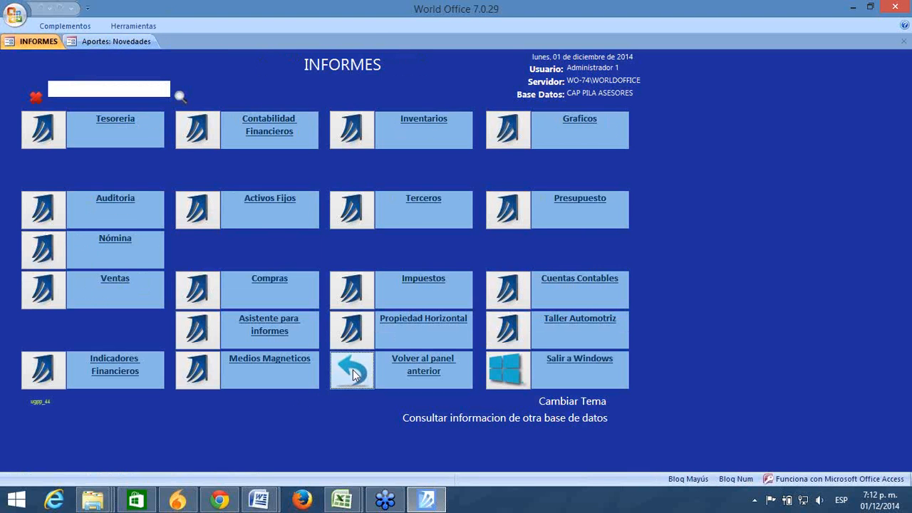
{"action": "left_click", "coordinate": [354, 374]}
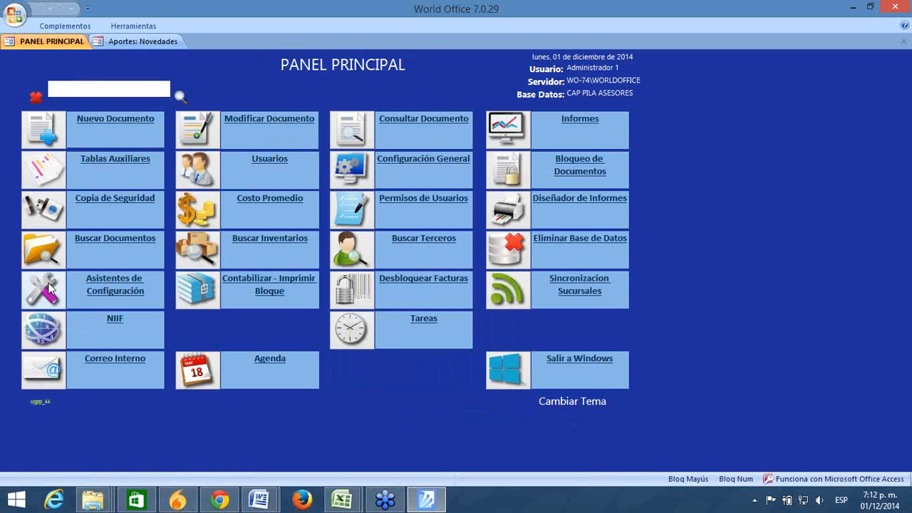
Step: Open Tablas Auxiliares, glance at the cost centre details, then reach the NOMINA tables panel
{"action": "left_click", "coordinate": [43, 168]}
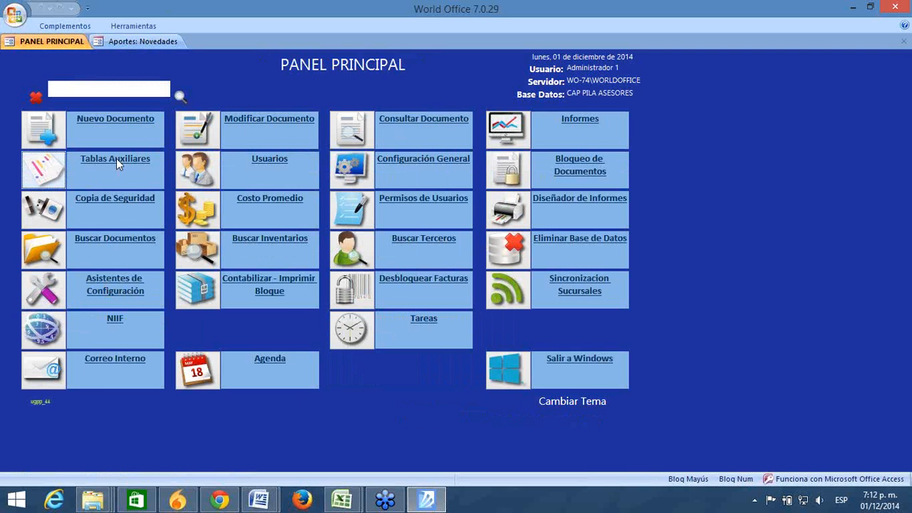
{"action": "left_click", "coordinate": [516, 142]}
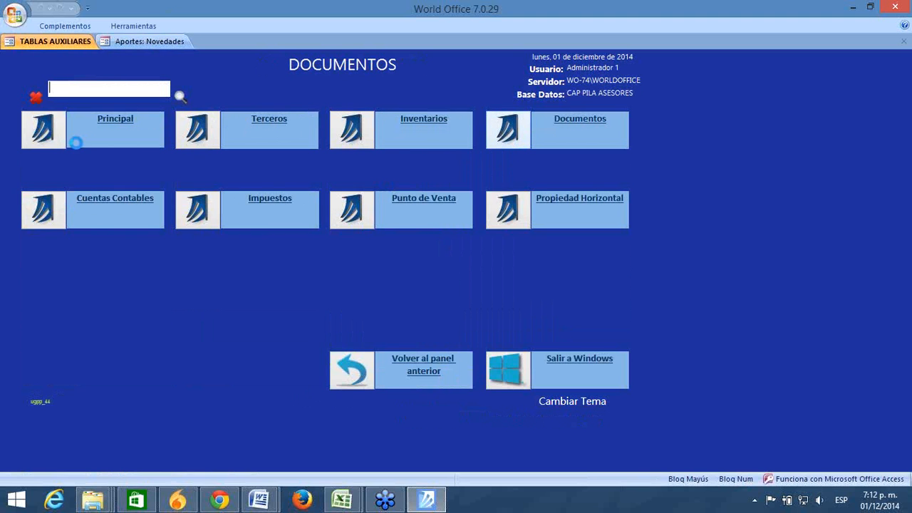
{"action": "left_click", "coordinate": [43, 134]}
{"action": "left_click", "coordinate": [41, 135]}
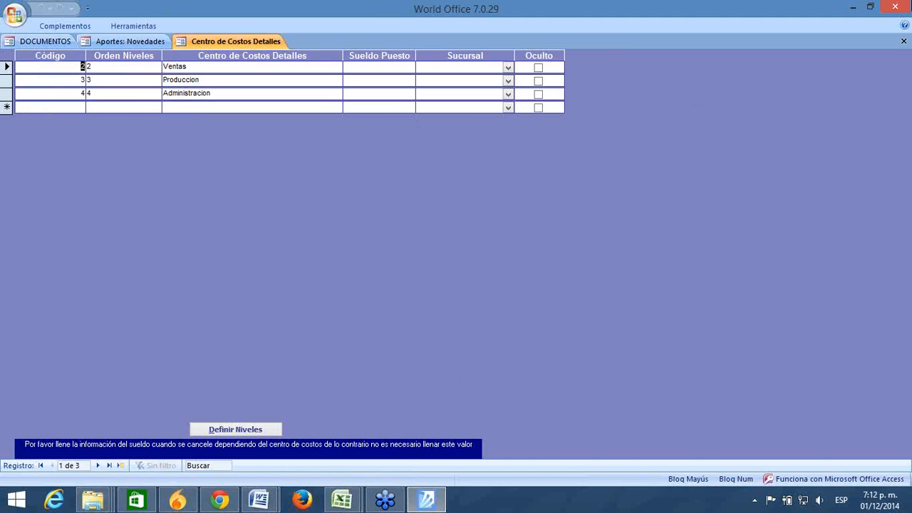
{"action": "left_click", "coordinate": [903, 41]}
{"action": "left_click", "coordinate": [508, 132]}
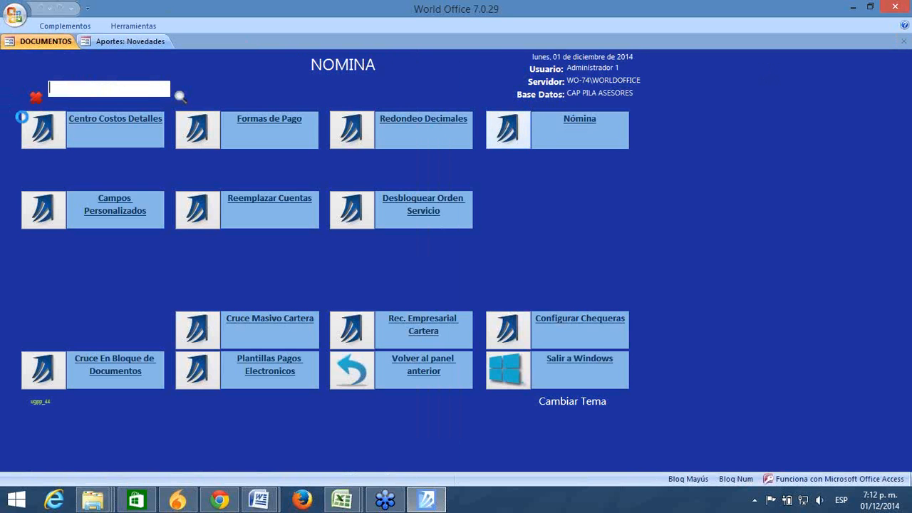
Step: Check Ausencia's Concepto PILA codes in Nómina Conceptos, then go back to Aportes: Novedades
{"action": "left_click", "coordinate": [41, 122]}
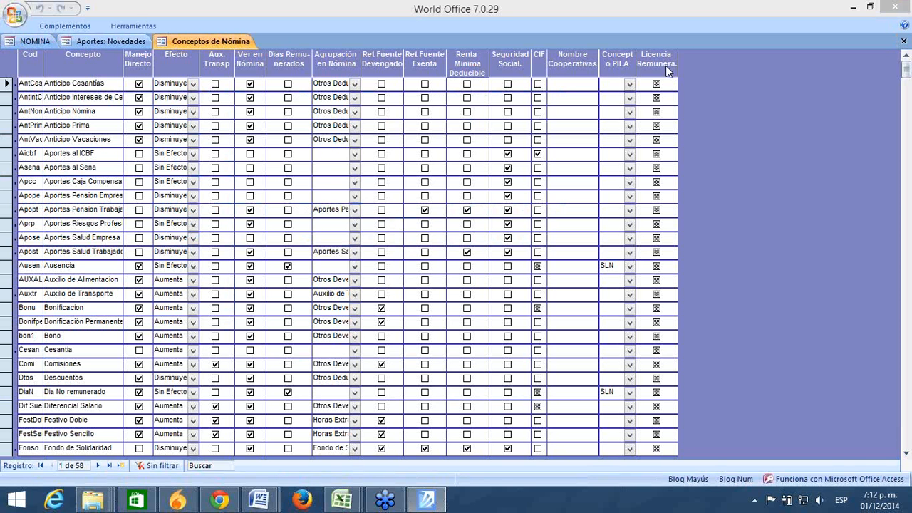
{"action": "left_click", "coordinate": [628, 268]}
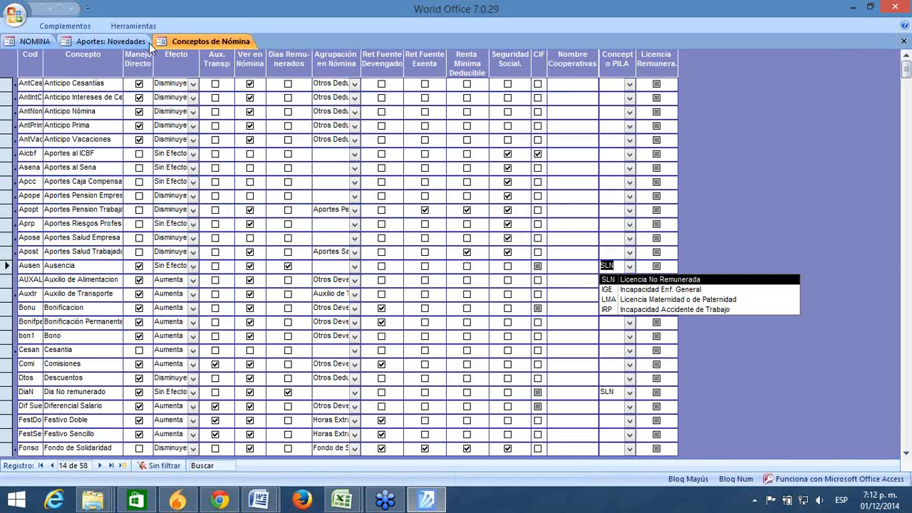
{"action": "left_click", "coordinate": [112, 45]}
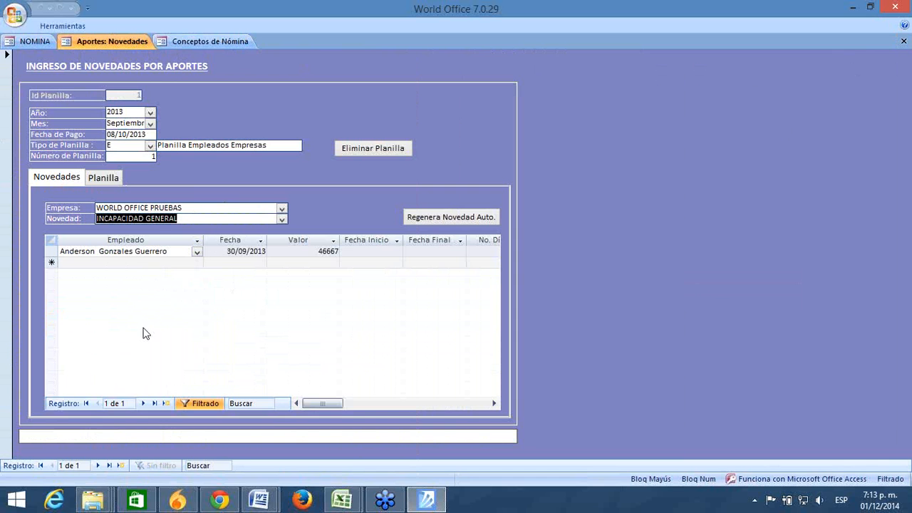
Step: Select the employee on the 2013 incapacity row and return to the 58-concept Conceptos de Nómina grid
{"action": "left_click", "coordinate": [136, 239]}
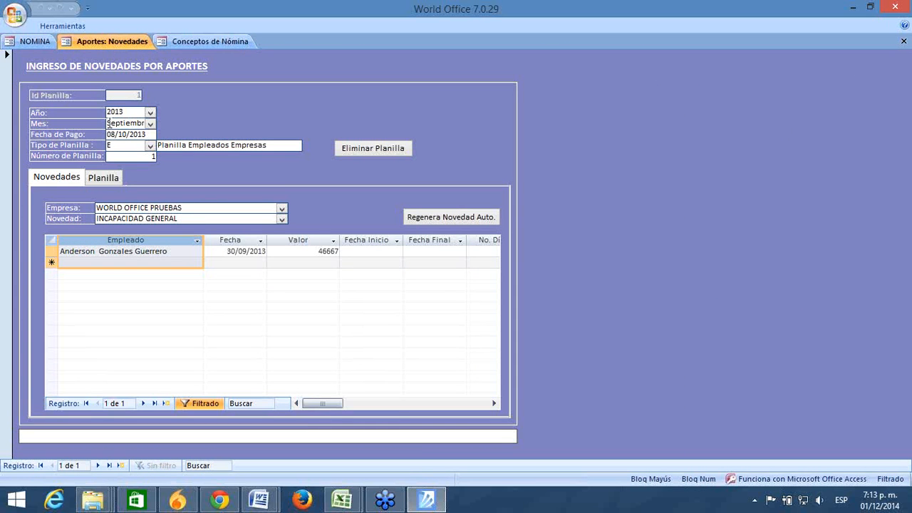
{"action": "left_click", "coordinate": [127, 112]}
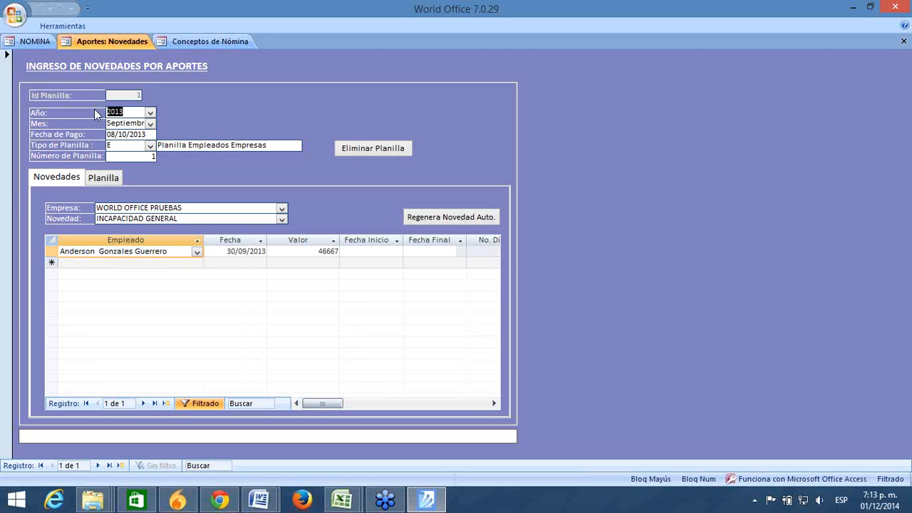
{"action": "left_click", "coordinate": [170, 263]}
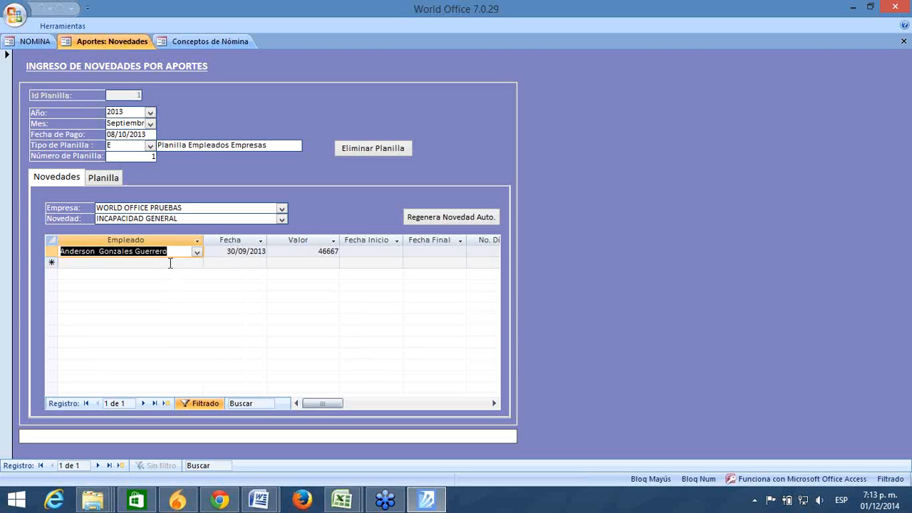
{"action": "left_click", "coordinate": [127, 123]}
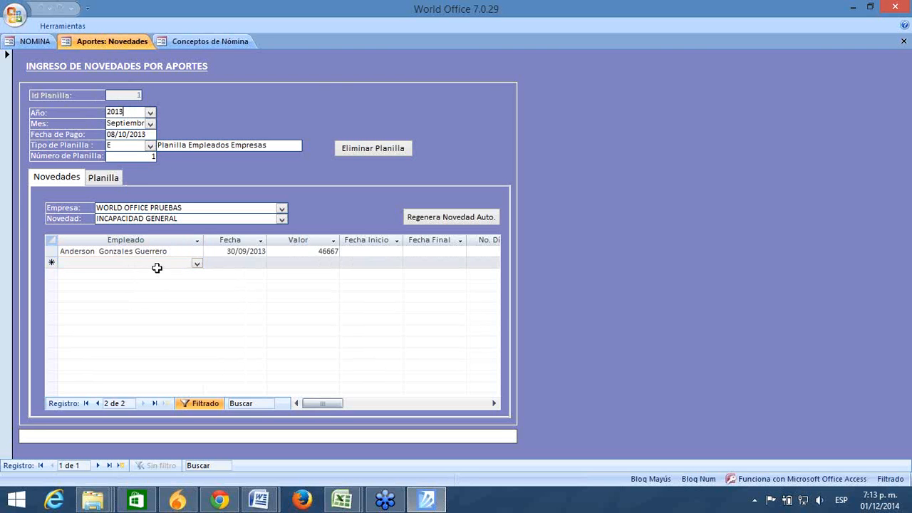
{"action": "left_click", "coordinate": [173, 252]}
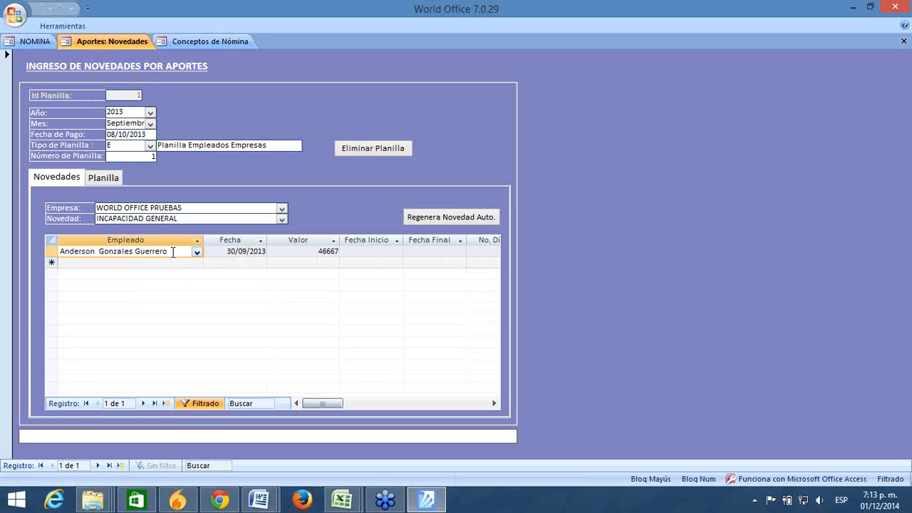
{"action": "left_click", "coordinate": [214, 42]}
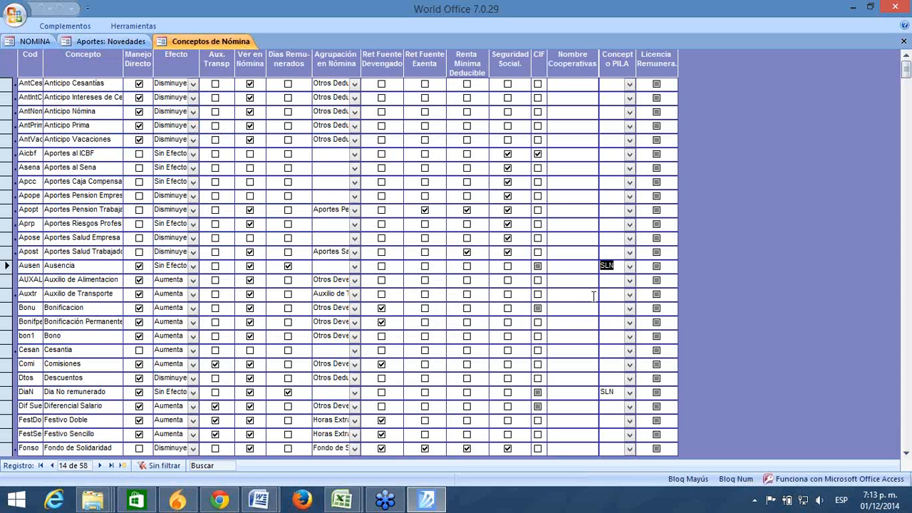
Step: Keep IGE as the PILA code for the incapacidad 100% concept
{"action": "left_click", "coordinate": [905, 393]}
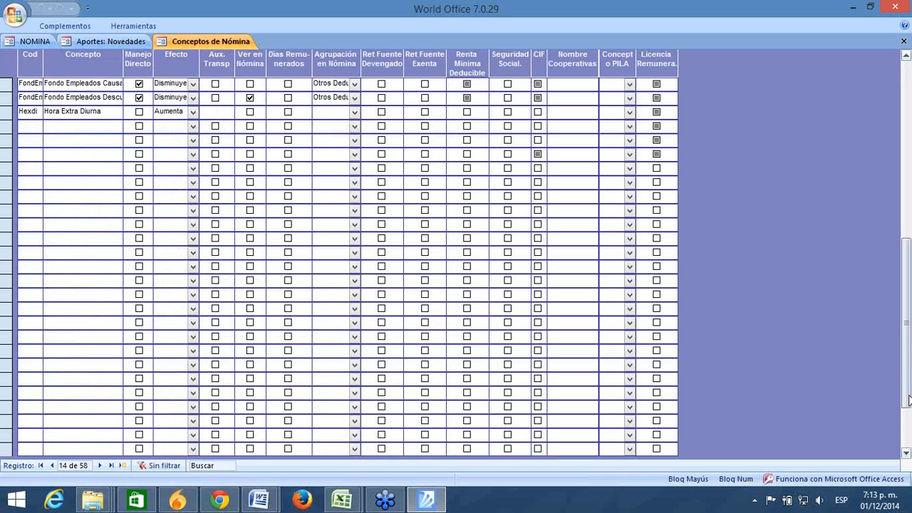
{"action": "left_click", "coordinate": [629, 238]}
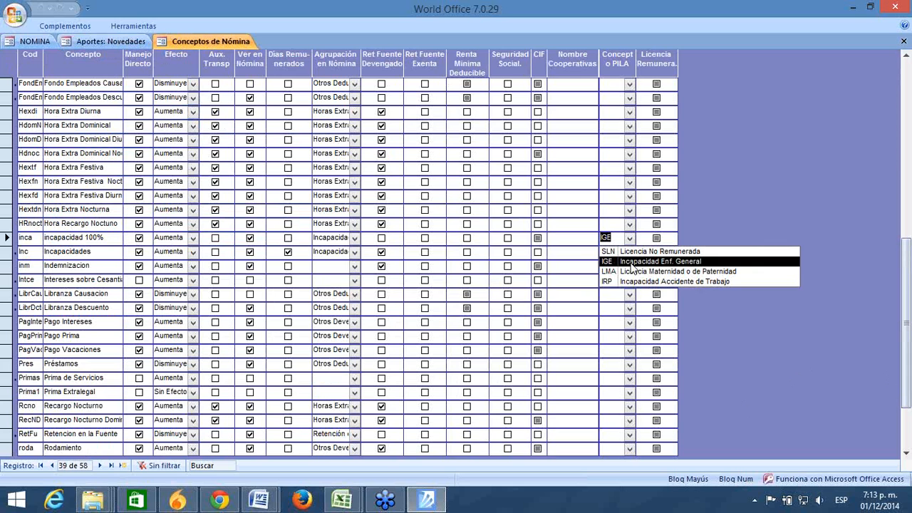
{"action": "left_click", "coordinate": [631, 264]}
Step: On the novedades form, keep INCAPACIDAD GENERAL as the novedad type
{"action": "left_click", "coordinate": [121, 43]}
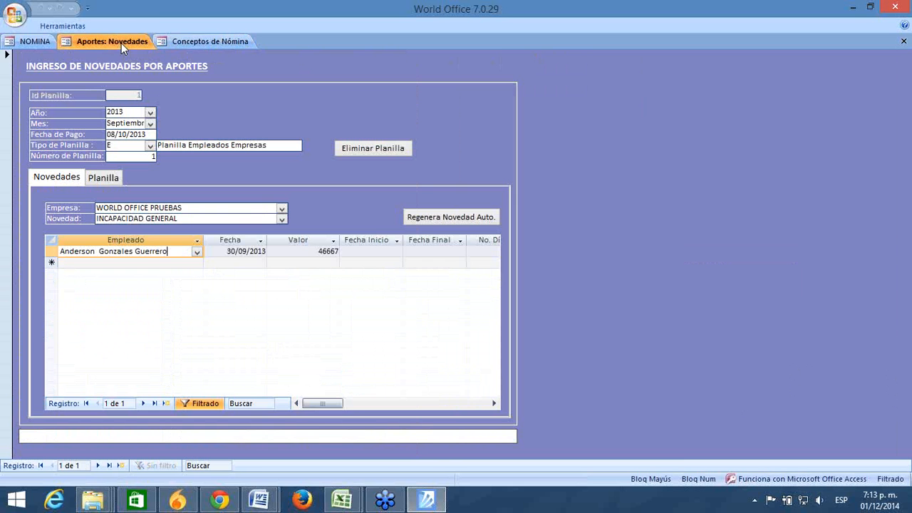
{"action": "left_click", "coordinate": [282, 220]}
{"action": "left_click", "coordinate": [329, 206]}
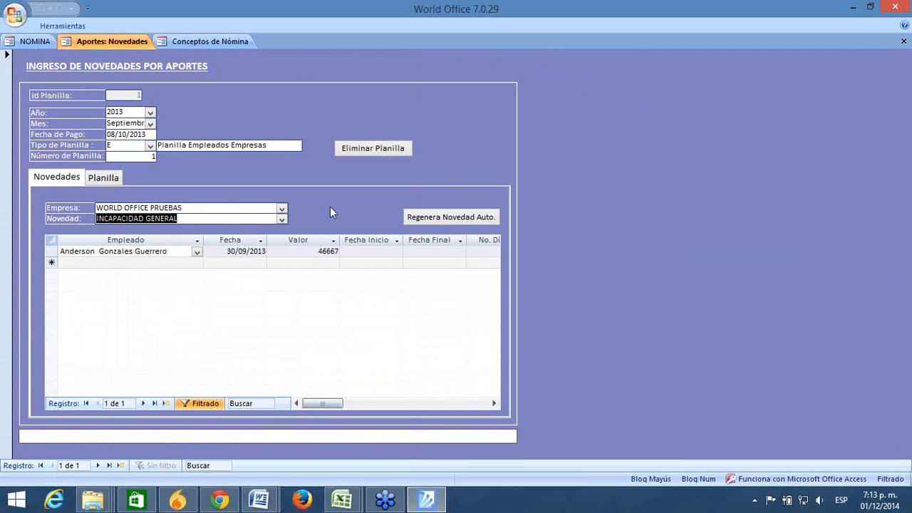
Step: Check the incapacidad 100% and Incapacidades concepts, then bring up the NOMINA tables panel
{"action": "left_click", "coordinate": [214, 40]}
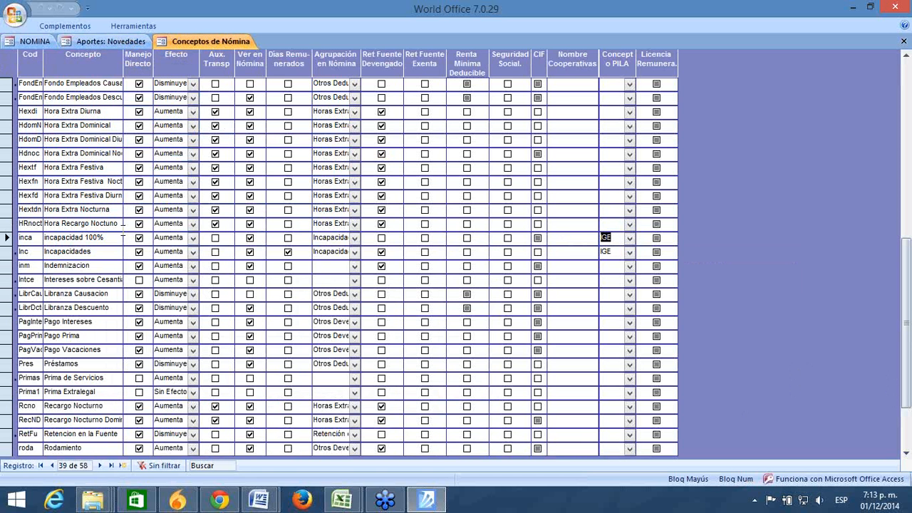
{"action": "left_click", "coordinate": [110, 237]}
{"action": "left_click", "coordinate": [7, 251]}
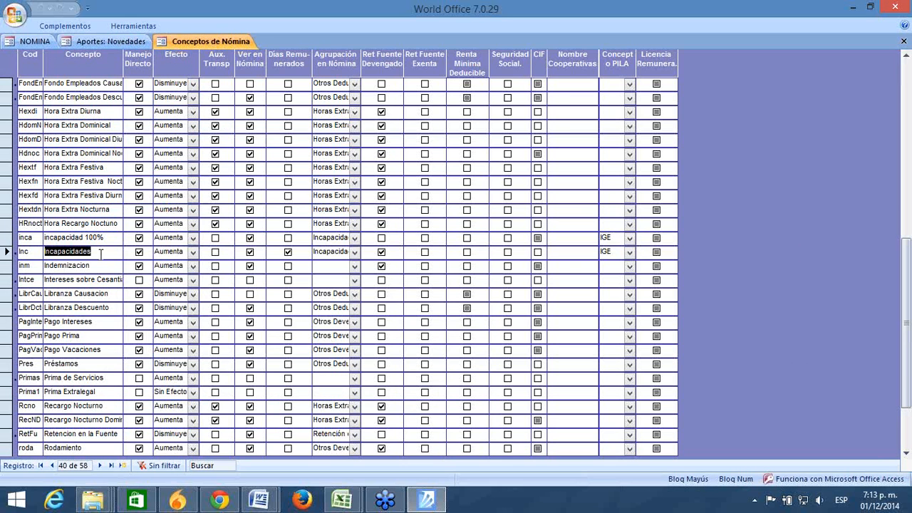
{"action": "left_click", "coordinate": [32, 41]}
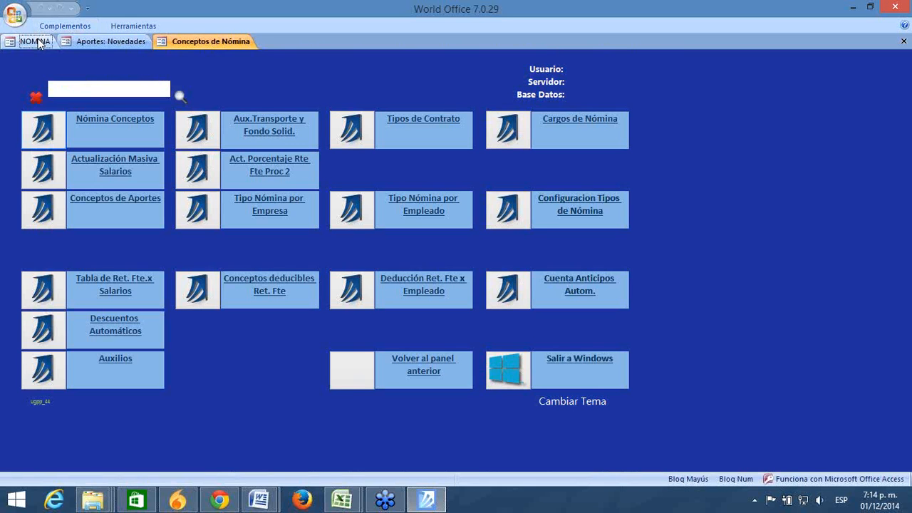
Step: Open the payroll documents for modification, sorted newest first
{"action": "double_click", "coordinate": [346, 372]}
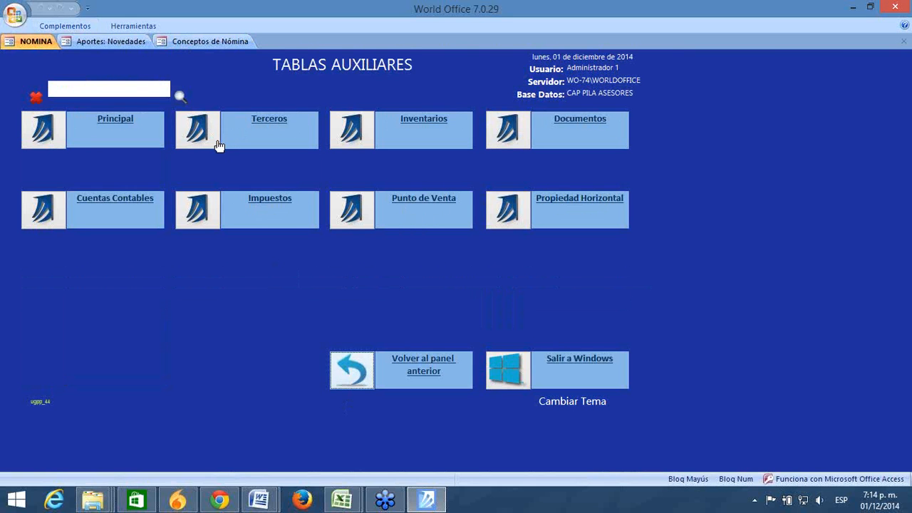
{"action": "left_click", "coordinate": [212, 133]}
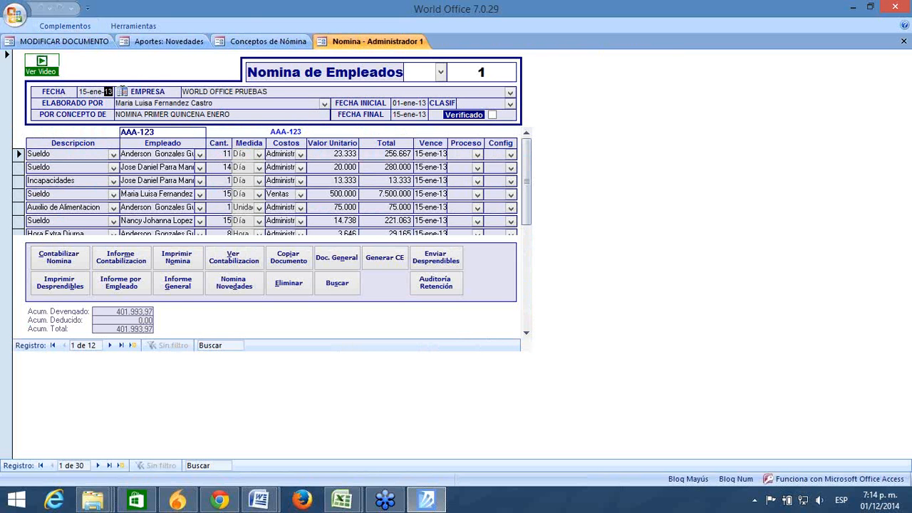
{"action": "left_click", "coordinate": [65, 25]}
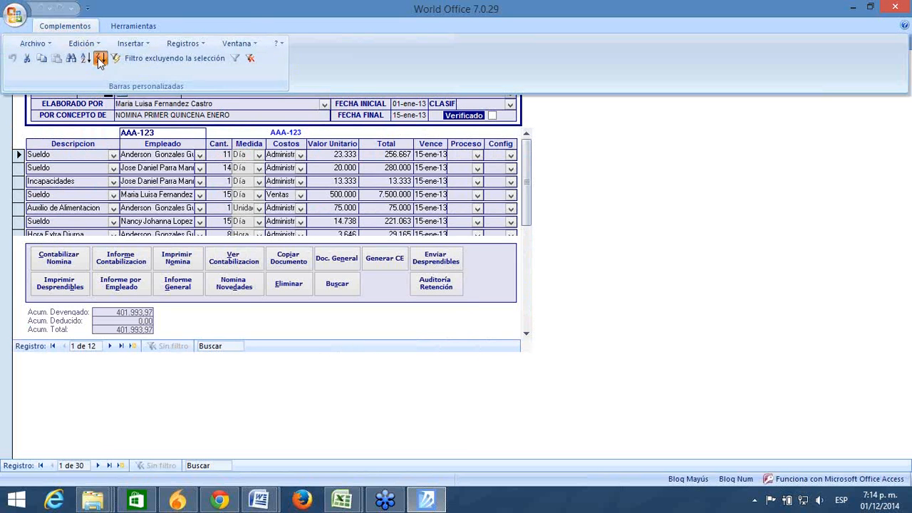
{"action": "left_click", "coordinate": [100, 57]}
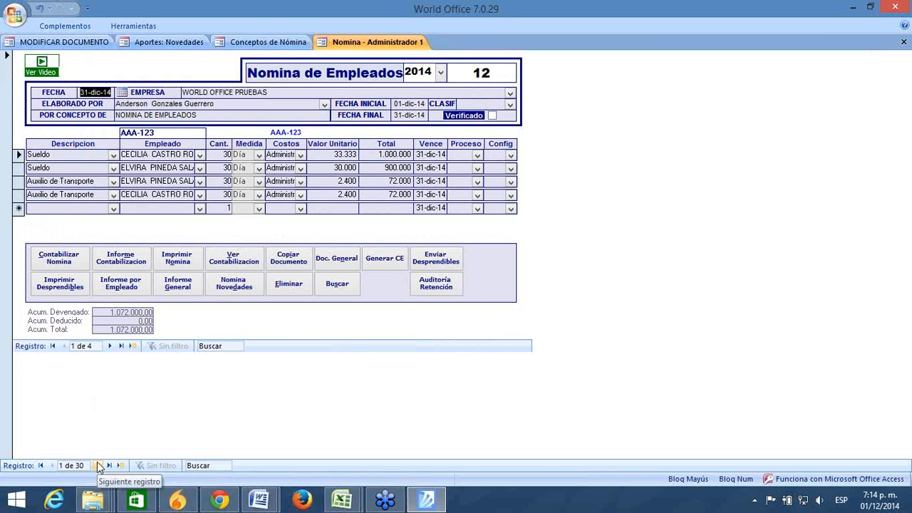
Step: Re-sort the payroll documents oldest first so Nomina 1 of 15-ene-13 shows
{"action": "left_click", "coordinate": [99, 465]}
{"action": "left_click", "coordinate": [99, 465]}
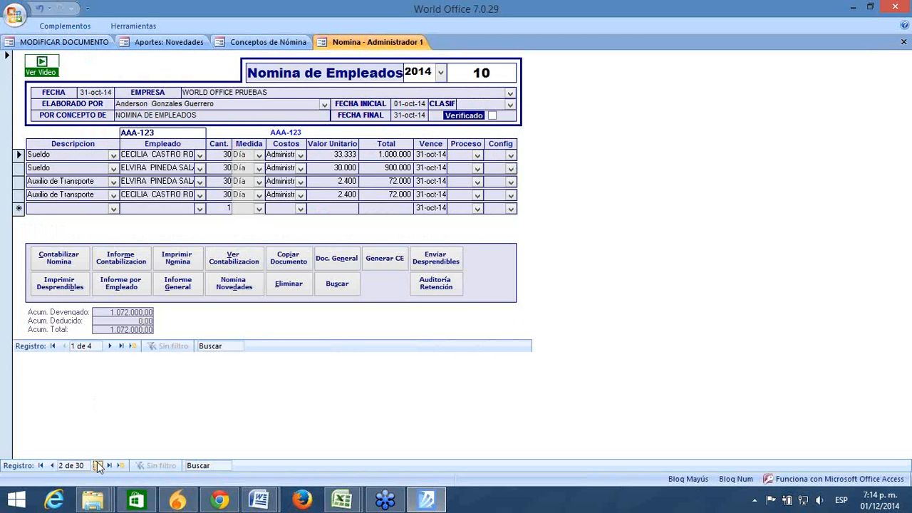
{"action": "left_click", "coordinate": [100, 465]}
{"action": "left_click", "coordinate": [86, 27]}
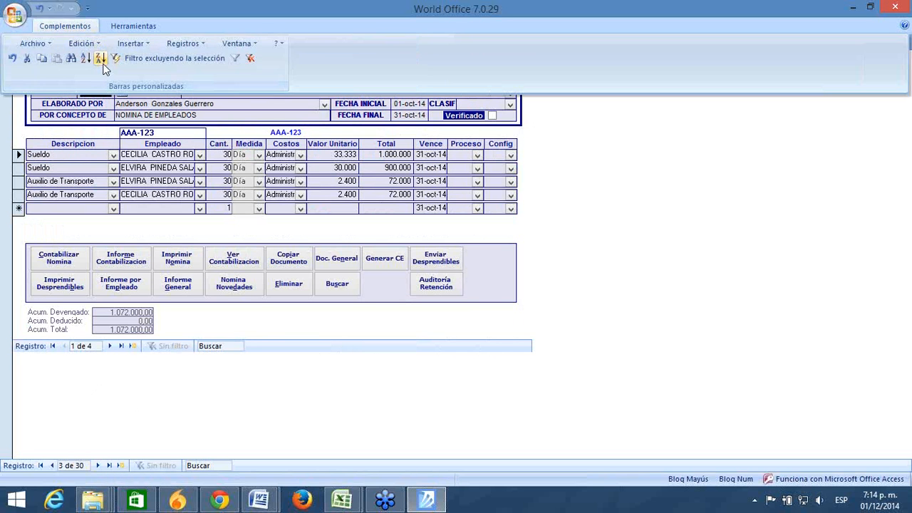
{"action": "left_click", "coordinate": [101, 60]}
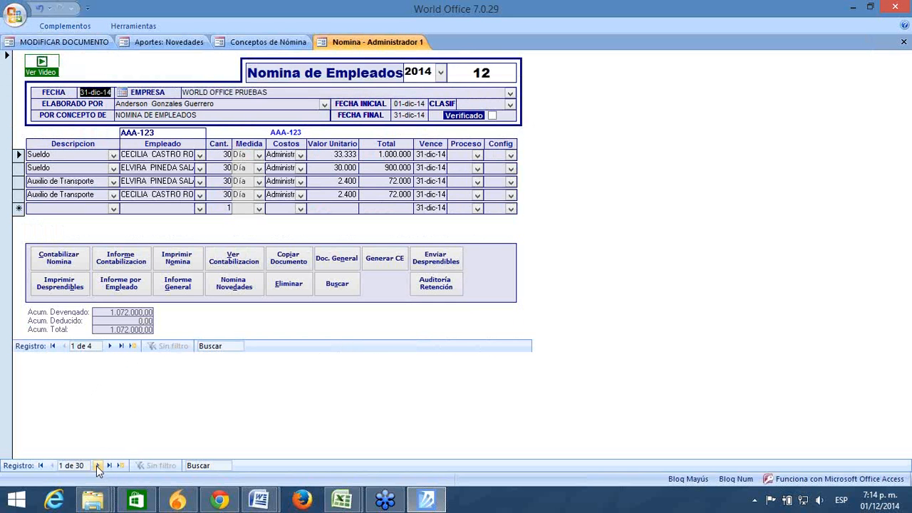
{"action": "left_click", "coordinate": [63, 25]}
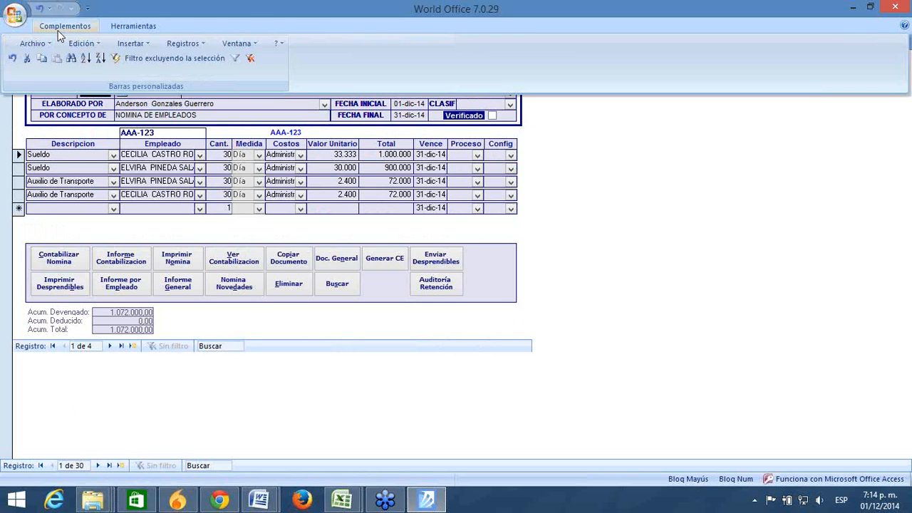
{"action": "left_click", "coordinate": [100, 60]}
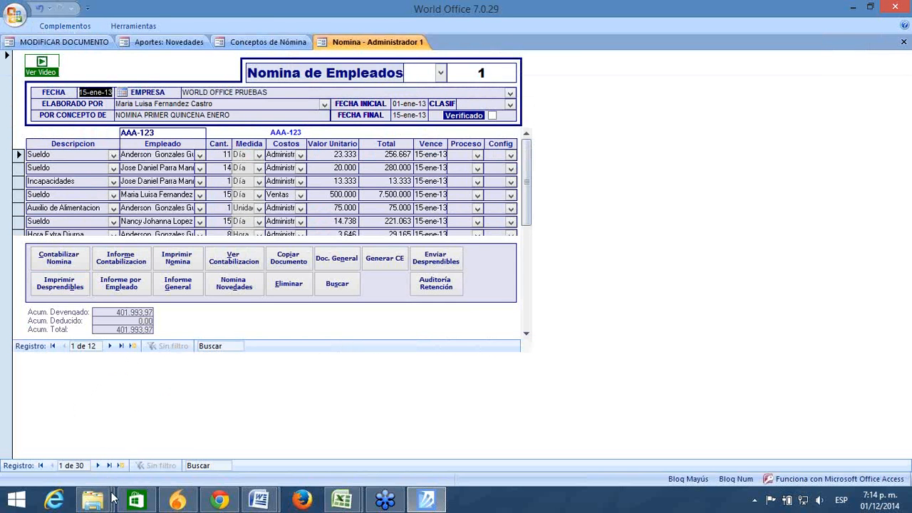
Step: Step forward through the payroll documents up to September 2013
{"action": "left_click", "coordinate": [97, 465]}
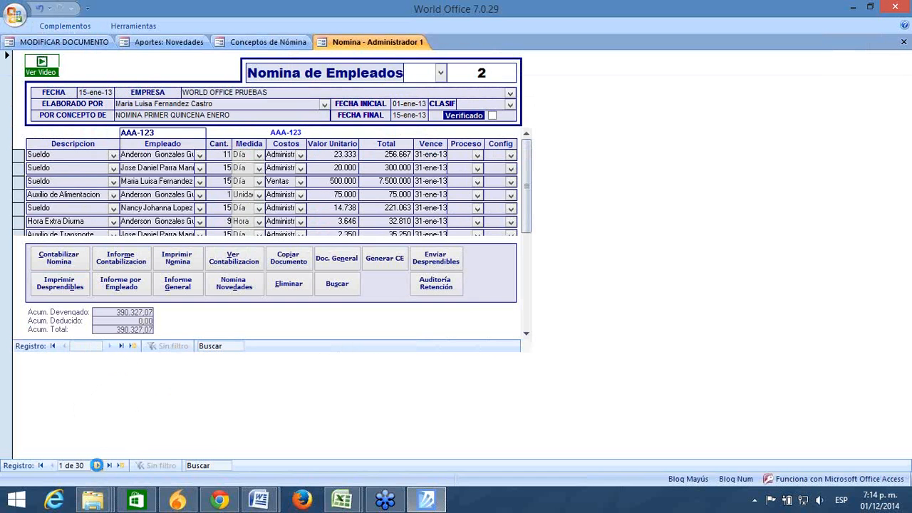
{"action": "left_click", "coordinate": [97, 465]}
{"action": "left_click", "coordinate": [97, 465]}
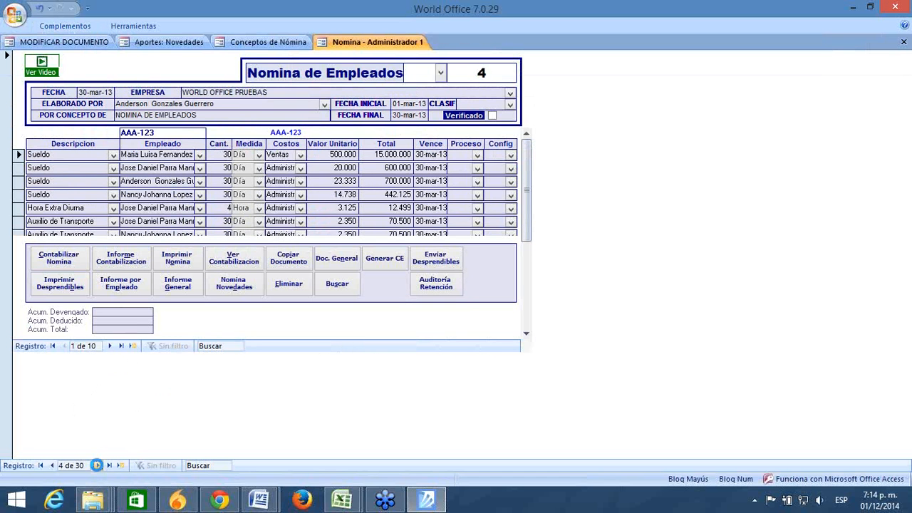
{"action": "left_click", "coordinate": [97, 465]}
{"action": "left_click", "coordinate": [98, 465]}
{"action": "left_click", "coordinate": [99, 467]}
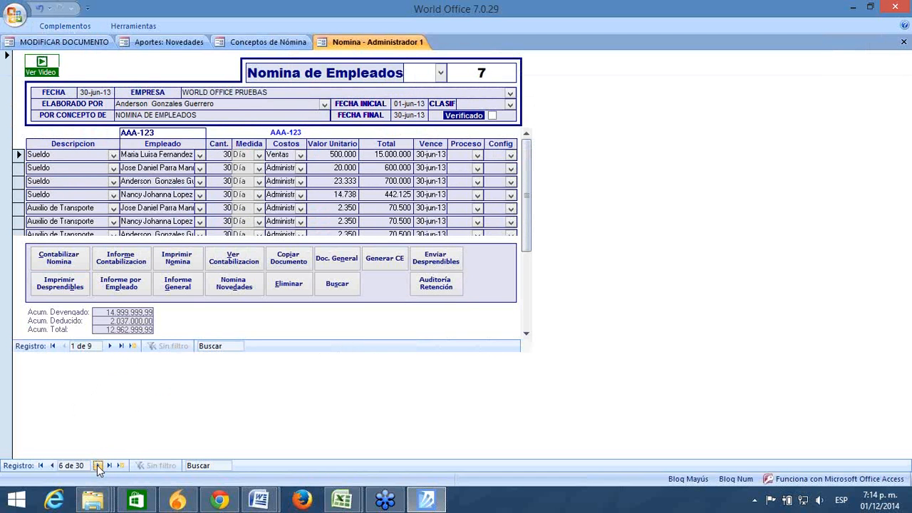
{"action": "left_click", "coordinate": [98, 465]}
{"action": "left_click", "coordinate": [98, 465]}
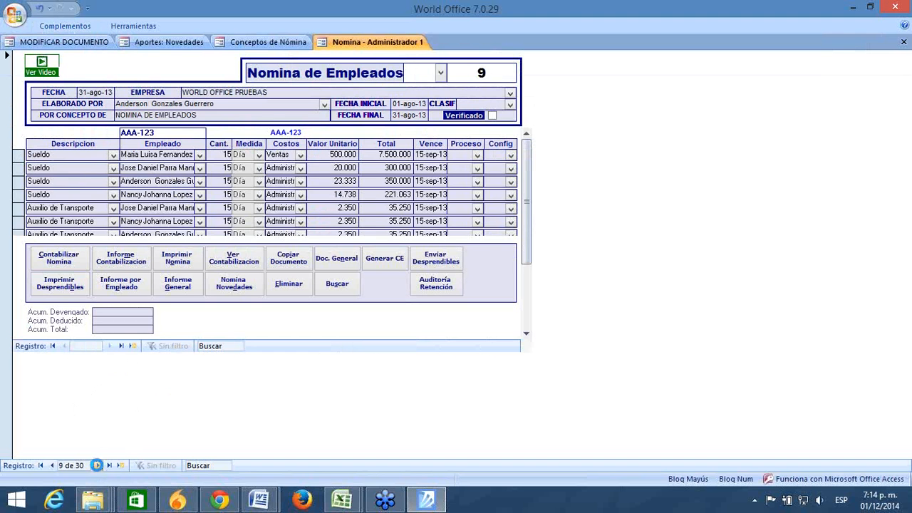
{"action": "left_click", "coordinate": [97, 465]}
{"action": "left_click", "coordinate": [98, 466]}
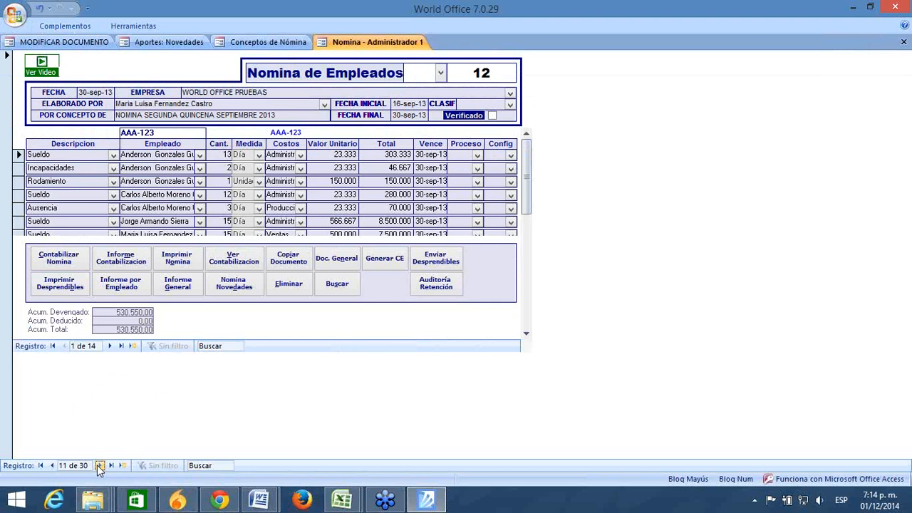
{"action": "left_click", "coordinate": [98, 466]}
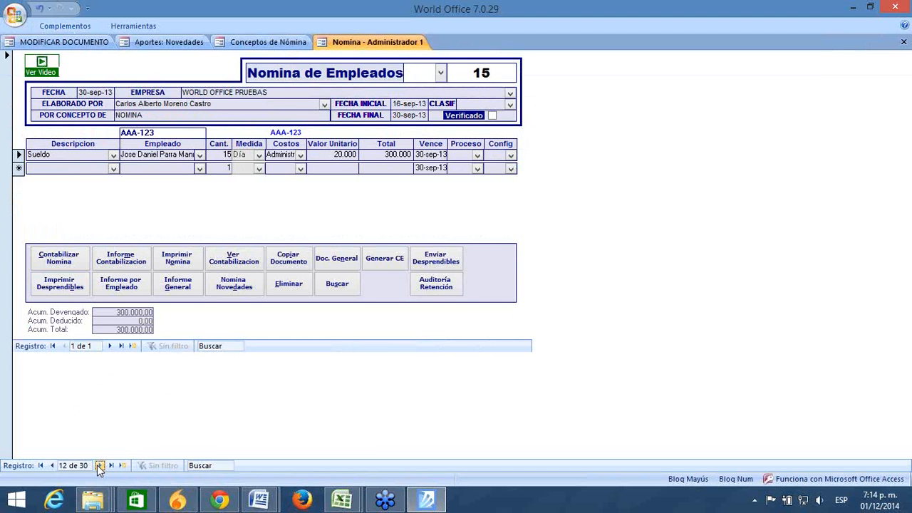
Step: Move back through documents 12, 11 and 9, settling on document 10 dated 15-sep-13
{"action": "left_click", "coordinate": [51, 465]}
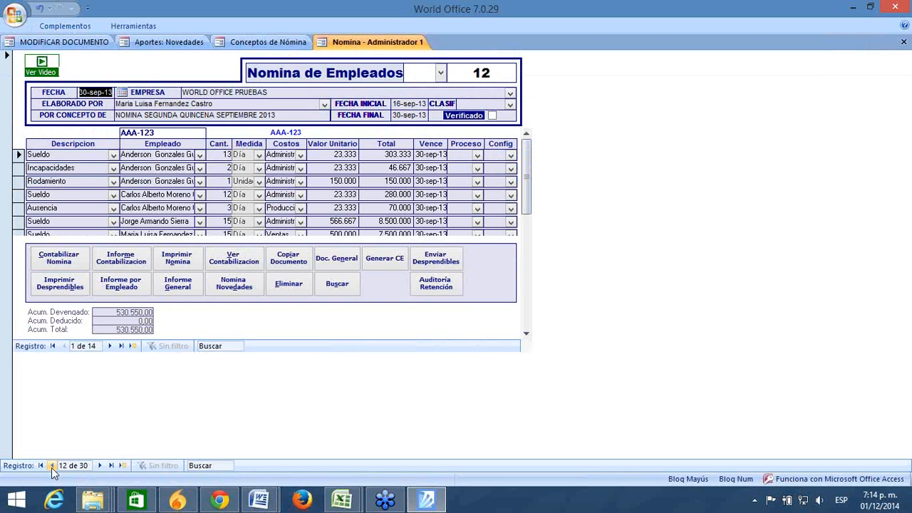
{"action": "left_click", "coordinate": [527, 333]}
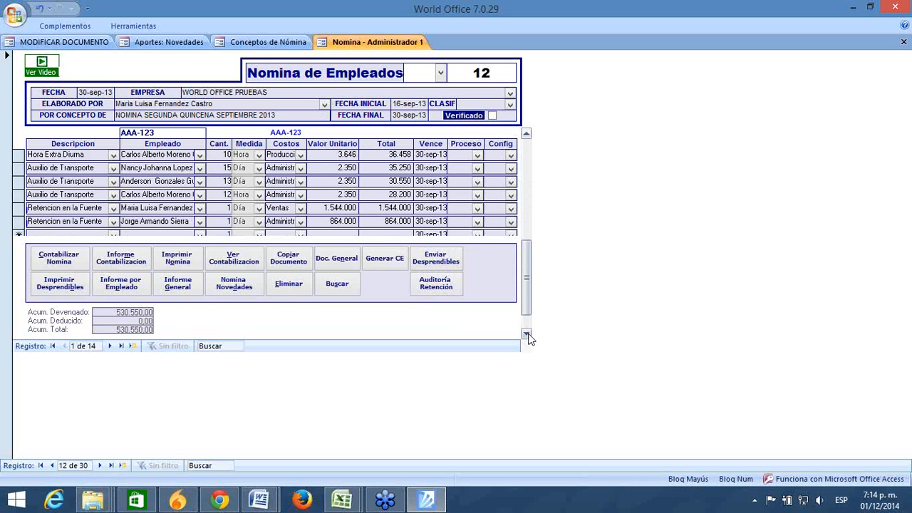
{"action": "left_click", "coordinate": [52, 465]}
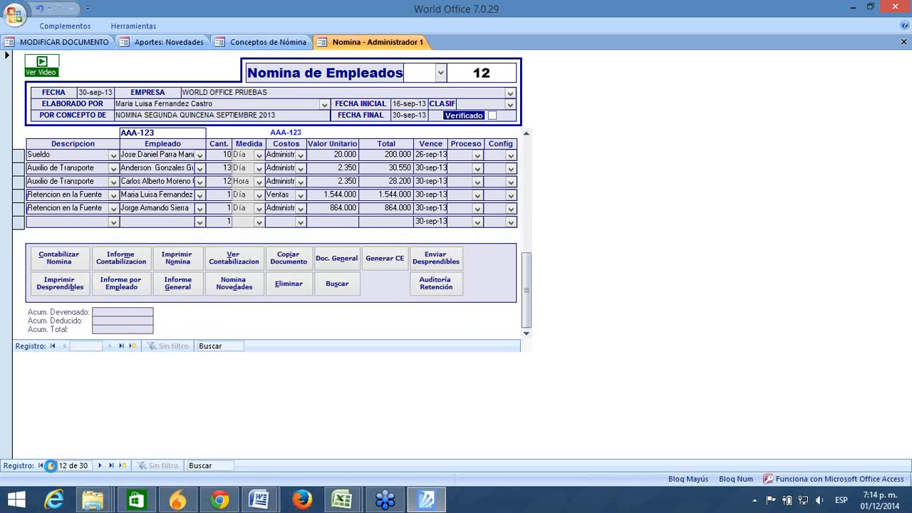
{"action": "left_click", "coordinate": [52, 465]}
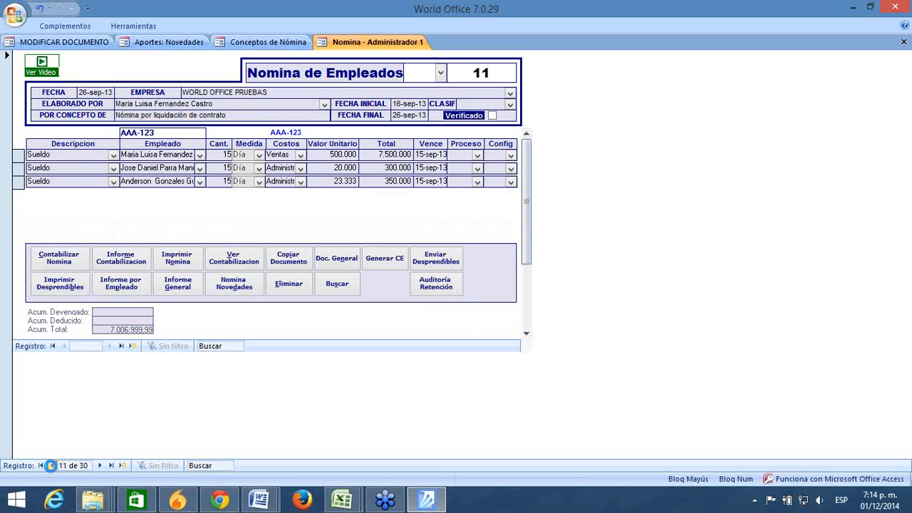
{"action": "left_click", "coordinate": [526, 332]}
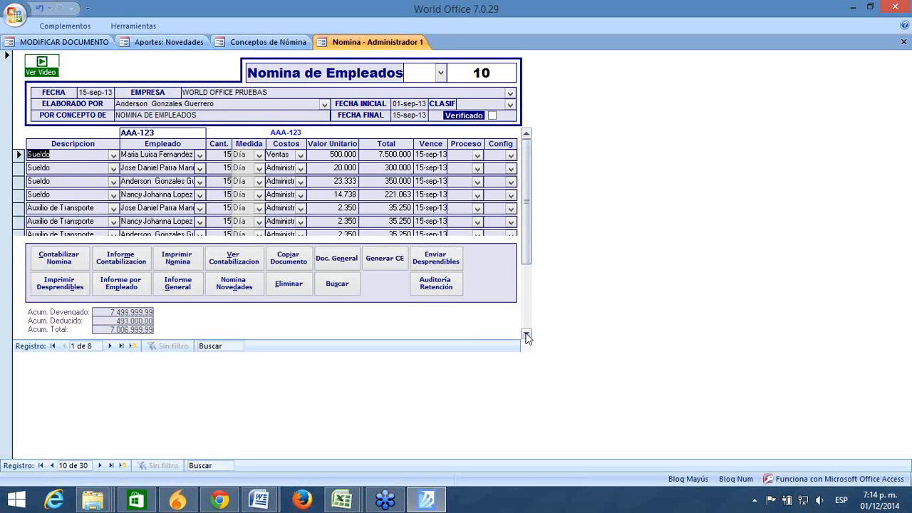
{"action": "left_click", "coordinate": [52, 465]}
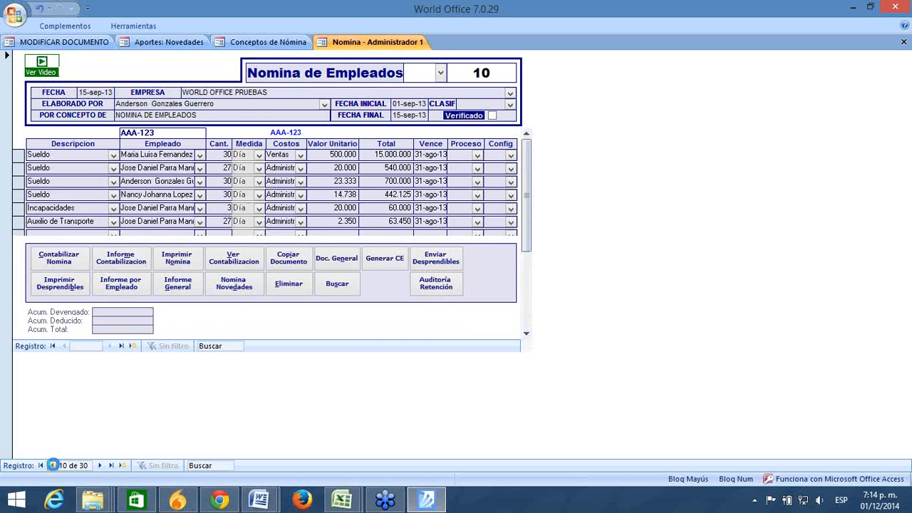
{"action": "left_click", "coordinate": [96, 465]}
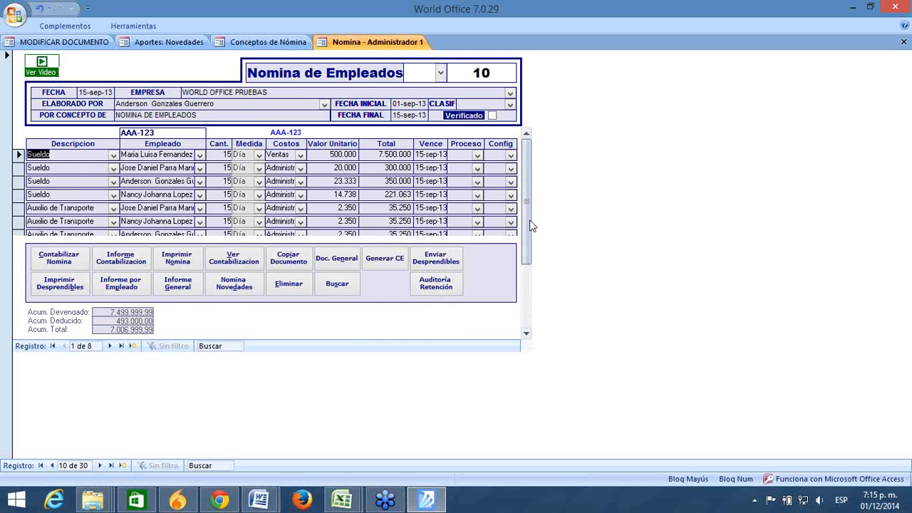
Step: Start a new line on document 10 and close its concepts list without choosing one
{"action": "left_click_drag", "start_coordinate": [526, 228], "coordinate": [520, 315]}
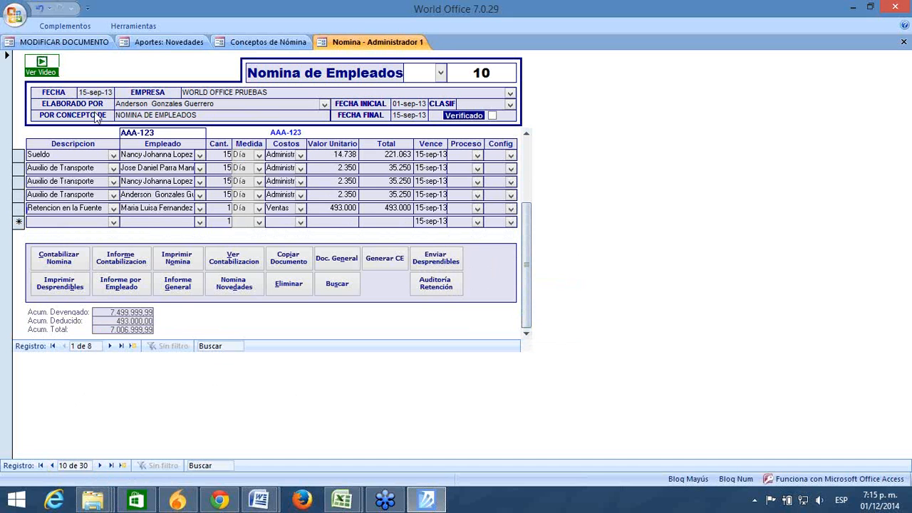
{"action": "left_click", "coordinate": [62, 222]}
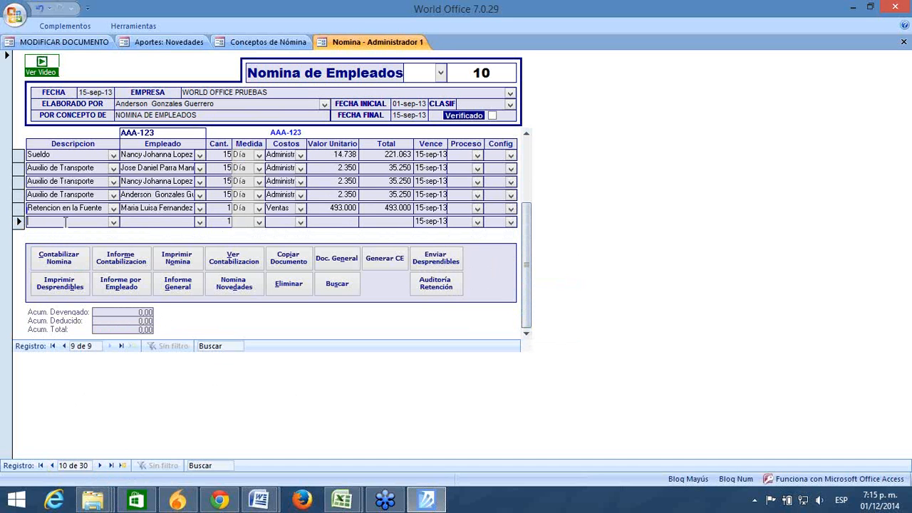
{"action": "left_click", "coordinate": [113, 223]}
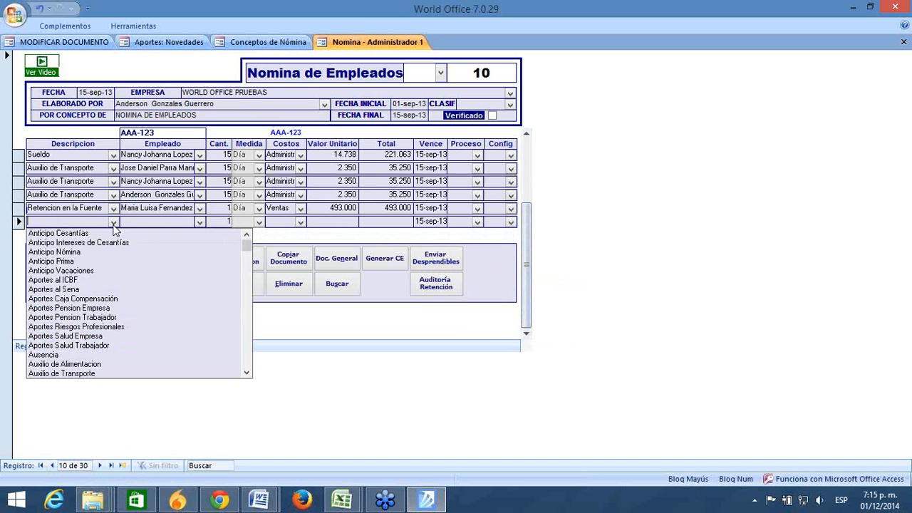
{"action": "left_click", "coordinate": [114, 225]}
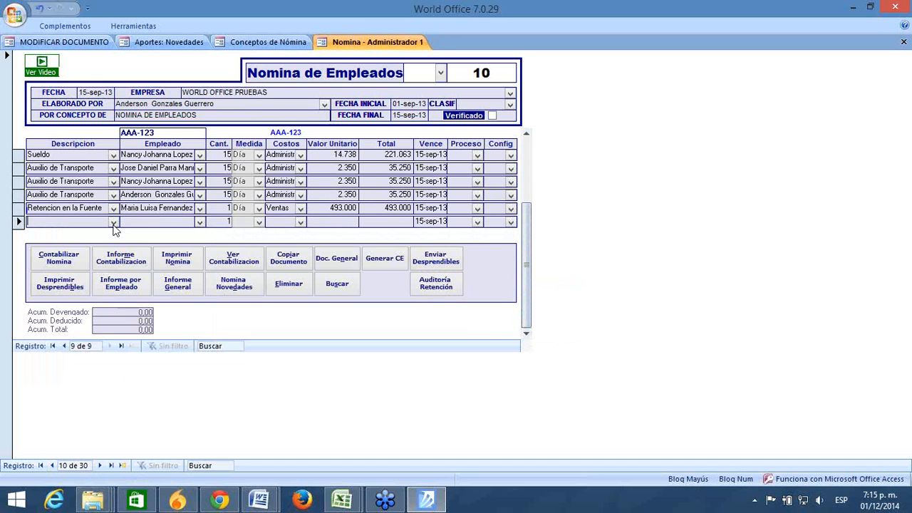
Step: Keep IGE (Incapacidad Enf. General) as the Incapacidades PILA concept
{"action": "left_click", "coordinate": [246, 44]}
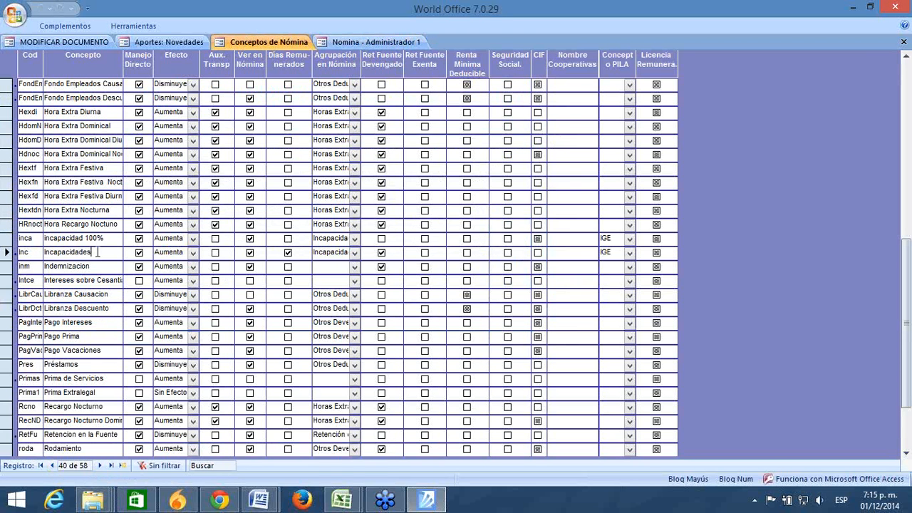
{"action": "left_click", "coordinate": [629, 254]}
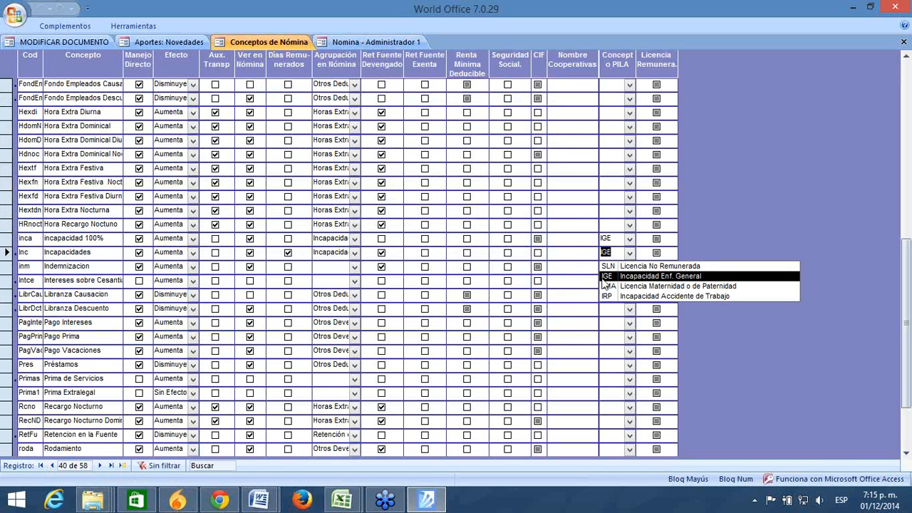
{"action": "left_click", "coordinate": [673, 280]}
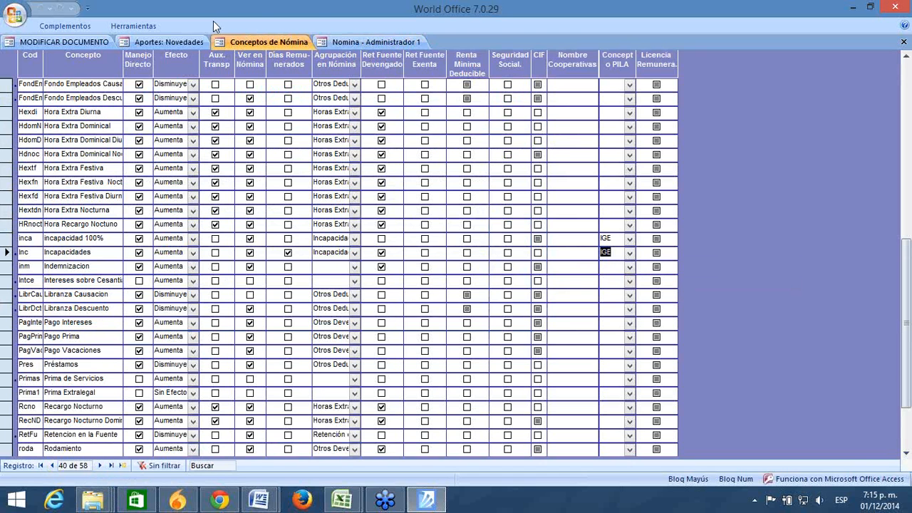
Step: Set the Aportes novelty type to INCAPACIDAD GENERAL
{"action": "left_click", "coordinate": [168, 42]}
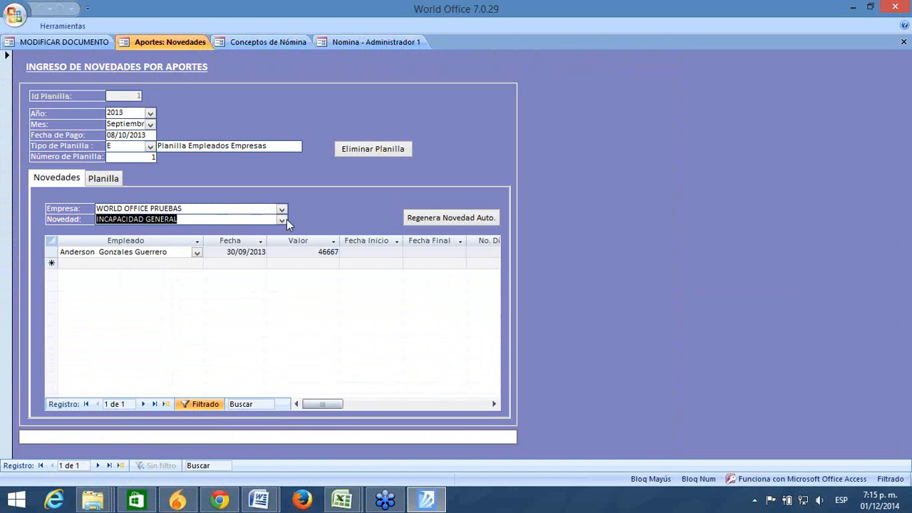
{"action": "left_click", "coordinate": [282, 221]}
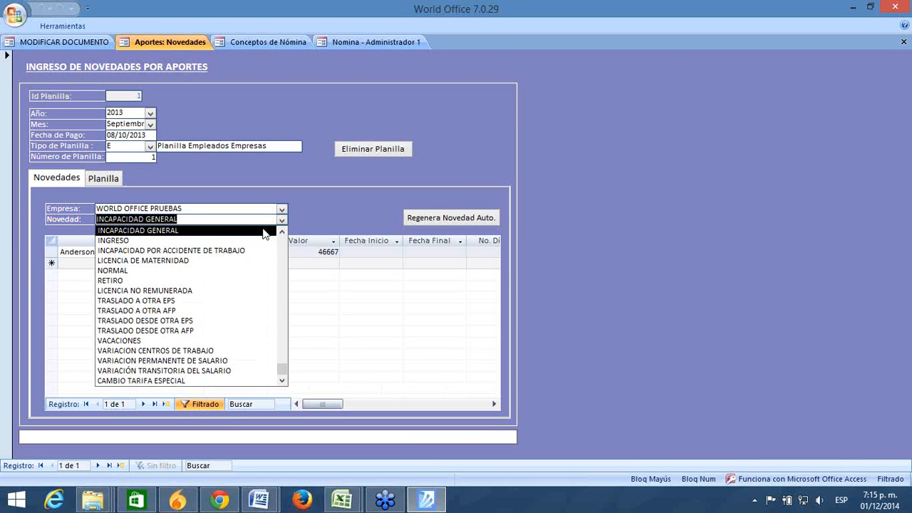
{"action": "left_click", "coordinate": [263, 230]}
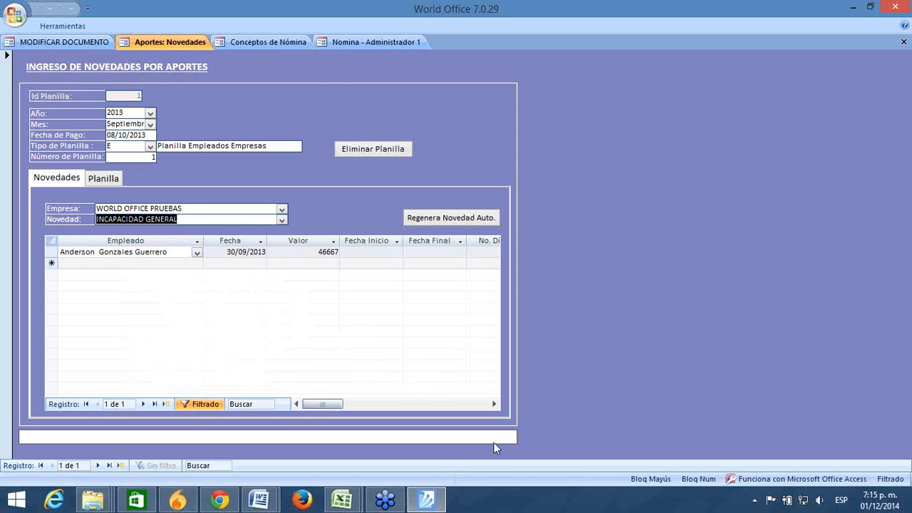
{"action": "left_click", "coordinate": [493, 404]}
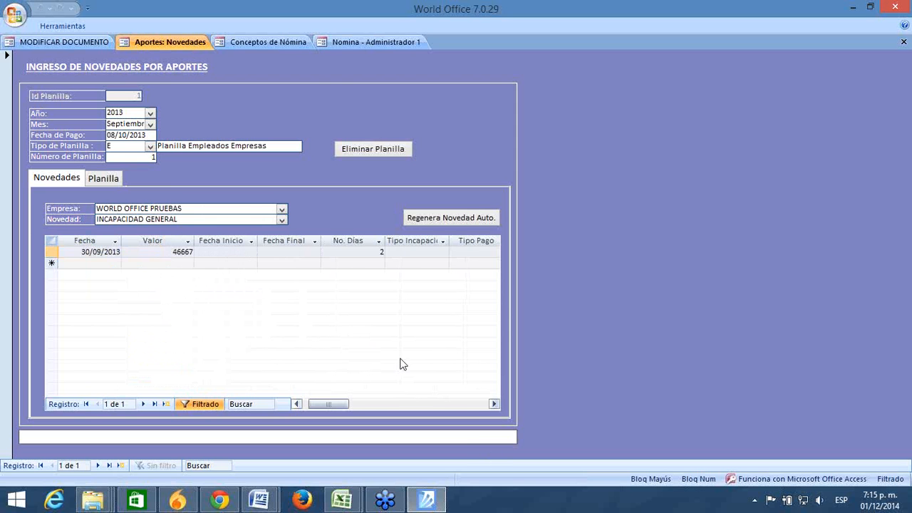
Step: Enter the incapacity dates 28/09/2014 to 30/09/2014
{"action": "left_click", "coordinate": [221, 252]}
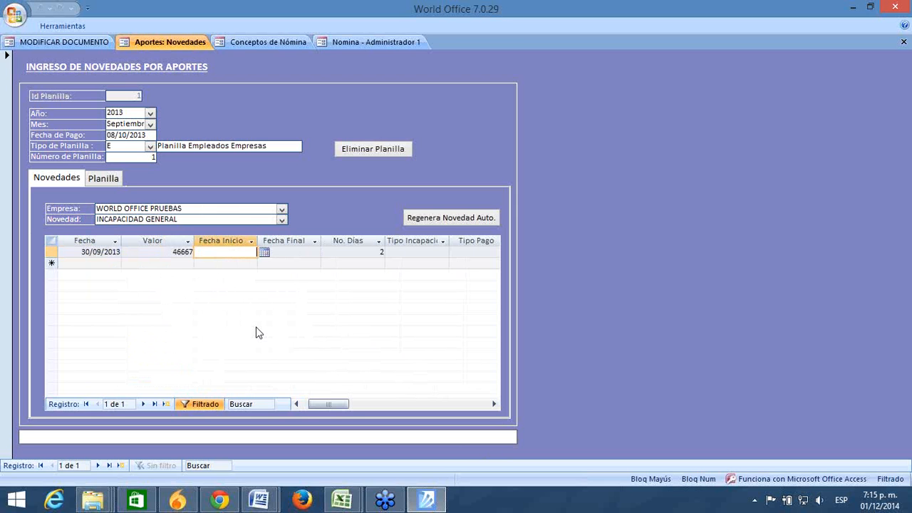
{"action": "key", "text": "Tab"}
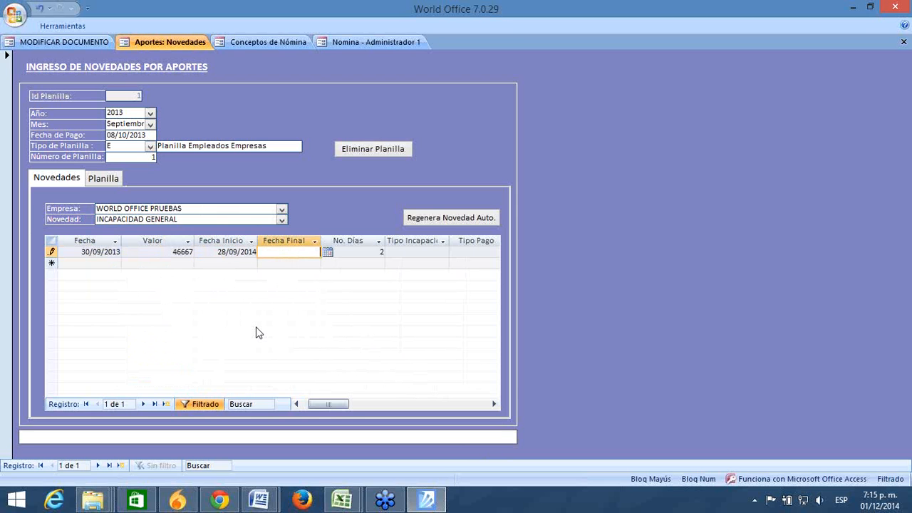
{"action": "key", "text": "Tab"}
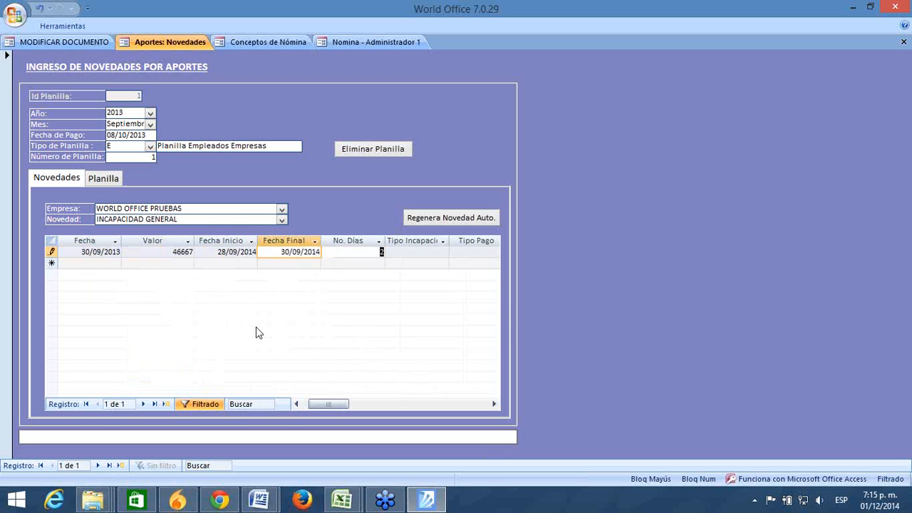
{"action": "key", "text": "Tab"}
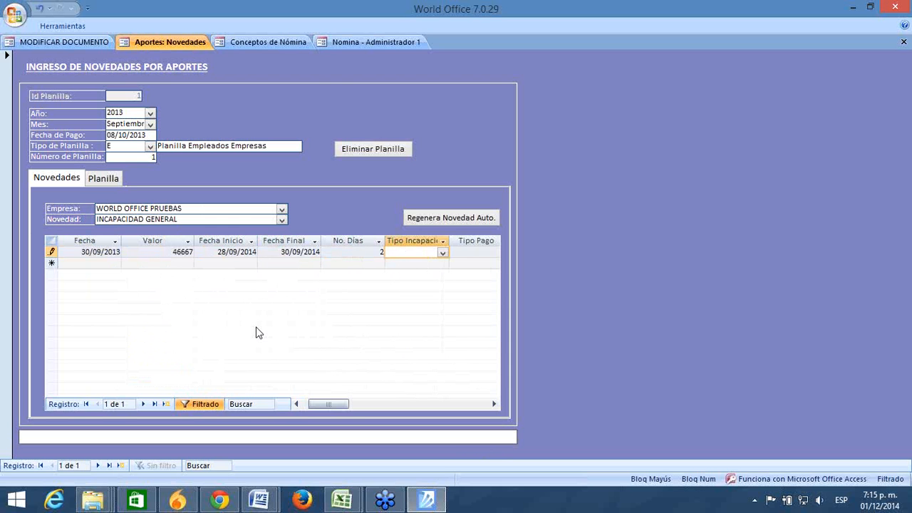
Step: Set incapacity type Enfermedad ambulatoria and payment type Dcto. en liquidación
{"action": "left_click", "coordinate": [442, 253]}
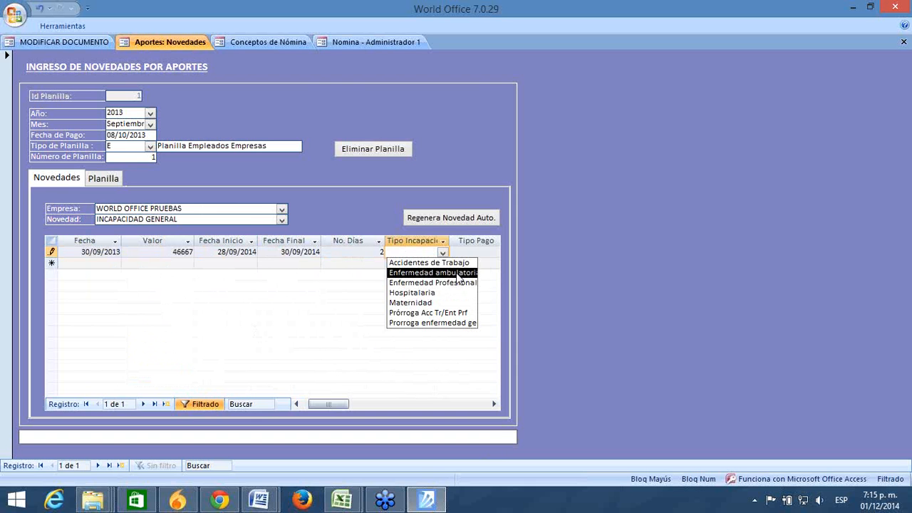
{"action": "left_click", "coordinate": [459, 273]}
{"action": "key", "text": "Tab"}
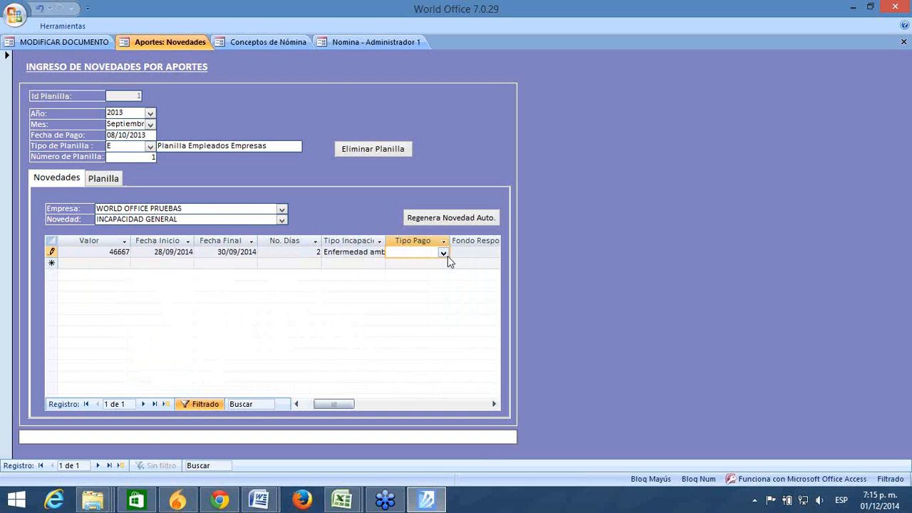
{"action": "left_click", "coordinate": [443, 253]}
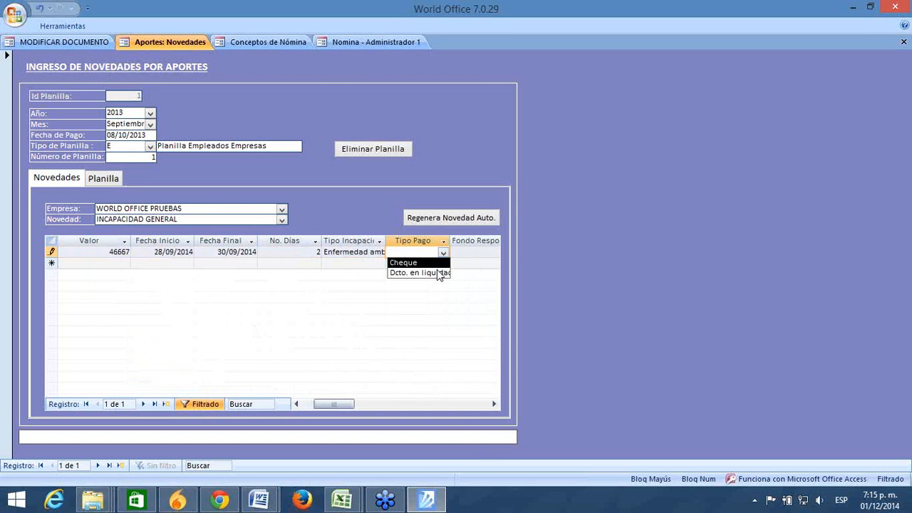
{"action": "left_click", "coordinate": [438, 273]}
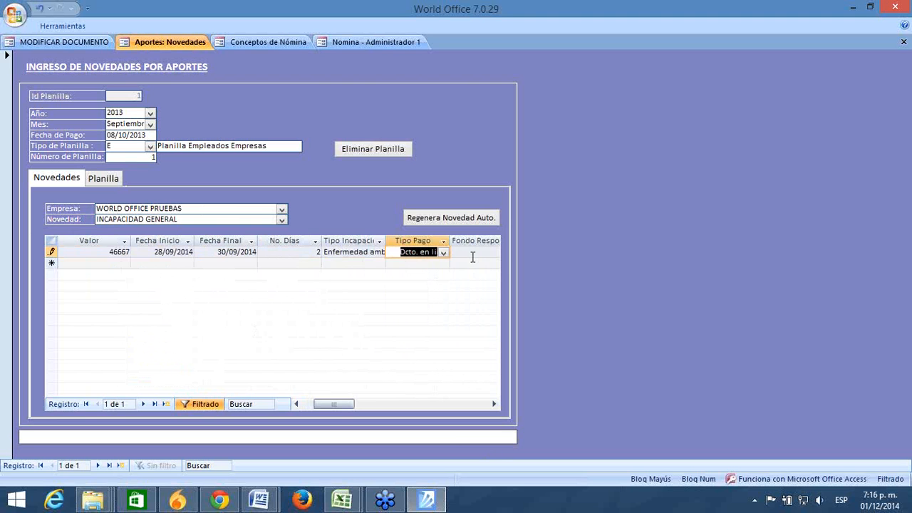
Step: Choose CRUZ BLANCA EPS as the responsible health fund
{"action": "left_click", "coordinate": [470, 251]}
{"action": "left_click", "coordinate": [496, 404]}
{"action": "left_click", "coordinate": [496, 404]}
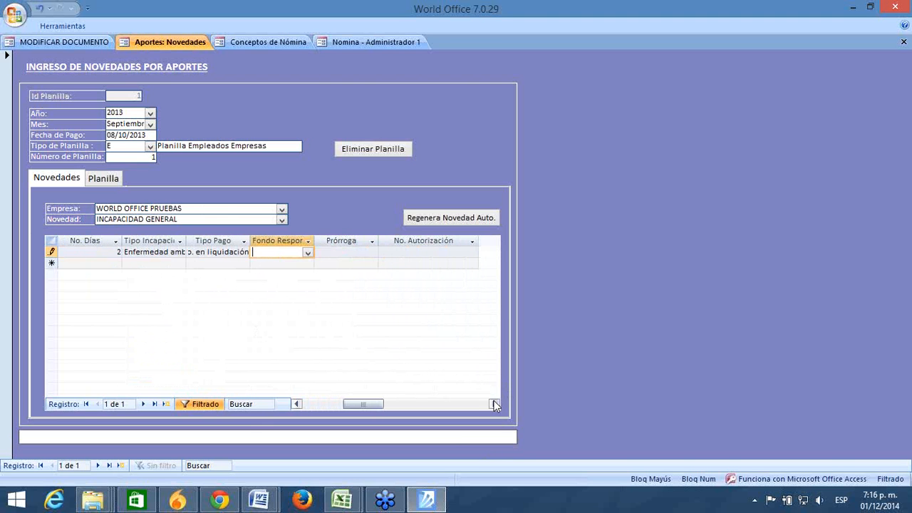
{"action": "left_click", "coordinate": [308, 253]}
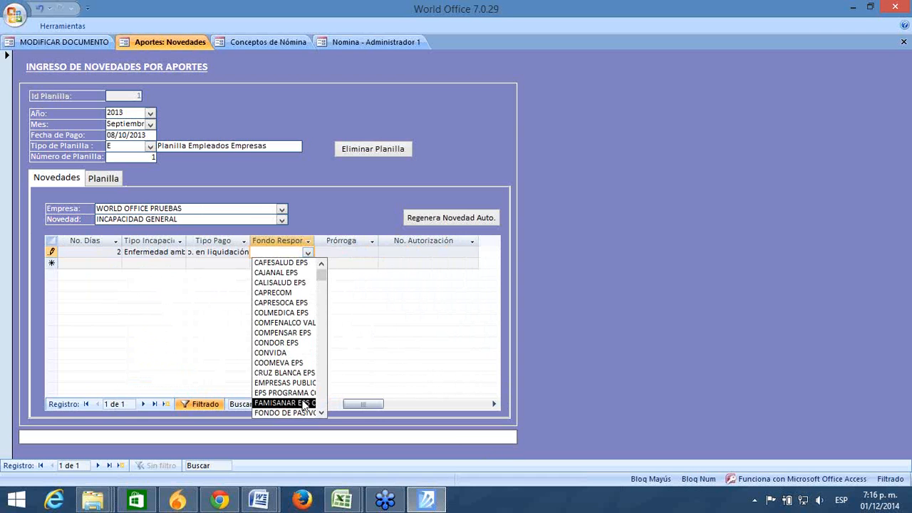
{"action": "type", "text": "CRUZ BLANCA"}
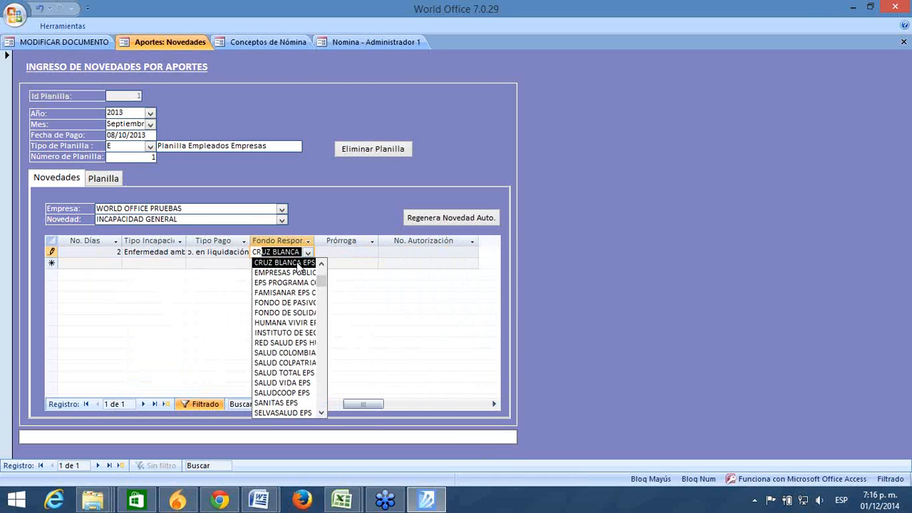
{"action": "left_click", "coordinate": [299, 267]}
{"action": "left_click", "coordinate": [332, 249]}
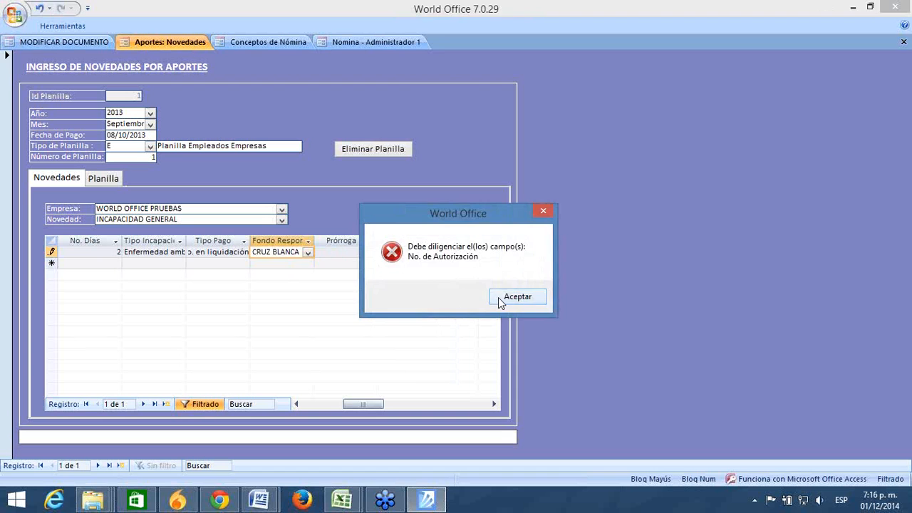
Step: Replace the too-long authorization number with 5 and save the incapacity row
{"action": "left_click", "coordinate": [517, 296]}
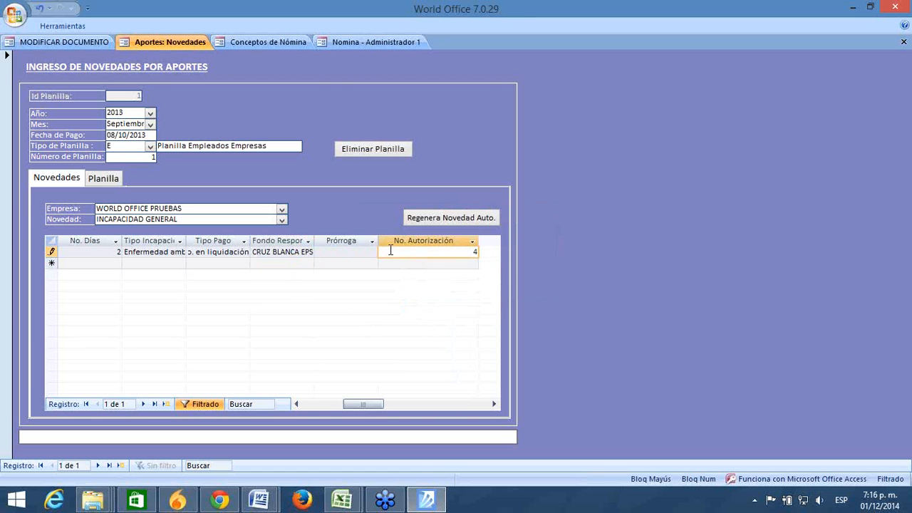
{"action": "left_click", "coordinate": [336, 253]}
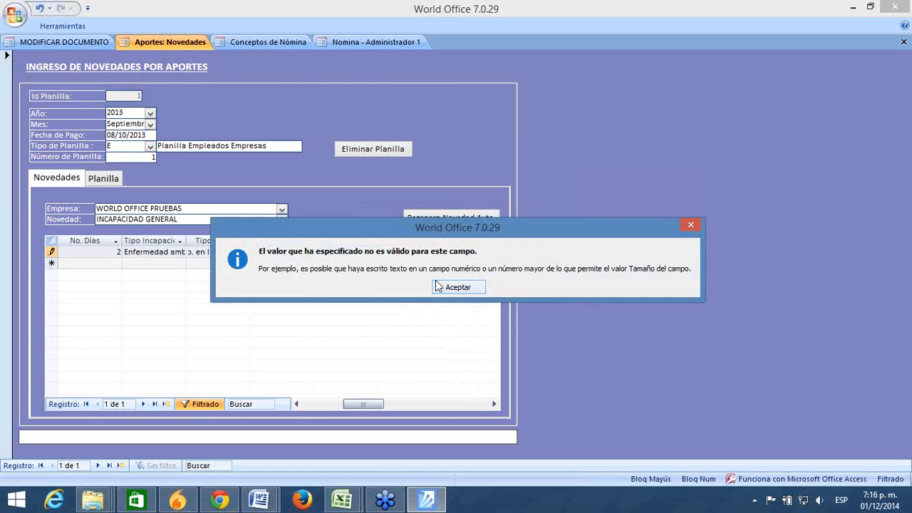
{"action": "left_click", "coordinate": [456, 286]}
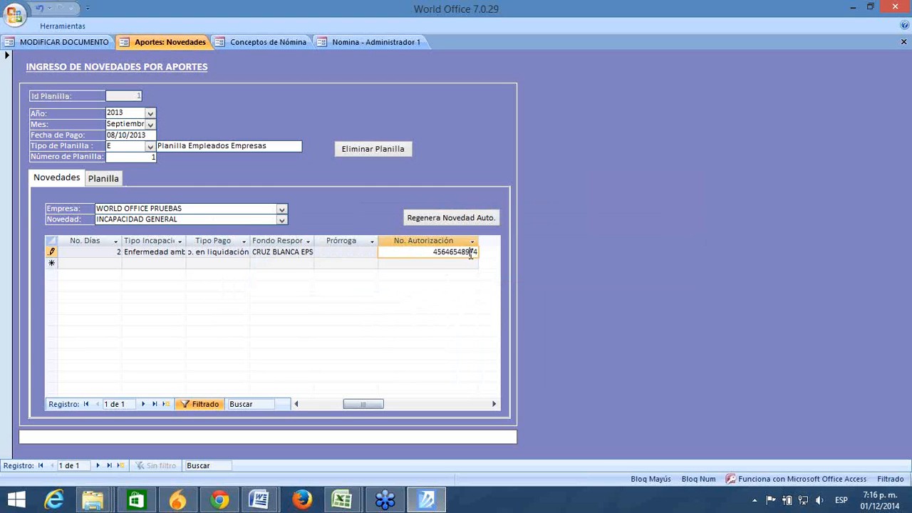
{"action": "left_click_drag", "start_coordinate": [429, 256], "coordinate": [515, 250]}
{"action": "type", "text": "5"}
{"action": "left_click", "coordinate": [342, 262]}
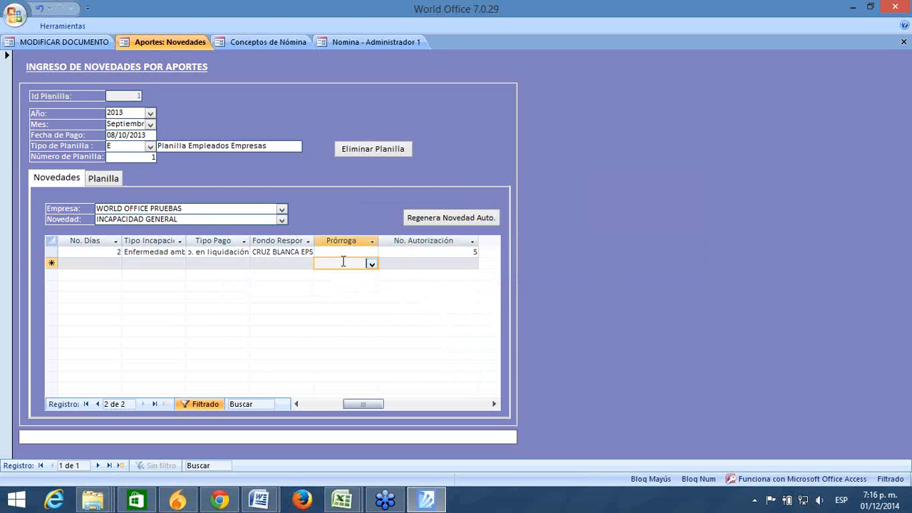
Step: Check the first row's Prórroga options without changing them
{"action": "left_click", "coordinate": [344, 251]}
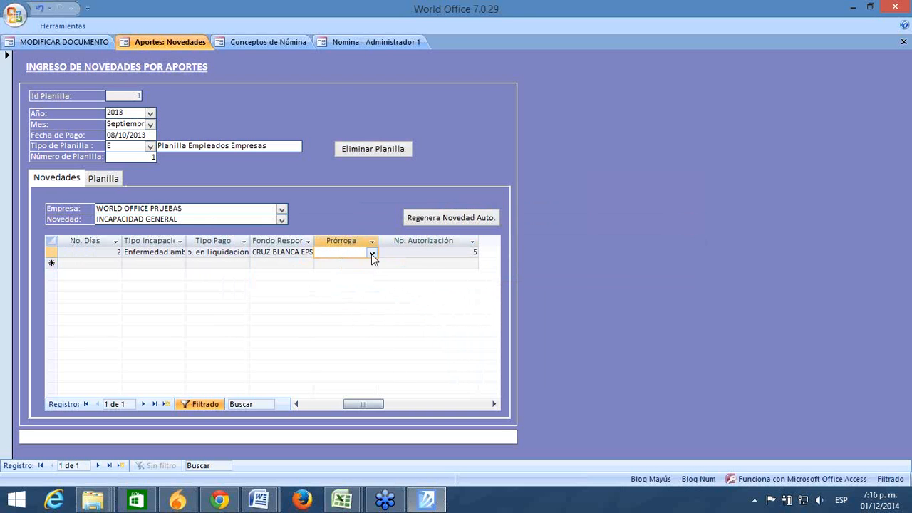
{"action": "left_click", "coordinate": [372, 253]}
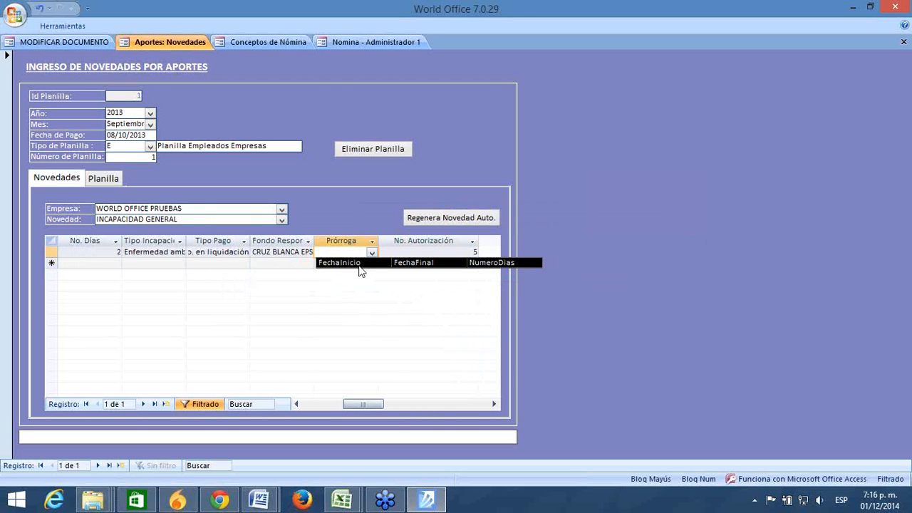
{"action": "left_click", "coordinate": [428, 267]}
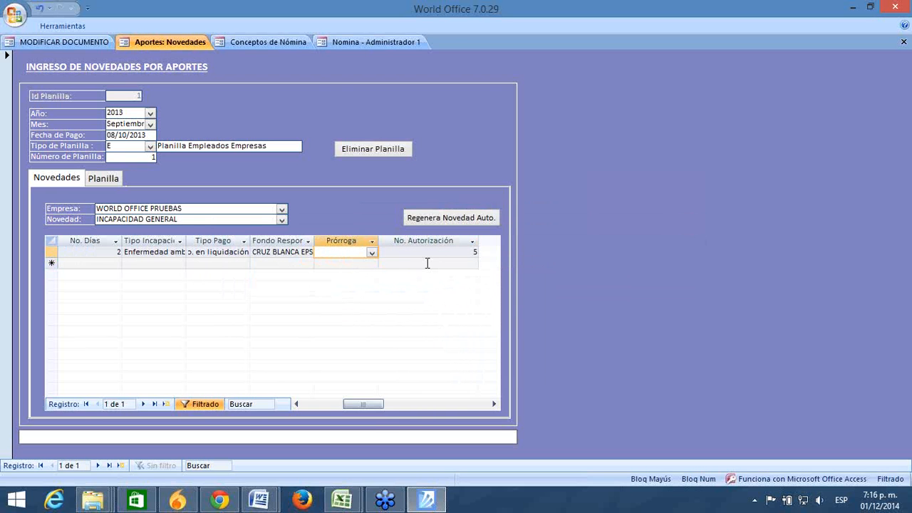
{"action": "left_click_drag", "start_coordinate": [353, 408], "coordinate": [299, 410]}
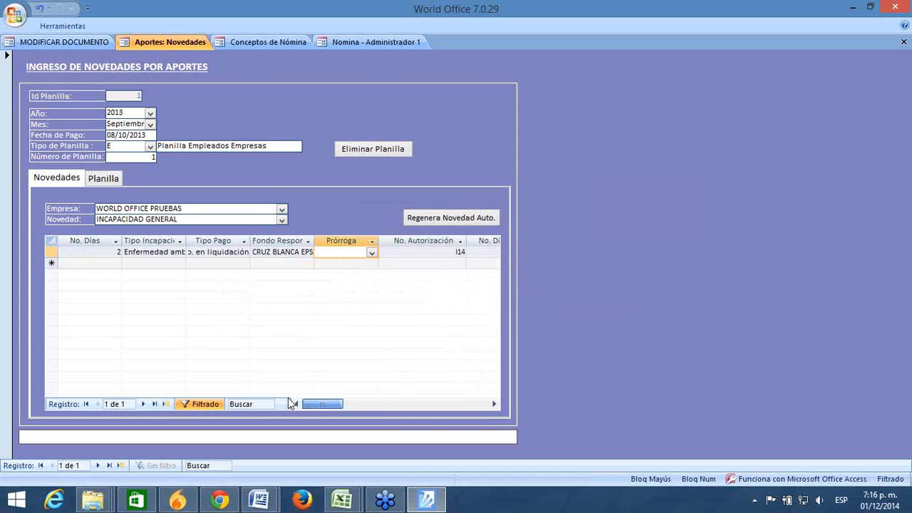
{"action": "left_click", "coordinate": [121, 263]}
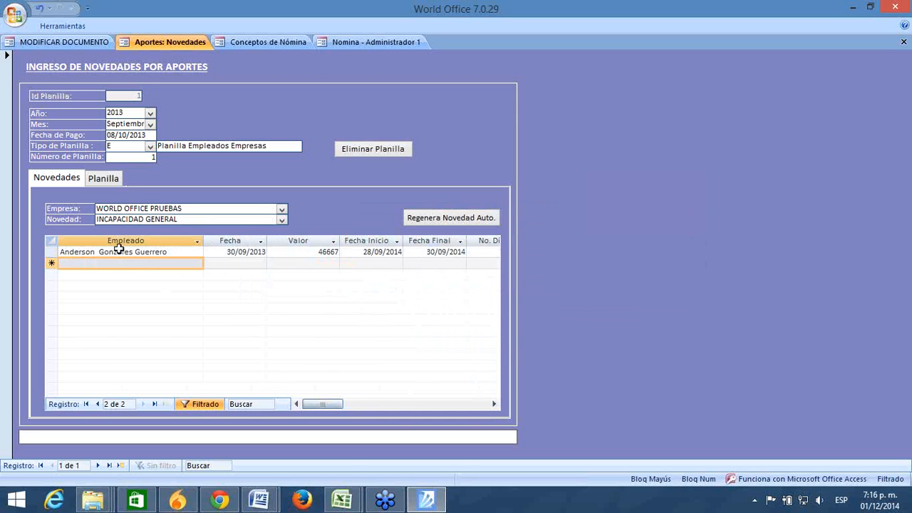
{"action": "left_click", "coordinate": [190, 220]}
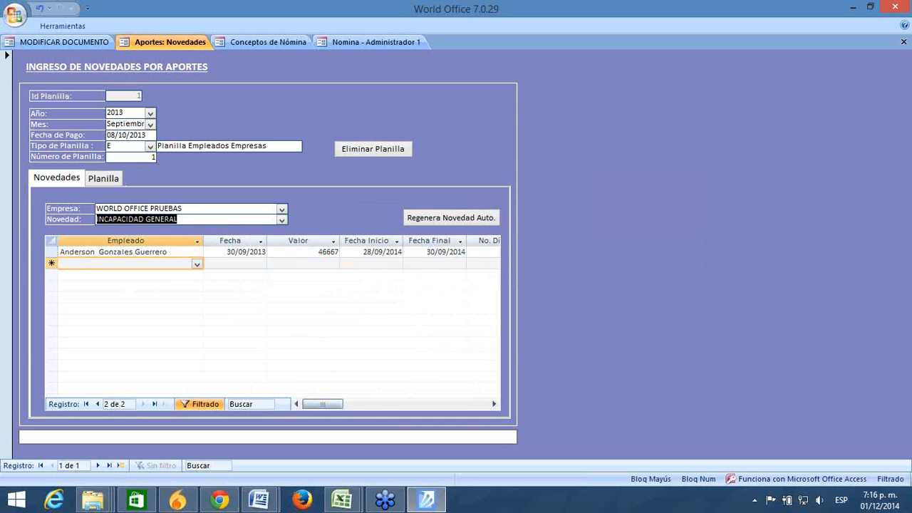
{"action": "left_click", "coordinate": [47, 251]}
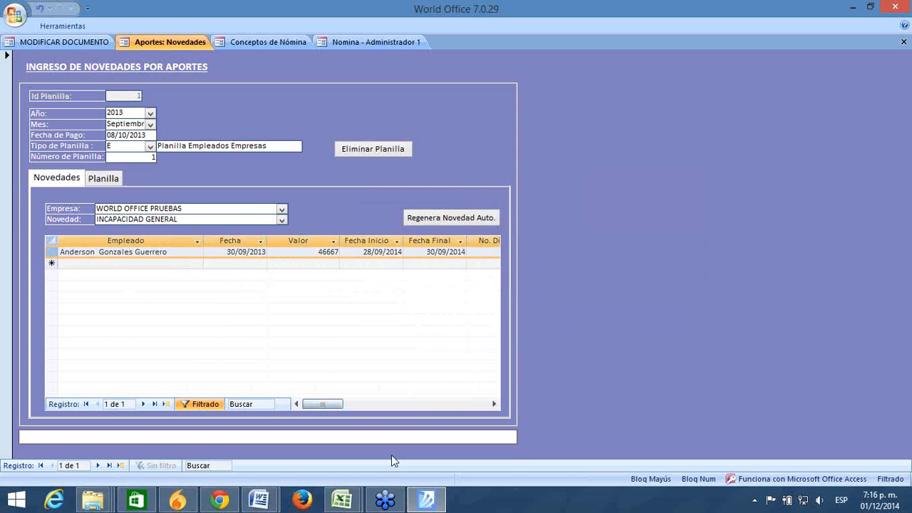
{"action": "left_click", "coordinate": [494, 404]}
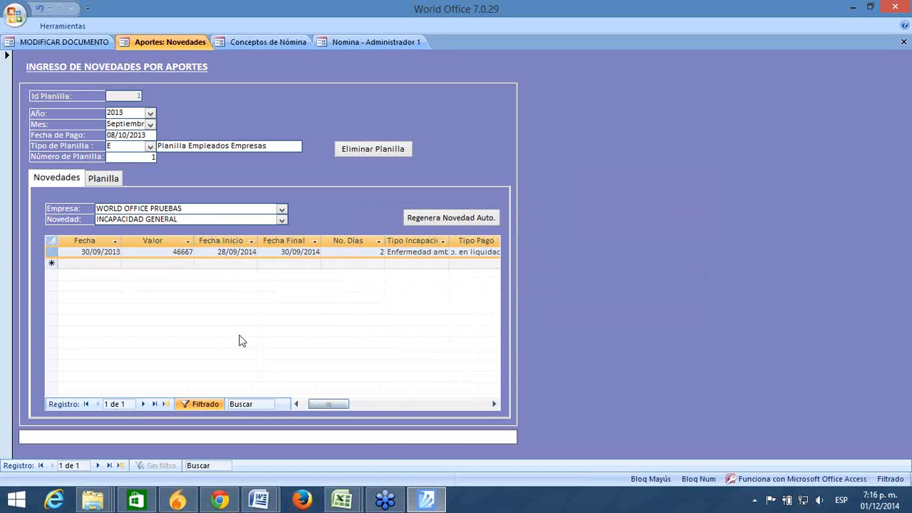
{"action": "left_click", "coordinate": [491, 404]}
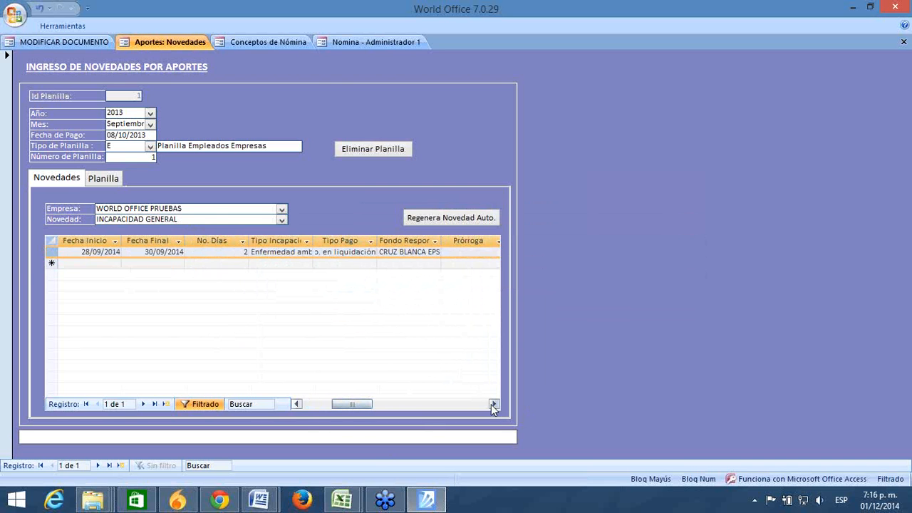
{"action": "left_click", "coordinate": [491, 403]}
{"action": "left_click", "coordinate": [491, 404]}
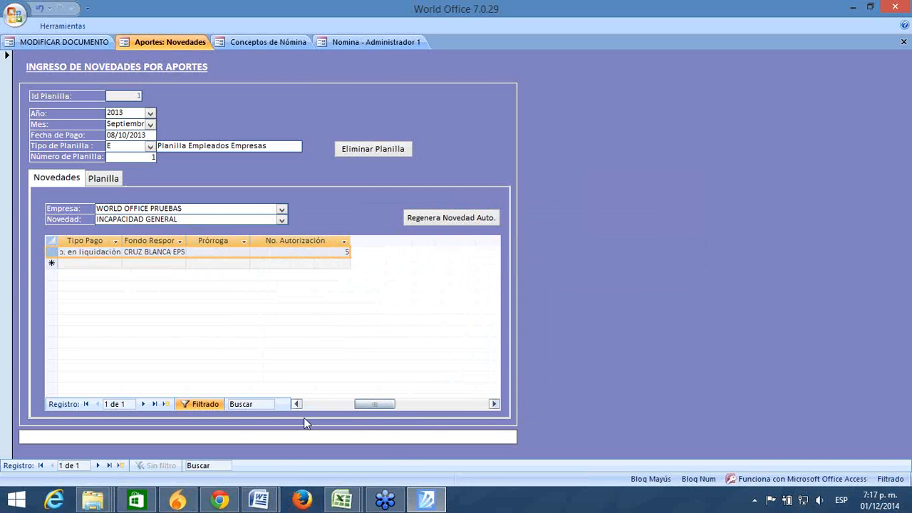
{"action": "left_click", "coordinate": [306, 405]}
{"action": "left_click", "coordinate": [306, 405]}
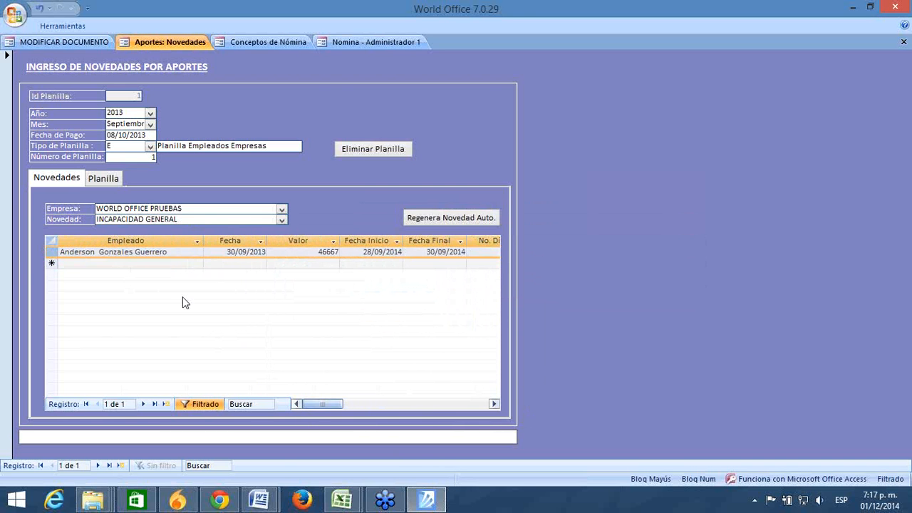
Step: Change the novelty type to INGRESO and focus the new row's Empleado cell
{"action": "left_click", "coordinate": [167, 262]}
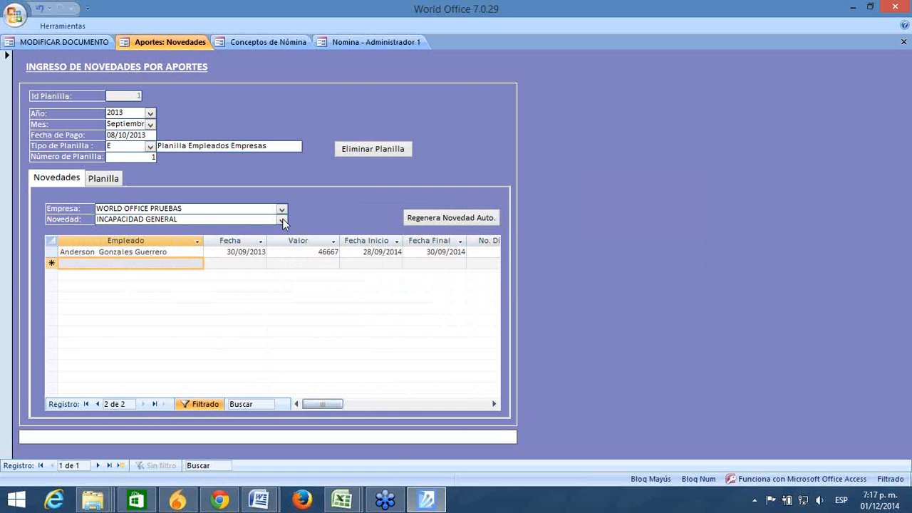
{"action": "left_click", "coordinate": [282, 220]}
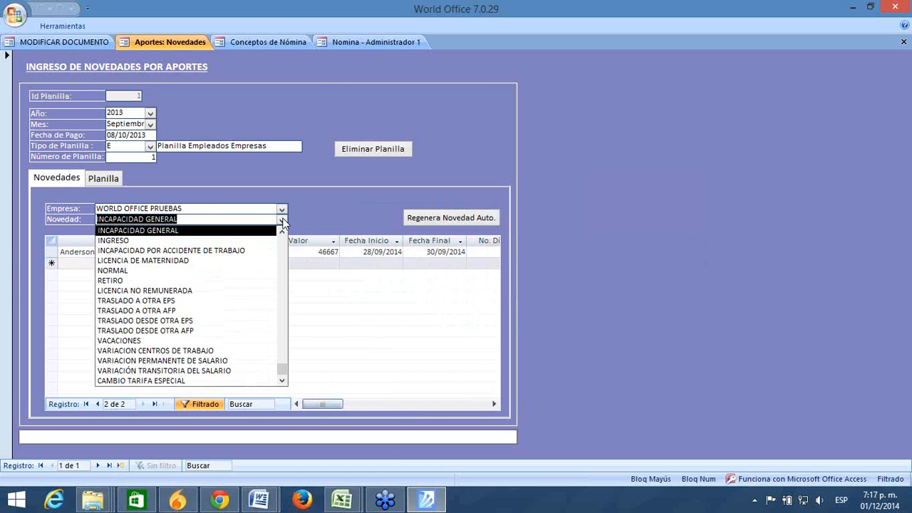
{"action": "left_click", "coordinate": [664, 76]}
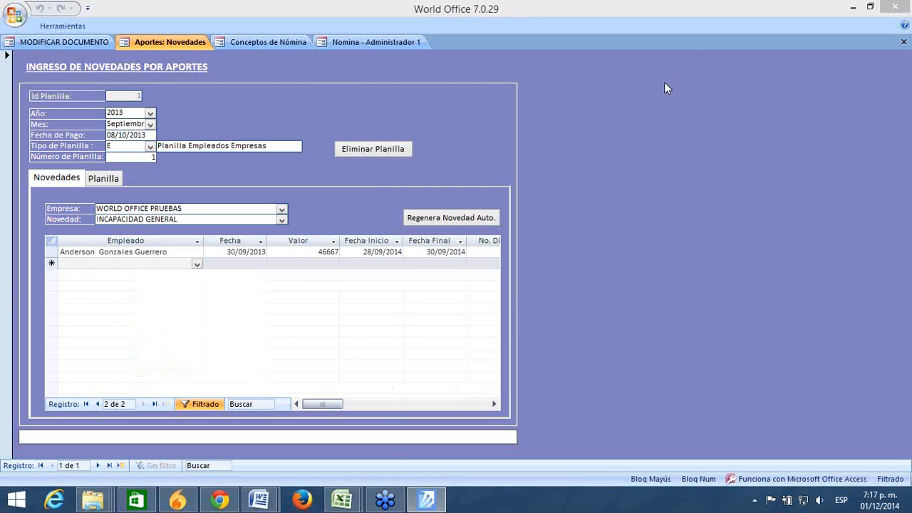
{"action": "left_click", "coordinate": [281, 221]}
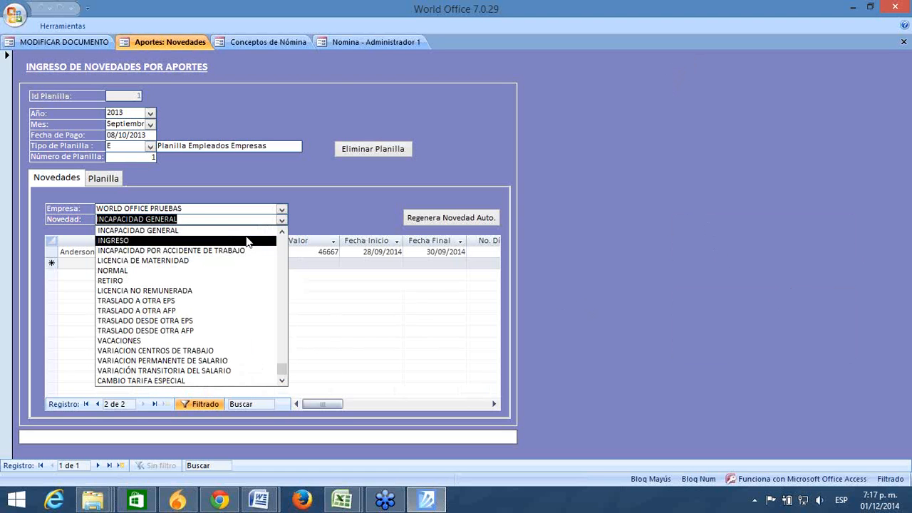
{"action": "left_click", "coordinate": [248, 240]}
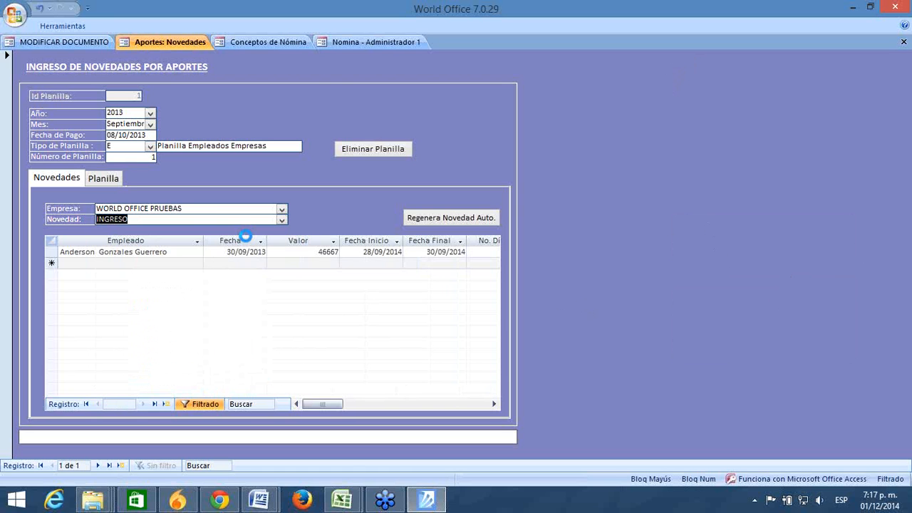
{"action": "left_click", "coordinate": [153, 252]}
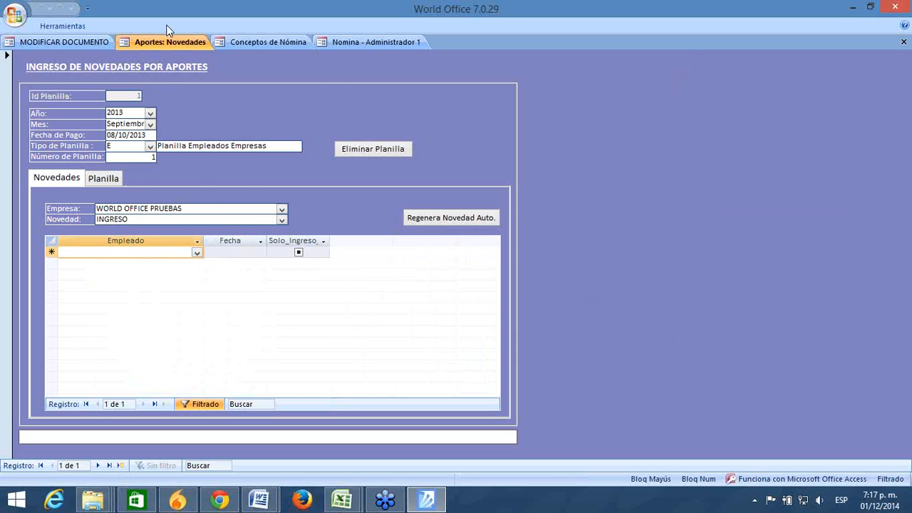
{"action": "left_click", "coordinate": [81, 43]}
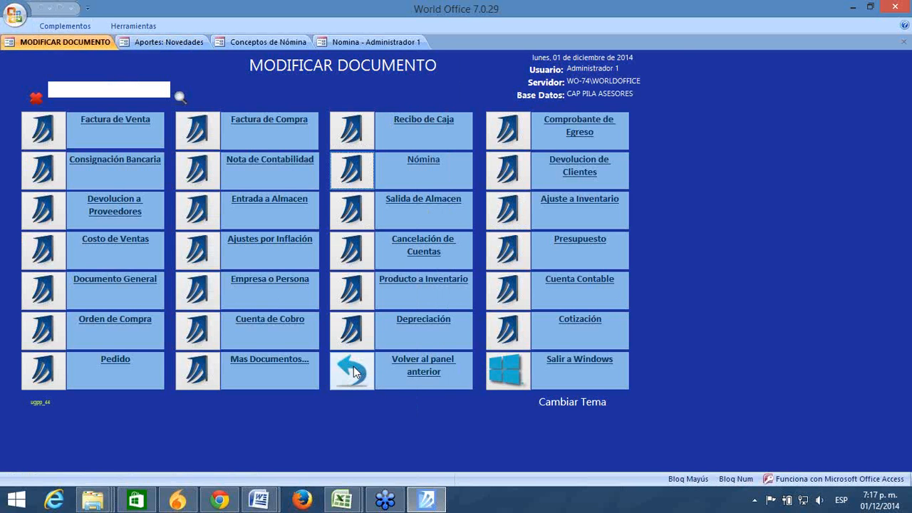
Step: Run the payroll configuration wizard through contribution accounts, pension, compensation fund and ARP to employee information
{"action": "left_click", "coordinate": [352, 373]}
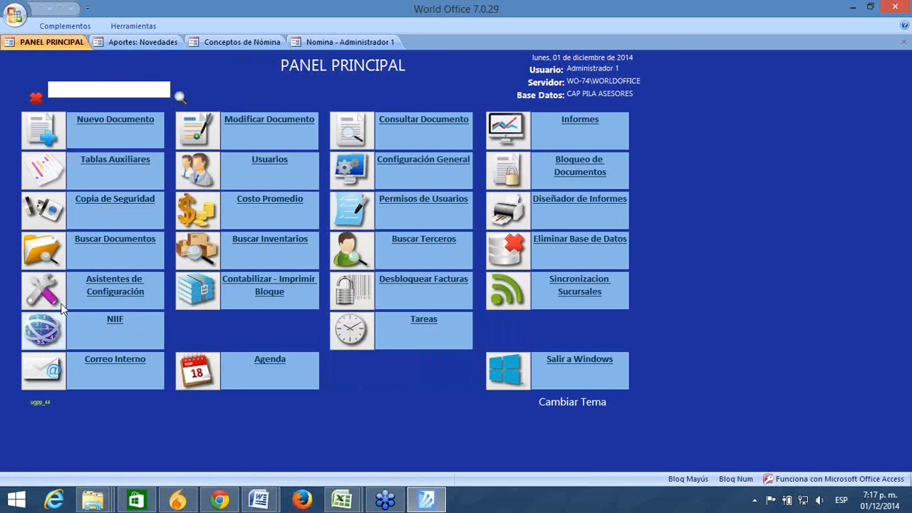
{"action": "left_click", "coordinate": [48, 296]}
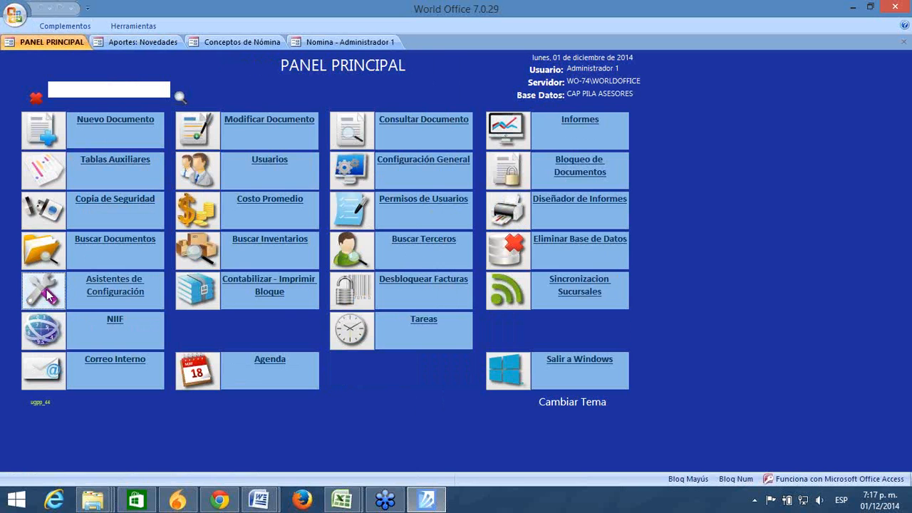
{"action": "left_click", "coordinate": [206, 129]}
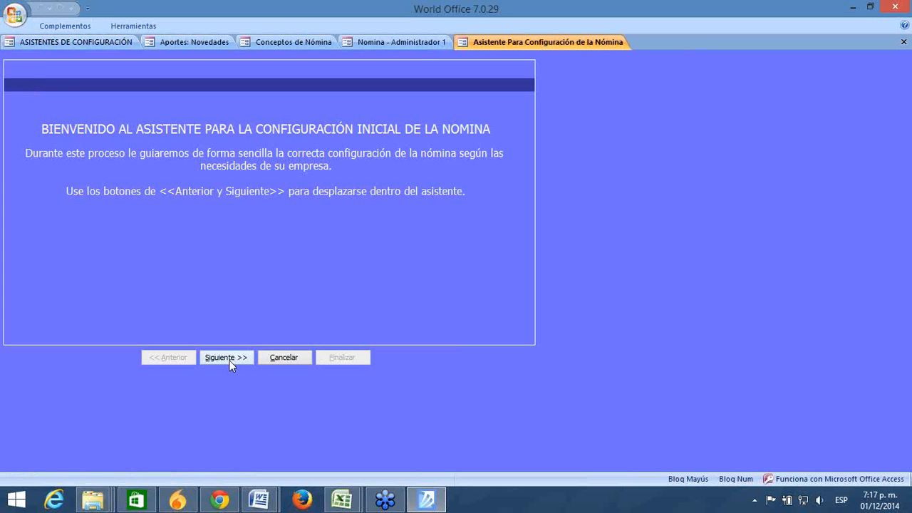
{"action": "left_click", "coordinate": [228, 358]}
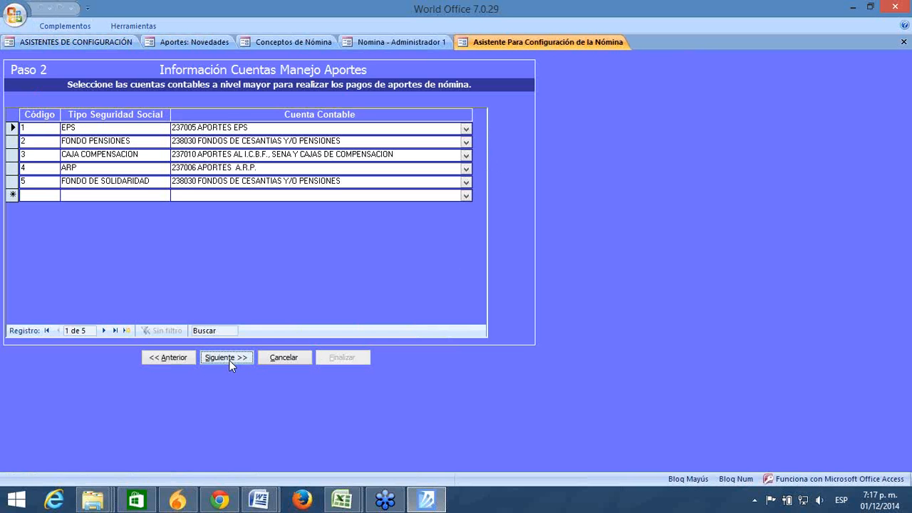
{"action": "left_click", "coordinate": [229, 358]}
{"action": "left_click", "coordinate": [229, 358]}
{"action": "left_click", "coordinate": [228, 358]}
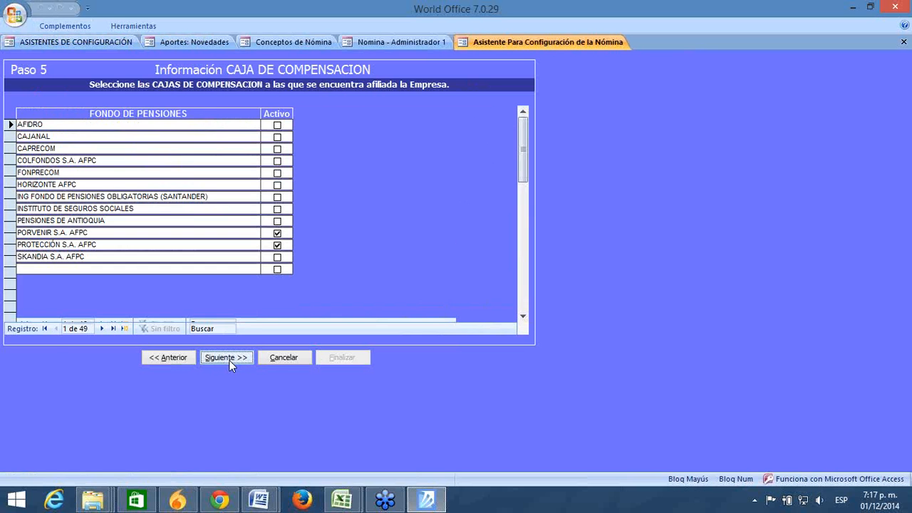
{"action": "left_click", "coordinate": [228, 358]}
{"action": "left_click", "coordinate": [229, 358]}
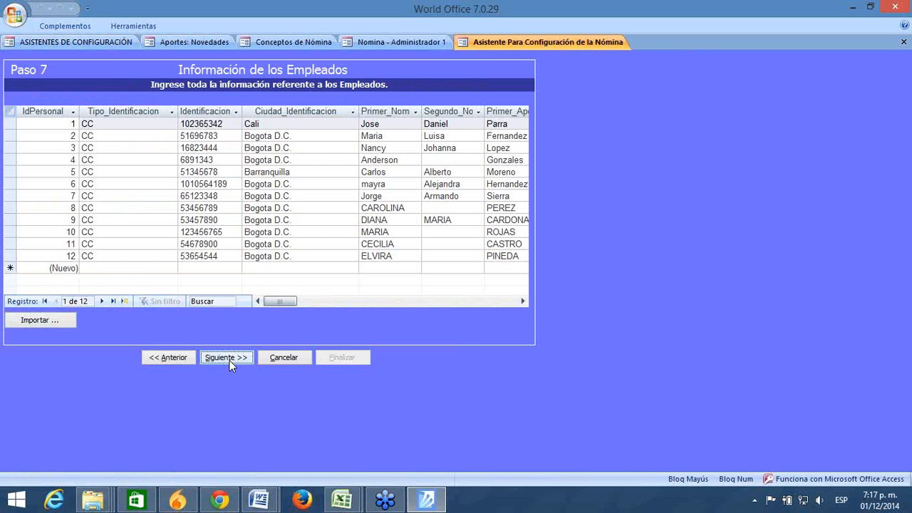
Step: Scroll Paso 7's 12-employee grid right, then return to the Aportes Novedades form
{"action": "left_click", "coordinate": [522, 300]}
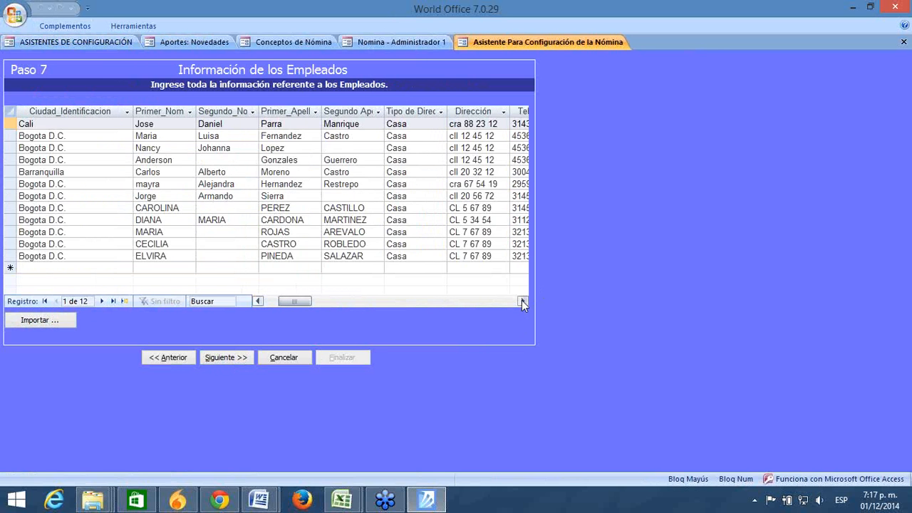
{"action": "left_click", "coordinate": [522, 300]}
{"action": "left_click", "coordinate": [522, 301]}
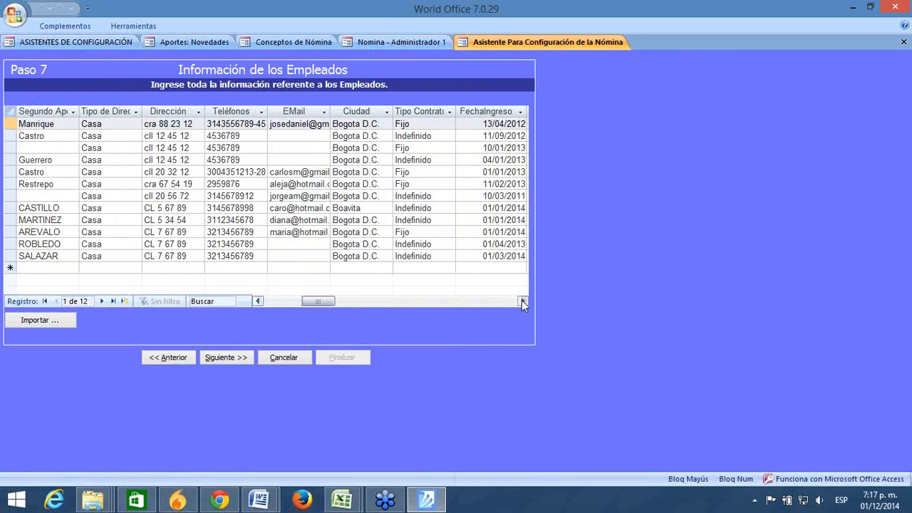
{"action": "left_click", "coordinate": [523, 301]}
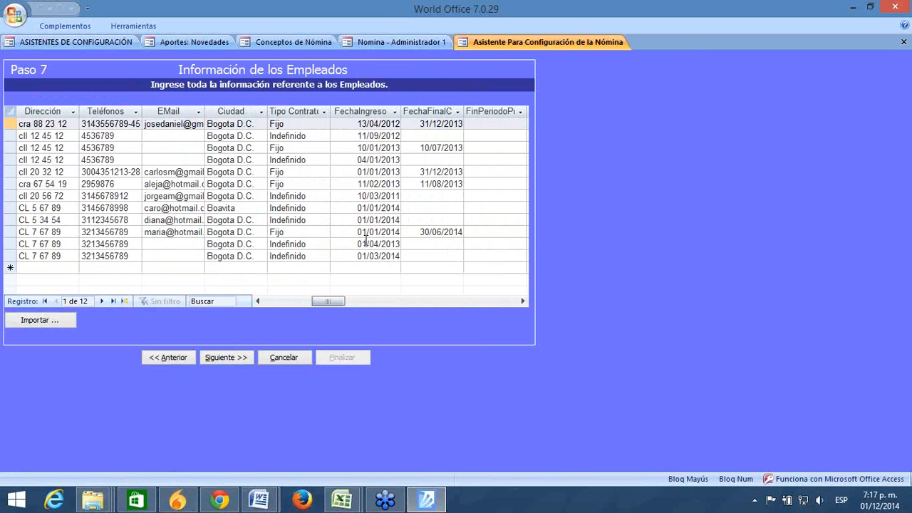
{"action": "left_click", "coordinate": [191, 44]}
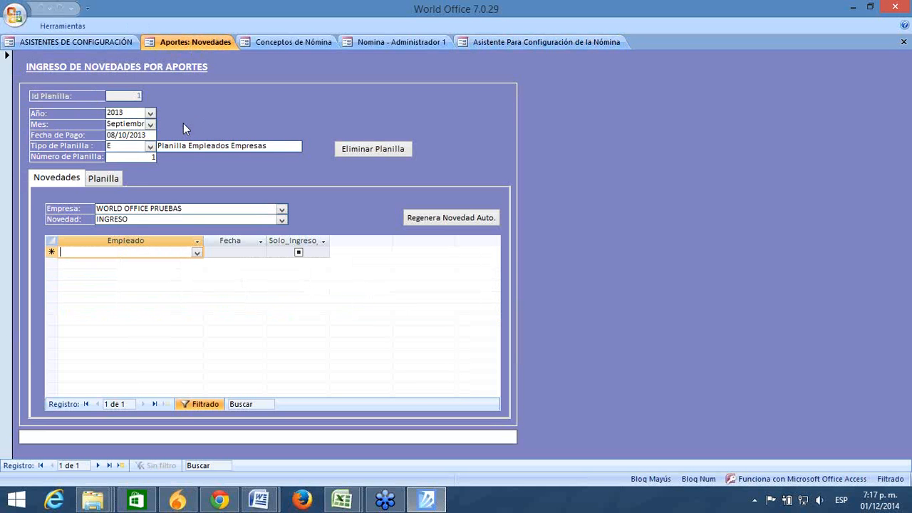
Step: Select the 2013 planilla year and start a new novedad row
{"action": "double_click", "coordinate": [126, 112]}
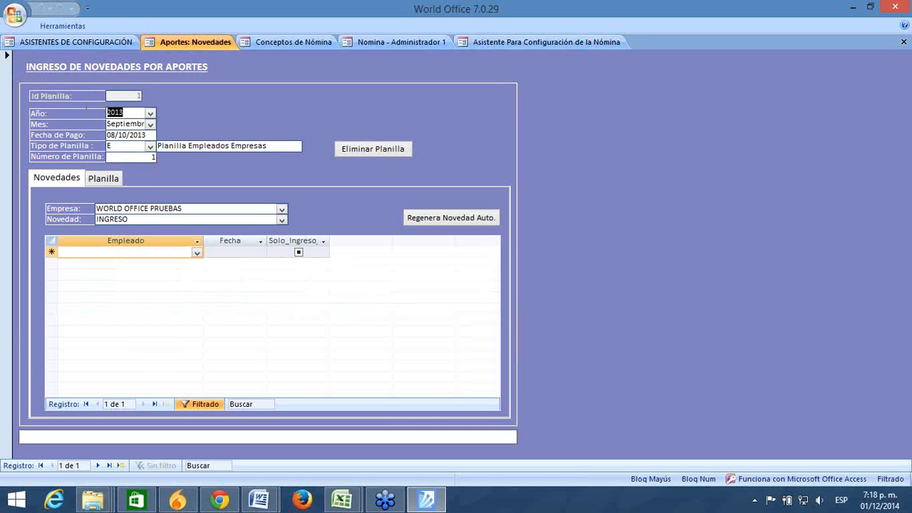
{"action": "left_click", "coordinate": [123, 124]}
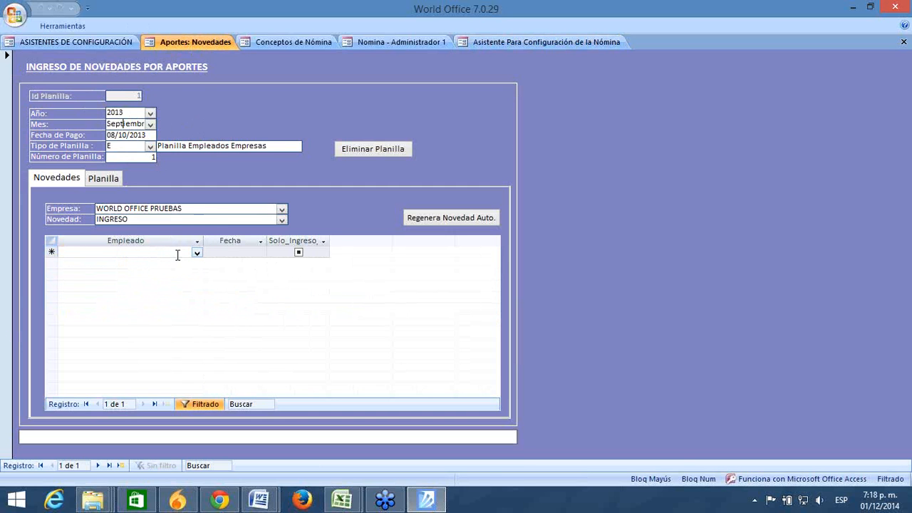
{"action": "left_click", "coordinate": [216, 254]}
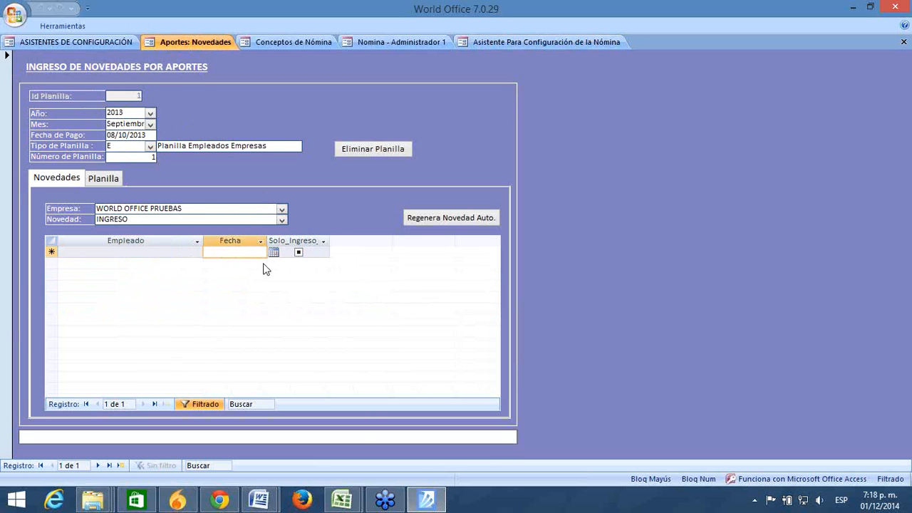
Step: Set the novedad type to INCAPACIDAD POR ACCIDENTE DE TRABAJO and return to Conceptos de Nómina
{"action": "left_click", "coordinate": [282, 219]}
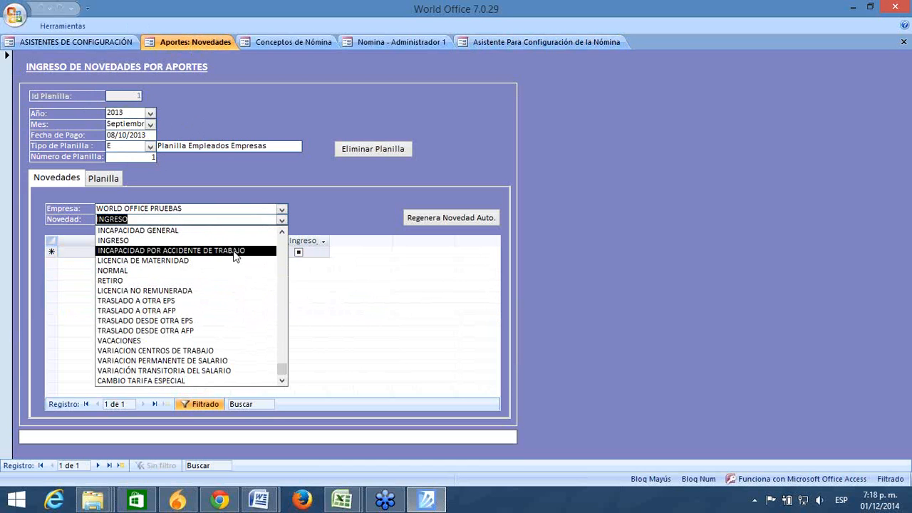
{"action": "left_click", "coordinate": [234, 250]}
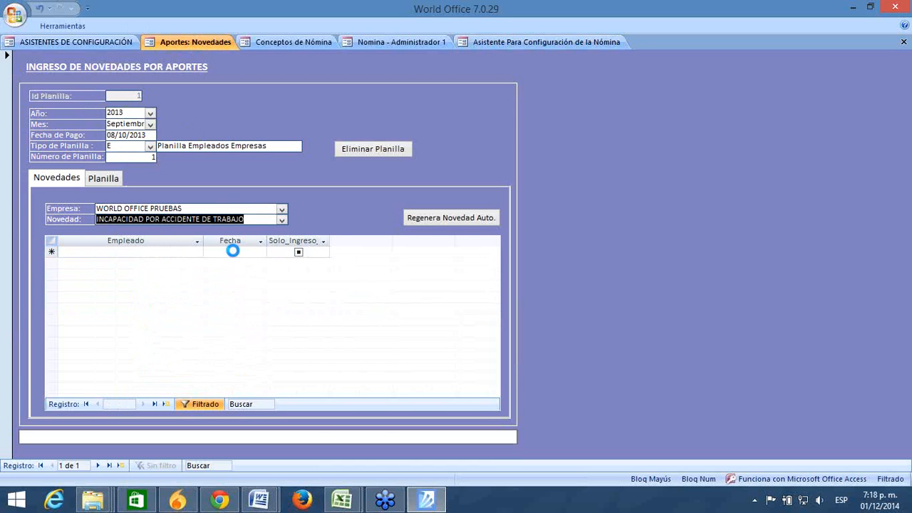
{"action": "left_click", "coordinate": [283, 221]}
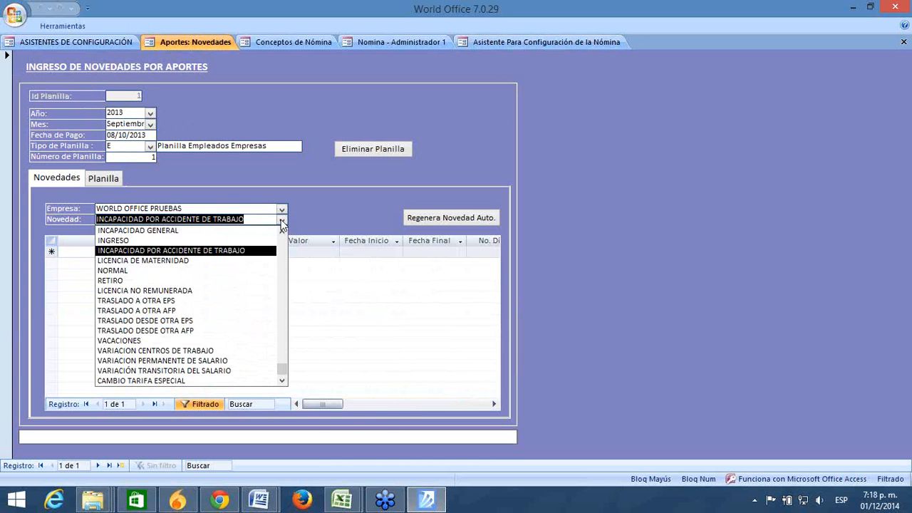
{"action": "left_click", "coordinate": [282, 233]}
{"action": "left_click", "coordinate": [282, 232]}
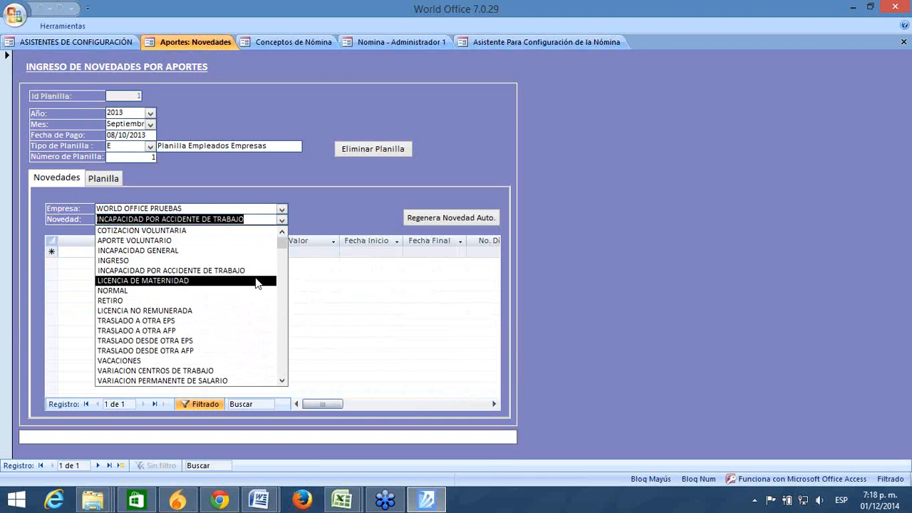
{"action": "left_click", "coordinate": [338, 298]}
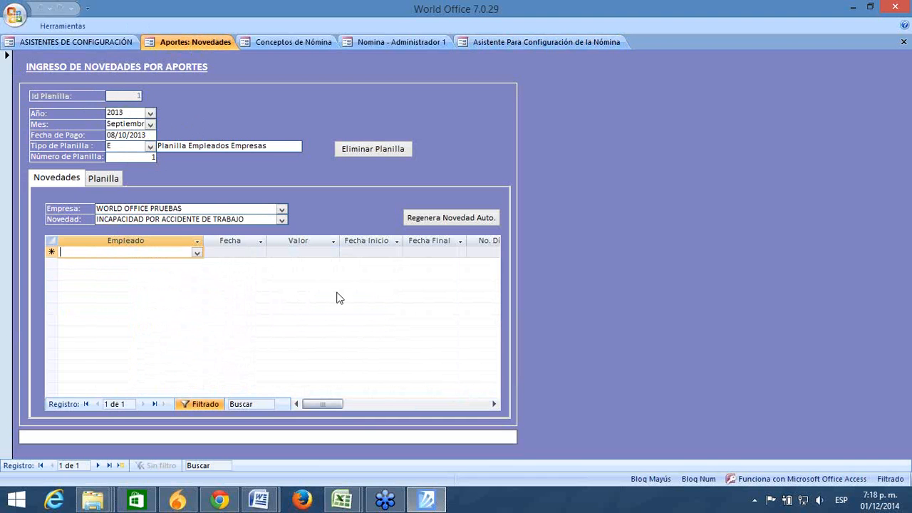
{"action": "left_click", "coordinate": [294, 42]}
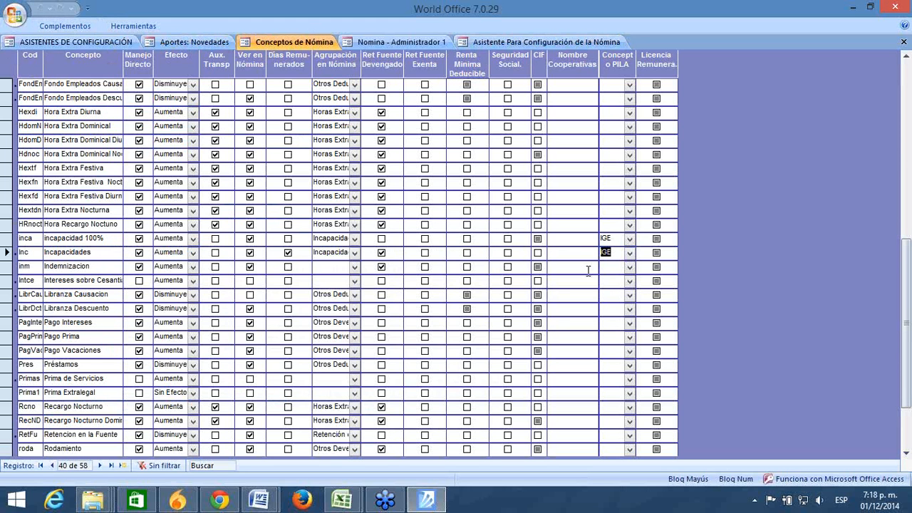
Step: Keep IGE as the Incapacidades concept's PILA code and switch to Nómina de Empleados document 10
{"action": "left_click", "coordinate": [629, 253]}
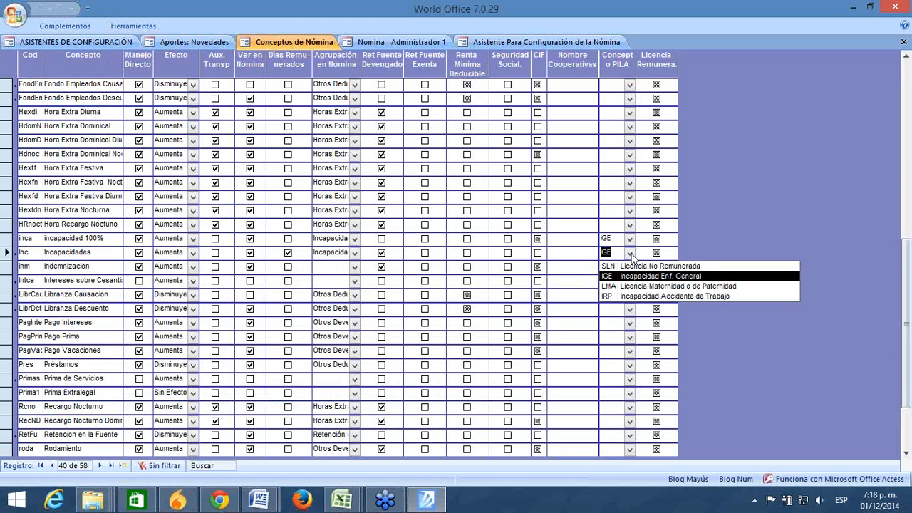
{"action": "left_click", "coordinate": [666, 84]}
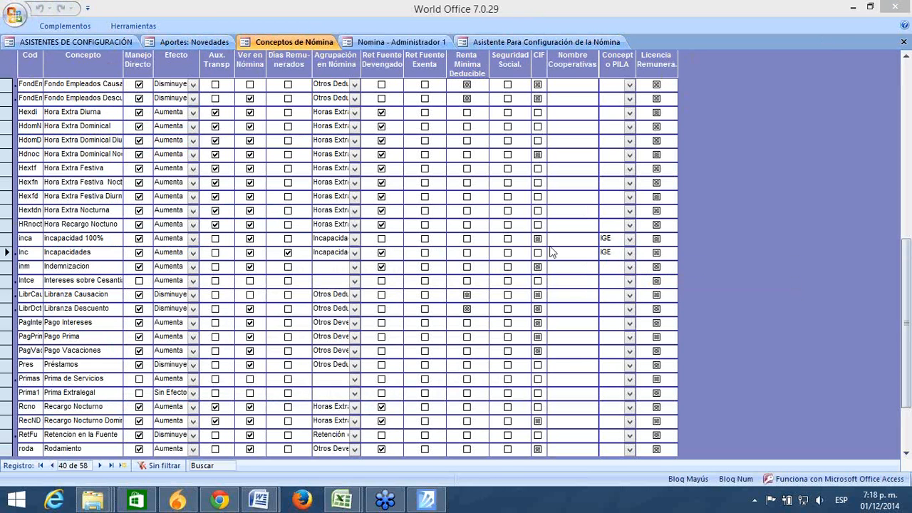
{"action": "left_click", "coordinate": [629, 255]}
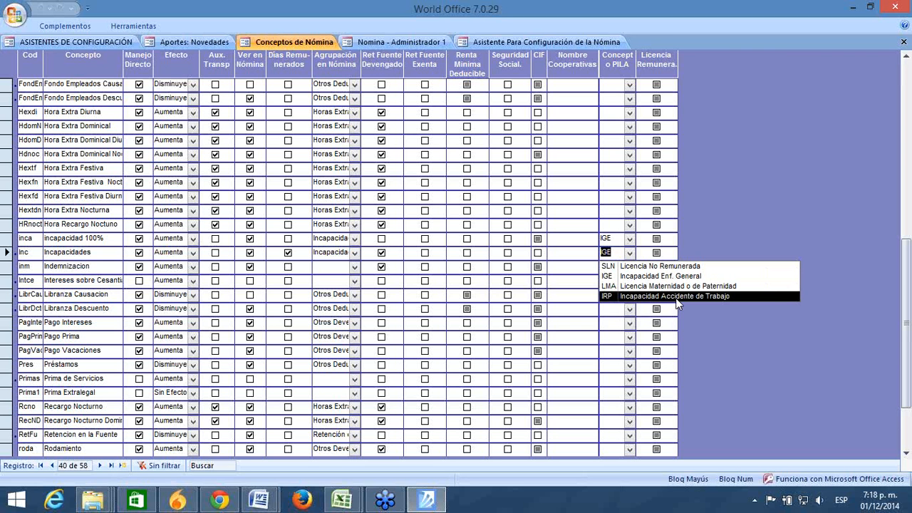
{"action": "left_click", "coordinate": [740, 202]}
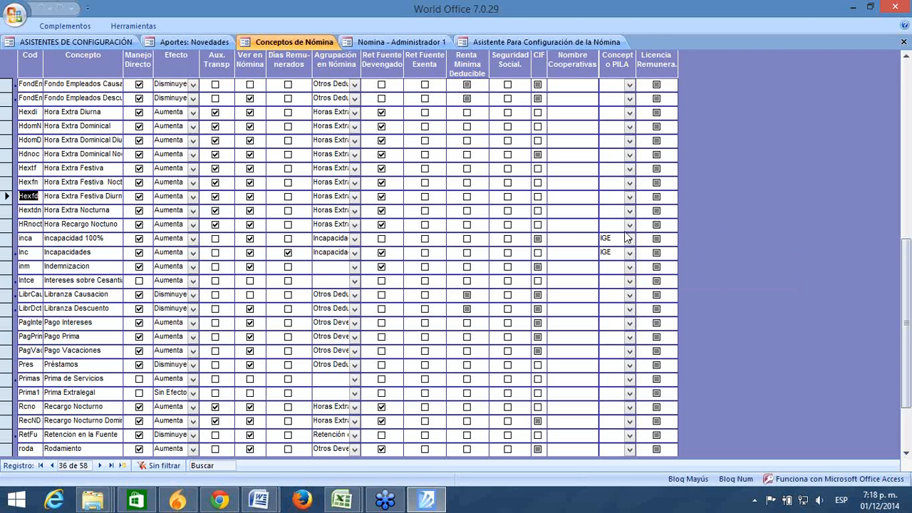
{"action": "left_click", "coordinate": [607, 252]}
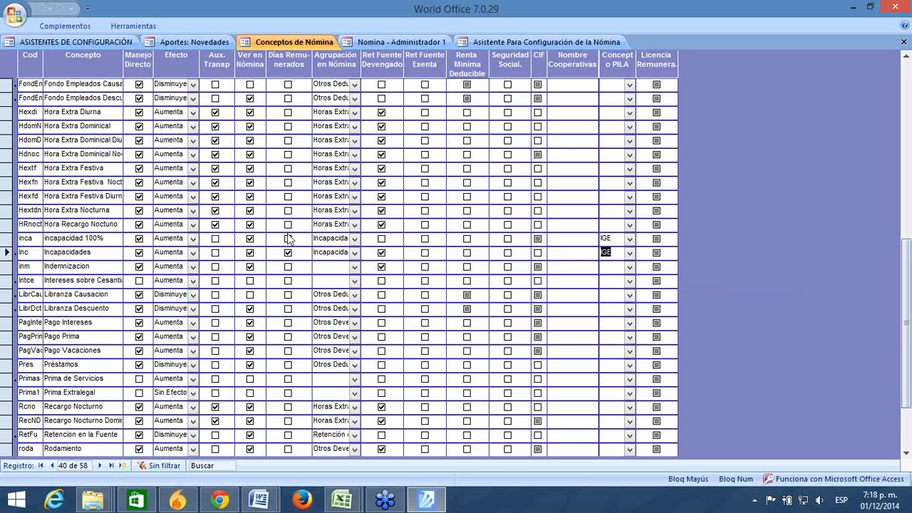
{"action": "double_click", "coordinate": [91, 253]}
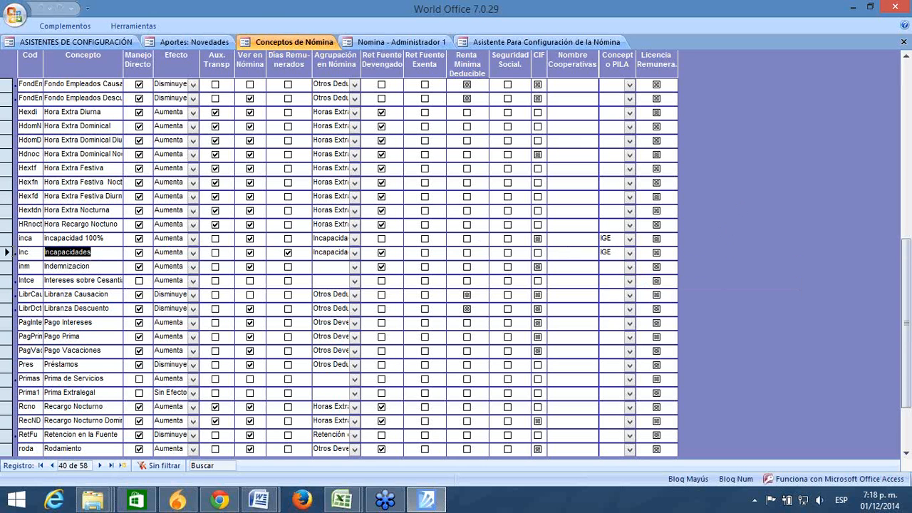
{"action": "left_click", "coordinate": [422, 43]}
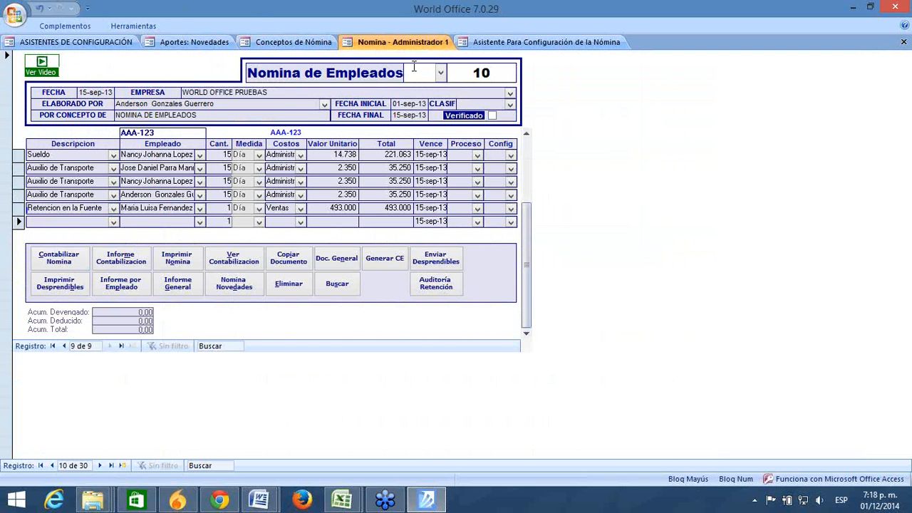
Step: On Aportes: Novedades, check the new row's Tipo Incapacidad and Tipo Pago cells
{"action": "left_click", "coordinate": [187, 42]}
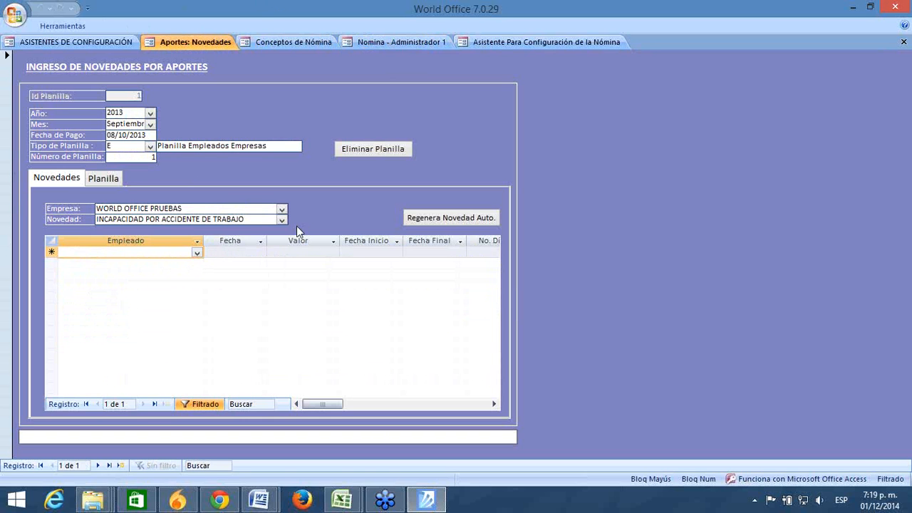
{"action": "left_click", "coordinate": [494, 404]}
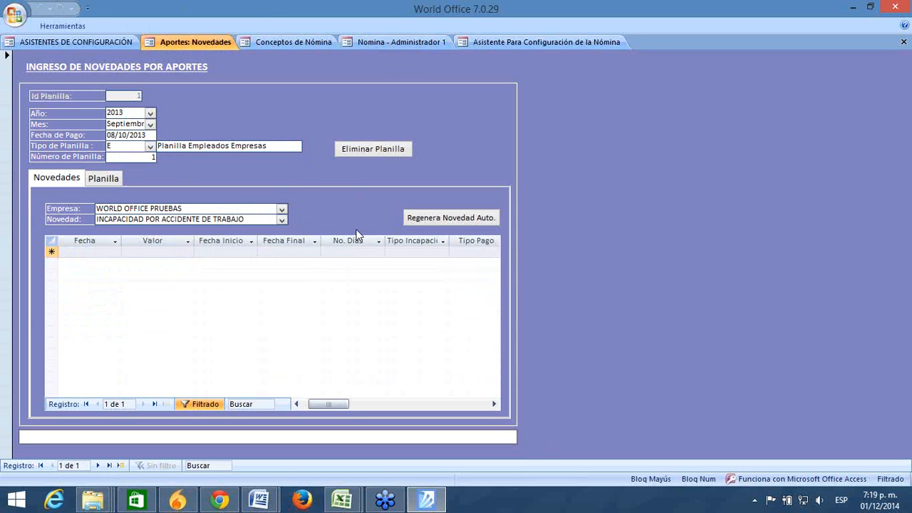
{"action": "left_click", "coordinate": [495, 404]}
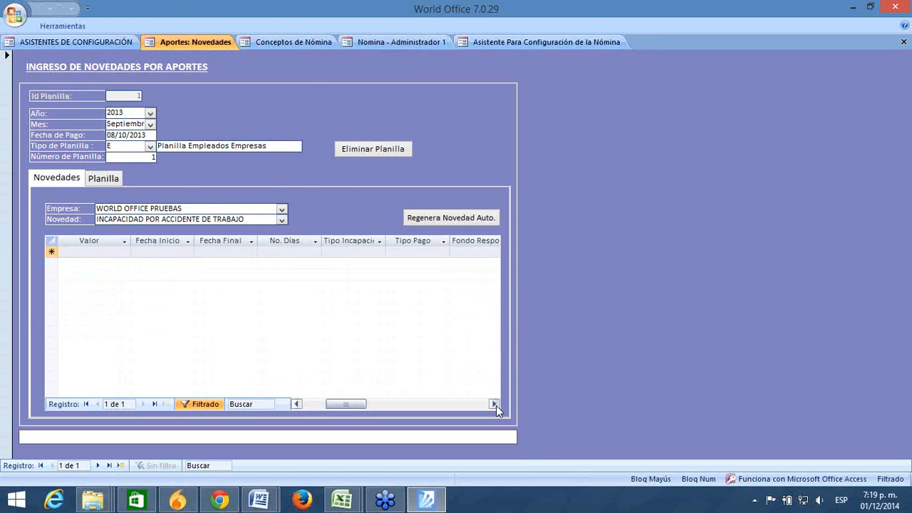
{"action": "left_click", "coordinate": [494, 404]}
{"action": "left_click", "coordinate": [277, 251]}
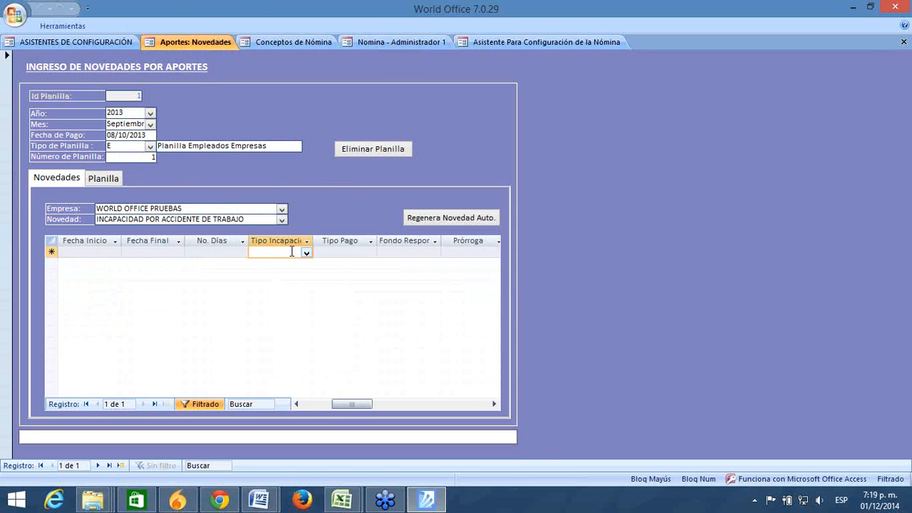
{"action": "left_click", "coordinate": [330, 252]}
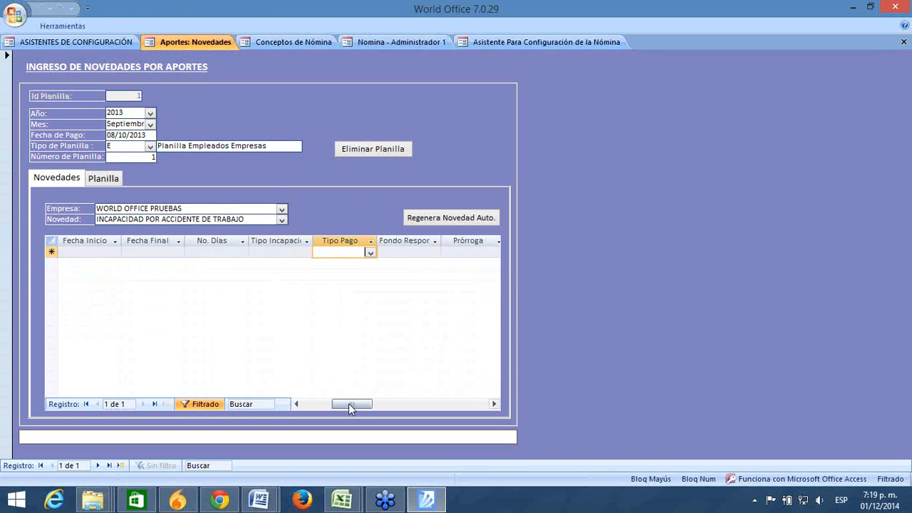
{"action": "left_click", "coordinate": [295, 403]}
{"action": "left_click", "coordinate": [295, 404]}
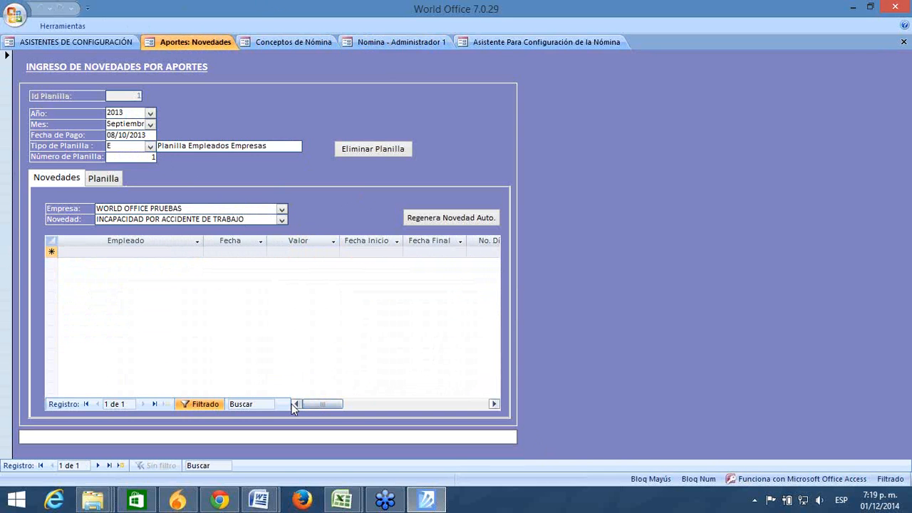
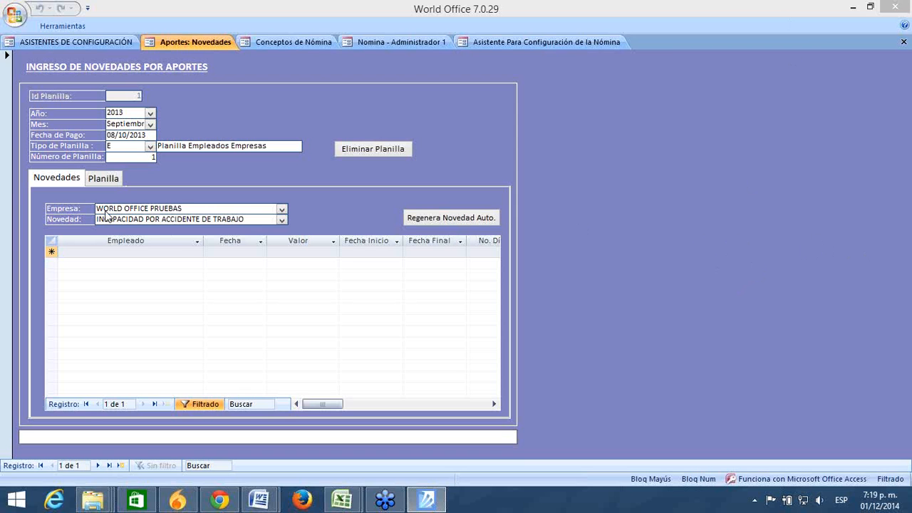
Step: Switch Novedad to LICENCIA DE MATERNIDAD, confirm Incapacidades keeps PILA code IGE, and return to Aportes: Novedades
{"action": "left_click", "coordinate": [281, 219]}
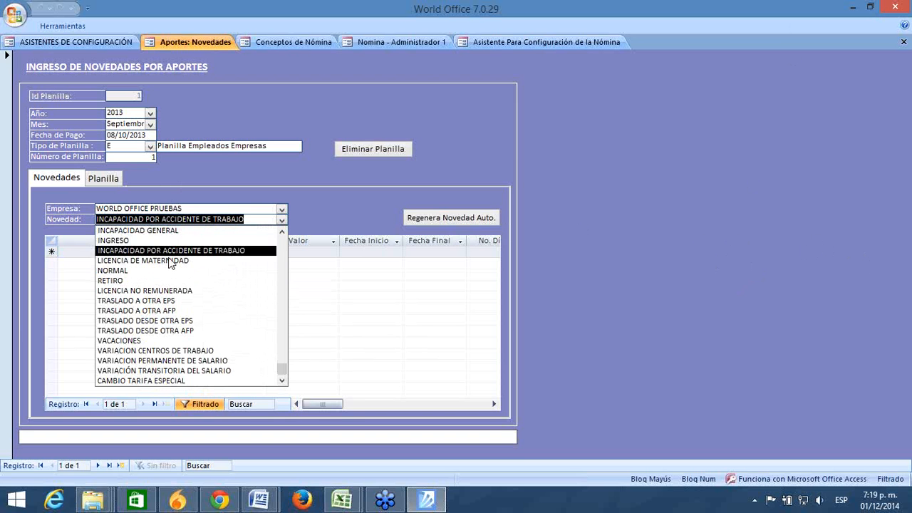
{"action": "left_click", "coordinate": [168, 260]}
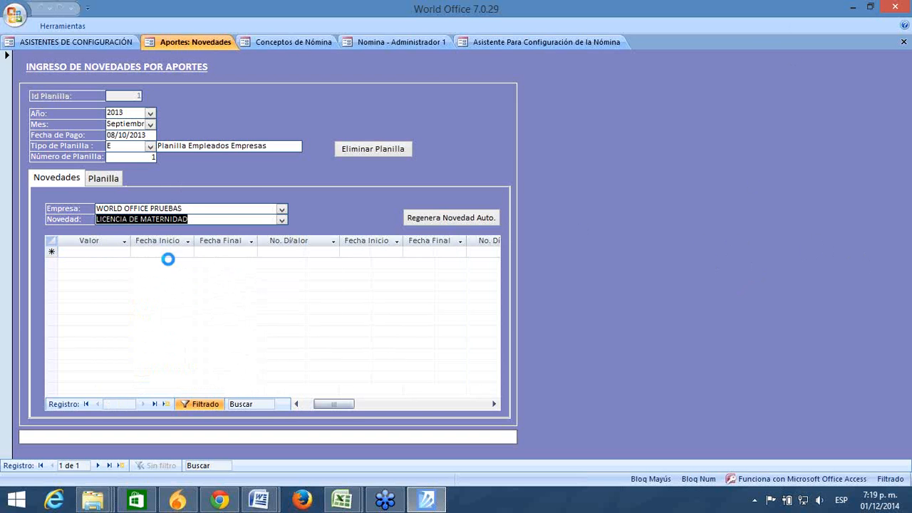
{"action": "left_click", "coordinate": [255, 42]}
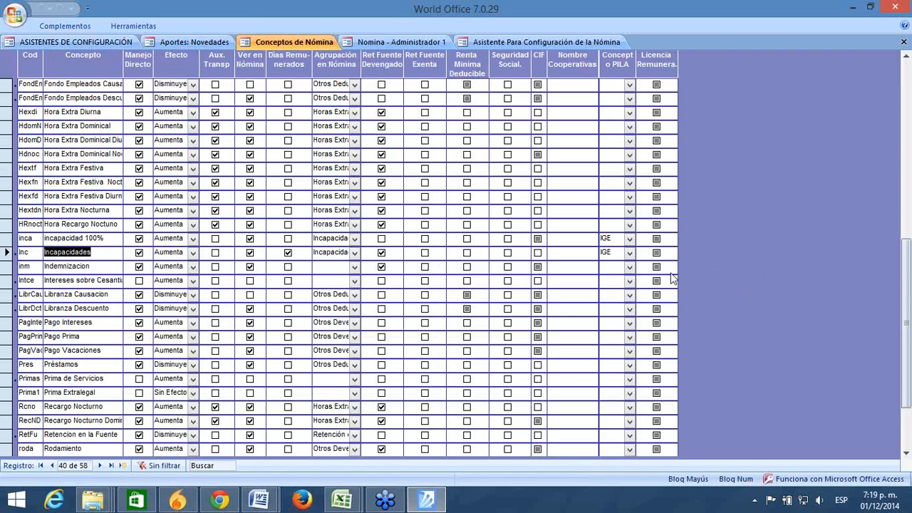
{"action": "left_click", "coordinate": [630, 253]}
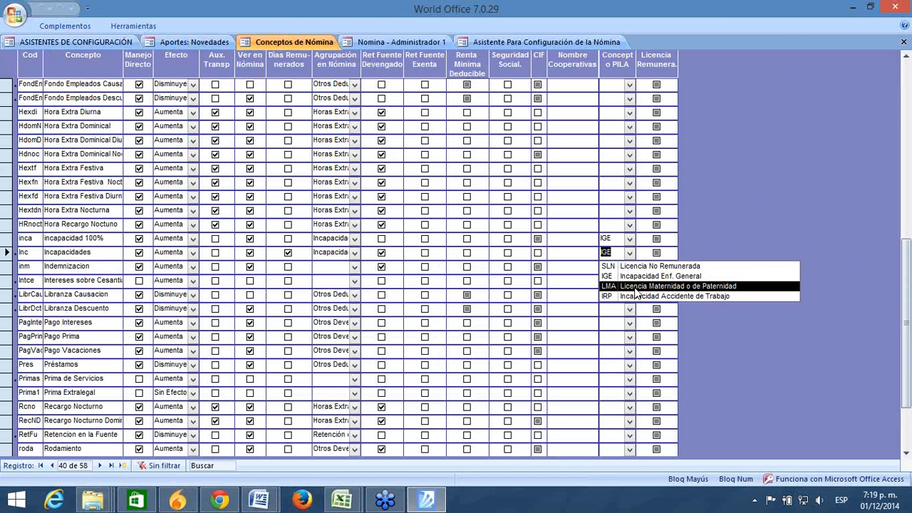
{"action": "key", "text": "Escape"}
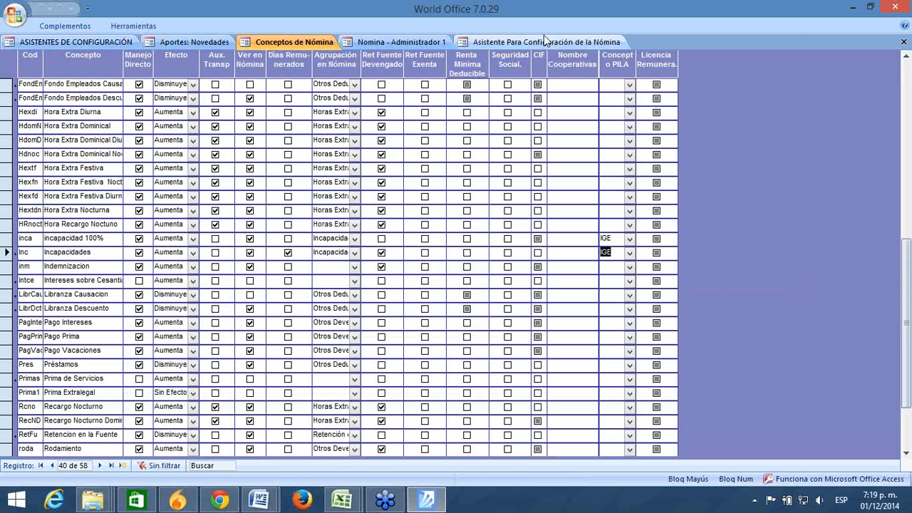
{"action": "left_click", "coordinate": [206, 45]}
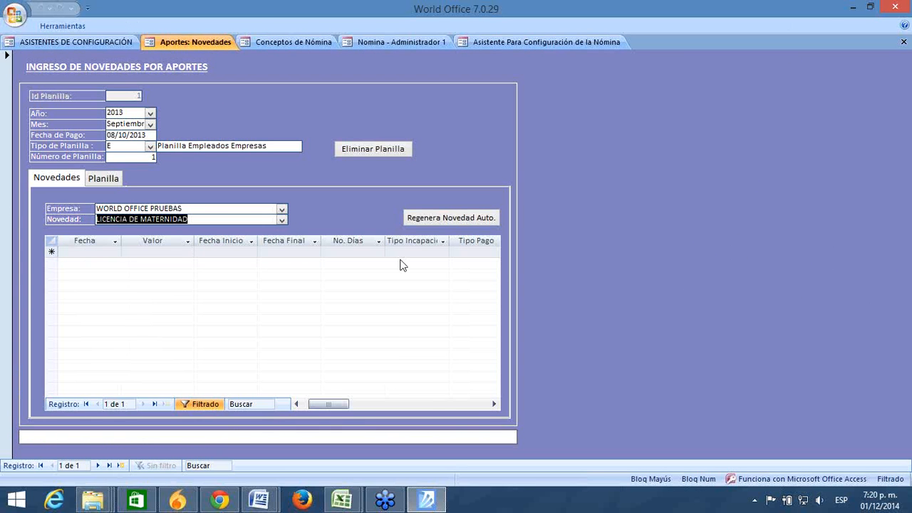
Step: Switch Novedad to NORMAL and review the six employees listed for Septiembre 2013
{"action": "left_click", "coordinate": [282, 222]}
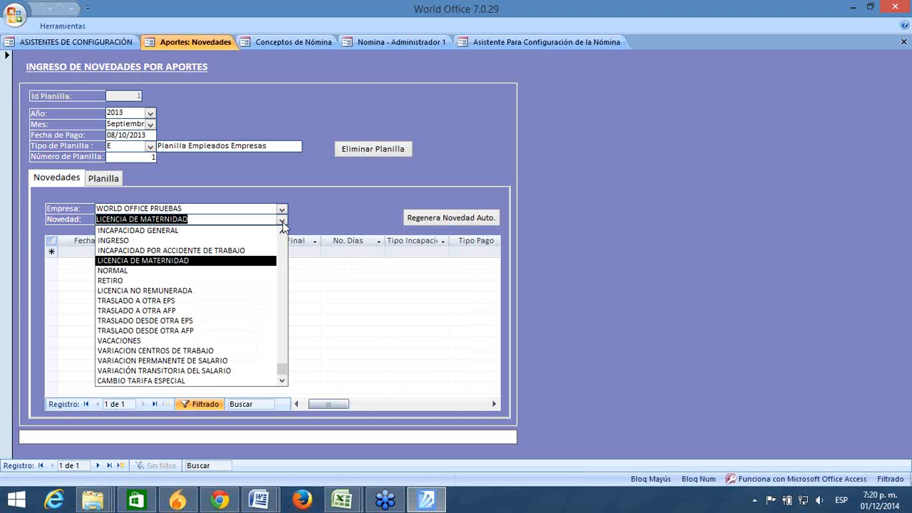
{"action": "left_click", "coordinate": [225, 277]}
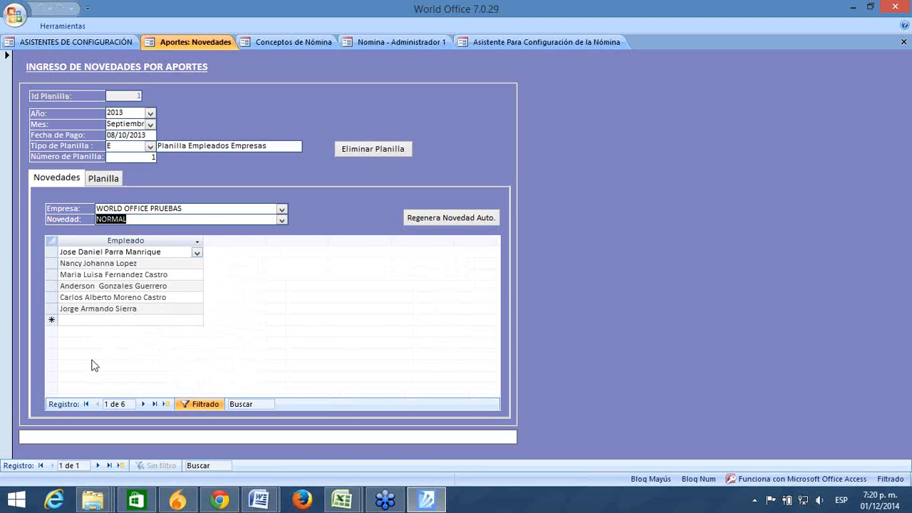
{"action": "left_click", "coordinate": [100, 241]}
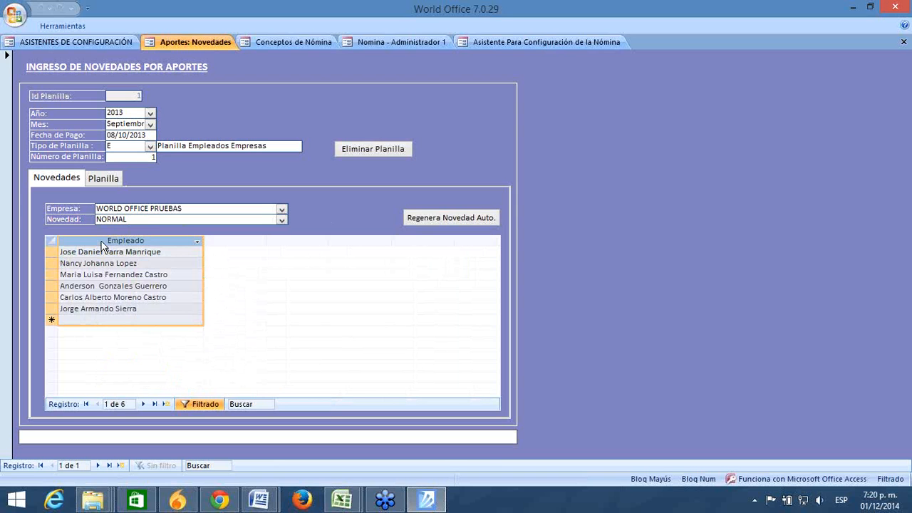
{"action": "double_click", "coordinate": [125, 112]}
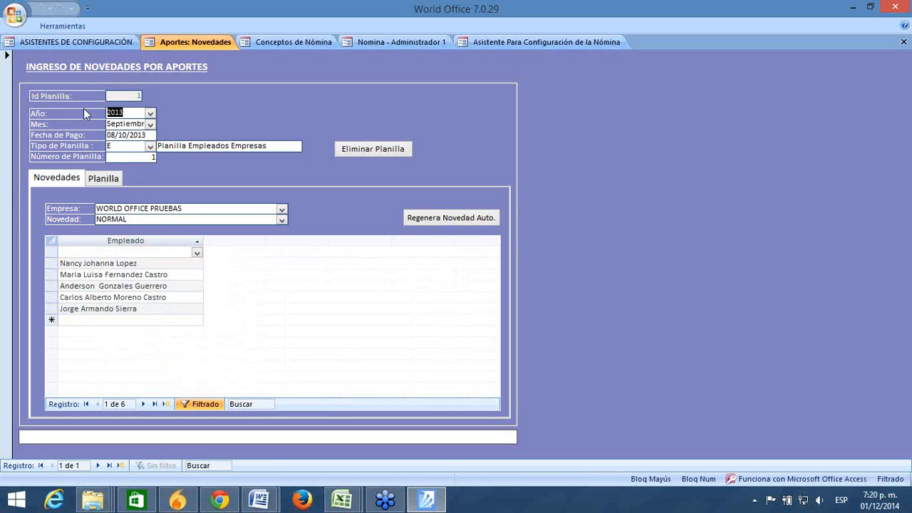
{"action": "left_click_drag", "start_coordinate": [107, 123], "coordinate": [198, 120]}
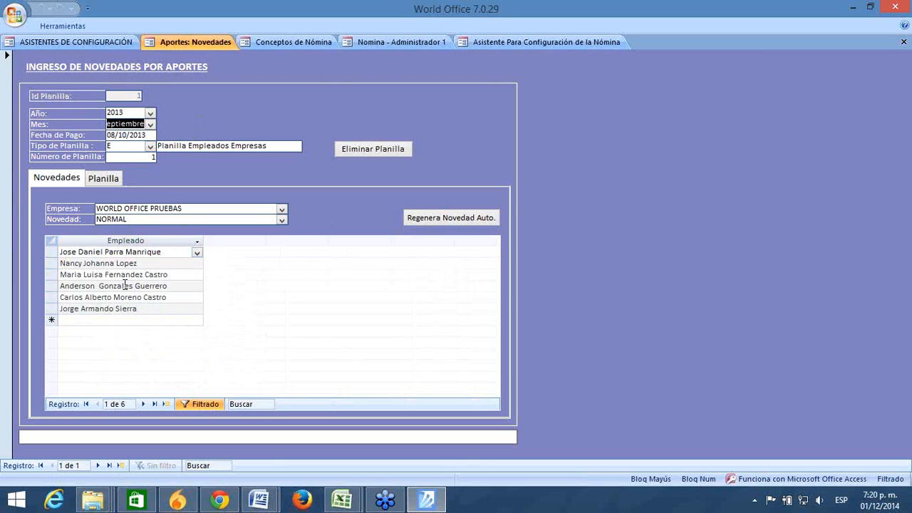
{"action": "left_click", "coordinate": [117, 324]}
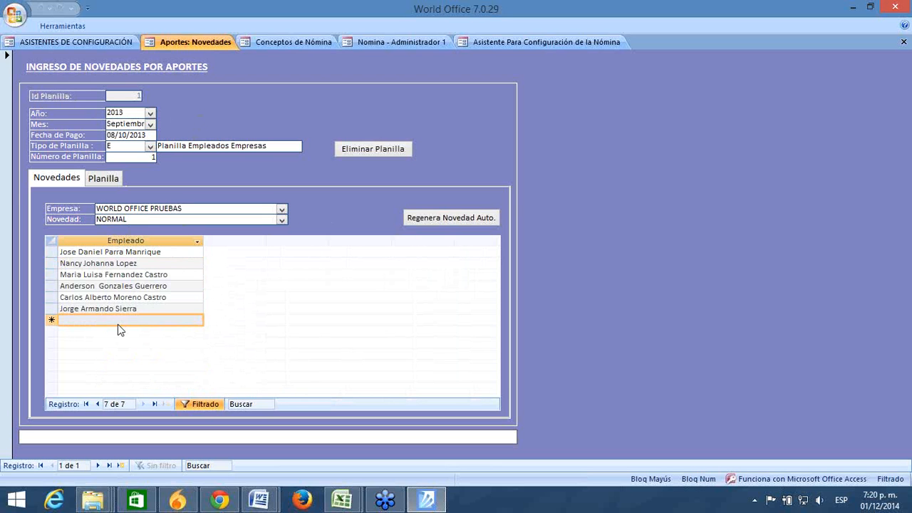
{"action": "left_click_drag", "start_coordinate": [51, 252], "coordinate": [52, 308]}
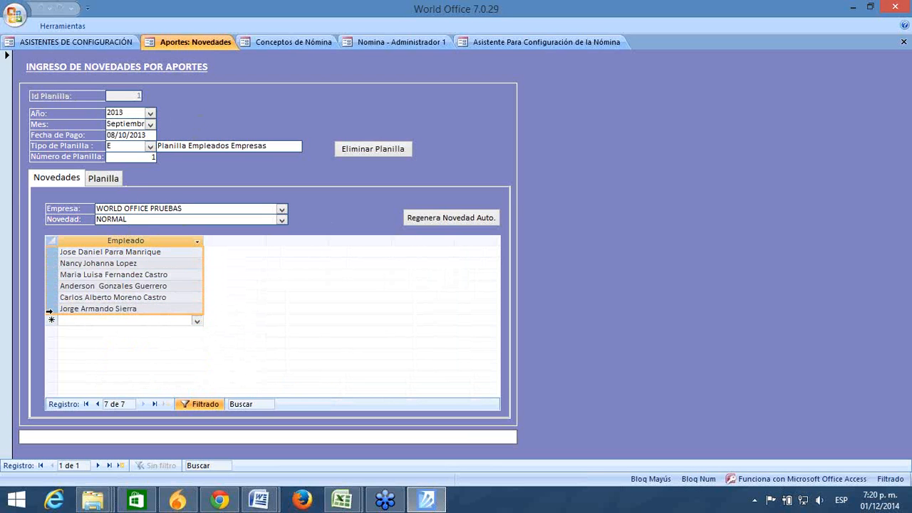
{"action": "left_click_drag", "start_coordinate": [50, 254], "coordinate": [52, 314]}
{"action": "left_click", "coordinate": [72, 320]}
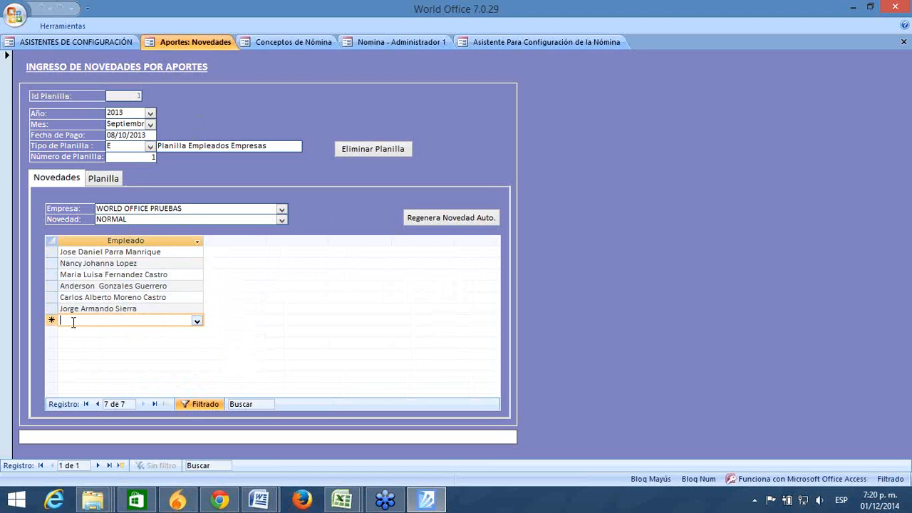
{"action": "left_click_drag", "start_coordinate": [192, 209], "coordinate": [22, 187]}
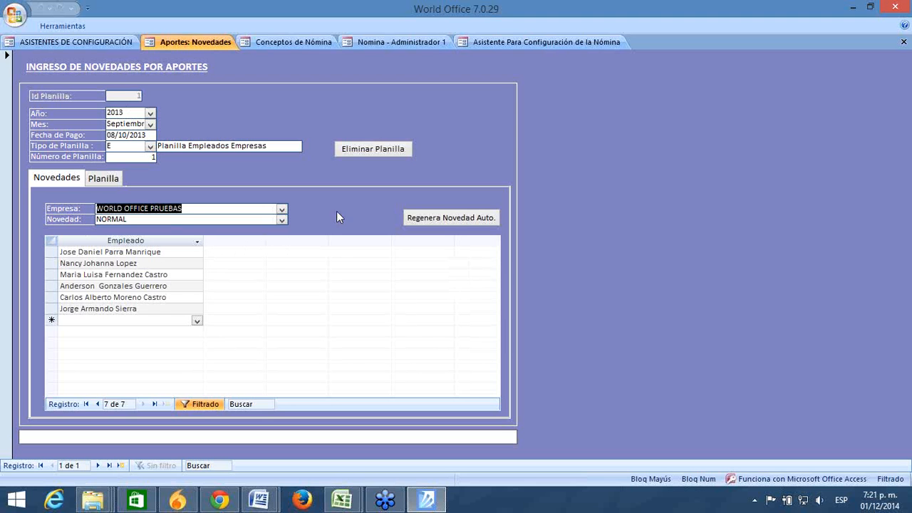
Step: Show the RETIRO novedad with its 26/09/2013 retirement, then bring up the configuration wizards panel
{"action": "left_click", "coordinate": [281, 220]}
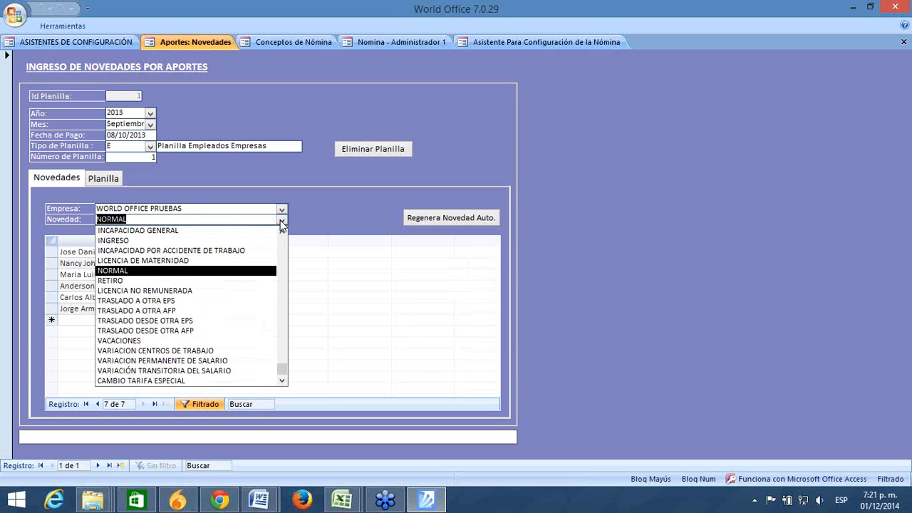
{"action": "left_click", "coordinate": [130, 281]}
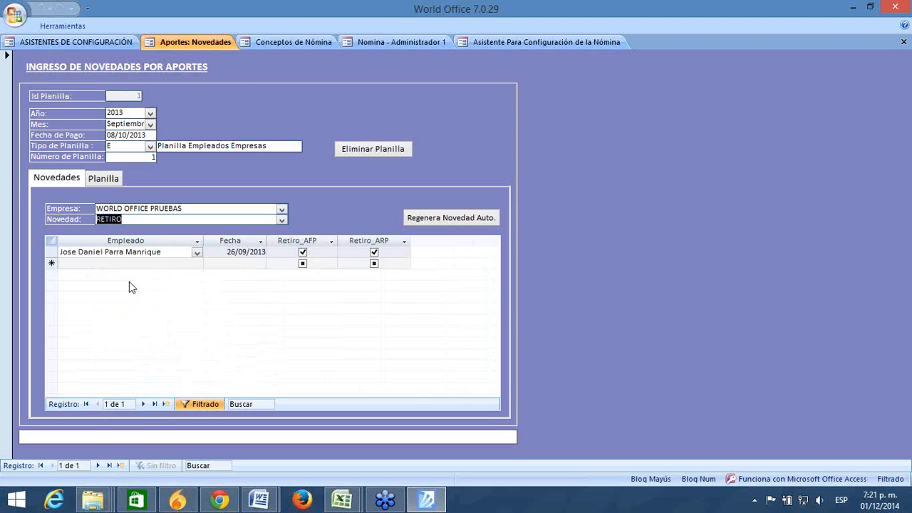
{"action": "left_click", "coordinate": [125, 263]}
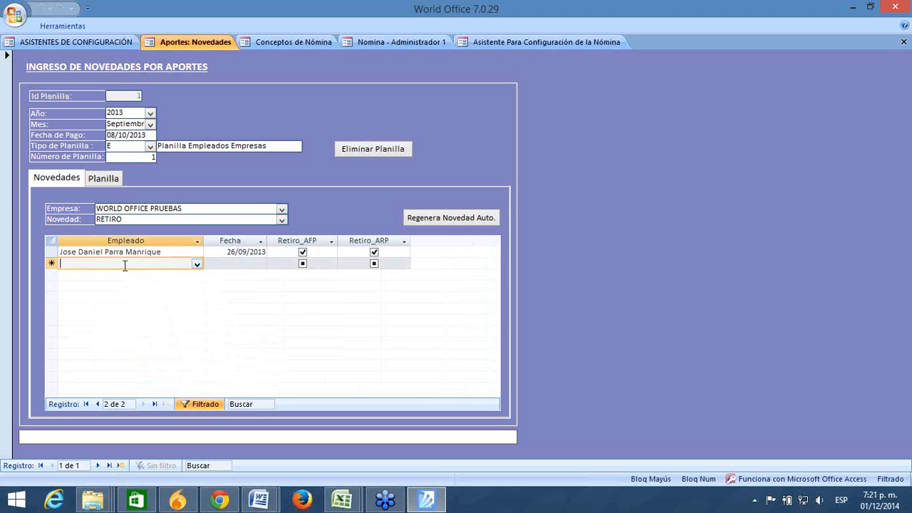
{"action": "left_click_drag", "start_coordinate": [163, 252], "coordinate": [36, 233]}
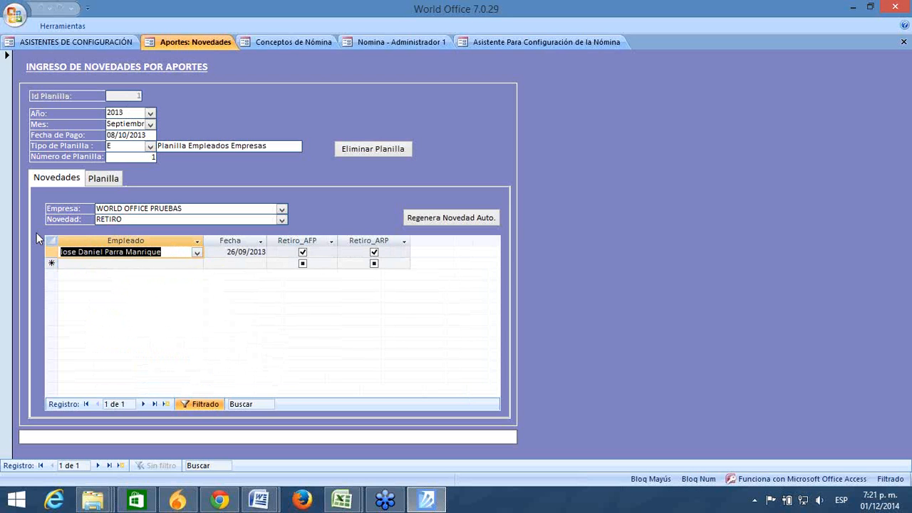
{"action": "left_click", "coordinate": [165, 263]}
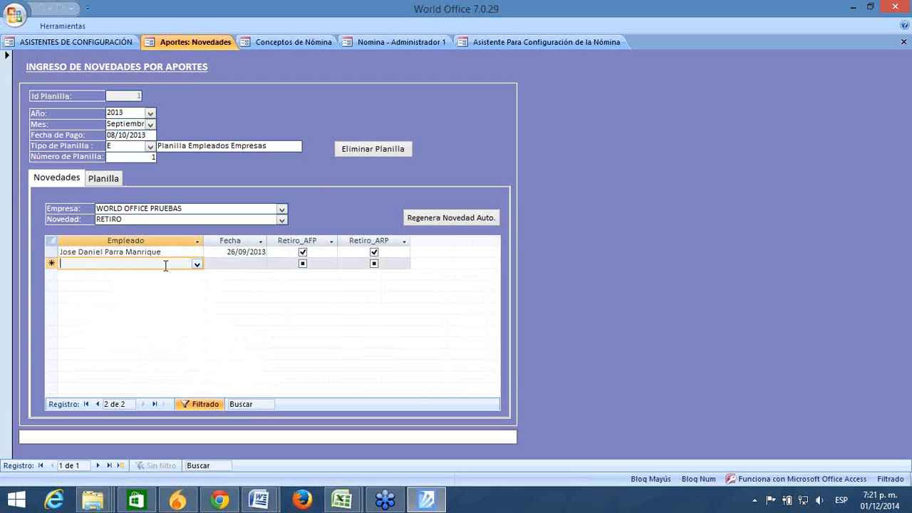
{"action": "left_click", "coordinate": [221, 250]}
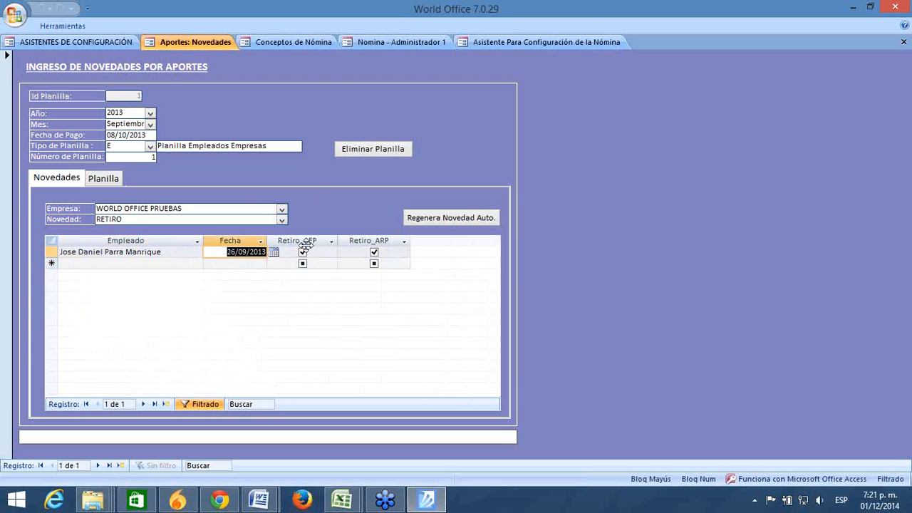
{"action": "left_click", "coordinate": [251, 263]}
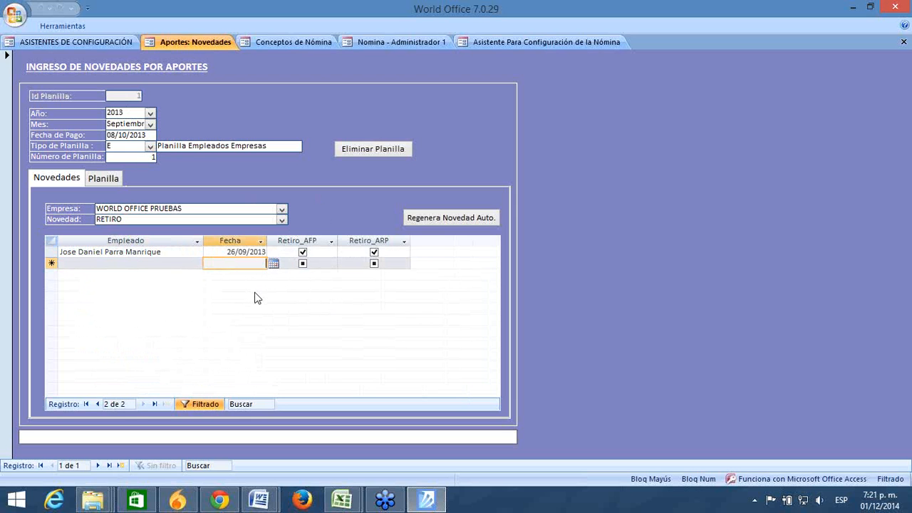
{"action": "left_click", "coordinate": [181, 263]}
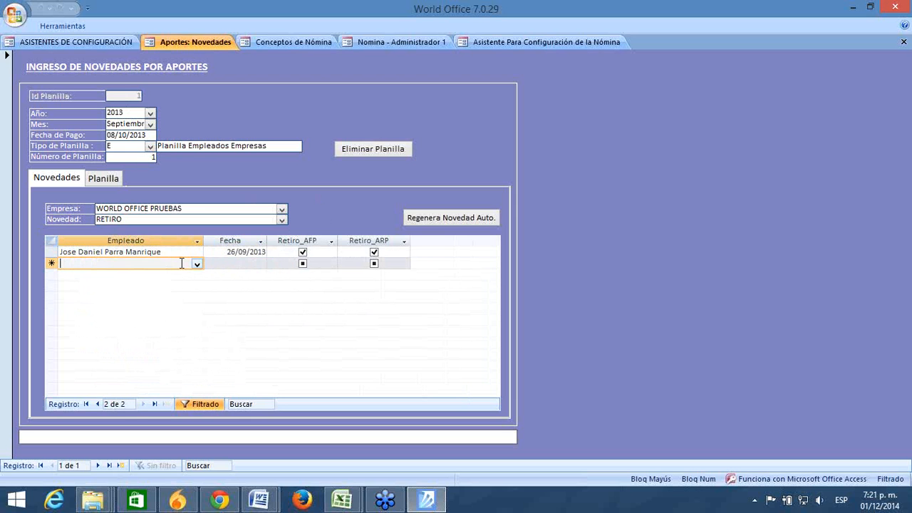
{"action": "left_click", "coordinate": [83, 42]}
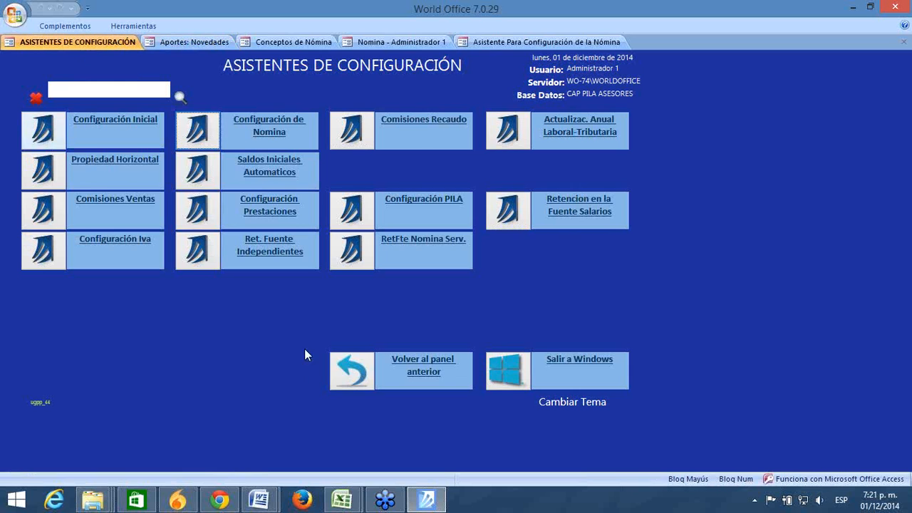
Step: Browse the Nómina reports under Informes, then go back to the Aportes: Novedades form
{"action": "left_click", "coordinate": [352, 370]}
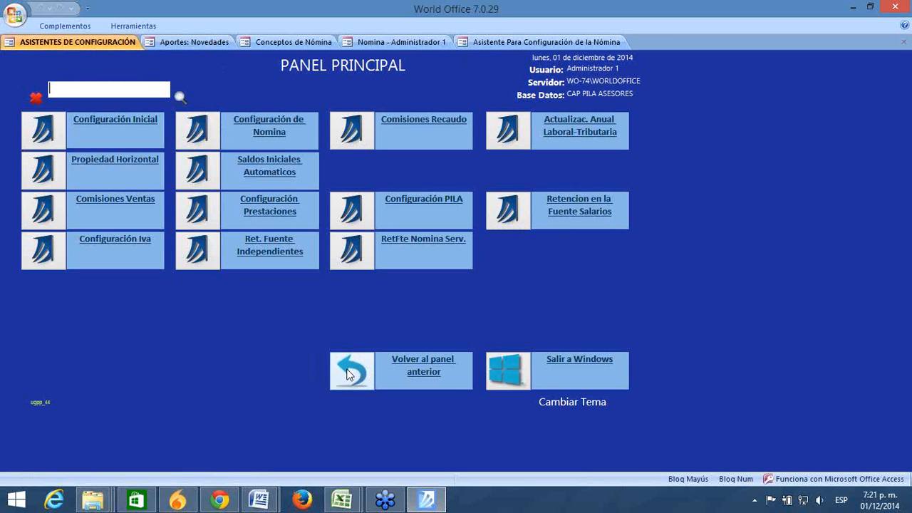
{"action": "left_click", "coordinate": [516, 126]}
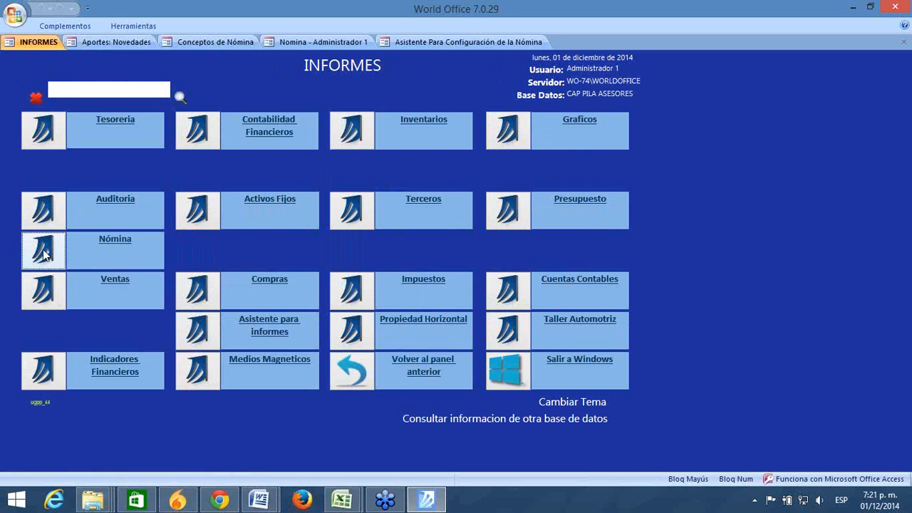
{"action": "left_click", "coordinate": [43, 250]}
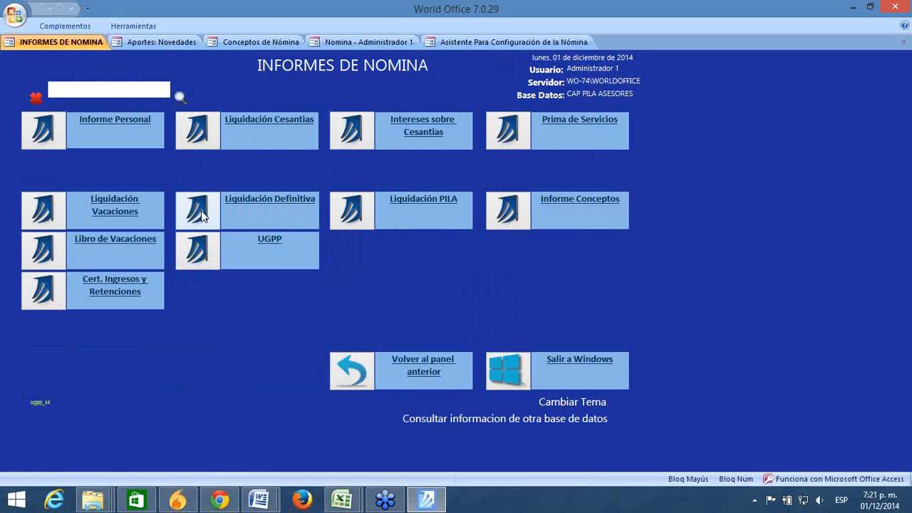
{"action": "left_click", "coordinate": [353, 369]}
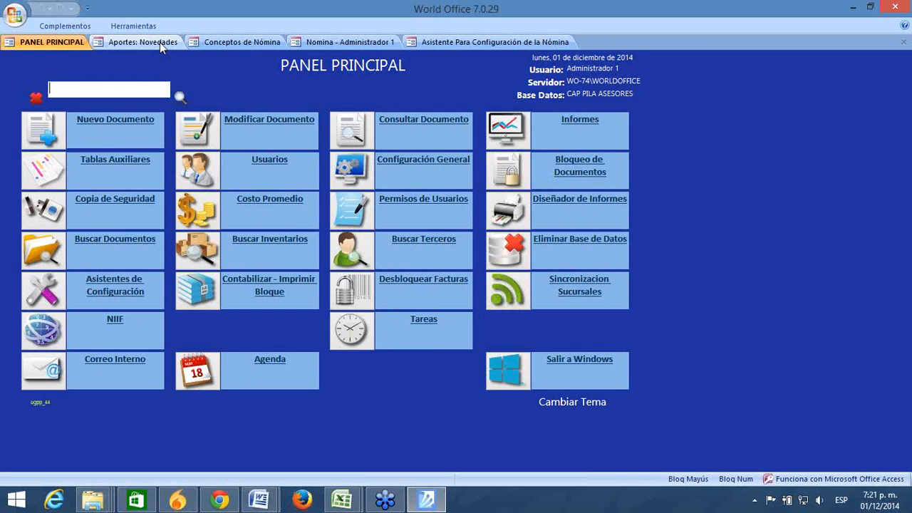
{"action": "left_click", "coordinate": [142, 42]}
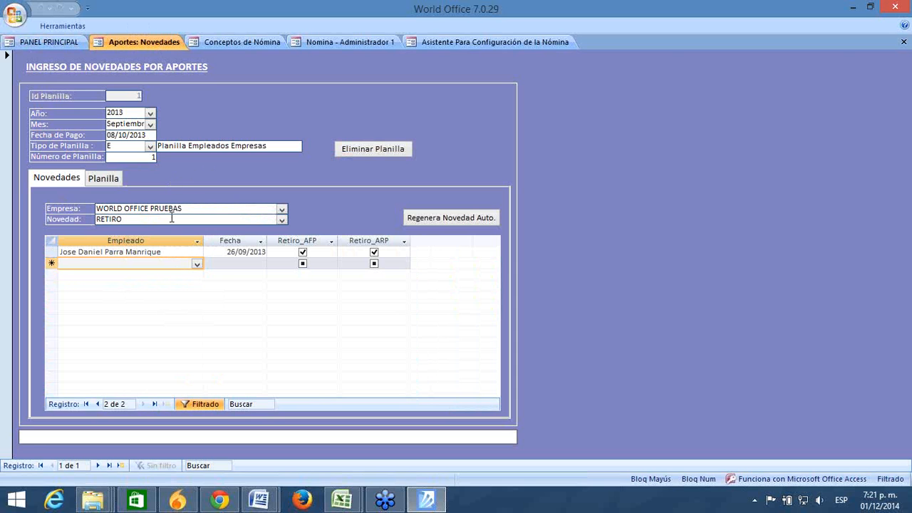
{"action": "left_click_drag", "start_coordinate": [186, 209], "coordinate": [103, 207]}
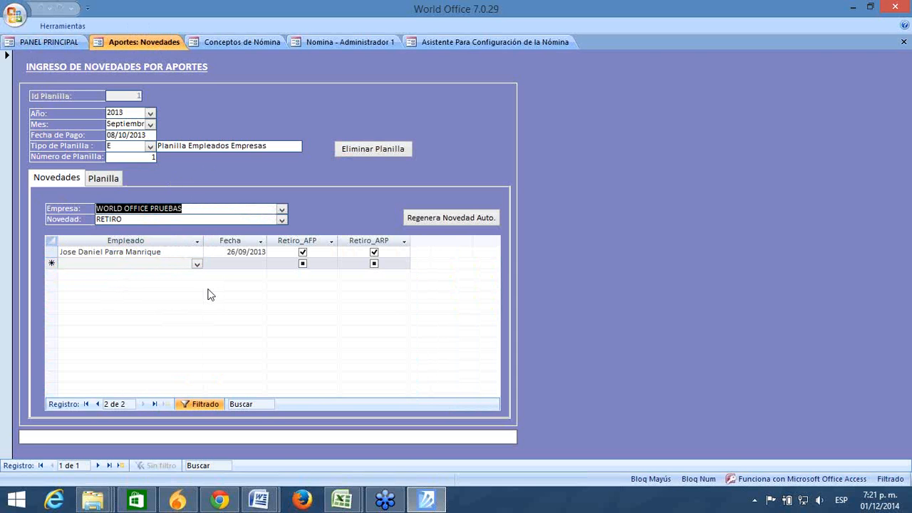
{"action": "left_click", "coordinate": [171, 252]}
{"action": "left_click_drag", "start_coordinate": [171, 252], "coordinate": [60, 252]}
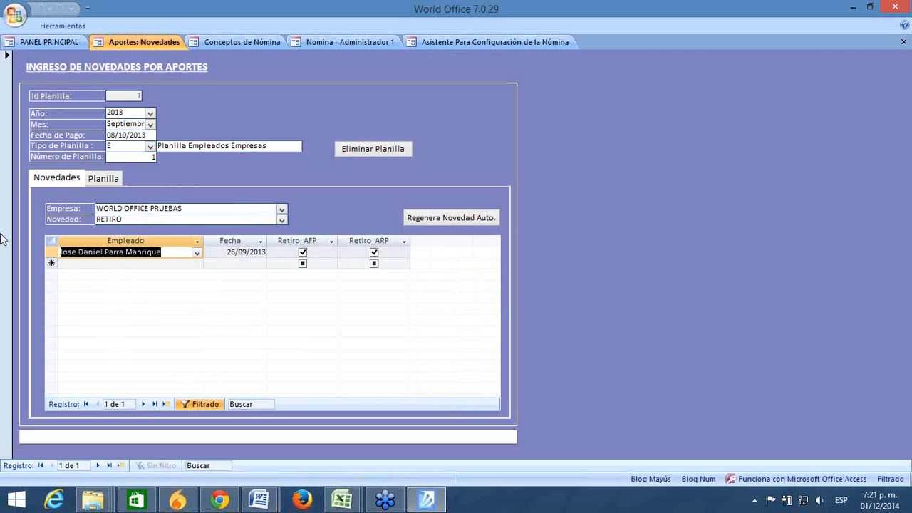
{"action": "left_click", "coordinate": [97, 264]}
{"action": "left_click", "coordinate": [163, 256]}
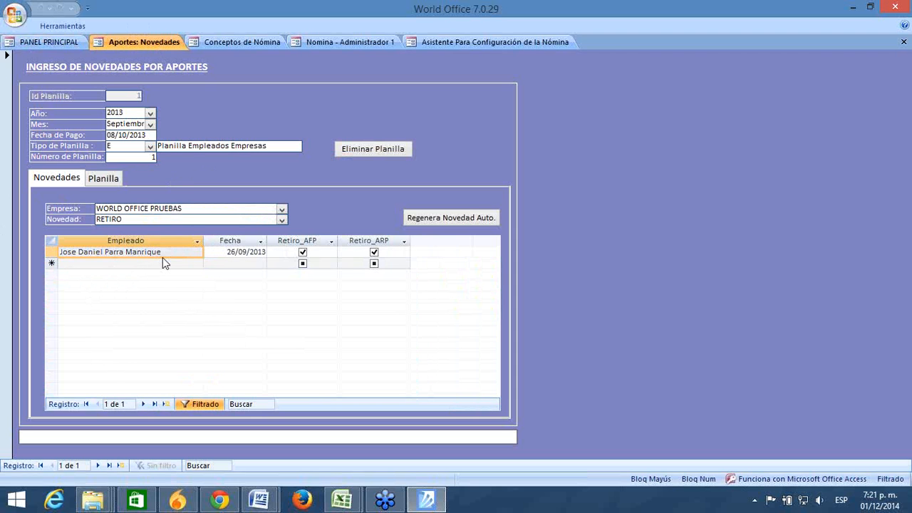
{"action": "left_click_drag", "start_coordinate": [162, 255], "coordinate": [59, 254]}
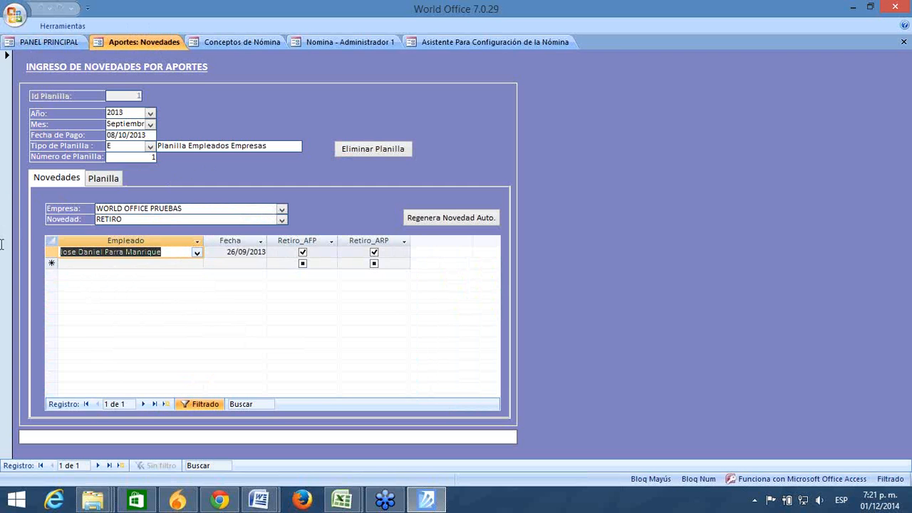
{"action": "left_click_drag", "start_coordinate": [173, 252], "coordinate": [2, 246]}
{"action": "left_click_drag", "start_coordinate": [173, 253], "coordinate": [2, 234]}
{"action": "left_click", "coordinate": [150, 265]}
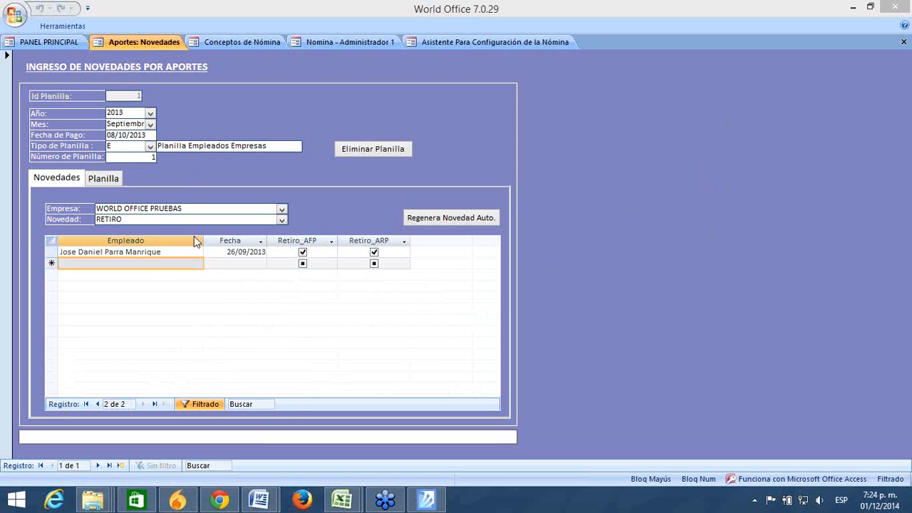
Step: Show the LICENCIA NO REMUNERADA entry of 3 days worth 70000, then switch to the payroll concepts grid
{"action": "left_click", "coordinate": [282, 219]}
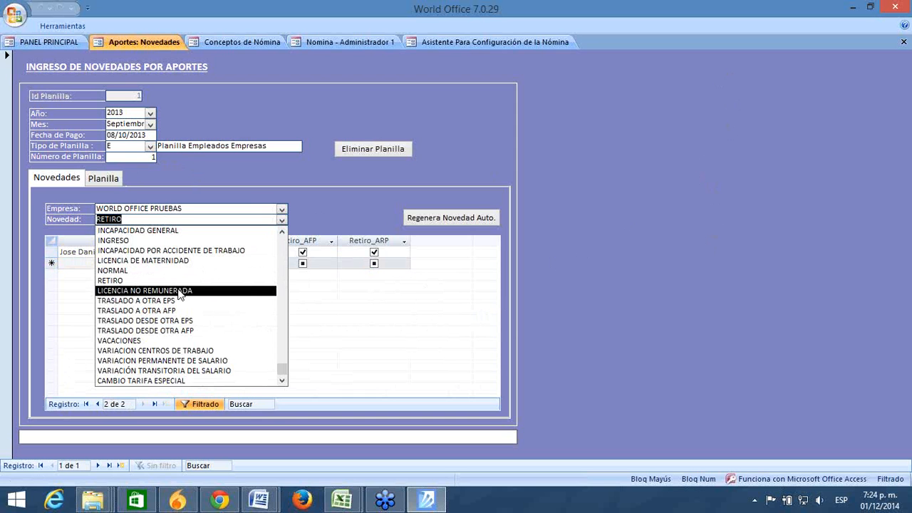
{"action": "left_click", "coordinate": [179, 291]}
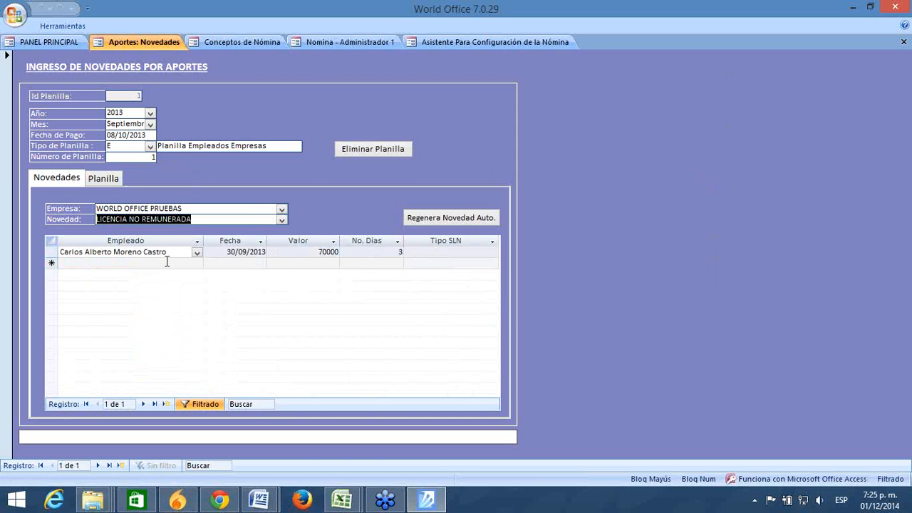
{"action": "left_click", "coordinate": [167, 261]}
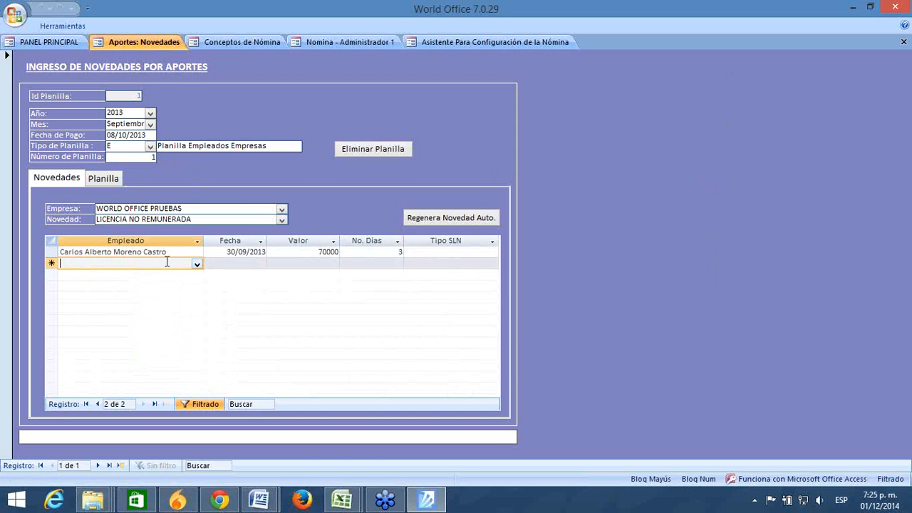
{"action": "left_click", "coordinate": [229, 42]}
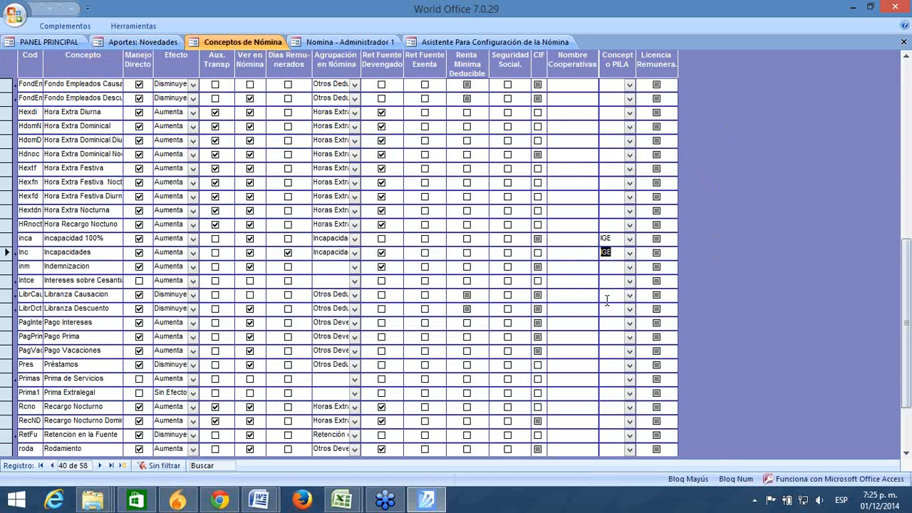
Step: Check the inm concept's PILA code without changing it, then bring up payroll document 10
{"action": "left_click", "coordinate": [631, 269]}
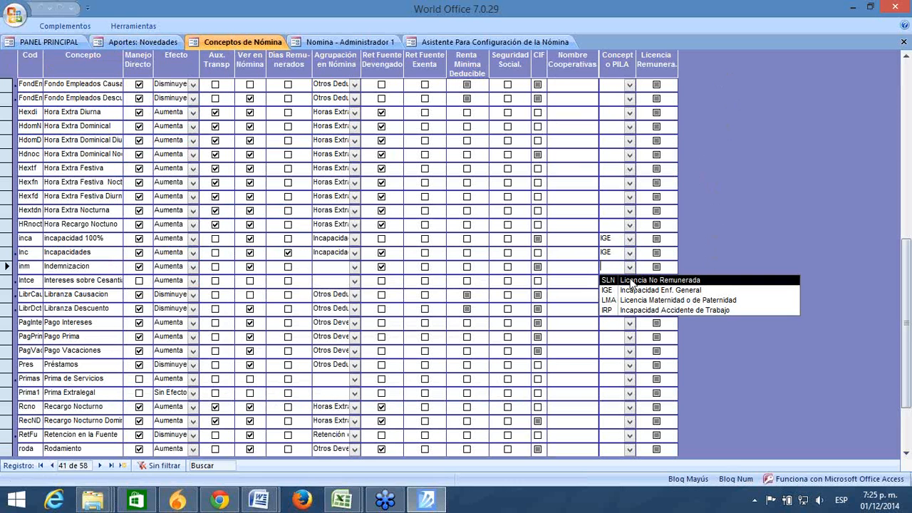
{"action": "key", "text": "Escape"}
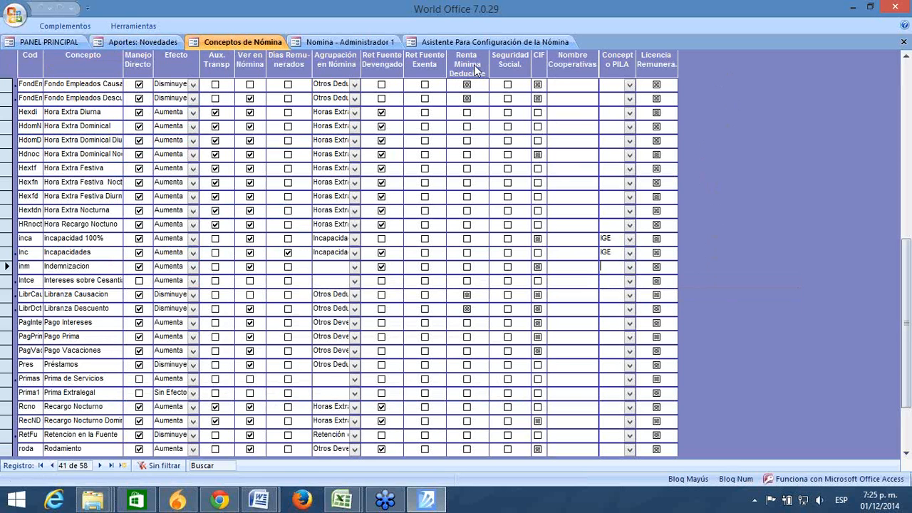
{"action": "left_click", "coordinate": [380, 43]}
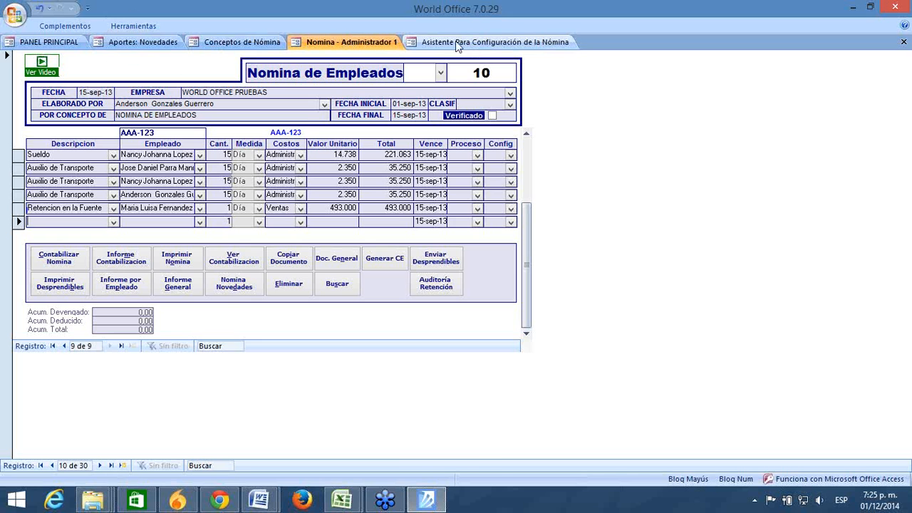
Step: Review the unpaid-leave row: employee, date 30/09/2013, 3 days and value 70000
{"action": "left_click", "coordinate": [140, 41]}
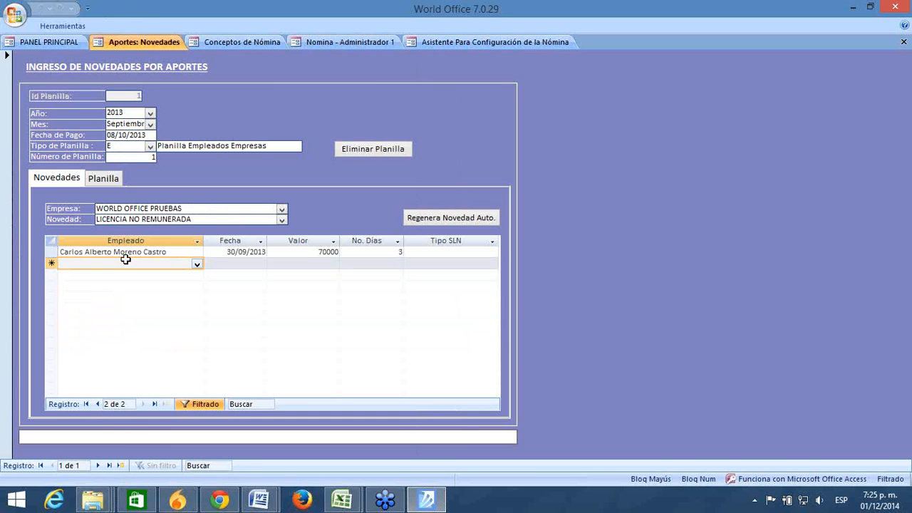
{"action": "left_click_drag", "start_coordinate": [176, 252], "coordinate": [48, 252]}
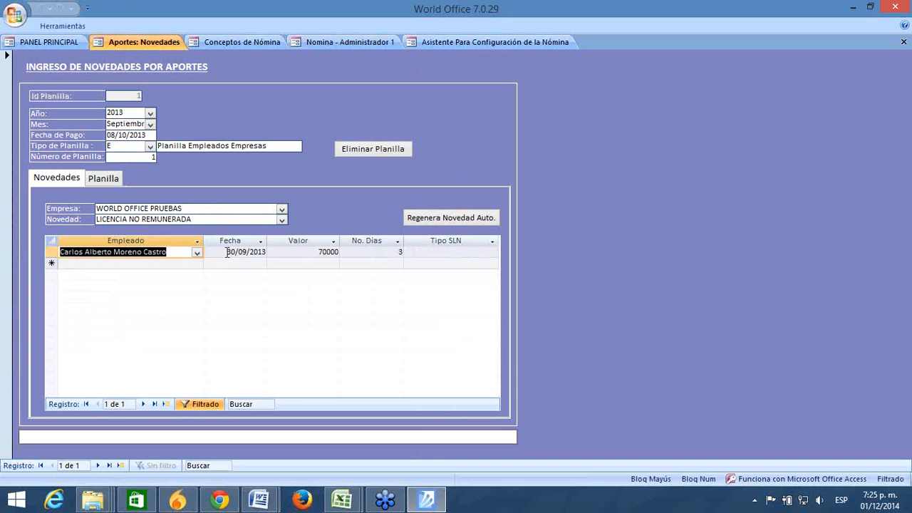
{"action": "left_click_drag", "start_coordinate": [227, 252], "coordinate": [267, 251]}
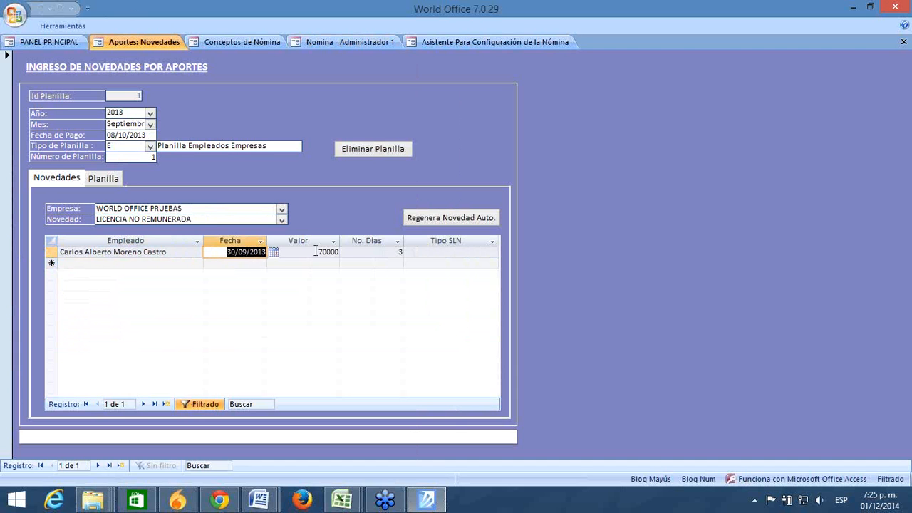
{"action": "left_click", "coordinate": [388, 248]}
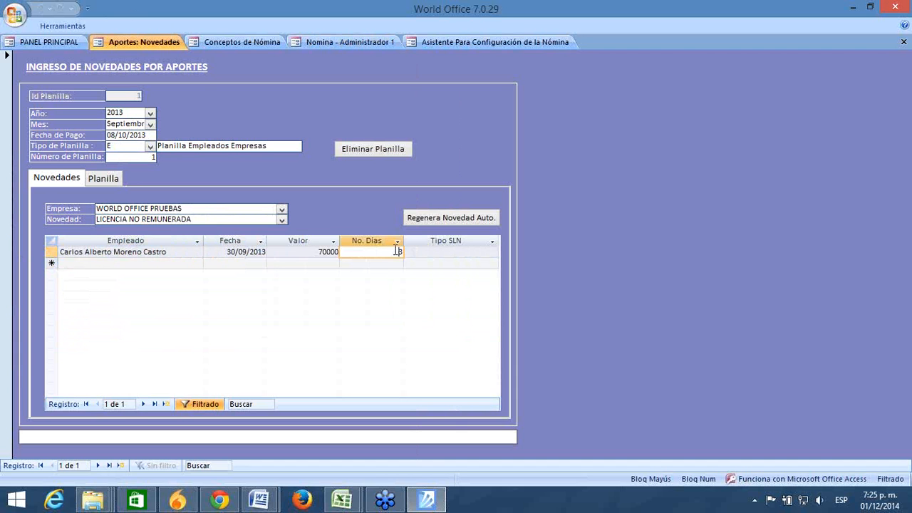
{"action": "left_click", "coordinate": [306, 250]}
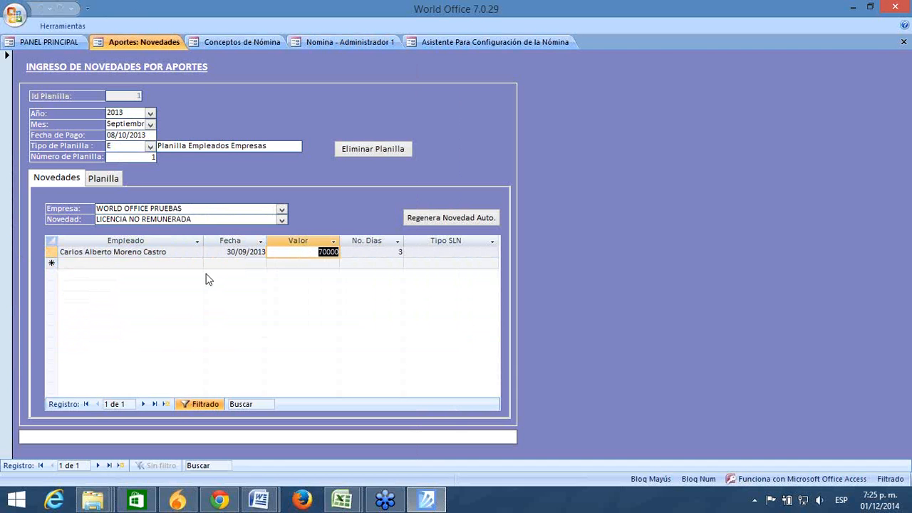
{"action": "left_click", "coordinate": [218, 252]}
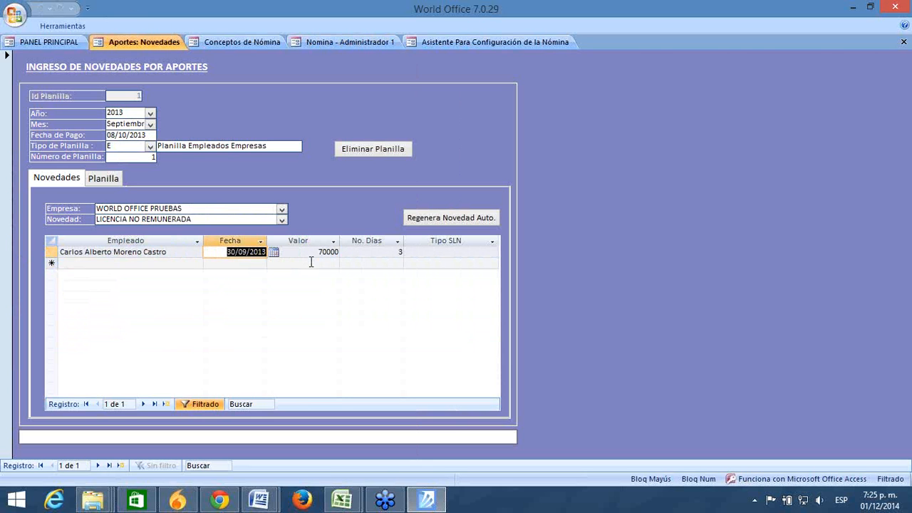
Step: Set the entry's Tipo SLN to Licencia no remunerada and save it
{"action": "left_click", "coordinate": [488, 251]}
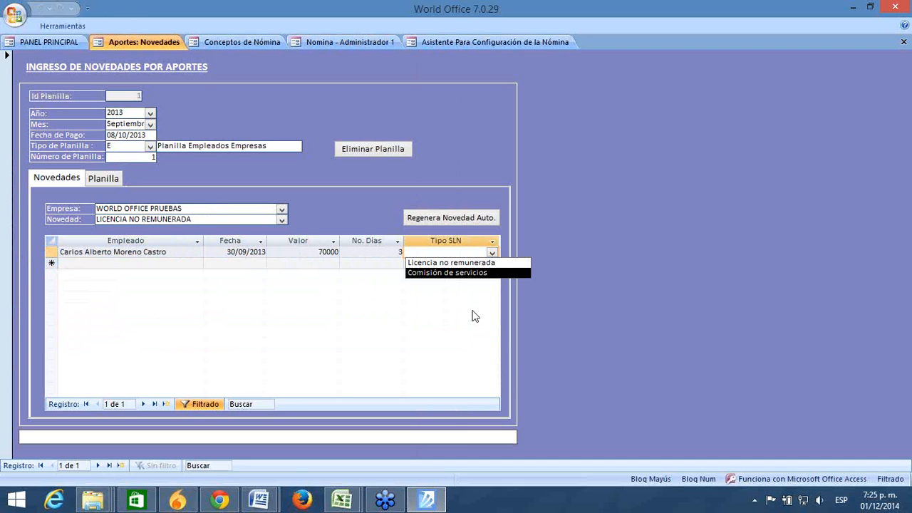
{"action": "left_click", "coordinate": [431, 263]}
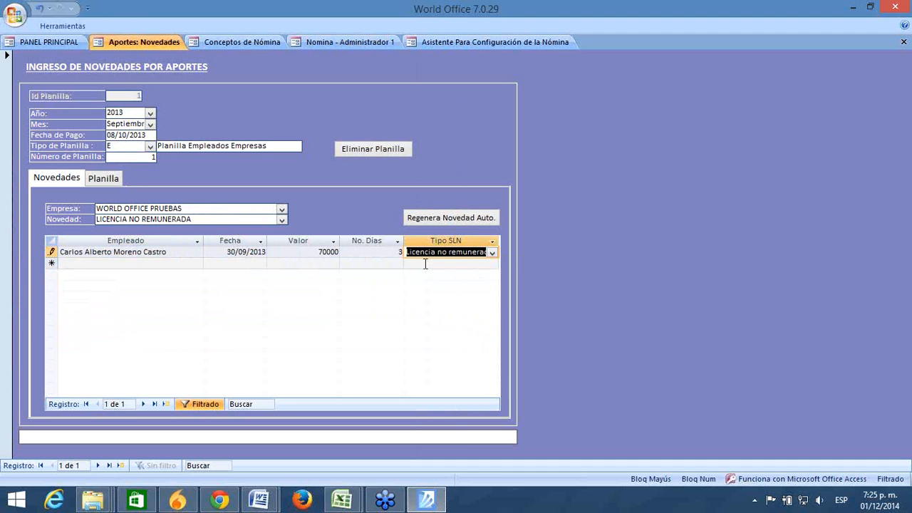
{"action": "key", "text": "Return"}
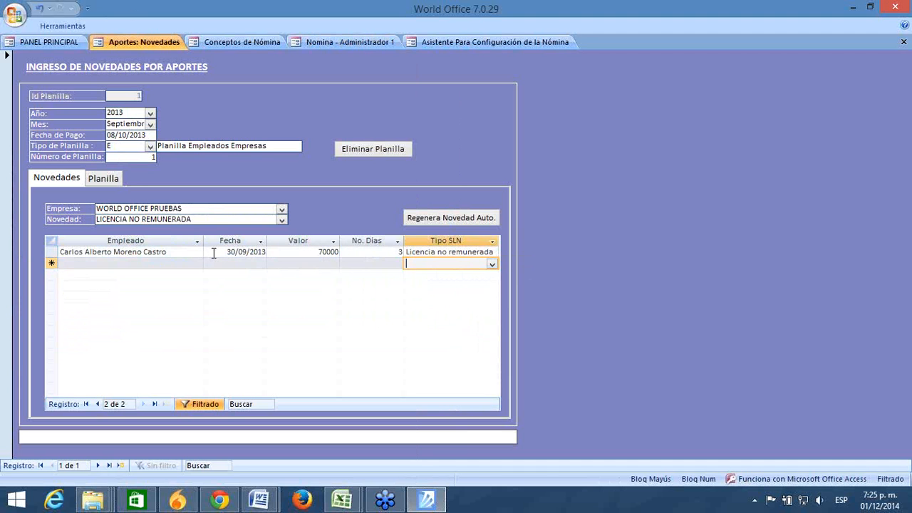
{"action": "left_click", "coordinate": [282, 218]}
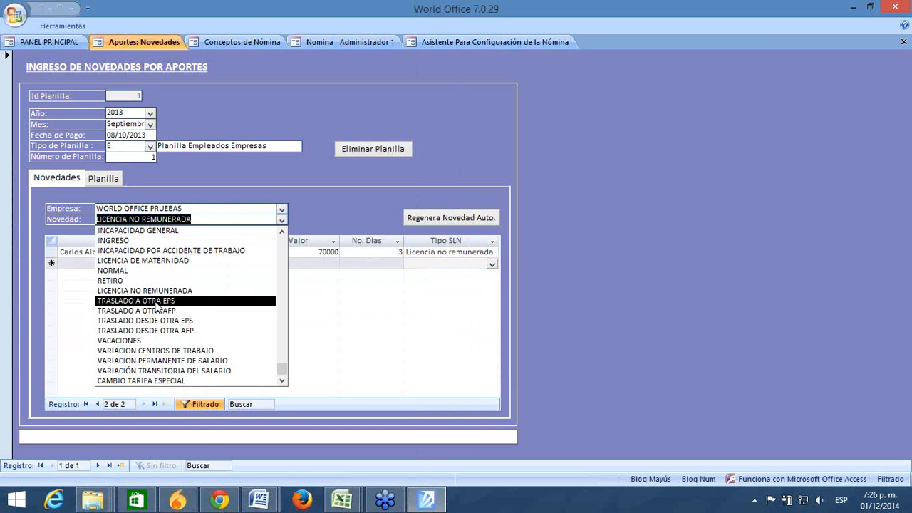
Step: Confirm TRASLADO A OTRA EPS has no entries, then look up the third payroll line's employee
{"action": "left_click", "coordinate": [156, 301]}
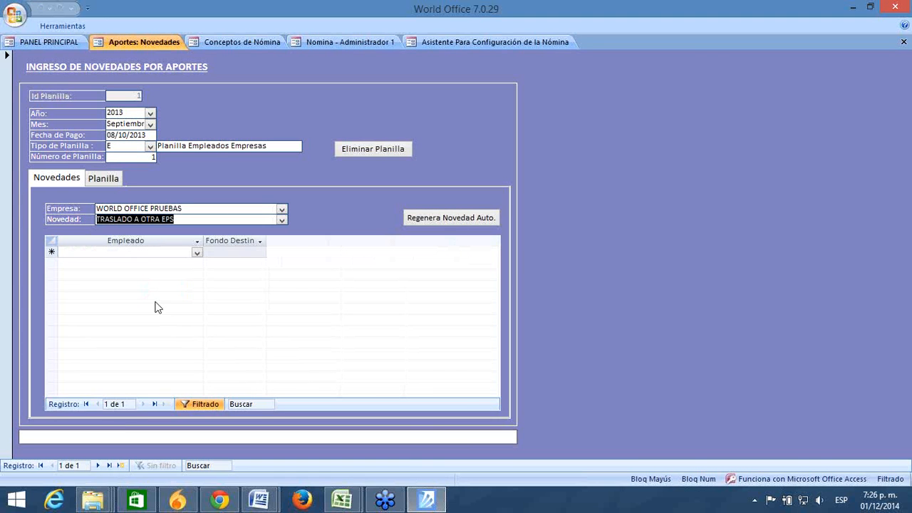
{"action": "left_click", "coordinate": [149, 253]}
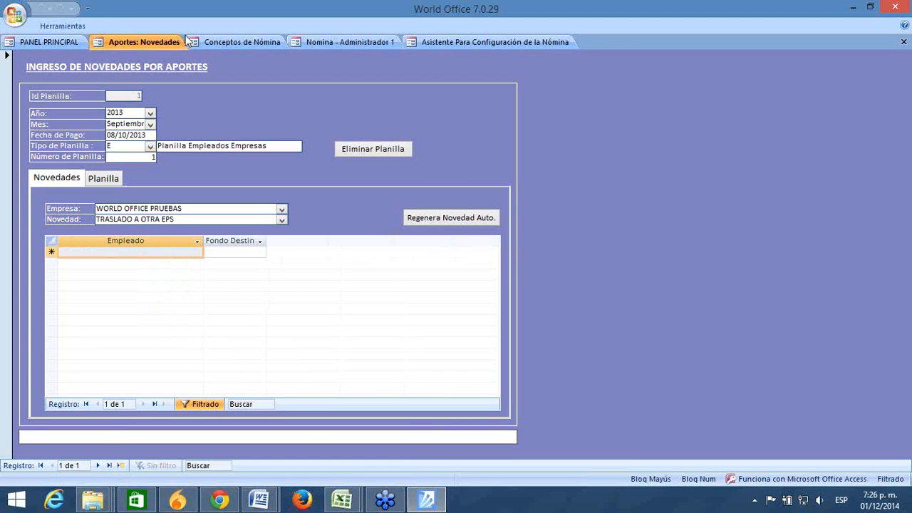
{"action": "left_click", "coordinate": [328, 42]}
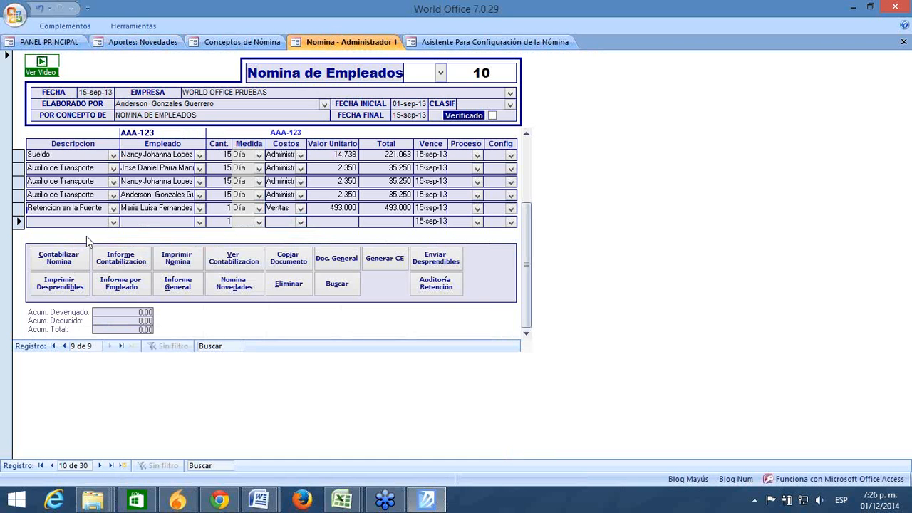
{"action": "left_click", "coordinate": [157, 179]}
{"action": "left_click", "coordinate": [502, 296]}
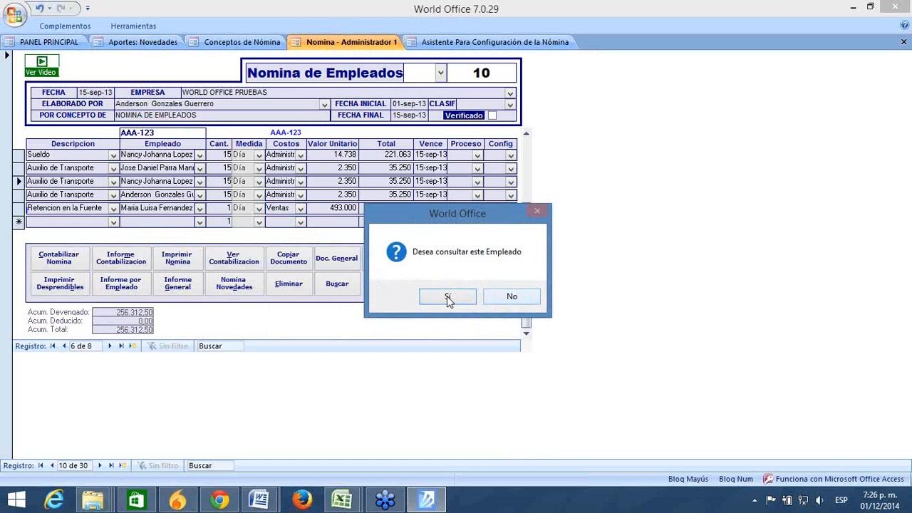
Step: Answer Sí to open the employee's Empresas y Personas record
{"action": "left_click", "coordinate": [445, 297]}
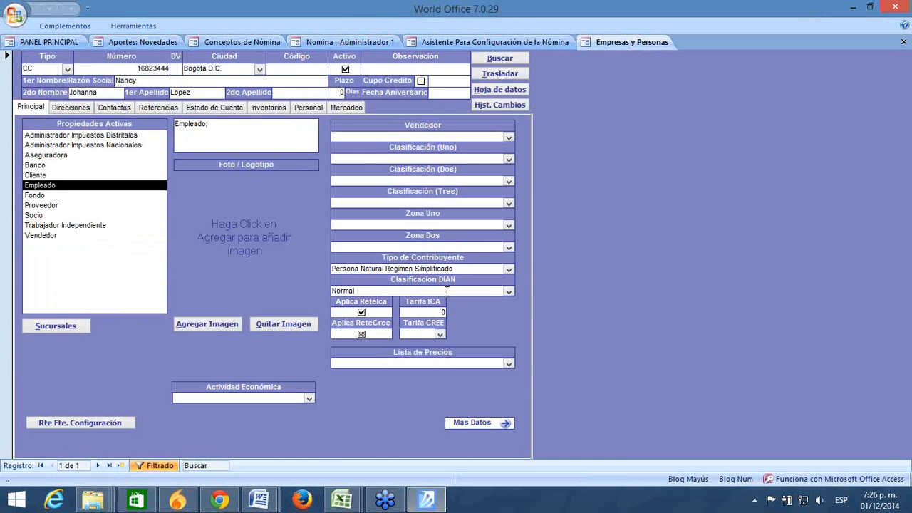
Step: In the Personal Aportes grid, discard a stray new line and enter NUEVA EPS end date 30-9-2013
{"action": "left_click", "coordinate": [305, 107]}
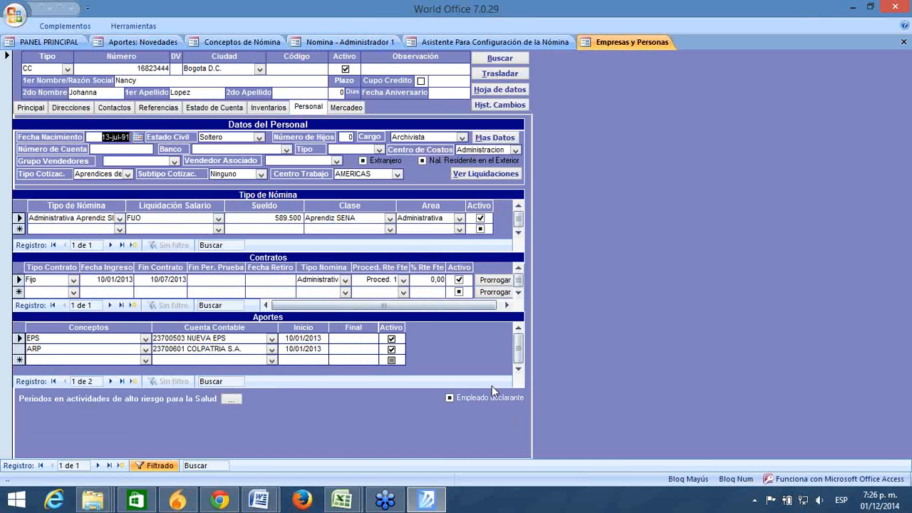
{"action": "left_click", "coordinate": [92, 356]}
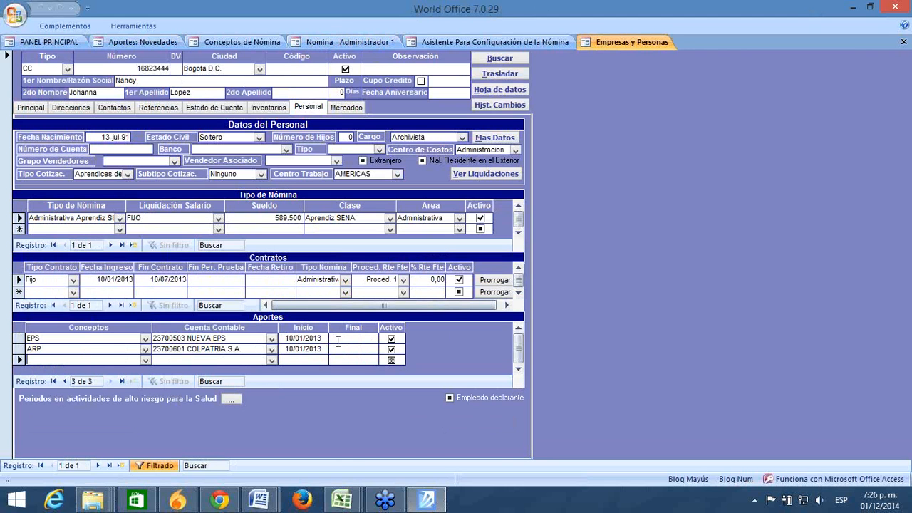
{"action": "left_click", "coordinate": [36, 337]}
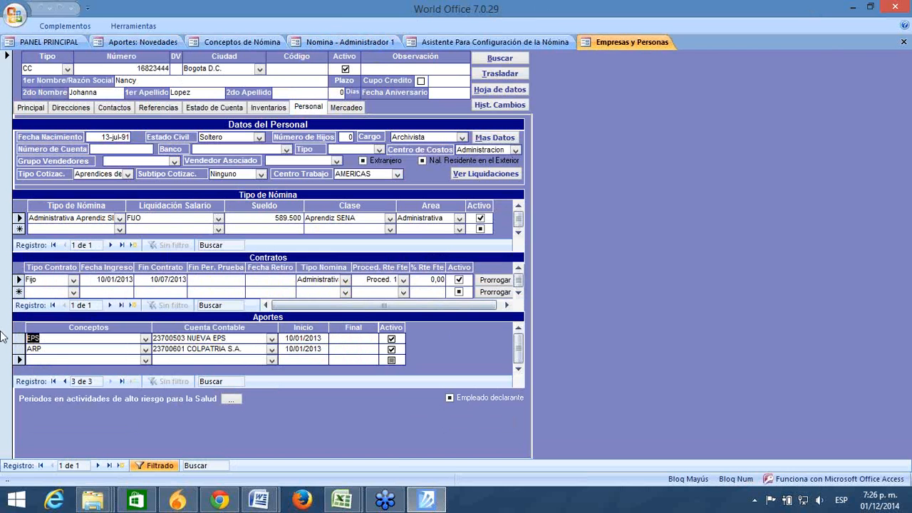
{"action": "left_click", "coordinate": [272, 361]}
{"action": "type", "text": "237005 APORTES EPS"}
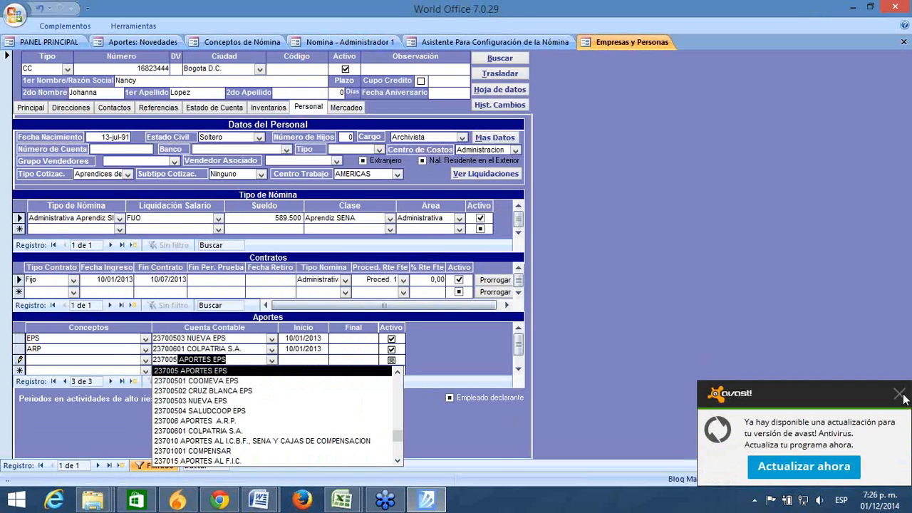
{"action": "left_click", "coordinate": [900, 395]}
{"action": "key", "text": "Escape"}
{"action": "key", "text": "Escape"}
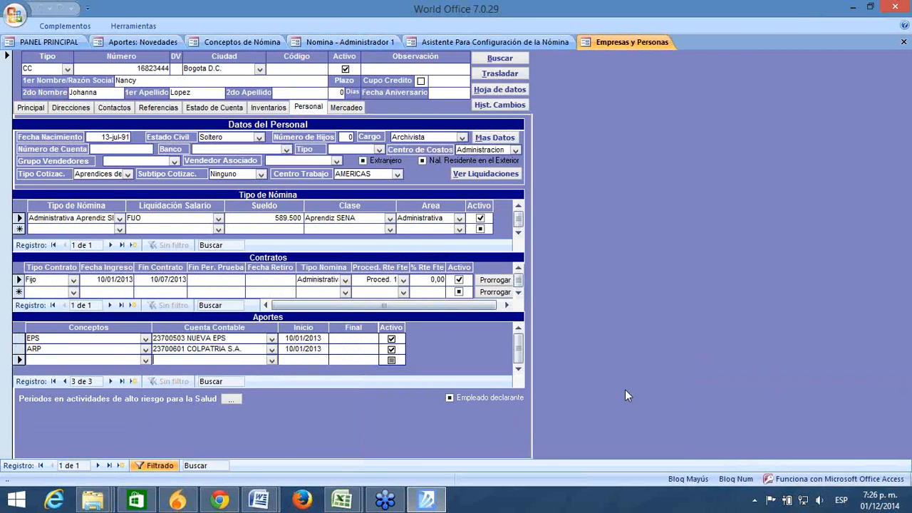
{"action": "left_click", "coordinate": [347, 338]}
{"action": "type", "text": "30-"}
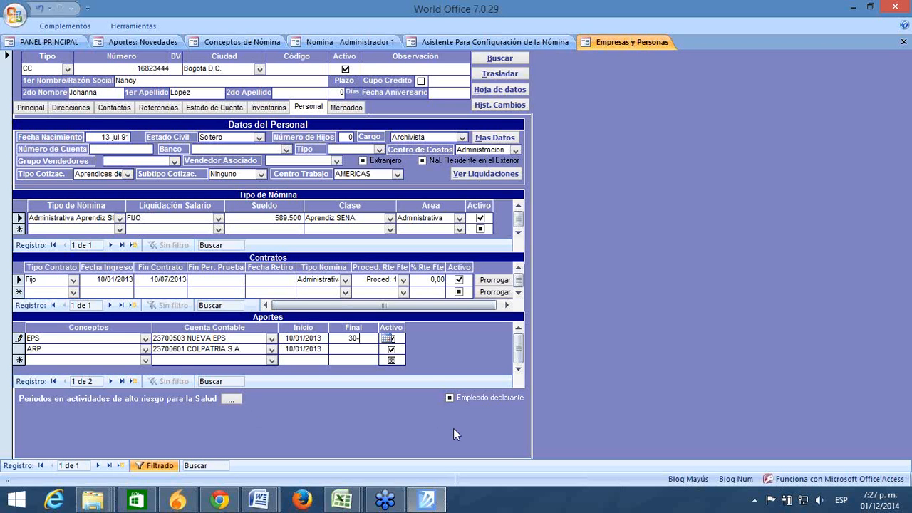
{"action": "type", "text": "9-2013"}
Step: Start a new EPS contribution line with account 23700501 COOMEVA EPS
{"action": "left_click", "coordinate": [72, 359]}
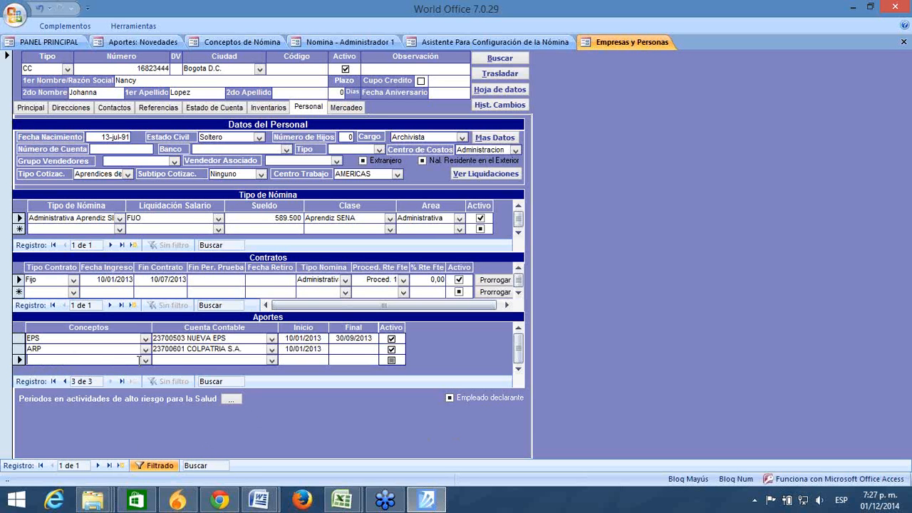
{"action": "type", "text": "EPS"}
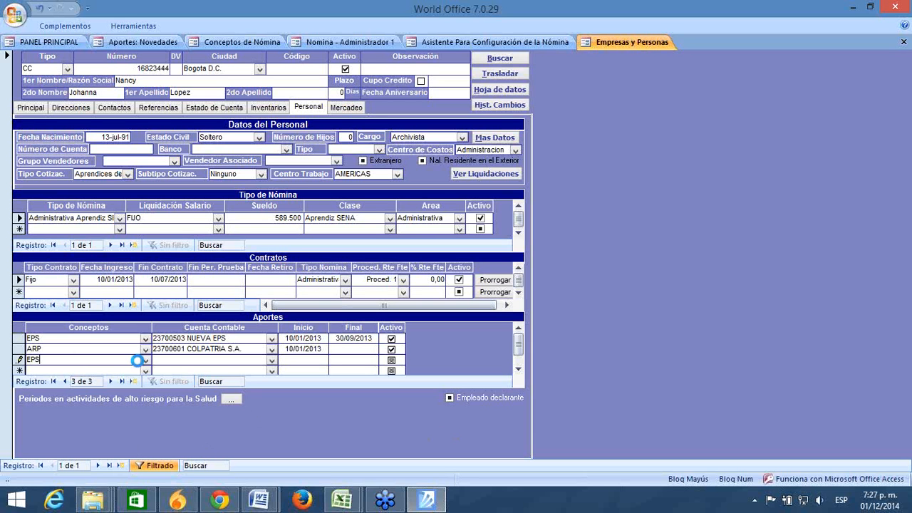
{"action": "key", "text": "Tab"}
{"action": "type", "text": "2370"}
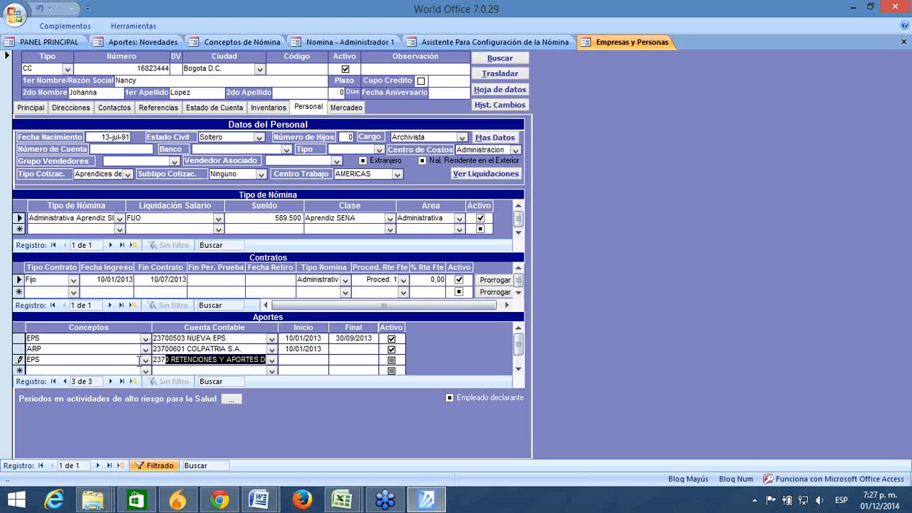
{"action": "type", "text": "50"}
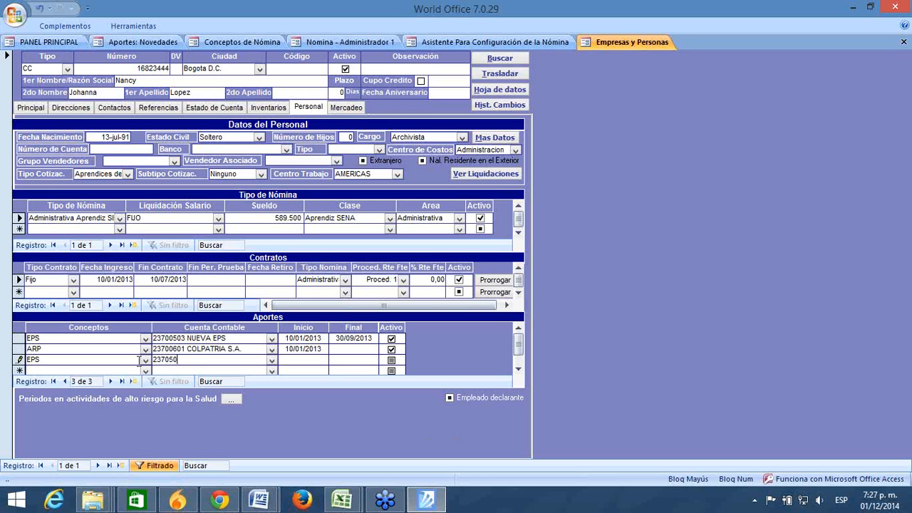
{"action": "key", "text": "BackSpace"}
{"action": "key", "text": "BackSpace"}
{"action": "key", "text": "BackSpace"}
{"action": "type", "text": "005 APORTES EPS"}
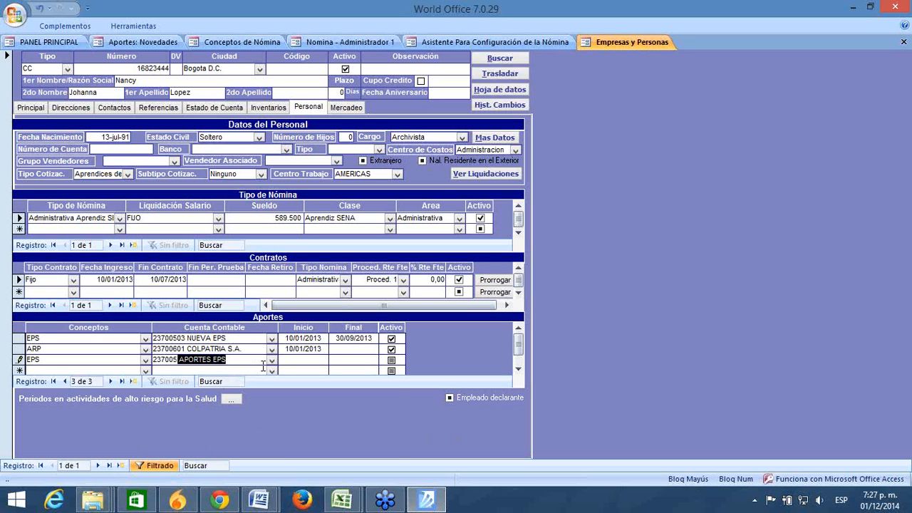
{"action": "left_click", "coordinate": [271, 360]}
{"action": "left_click", "coordinate": [261, 381]}
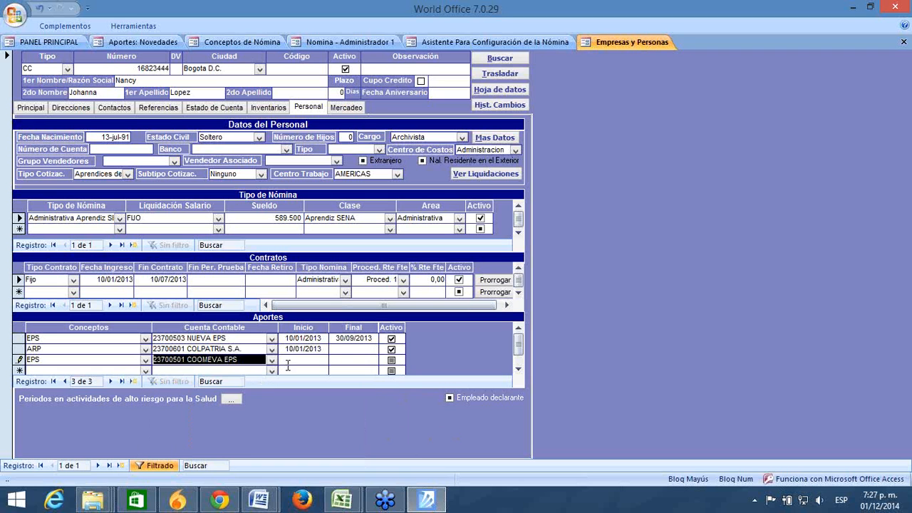
Step: Give the COOMEVA EPS line a 1-10-2013 start date and mark it active
{"action": "key", "text": "Tab"}
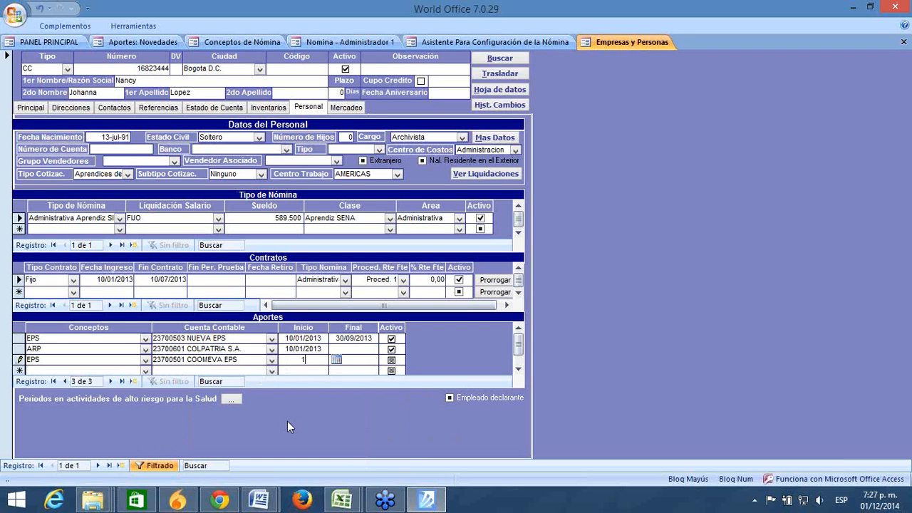
{"action": "type", "text": "1-10-2013"}
{"action": "key", "text": "Tab"}
{"action": "left_click", "coordinate": [391, 359]}
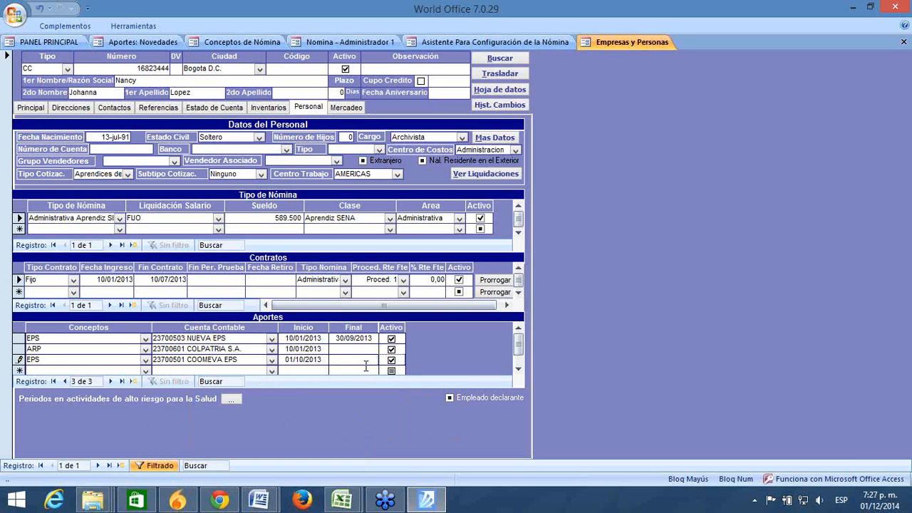
{"action": "key", "text": "Tab"}
Step: Deactivate the NUEVA EPS line and review both EPS contribution rows
{"action": "left_click", "coordinate": [392, 339]}
{"action": "left_click", "coordinate": [236, 338]}
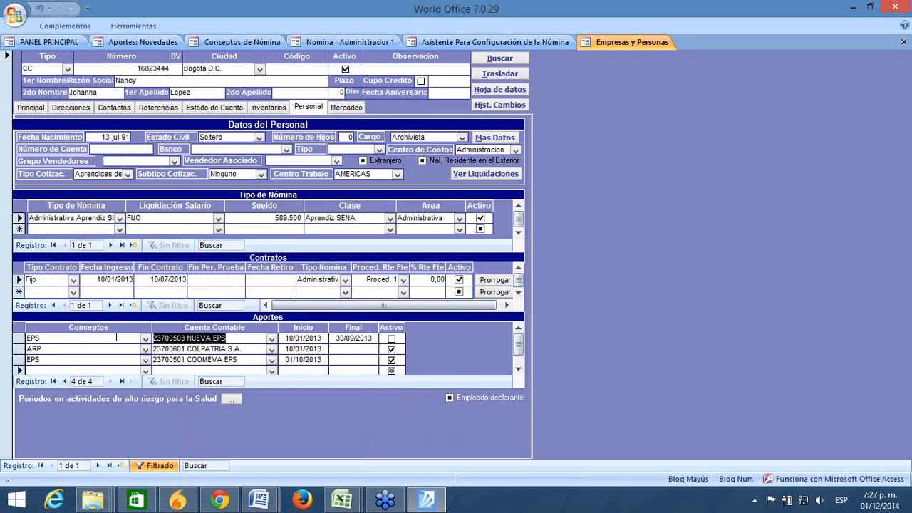
{"action": "left_click", "coordinate": [214, 360]}
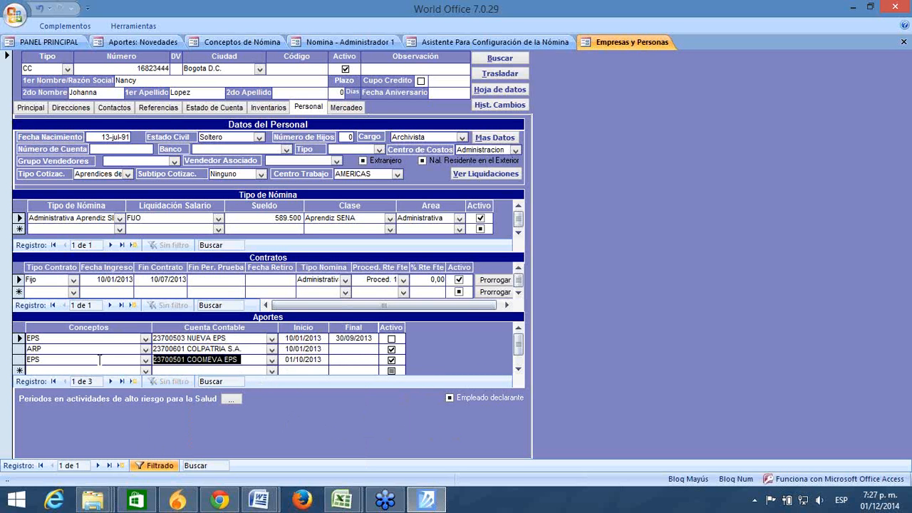
{"action": "left_click", "coordinate": [230, 338]}
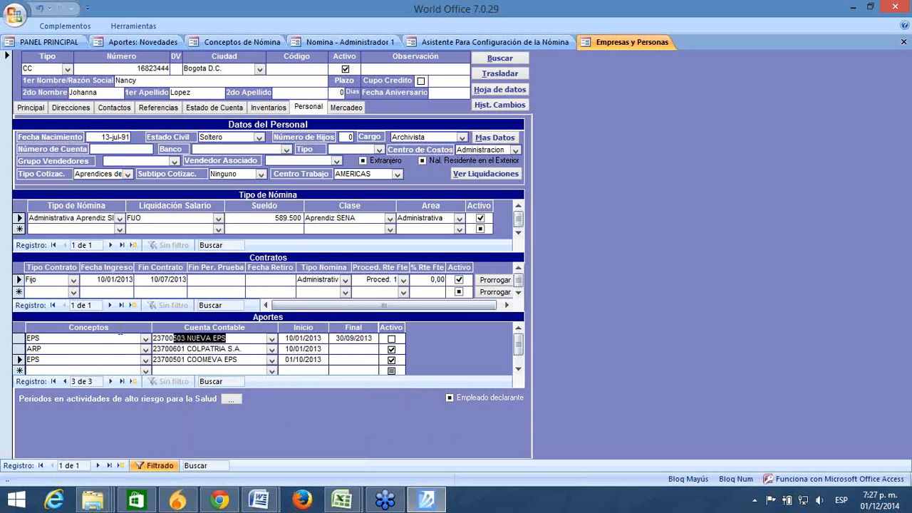
{"action": "left_click", "coordinate": [239, 359]}
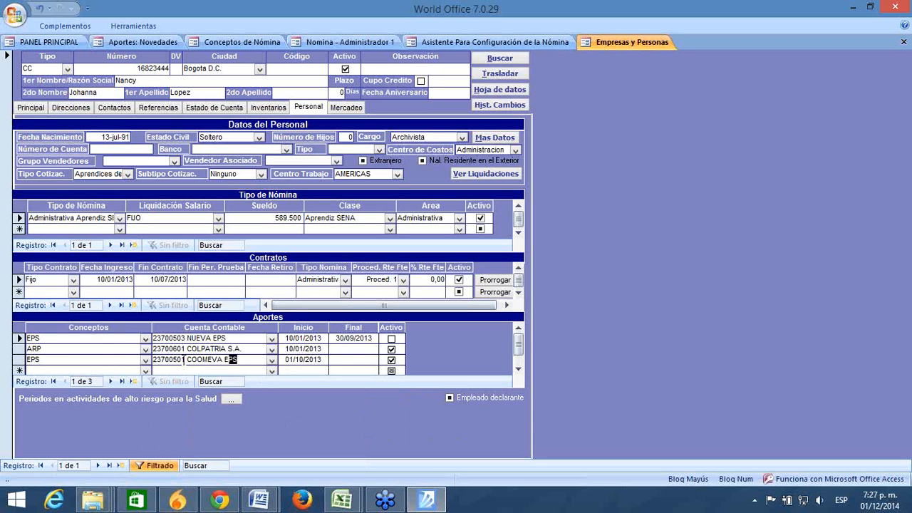
Step: Show the novelty type list on Aportes: Novedades, then return to the employee's record
{"action": "left_click", "coordinate": [136, 42]}
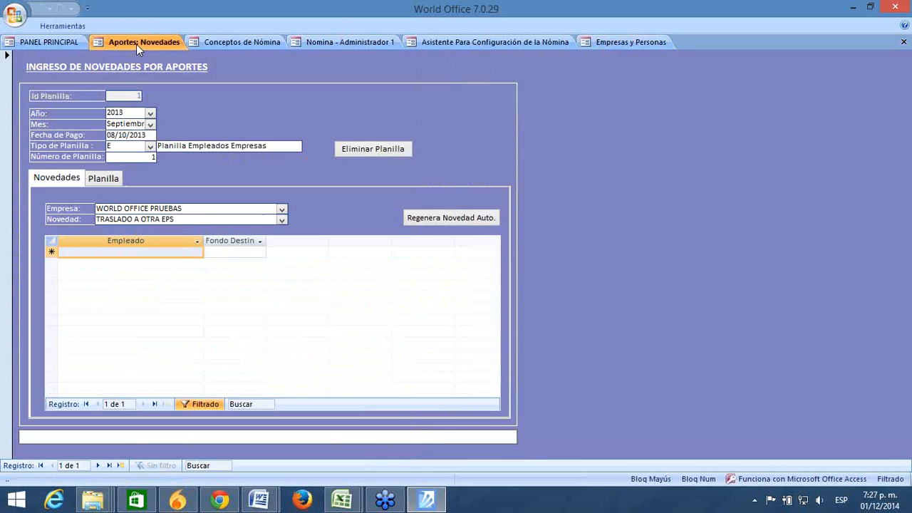
{"action": "left_click", "coordinate": [282, 219]}
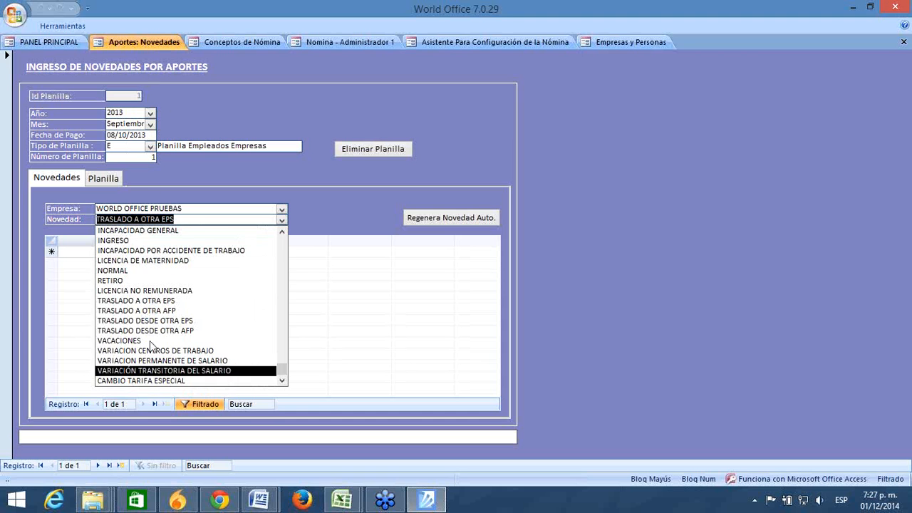
{"action": "left_click", "coordinate": [587, 42]}
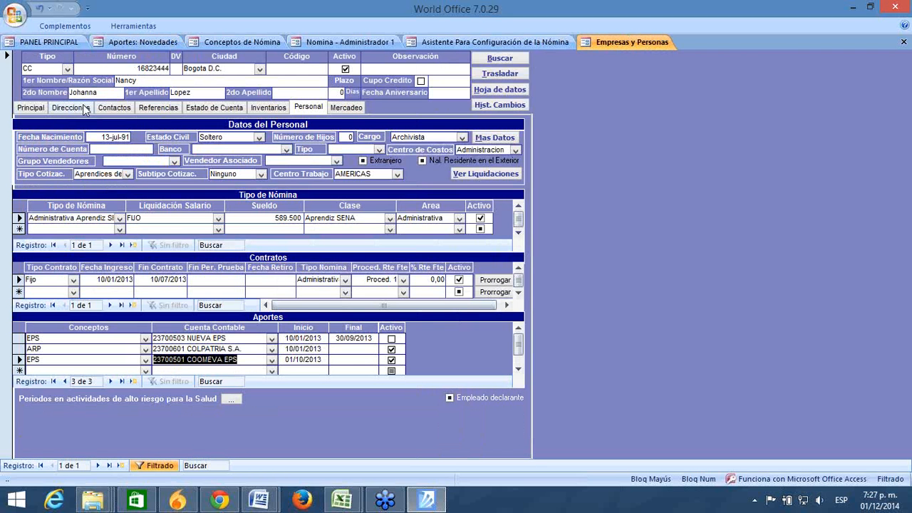
Step: Select the transferring employee for the TRASLADO A OTRA EPS novelty
{"action": "left_click", "coordinate": [224, 338]}
{"action": "left_click", "coordinate": [223, 358]}
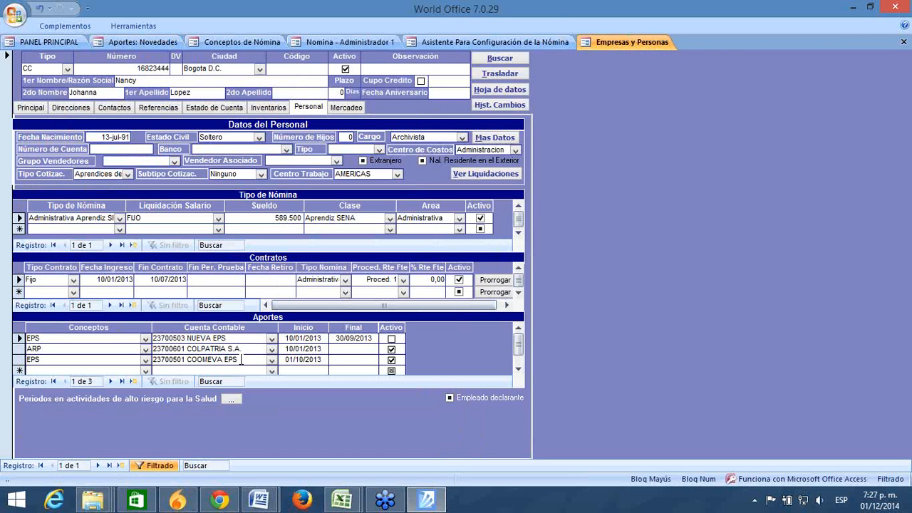
{"action": "left_click", "coordinate": [516, 39]}
{"action": "left_click", "coordinate": [130, 42]}
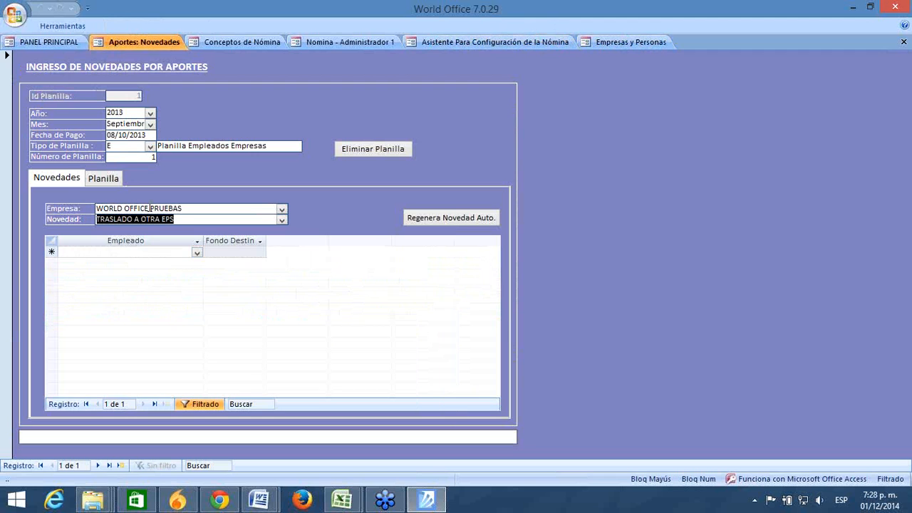
{"action": "left_click", "coordinate": [200, 253]}
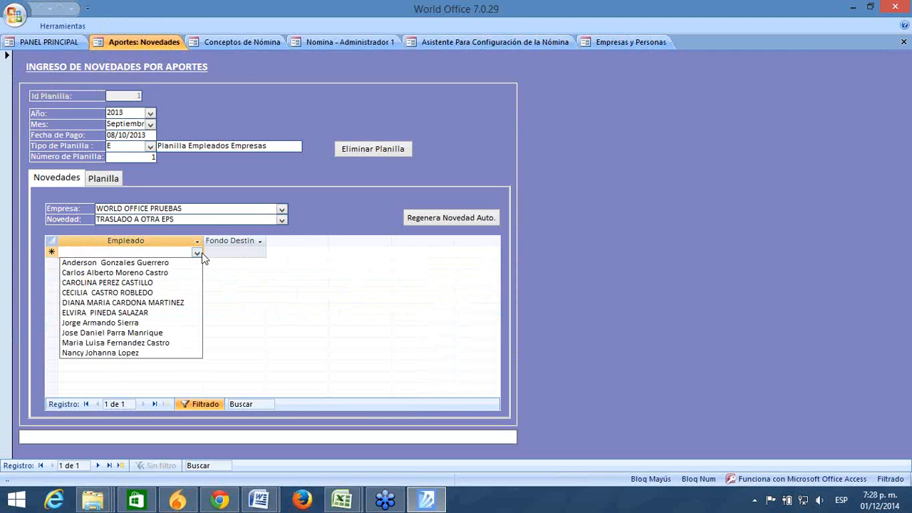
{"action": "left_click", "coordinate": [145, 352]}
Step: Set the novelty's destination fund to COOMEVA EPS and save the entry
{"action": "left_click", "coordinate": [636, 42]}
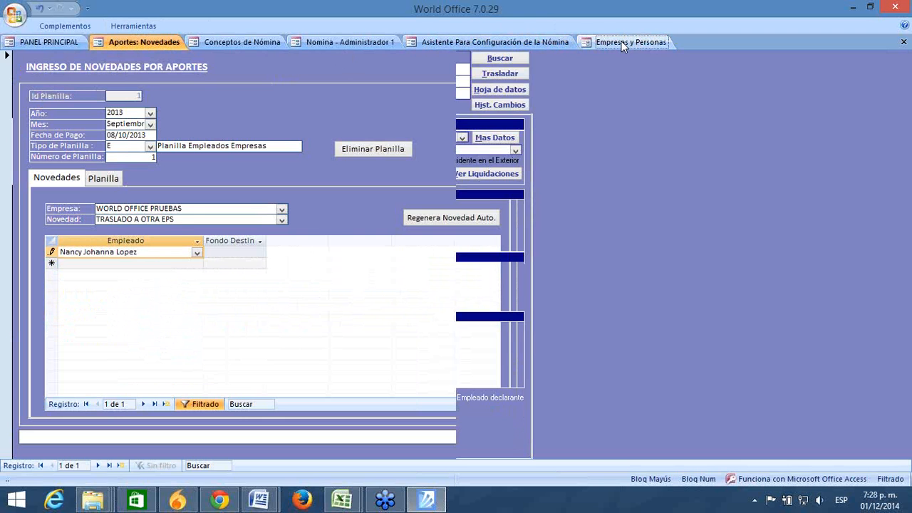
{"action": "left_click", "coordinate": [161, 43]}
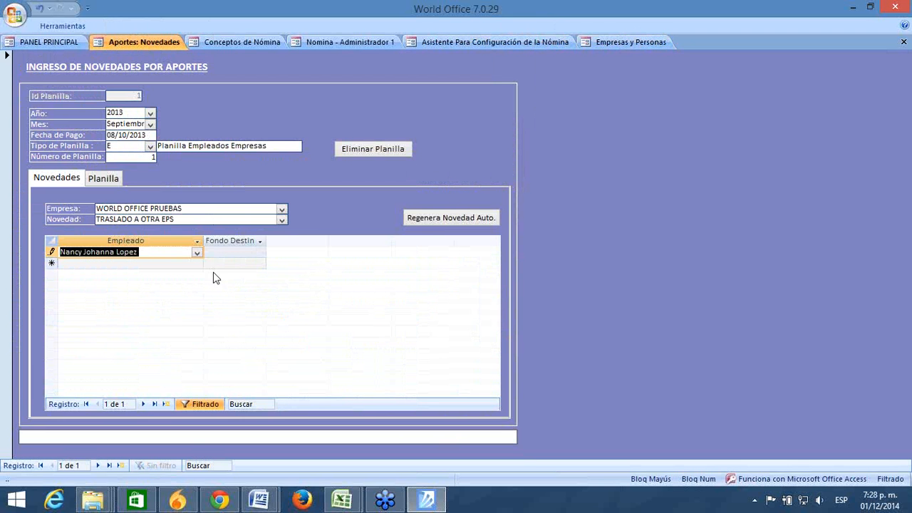
{"action": "left_click", "coordinate": [222, 251]}
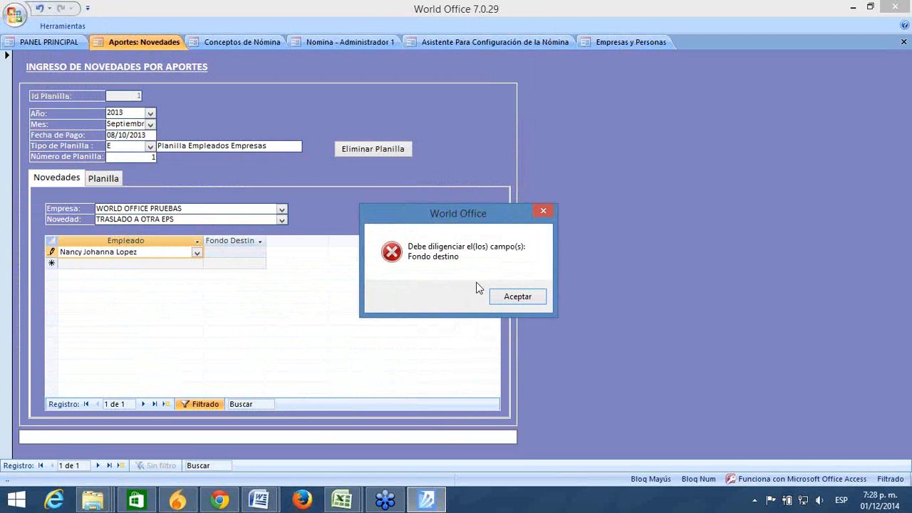
{"action": "left_click", "coordinate": [530, 298]}
{"action": "left_click", "coordinate": [237, 251]}
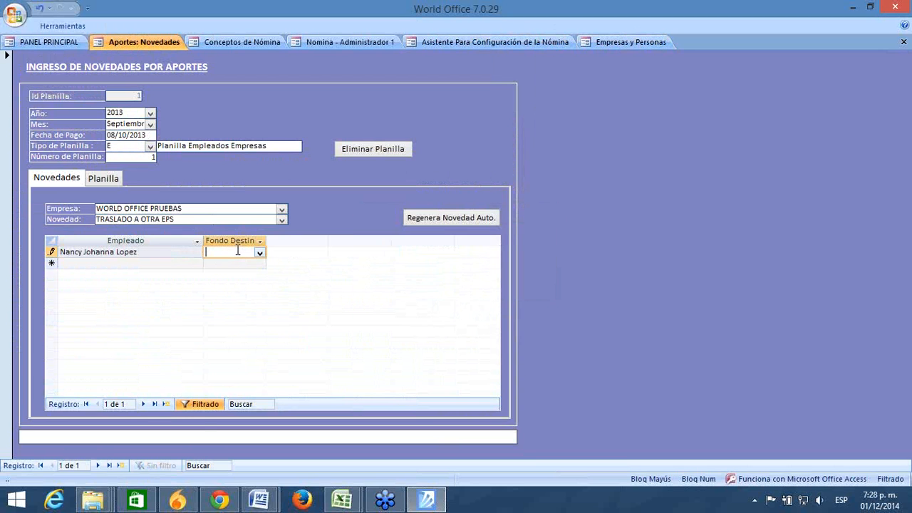
{"action": "left_click", "coordinate": [259, 253]}
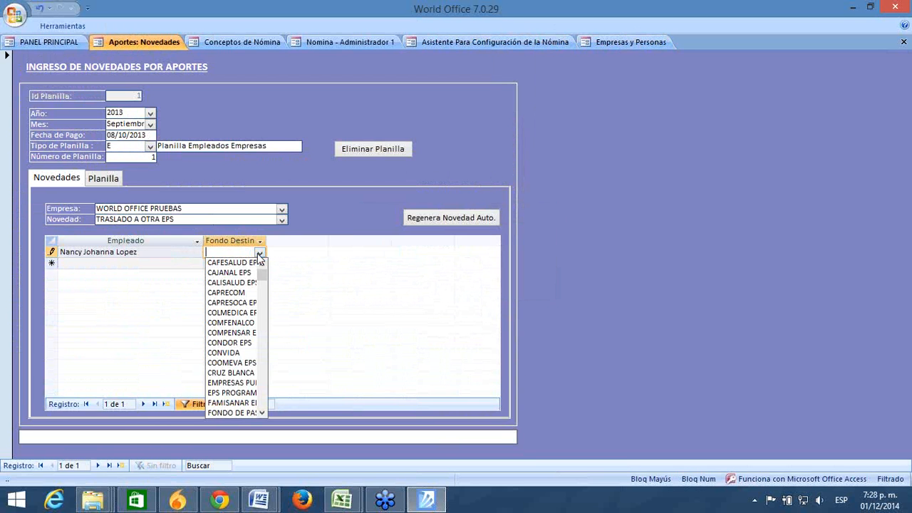
{"action": "type", "text": "COLMEDICA E"}
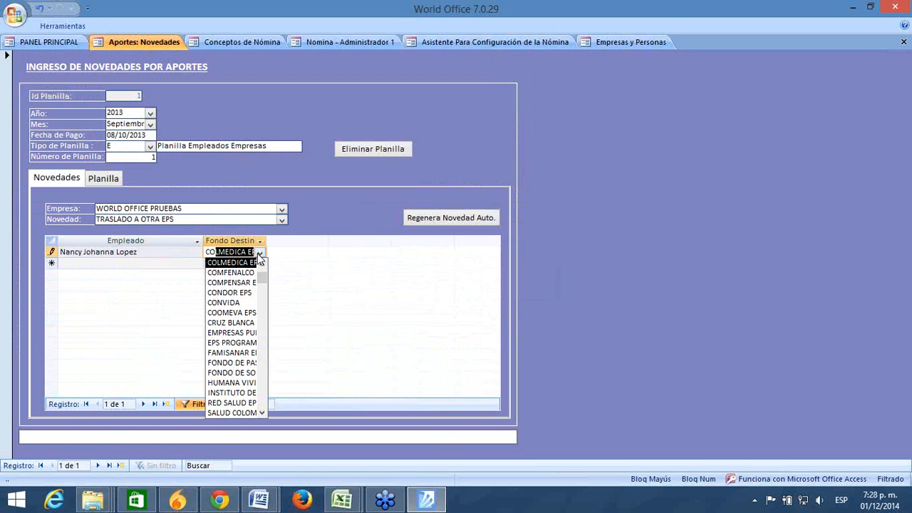
{"action": "left_click", "coordinate": [232, 314]}
{"action": "left_click", "coordinate": [216, 263]}
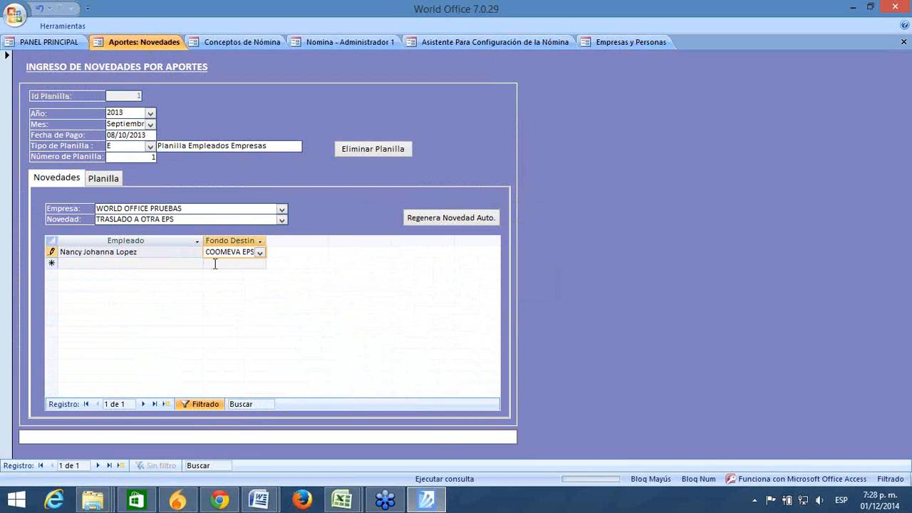
Step: Keep TRASLADO A OTRA EPS as the novelty type and return to the employee's record
{"action": "left_click", "coordinate": [282, 221]}
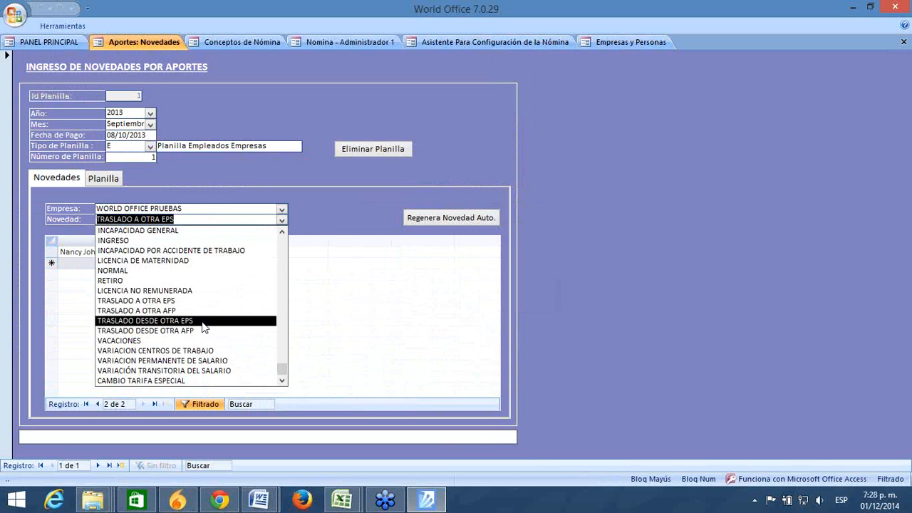
{"action": "left_click", "coordinate": [43, 275]}
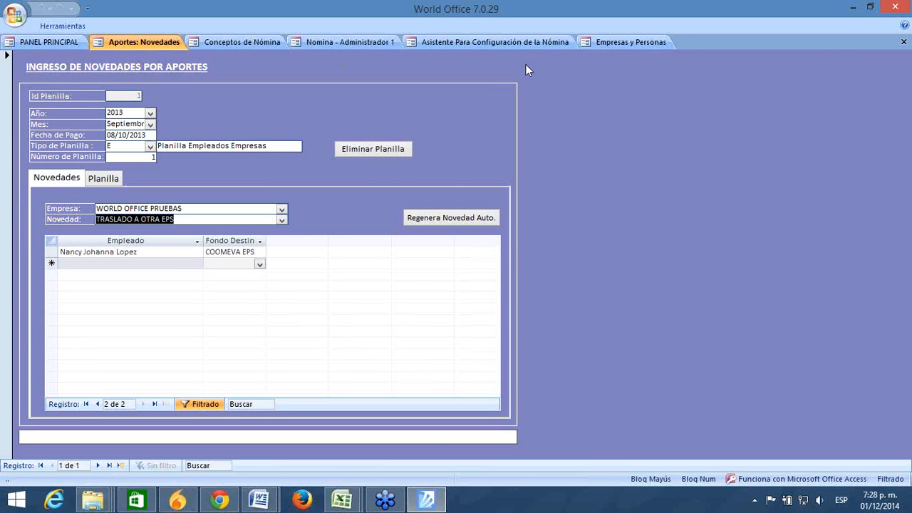
{"action": "left_click", "coordinate": [596, 45]}
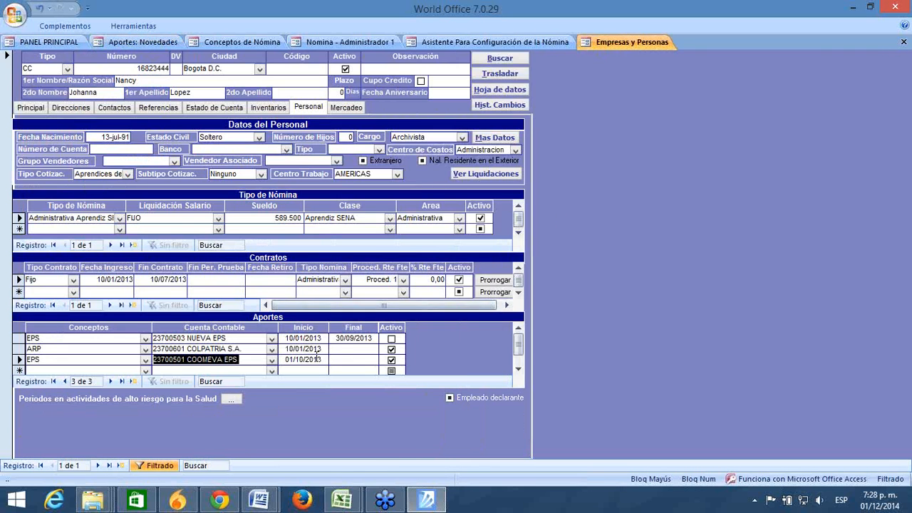
Step: Review the NUEVA EPS end date, the COOMEVA EPS row and payroll entry, then return to novelties
{"action": "left_click", "coordinate": [330, 338]}
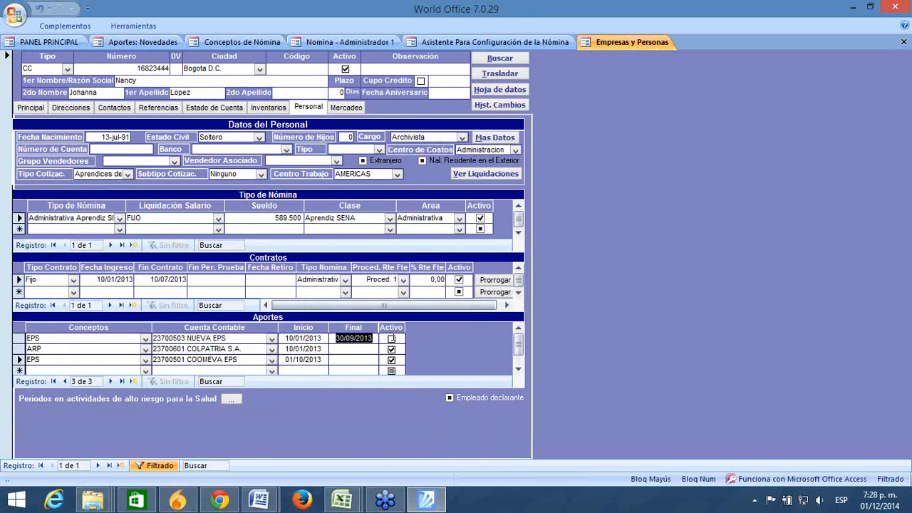
{"action": "left_click_drag", "start_coordinate": [231, 340], "coordinate": [60, 337]}
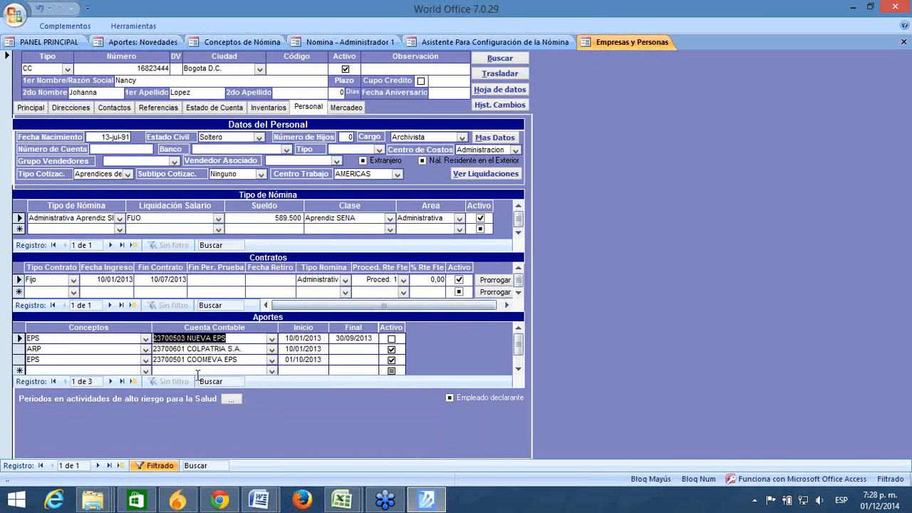
{"action": "left_click", "coordinate": [246, 359]}
{"action": "left_click_drag", "start_coordinate": [246, 359], "coordinate": [153, 360]}
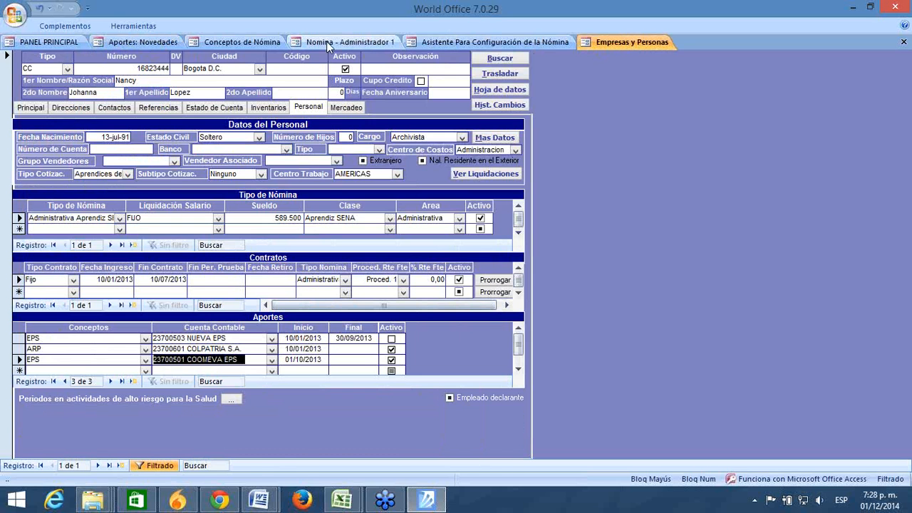
{"action": "left_click", "coordinate": [326, 42]}
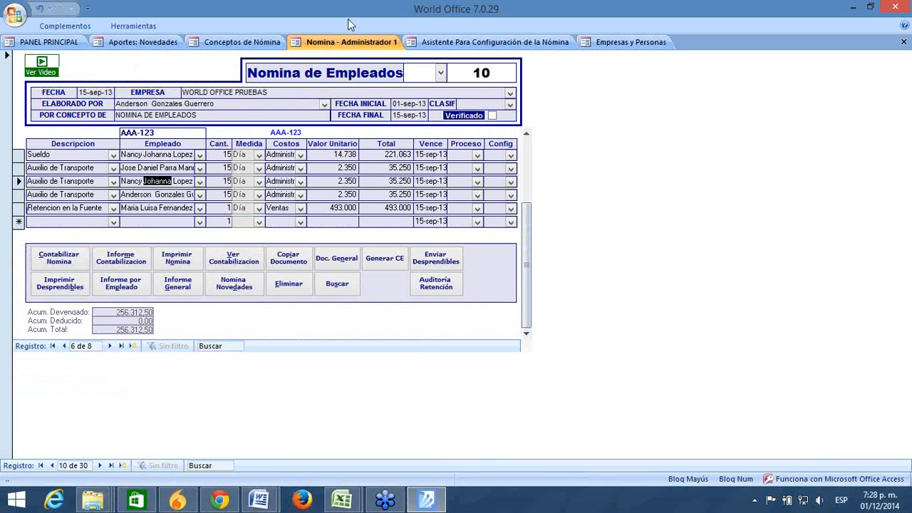
{"action": "left_click", "coordinate": [162, 40]}
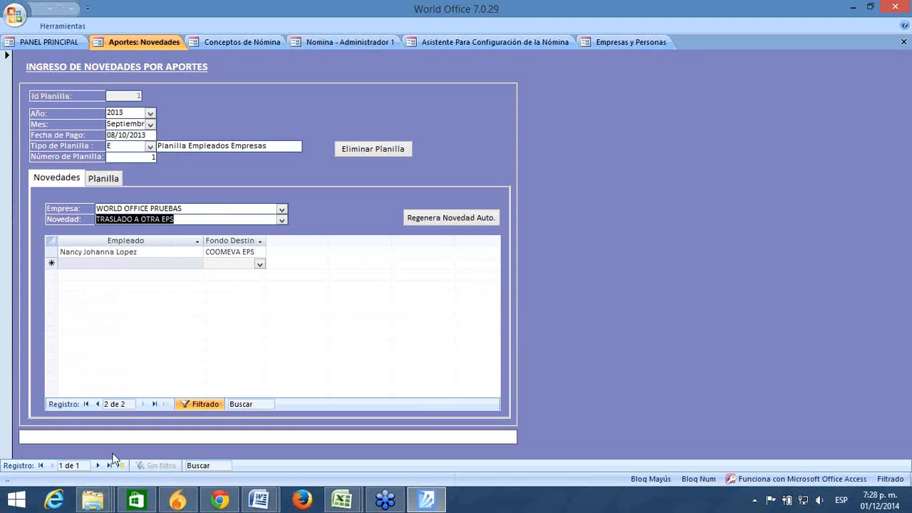
Step: Record the employee under TRASLADO DESDE OTRA EPS and save the row
{"action": "left_click", "coordinate": [281, 220]}
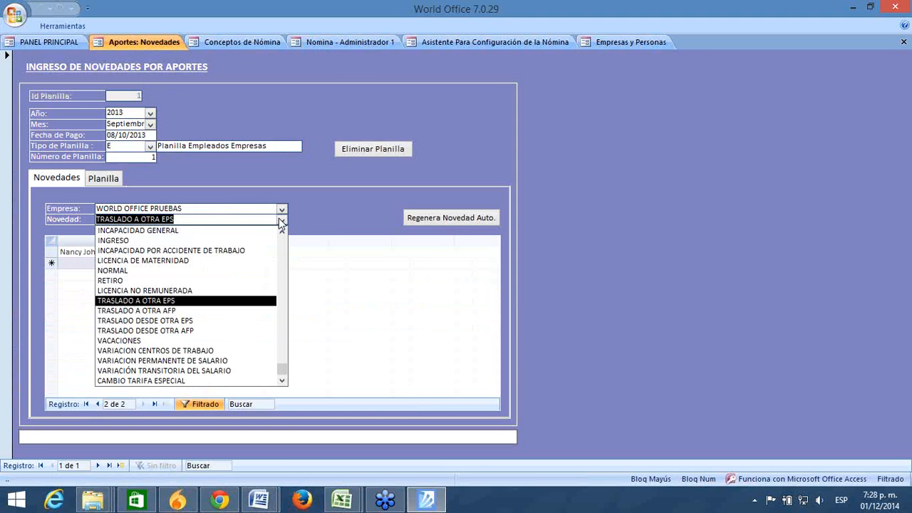
{"action": "left_click", "coordinate": [169, 321]}
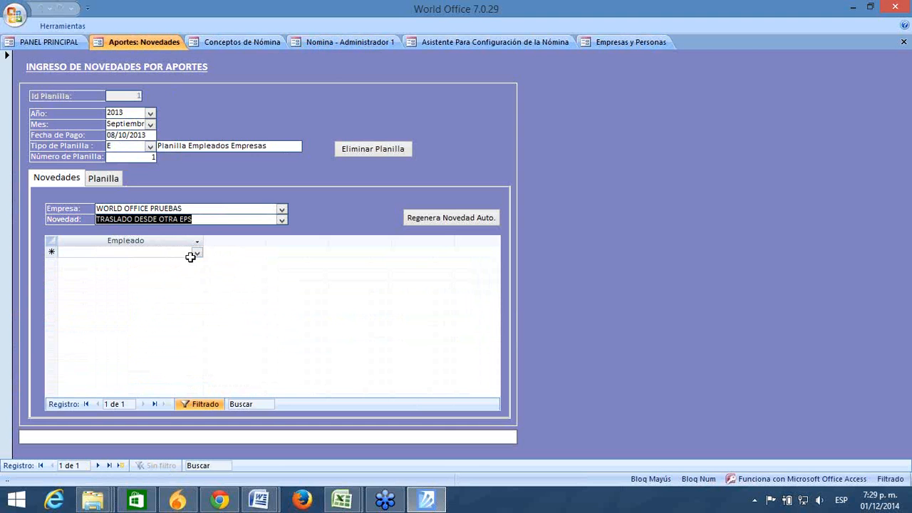
{"action": "left_click", "coordinate": [196, 253]}
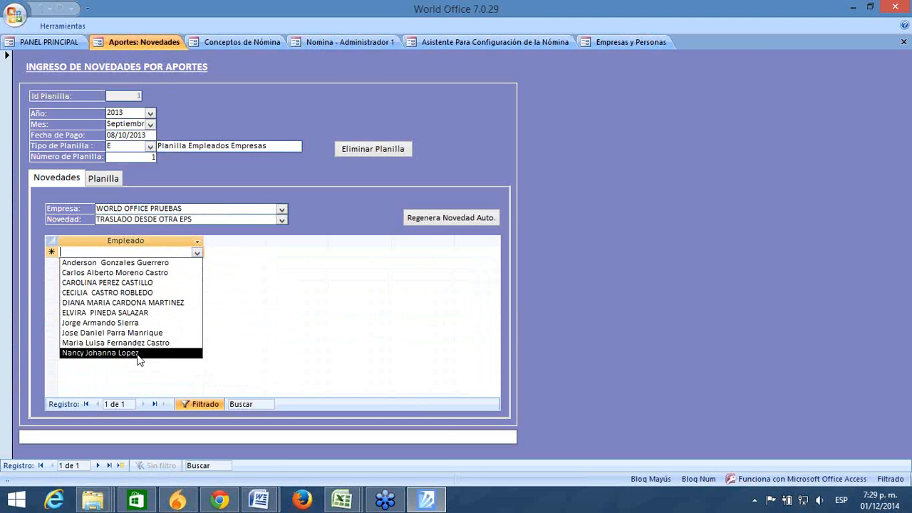
{"action": "left_click", "coordinate": [138, 353]}
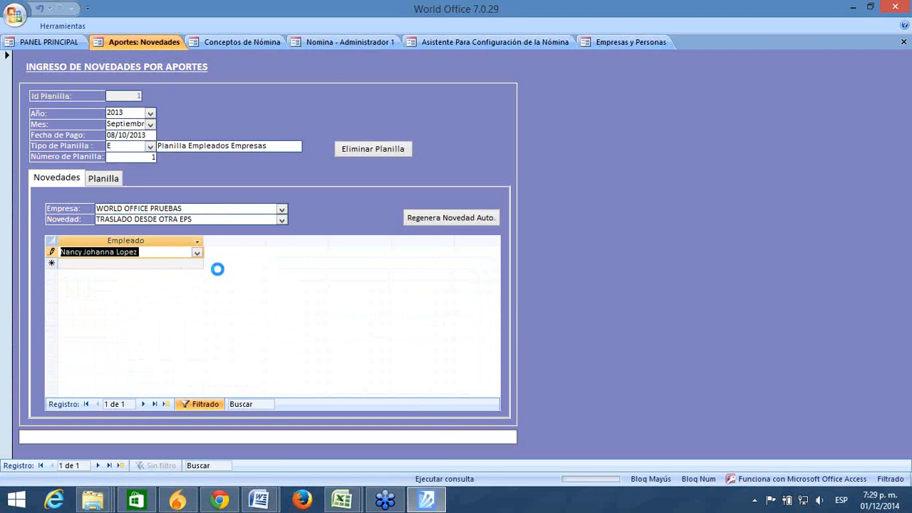
{"action": "left_click", "coordinate": [194, 263]}
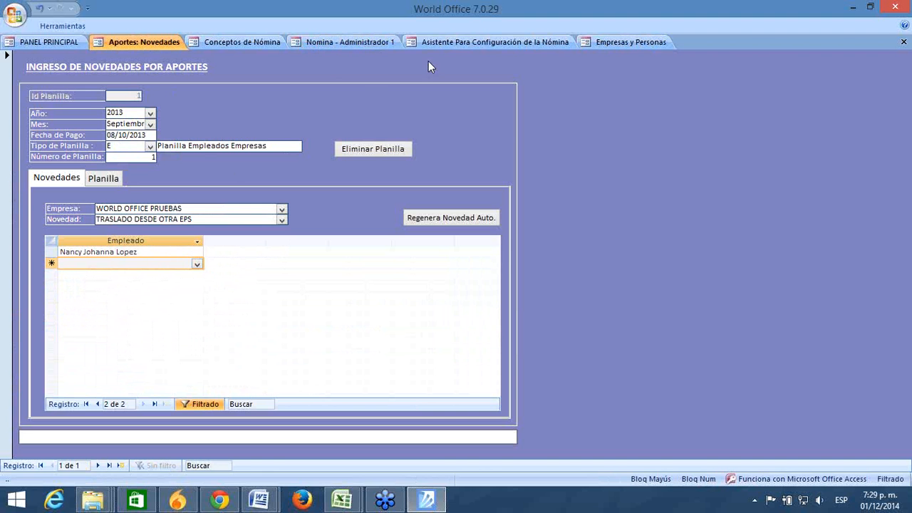
{"action": "left_click", "coordinate": [606, 45]}
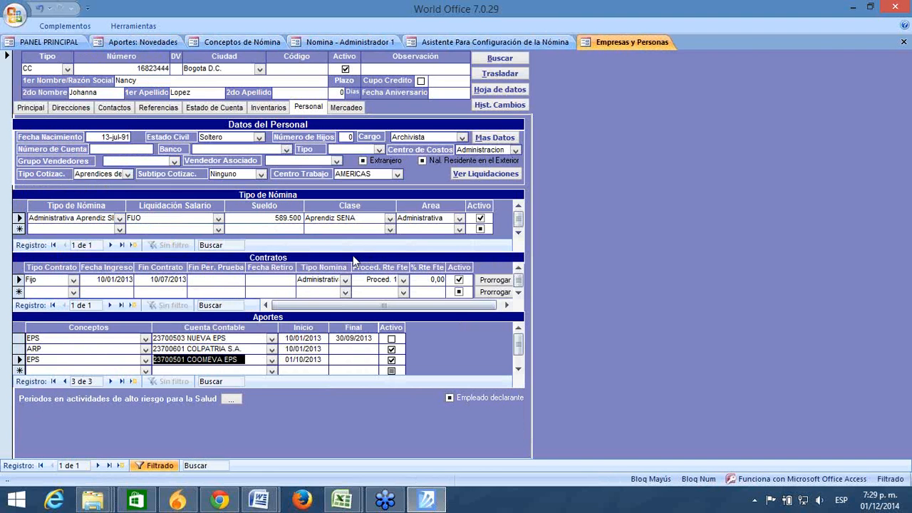
Step: Review the NUEVA EPS row and payroll wizard, then show the novelty types on Aportes: Novedades
{"action": "left_click_drag", "start_coordinate": [250, 338], "coordinate": [80, 336]}
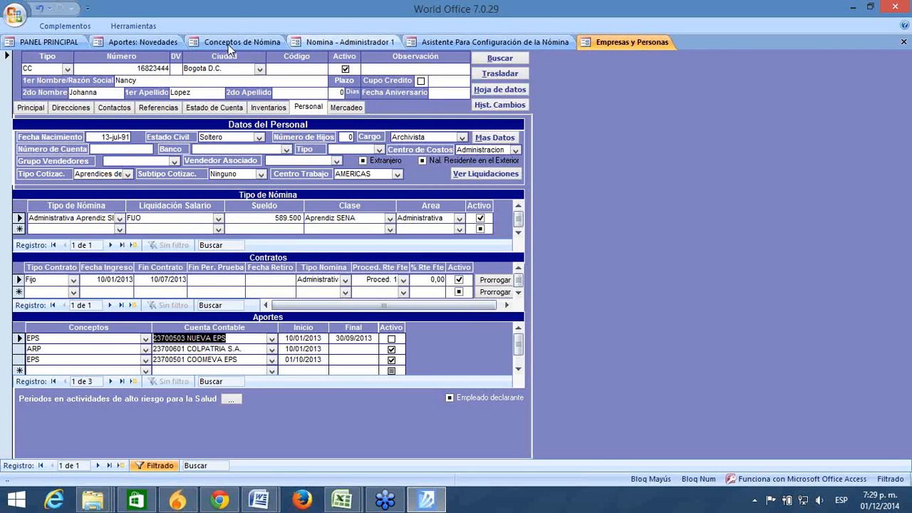
{"action": "left_click", "coordinate": [453, 43]}
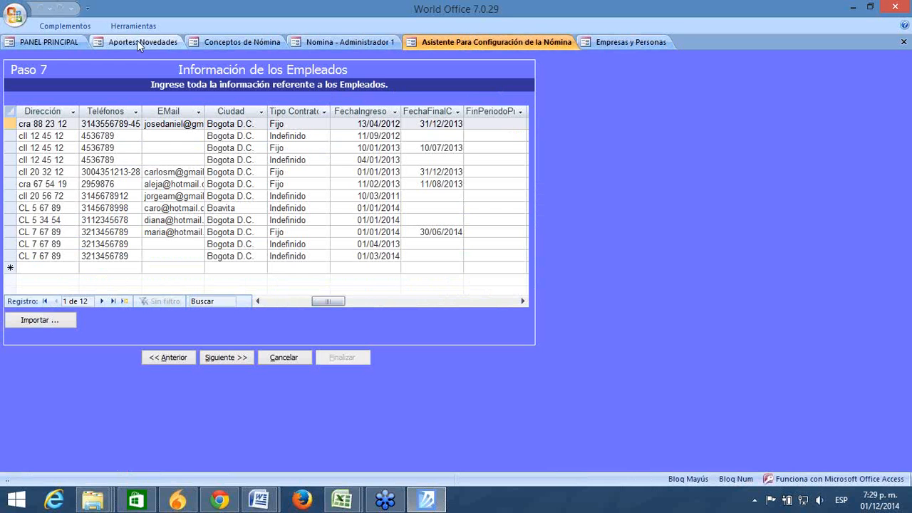
{"action": "left_click", "coordinate": [137, 43]}
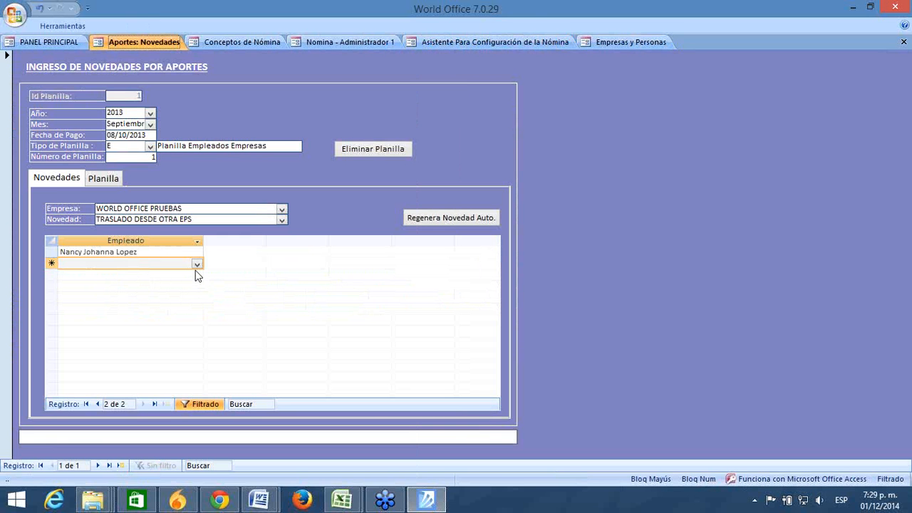
{"action": "left_click", "coordinate": [282, 221]}
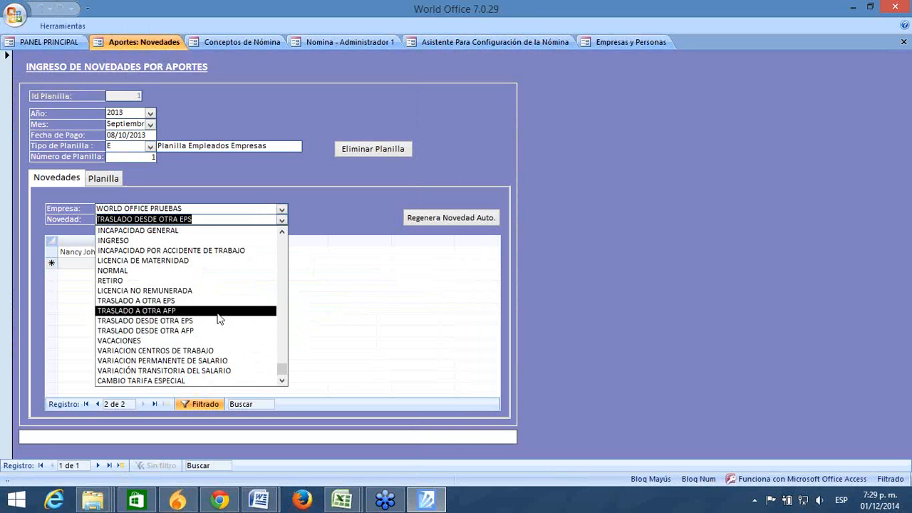
Step: Switch the novelty to VACACIONES, check its empty employee column, then go to PANEL PRINCIPAL
{"action": "left_click", "coordinate": [176, 342]}
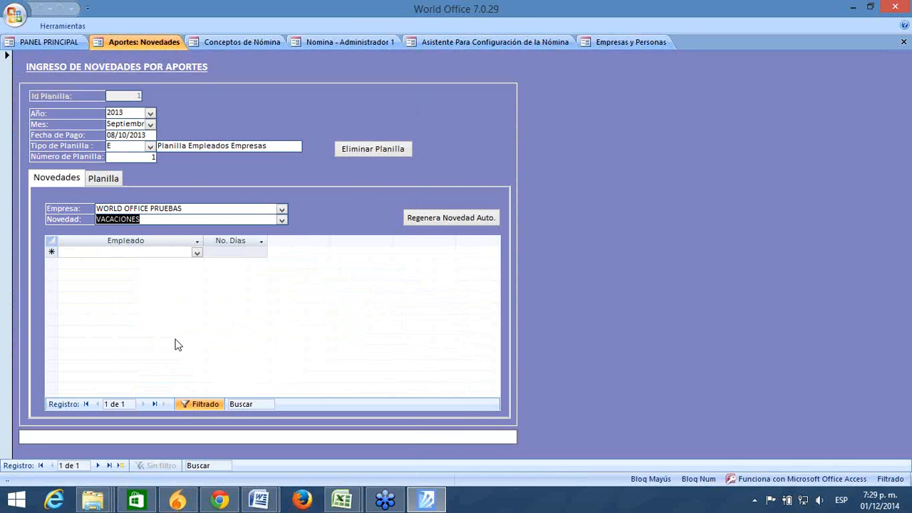
{"action": "left_click", "coordinate": [127, 253]}
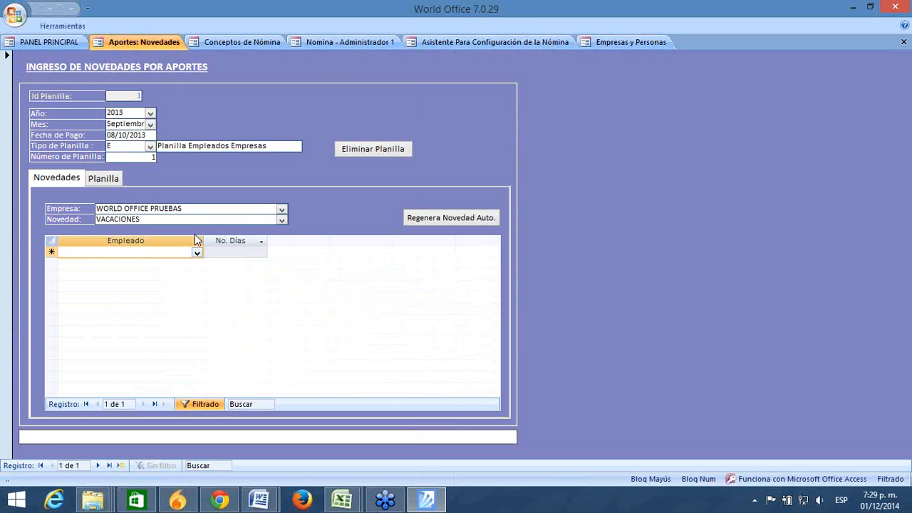
{"action": "left_click", "coordinate": [70, 43]}
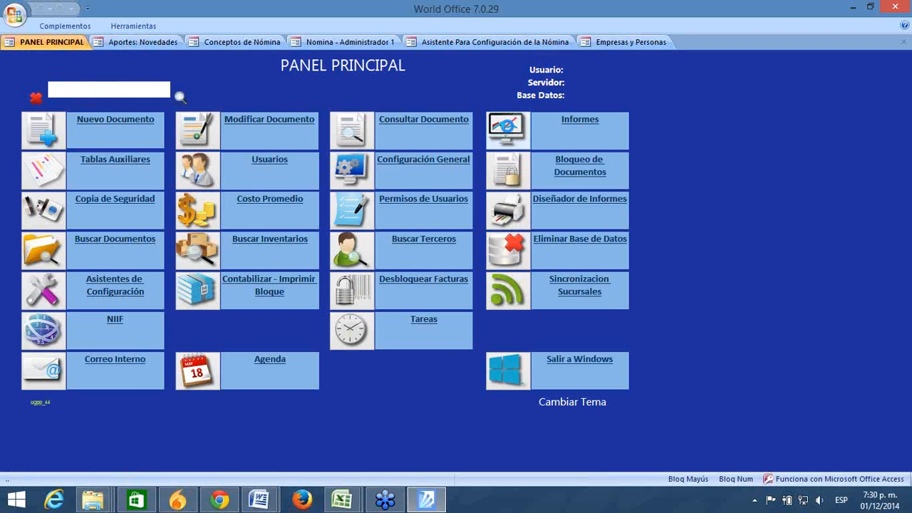
Step: Open Informes de Nomina from Informes, then return to the VACACIONES novelties form
{"action": "left_click", "coordinate": [508, 126]}
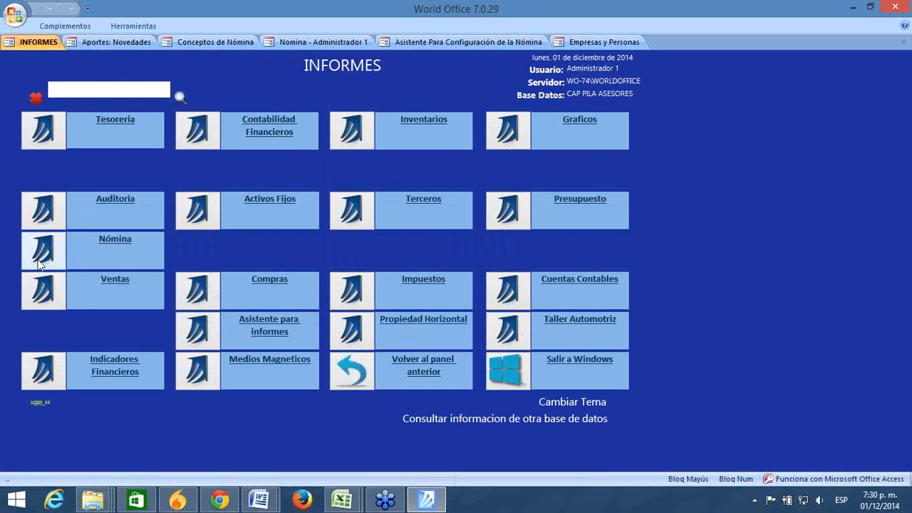
{"action": "left_click", "coordinate": [41, 251]}
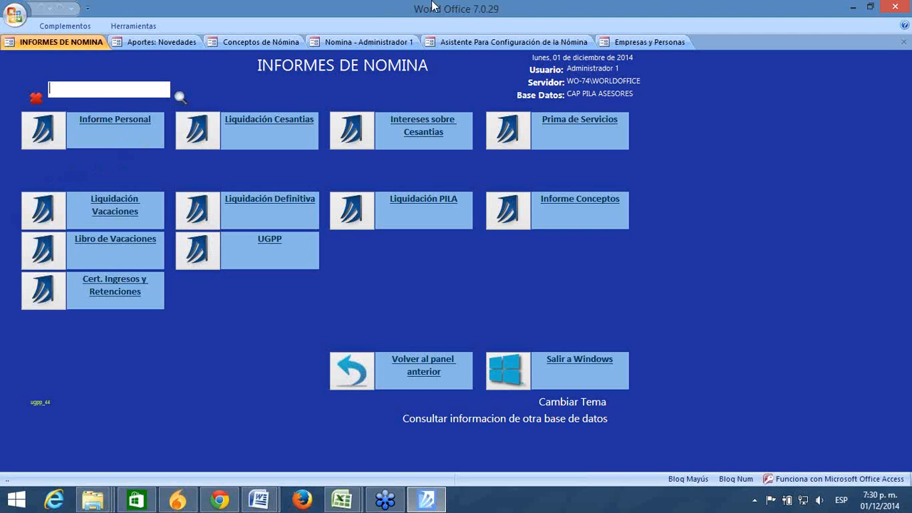
{"action": "left_click", "coordinate": [172, 42]}
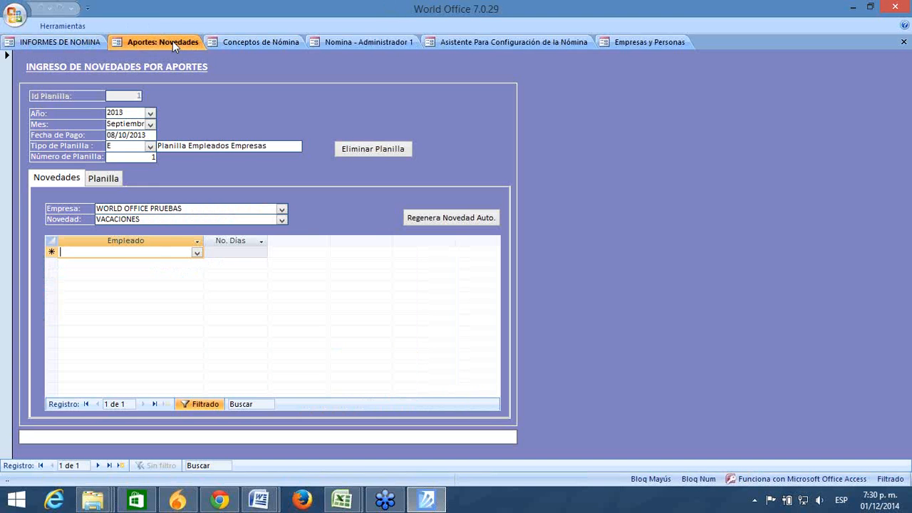
Step: Leave VACACIONES without an employee or days and show the novelty type list
{"action": "left_click", "coordinate": [196, 253]}
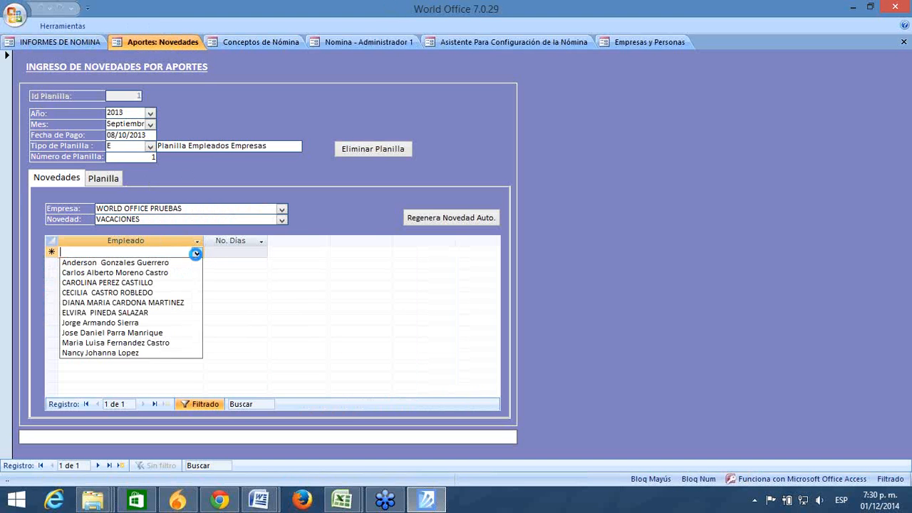
{"action": "left_click", "coordinate": [213, 256]}
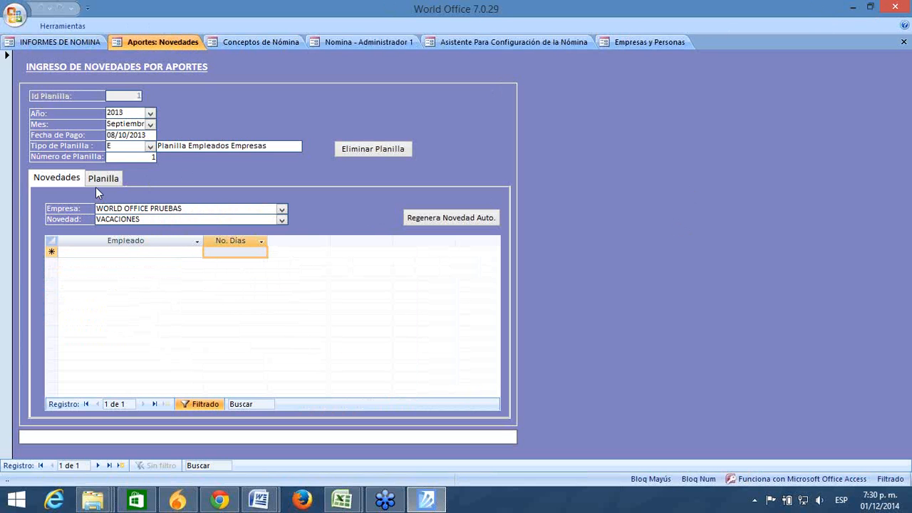
{"action": "left_click", "coordinate": [282, 221]}
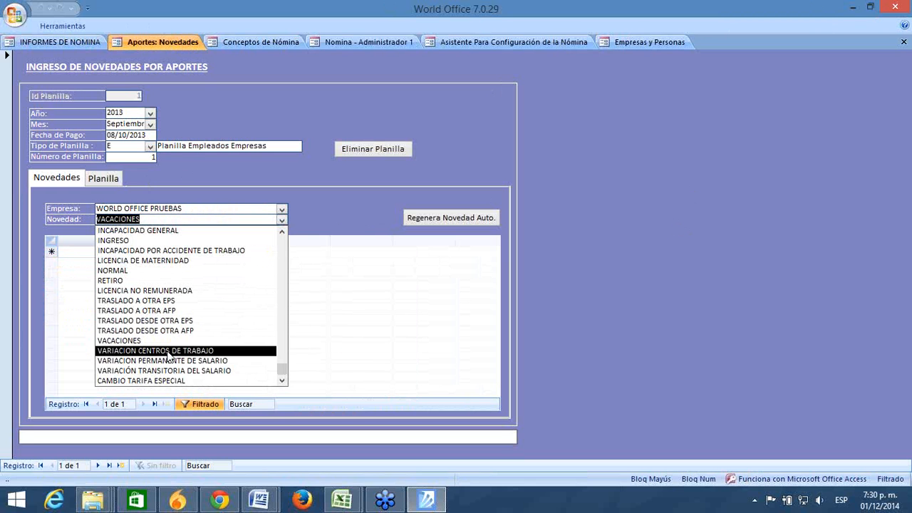
Step: Under VARIACION CENTROS DE TRABAJO, move the first employee from AMERICAS to CENTRO and save
{"action": "left_click", "coordinate": [168, 351]}
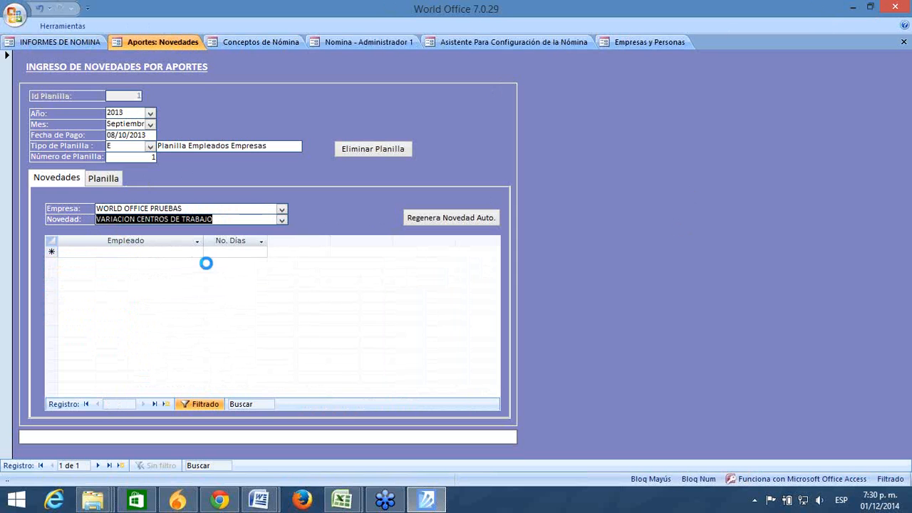
{"action": "left_click", "coordinate": [151, 253]}
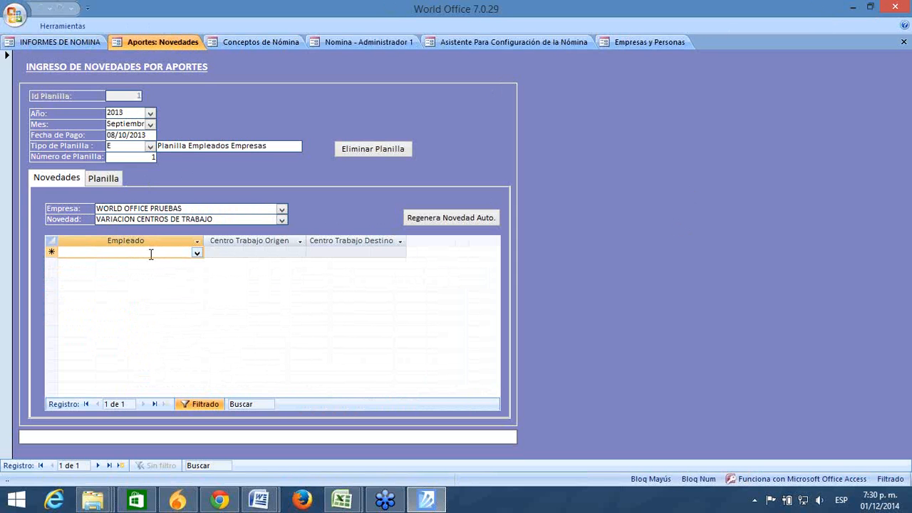
{"action": "left_click", "coordinate": [197, 253]}
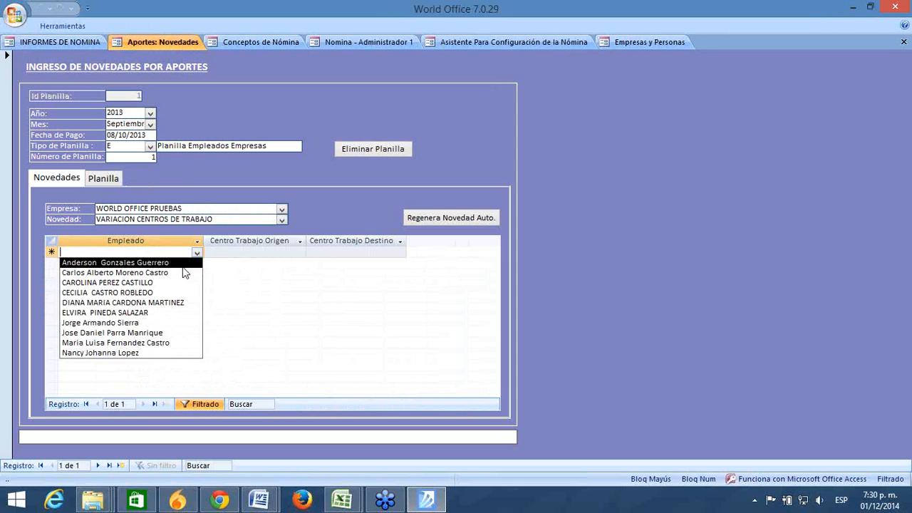
{"action": "left_click", "coordinate": [183, 267]}
{"action": "left_click", "coordinate": [265, 251]}
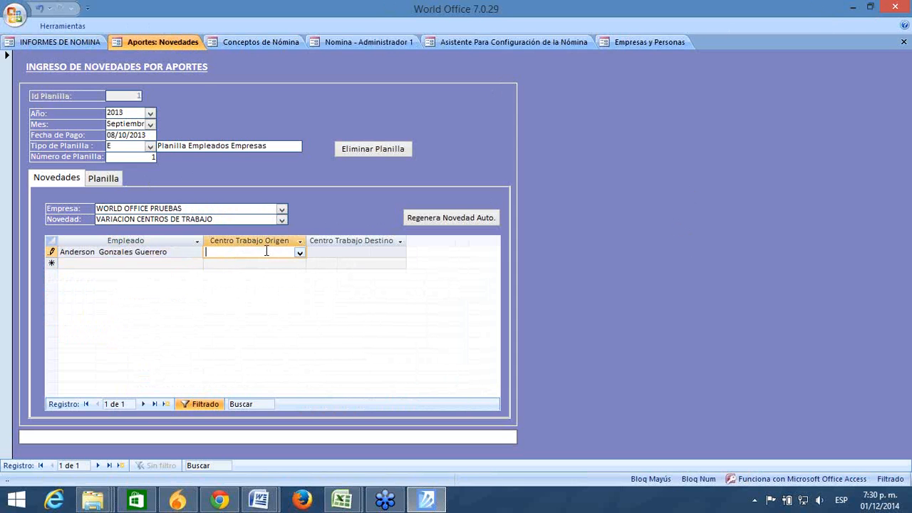
{"action": "left_click", "coordinate": [299, 253]}
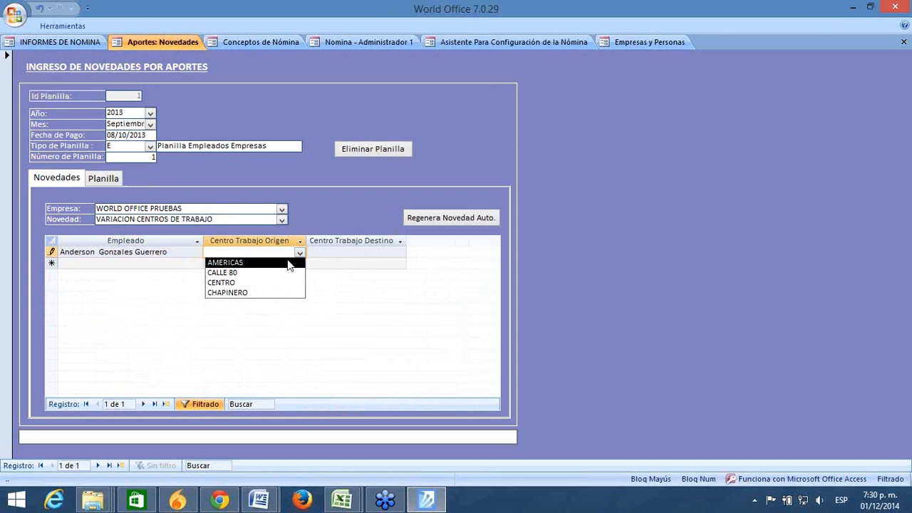
{"action": "left_click", "coordinate": [289, 265]}
{"action": "left_click", "coordinate": [337, 252]}
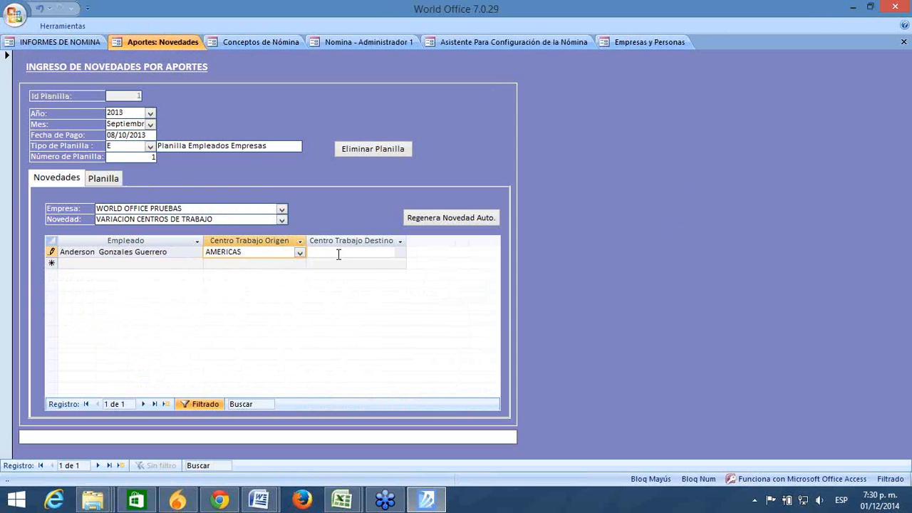
{"action": "left_click", "coordinate": [399, 253]}
{"action": "left_click", "coordinate": [372, 283]}
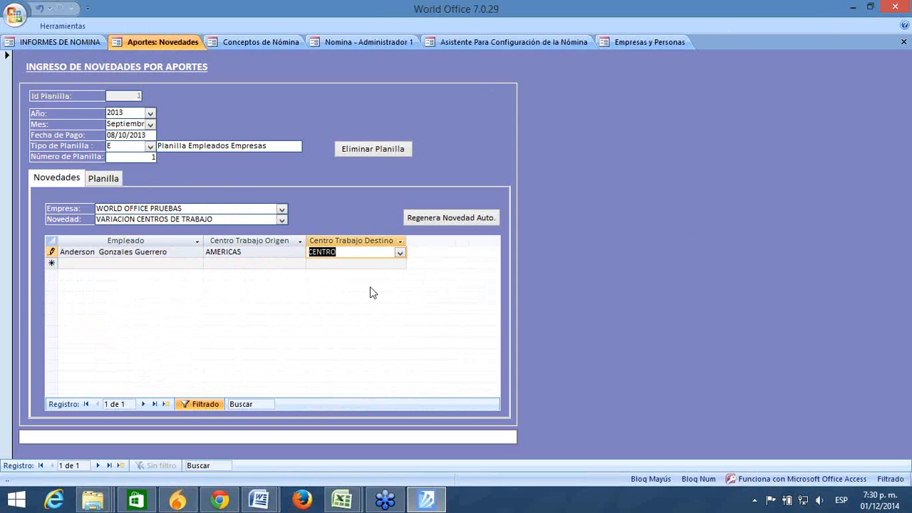
{"action": "left_click", "coordinate": [276, 263]}
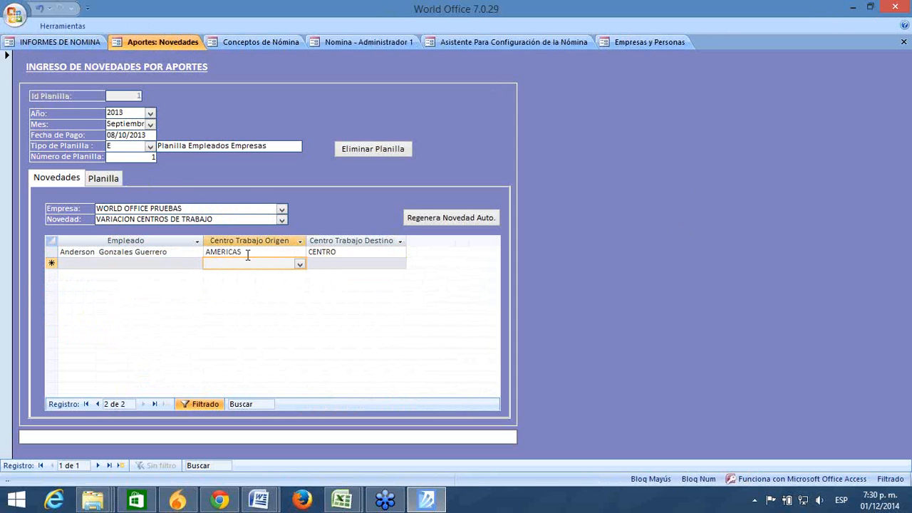
Step: Check the AMERICAS and CENTRO values in the saved row, then show the novelty type list
{"action": "left_click", "coordinate": [248, 253]}
{"action": "double_click", "coordinate": [248, 253]}
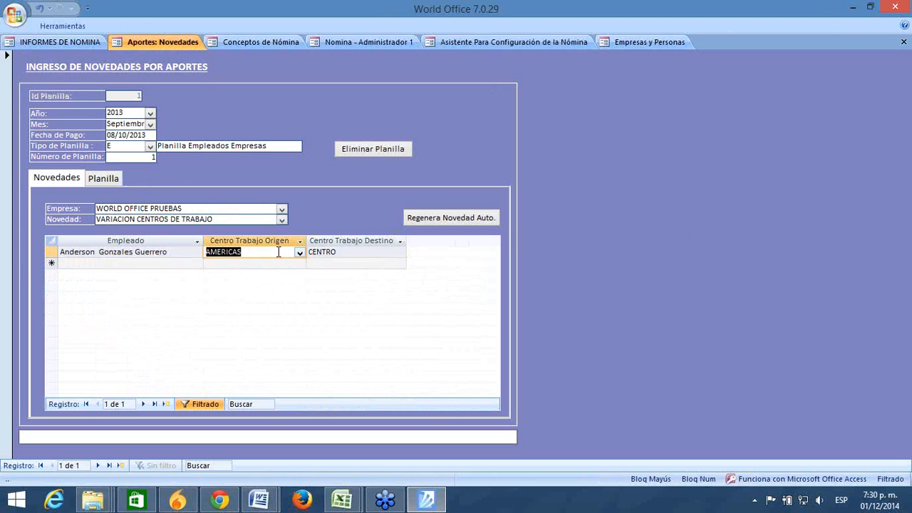
{"action": "left_click_drag", "start_coordinate": [342, 252], "coordinate": [306, 252]}
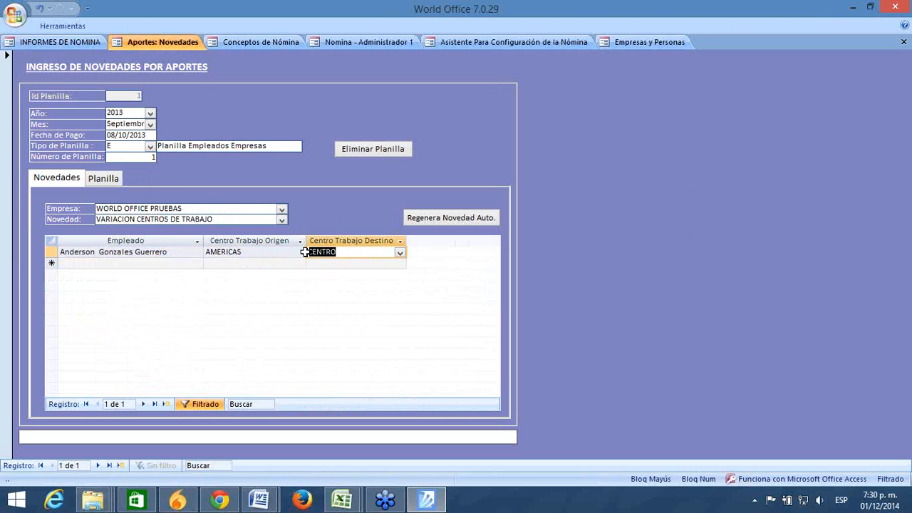
{"action": "left_click", "coordinate": [319, 263]}
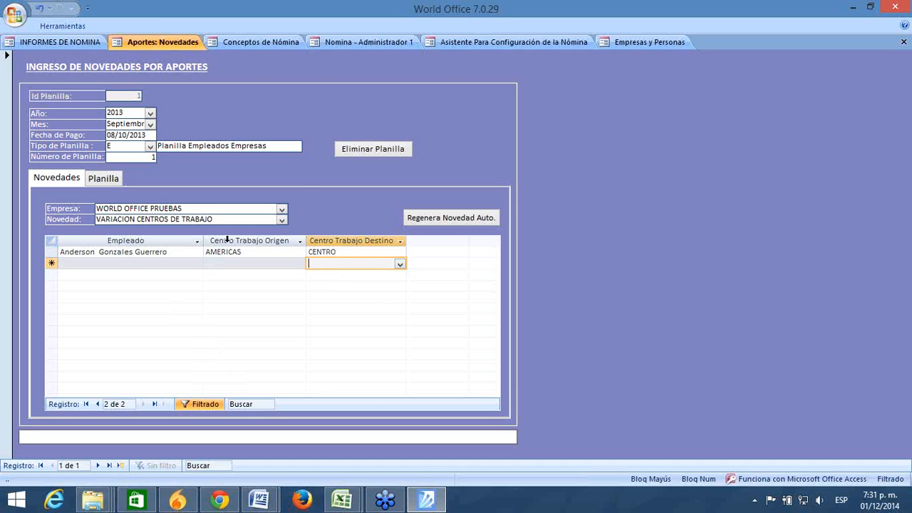
{"action": "left_click", "coordinate": [126, 261]}
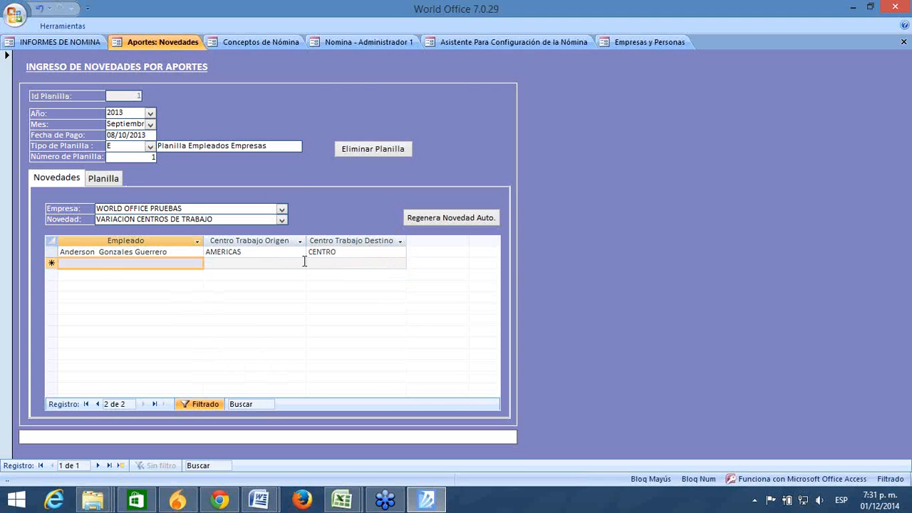
{"action": "left_click", "coordinate": [281, 221]}
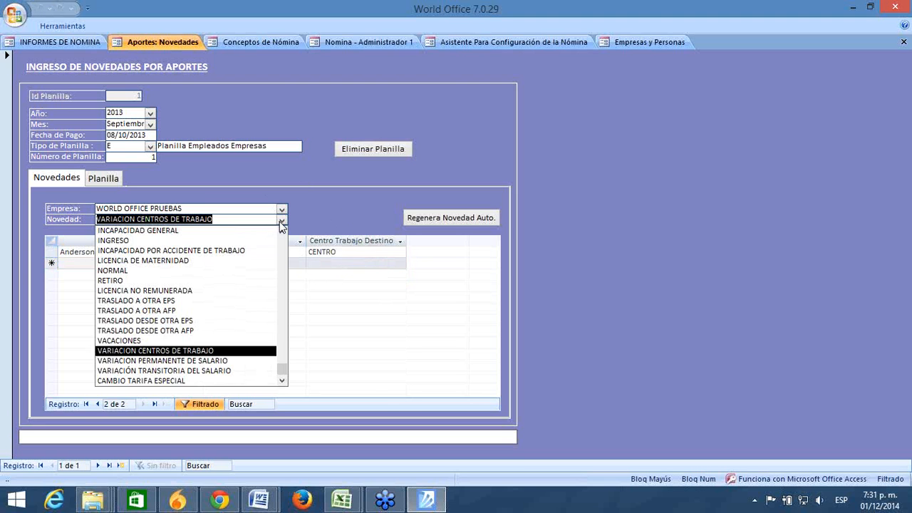
Step: Select VARIACION PERMANENTE DE SALARIO as the Novedad and confirm its employee grid is empty
{"action": "left_click", "coordinate": [174, 361]}
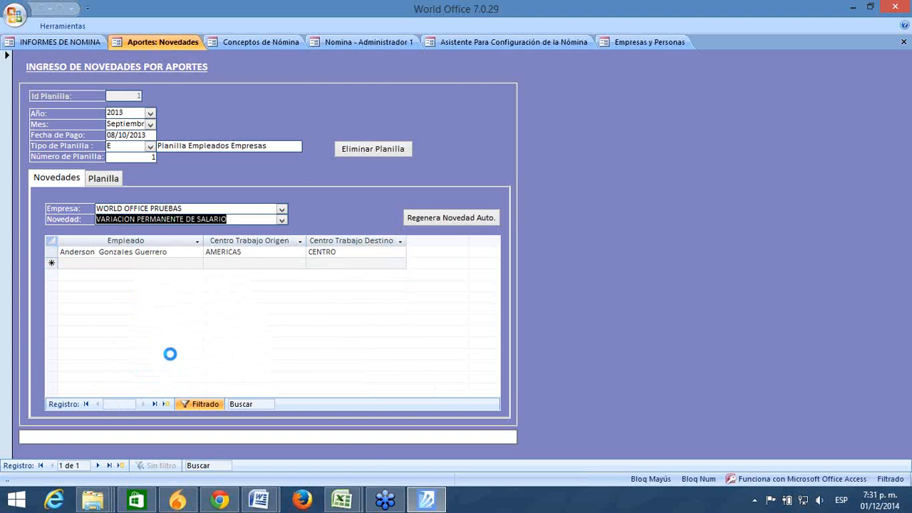
{"action": "left_click", "coordinate": [153, 252]}
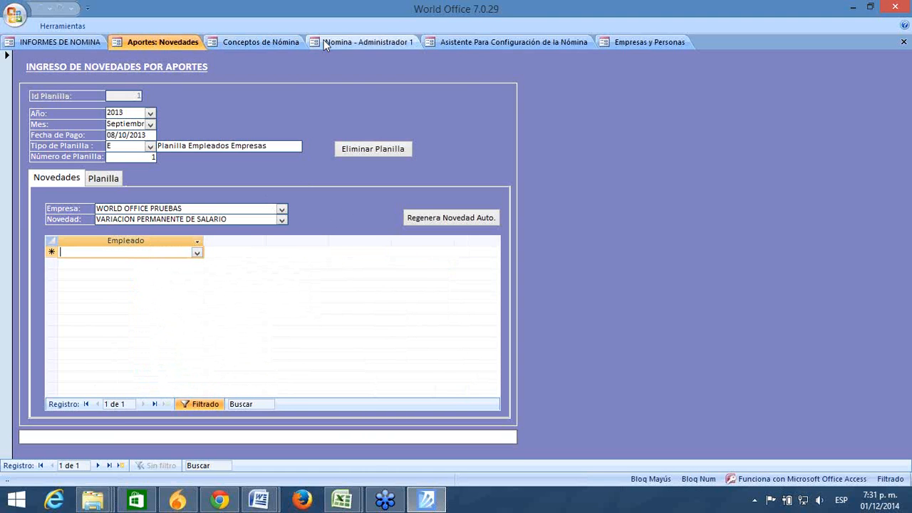
{"action": "left_click", "coordinate": [618, 42]}
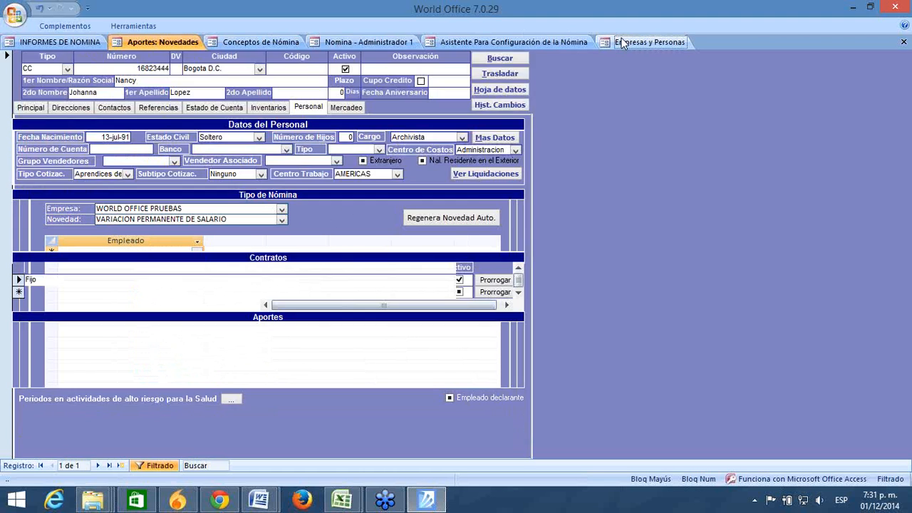
Step: Review an employee's unchanged Sueldo Histórico in Empresas y Personas, then return to Aportes: Novedades
{"action": "left_click", "coordinate": [264, 217]}
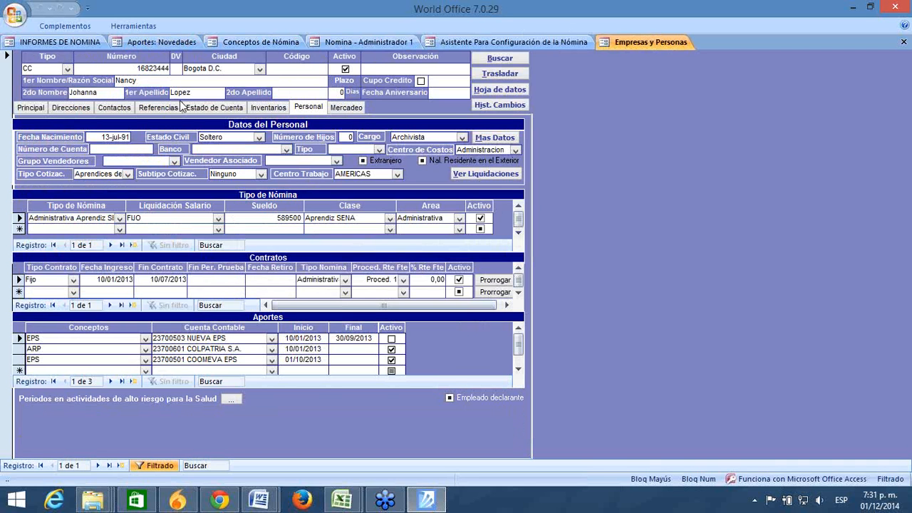
{"action": "double_click", "coordinate": [276, 218]}
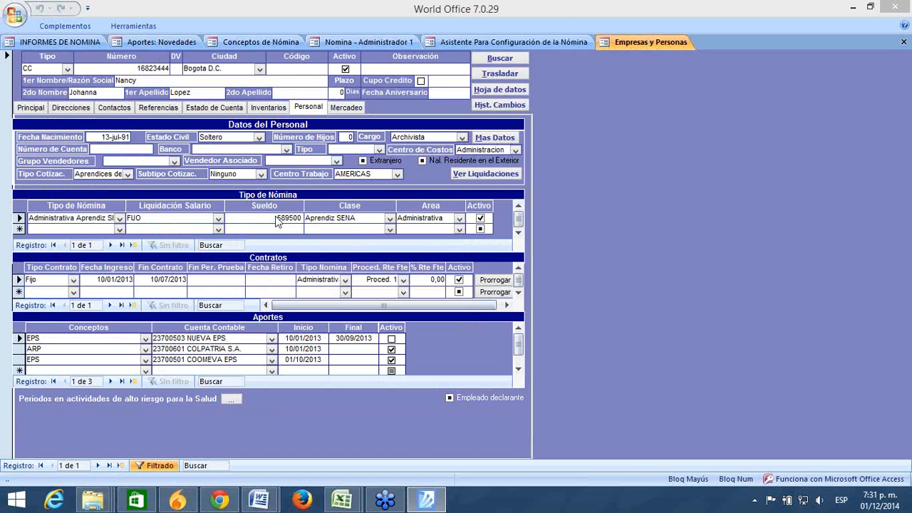
{"action": "left_click", "coordinate": [133, 145]}
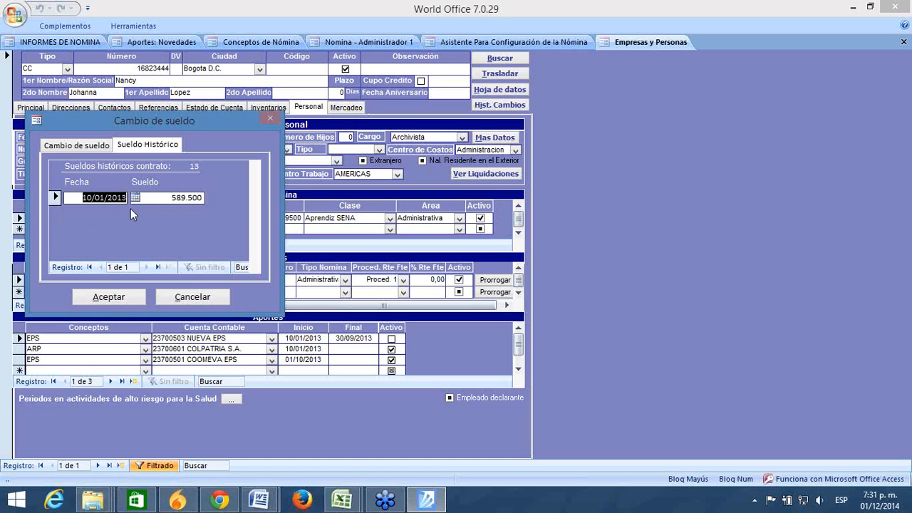
{"action": "left_click", "coordinate": [199, 297]}
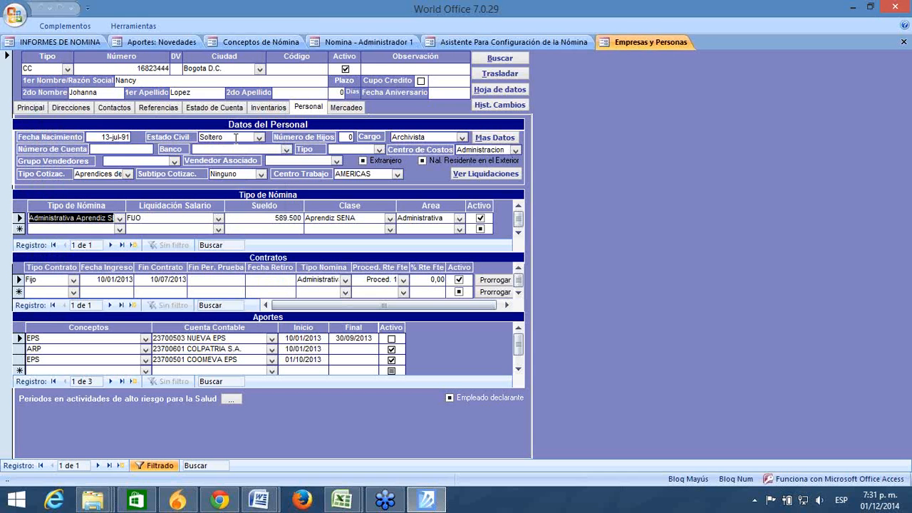
{"action": "left_click", "coordinate": [272, 223]}
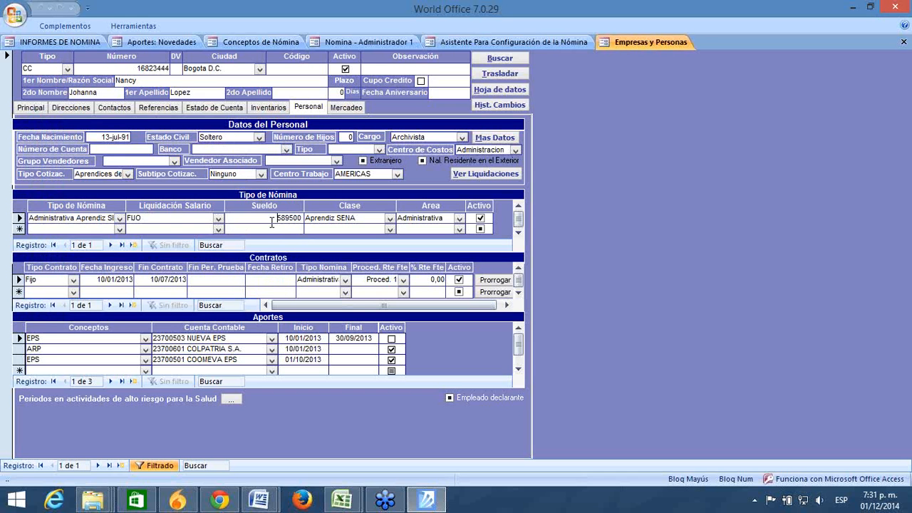
{"action": "left_click", "coordinate": [193, 44]}
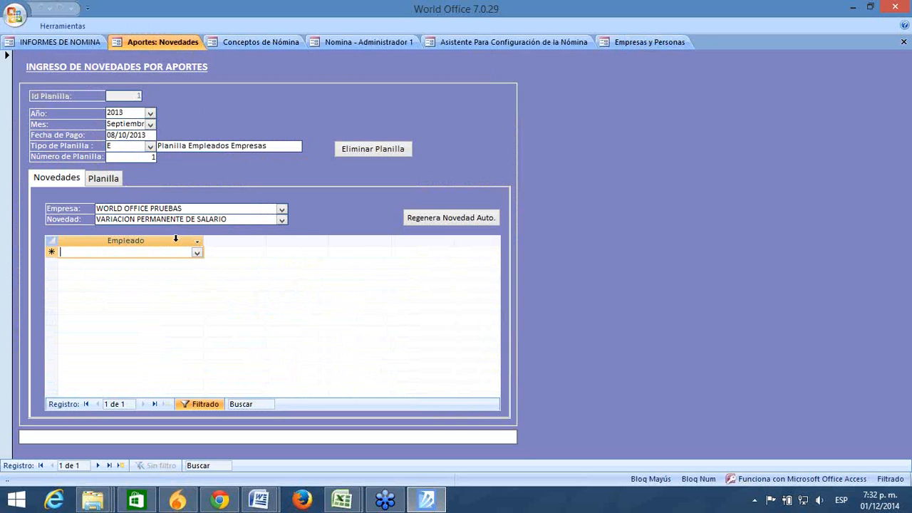
Step: Drop down the Novedad list to show the available novelty types
{"action": "left_click", "coordinate": [282, 219]}
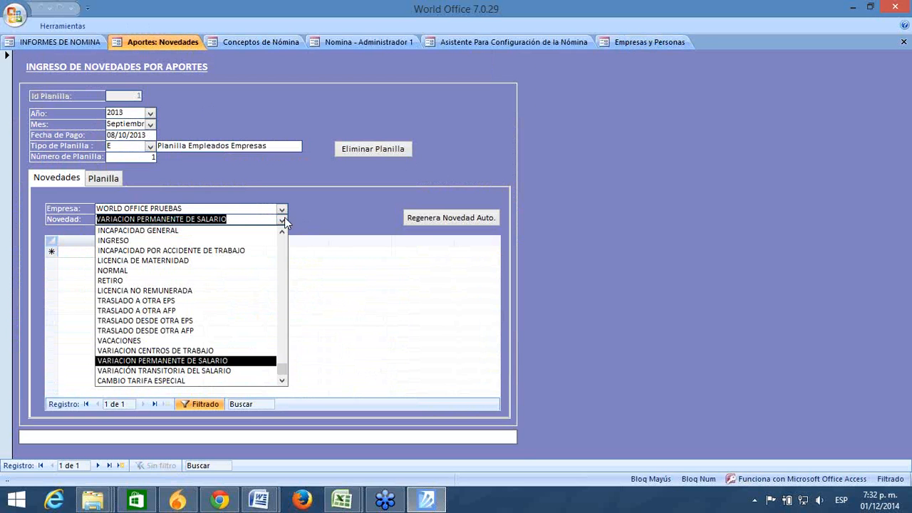
{"action": "left_click", "coordinate": [329, 218]}
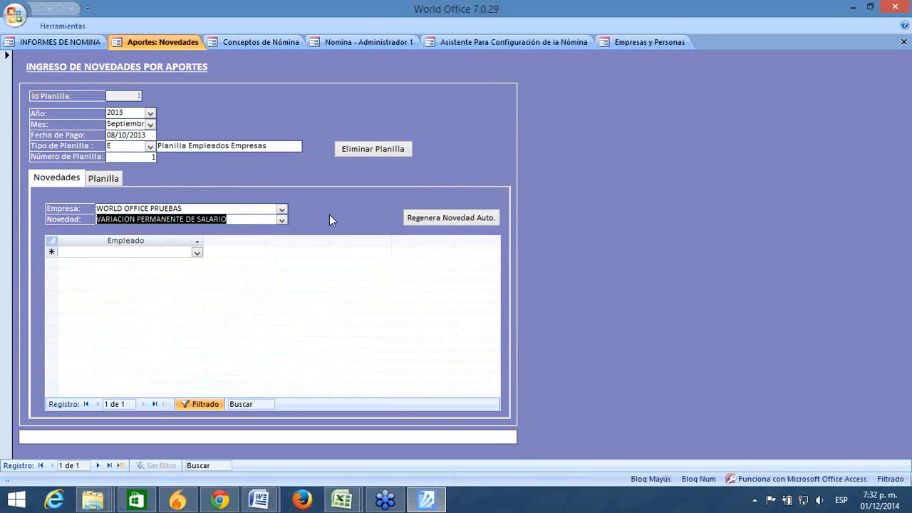
{"action": "left_click", "coordinate": [285, 219]}
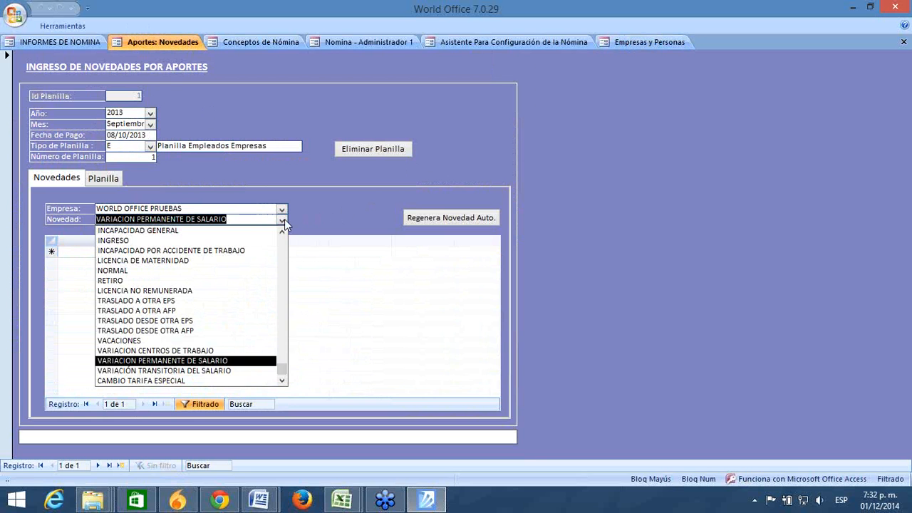
Step: Switch Novedad to VARIACIÓN TRANSITORIA DEL SALARIO and select its two listed employees
{"action": "left_click", "coordinate": [182, 371]}
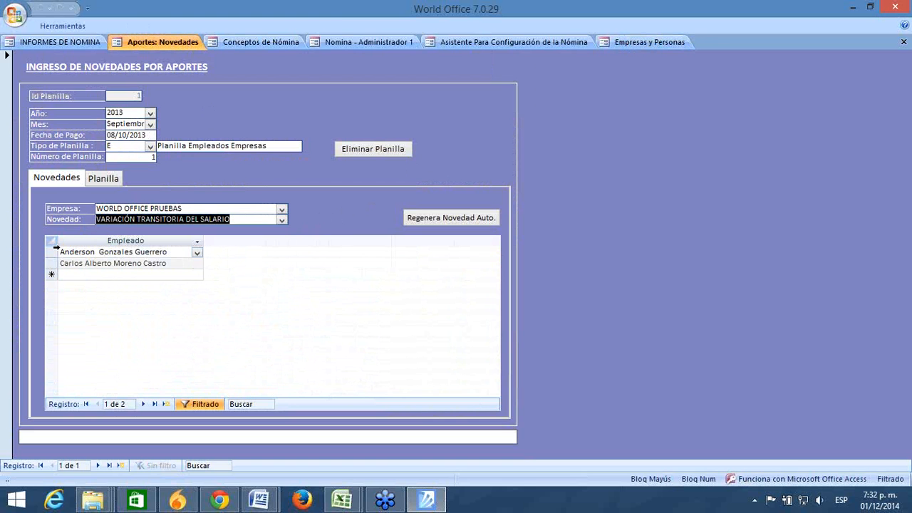
{"action": "left_click", "coordinate": [50, 252]}
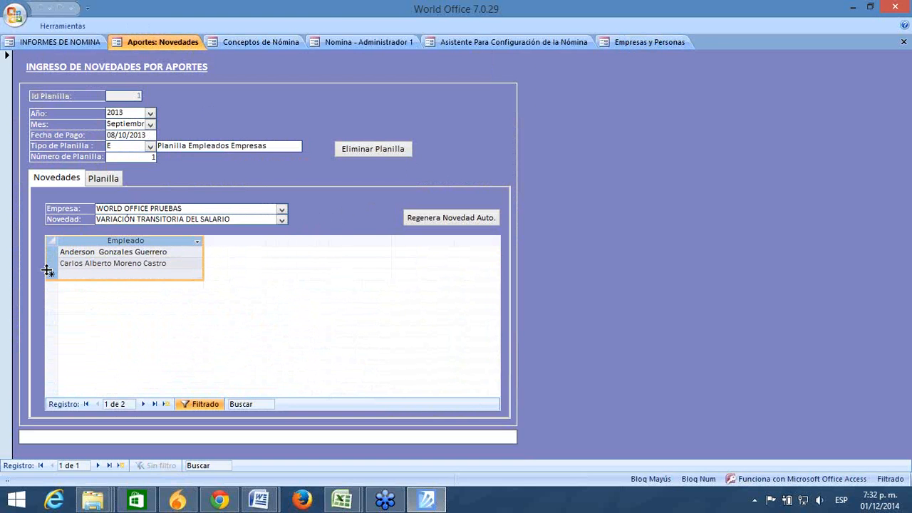
{"action": "left_click_drag", "start_coordinate": [50, 255], "coordinate": [51, 263]}
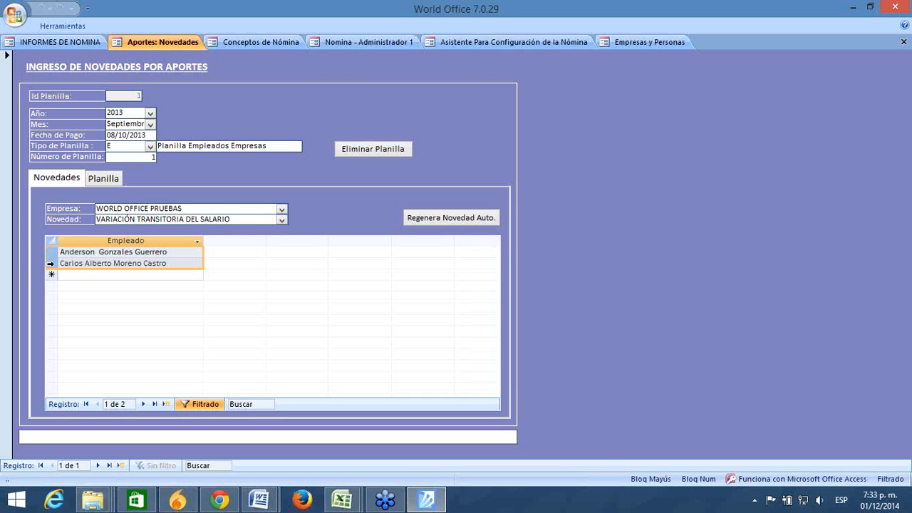
{"action": "left_click", "coordinate": [67, 275]}
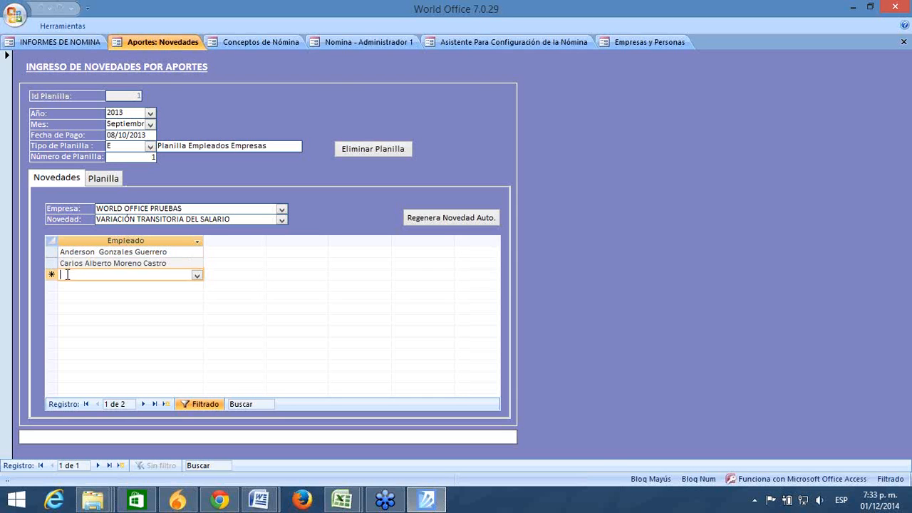
{"action": "left_click_drag", "start_coordinate": [51, 252], "coordinate": [50, 268]}
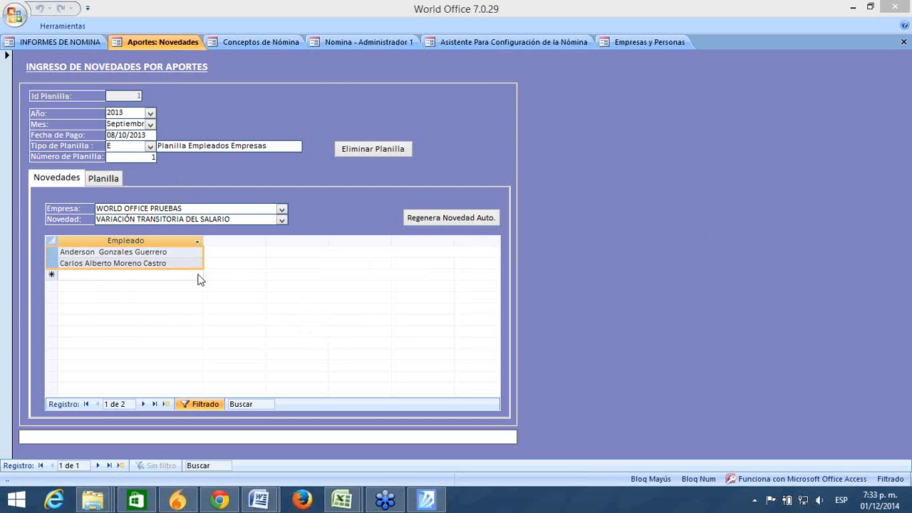
{"action": "left_click", "coordinate": [281, 220]}
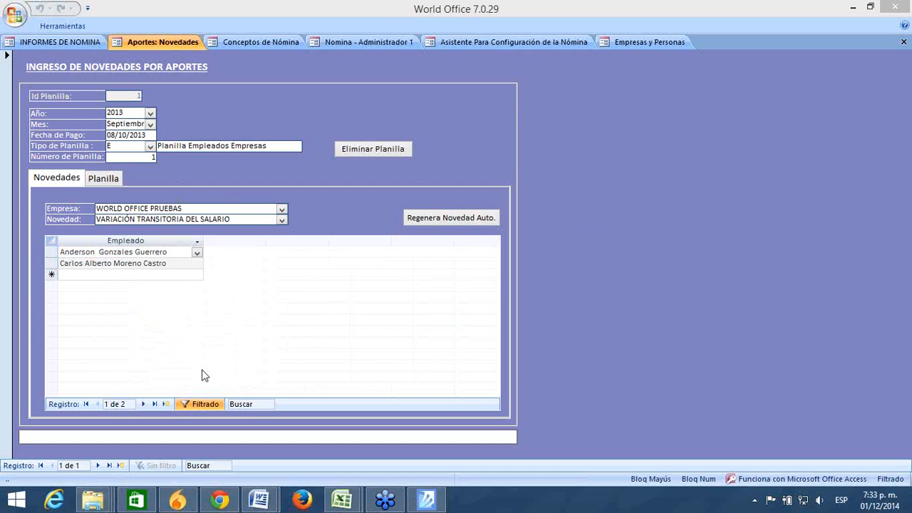
{"action": "left_click", "coordinate": [282, 220]}
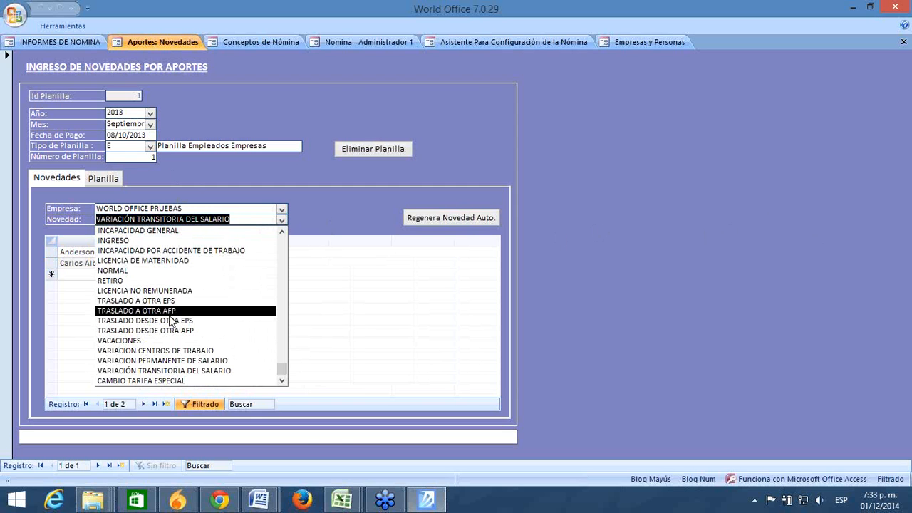
{"action": "left_click", "coordinate": [371, 276]}
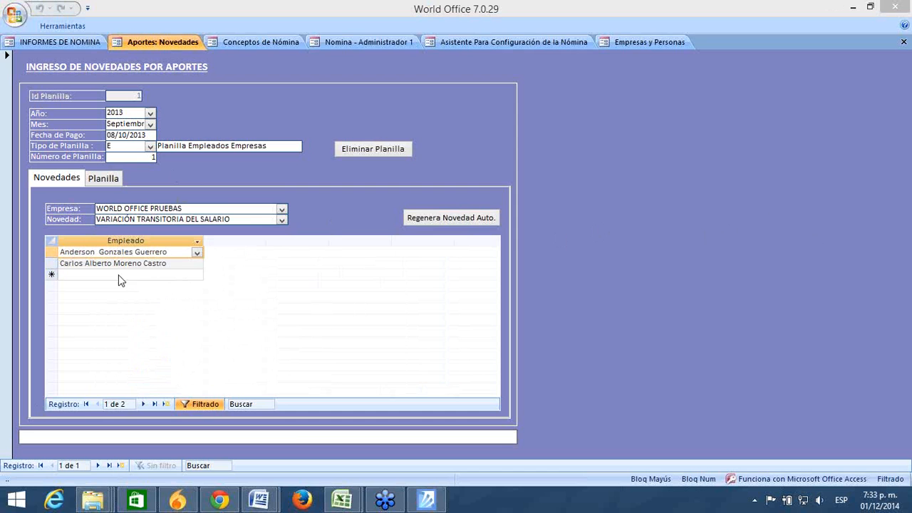
{"action": "left_click", "coordinate": [178, 275]}
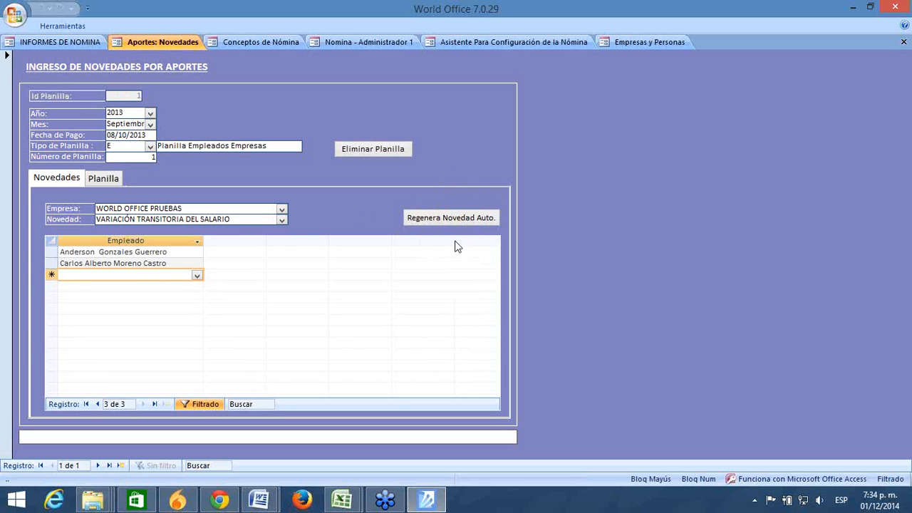
{"action": "left_click", "coordinate": [282, 219]}
{"action": "left_click", "coordinate": [283, 245]}
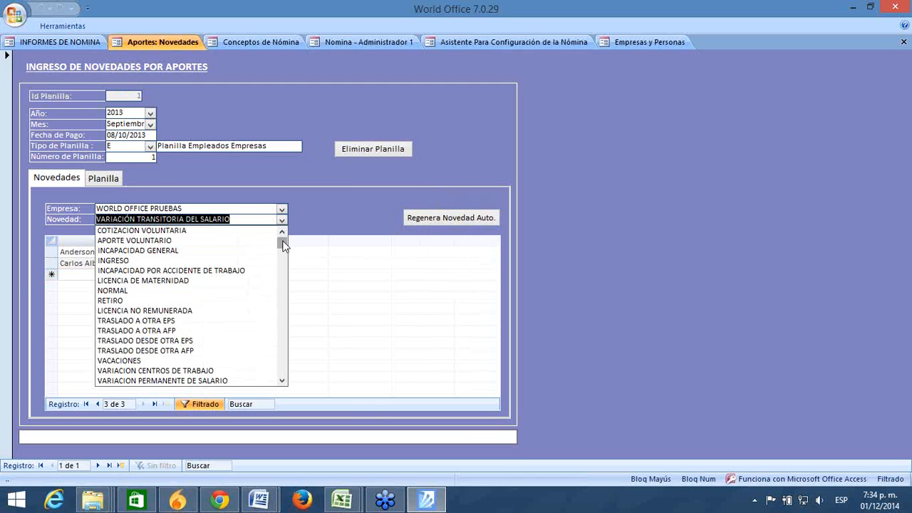
{"action": "left_click", "coordinate": [325, 182]}
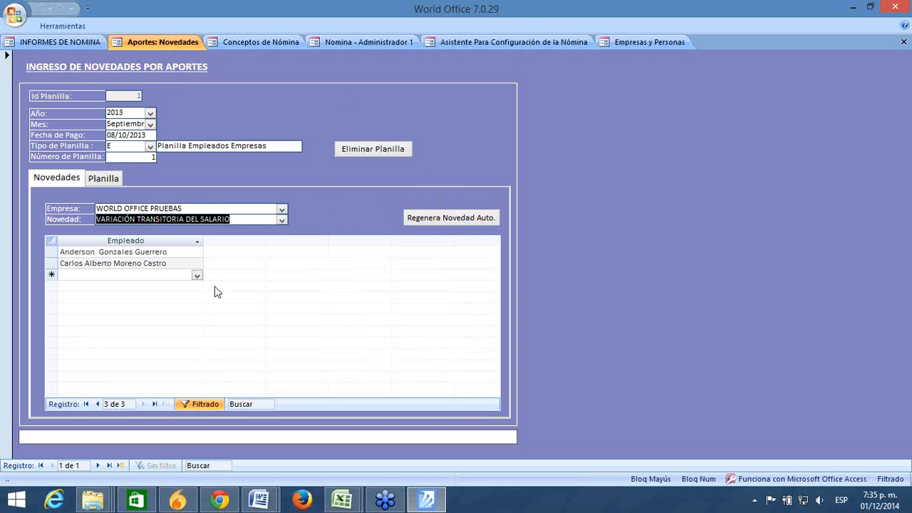
Step: Set the planilla Forma de Presentación to Sucursal, then bring up the payroll configuration wizard
{"action": "left_click", "coordinate": [107, 178]}
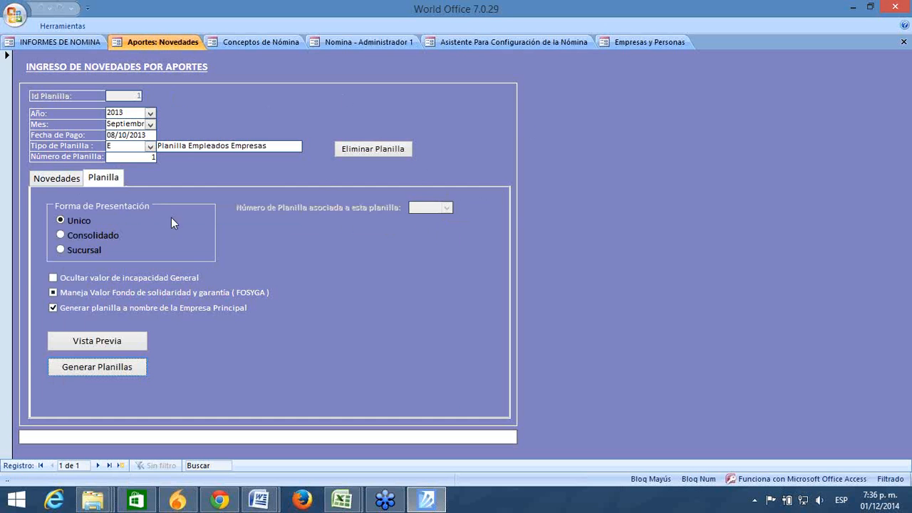
{"action": "left_click", "coordinate": [61, 178]}
{"action": "left_click", "coordinate": [97, 181]}
{"action": "left_click", "coordinate": [83, 240]}
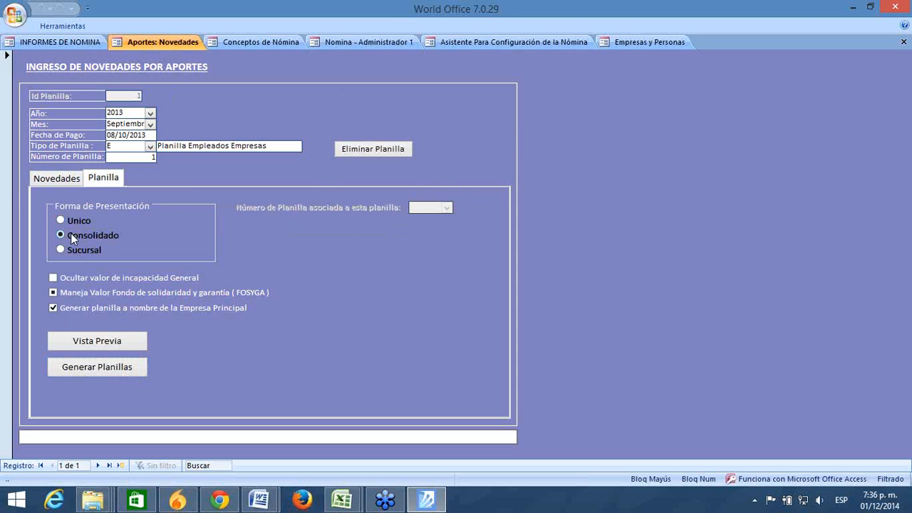
{"action": "left_click", "coordinate": [70, 223]}
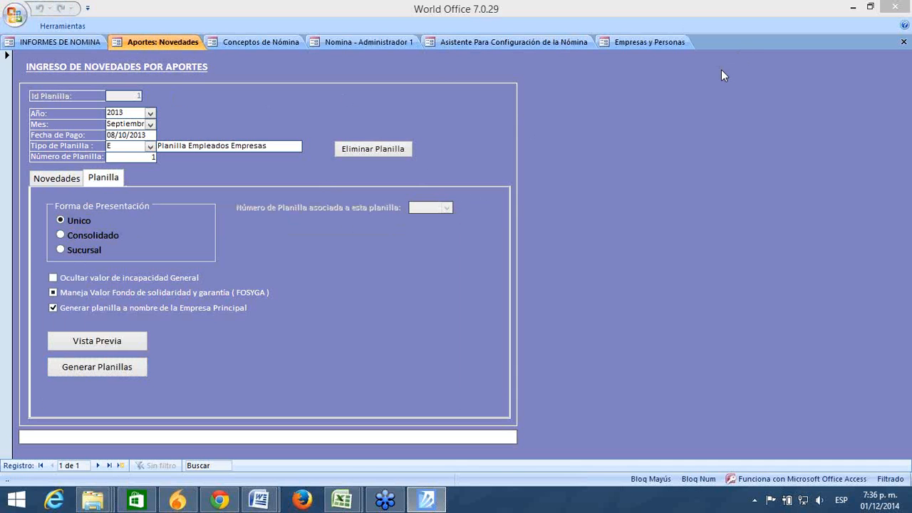
{"action": "left_click", "coordinate": [111, 235]}
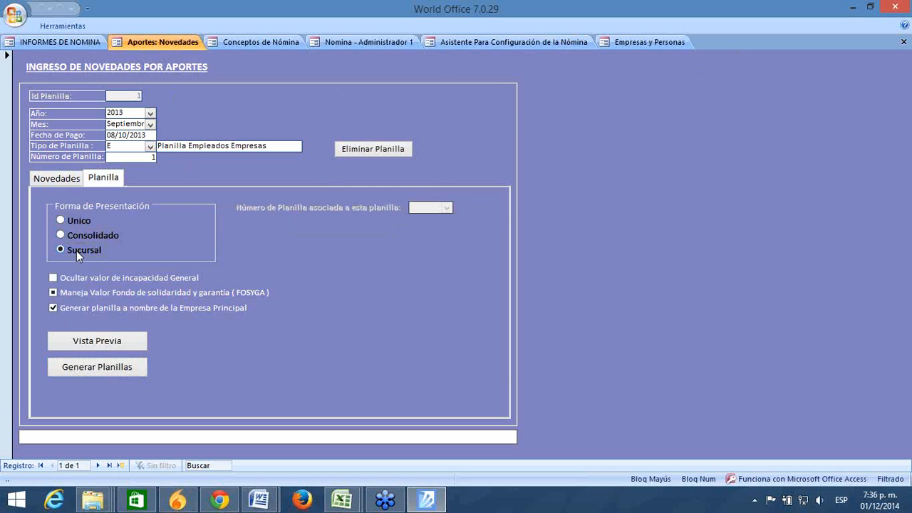
{"action": "left_click", "coordinate": [54, 177]}
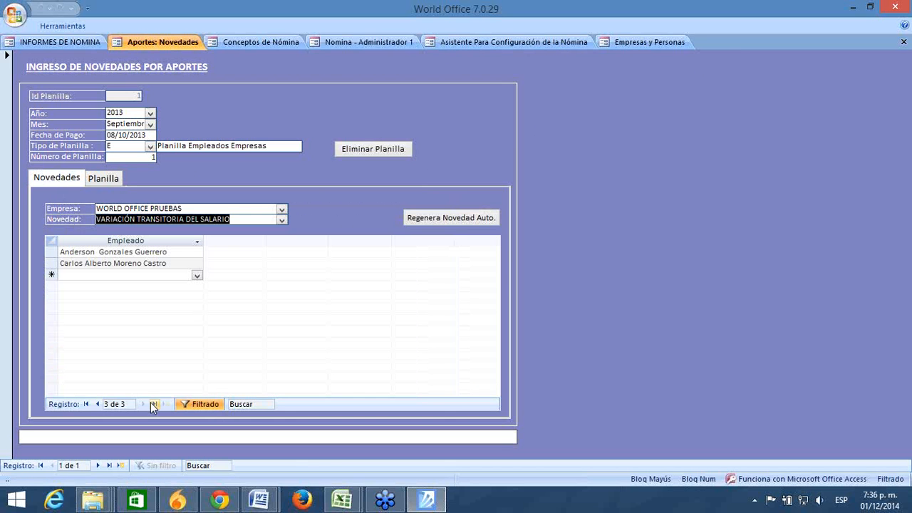
{"action": "left_click", "coordinate": [107, 179]}
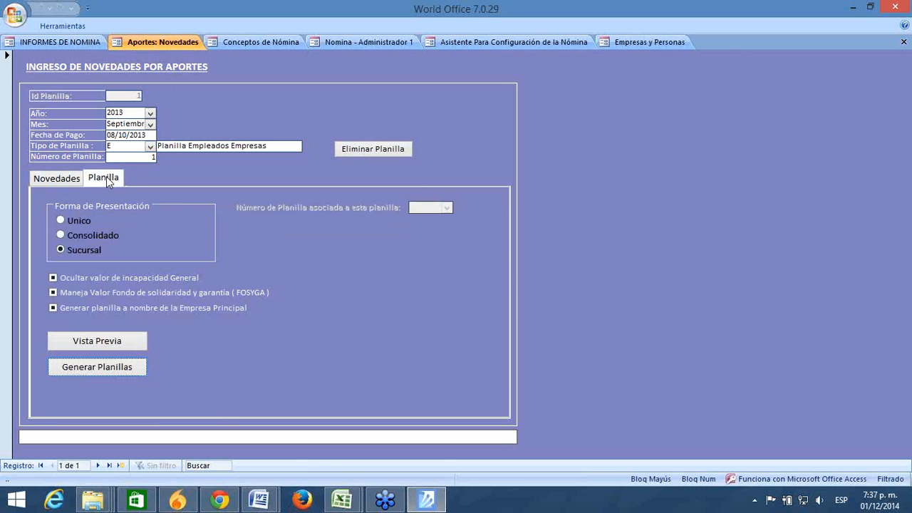
{"action": "left_click", "coordinate": [519, 41]}
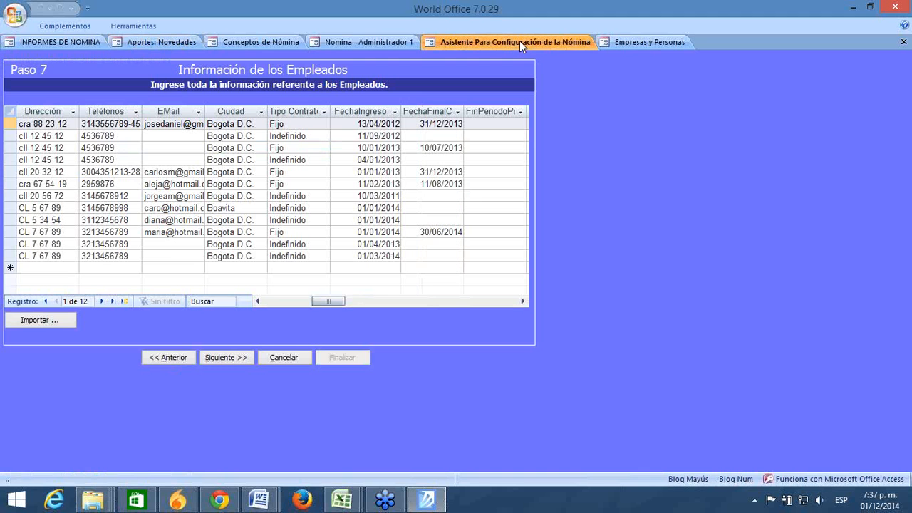
Step: Advance the Configuración PILA wizard to Paso 4 and review its four work centres
{"action": "left_click", "coordinate": [74, 44]}
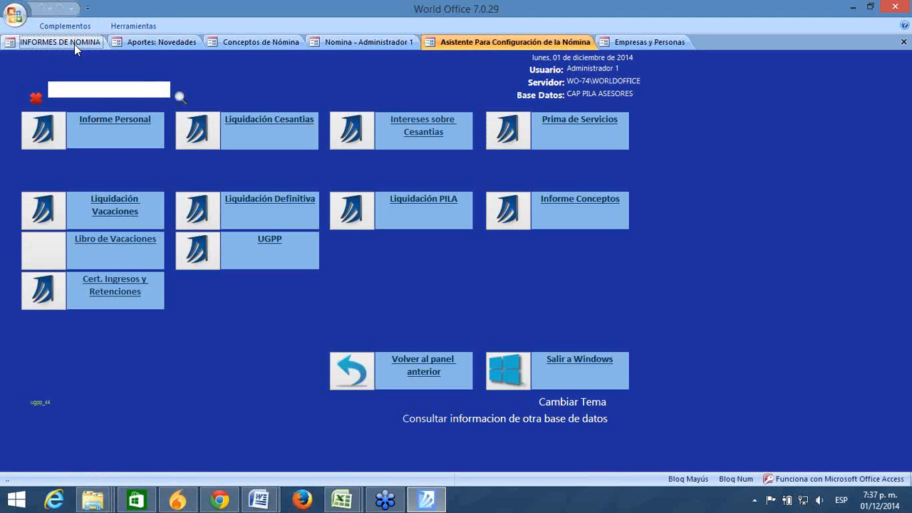
{"action": "left_click", "coordinate": [341, 373]}
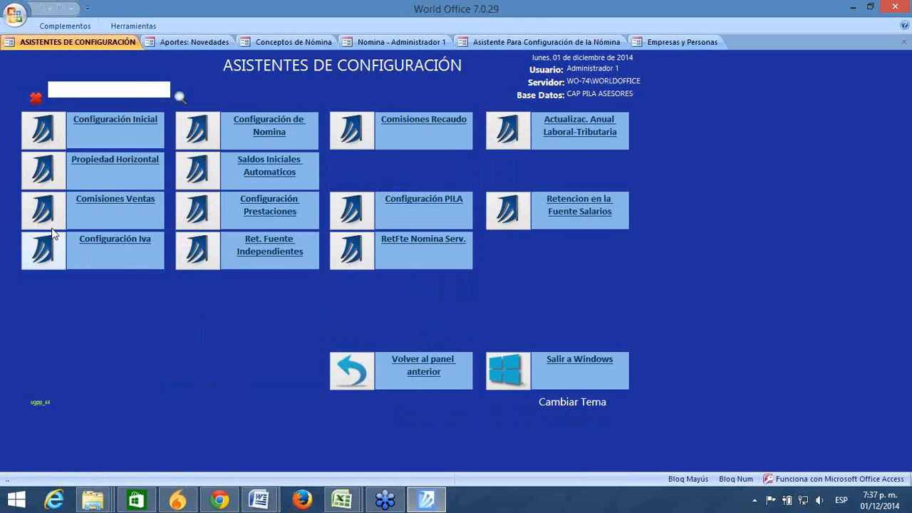
{"action": "left_click", "coordinate": [353, 204]}
{"action": "left_click", "coordinate": [158, 355]}
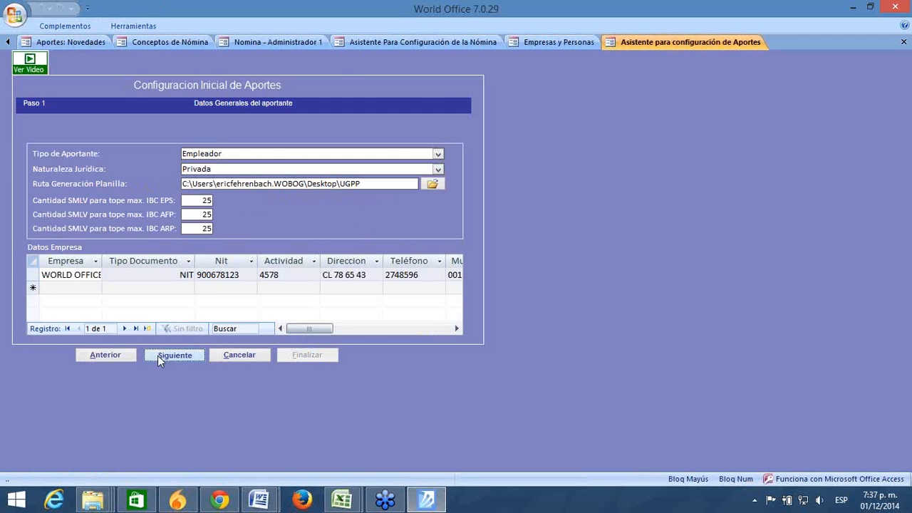
{"action": "left_click", "coordinate": [158, 356]}
{"action": "left_click", "coordinate": [158, 356]}
{"action": "left_click", "coordinate": [157, 355]}
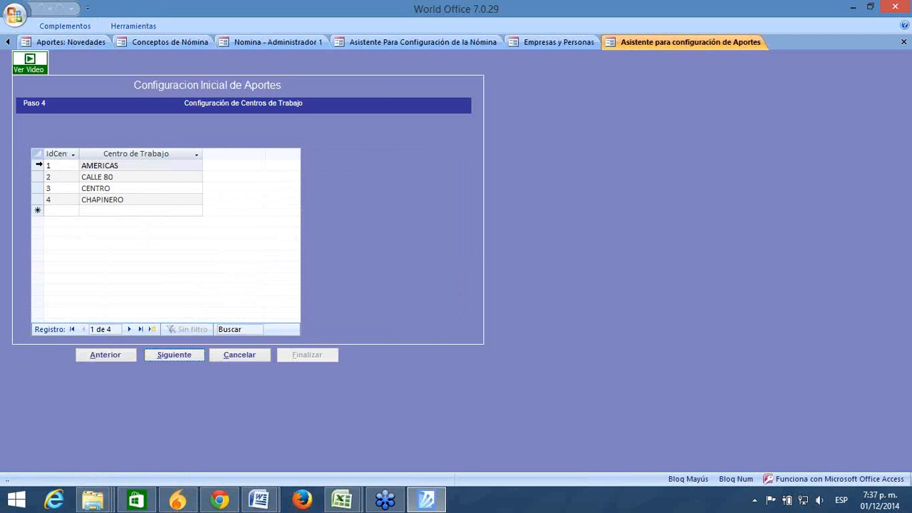
{"action": "left_click_drag", "start_coordinate": [38, 164], "coordinate": [37, 200]}
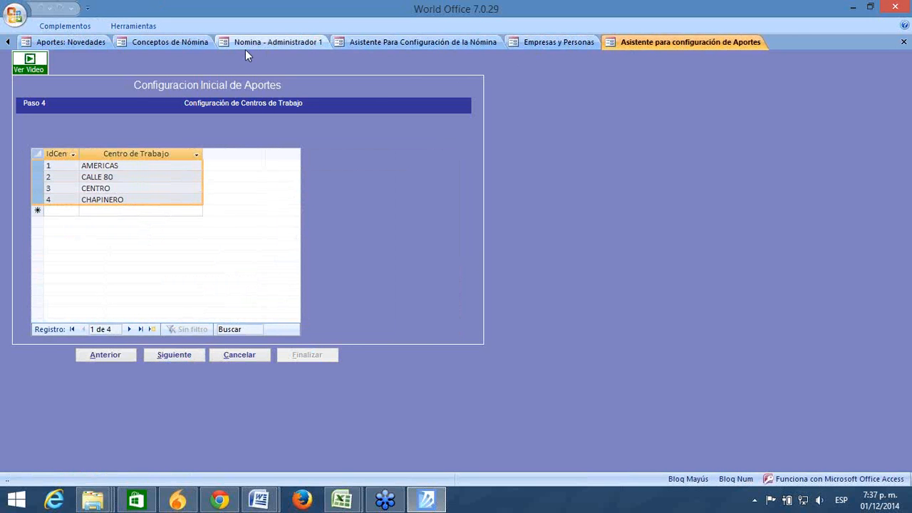
{"action": "left_click", "coordinate": [82, 40]}
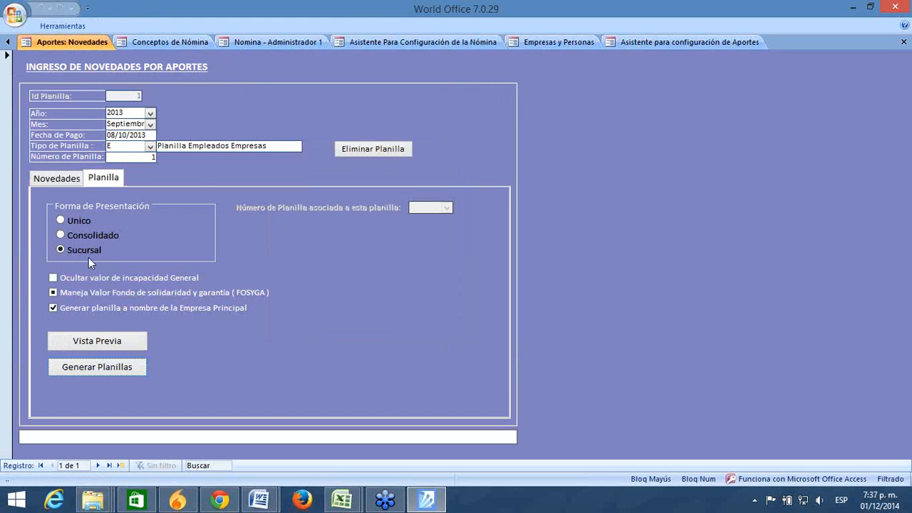
Step: Choose Unico presentation, toggle Ocultar valor de incapacidad General, and leave for the configuration assistants
{"action": "left_click", "coordinate": [78, 222]}
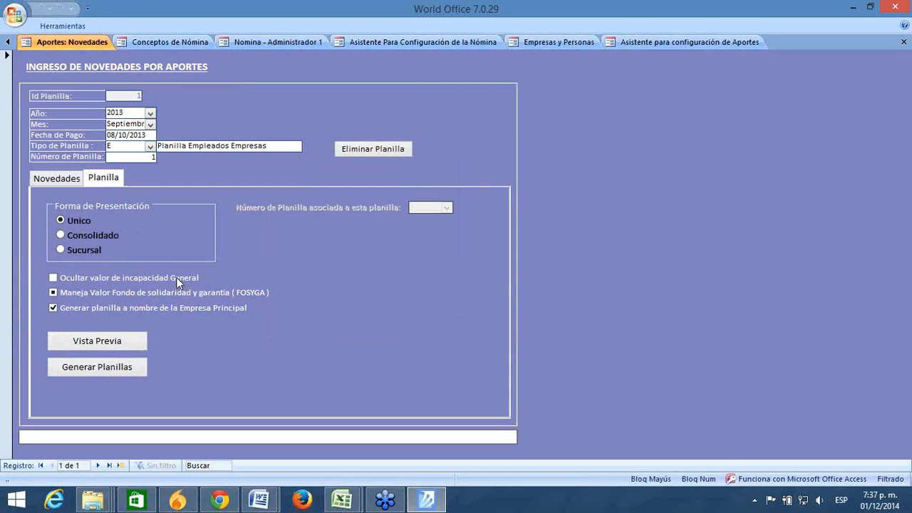
{"action": "left_click", "coordinate": [53, 278]}
{"action": "left_click", "coordinate": [53, 278]}
{"action": "left_click", "coordinate": [7, 42]}
{"action": "left_click", "coordinate": [53, 42]}
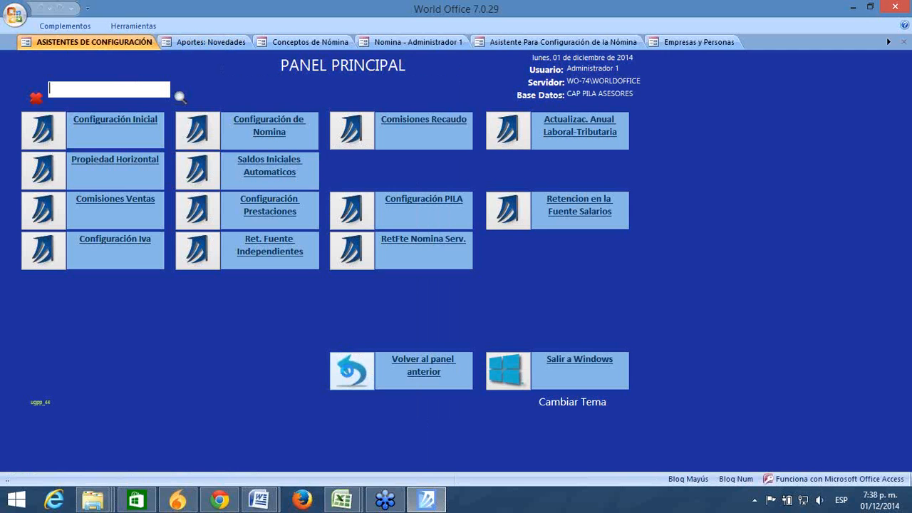
Step: Enable Resolución 610 de 2012 for PILA in Configuración General's Nómina settings, then reopen Aportes: Novedades
{"action": "left_click", "coordinate": [348, 376]}
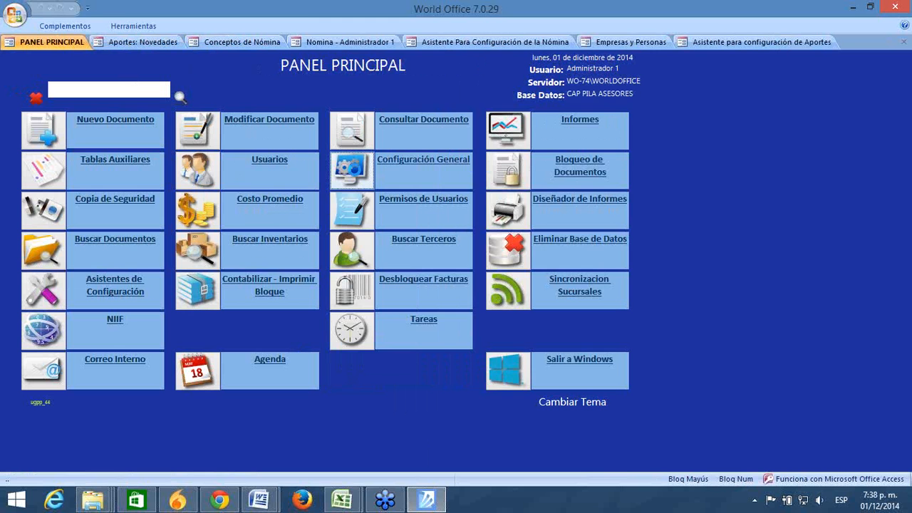
{"action": "left_click", "coordinate": [357, 175]}
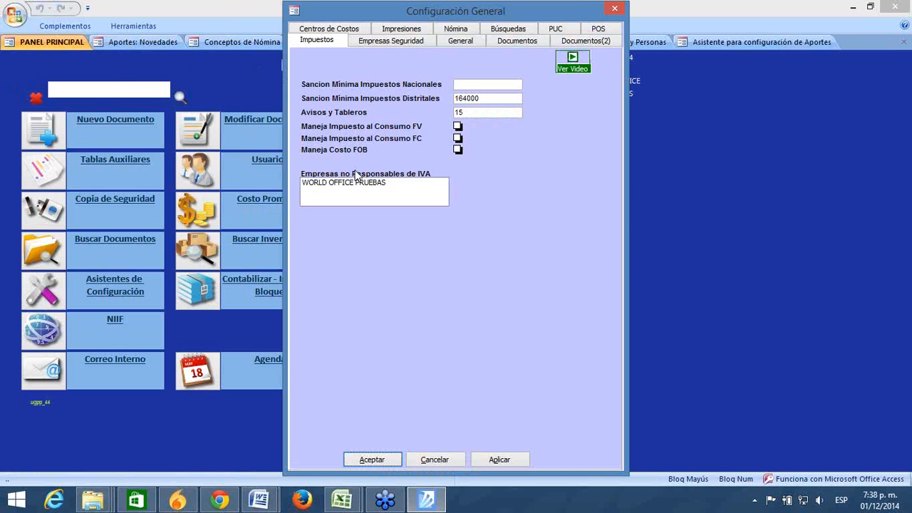
{"action": "left_click", "coordinate": [456, 30]}
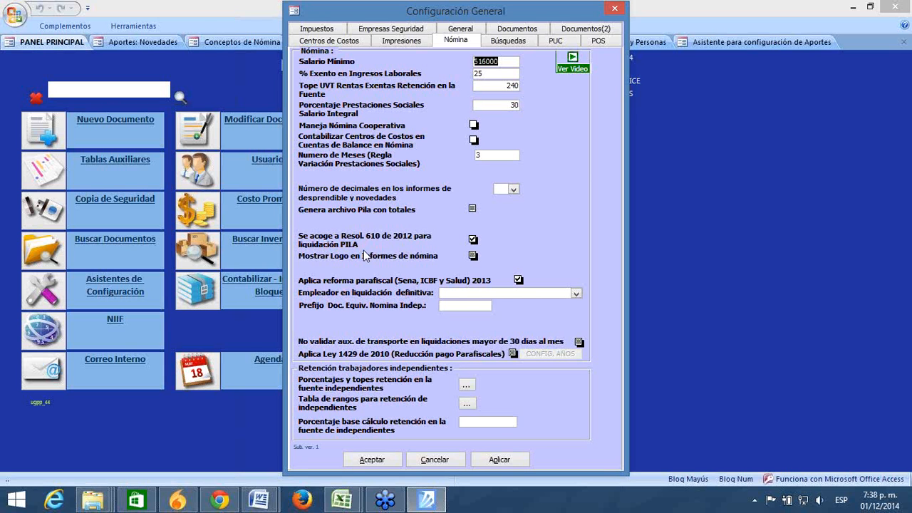
{"action": "left_click", "coordinate": [471, 239]}
{"action": "left_click", "coordinate": [614, 8]}
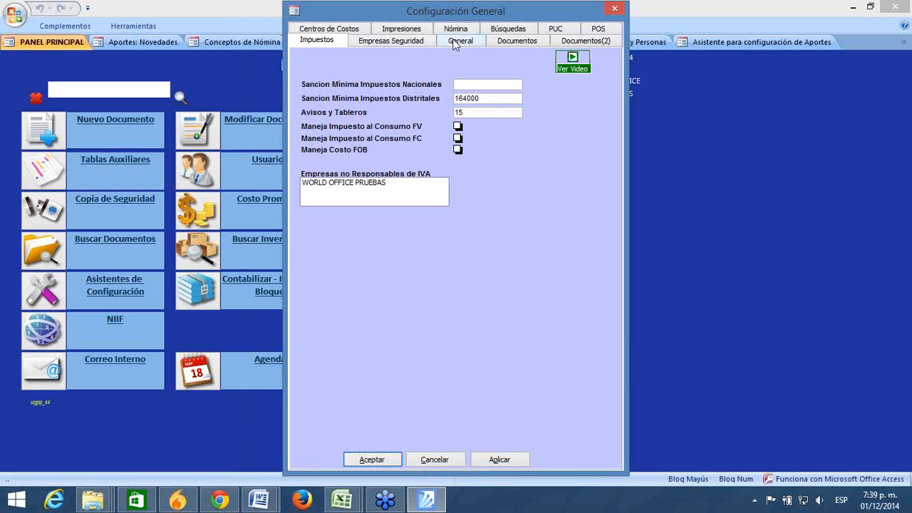
{"action": "left_click", "coordinate": [456, 29]}
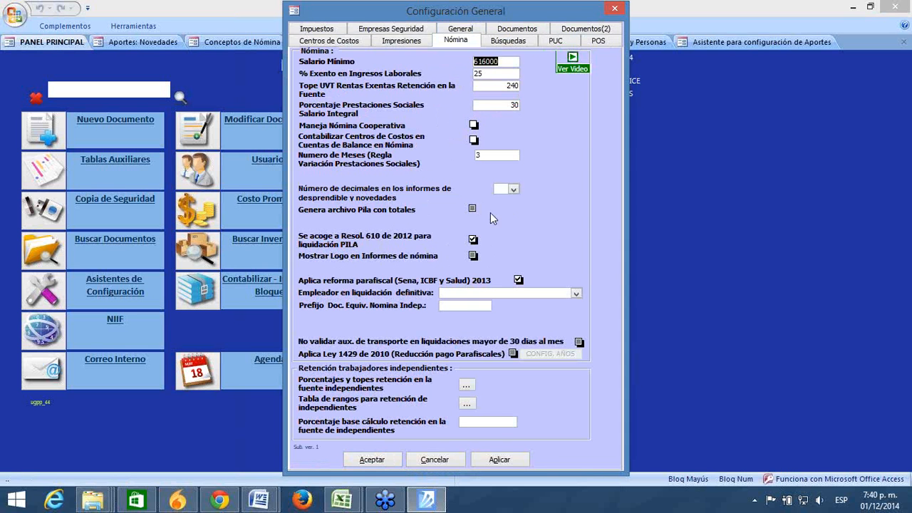
{"action": "left_click", "coordinate": [617, 8]}
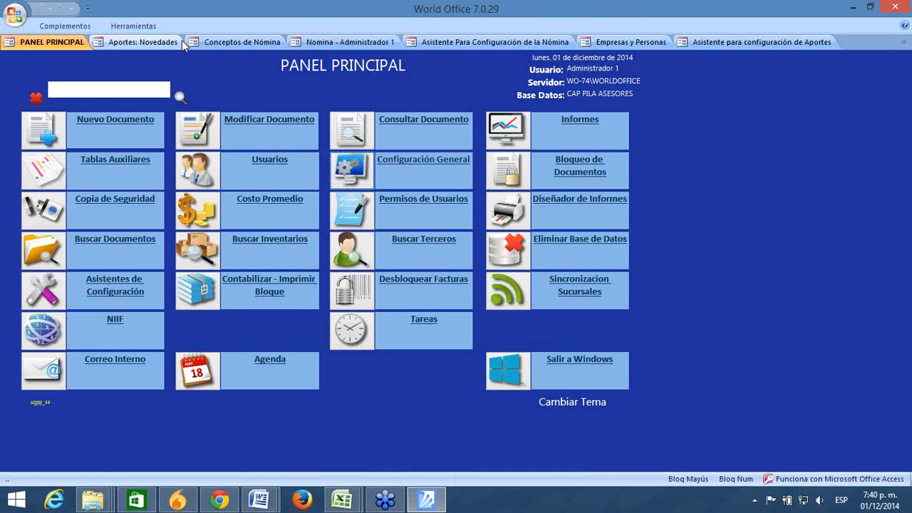
{"action": "left_click", "coordinate": [166, 45]}
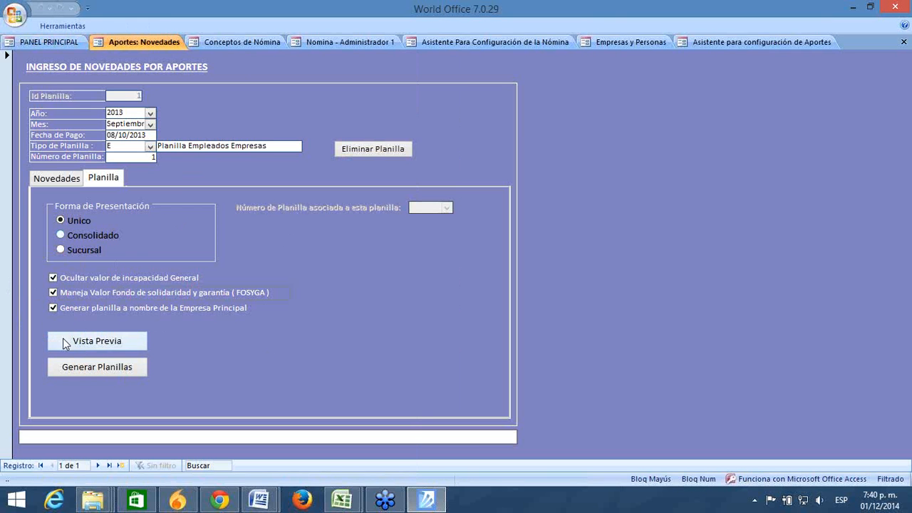
Step: Show the Vista Previa of the September 2013 planilla with its seven contributors
{"action": "left_click", "coordinate": [86, 341]}
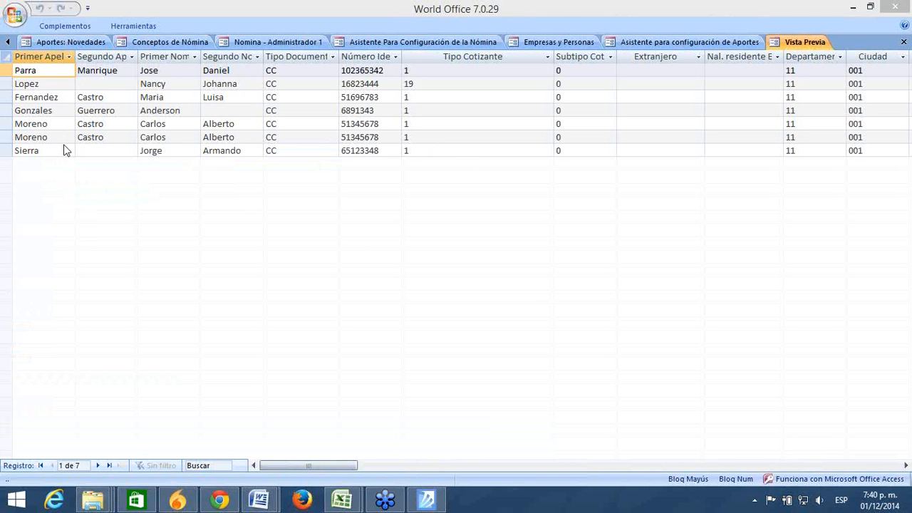
Step: Step through the first preview record's fields, from novelties and days to IBC and contributions
{"action": "left_click", "coordinate": [57, 81]}
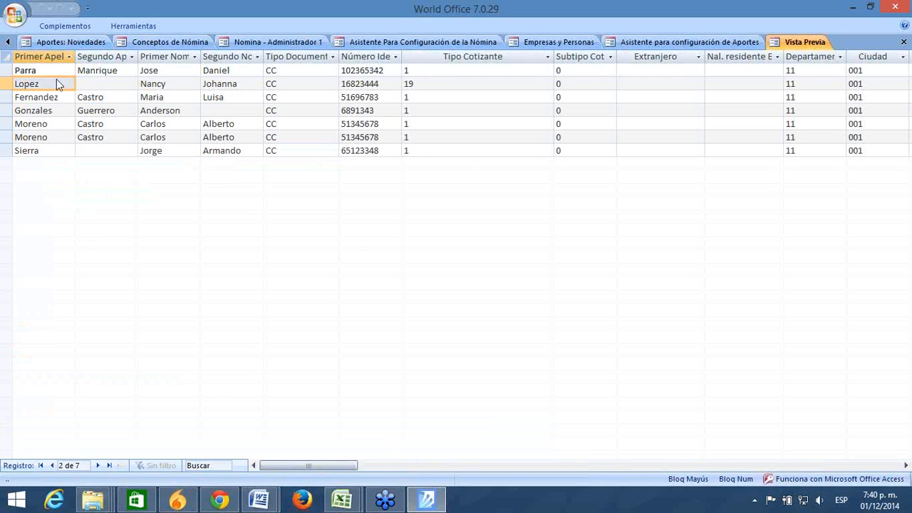
{"action": "left_click", "coordinate": [57, 70]}
{"action": "key", "text": "Tab"}
{"action": "key", "text": "Tab"}
{"action": "key", "text": "Tab"}
{"action": "key", "text": "Tab"}
{"action": "key", "text": "Tab"}
{"action": "key", "text": "Tab"}
{"action": "key", "text": "Tab"}
{"action": "key", "text": "Tab"}
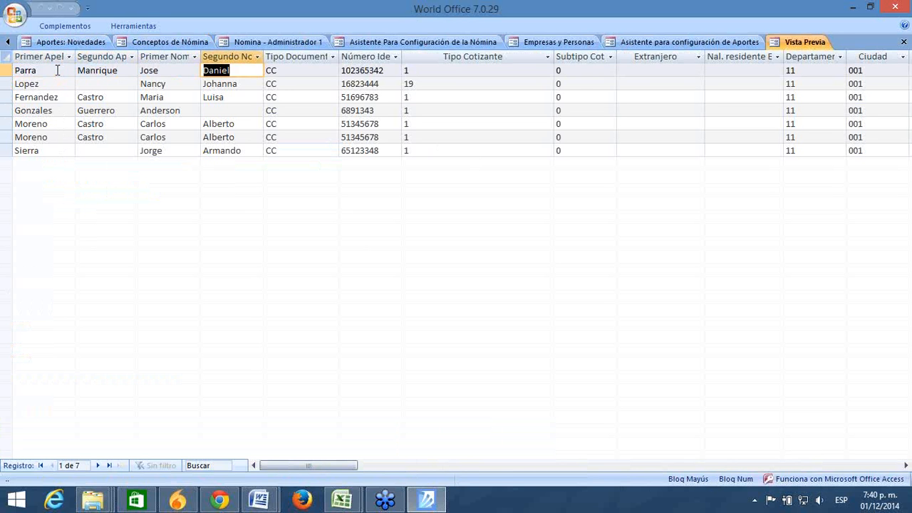
{"action": "key", "text": "Tab"}
{"action": "key", "text": "Tab"}
{"action": "key", "text": "Tab"}
{"action": "key", "text": "Tab"}
{"action": "key", "text": "Tab"}
{"action": "key", "text": "Tab"}
{"action": "key", "text": "Tab"}
{"action": "key", "text": "Tab"}
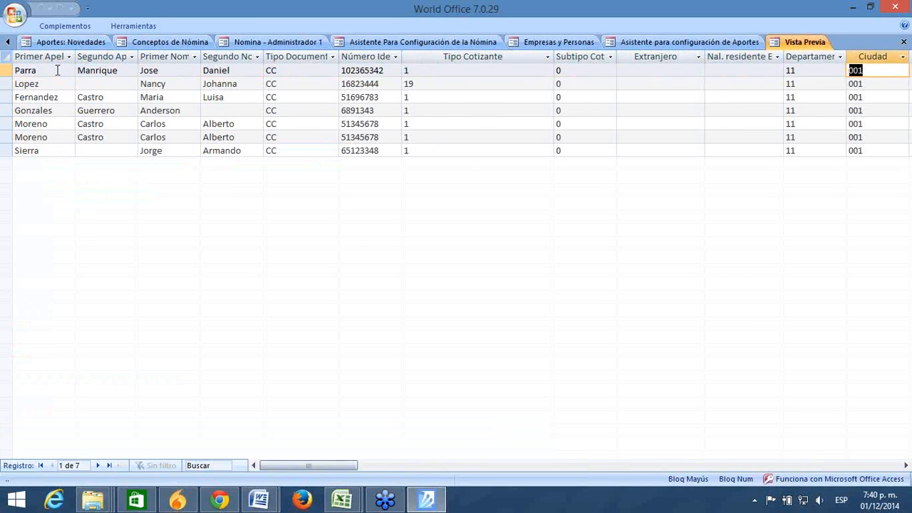
{"action": "key", "text": "Tab"}
{"action": "key", "text": "Tab"}
{"action": "key", "text": "Tab"}
{"action": "key", "text": "Tab"}
{"action": "key", "text": "Tab"}
{"action": "key", "text": "Tab"}
{"action": "key", "text": "Tab"}
{"action": "key", "text": "Tab"}
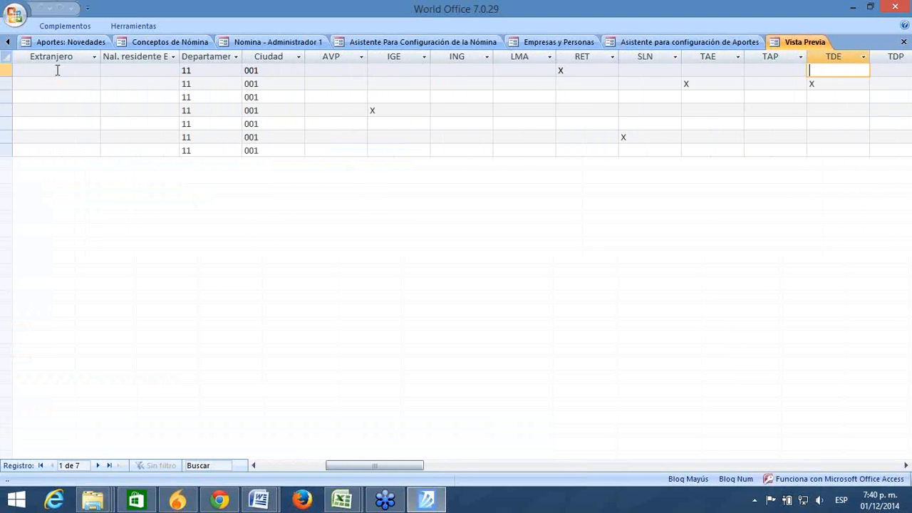
{"action": "key", "text": "Tab"}
{"action": "key", "text": "Tab"}
{"action": "key", "text": "Tab"}
{"action": "key", "text": "Tab"}
{"action": "key", "text": "Tab"}
{"action": "key", "text": "Tab"}
{"action": "key", "text": "Tab"}
{"action": "key", "text": "Tab"}
{"action": "key", "text": "Tab"}
{"action": "key", "text": "Tab"}
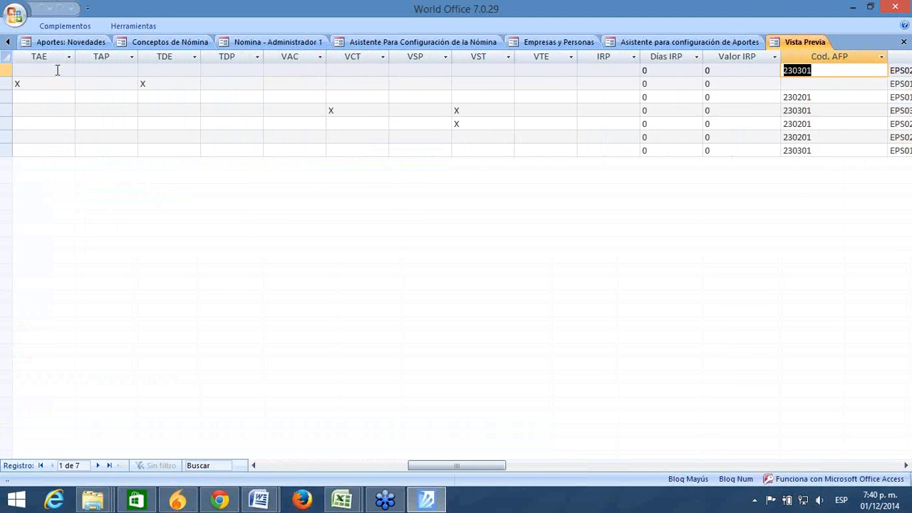
{"action": "key", "text": "Tab"}
{"action": "key", "text": "Tab"}
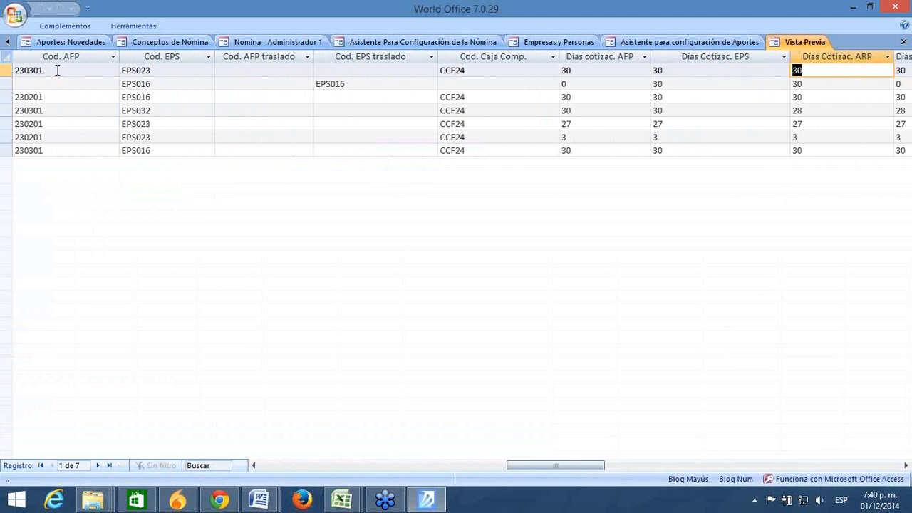
{"action": "key", "text": "Tab"}
{"action": "key", "text": "Tab"}
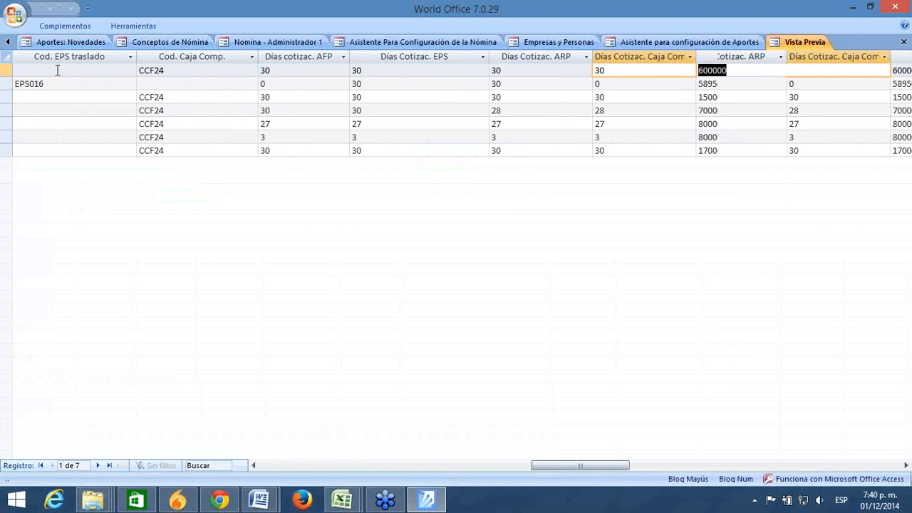
{"action": "key", "text": "Tab"}
{"action": "key", "text": "Tab"}
{"action": "key", "text": "Tab"}
{"action": "key", "text": "Tab"}
{"action": "key", "text": "Tab"}
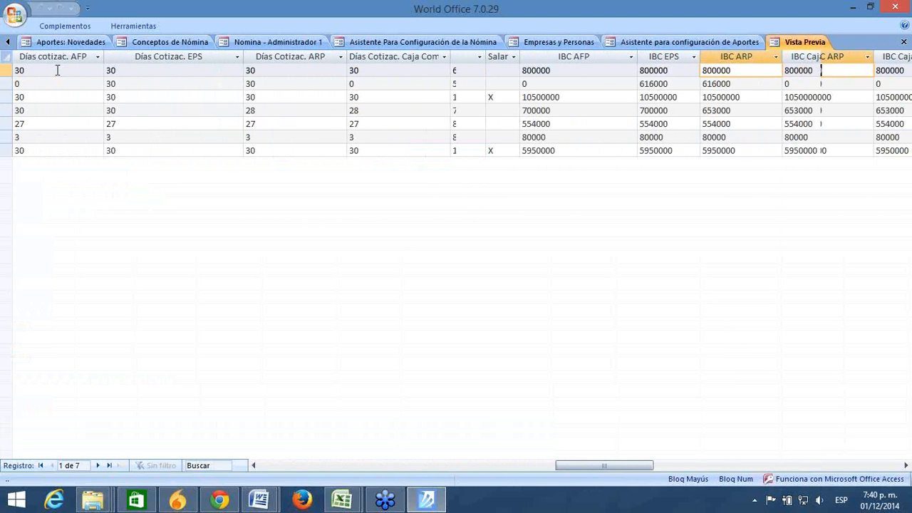
{"action": "key", "text": "Tab"}
{"action": "key", "text": "Tab"}
{"action": "key", "text": "Tab"}
{"action": "key", "text": "Tab"}
{"action": "key", "text": "Tab"}
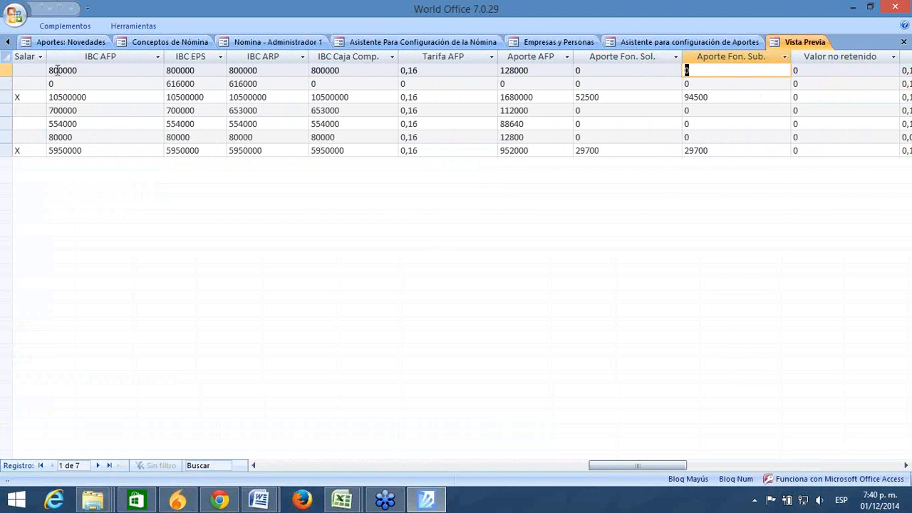
{"action": "key", "text": "Tab"}
{"action": "key", "text": "Tab"}
{"action": "key", "text": "Tab"}
{"action": "key", "text": "Tab"}
{"action": "key", "text": "Tab"}
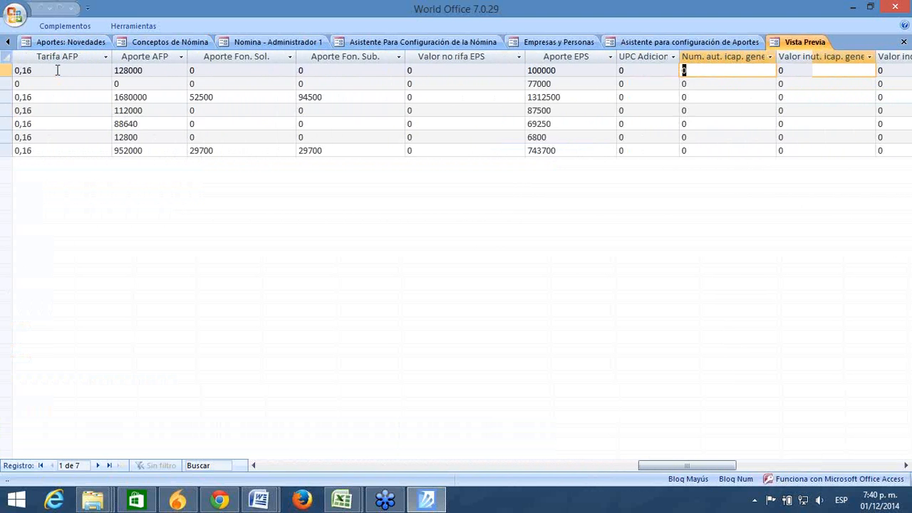
{"action": "key", "text": "Tab"}
{"action": "key", "text": "Tab"}
{"action": "key", "text": "Tab"}
{"action": "key", "text": "Tab"}
{"action": "key", "text": "Tab"}
{"action": "key", "text": "Tab"}
{"action": "key", "text": "Tab"}
{"action": "key", "text": "Tab"}
{"action": "key", "text": "Tab"}
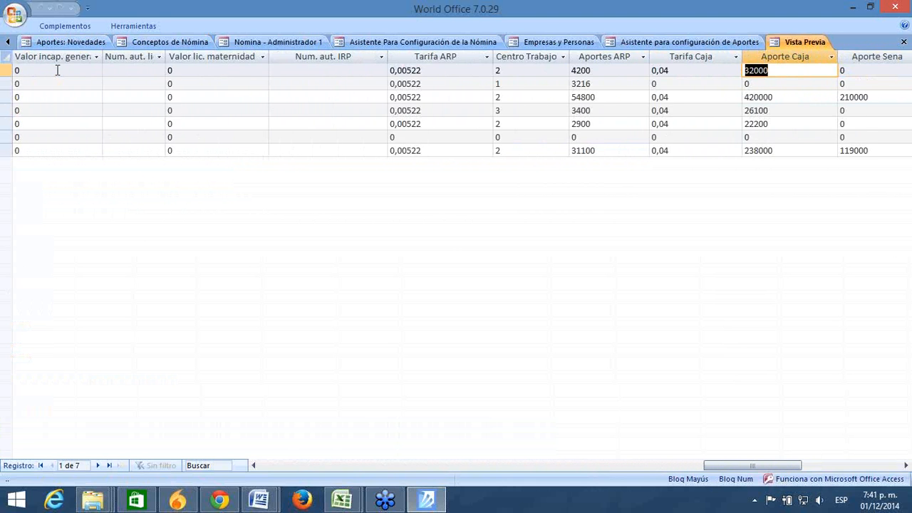
Step: Review the second record's identification and novelty fields, select all seven records, and close the preview
{"action": "key", "text": "Tab"}
{"action": "key", "text": "Tab"}
{"action": "key", "text": "Tab"}
{"action": "key", "text": "Tab"}
{"action": "key", "text": "Tab"}
{"action": "key", "text": "Tab"}
{"action": "key", "text": "Tab"}
{"action": "key", "text": "Tab"}
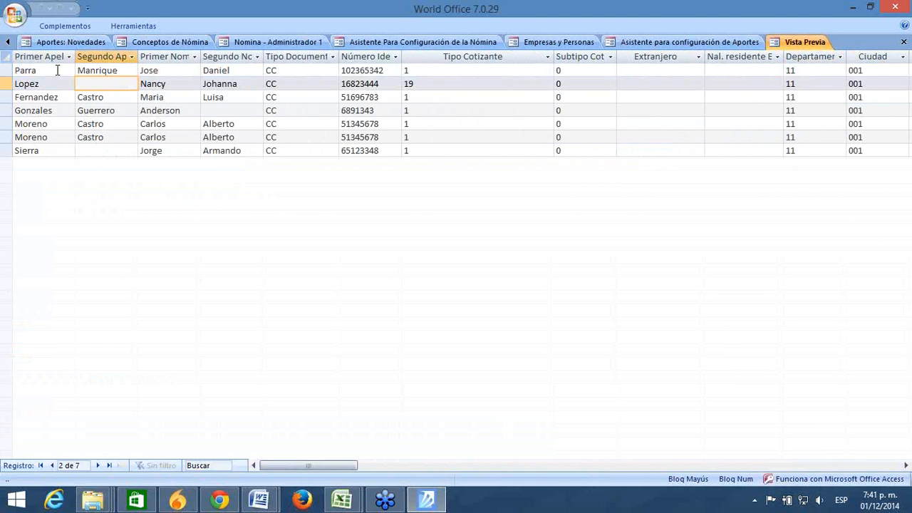
{"action": "key", "text": "Tab"}
{"action": "key", "text": "Tab"}
{"action": "key", "text": "Tab"}
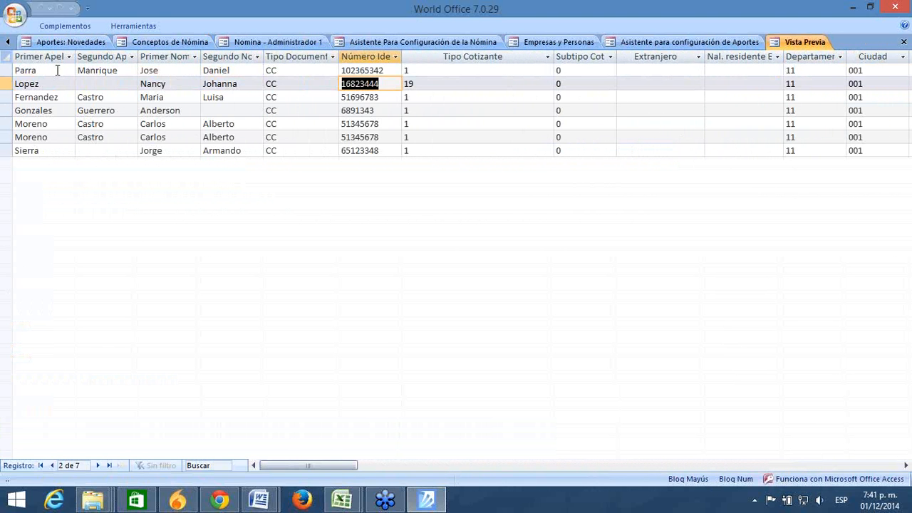
{"action": "key", "text": "Tab"}
{"action": "key", "text": "Tab"}
{"action": "key", "text": "Tab"}
{"action": "key", "text": "Tab"}
{"action": "key", "text": "Tab"}
{"action": "key", "text": "Tab"}
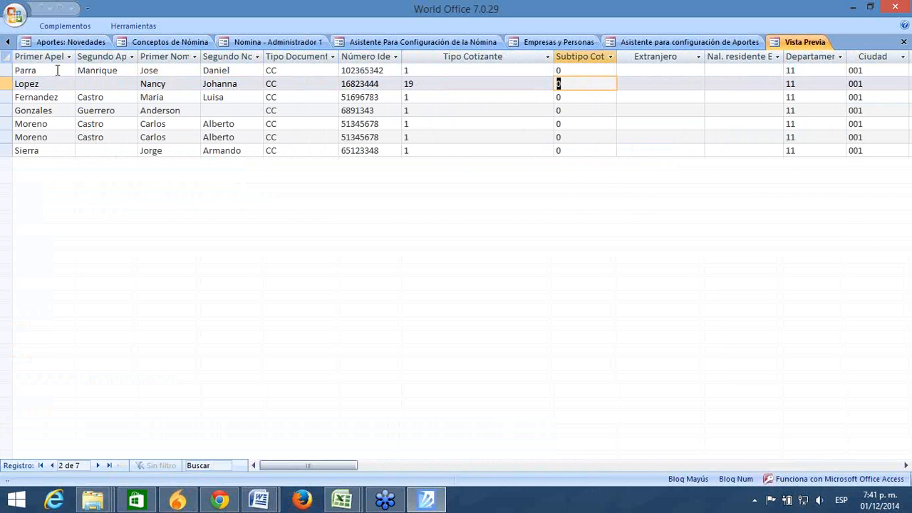
{"action": "key", "text": "Tab"}
{"action": "key", "text": "Tab"}
{"action": "key", "text": "Tab"}
{"action": "key", "text": "Tab"}
{"action": "key", "text": "Tab"}
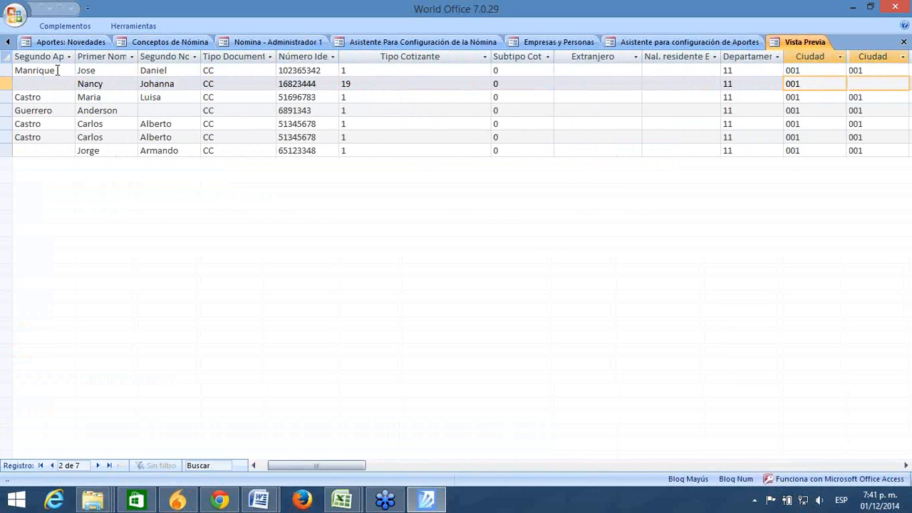
{"action": "key", "text": "Tab"}
{"action": "key", "text": "Tab"}
{"action": "key", "text": "Tab"}
{"action": "key", "text": "Tab"}
{"action": "key", "text": "Tab"}
{"action": "key", "text": "Tab"}
{"action": "key", "text": "Tab"}
{"action": "key", "text": "Tab"}
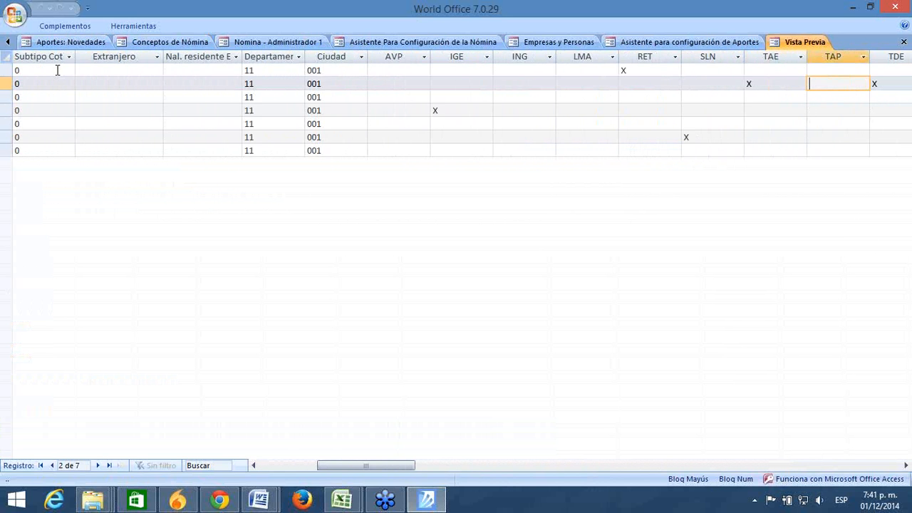
{"action": "key", "text": "Tab"}
{"action": "key", "text": "Tab"}
{"action": "key", "text": "Tab"}
{"action": "key", "text": "Tab"}
{"action": "key", "text": "Tab"}
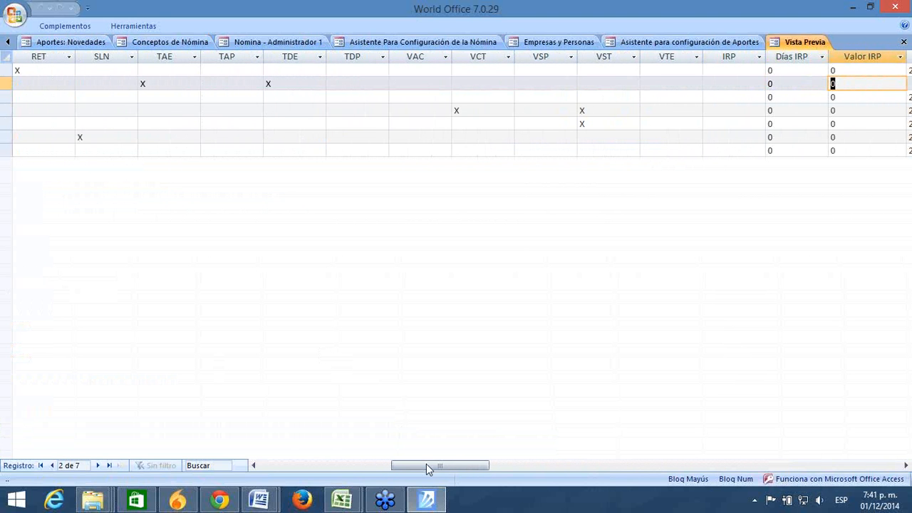
{"action": "left_click_drag", "start_coordinate": [423, 464], "coordinate": [249, 454]}
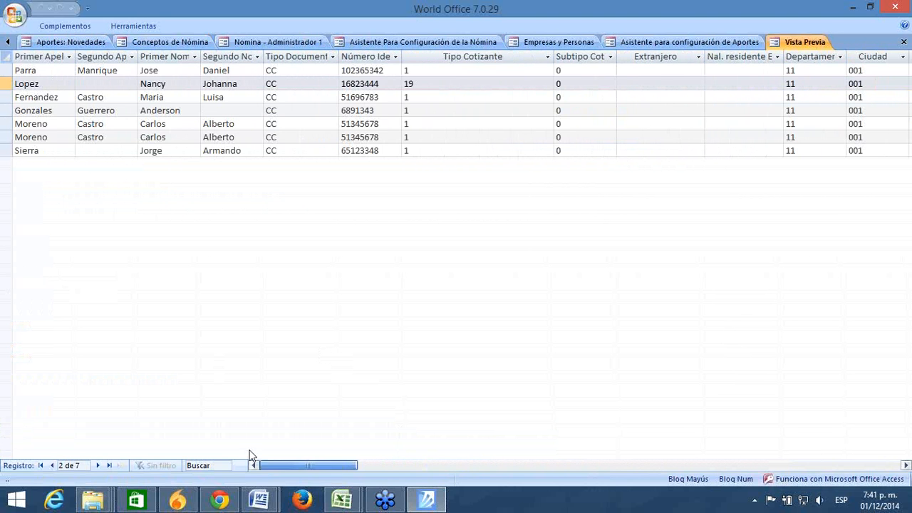
{"action": "left_click", "coordinate": [7, 57]}
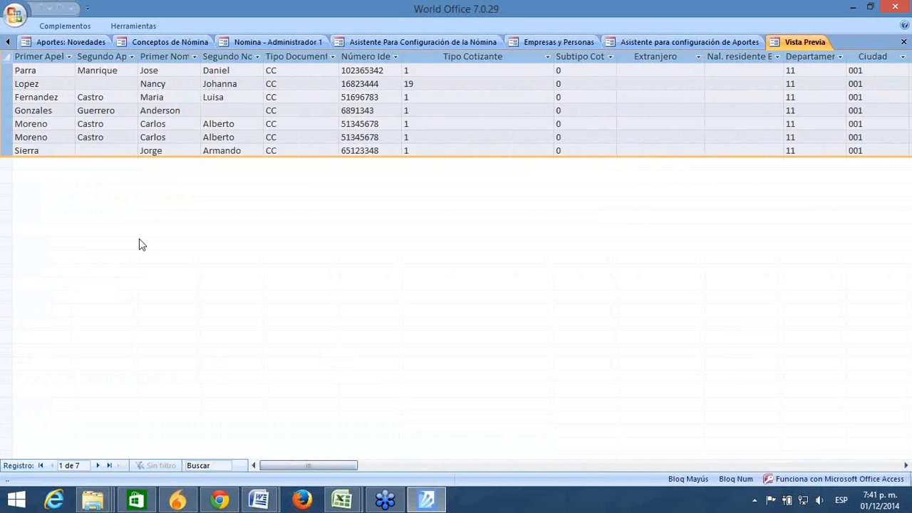
{"action": "left_click", "coordinate": [903, 43]}
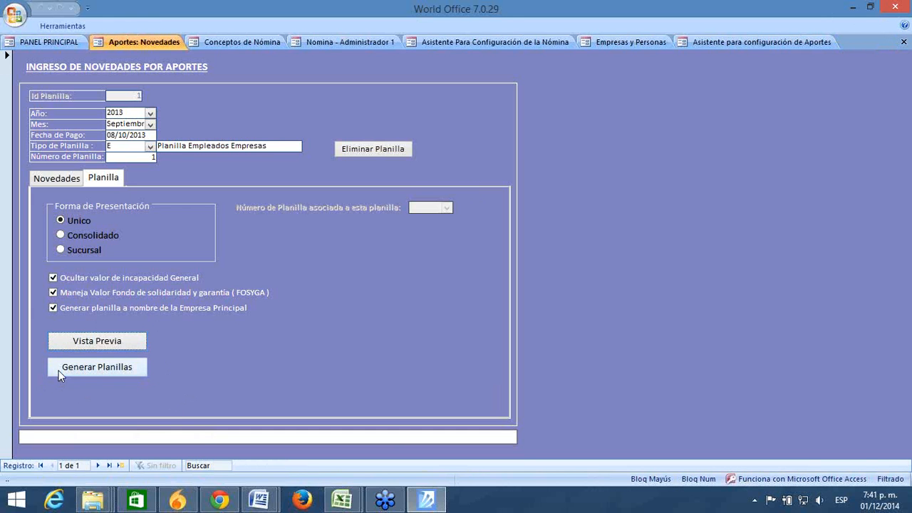
Step: Generate the September 2013 planillas, acknowledge the success message, and minimize World Office
{"action": "left_click", "coordinate": [99, 366]}
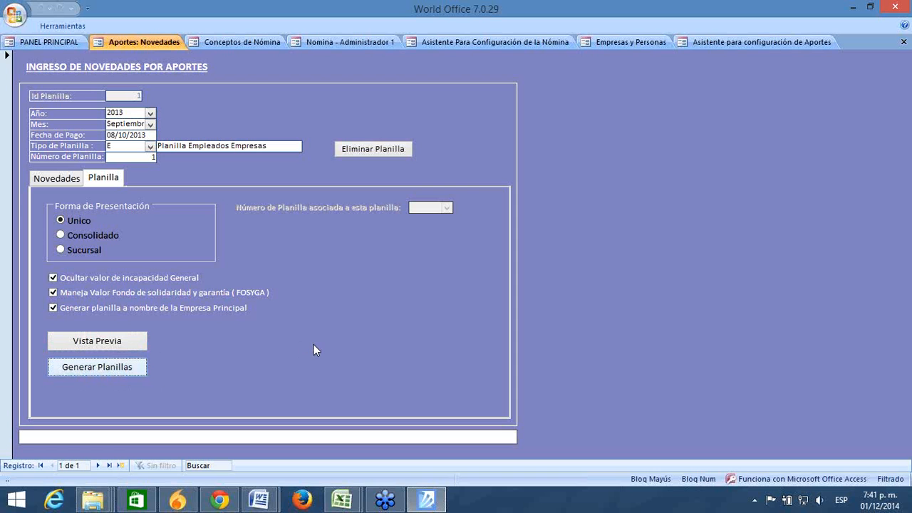
{"action": "left_click", "coordinate": [92, 369]}
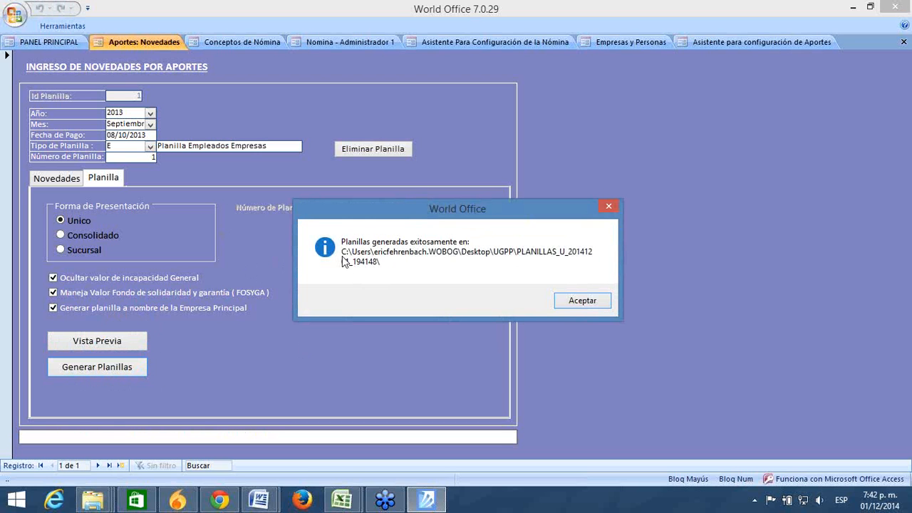
{"action": "left_click", "coordinate": [579, 301]}
{"action": "left_click", "coordinate": [562, 301]}
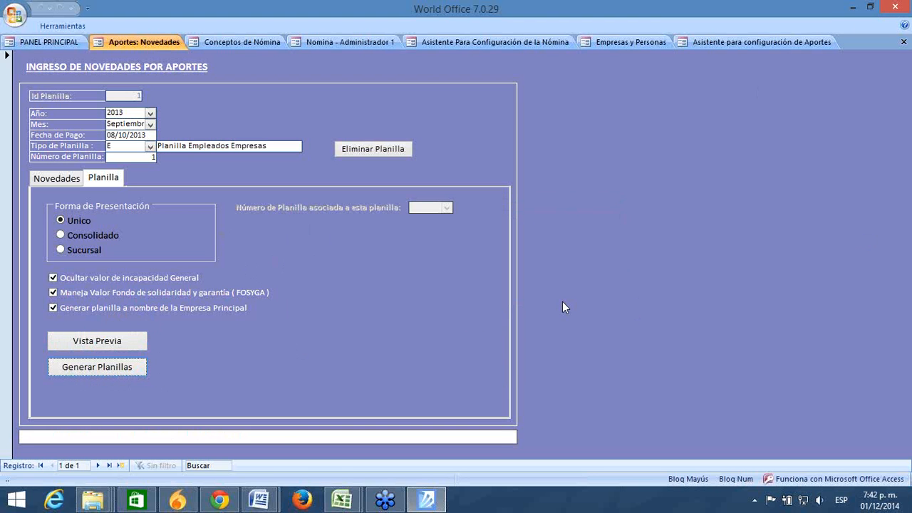
{"action": "left_click", "coordinate": [853, 7]}
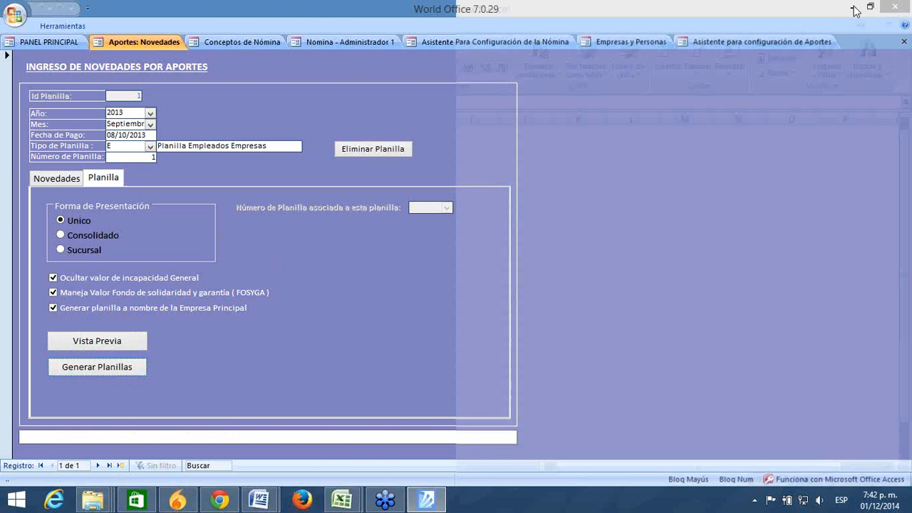
Step: Show the desktop and open the UGPP folder
{"action": "left_click", "coordinate": [853, 8]}
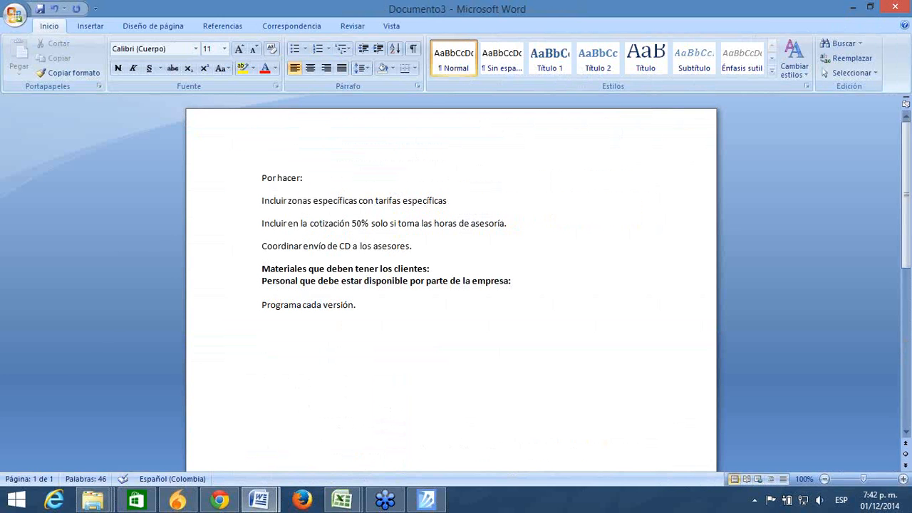
{"action": "left_click", "coordinate": [909, 498]}
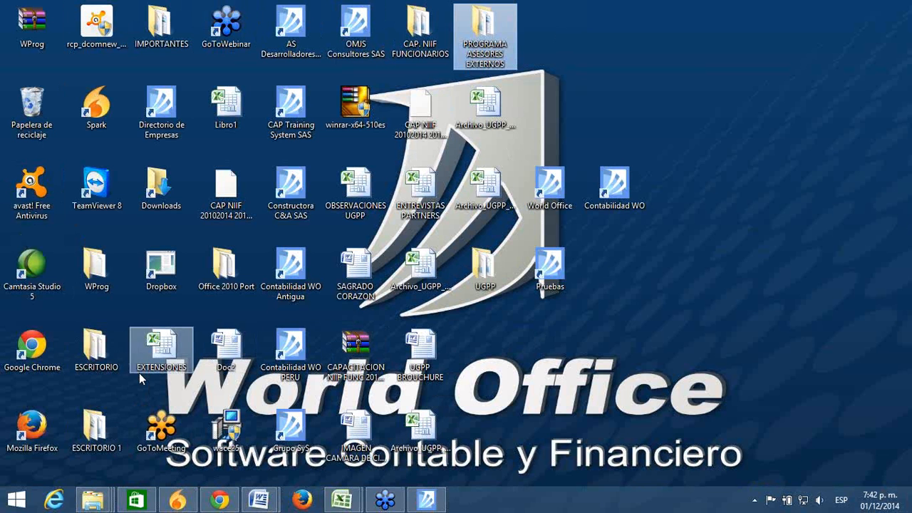
{"action": "left_click", "coordinate": [484, 267]}
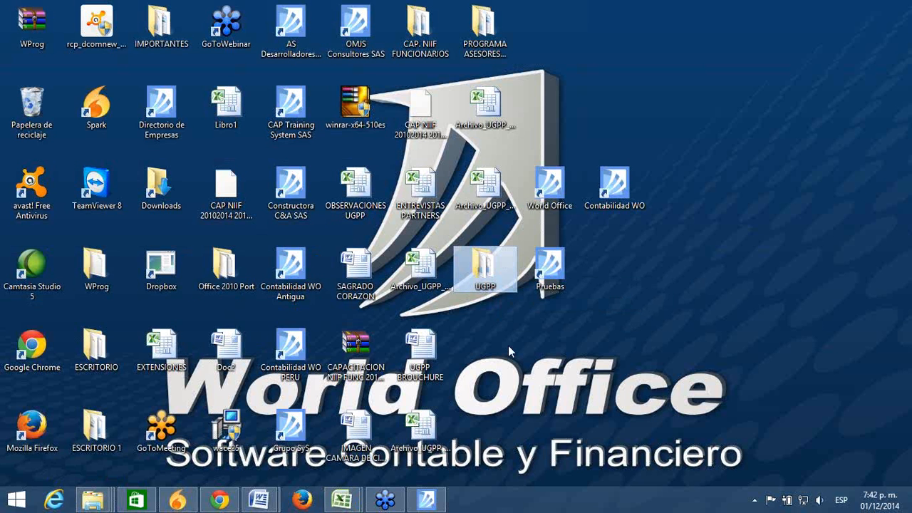
{"action": "double_click", "coordinate": [487, 267]}
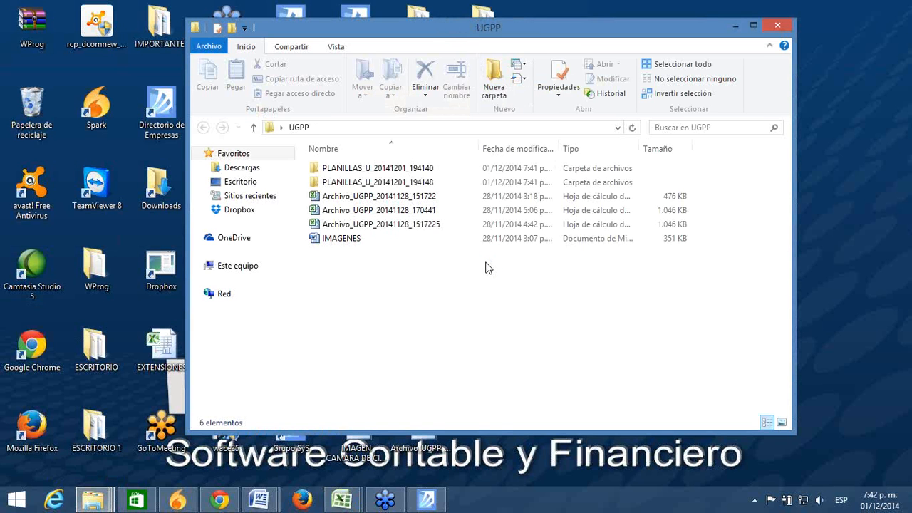
Step: Confirm PLANILLAS_U_20141201_194140 holds the ARCHIVO_INTEGRADO_ text file, then minimize Explorer
{"action": "left_click", "coordinate": [390, 168]}
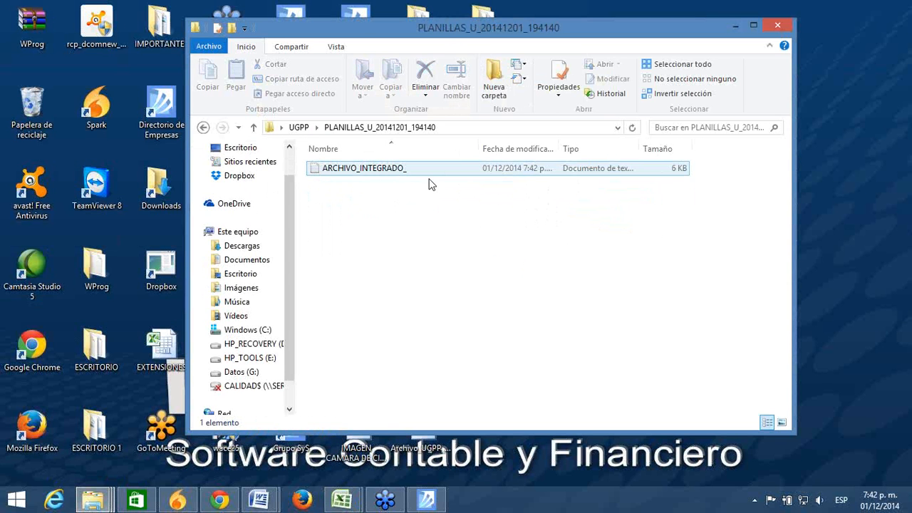
{"action": "left_click", "coordinate": [401, 174]}
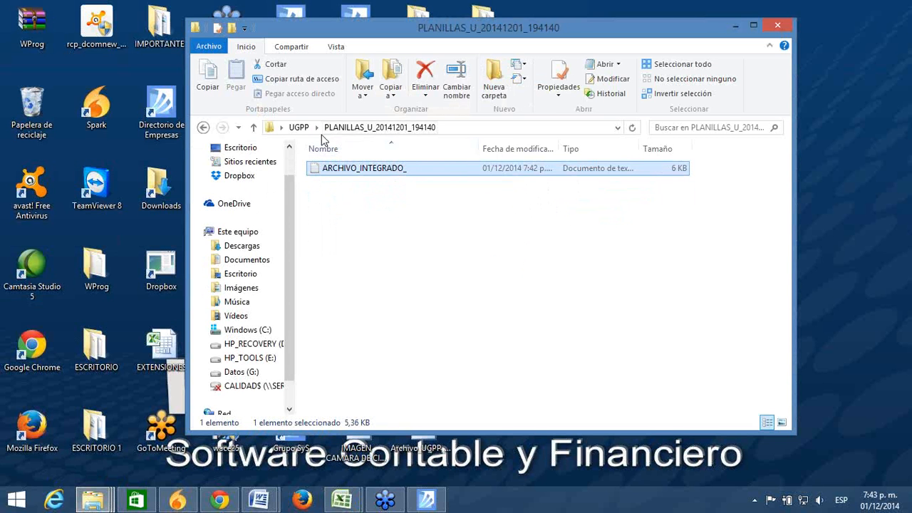
{"action": "left_click", "coordinate": [203, 128]}
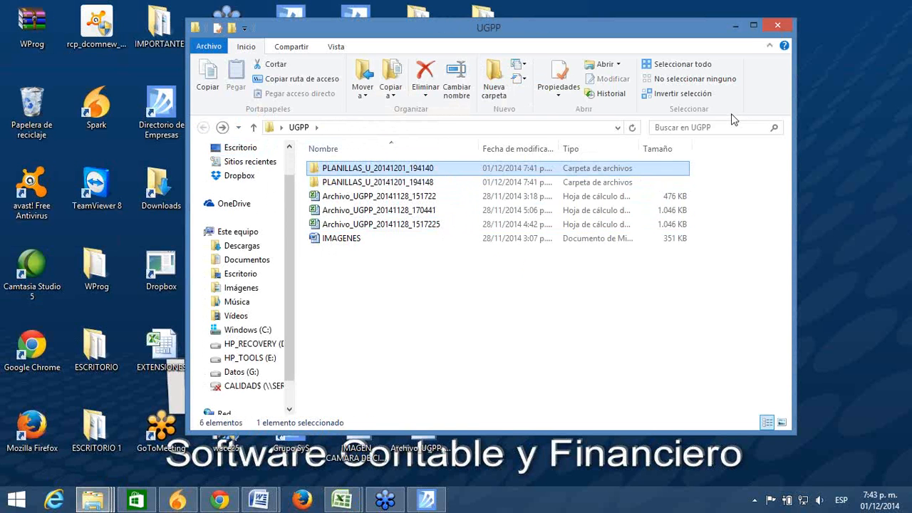
{"action": "left_click", "coordinate": [735, 29]}
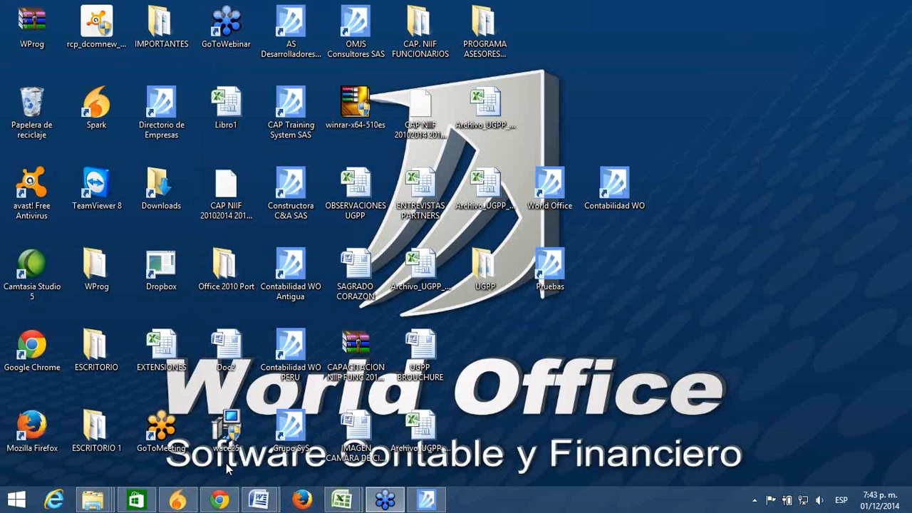
Step: Restore World Office and close the Asistente para configuración de Aportes and Empresas y Personas tabs
{"action": "left_click", "coordinate": [428, 500]}
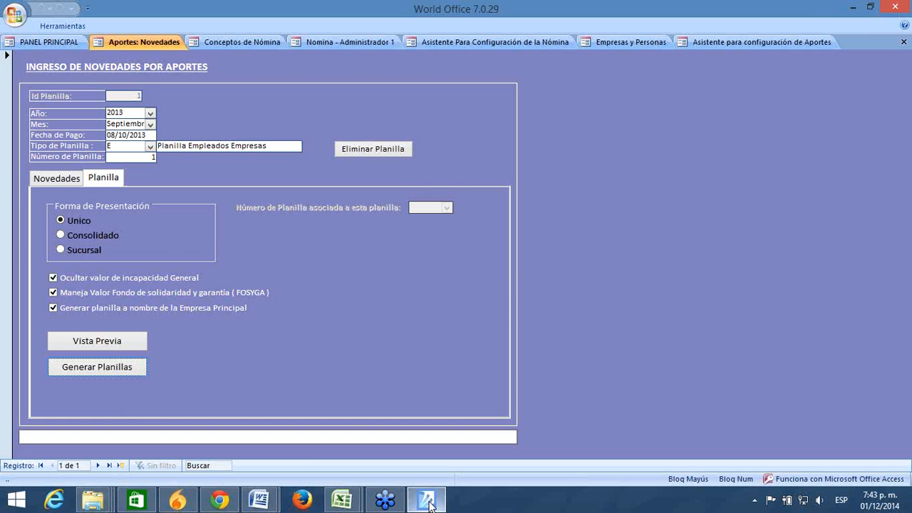
{"action": "left_click", "coordinate": [428, 501]}
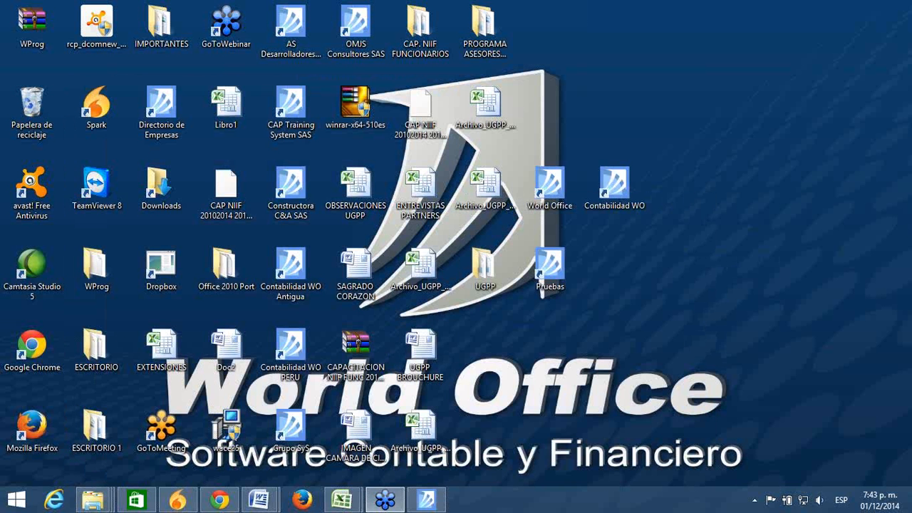
{"action": "mouse_move", "coordinate": [427, 501]}
{"action": "left_click", "coordinate": [478, 438]}
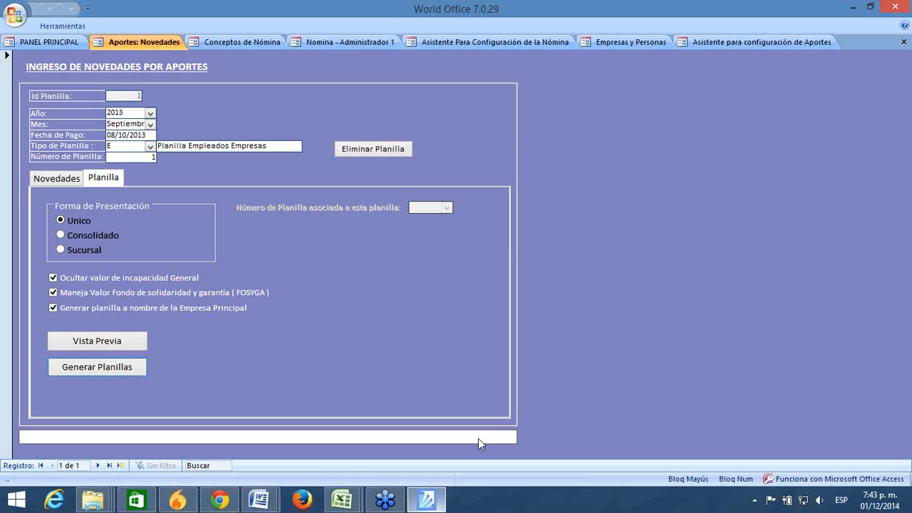
{"action": "left_click", "coordinate": [756, 39]}
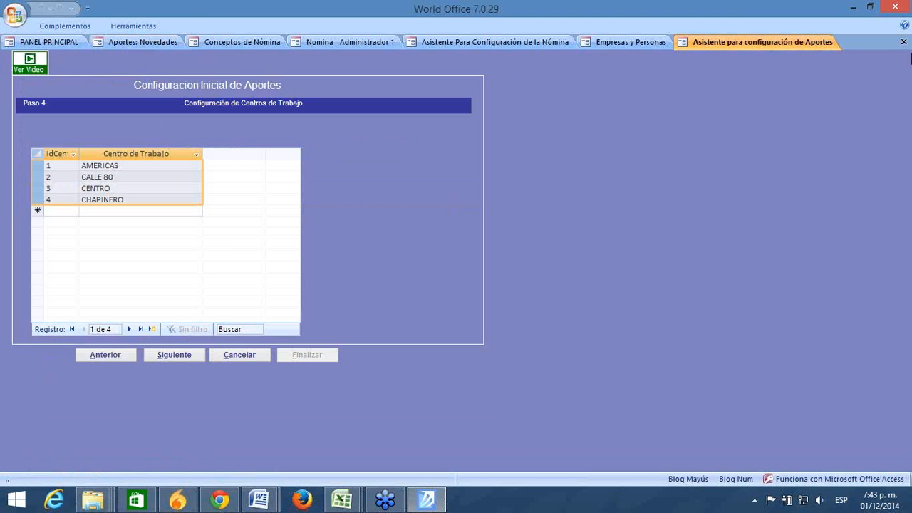
{"action": "left_click", "coordinate": [903, 42]}
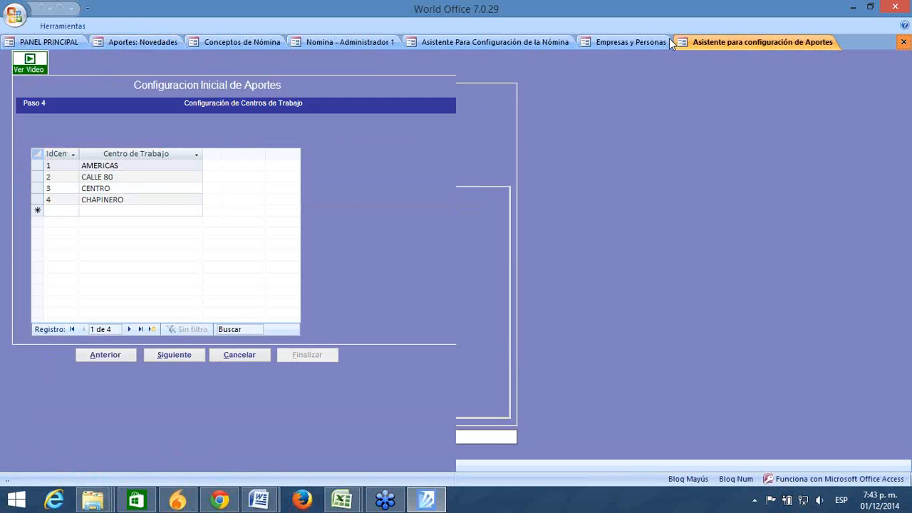
{"action": "left_click", "coordinate": [644, 42]}
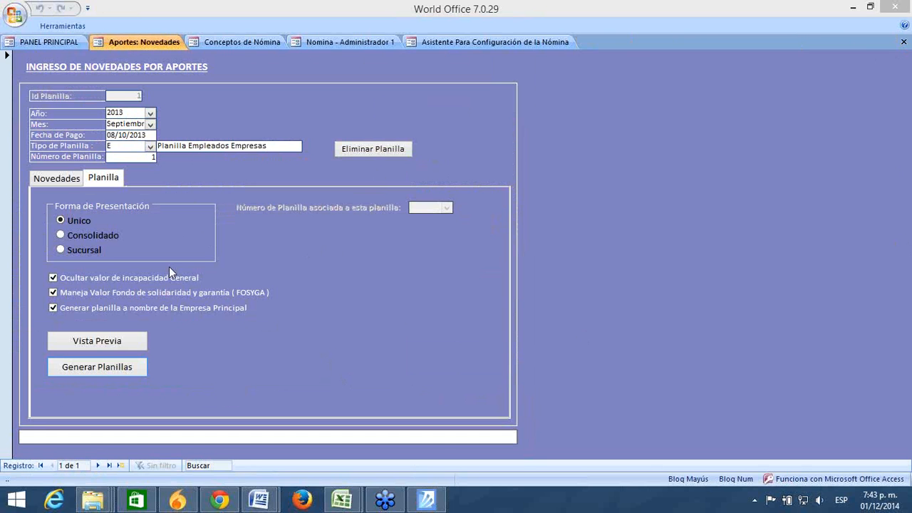
Step: On the Novedades page, keep VARIACIÓN TRANSITORIA DEL SALARIO as the novelty type
{"action": "left_click", "coordinate": [62, 178]}
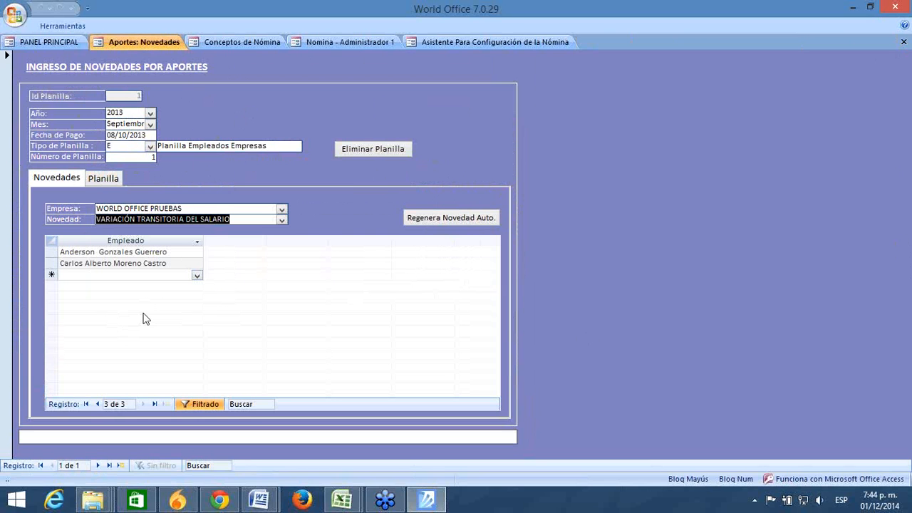
{"action": "left_click", "coordinate": [316, 308]}
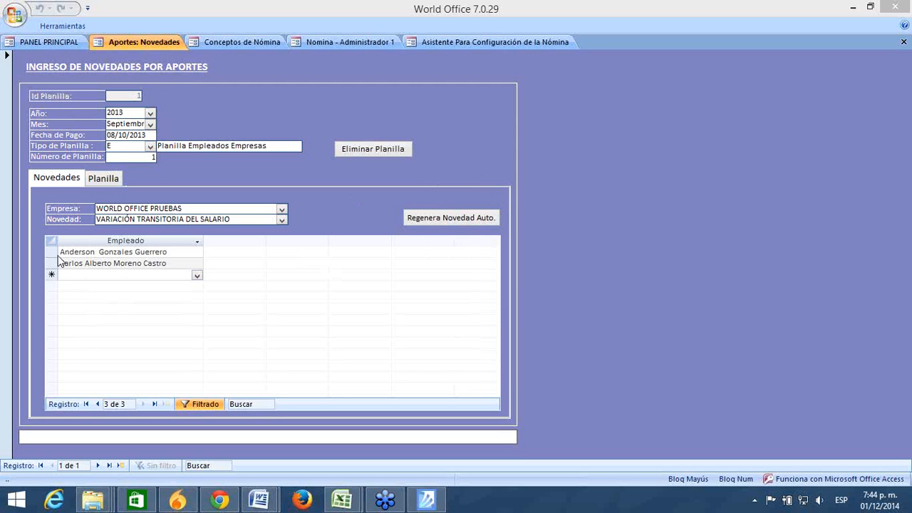
{"action": "left_click", "coordinate": [282, 219]}
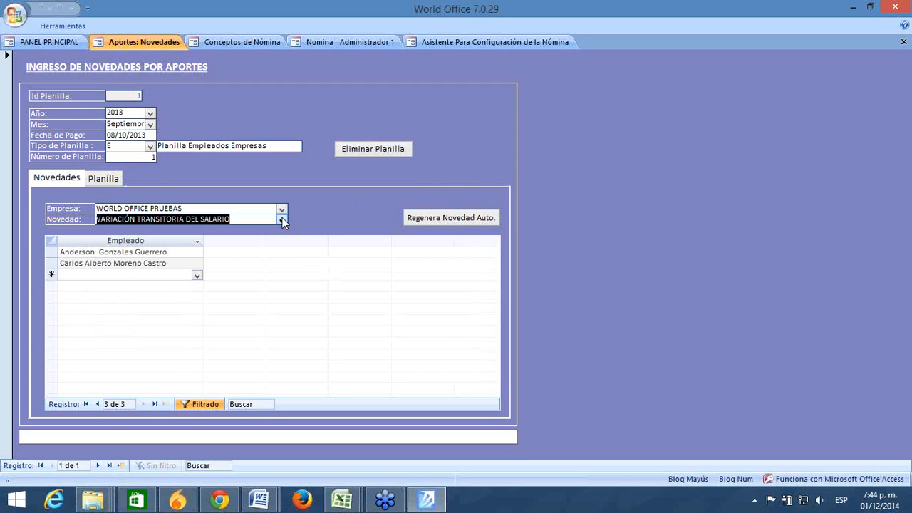
{"action": "scroll", "coordinate": [278, 257], "scroll_direction": "up", "scroll_amount": 1}
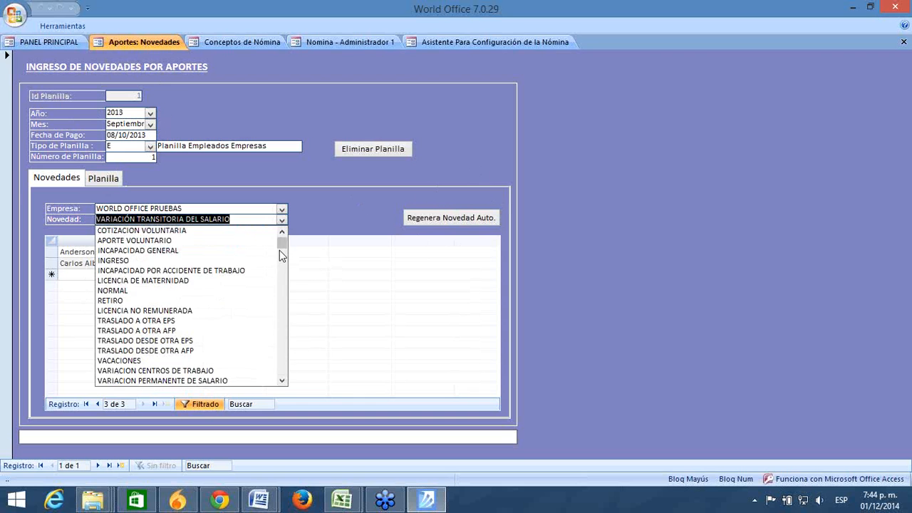
{"action": "left_click", "coordinate": [317, 210]}
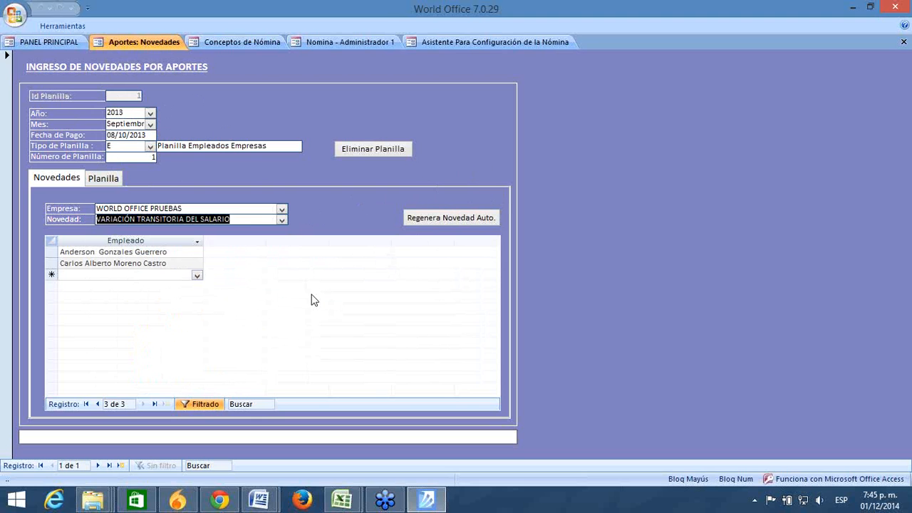
{"action": "left_click", "coordinate": [303, 341]}
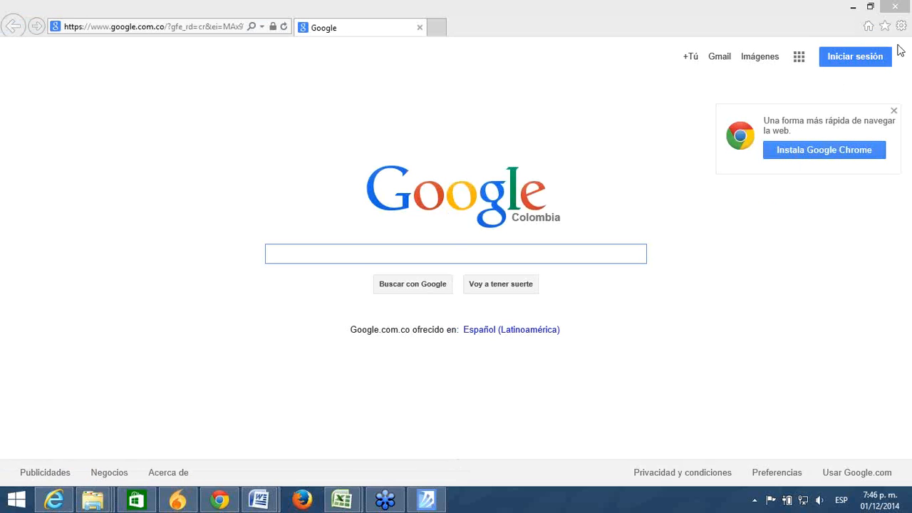
Step: Open the Capacitaciones Virtuales bookmark and the Configuración PILA video, and mute the sound
{"action": "left_click", "coordinate": [885, 26]}
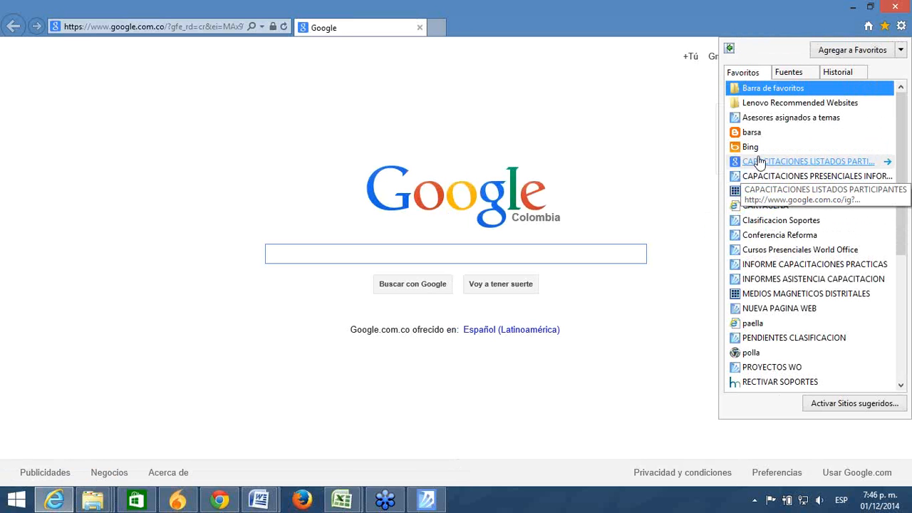
{"action": "left_click", "coordinate": [758, 197]}
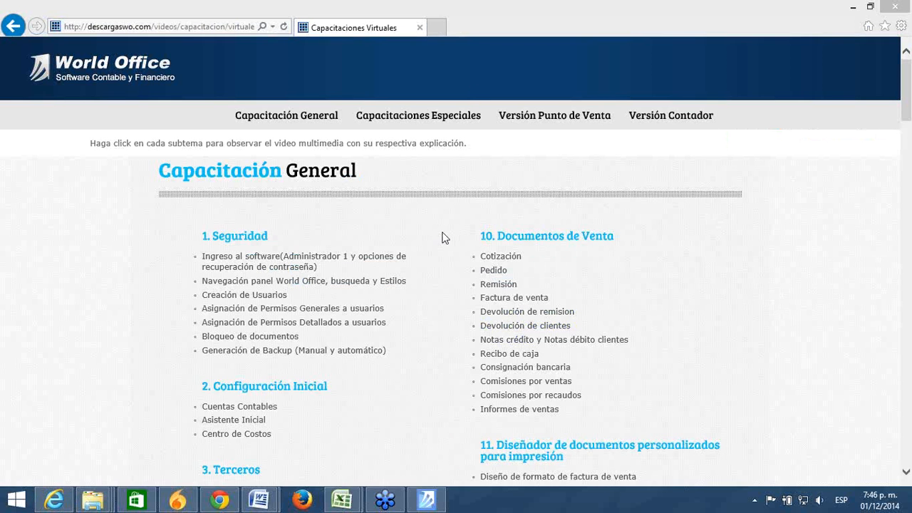
{"action": "left_click_drag", "start_coordinate": [907, 99], "coordinate": [909, 311]}
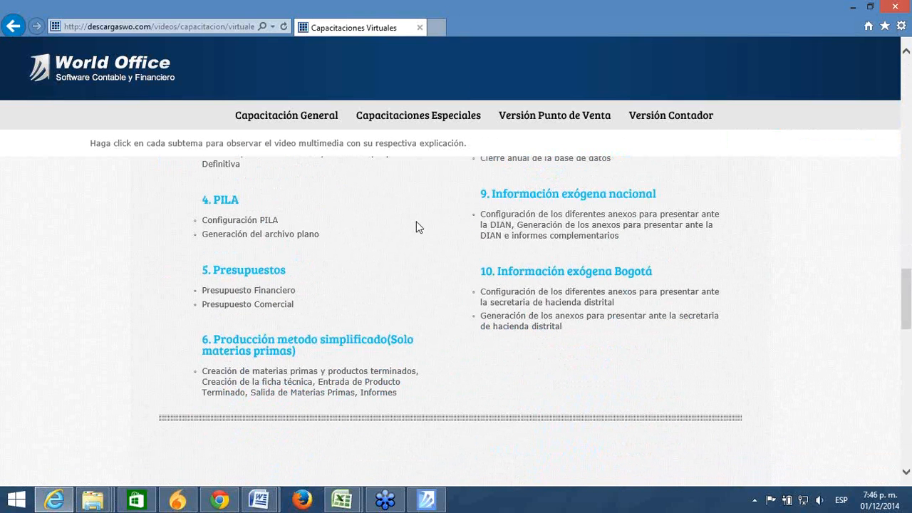
{"action": "left_click", "coordinate": [242, 226]}
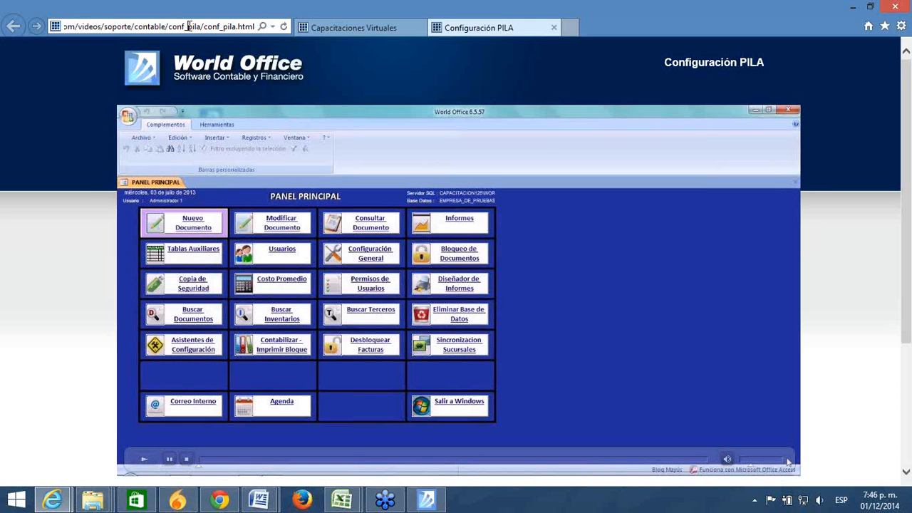
{"action": "left_click", "coordinate": [819, 500]}
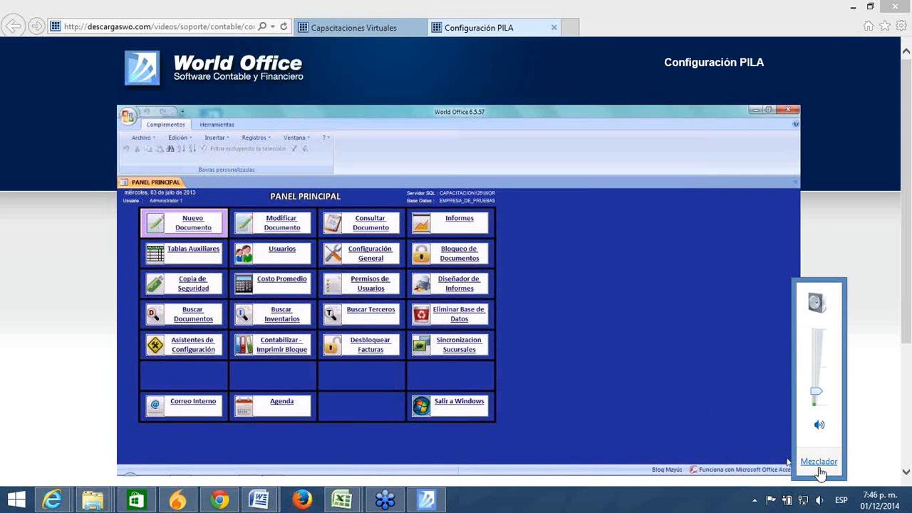
{"action": "left_click", "coordinate": [819, 425]}
Step: Close the Configuración PILA page, then preview and close the Presupuesto Comercial video
{"action": "left_click", "coordinate": [238, 26]}
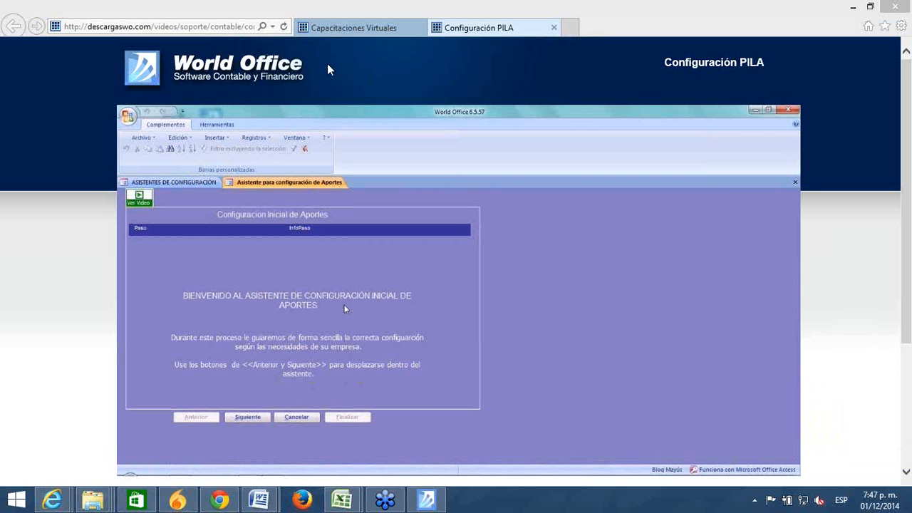
{"action": "left_click", "coordinate": [554, 28]}
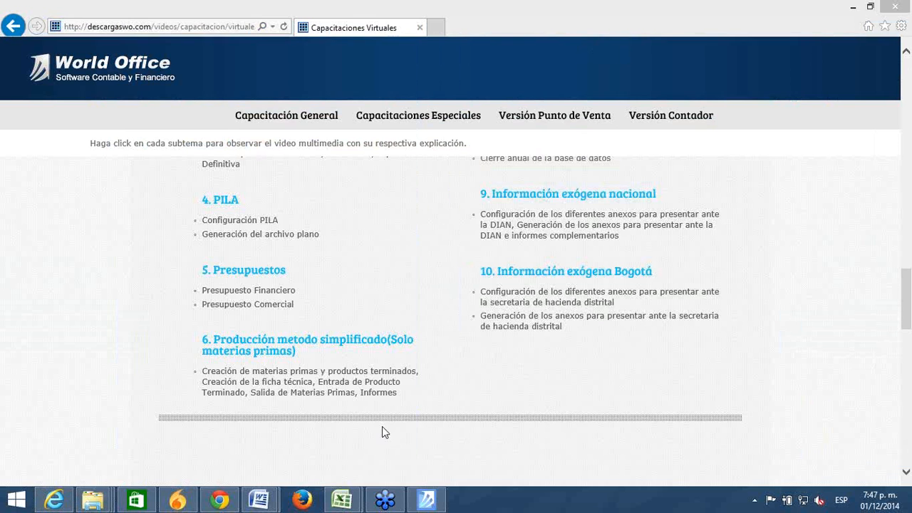
{"action": "left_click", "coordinate": [269, 305]}
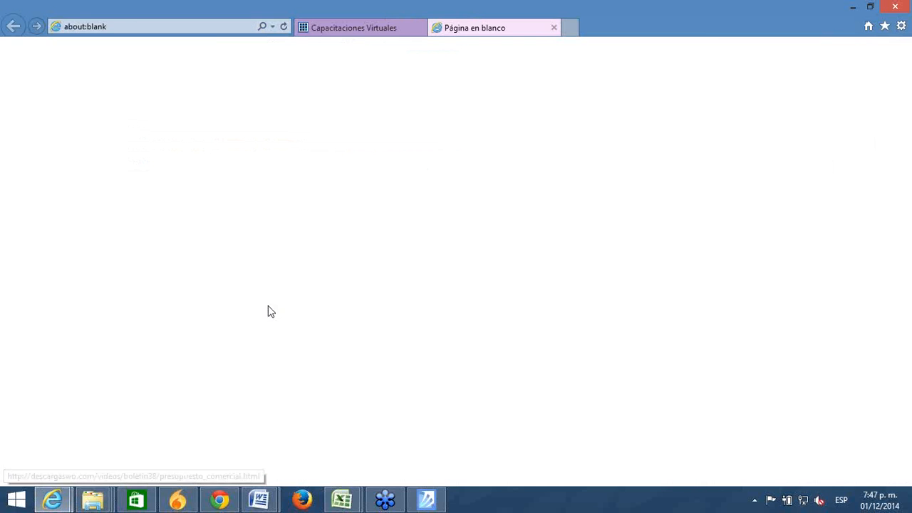
{"action": "left_click", "coordinate": [223, 25]}
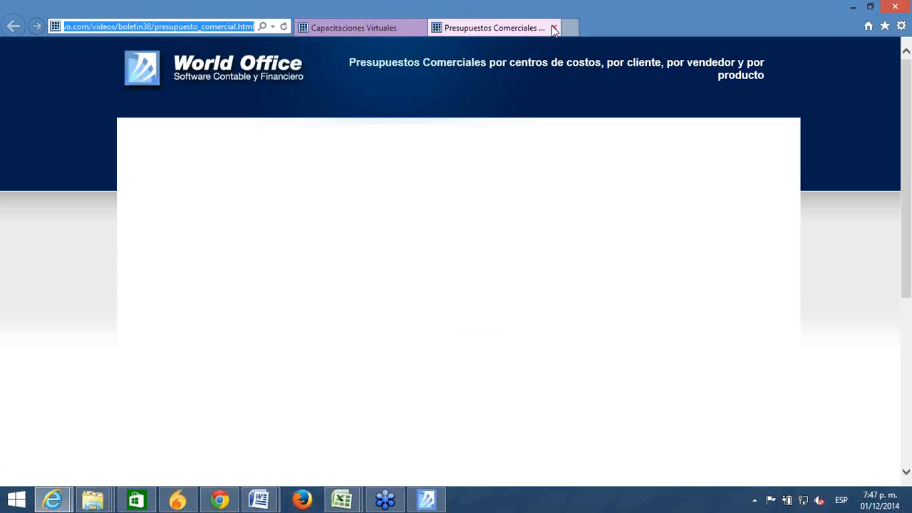
{"action": "left_click", "coordinate": [554, 28]}
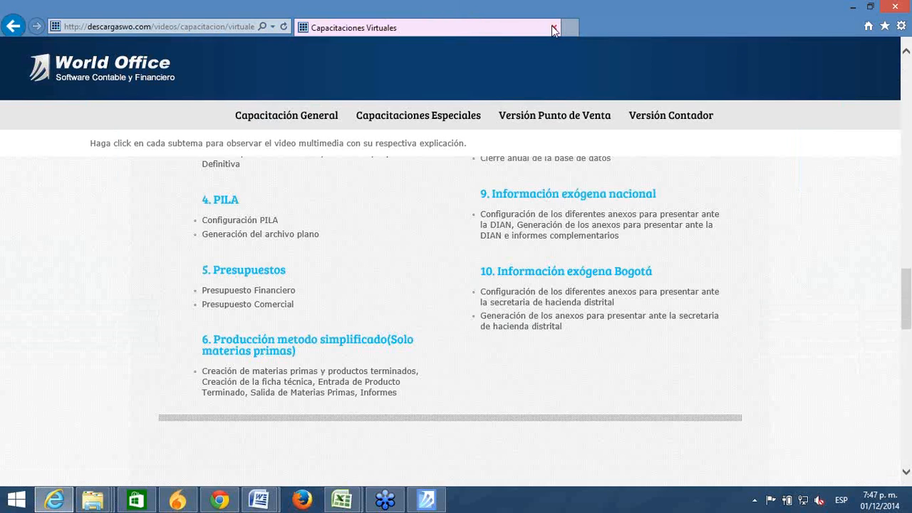
{"action": "left_click", "coordinate": [409, 505]}
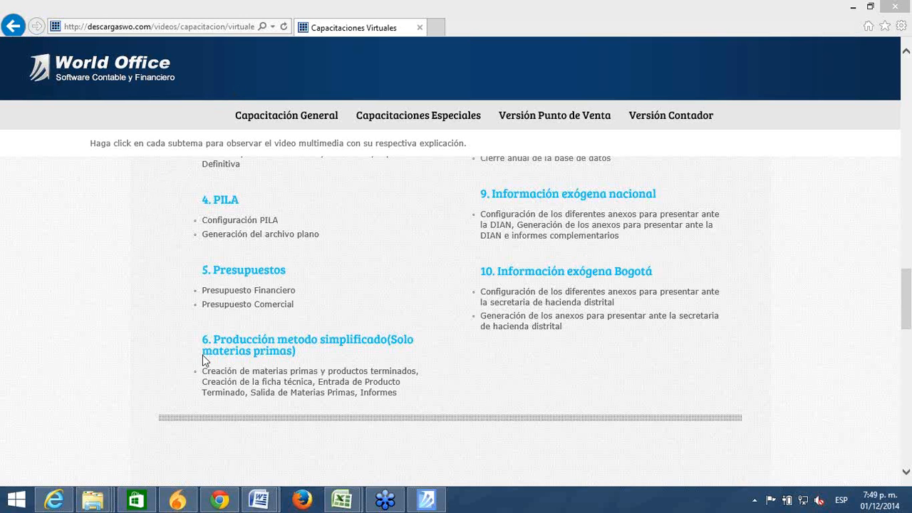
Step: Close the Liquidación PILA and Configuración PILA training pages, back to the Capacitaciones Virtuales topics list
{"action": "left_click", "coordinate": [259, 238]}
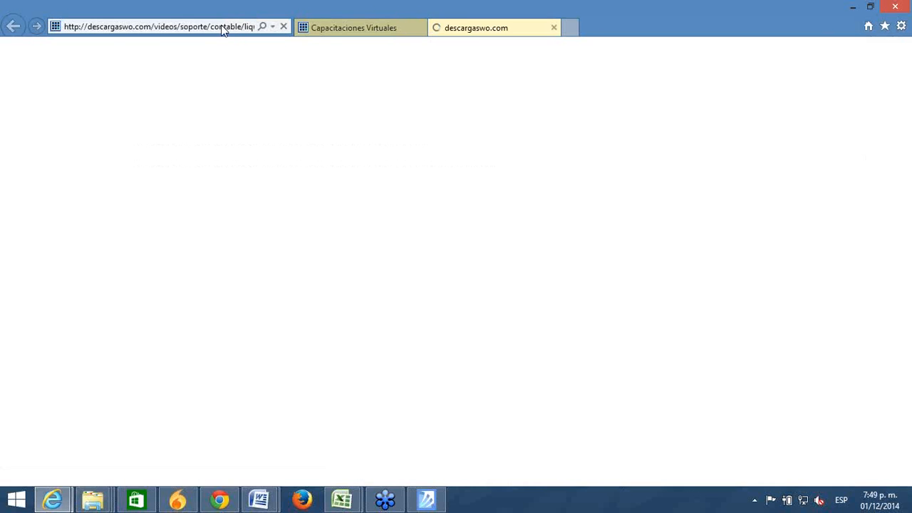
{"action": "left_click", "coordinate": [222, 26]}
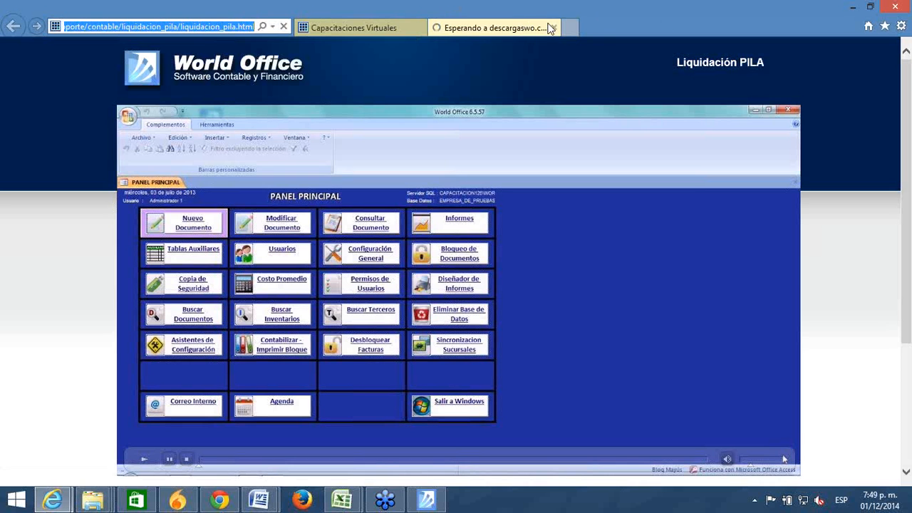
{"action": "left_click", "coordinate": [554, 28]}
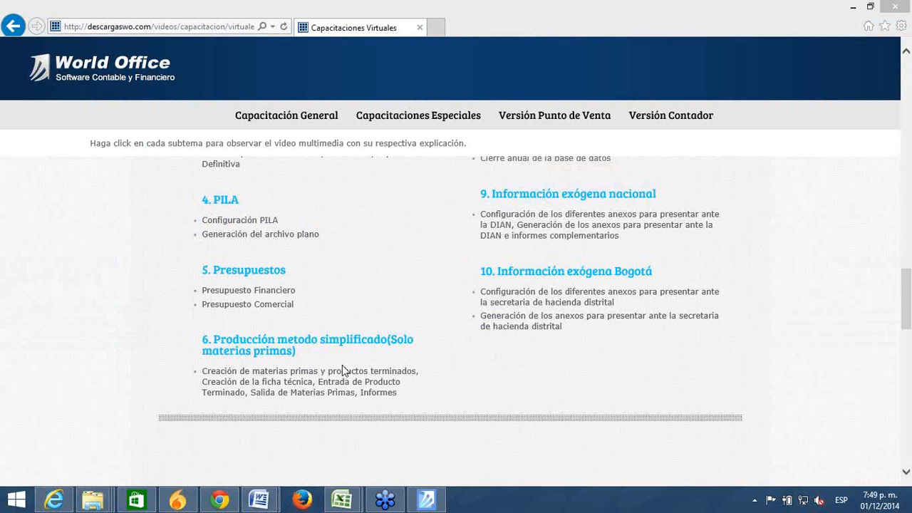
{"action": "left_click", "coordinate": [255, 220]}
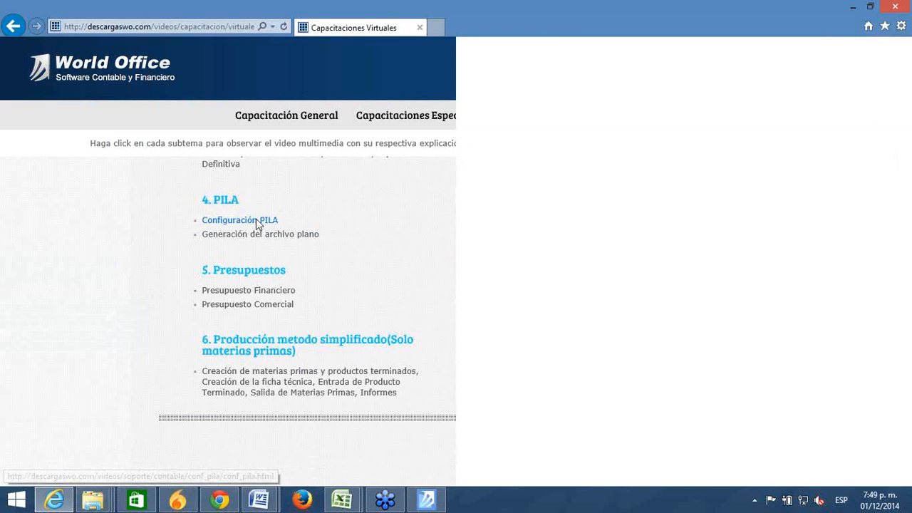
{"action": "left_click", "coordinate": [222, 27]}
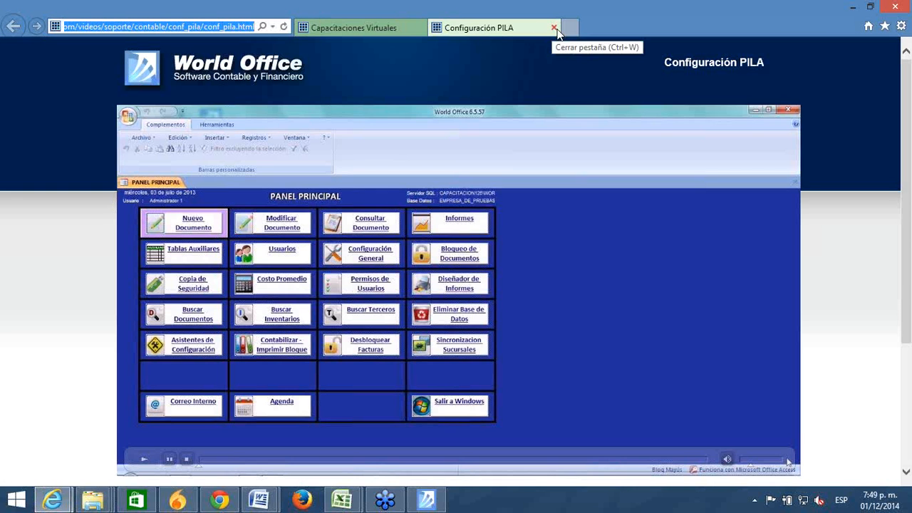
{"action": "left_click", "coordinate": [555, 28]}
{"action": "left_click", "coordinate": [555, 28]}
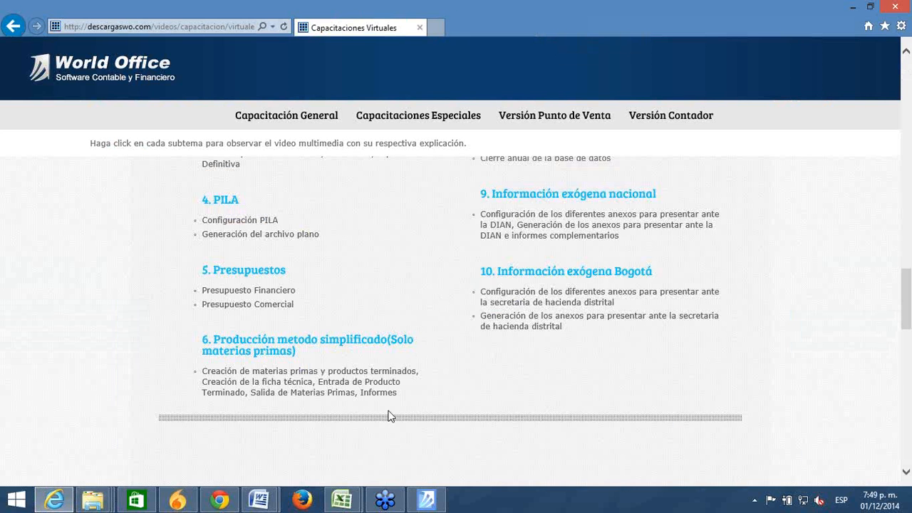
{"action": "left_click", "coordinate": [428, 73]}
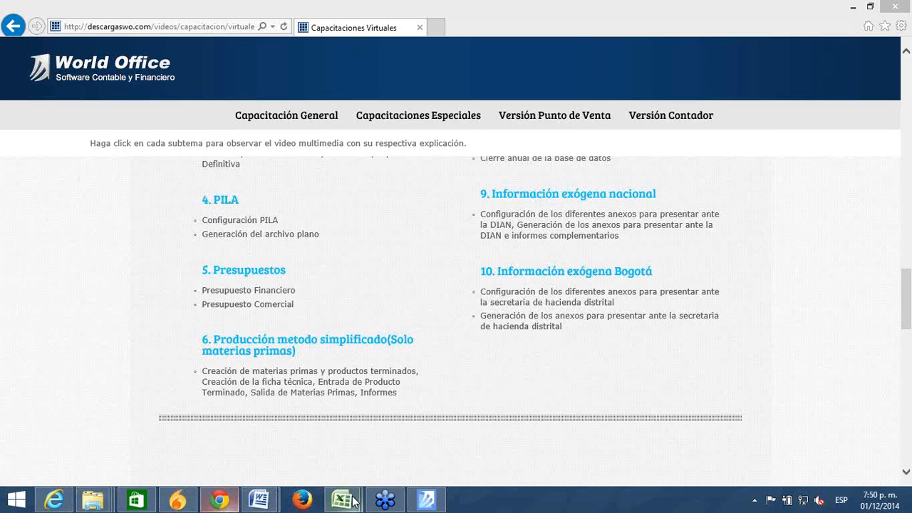
Step: Open NUEVO CRONOGRAMA from Recent Documents and check the 02/12 and 03/12/2014 dates in FECHA
{"action": "mouse_move", "coordinate": [353, 501]}
{"action": "left_click", "coordinate": [408, 420]}
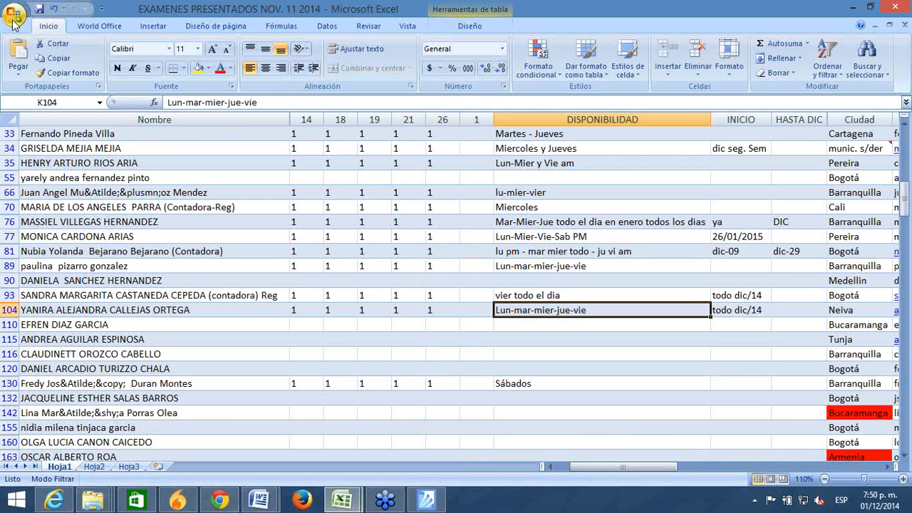
{"action": "left_click", "coordinate": [13, 18]}
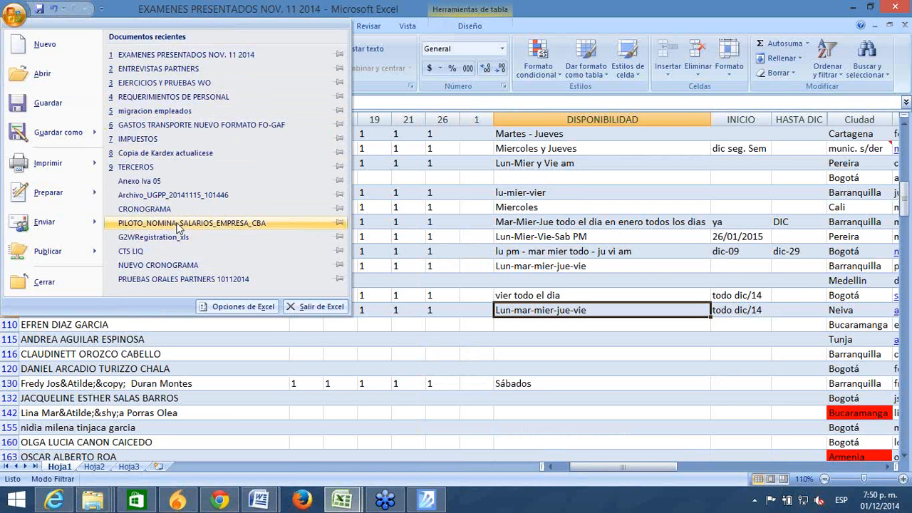
{"action": "left_click", "coordinate": [155, 267]}
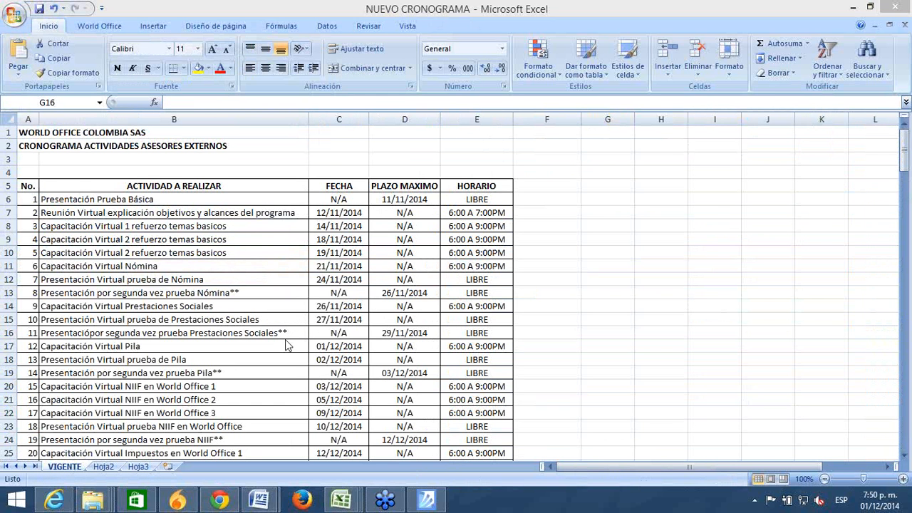
{"action": "left_click", "coordinate": [331, 358]}
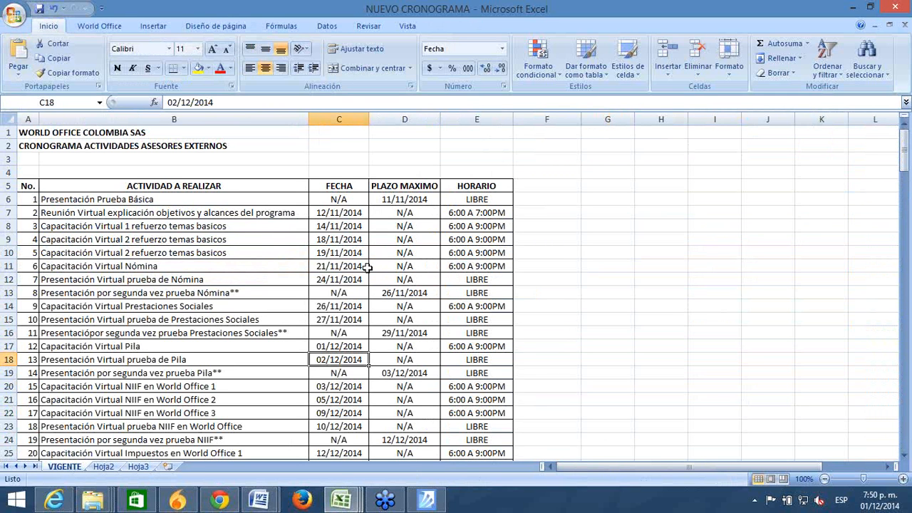
{"action": "key", "text": "Down"}
{"action": "key", "text": "Down"}
{"action": "key", "text": "Down"}
{"action": "key", "text": "Down"}
{"action": "key", "text": "Down"}
{"action": "key", "text": "Down"}
{"action": "key", "text": "Down"}
{"action": "key", "text": "Down"}
{"action": "key", "text": "Down"}
{"action": "key", "text": "Down"}
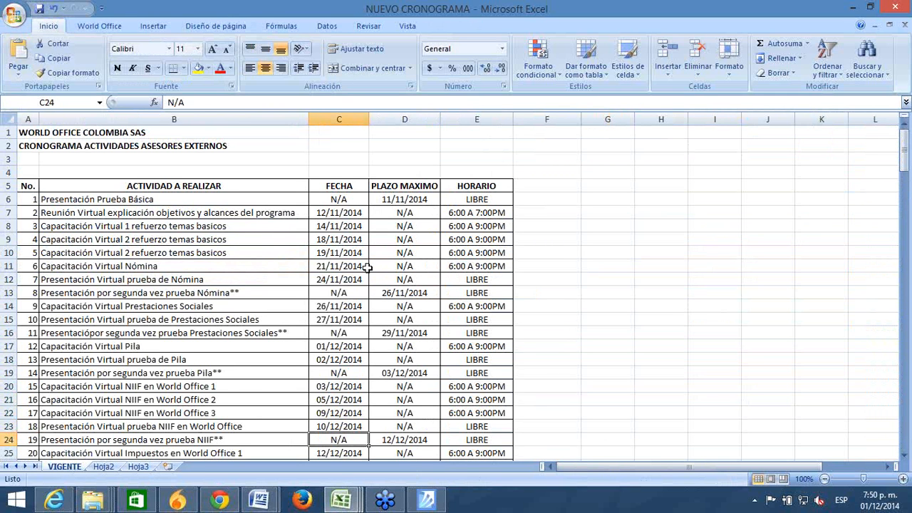
{"action": "key", "text": "Up"}
{"action": "key", "text": "Up"}
{"action": "key", "text": "Up"}
{"action": "key", "text": "Up"}
{"action": "key", "text": "Up"}
{"action": "key", "text": "Up"}
{"action": "key", "text": "Up"}
{"action": "key", "text": "Up"}
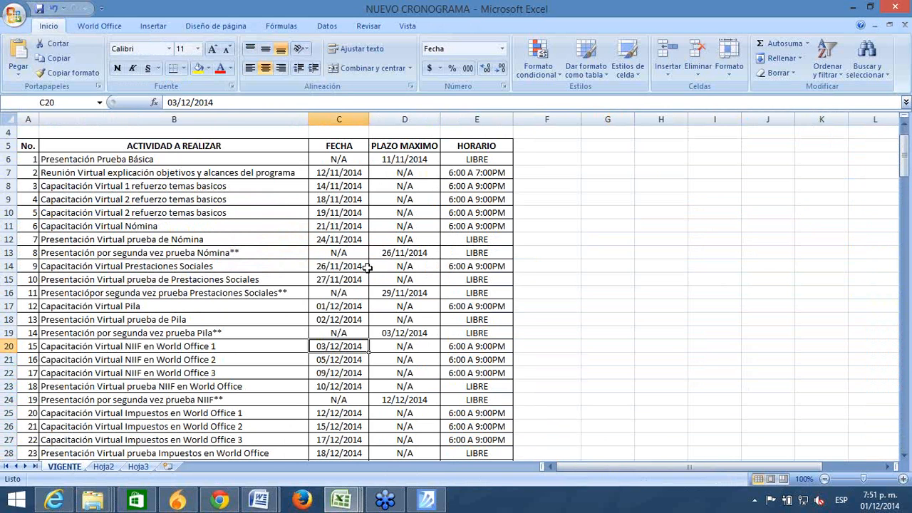
{"action": "left_click", "coordinate": [269, 457]}
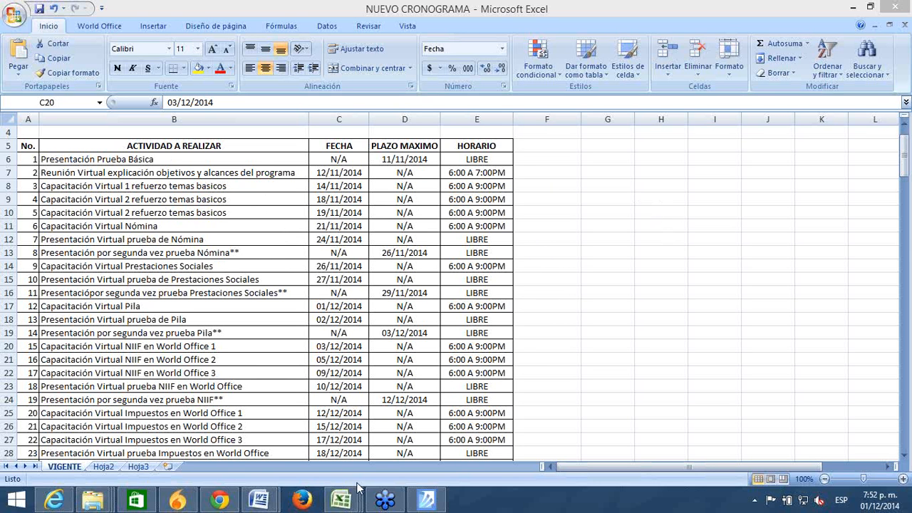
{"action": "mouse_move", "coordinate": [345, 502]}
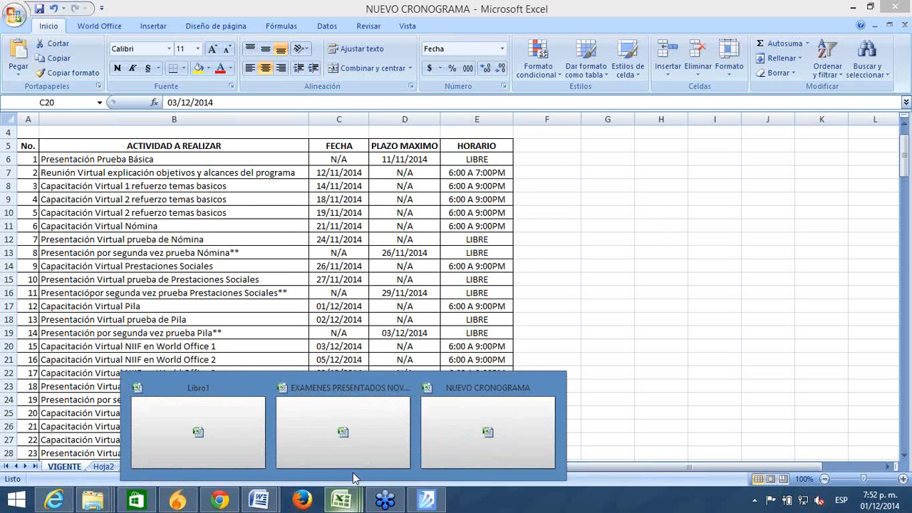
Step: Bring up EXAMENES PRESENTADOS and move through candidate names to row 26's DISPONIBILIDAD entry
{"action": "left_click", "coordinate": [368, 413]}
{"action": "left_click", "coordinate": [57, 210]}
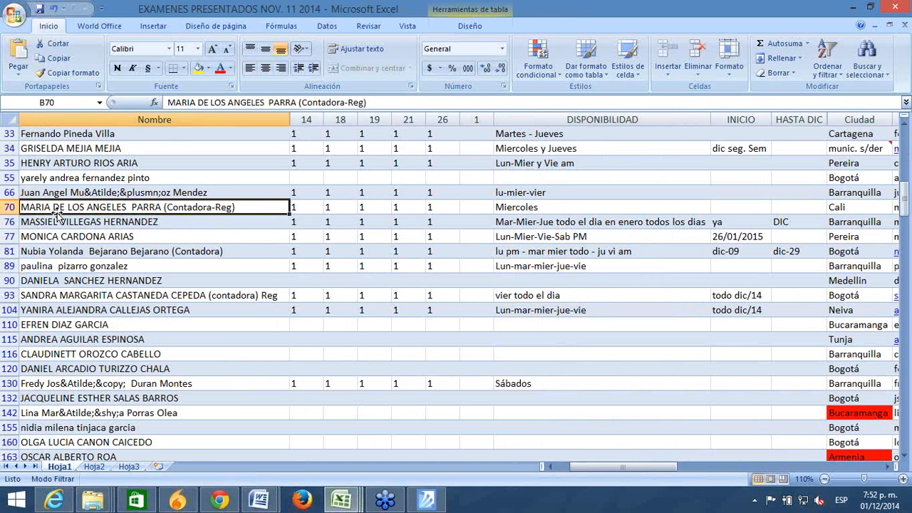
{"action": "key", "text": "Up"}
{"action": "key", "text": "Up"}
{"action": "key", "text": "Up"}
{"action": "key", "text": "Up"}
{"action": "key", "text": "Up"}
{"action": "key", "text": "Up"}
{"action": "key", "text": "Up"}
{"action": "key", "text": "Up"}
{"action": "key", "text": "Up"}
{"action": "key", "text": "Up"}
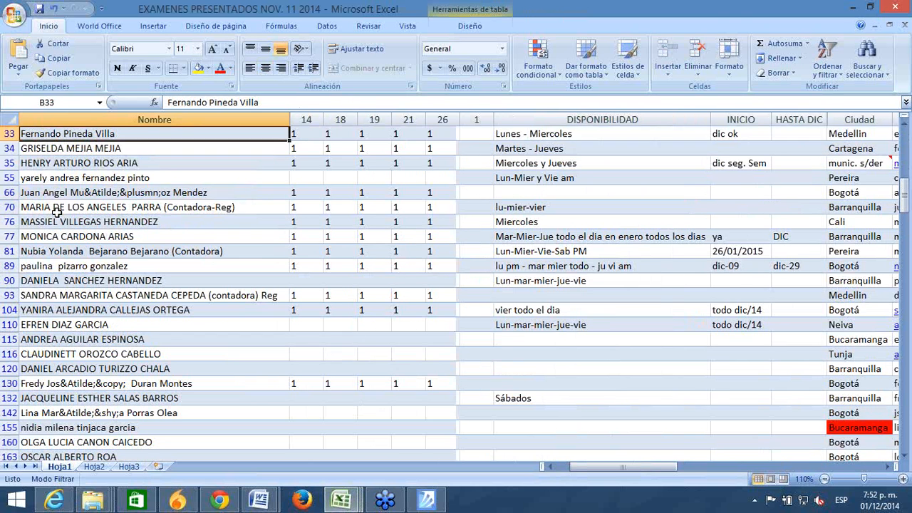
{"action": "key", "text": "Down"}
{"action": "key", "text": "Down"}
{"action": "key", "text": "Down"}
{"action": "key", "text": "Down"}
{"action": "key", "text": "Down"}
{"action": "key", "text": "Down"}
{"action": "key", "text": "Down"}
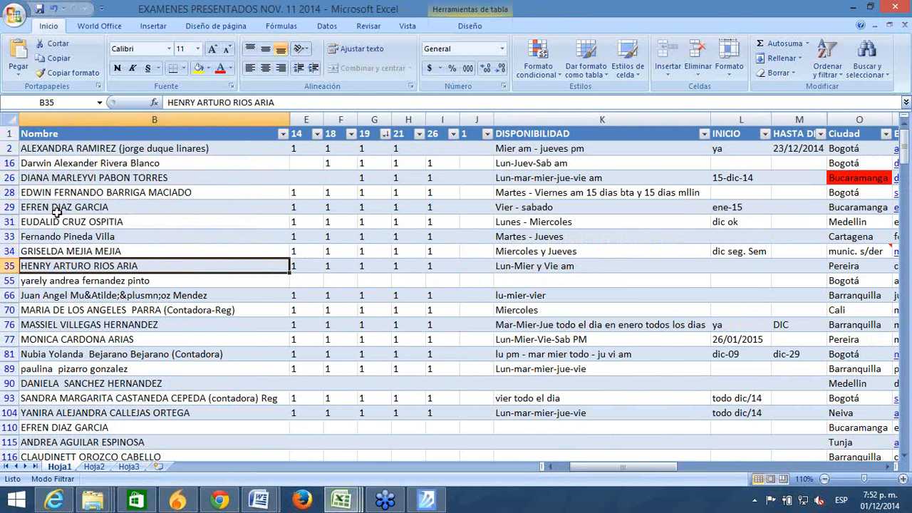
{"action": "key", "text": "Up"}
{"action": "key", "text": "Up"}
{"action": "key", "text": "Up"}
{"action": "key", "text": "Up"}
{"action": "key", "text": "Up"}
{"action": "key", "text": "Up"}
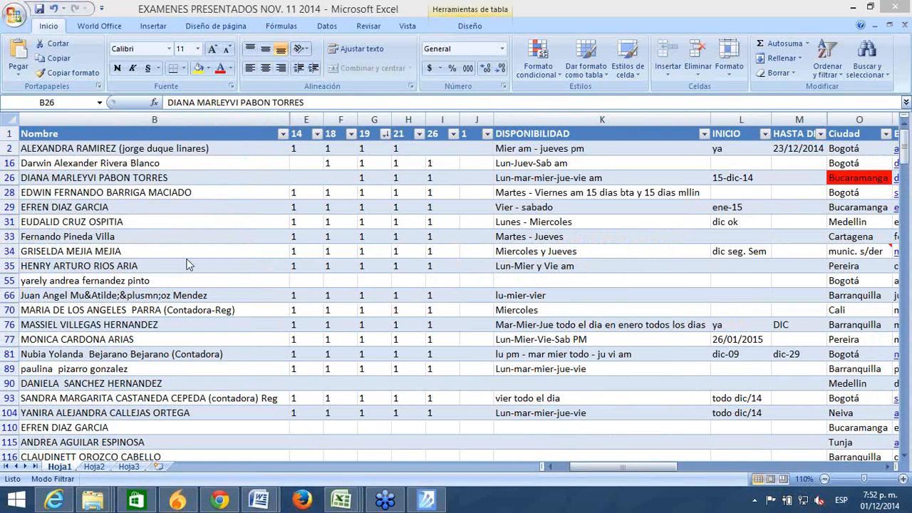
{"action": "left_click", "coordinate": [188, 178]}
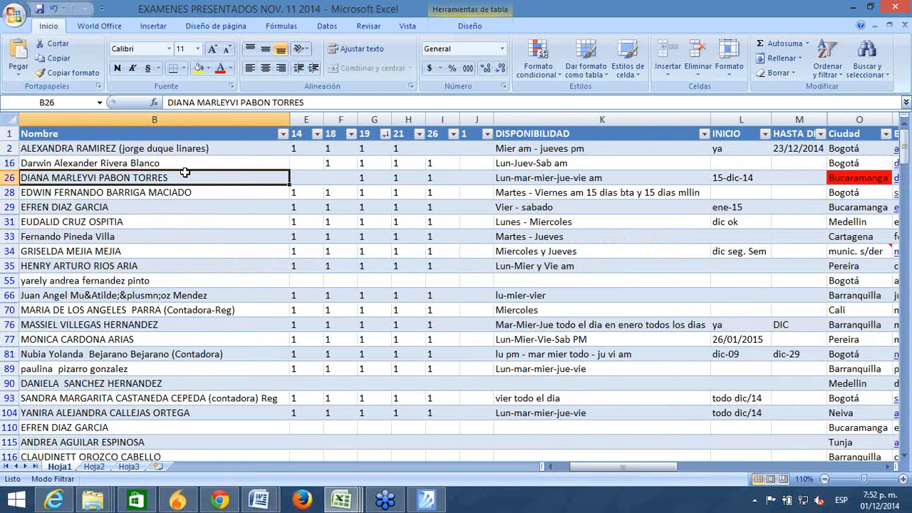
{"action": "left_click", "coordinate": [548, 180]}
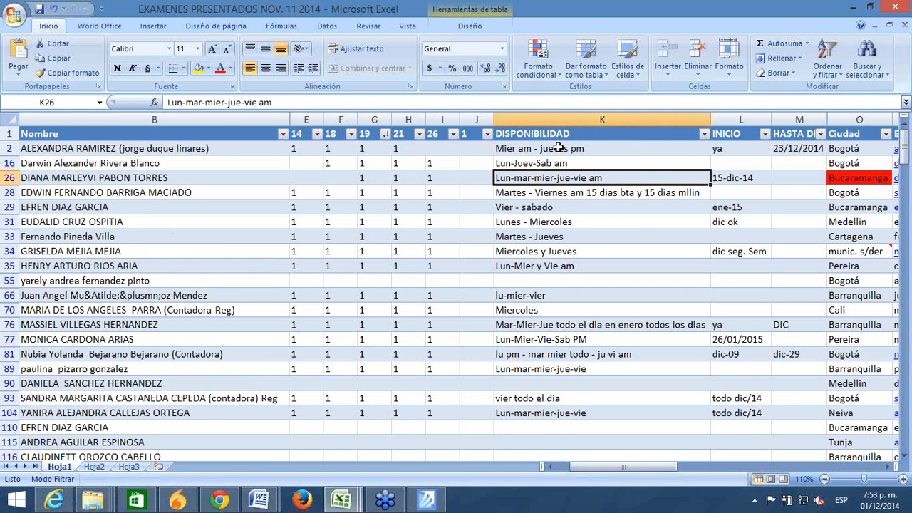
{"action": "key", "text": "Up"}
{"action": "key", "text": "Up"}
{"action": "key", "text": "Down"}
{"action": "key", "text": "Down"}
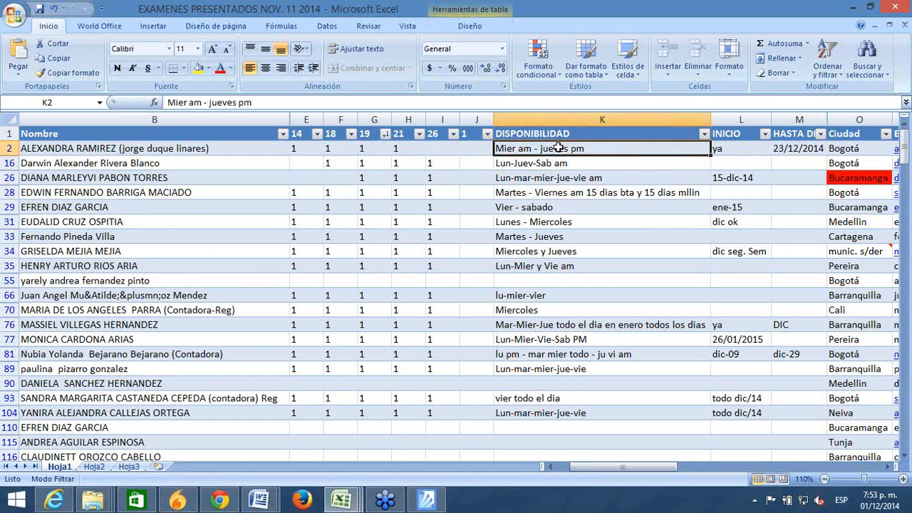
{"action": "key", "text": "Down"}
{"action": "key", "text": "Down"}
{"action": "key", "text": "Down"}
{"action": "key", "text": "Down"}
{"action": "key", "text": "Up"}
{"action": "key", "text": "Up"}
{"action": "key", "text": "Up"}
{"action": "key", "text": "Up"}
{"action": "key", "text": "Up"}
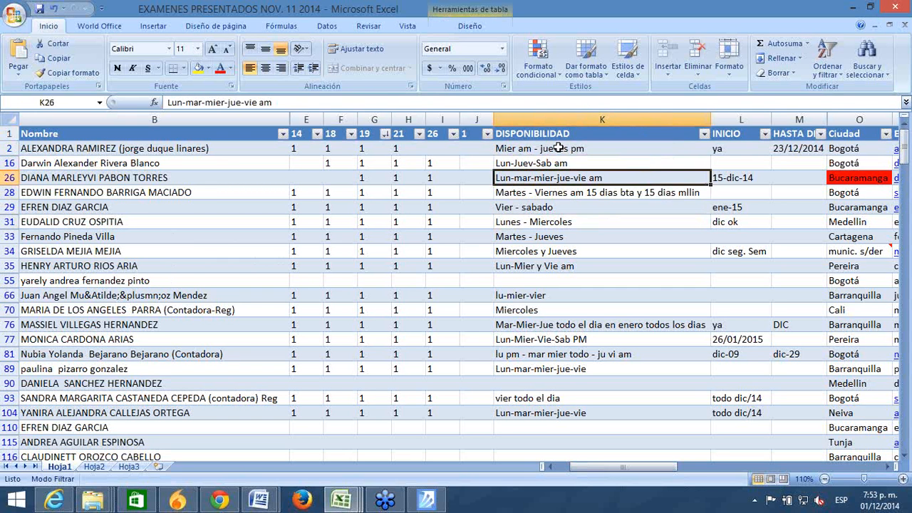
{"action": "key", "text": "Down"}
{"action": "key", "text": "Down"}
{"action": "key", "text": "Down"}
{"action": "key", "text": "Down"}
{"action": "key", "text": "Down"}
{"action": "key", "text": "Down"}
{"action": "key", "text": "Down"}
{"action": "key", "text": "Down"}
{"action": "key", "text": "Down"}
{"action": "key", "text": "Down"}
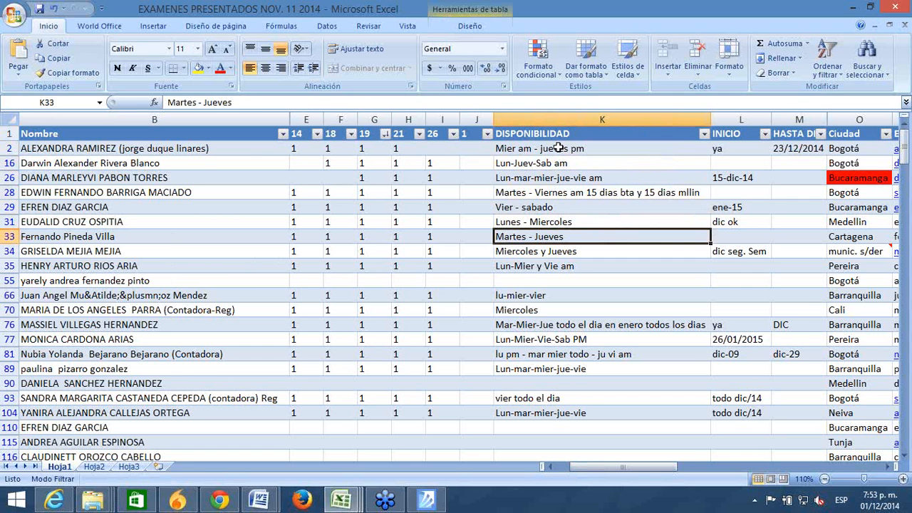
{"action": "key", "text": "Down"}
{"action": "key", "text": "Down"}
{"action": "key", "text": "Down"}
{"action": "key", "text": "Down"}
{"action": "key", "text": "Down"}
{"action": "key", "text": "Down"}
{"action": "key", "text": "Down"}
{"action": "key", "text": "Down"}
{"action": "key", "text": "Down"}
{"action": "key", "text": "Down"}
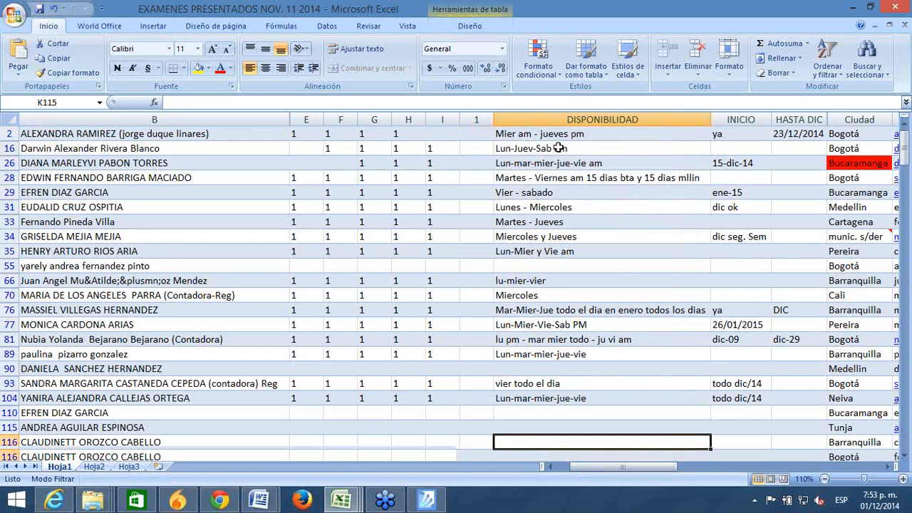
{"action": "key", "text": "Up"}
{"action": "key", "text": "Up"}
{"action": "key", "text": "Up"}
{"action": "key", "text": "Up"}
{"action": "key", "text": "Up"}
{"action": "key", "text": "Up"}
{"action": "key", "text": "Down"}
{"action": "key", "text": "Down"}
{"action": "key", "text": "Down"}
{"action": "key", "text": "Down"}
{"action": "key", "text": "Down"}
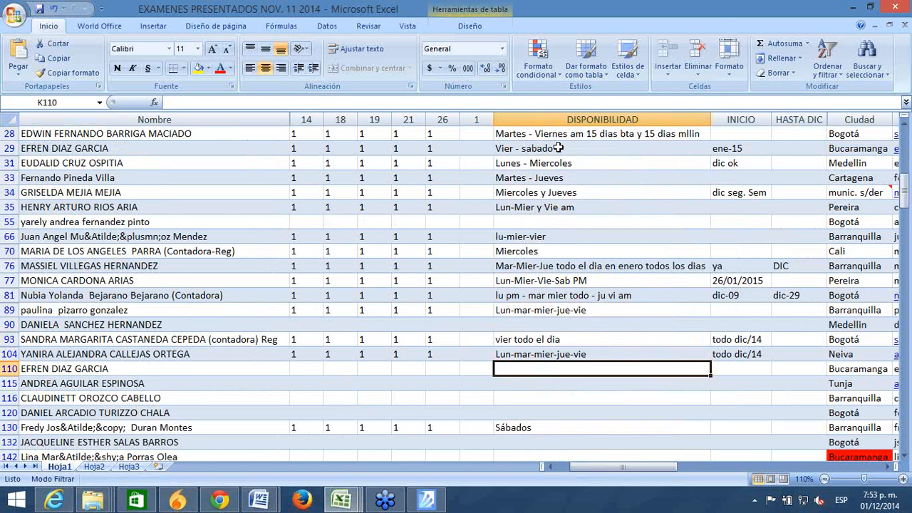
{"action": "key", "text": "Down"}
{"action": "key", "text": "Down"}
{"action": "key", "text": "Down"}
{"action": "key", "text": "Down"}
{"action": "key", "text": "Down"}
{"action": "key", "text": "Down"}
{"action": "key", "text": "Down"}
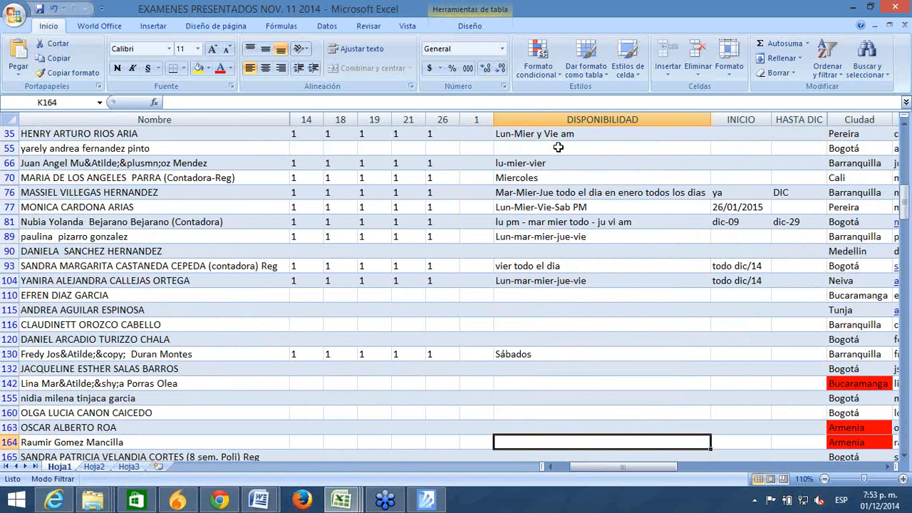
{"action": "key", "text": "Up"}
{"action": "key", "text": "Up"}
{"action": "key", "text": "Up"}
{"action": "key", "text": "Up"}
{"action": "key", "text": "Down"}
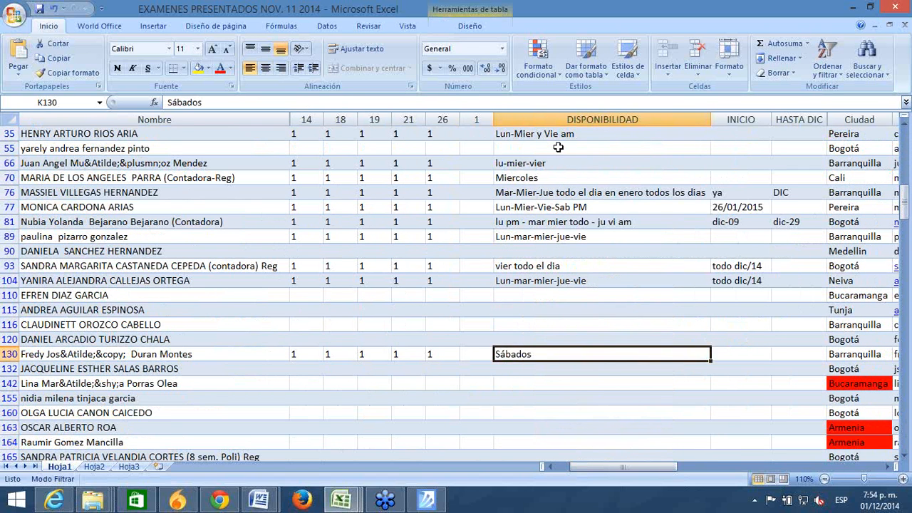
{"action": "key", "text": "Up"}
{"action": "key", "text": "Down"}
{"action": "key", "text": "Down"}
{"action": "key", "text": "Down"}
{"action": "key", "text": "Down"}
{"action": "key", "text": "Down"}
{"action": "key", "text": "Down"}
{"action": "key", "text": "Down"}
{"action": "key", "text": "Down"}
{"action": "key", "text": "Down"}
{"action": "key", "text": "Down"}
{"action": "key", "text": "Down"}
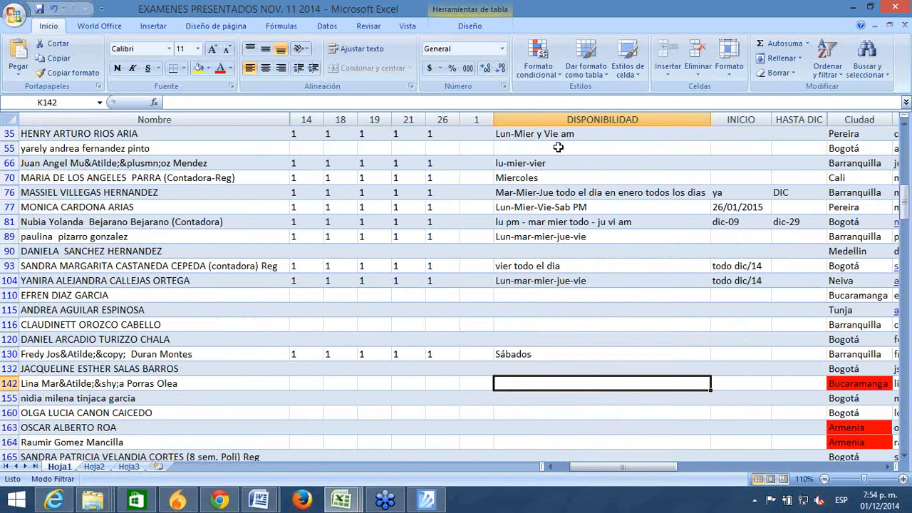
{"action": "key", "text": "Up"}
{"action": "key", "text": "Up"}
{"action": "key", "text": "Up"}
{"action": "key", "text": "Up"}
{"action": "key", "text": "Up"}
{"action": "key", "text": "Up"}
{"action": "key", "text": "Up"}
{"action": "key", "text": "Up"}
{"action": "key", "text": "Up"}
{"action": "key", "text": "Up"}
{"action": "key", "text": "Up"}
{"action": "key", "text": "Up"}
{"action": "key", "text": "Up"}
{"action": "key", "text": "Up"}
{"action": "key", "text": "Up"}
{"action": "key", "text": "Up"}
{"action": "key", "text": "Up"}
{"action": "key", "text": "Up"}
{"action": "key", "text": "Up"}
{"action": "key", "text": "Up"}
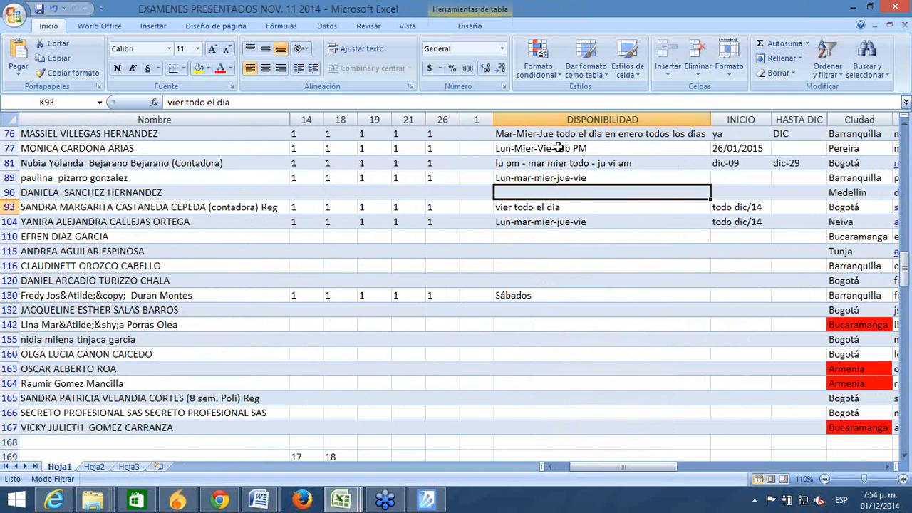
{"action": "key", "text": "Down"}
{"action": "key", "text": "Down"}
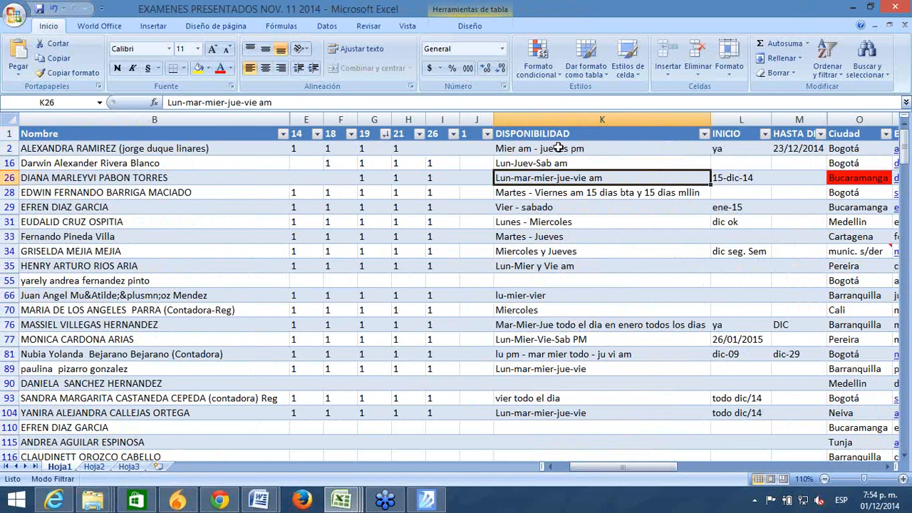
{"action": "key", "text": "Up"}
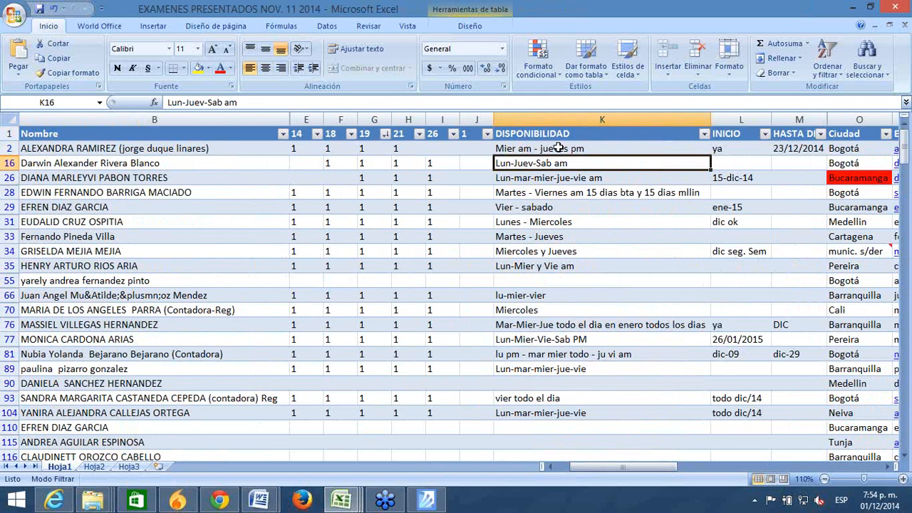
{"action": "left_click", "coordinate": [488, 475]}
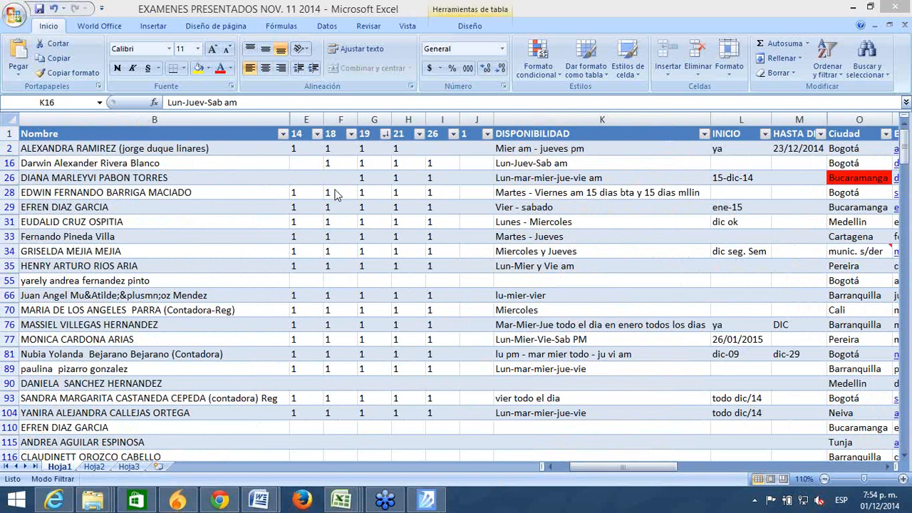
{"action": "left_click", "coordinate": [739, 164]}
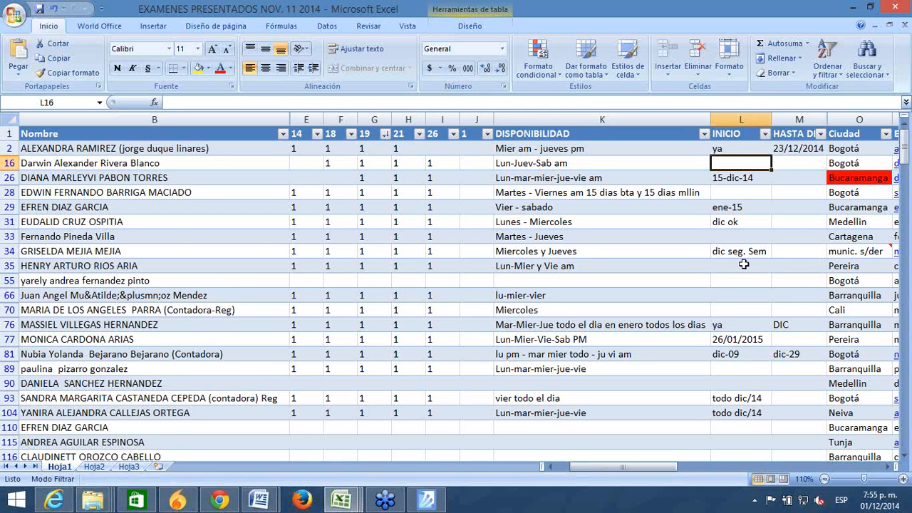
{"action": "left_click", "coordinate": [507, 387]}
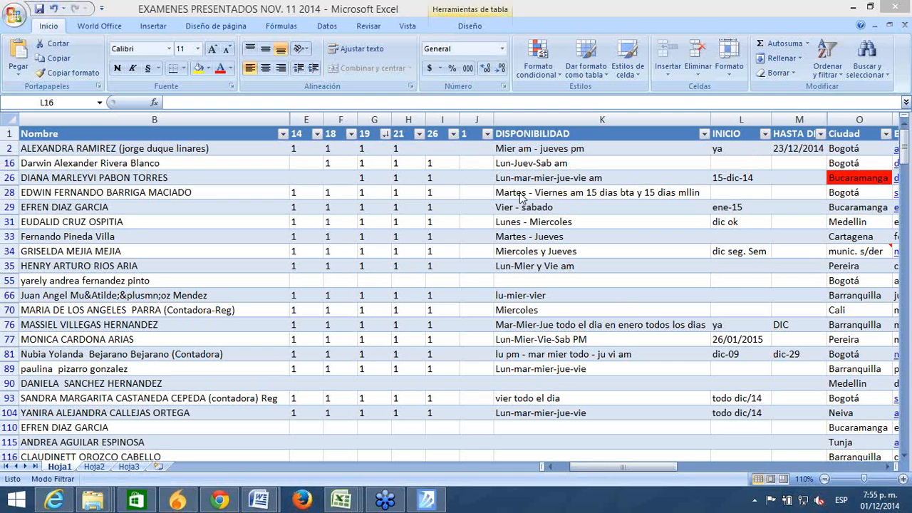
{"action": "left_click", "coordinate": [735, 166]}
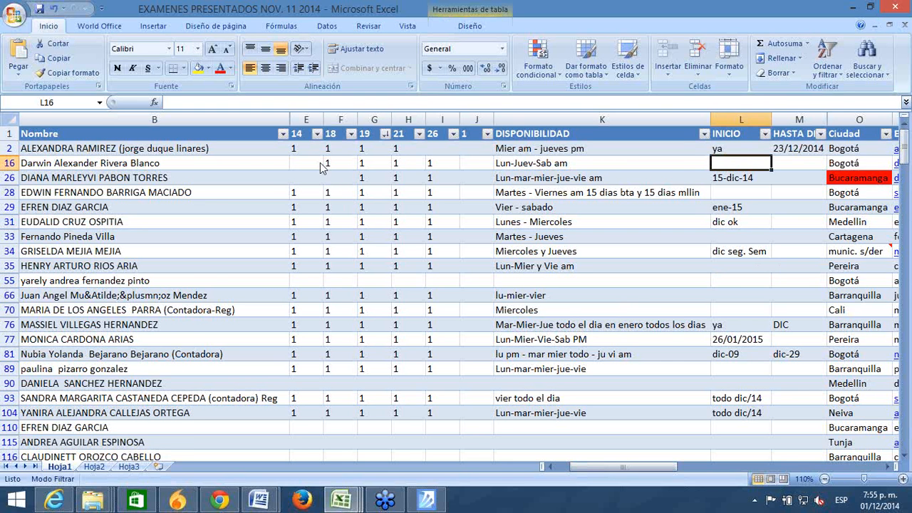
{"action": "left_click", "coordinate": [306, 137]}
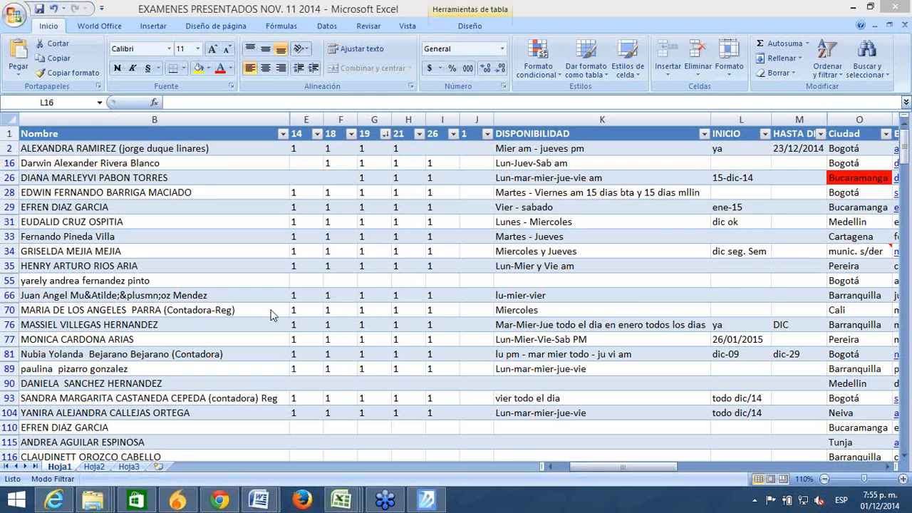
{"action": "left_click", "coordinate": [127, 229]}
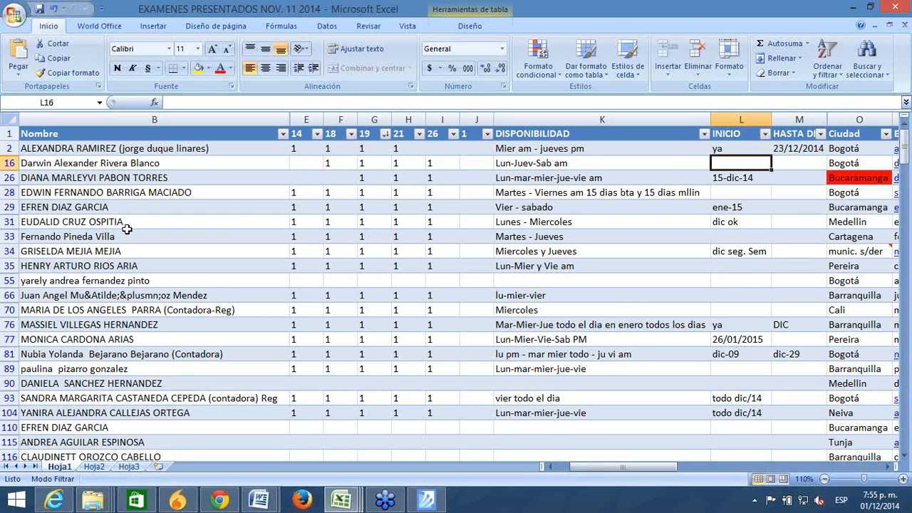
Step: Enter ya as row 66's INICIO value
{"action": "left_click", "coordinate": [717, 294]}
{"action": "type", "text": "ya"}
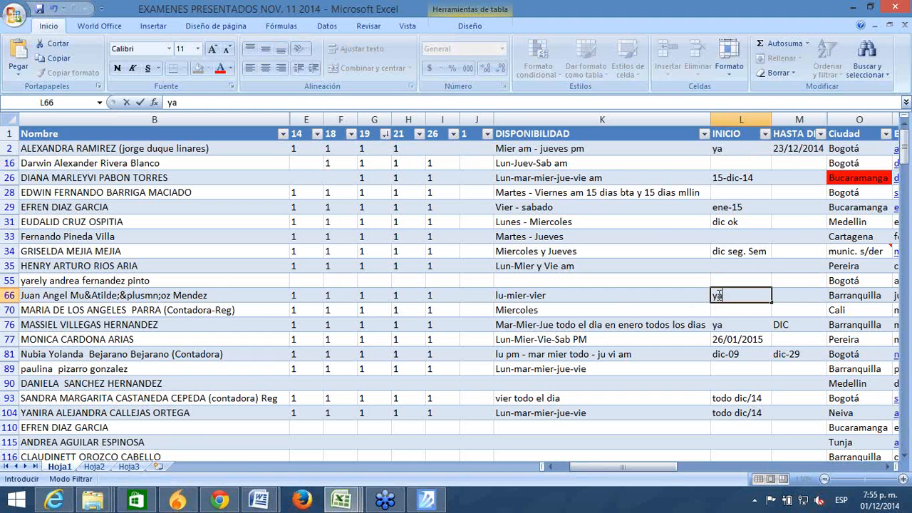
{"action": "key", "text": "Return"}
{"action": "key", "text": "Up"}
{"action": "key", "text": "Up"}
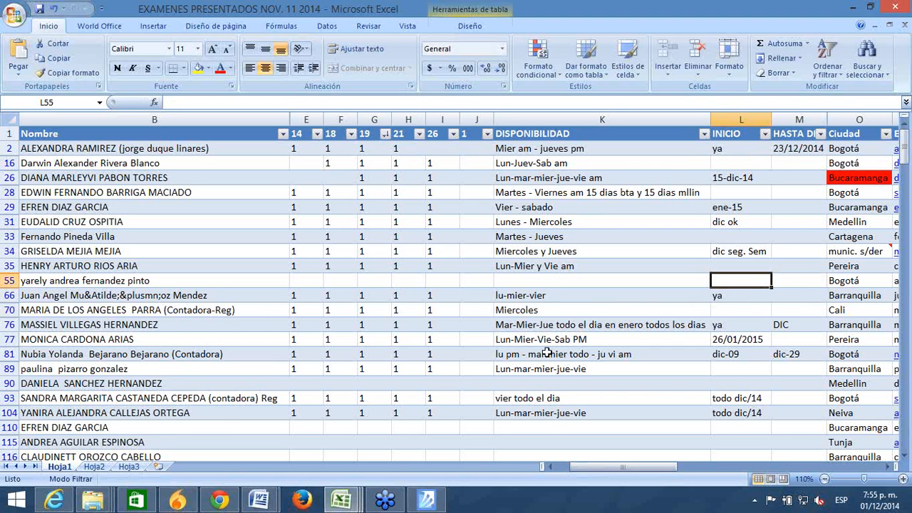
{"action": "left_click", "coordinate": [528, 365]}
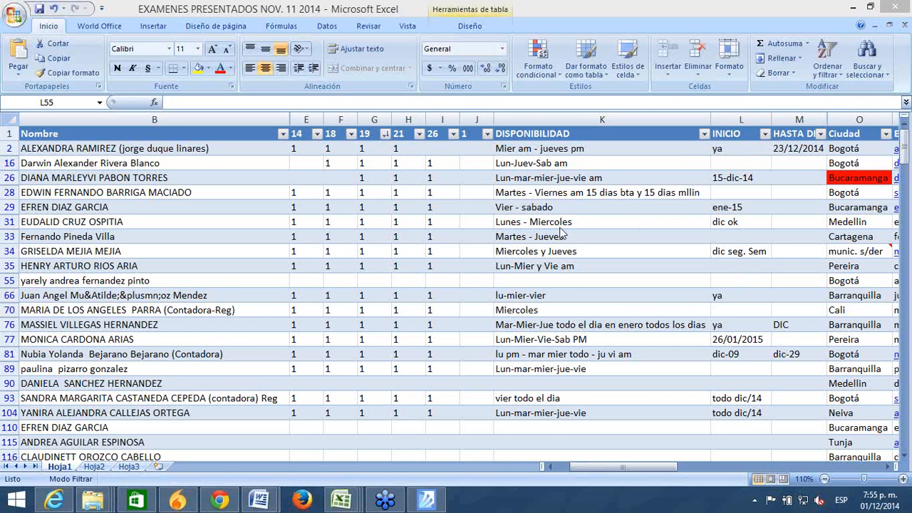
Step: Set row 28's INICIO start to enero
{"action": "left_click", "coordinate": [744, 193]}
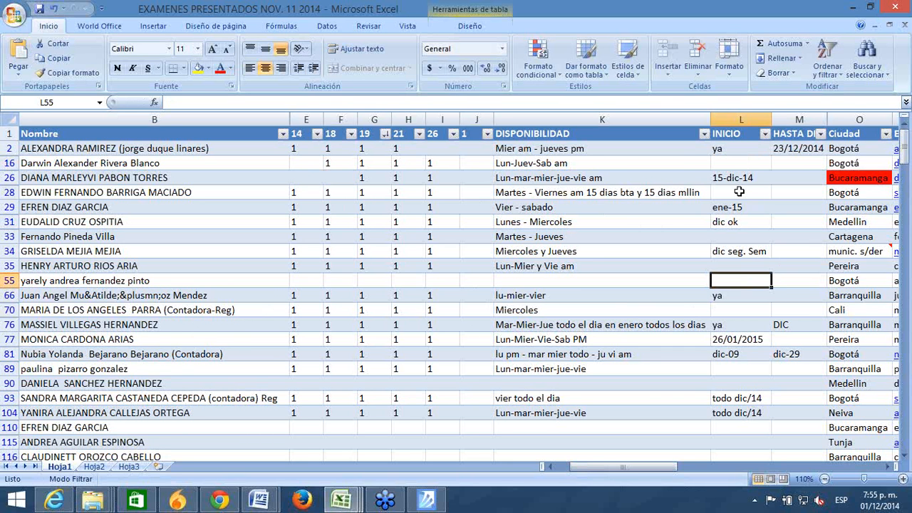
{"action": "left_click", "coordinate": [738, 191]}
{"action": "type", "text": "ene"}
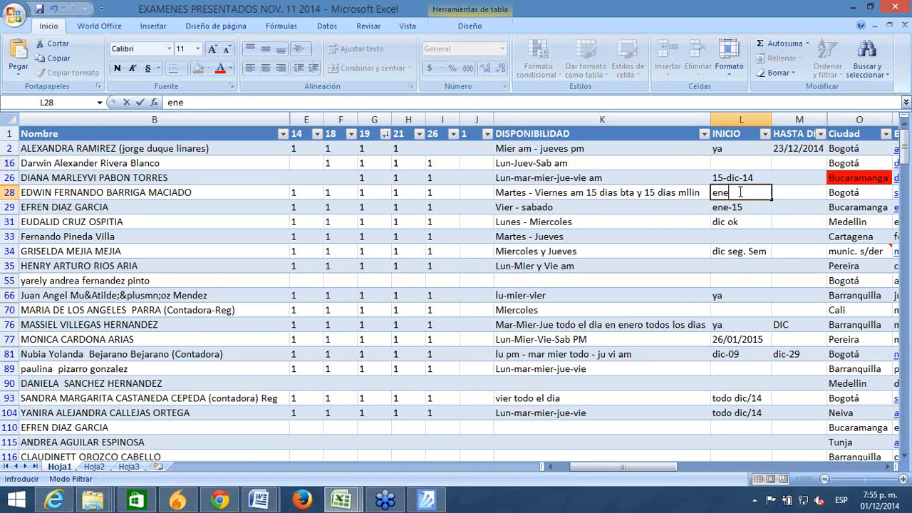
{"action": "type", "text": "ro"}
{"action": "key", "text": "Return"}
{"action": "key", "text": "Return"}
{"action": "key", "text": "Return"}
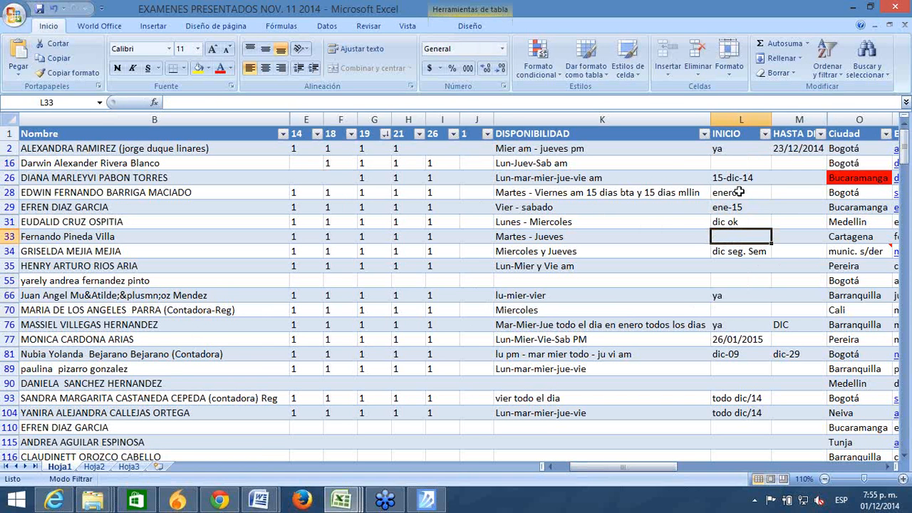
{"action": "key", "text": "Return"}
{"action": "key", "text": "Up"}
Step: Mark rows 35 and 89 as ya in the INICIO column
{"action": "key", "text": "Down"}
{"action": "key", "text": "Down"}
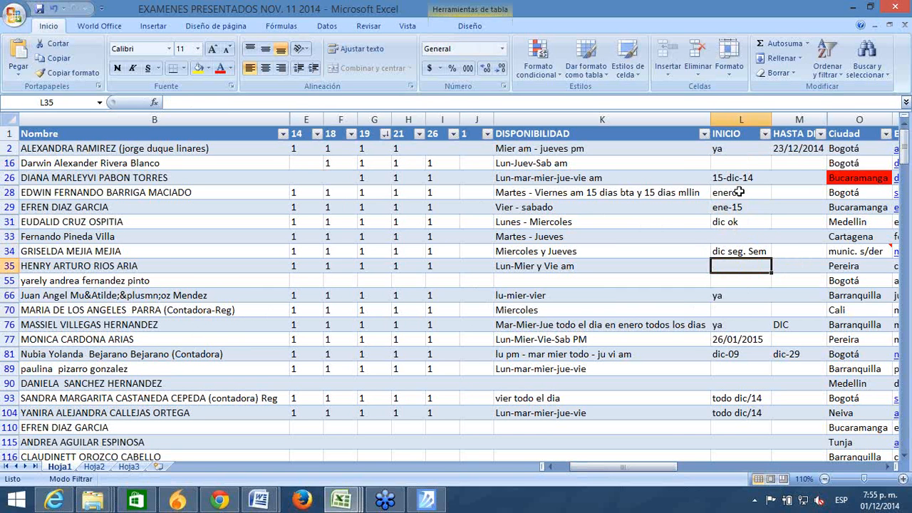
{"action": "key", "text": "Down"}
{"action": "key", "text": "Up"}
{"action": "type", "text": "ya"}
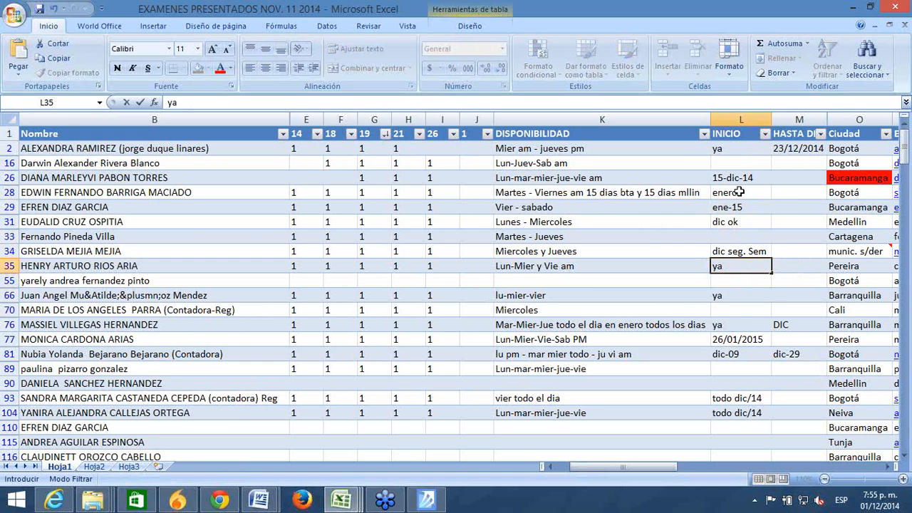
{"action": "key", "text": "Return"}
{"action": "key", "text": "Down"}
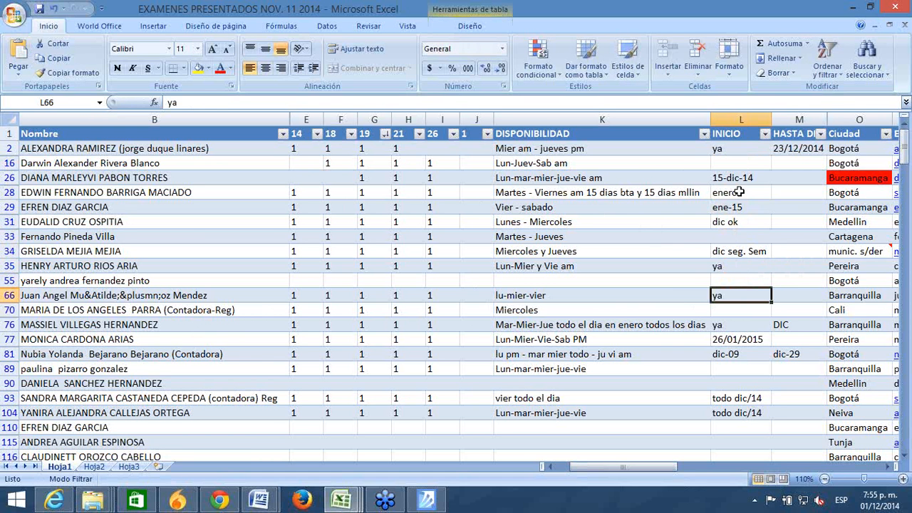
{"action": "key", "text": "Down"}
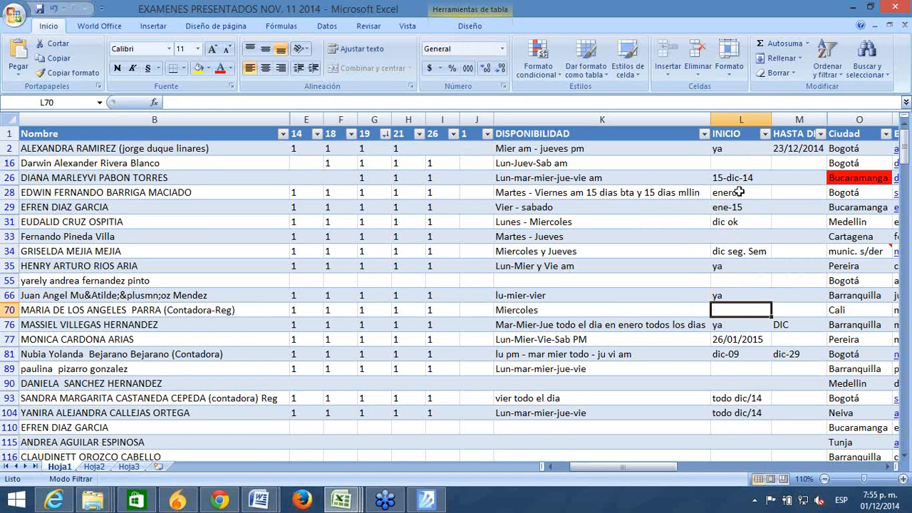
{"action": "key", "text": "Down"}
{"action": "key", "text": "Down"}
{"action": "key", "text": "Down"}
{"action": "key", "text": "Down"}
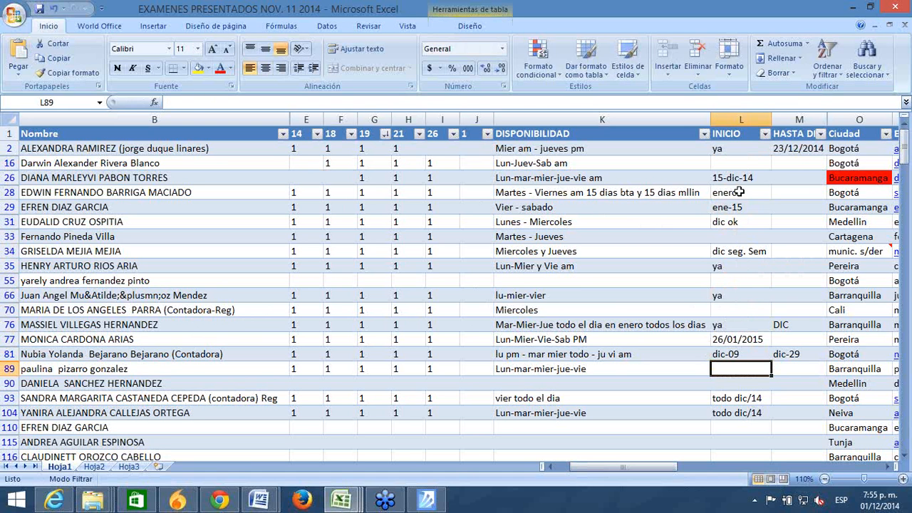
{"action": "type", "text": "ya"}
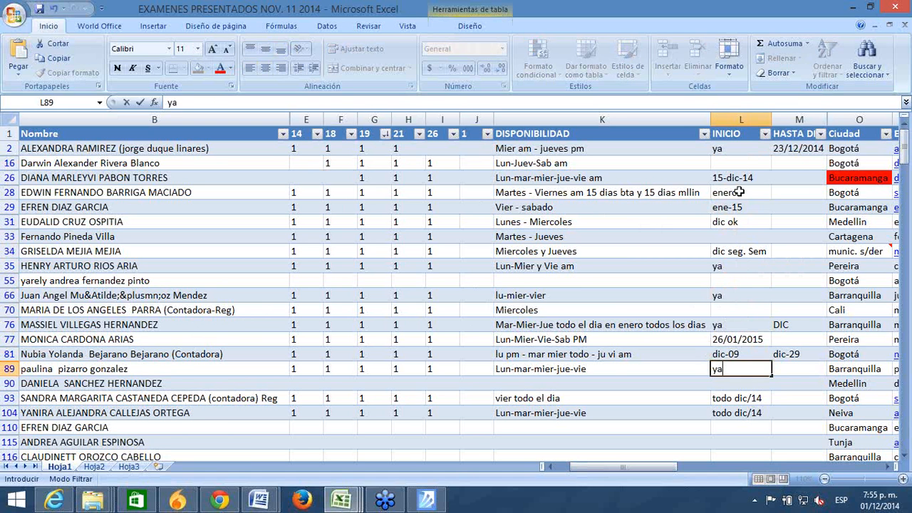
{"action": "key", "text": "Return"}
{"action": "key", "text": "Down"}
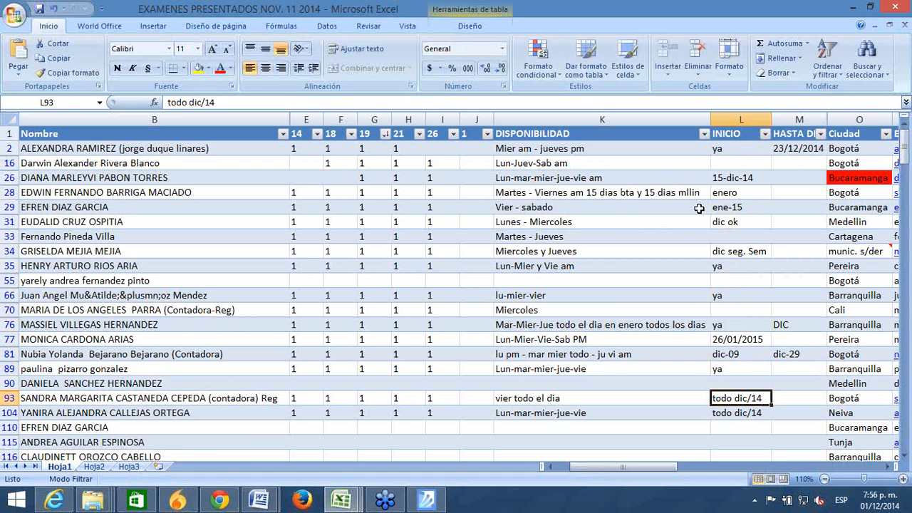
{"action": "left_click", "coordinate": [458, 440]}
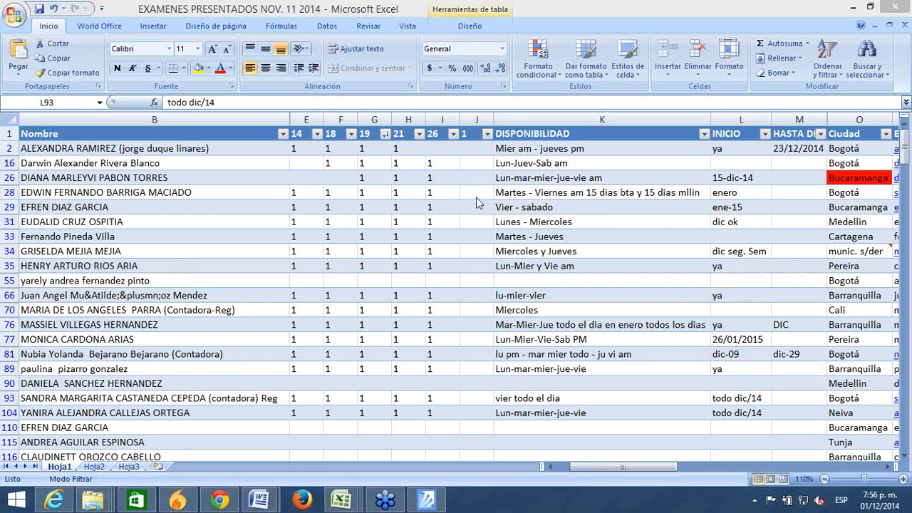
Step: Set row 35's INICIO to 05/12/2014 and row 33's INICIO to ya
{"action": "left_click", "coordinate": [721, 267]}
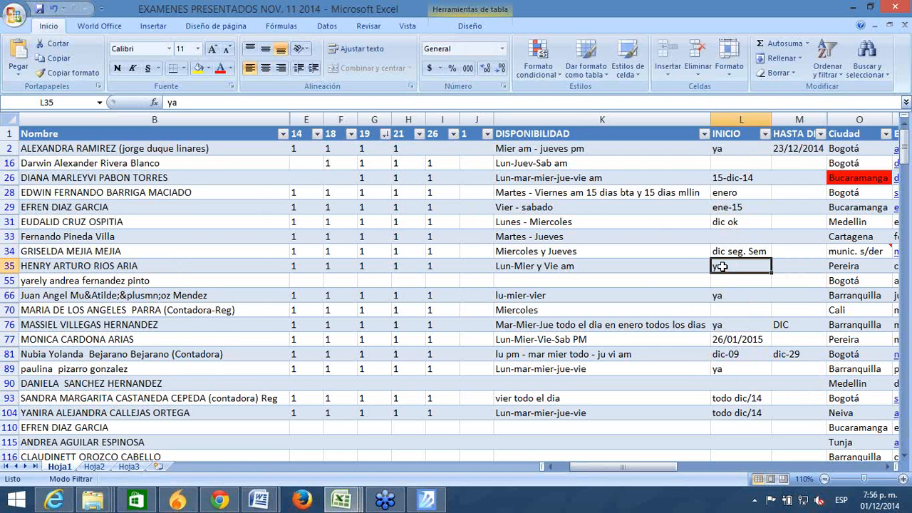
{"action": "type", "text": "5-12-14"}
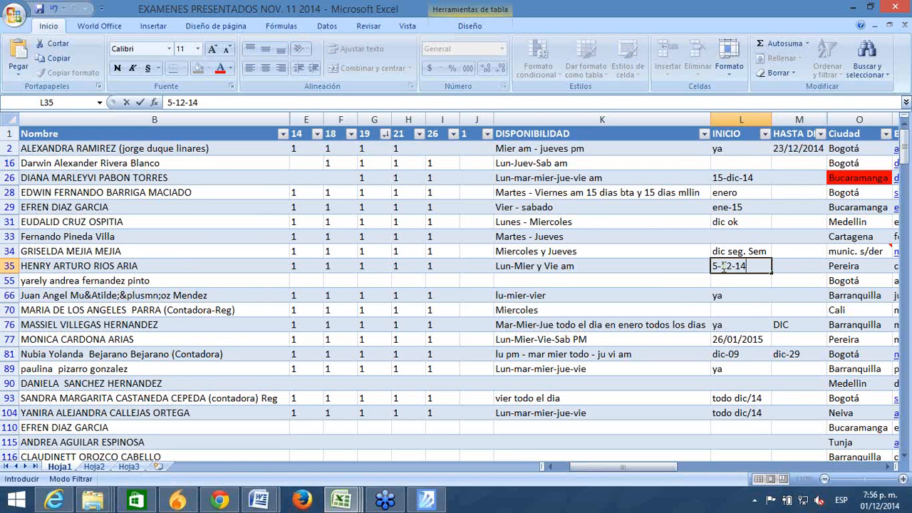
{"action": "key", "text": "Return"}
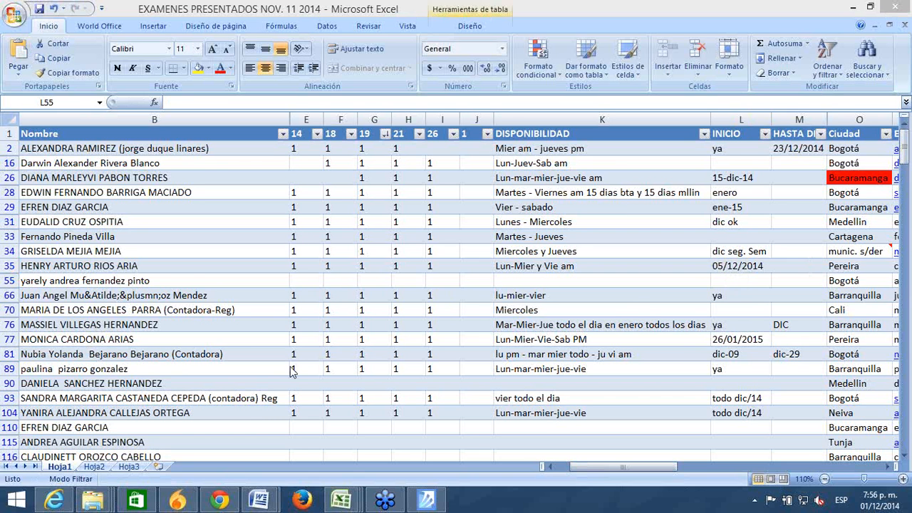
{"action": "left_click", "coordinate": [723, 236]}
{"action": "key", "text": "BackSpace"}
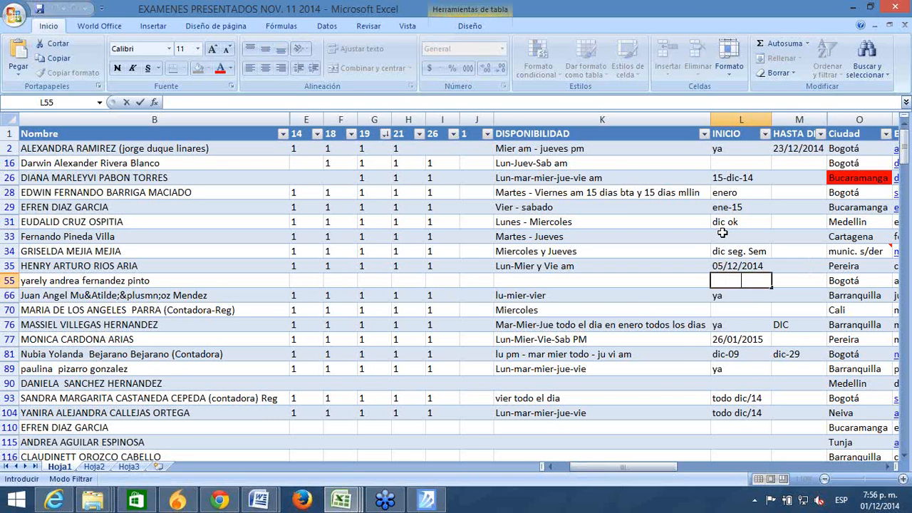
{"action": "left_click", "coordinate": [722, 235]}
{"action": "type", "text": "ya"}
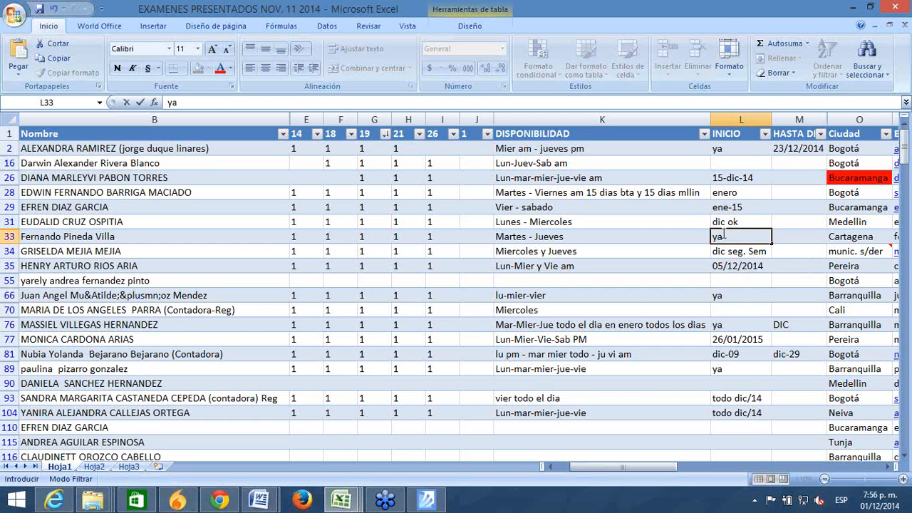
{"action": "key", "text": "Return"}
{"action": "key", "text": "Return"}
{"action": "key", "text": "Return"}
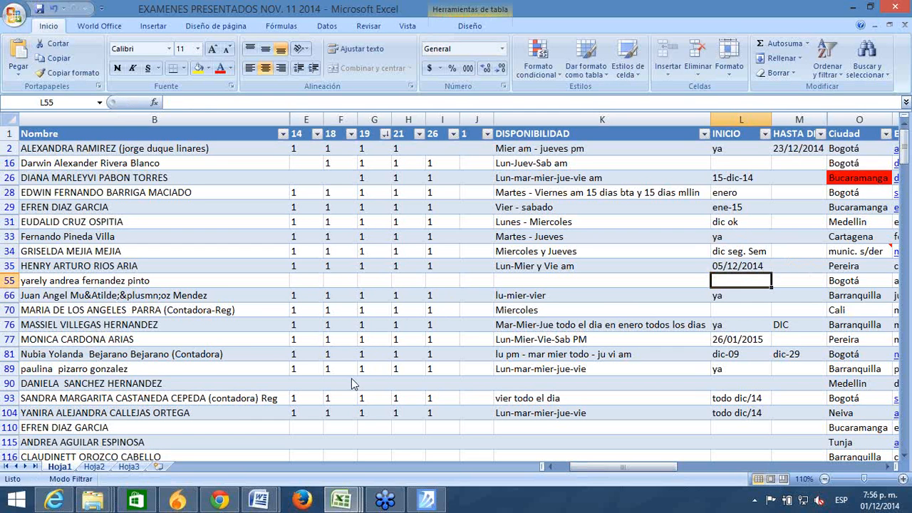
{"action": "left_click", "coordinate": [354, 384]}
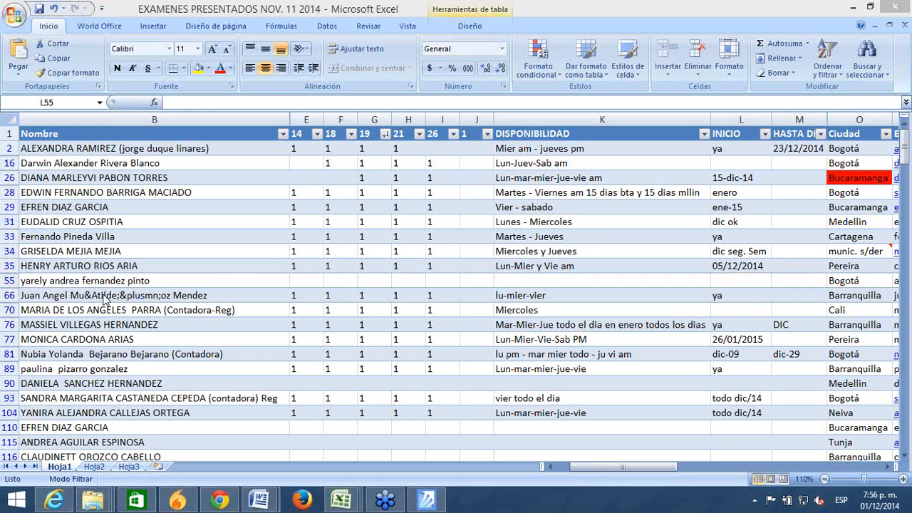
Step: Replace row 28's enero with the start date 15/01/2015
{"action": "left_click", "coordinate": [738, 193]}
{"action": "key", "text": "BackSpace"}
{"action": "left_click", "coordinate": [738, 193]}
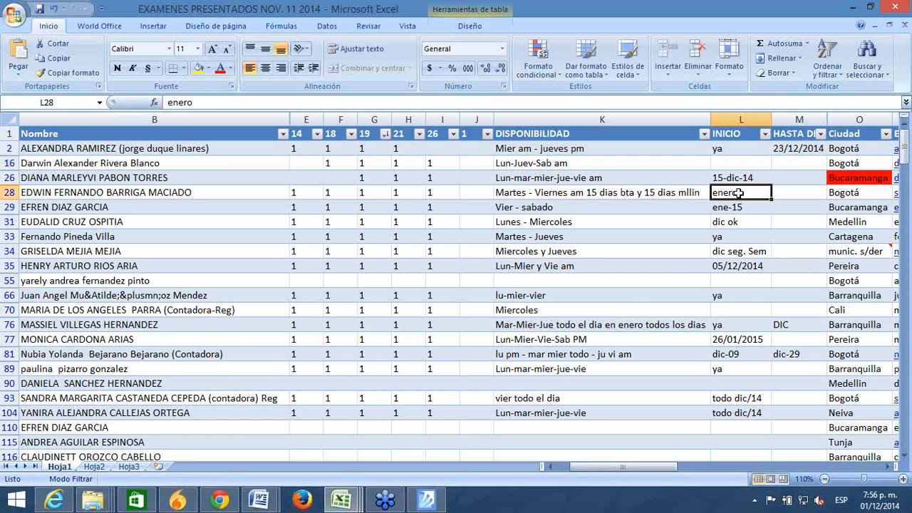
{"action": "type", "text": "15-1-15"}
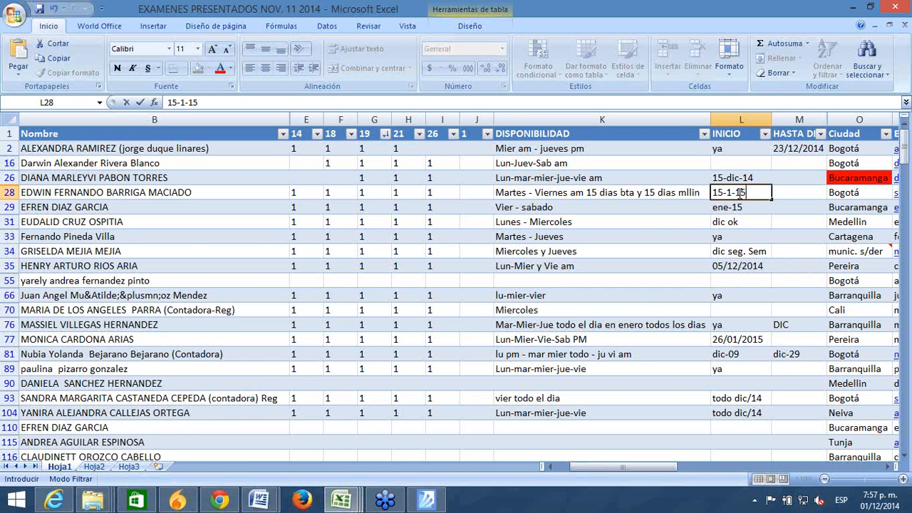
{"action": "key", "text": "Return"}
{"action": "left_click", "coordinate": [193, 249]}
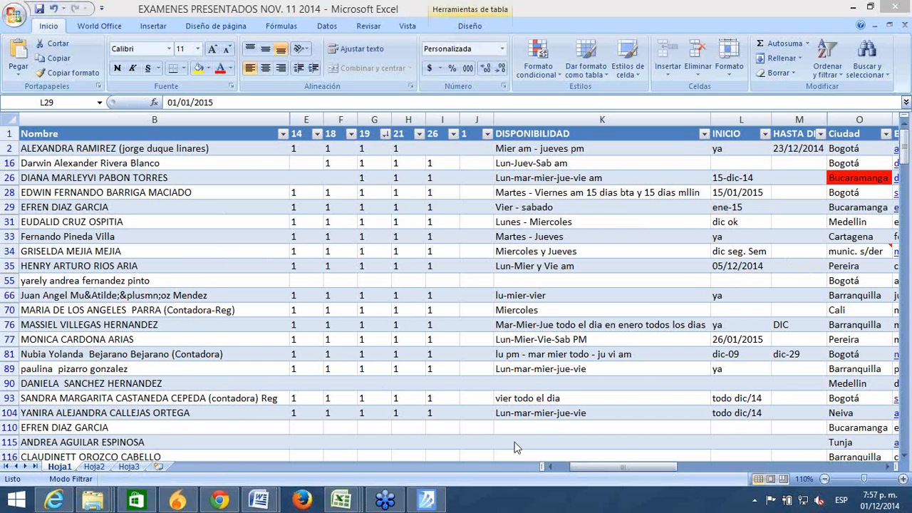
Step: Enter ya in row 70's empty INICIO cell
{"action": "left_click", "coordinate": [784, 414]}
{"action": "left_click", "coordinate": [740, 414]}
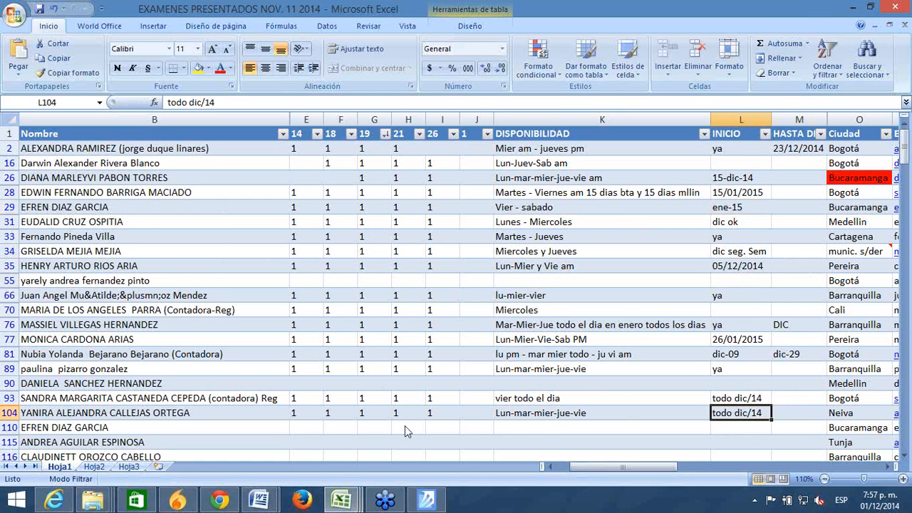
{"action": "left_click", "coordinate": [385, 499]}
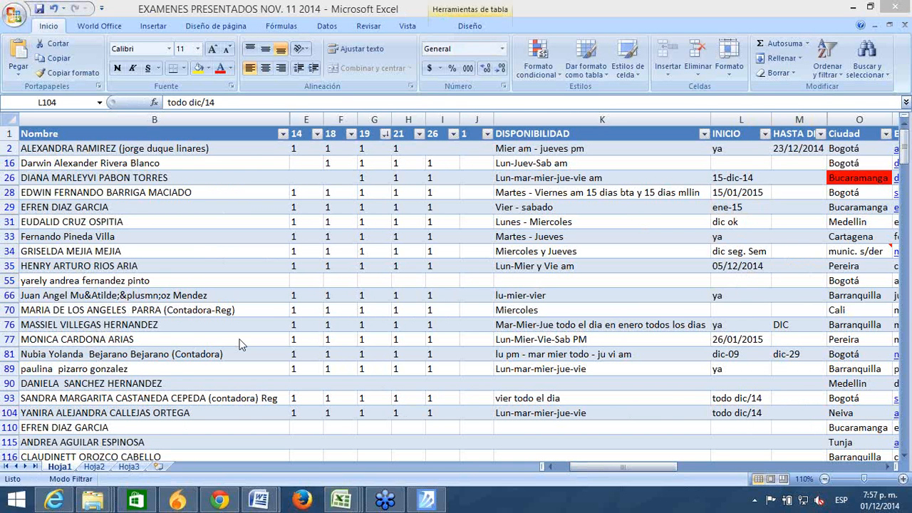
{"action": "left_click", "coordinate": [721, 310]}
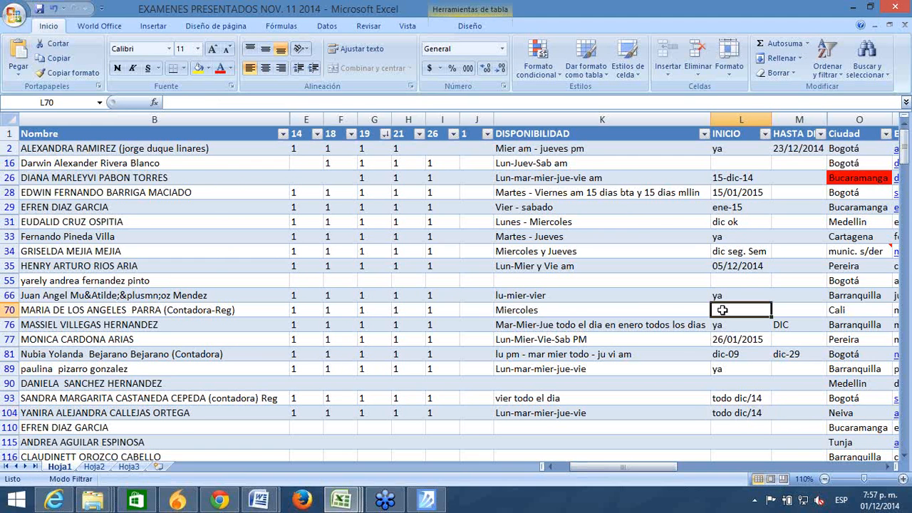
{"action": "type", "text": "ya"}
{"action": "key", "text": "Return"}
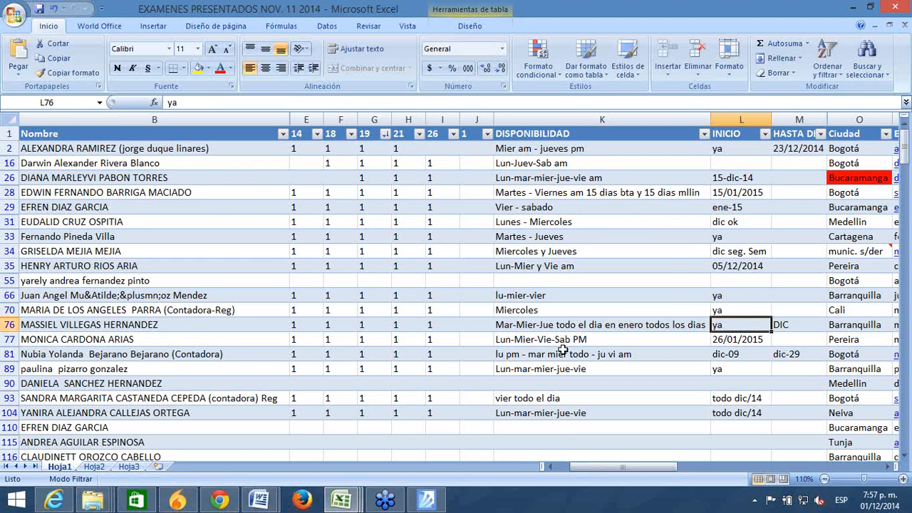
{"action": "left_click", "coordinate": [375, 415]}
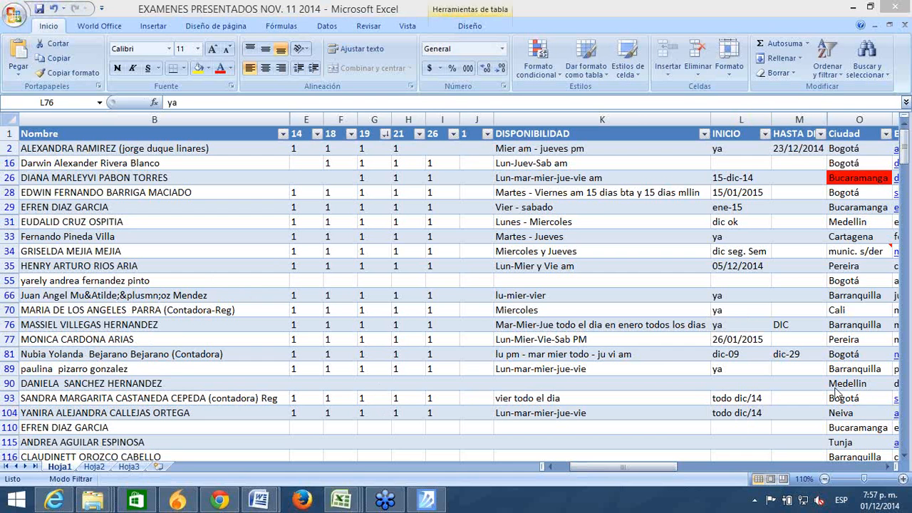
{"action": "left_click", "coordinate": [905, 458]}
{"action": "left_click", "coordinate": [904, 458]}
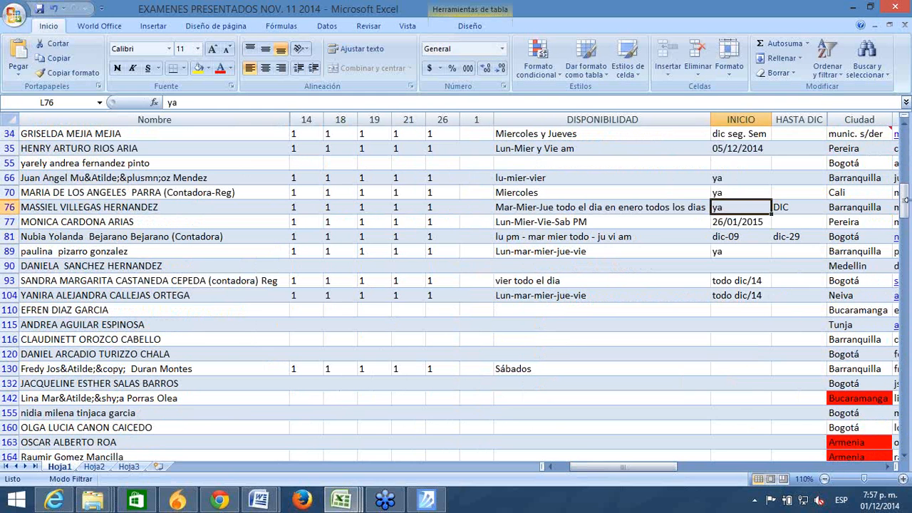
{"action": "left_click_drag", "start_coordinate": [904, 202], "coordinate": [903, 143]}
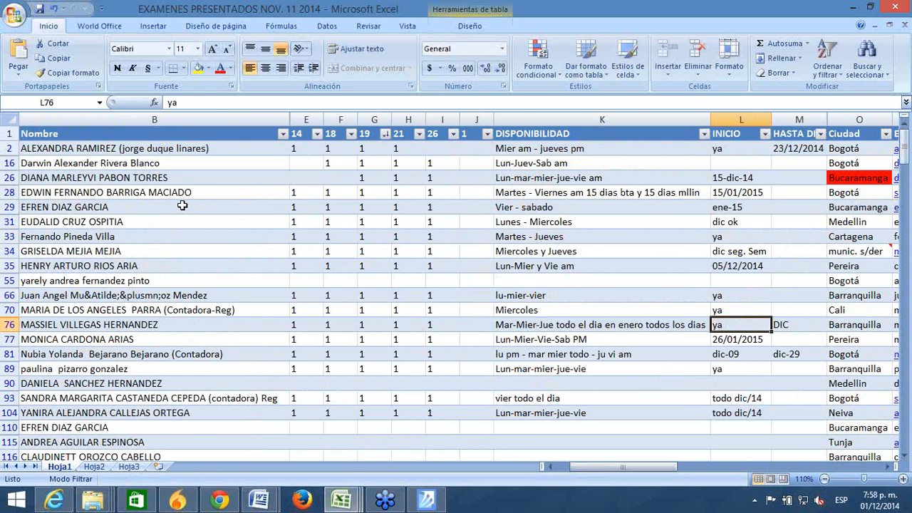
{"action": "left_click", "coordinate": [160, 206]}
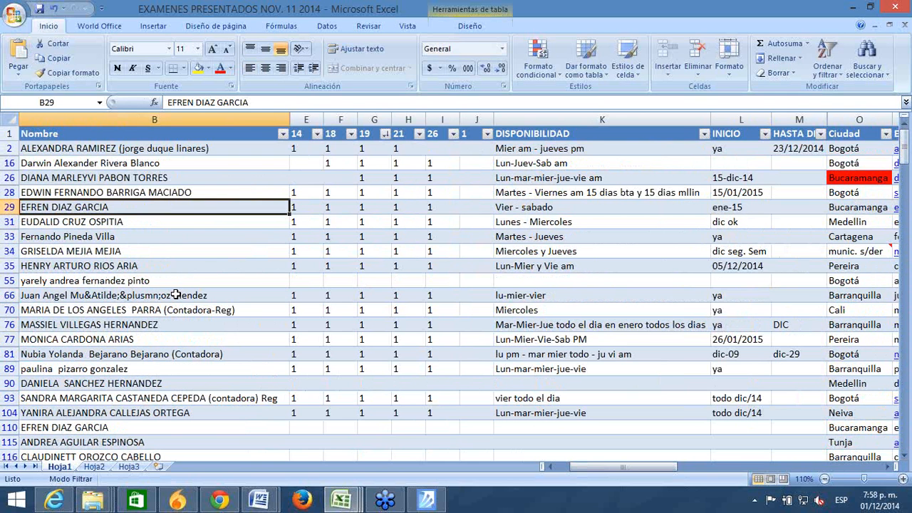
{"action": "key", "text": "Down"}
{"action": "key", "text": "Down"}
{"action": "key", "text": "Down"}
{"action": "key", "text": "Down"}
{"action": "key", "text": "Down"}
{"action": "key", "text": "Down"}
{"action": "key", "text": "Down"}
{"action": "key", "text": "Down"}
{"action": "key", "text": "Down"}
{"action": "key", "text": "Down"}
{"action": "key", "text": "Down"}
{"action": "key", "text": "Down"}
{"action": "key", "text": "Down"}
{"action": "key", "text": "Down"}
{"action": "key", "text": "Down"}
{"action": "key", "text": "Down"}
{"action": "key", "text": "Down"}
{"action": "key", "text": "Down"}
{"action": "key", "text": "Down"}
{"action": "key", "text": "Down"}
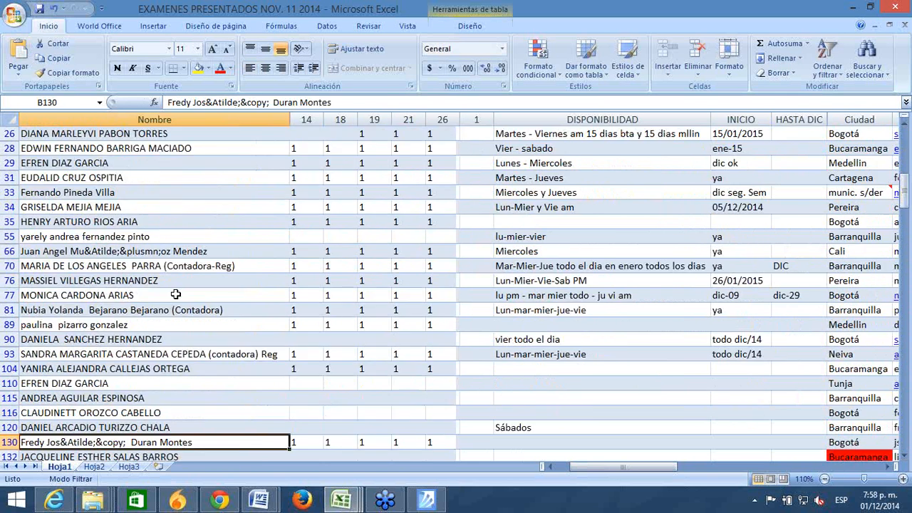
{"action": "key", "text": "Down"}
{"action": "key", "text": "Down"}
{"action": "key", "text": "Down"}
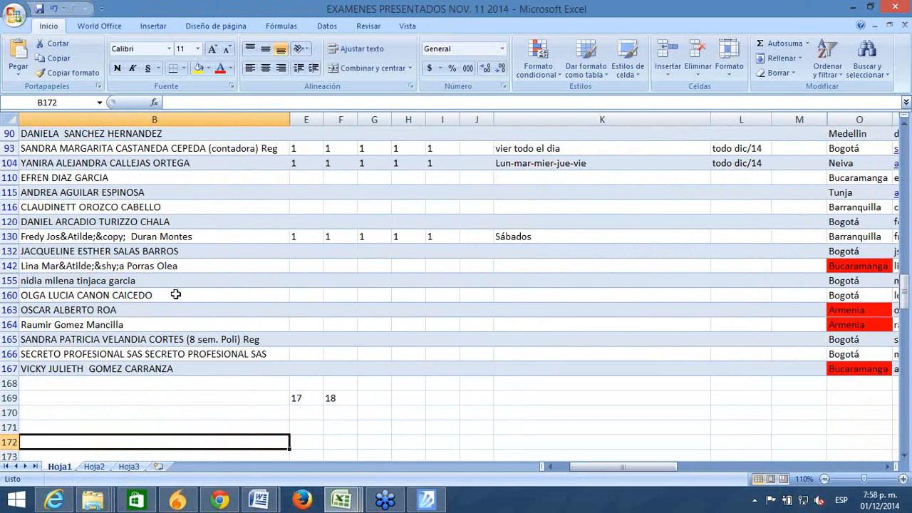
{"action": "key", "text": "Up"}
{"action": "key", "text": "Up"}
{"action": "key", "text": "Up"}
{"action": "key", "text": "Up"}
{"action": "key", "text": "Up"}
{"action": "key", "text": "Up"}
{"action": "key", "text": "Down"}
{"action": "key", "text": "Down"}
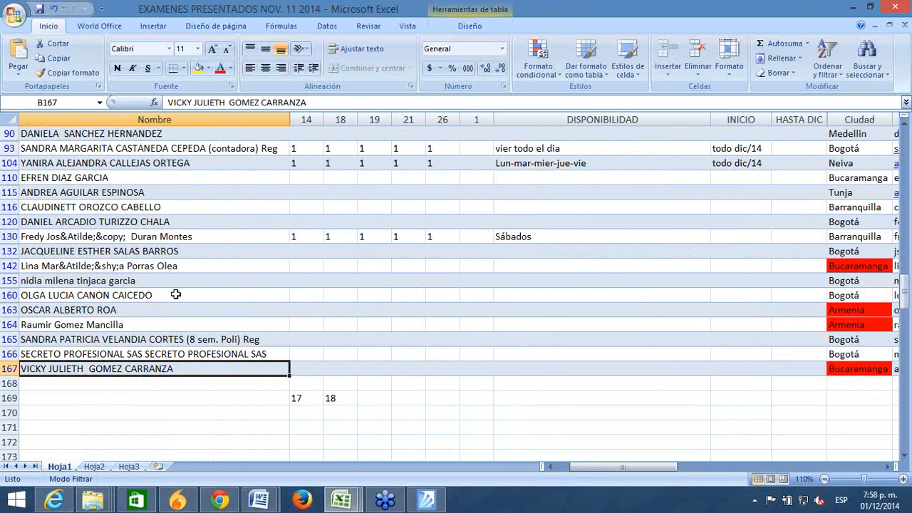
{"action": "key", "text": "Up"}
{"action": "left_click", "coordinate": [175, 294]}
{"action": "key", "text": "Up"}
{"action": "key", "text": "Up"}
{"action": "key", "text": "Up"}
{"action": "key", "text": "Up"}
{"action": "key", "text": "Up"}
{"action": "key", "text": "Up"}
{"action": "key", "text": "Up"}
{"action": "key", "text": "Up"}
{"action": "key", "text": "Up"}
{"action": "key", "text": "Up"}
{"action": "key", "text": "Up"}
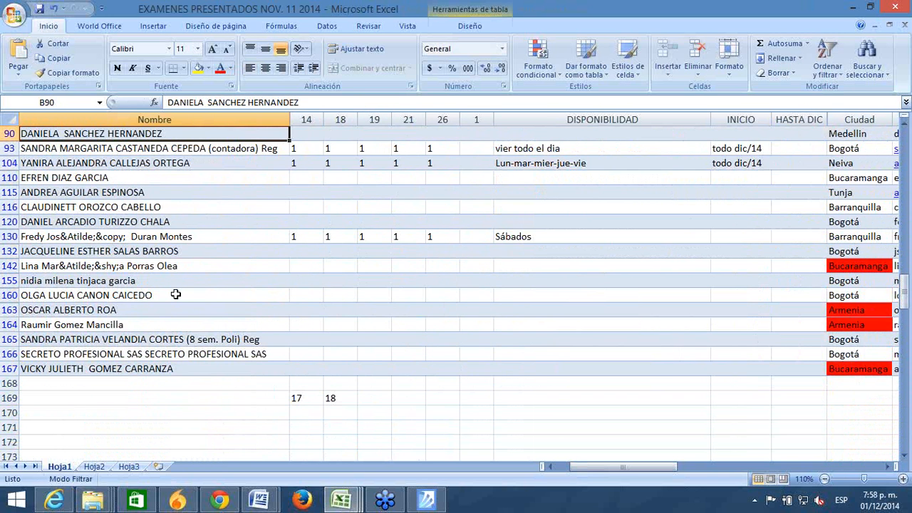
{"action": "key", "text": "Up"}
{"action": "key", "text": "Up"}
{"action": "key", "text": "Up"}
{"action": "key", "text": "Up"}
{"action": "key", "text": "Up"}
{"action": "key", "text": "Up"}
{"action": "key", "text": "Up"}
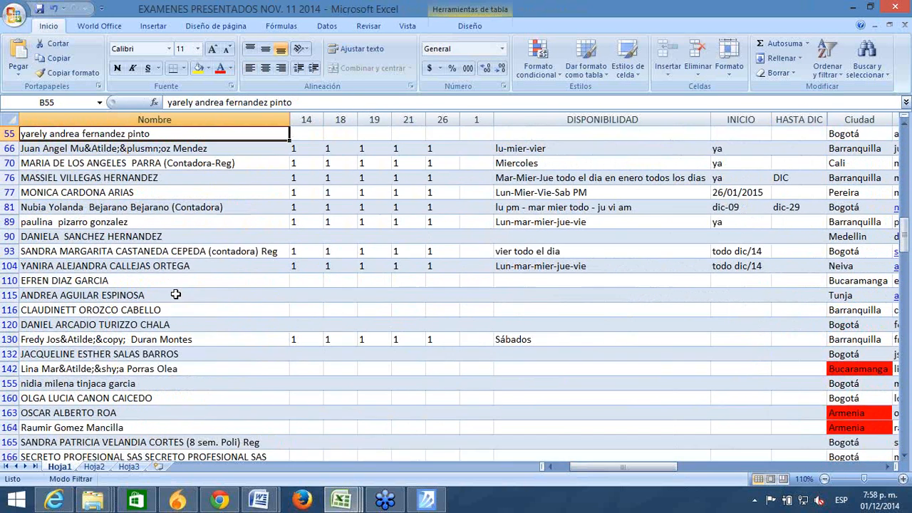
{"action": "key", "text": "Up"}
{"action": "key", "text": "Up"}
{"action": "key", "text": "Up"}
{"action": "key", "text": "Up"}
{"action": "key", "text": "Up"}
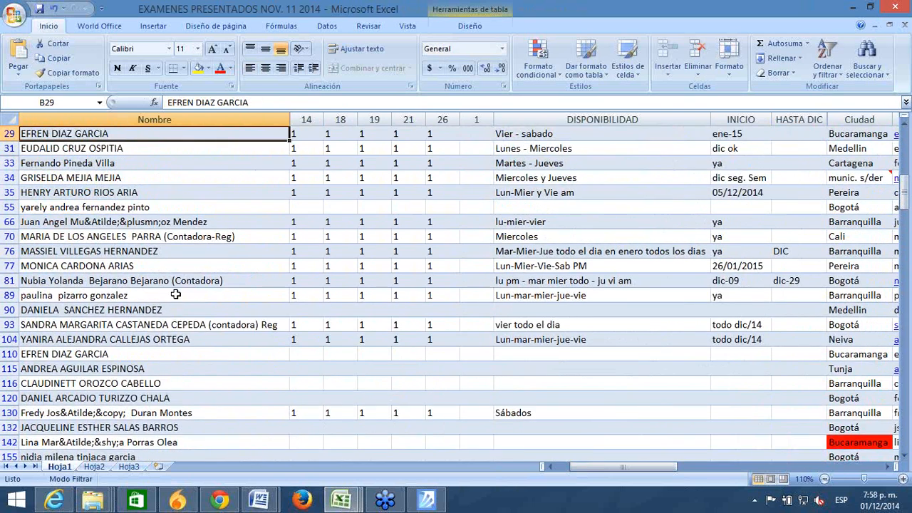
{"action": "key", "text": "Up"}
{"action": "key", "text": "Up"}
{"action": "key", "text": "Up"}
{"action": "key", "text": "Up"}
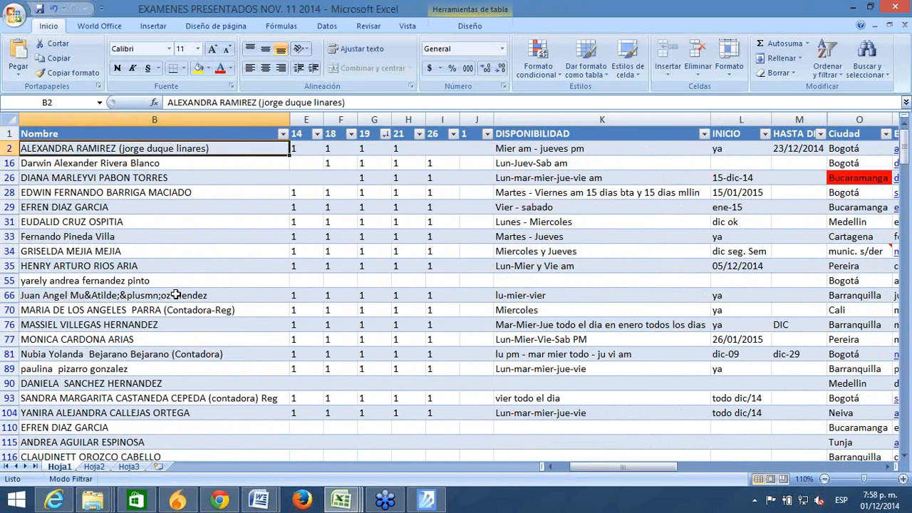
{"action": "key", "text": "Down"}
{"action": "key", "text": "Down"}
{"action": "key", "text": "Down"}
{"action": "key", "text": "Down"}
{"action": "key", "text": "Down"}
{"action": "key", "text": "Down"}
{"action": "key", "text": "Down"}
{"action": "key", "text": "Down"}
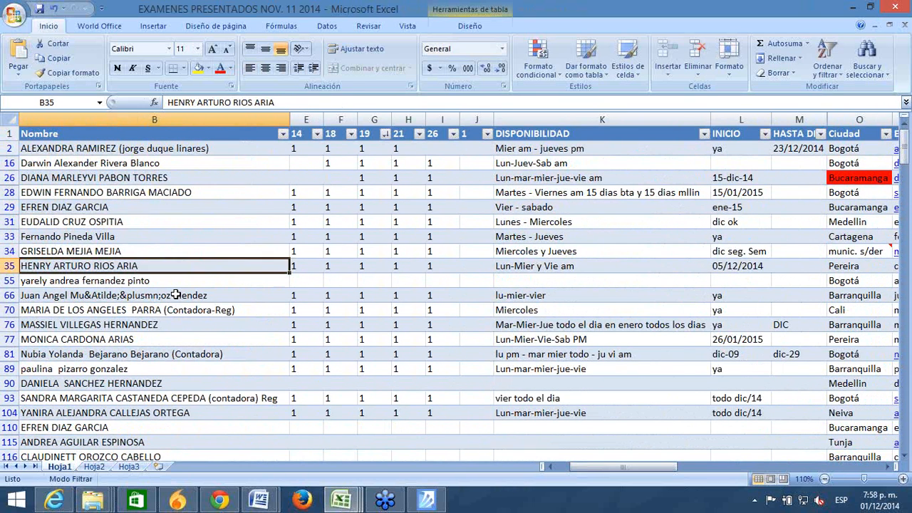
{"action": "key", "text": "Down"}
{"action": "key", "text": "Down"}
{"action": "key", "text": "Down"}
{"action": "key", "text": "Down"}
{"action": "key", "text": "Down"}
{"action": "key", "text": "Down"}
{"action": "key", "text": "Down"}
{"action": "key", "text": "Down"}
{"action": "key", "text": "Down"}
{"action": "key", "text": "Down"}
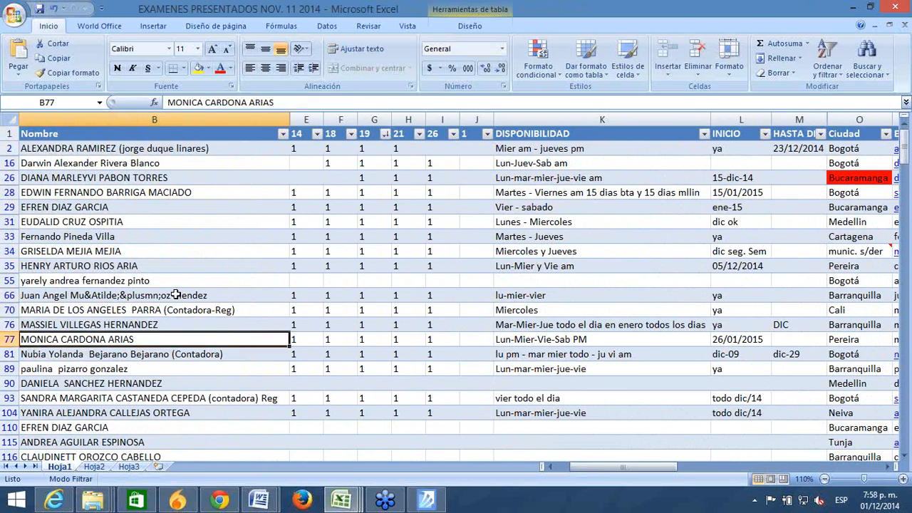
{"action": "key", "text": "Down"}
{"action": "key", "text": "Down"}
{"action": "key", "text": "Down"}
{"action": "key", "text": "Down"}
{"action": "key", "text": "Down"}
{"action": "key", "text": "Down"}
{"action": "key", "text": "Down"}
{"action": "key", "text": "Down"}
{"action": "key", "text": "Down"}
{"action": "key", "text": "Down"}
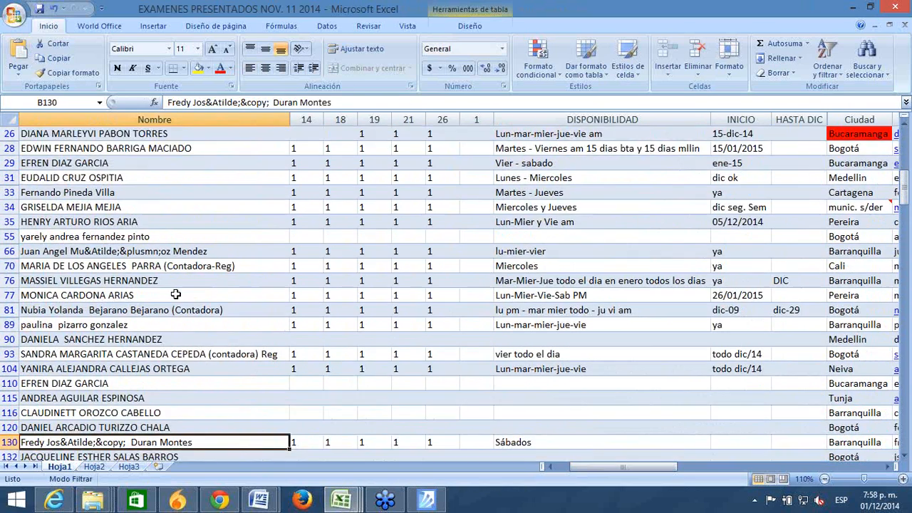
{"action": "key", "text": "Down"}
{"action": "key", "text": "Down"}
{"action": "key", "text": "Down"}
{"action": "key", "text": "Down"}
{"action": "key", "text": "Down"}
{"action": "key", "text": "Down"}
{"action": "key", "text": "Down"}
{"action": "key", "text": "Down"}
{"action": "key", "text": "Down"}
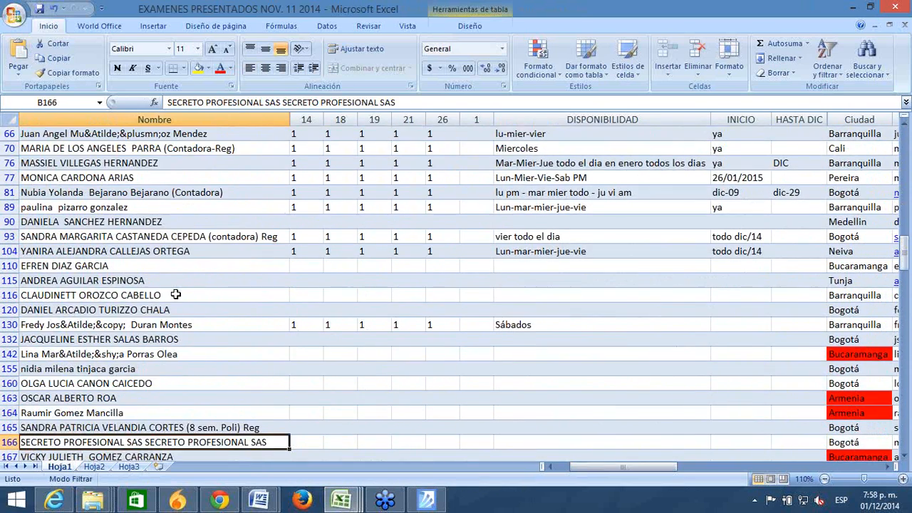
{"action": "key", "text": "Down"}
{"action": "key", "text": "Up"}
{"action": "key", "text": "Up"}
{"action": "key", "text": "Up"}
{"action": "key", "text": "Up"}
{"action": "key", "text": "Up"}
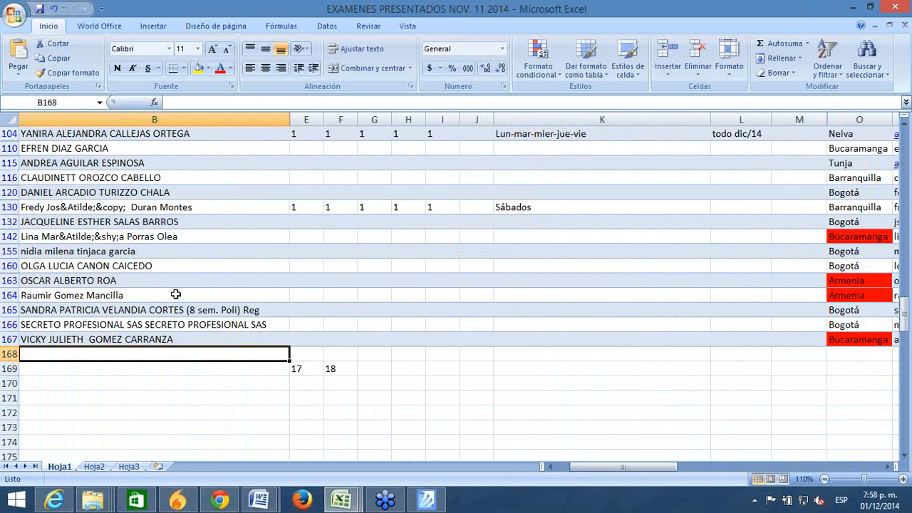
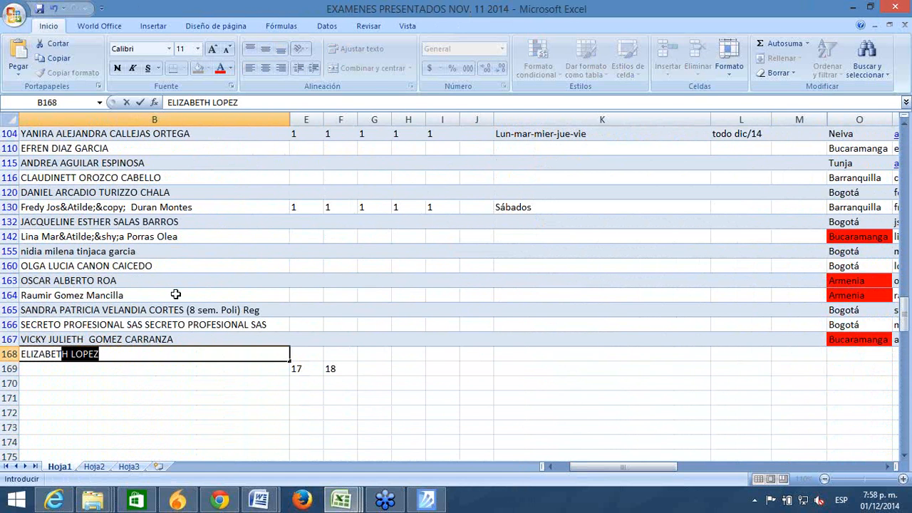
Step: Enter the new candidate's full name in B168 via AutoComplete, then step to the INICIO cell
{"action": "key", "text": "Return"}
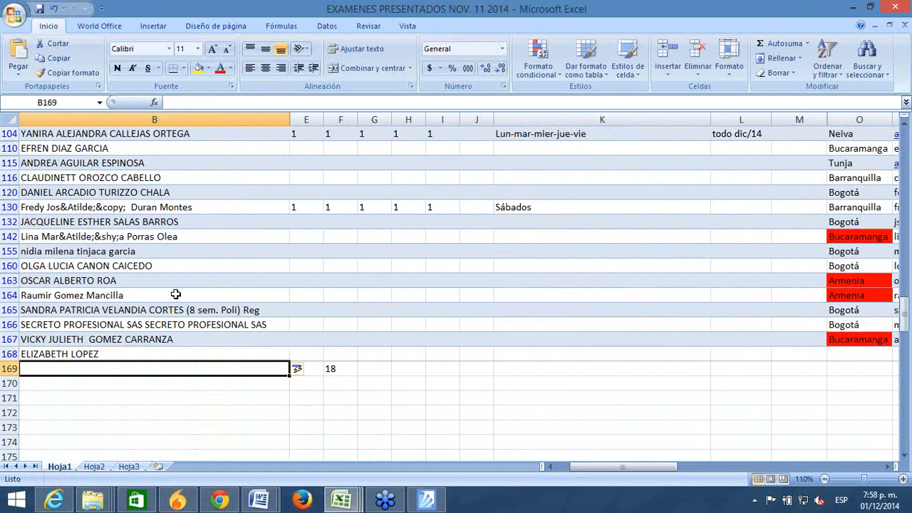
{"action": "key", "text": "Up"}
{"action": "key", "text": "Right"}
{"action": "key", "text": "Right"}
{"action": "key", "text": "Right"}
{"action": "key", "text": "Right"}
{"action": "key", "text": "Right"}
{"action": "key", "text": "Right"}
{"action": "key", "text": "Right"}
{"action": "key", "text": "Right"}
{"action": "key", "text": "Right"}
{"action": "key", "text": "Right"}
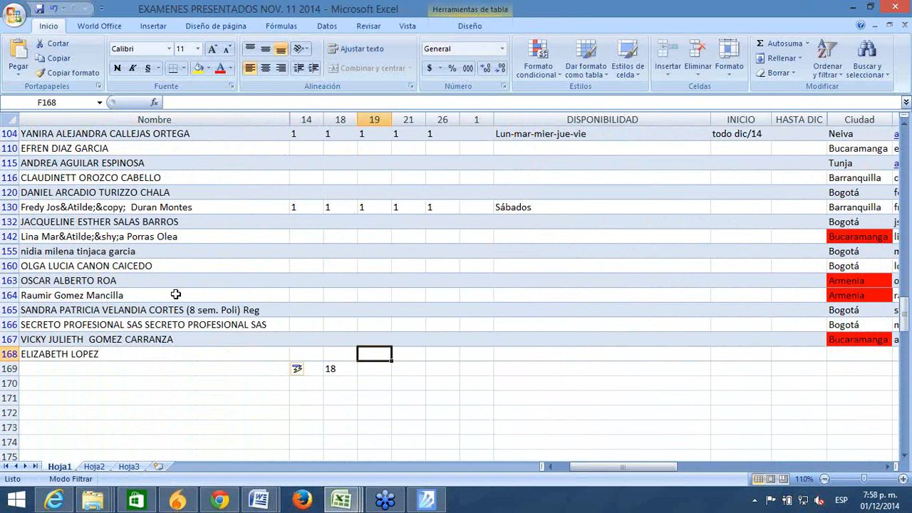
{"action": "key", "text": "Left"}
{"action": "key", "text": "Left"}
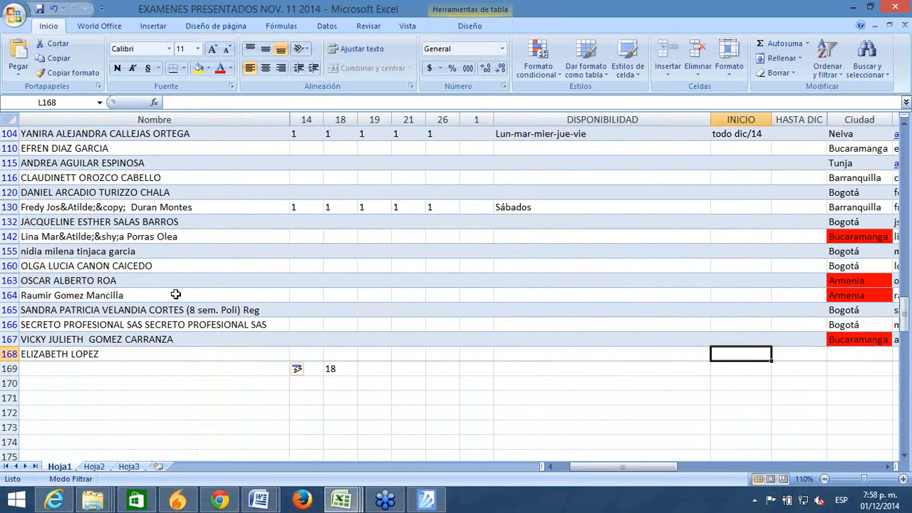
{"action": "left_click", "coordinate": [171, 429]}
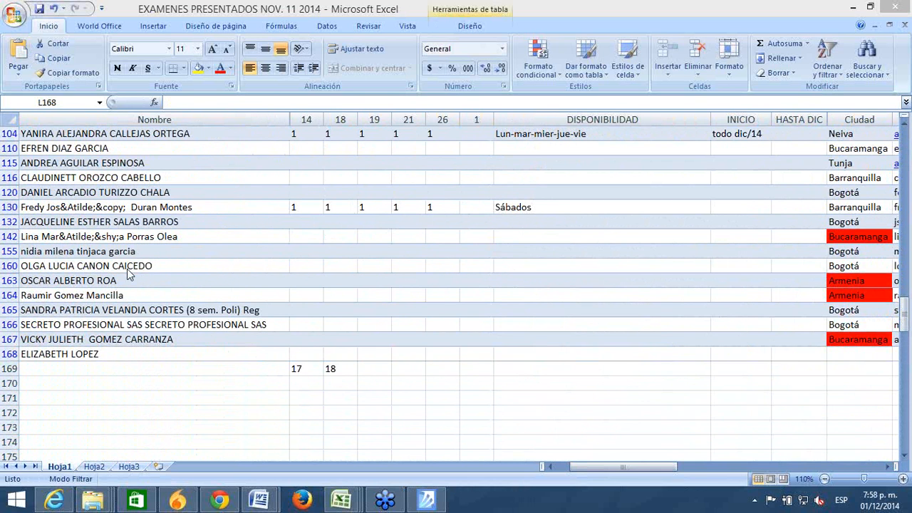
Step: Replace row 2's INICIO value ya with 09/12/2014, typed as 9-12-14
{"action": "left_click", "coordinate": [600, 236]}
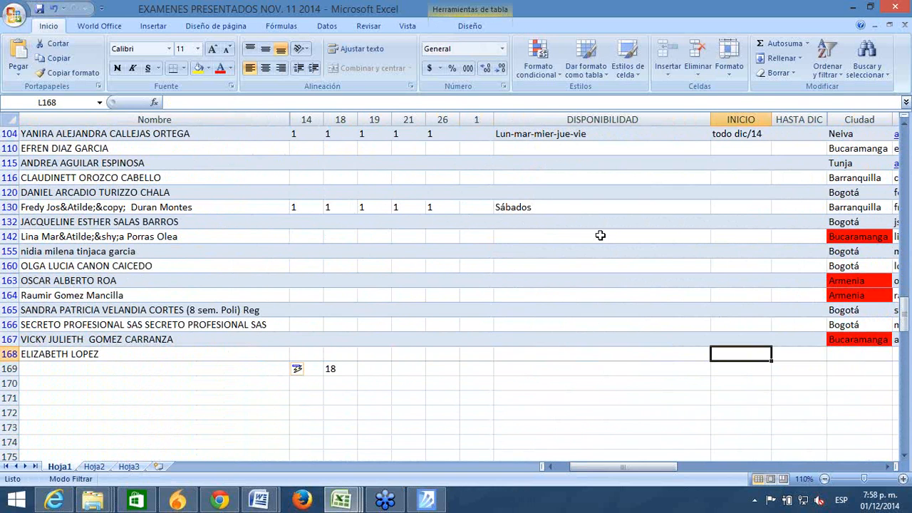
{"action": "key", "text": "Up"}
{"action": "key", "text": "Up"}
{"action": "key", "text": "Up"}
{"action": "key", "text": "Up"}
{"action": "key", "text": "Up"}
{"action": "key", "text": "Up"}
{"action": "key", "text": "Up"}
{"action": "key", "text": "Up"}
{"action": "key", "text": "Up"}
{"action": "key", "text": "Up"}
{"action": "key", "text": "Up"}
{"action": "key", "text": "Up"}
{"action": "key", "text": "Up"}
{"action": "key", "text": "Up"}
{"action": "key", "text": "Up"}
{"action": "key", "text": "Up"}
{"action": "key", "text": "Up"}
{"action": "key", "text": "Up"}
{"action": "key", "text": "Up"}
{"action": "key", "text": "Up"}
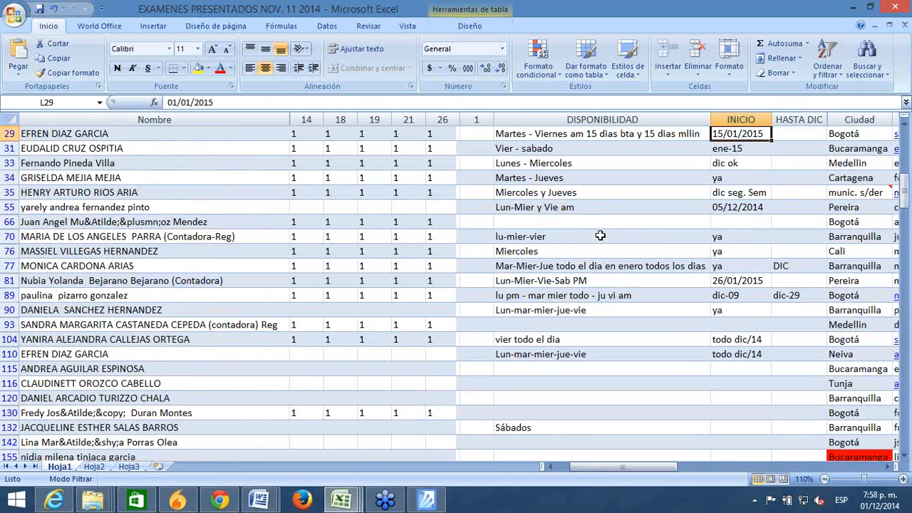
{"action": "key", "text": "Up"}
{"action": "key", "text": "Up"}
{"action": "key", "text": "Up"}
{"action": "key", "text": "Up"}
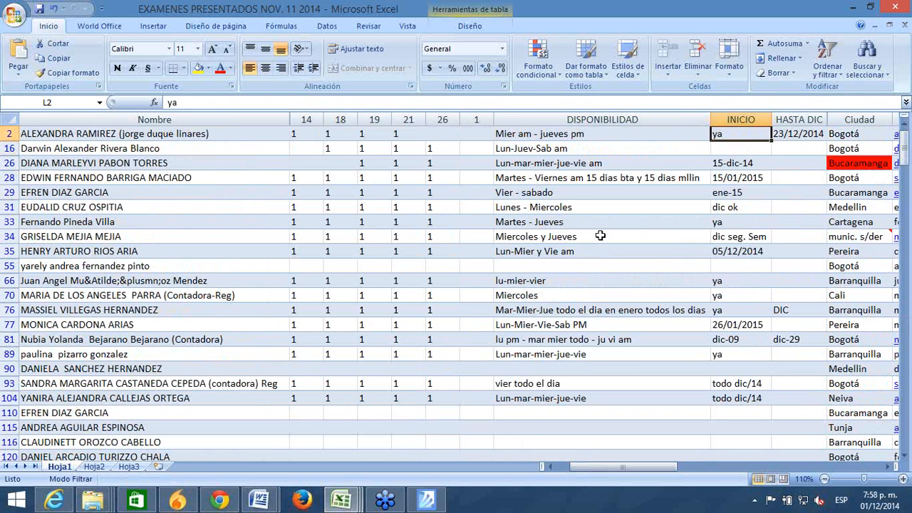
{"action": "key", "text": "Up"}
{"action": "key", "text": "Down"}
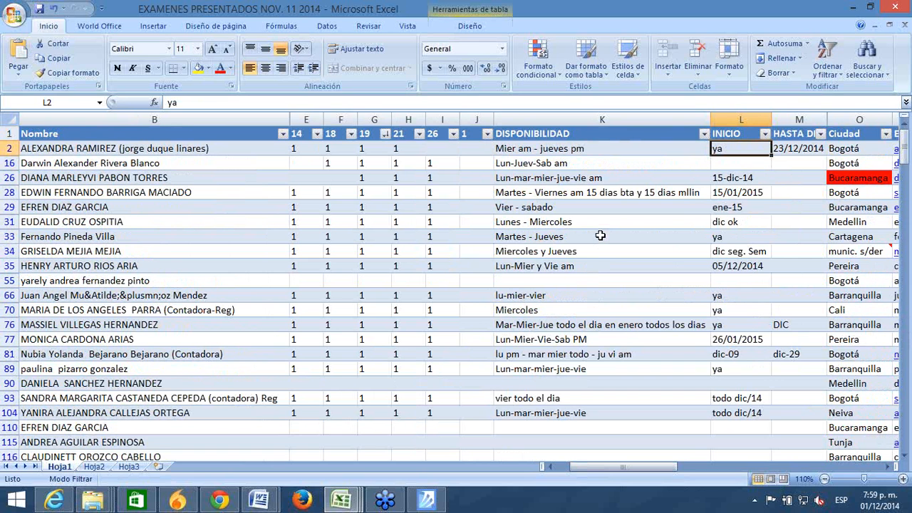
{"action": "type", "text": "9-12-14"}
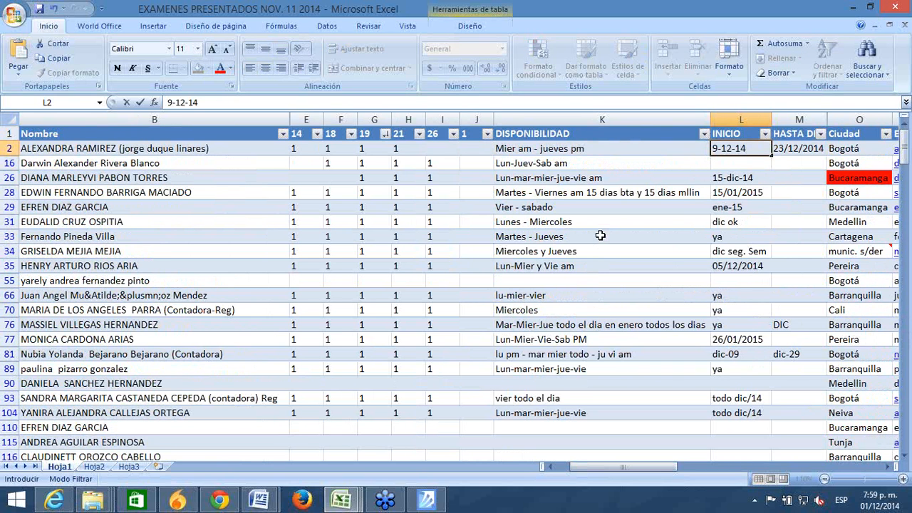
{"action": "key", "text": "Return"}
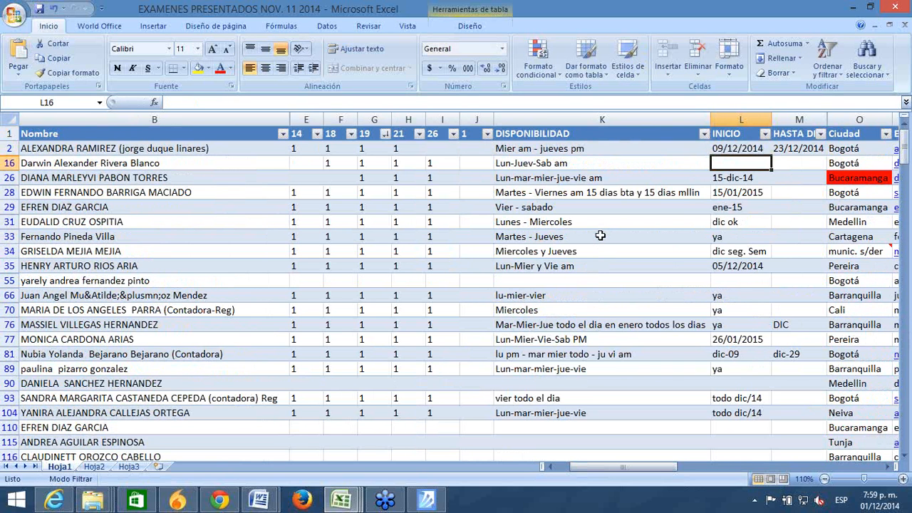
{"action": "left_click", "coordinate": [86, 256]}
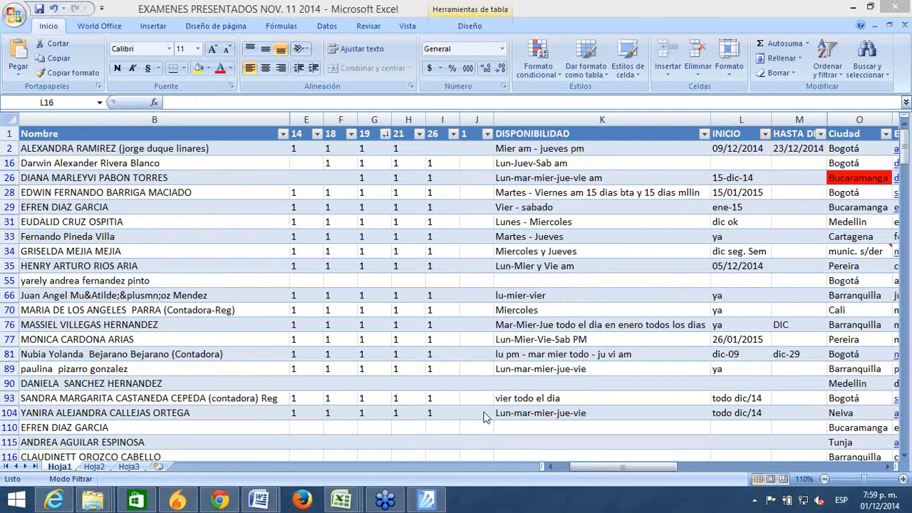
Step: Replace row 104's todo dic/14 INICIO entry with YA
{"action": "left_click", "coordinate": [746, 415]}
{"action": "left_click", "coordinate": [737, 413]}
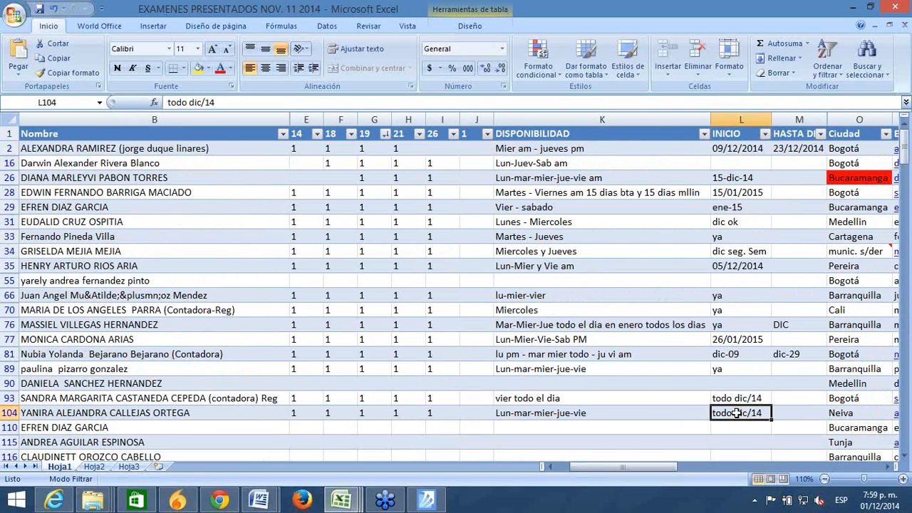
{"action": "type", "text": "YA"}
{"action": "key", "text": "Return"}
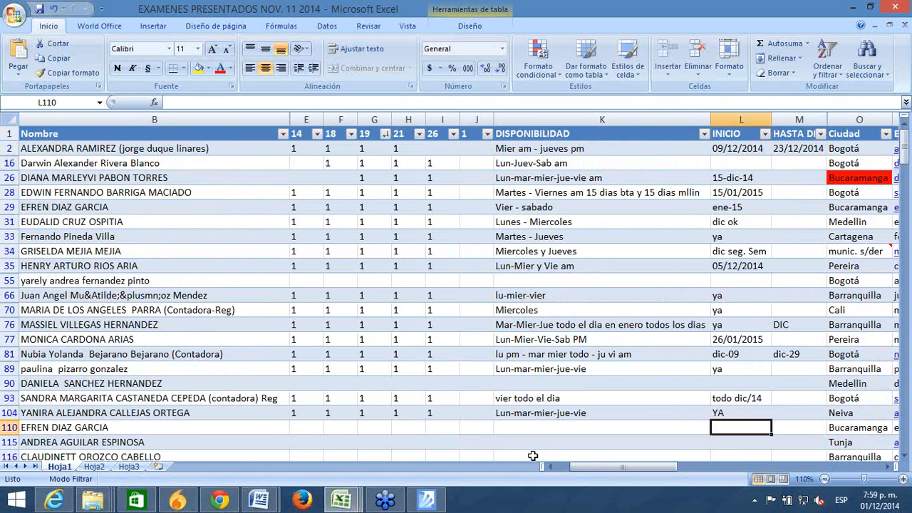
{"action": "left_click", "coordinate": [420, 456]}
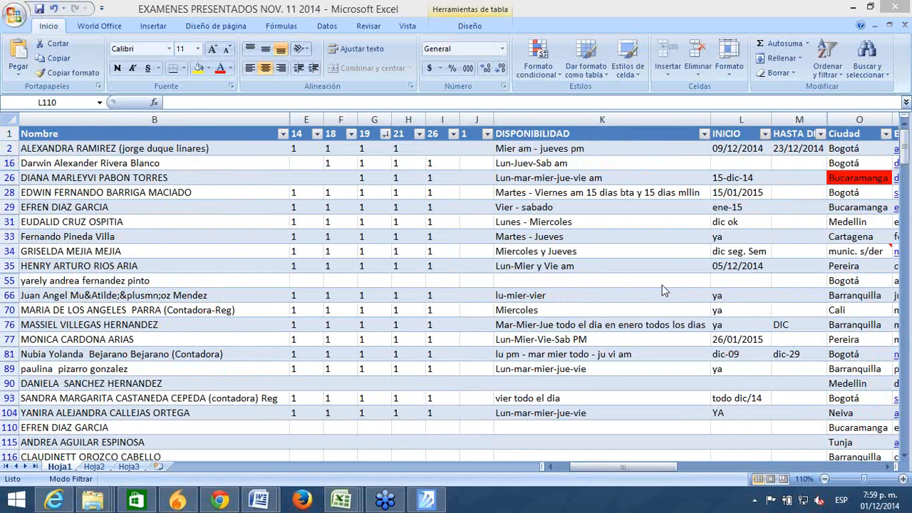
Step: Replace row 34's dic seg. Sem INICIO entry with YA
{"action": "left_click", "coordinate": [731, 254]}
{"action": "left_click", "coordinate": [725, 251]}
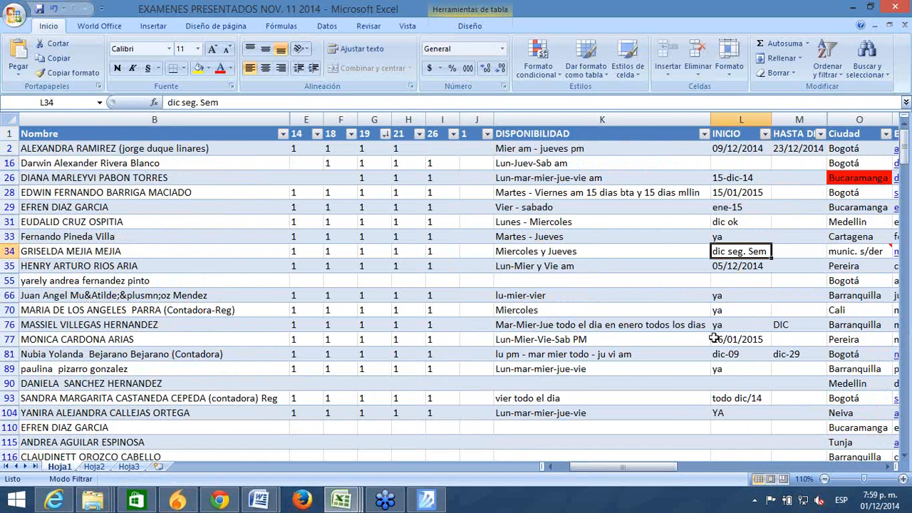
{"action": "type", "text": "YA"}
{"action": "key", "text": "Return"}
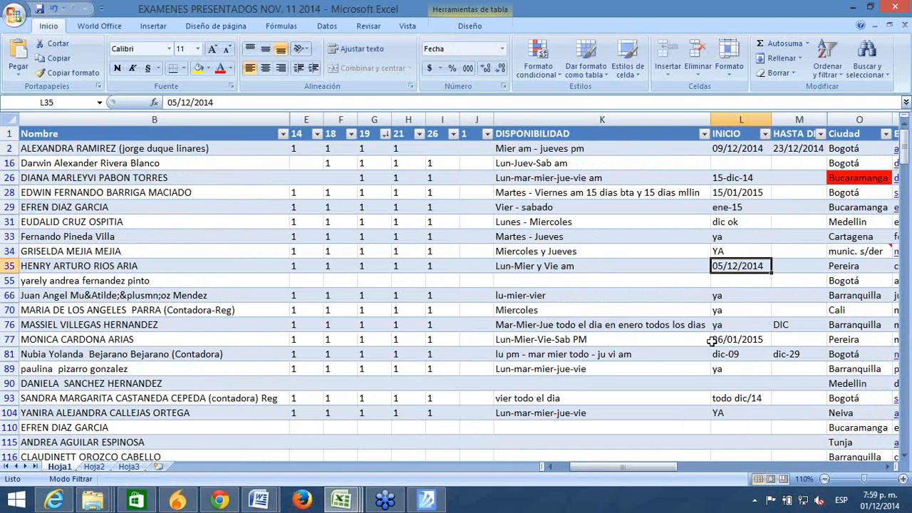
{"action": "left_click", "coordinate": [477, 366]}
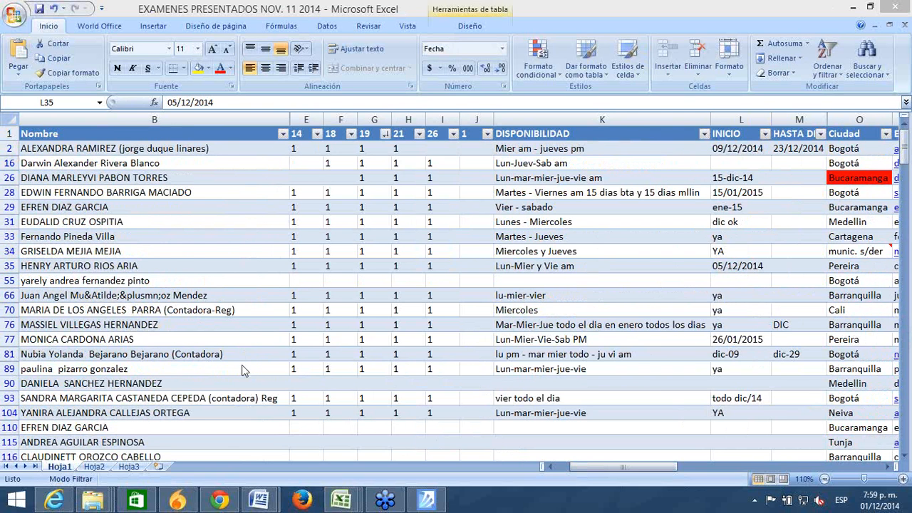
{"action": "left_click", "coordinate": [142, 175]}
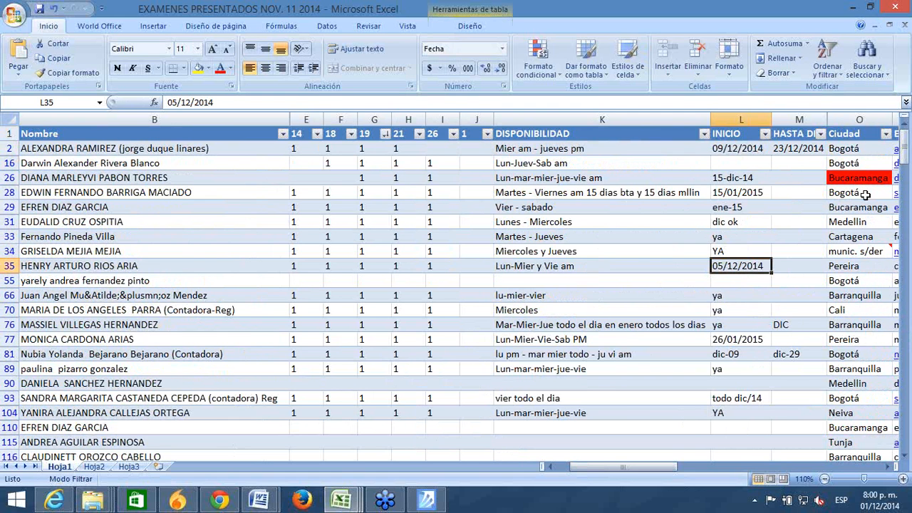
{"action": "left_click", "coordinate": [862, 178]}
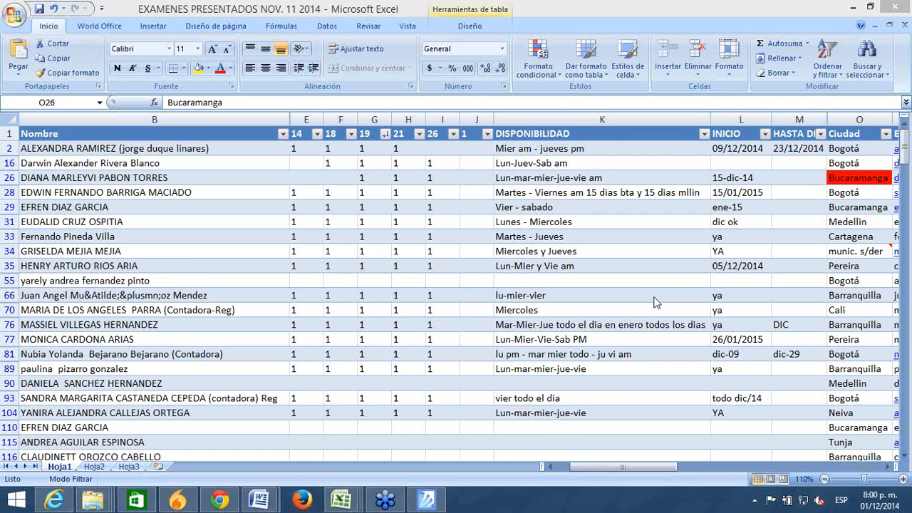
Step: Scroll up and enter 15/01/2015, typed as 15-1-15, in row 16's empty INICIO cell
{"action": "left_click", "coordinate": [562, 239]}
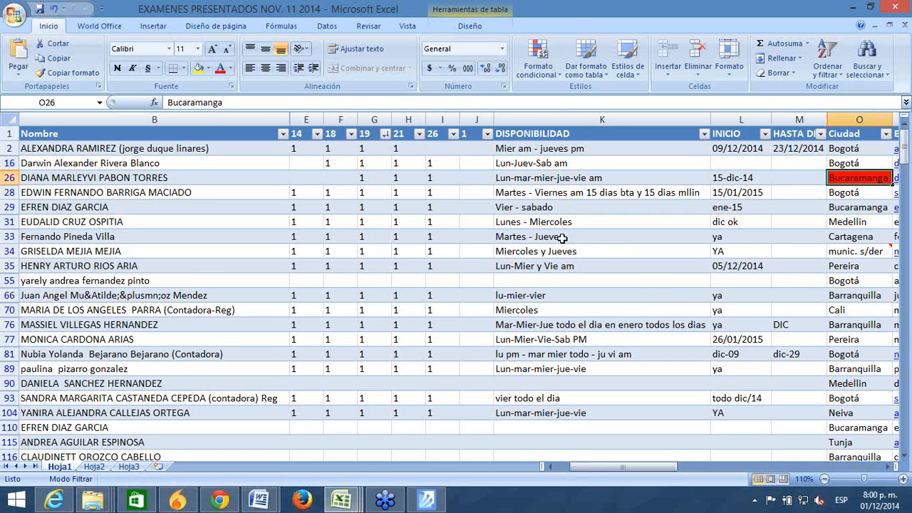
{"action": "left_click", "coordinate": [556, 239]}
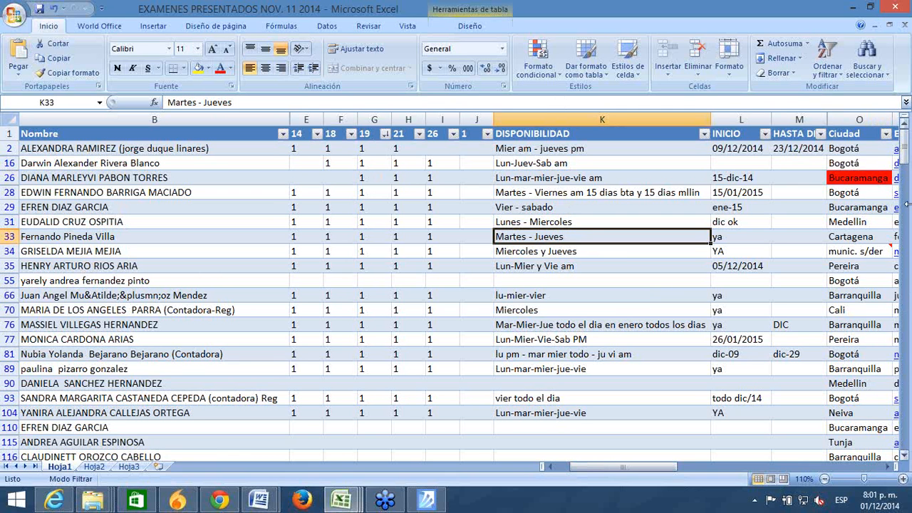
{"action": "mouse_move", "coordinate": [906, 151]}
{"action": "left_mouse_down"}
{"action": "mouse_move", "coordinate": [906, 176]}
{"action": "mouse_move", "coordinate": [906, 139]}
{"action": "left_mouse_up"}
{"action": "left_click", "coordinate": [837, 240]}
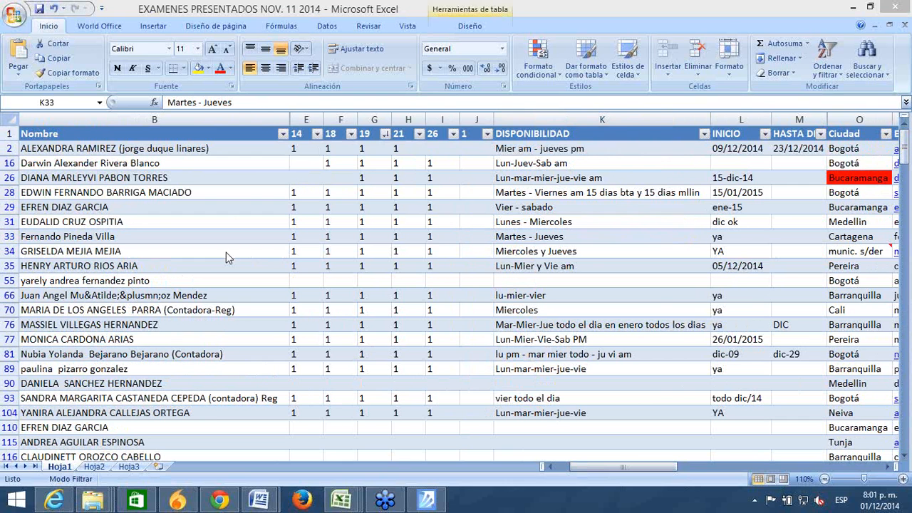
{"action": "left_click", "coordinate": [723, 161]}
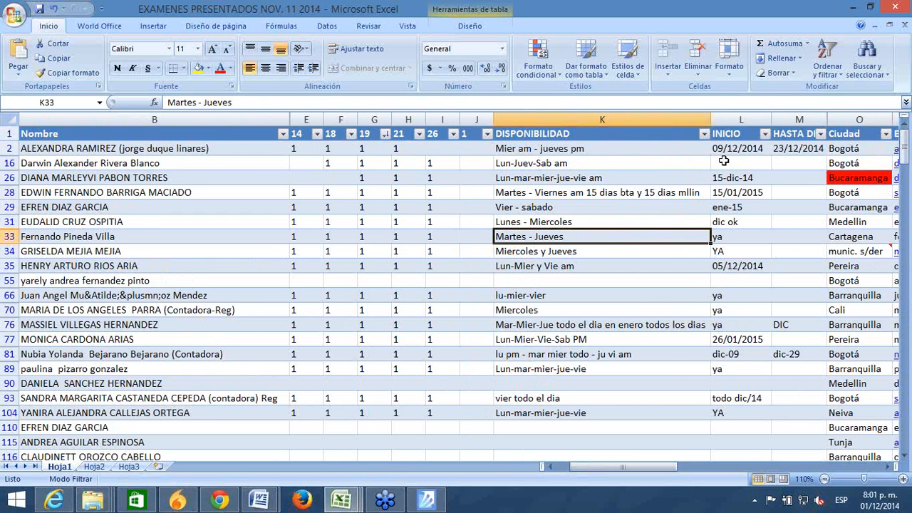
{"action": "left_click", "coordinate": [724, 163]}
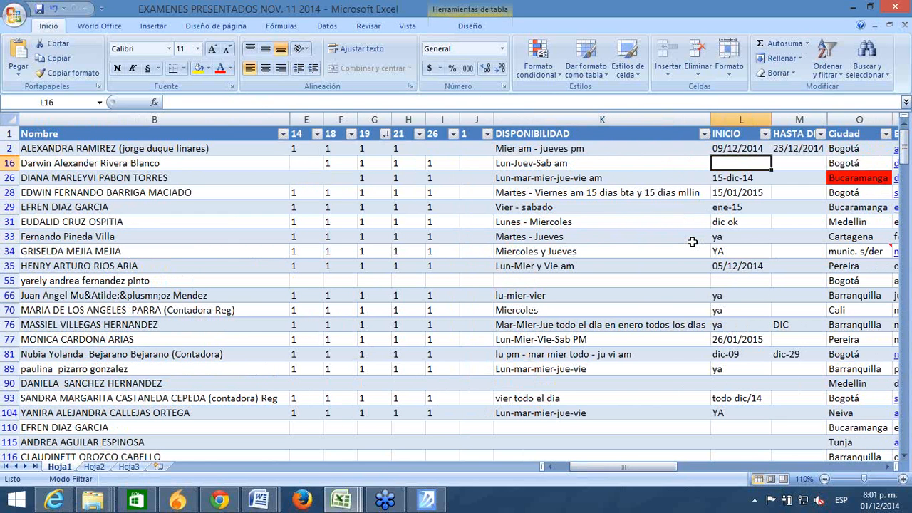
{"action": "type", "text": "15-"}
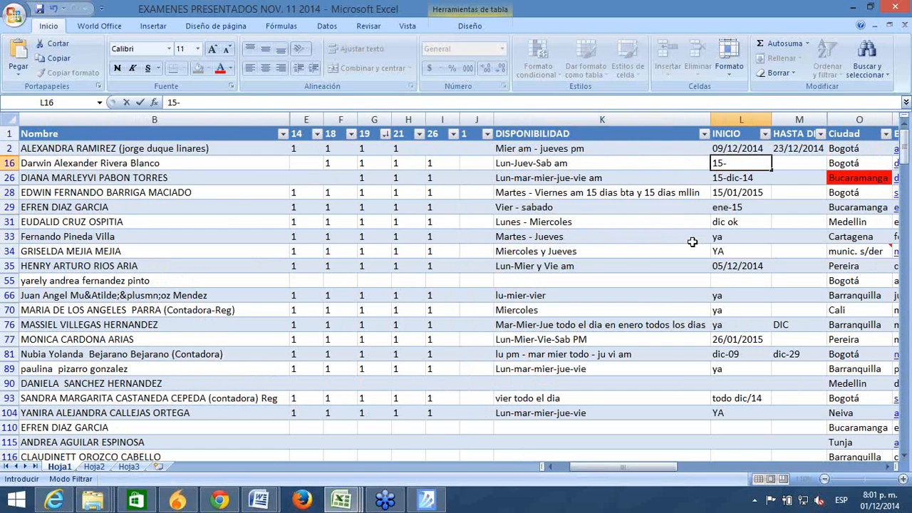
{"action": "type", "text": "1-15"}
{"action": "key", "text": "Return"}
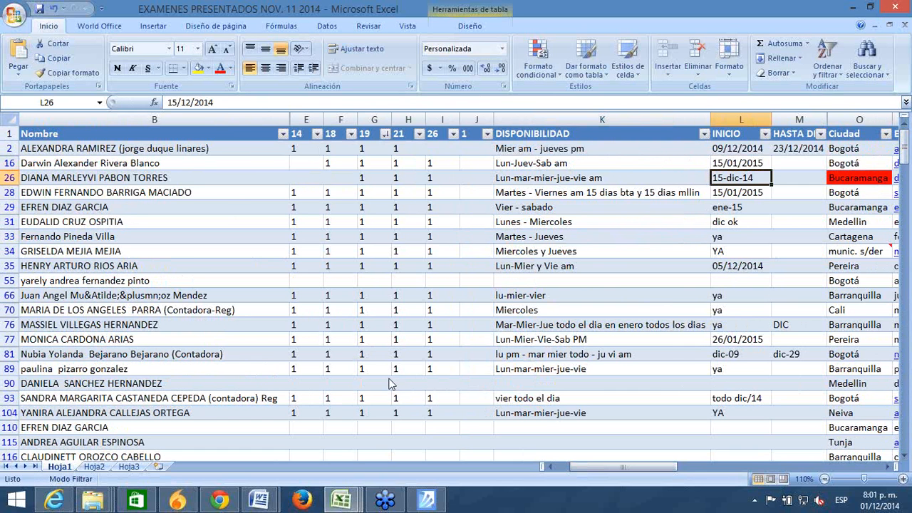
{"action": "left_click", "coordinate": [384, 354]}
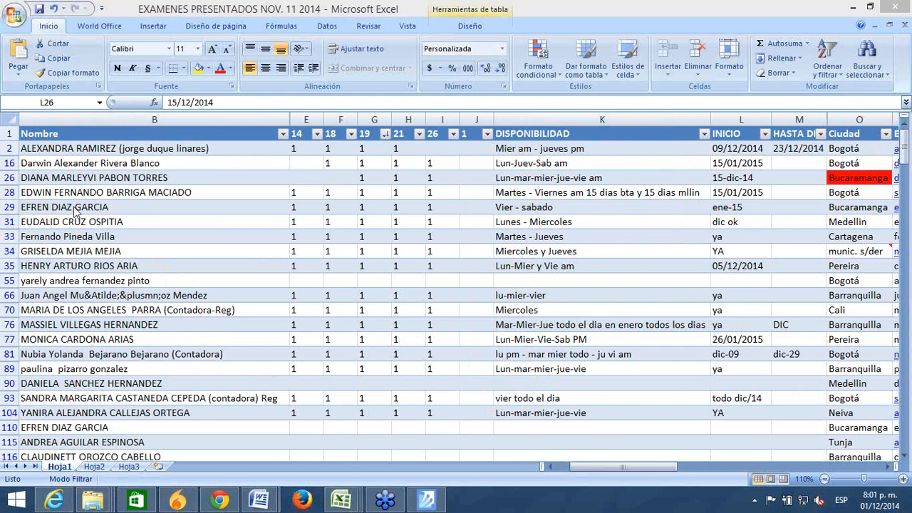